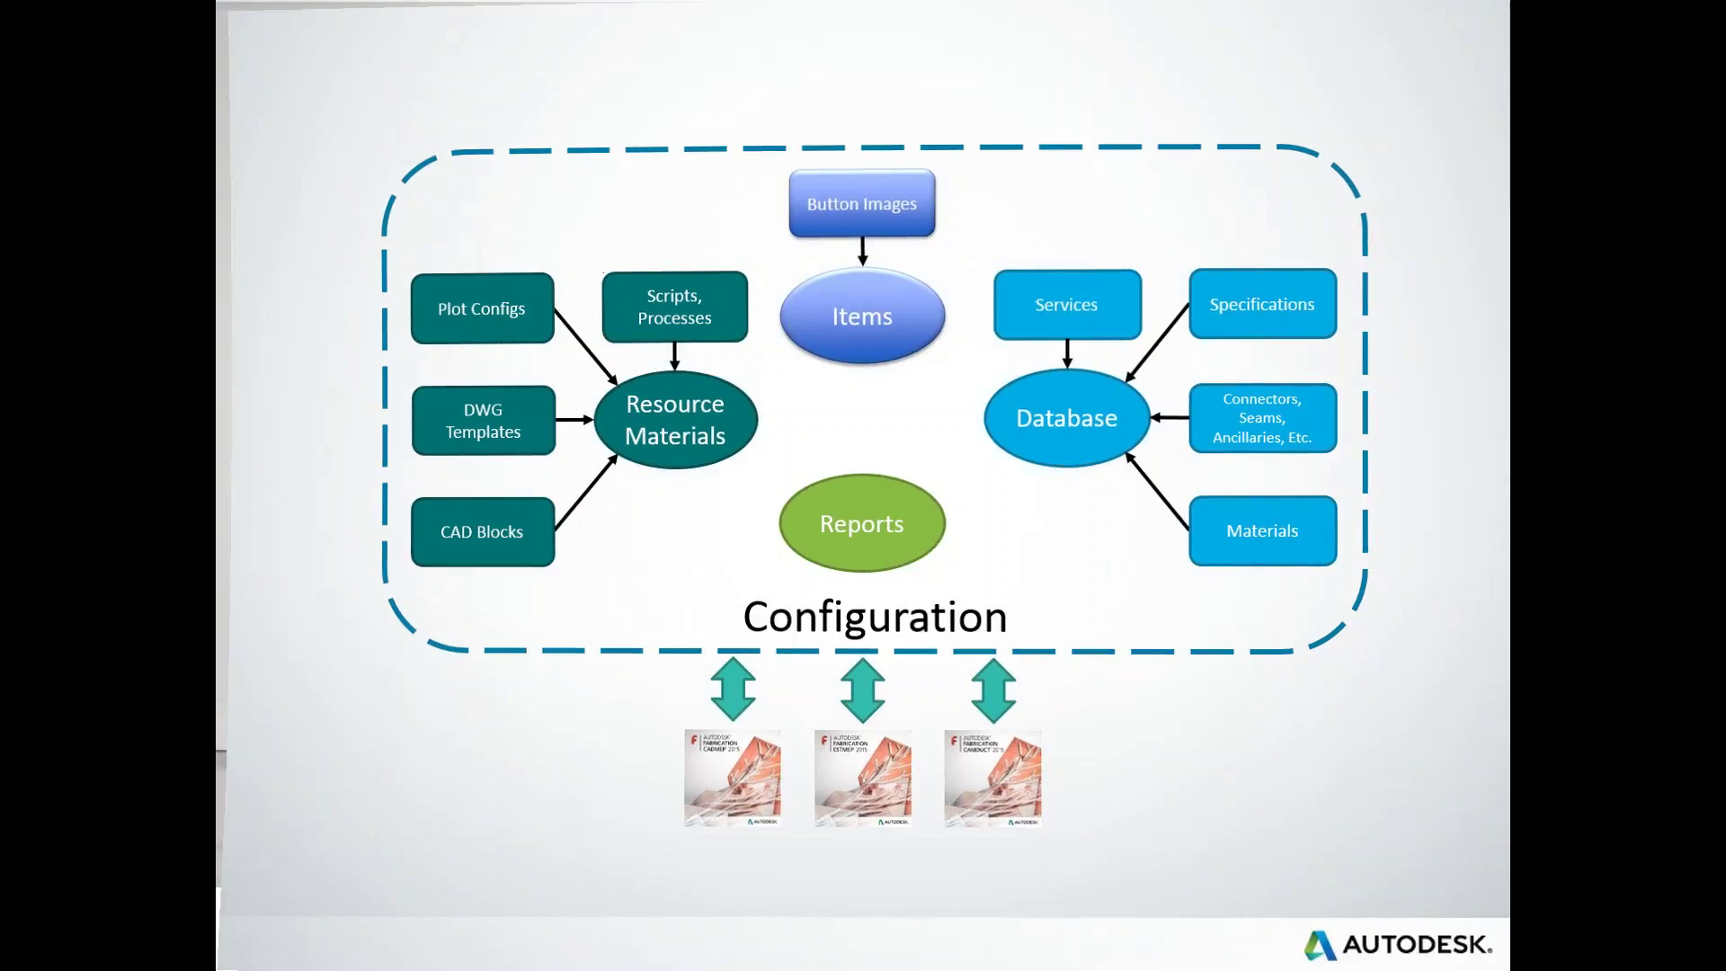
End the slide show, minimise the presentation and show the Fabrication 2016 folder in Windows Explorer.
{"action": "key", "text": "Escape"}
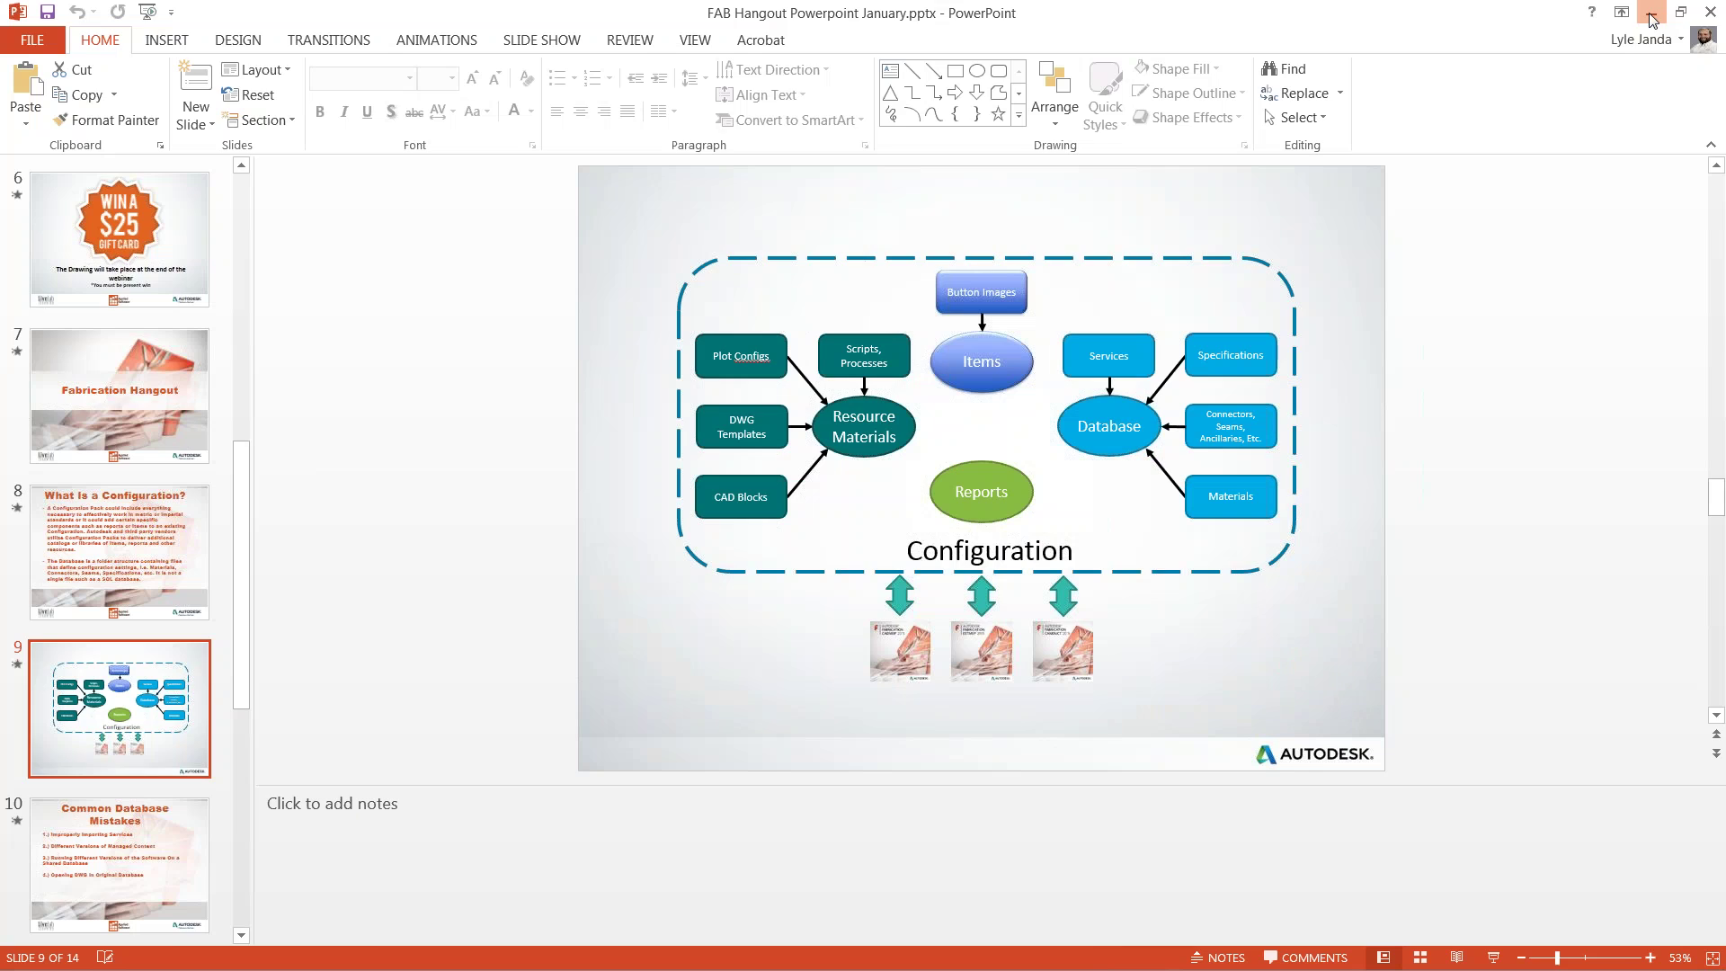
{"action": "left_click", "coordinate": [1652, 15]}
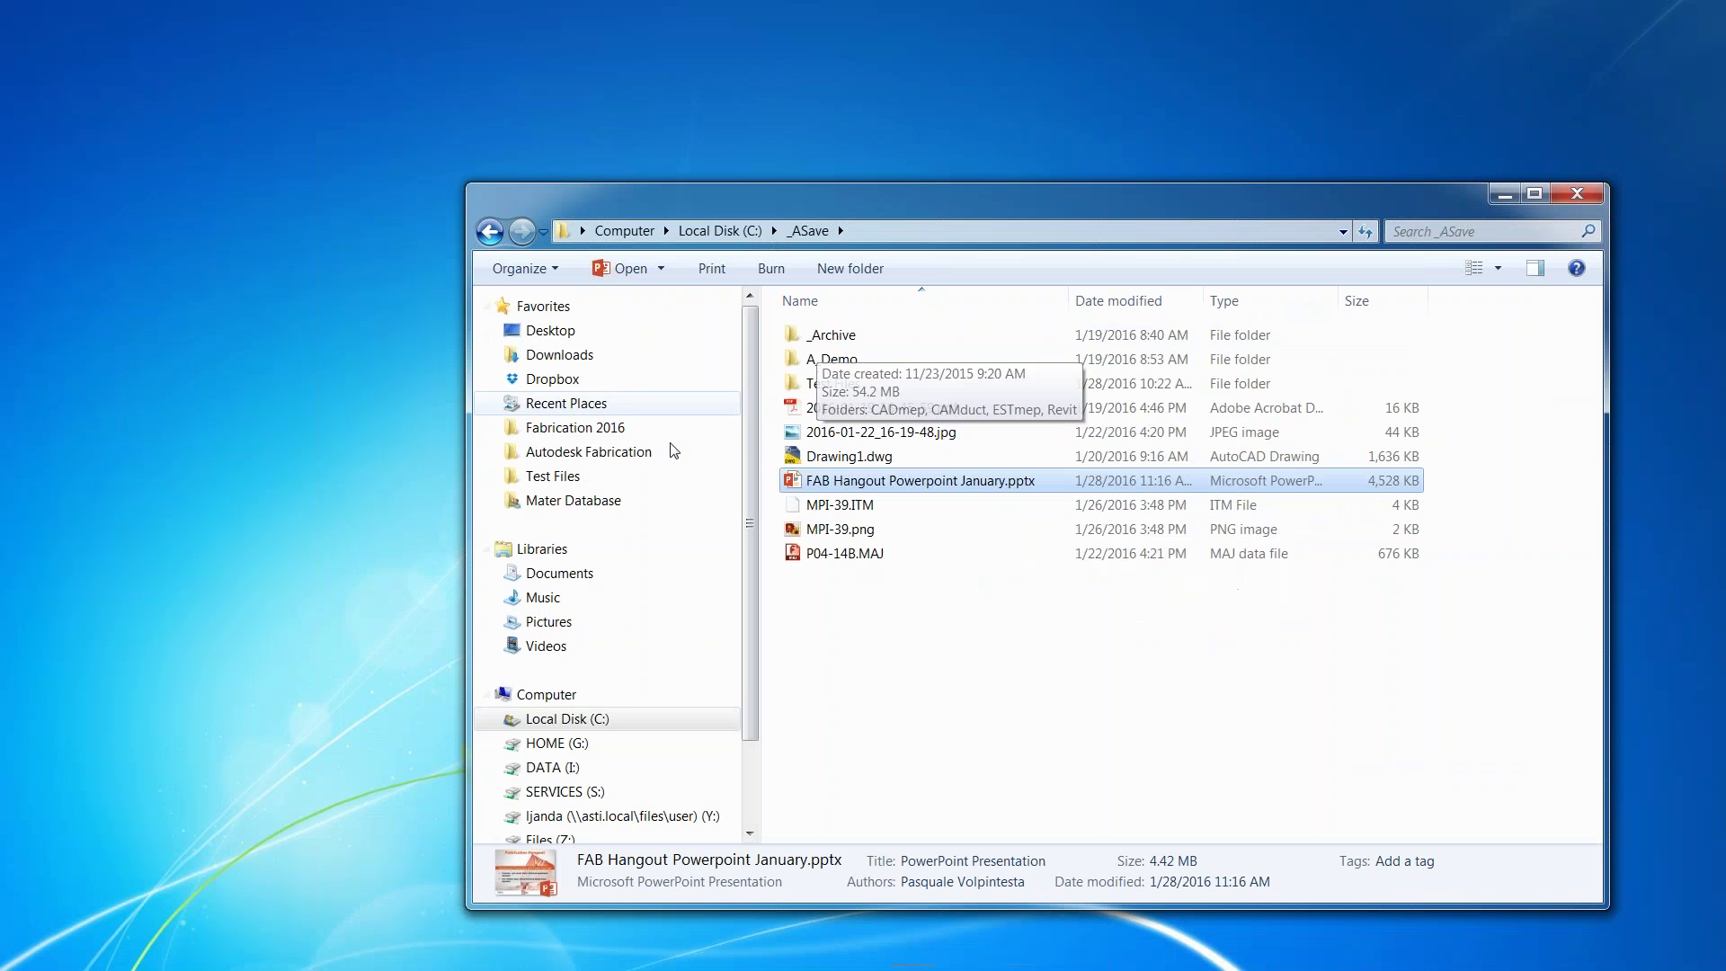
{"action": "left_click", "coordinate": [595, 454]}
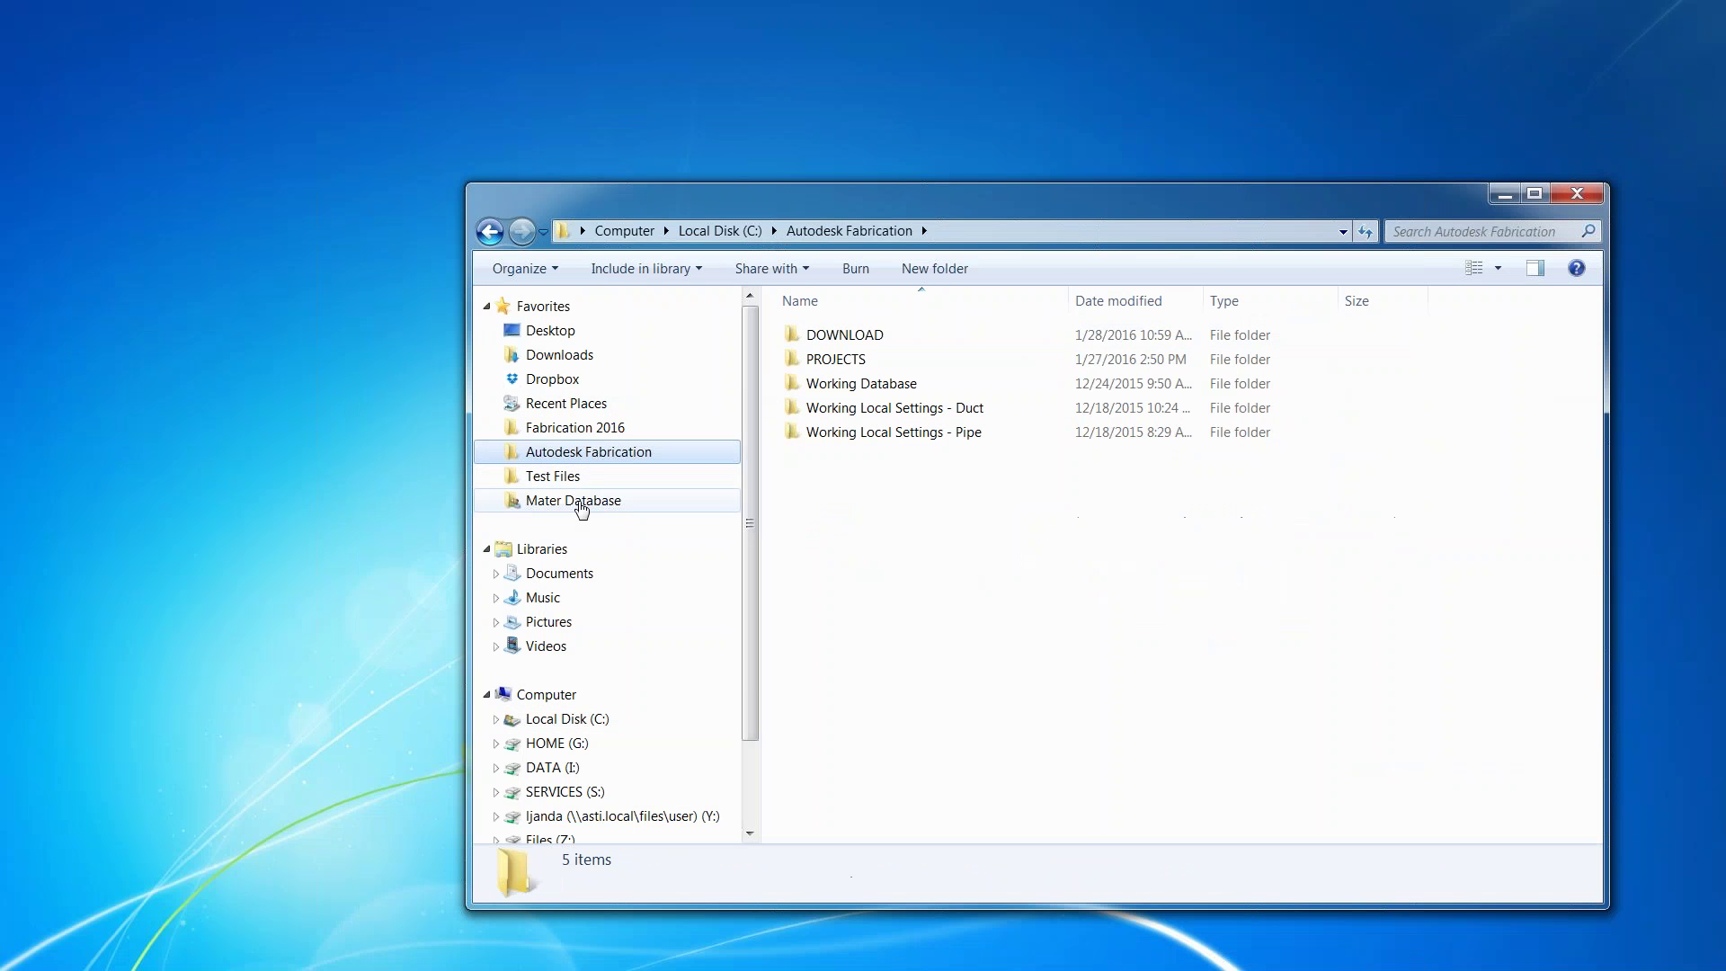
{"action": "left_click", "coordinate": [580, 501]}
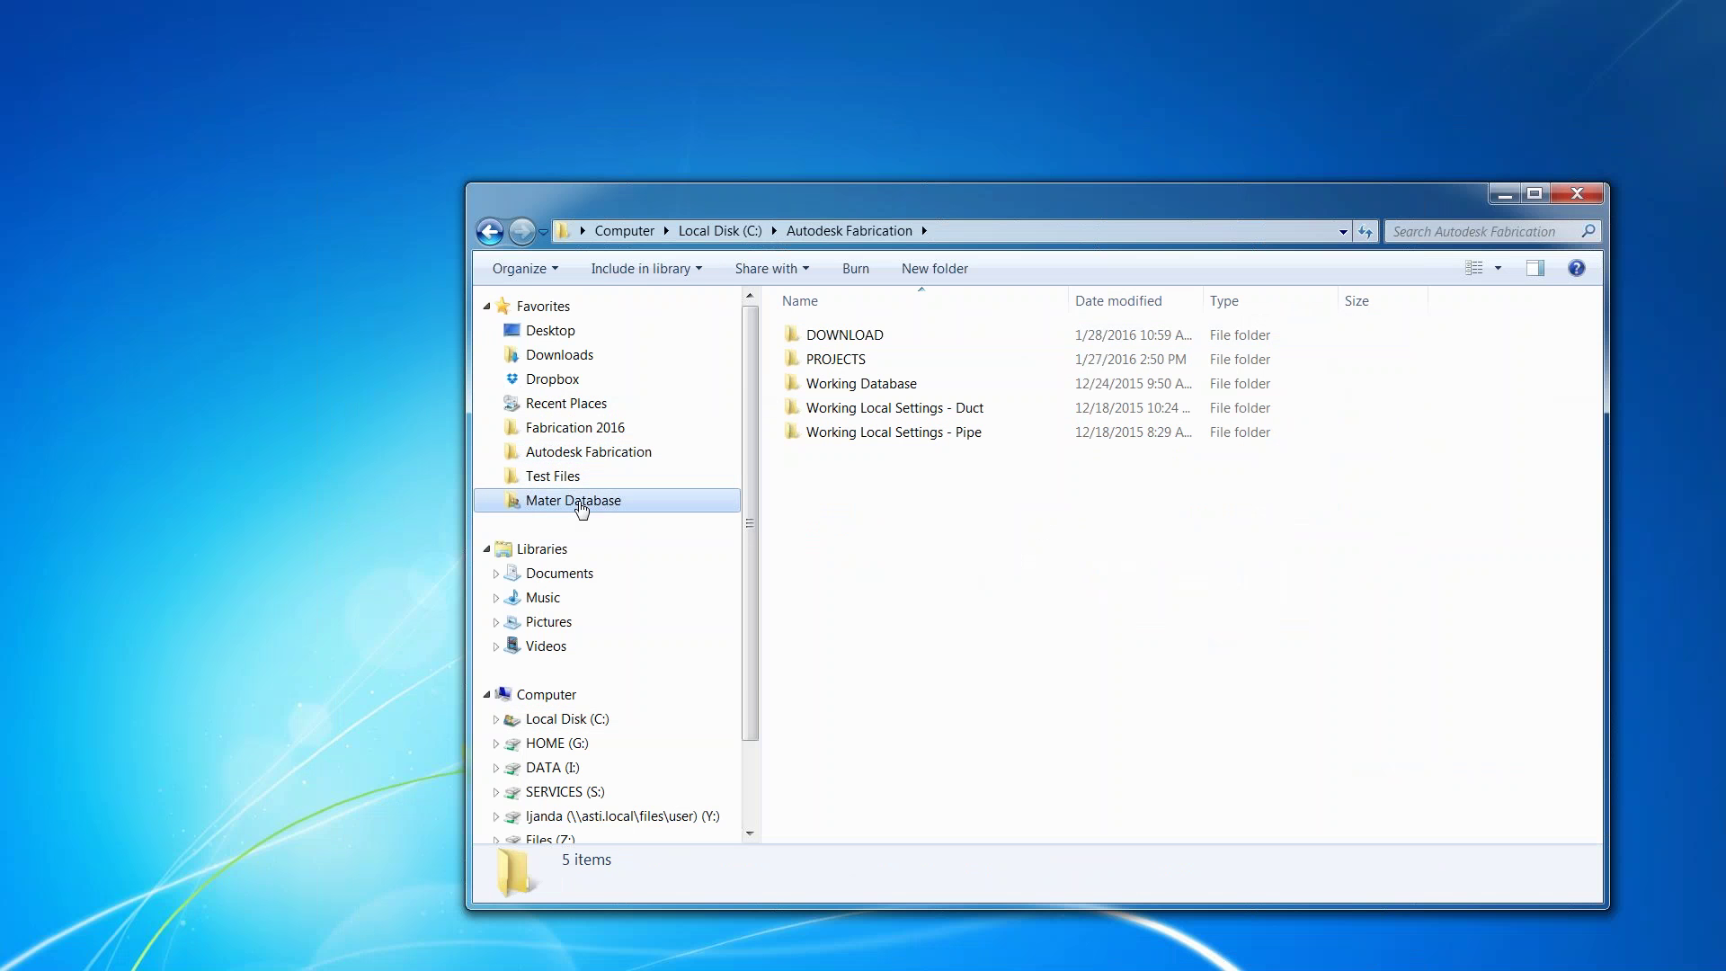
{"action": "left_click", "coordinate": [576, 427]}
{"action": "left_click_drag", "start_coordinate": [843, 202], "coordinate": [646, 154]}
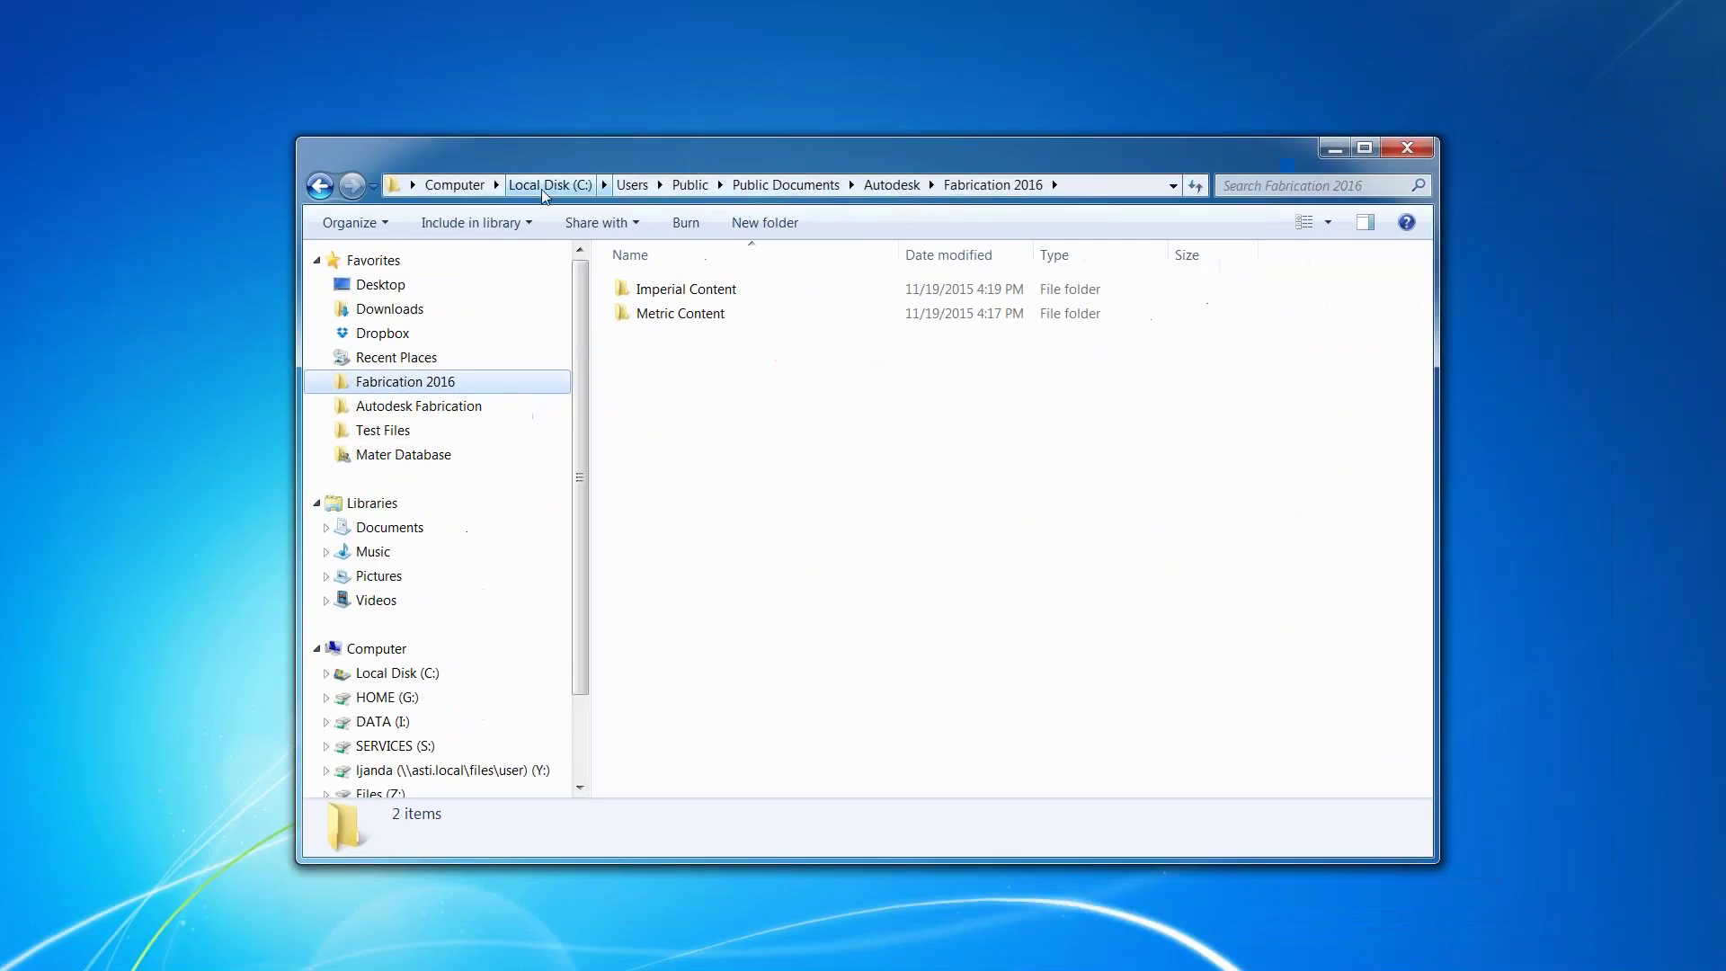
Open the V3.03 folder inside Imperial Content and maximise the Explorer window.
{"action": "left_click", "coordinate": [724, 293]}
{"action": "double_click", "coordinate": [724, 293]}
{"action": "left_click", "coordinate": [716, 293]}
{"action": "double_click", "coordinate": [718, 293]}
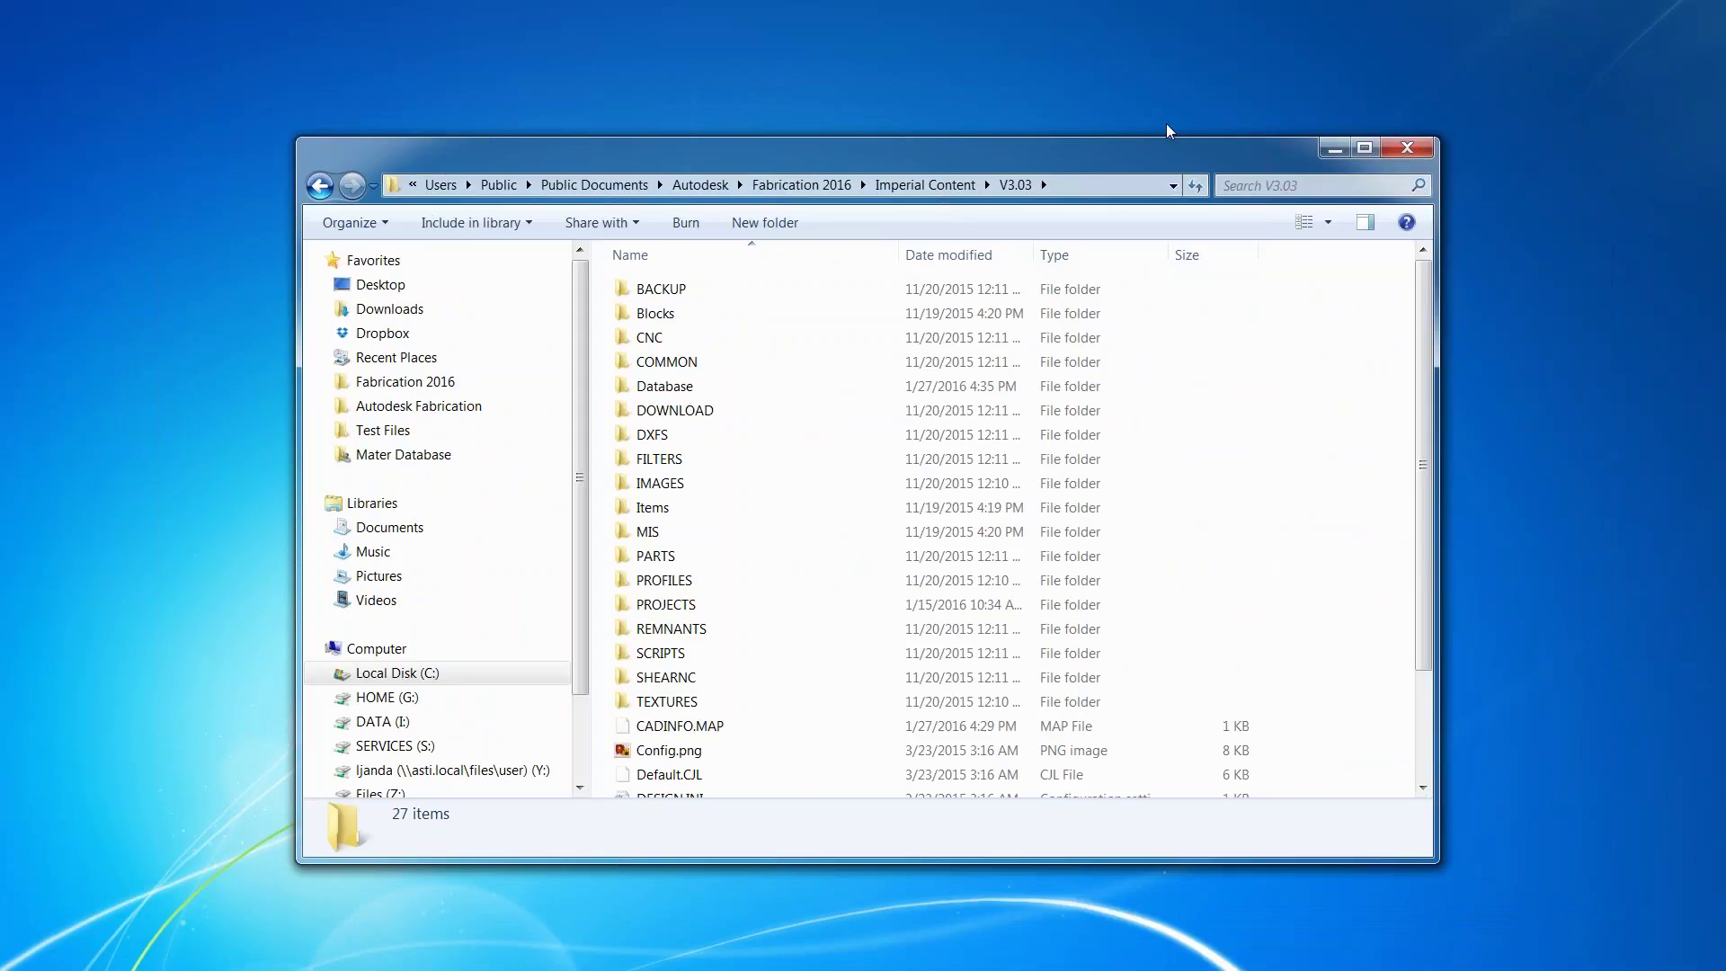
{"action": "left_click_drag", "start_coordinate": [737, 155], "coordinate": [629, 1]}
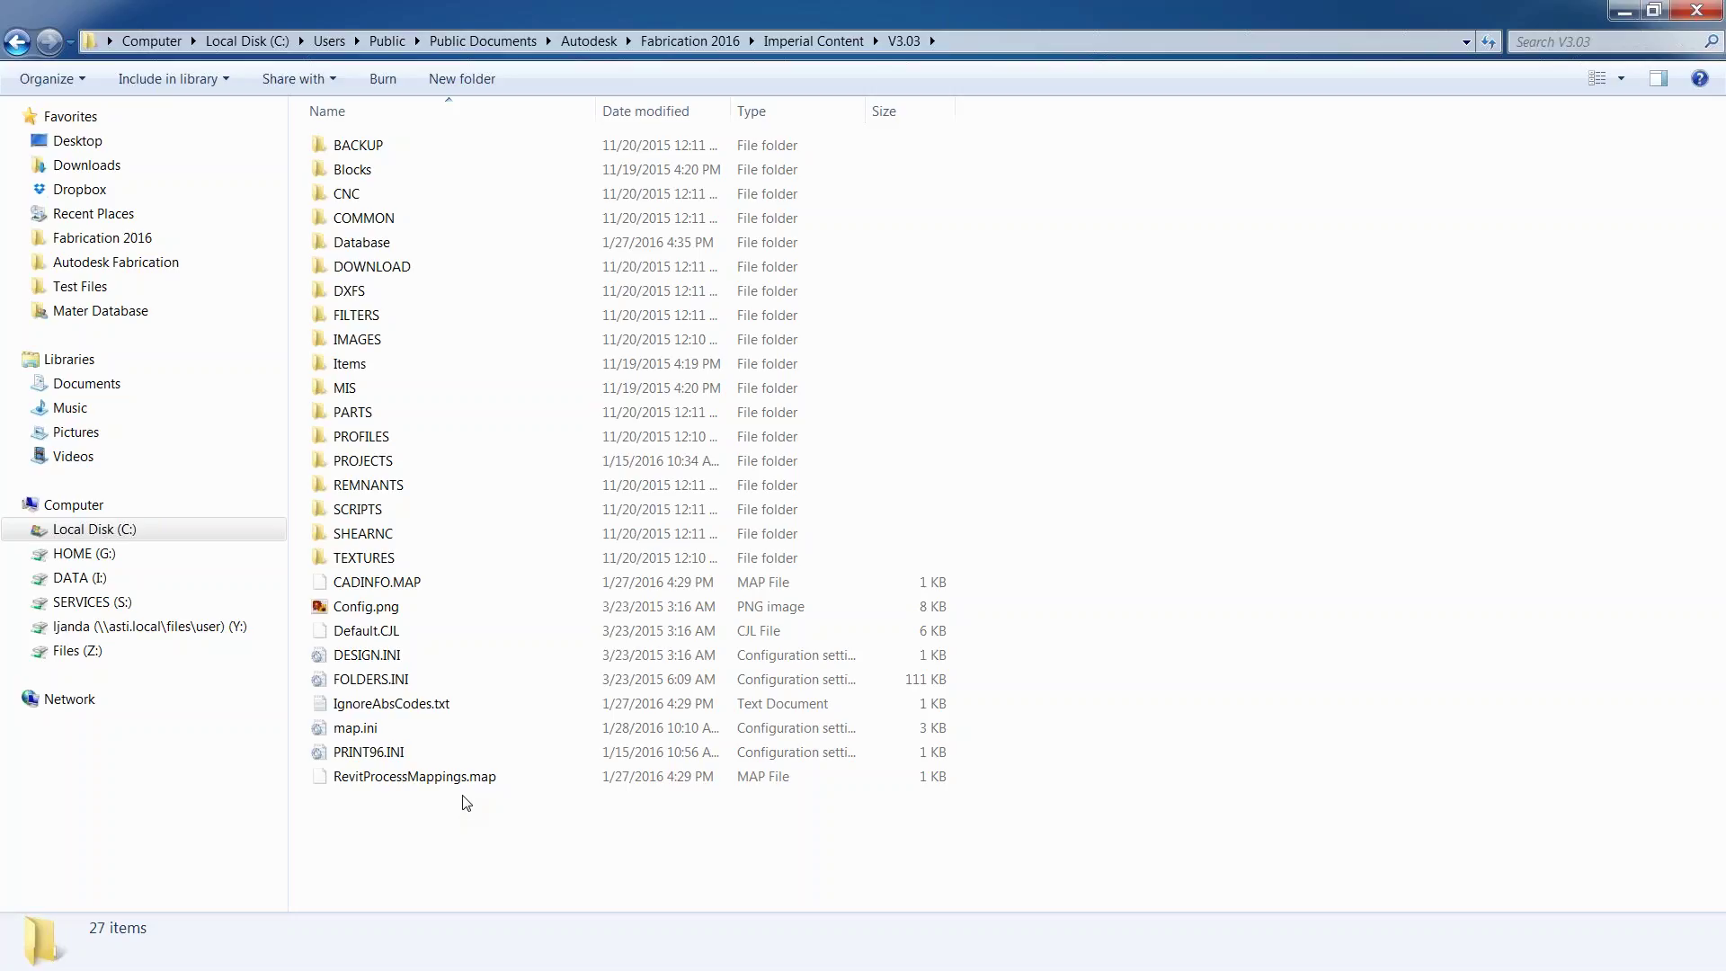
Look through the map files in the Database folder, including service.map, and return to V3.03 to point out map.ini.
{"action": "double_click", "coordinate": [404, 252]}
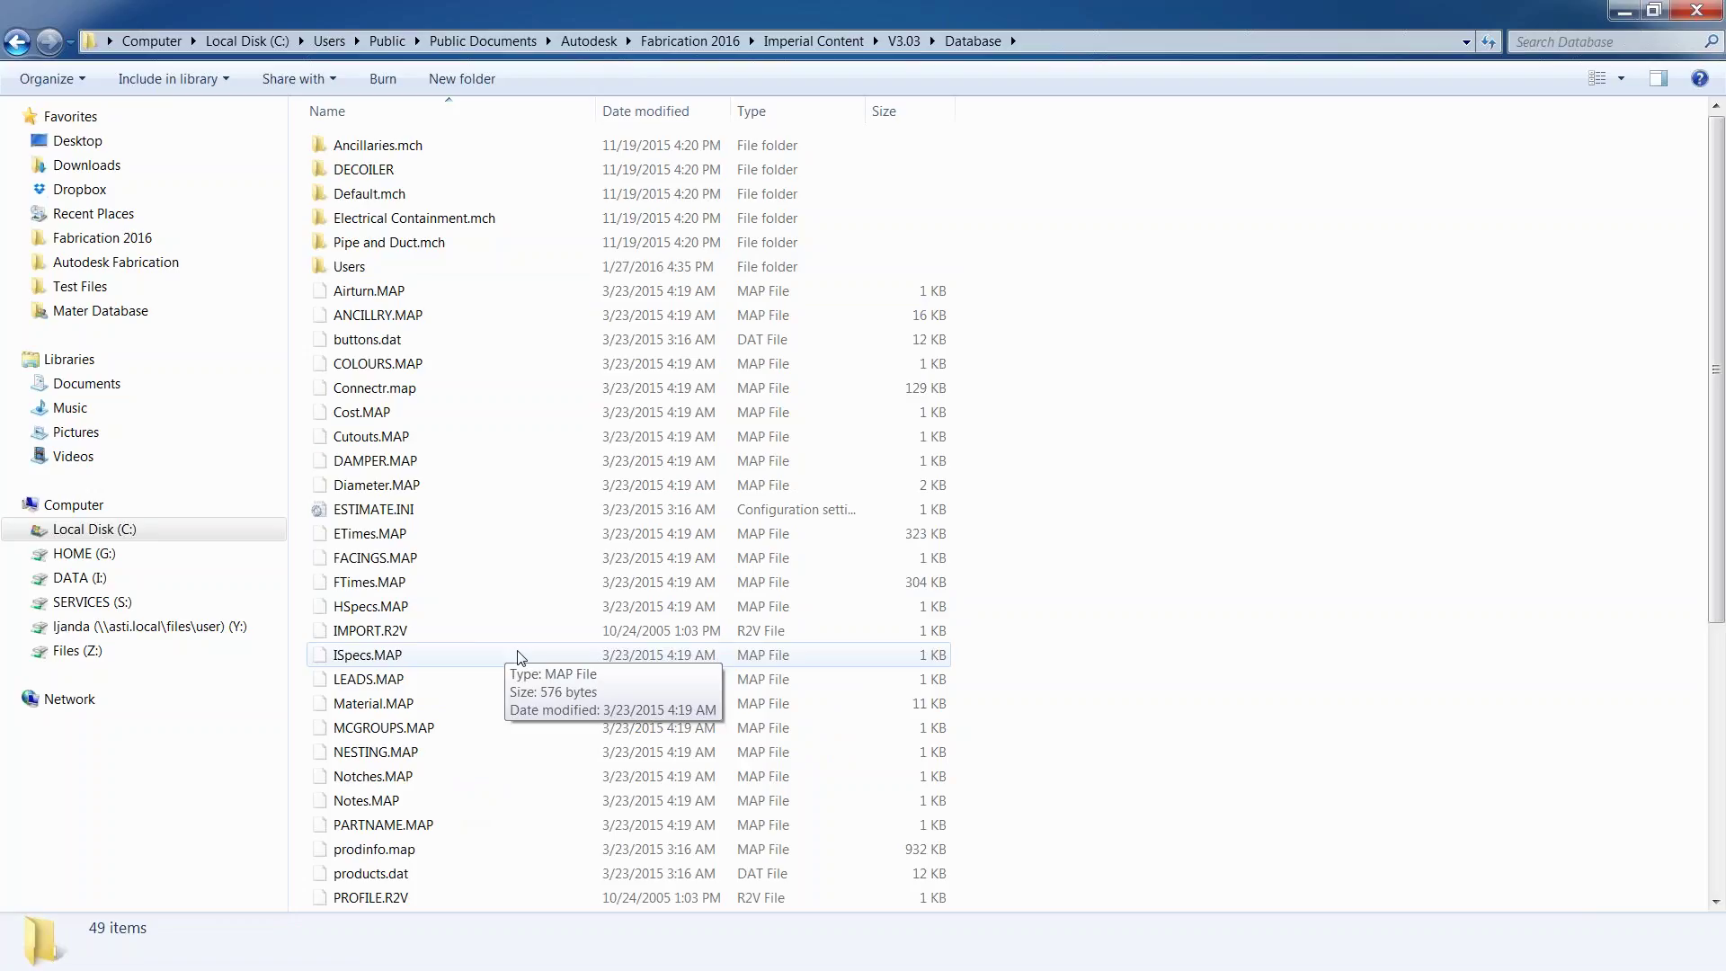
{"action": "left_click", "coordinate": [443, 781]}
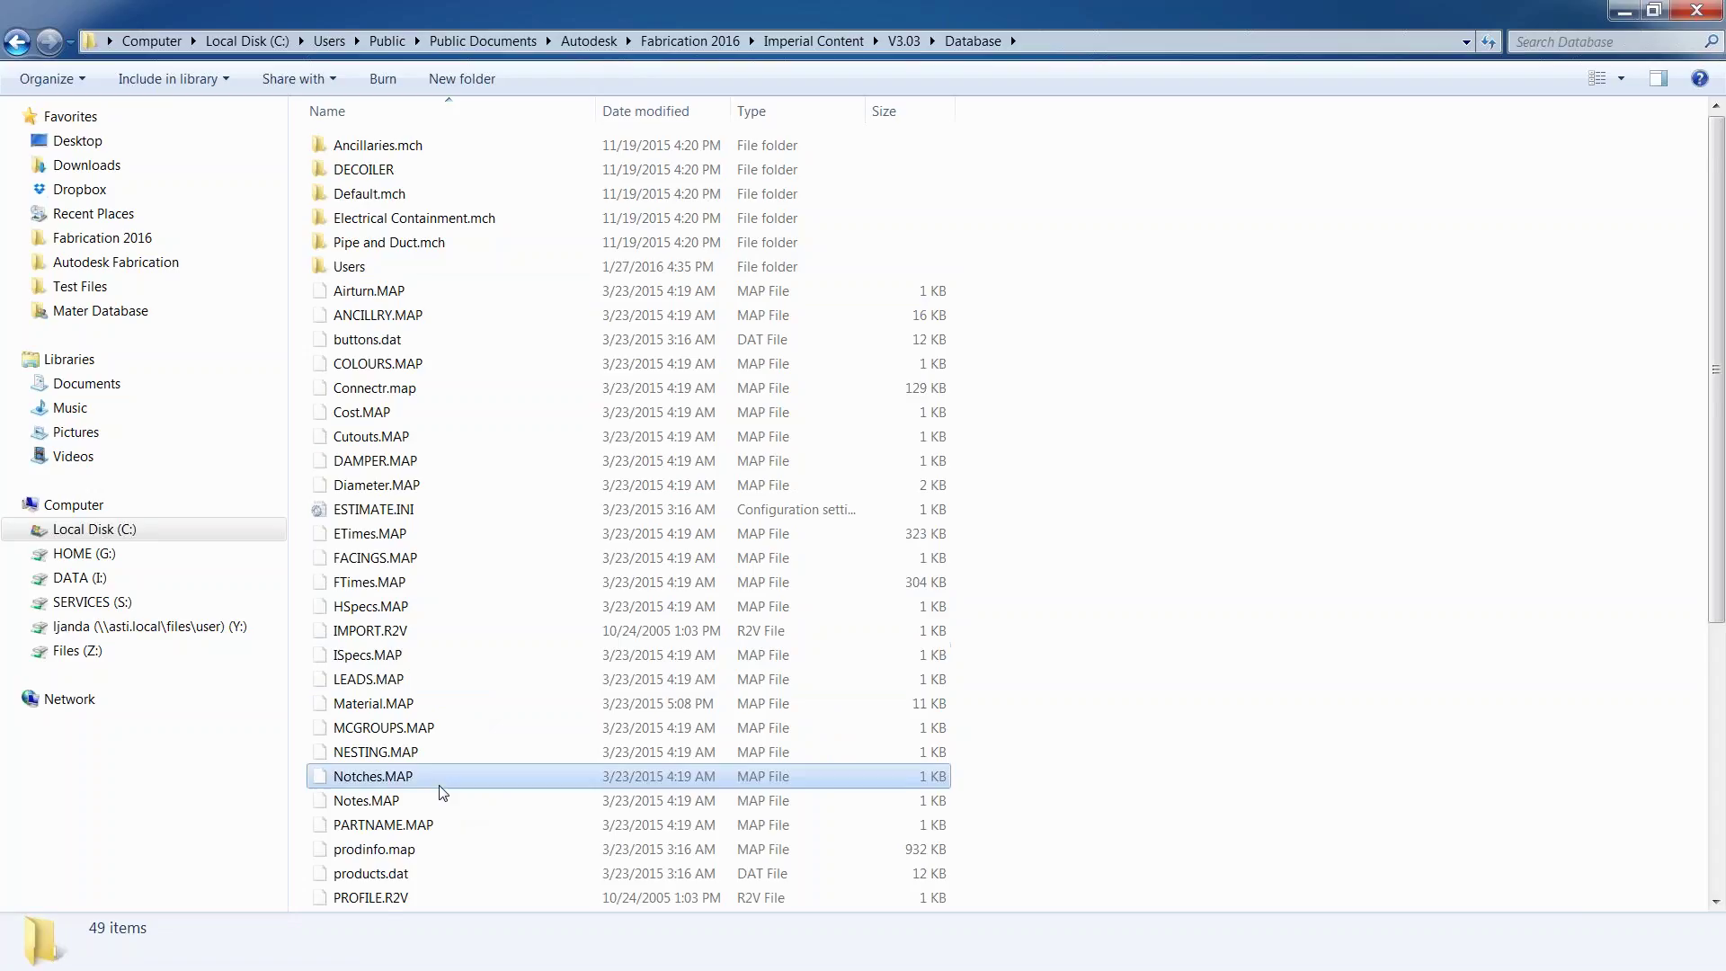
{"action": "scroll", "coordinate": [442, 788], "scroll_direction": "down", "scroll_amount": 1}
{"action": "scroll", "coordinate": [441, 789], "scroll_direction": "down", "scroll_amount": 4}
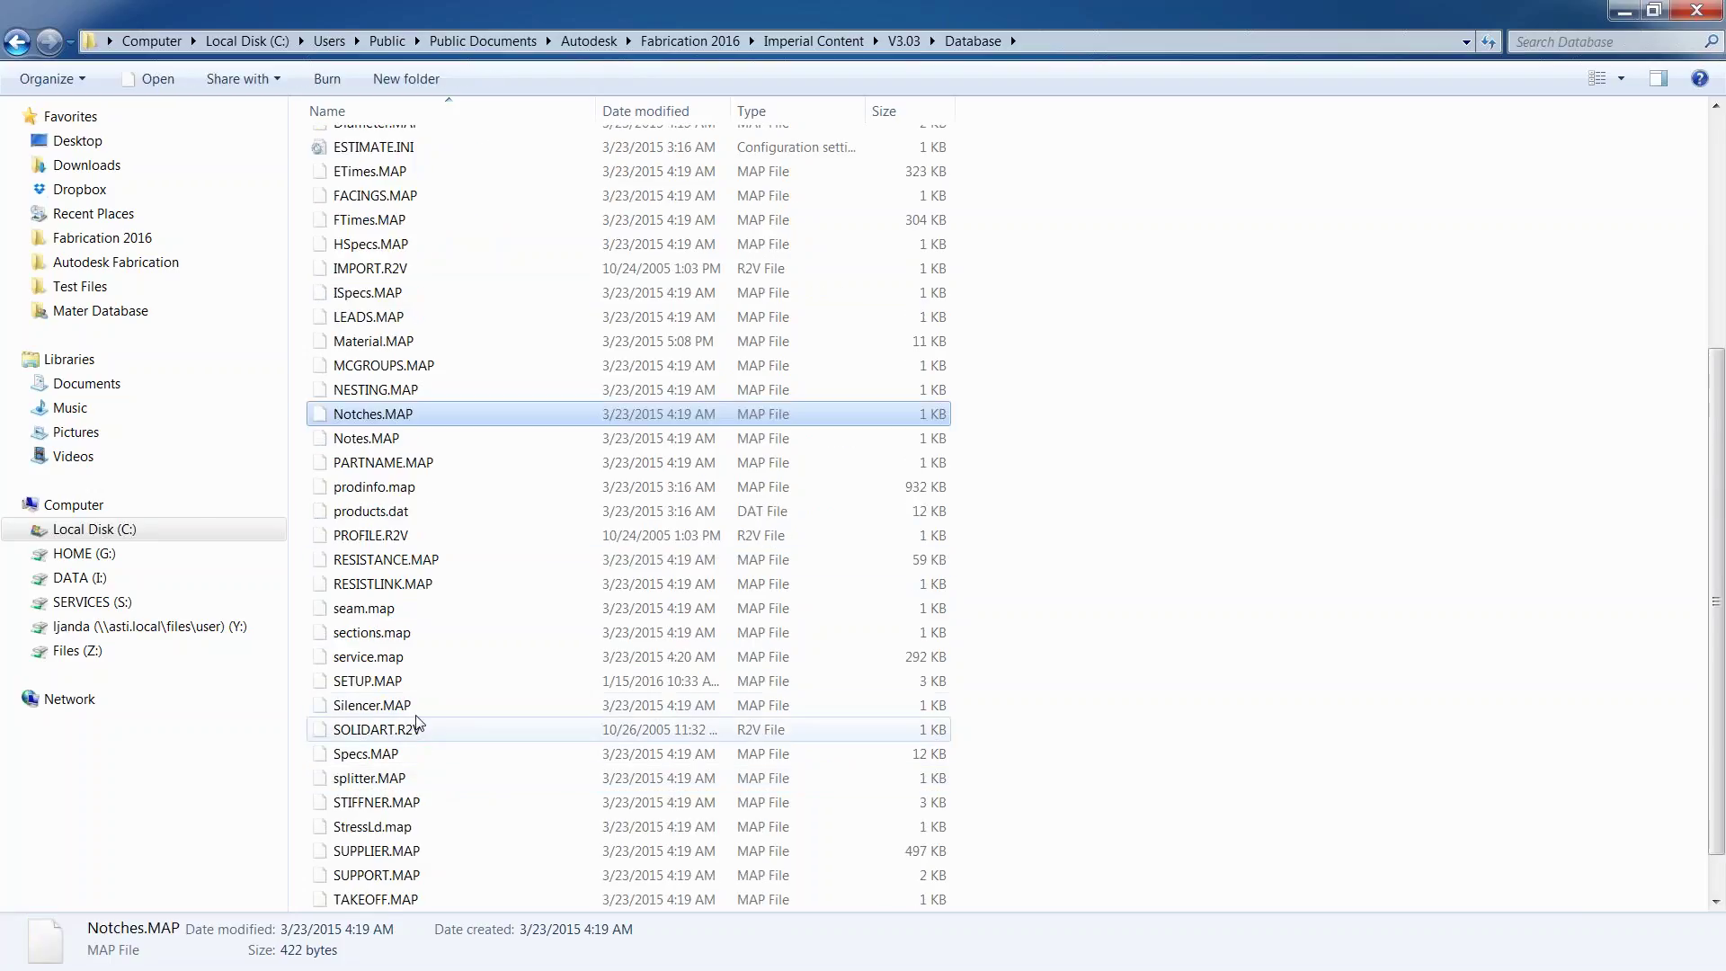
{"action": "left_click", "coordinate": [395, 658]}
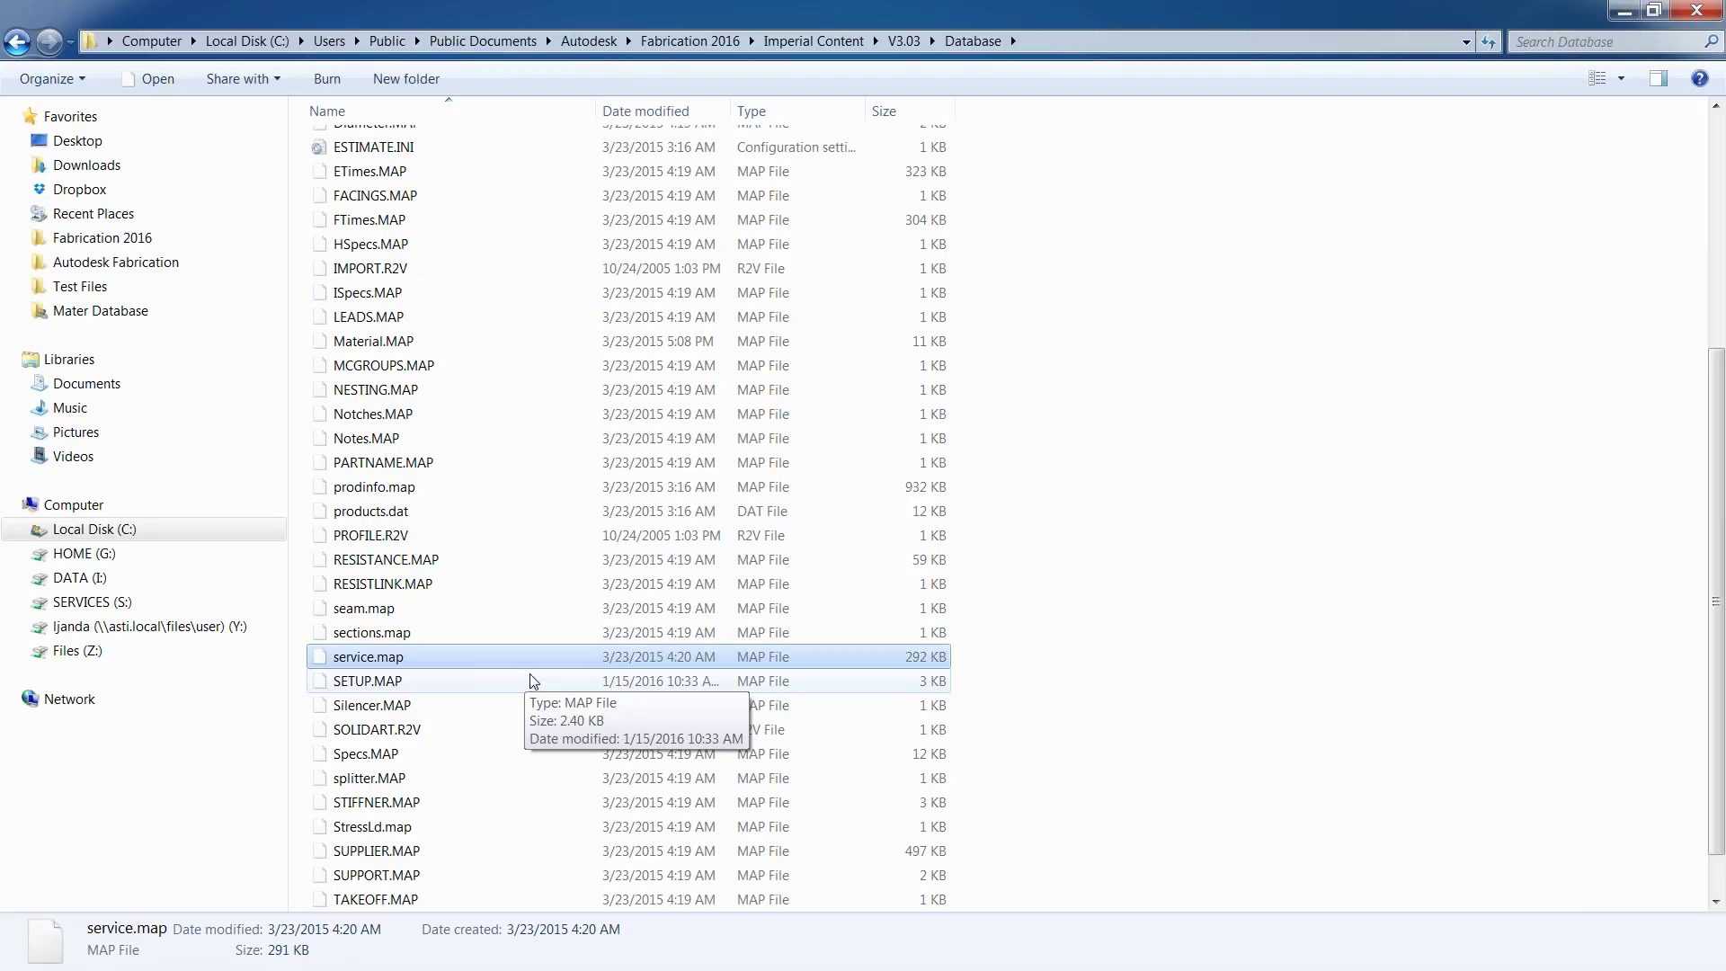
{"action": "scroll", "coordinate": [526, 683], "scroll_direction": "up", "scroll_amount": 5}
{"action": "key", "text": "BackSpace"}
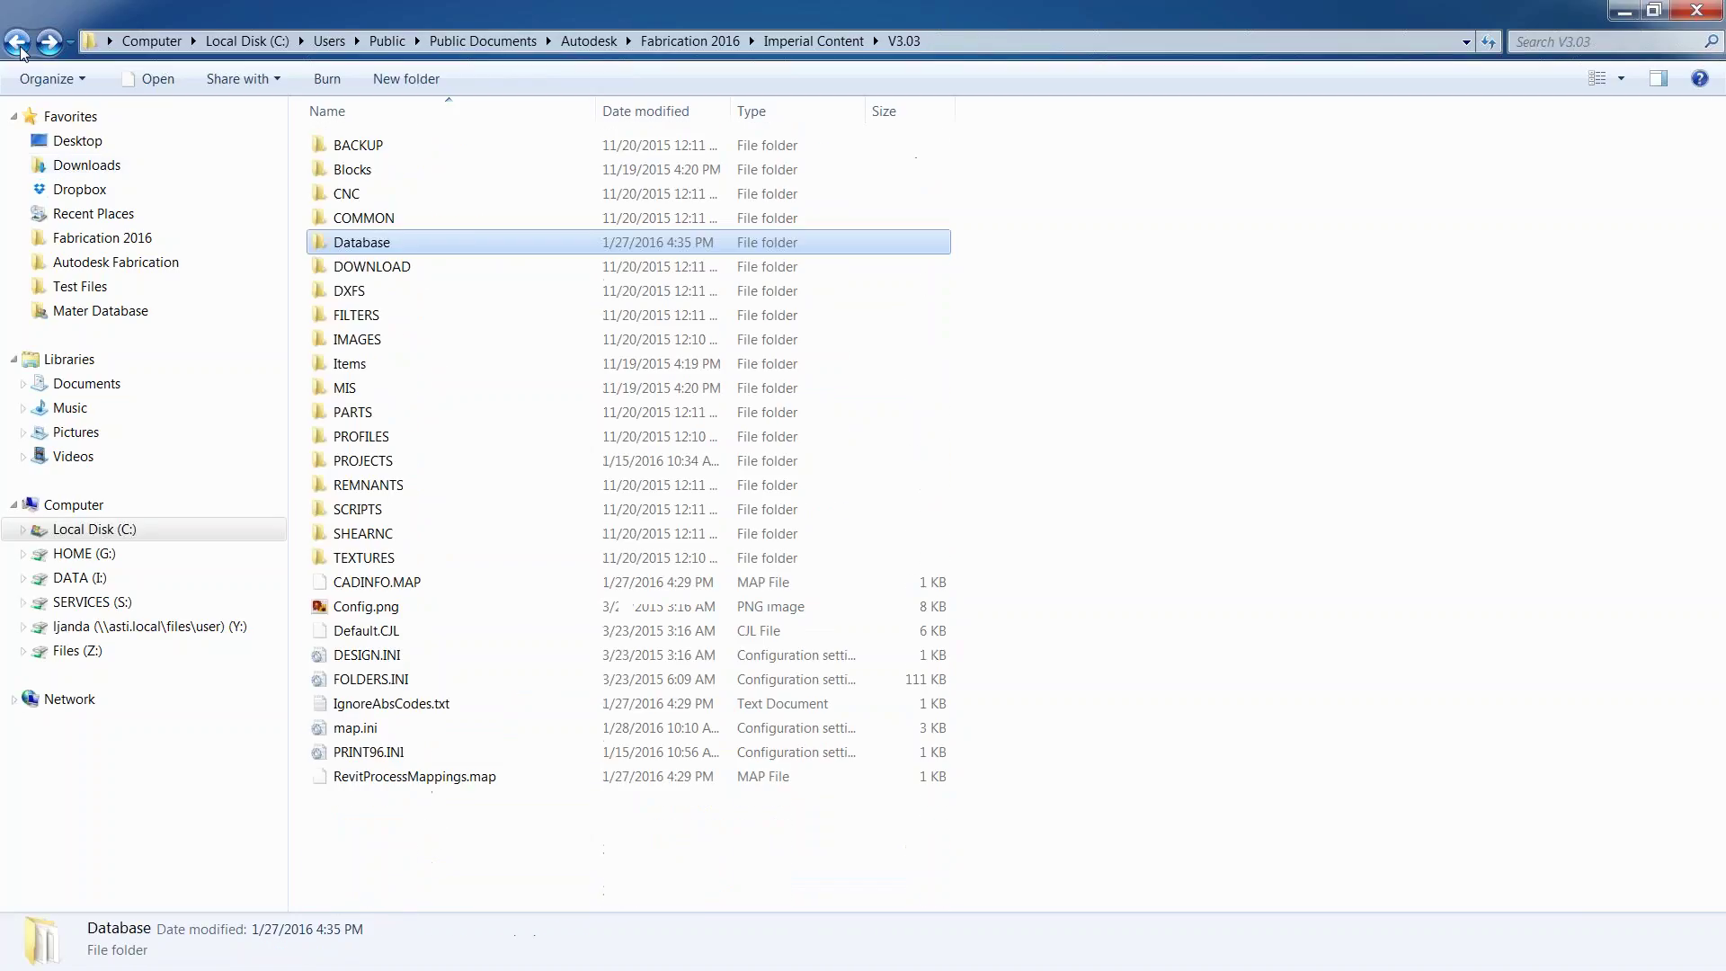
{"action": "left_click", "coordinate": [414, 728]}
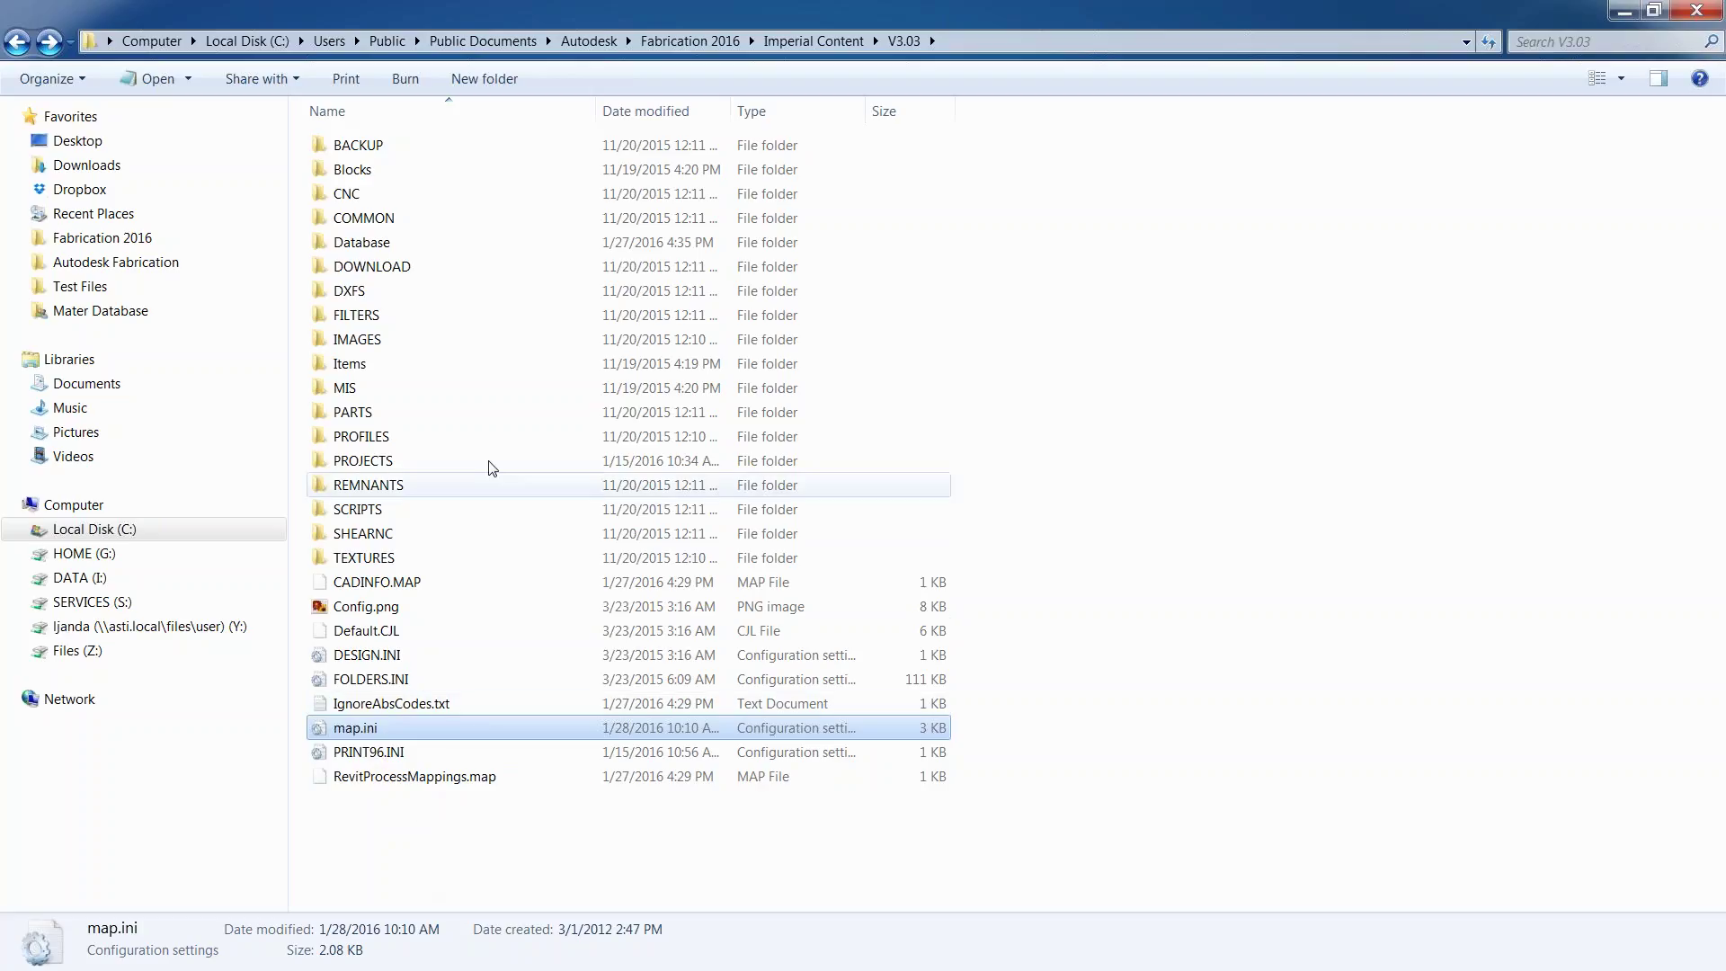
View the contents of the Working Database folder in Autodesk Fabrication, and return to the parent folder.
{"action": "left_click", "coordinate": [162, 273]}
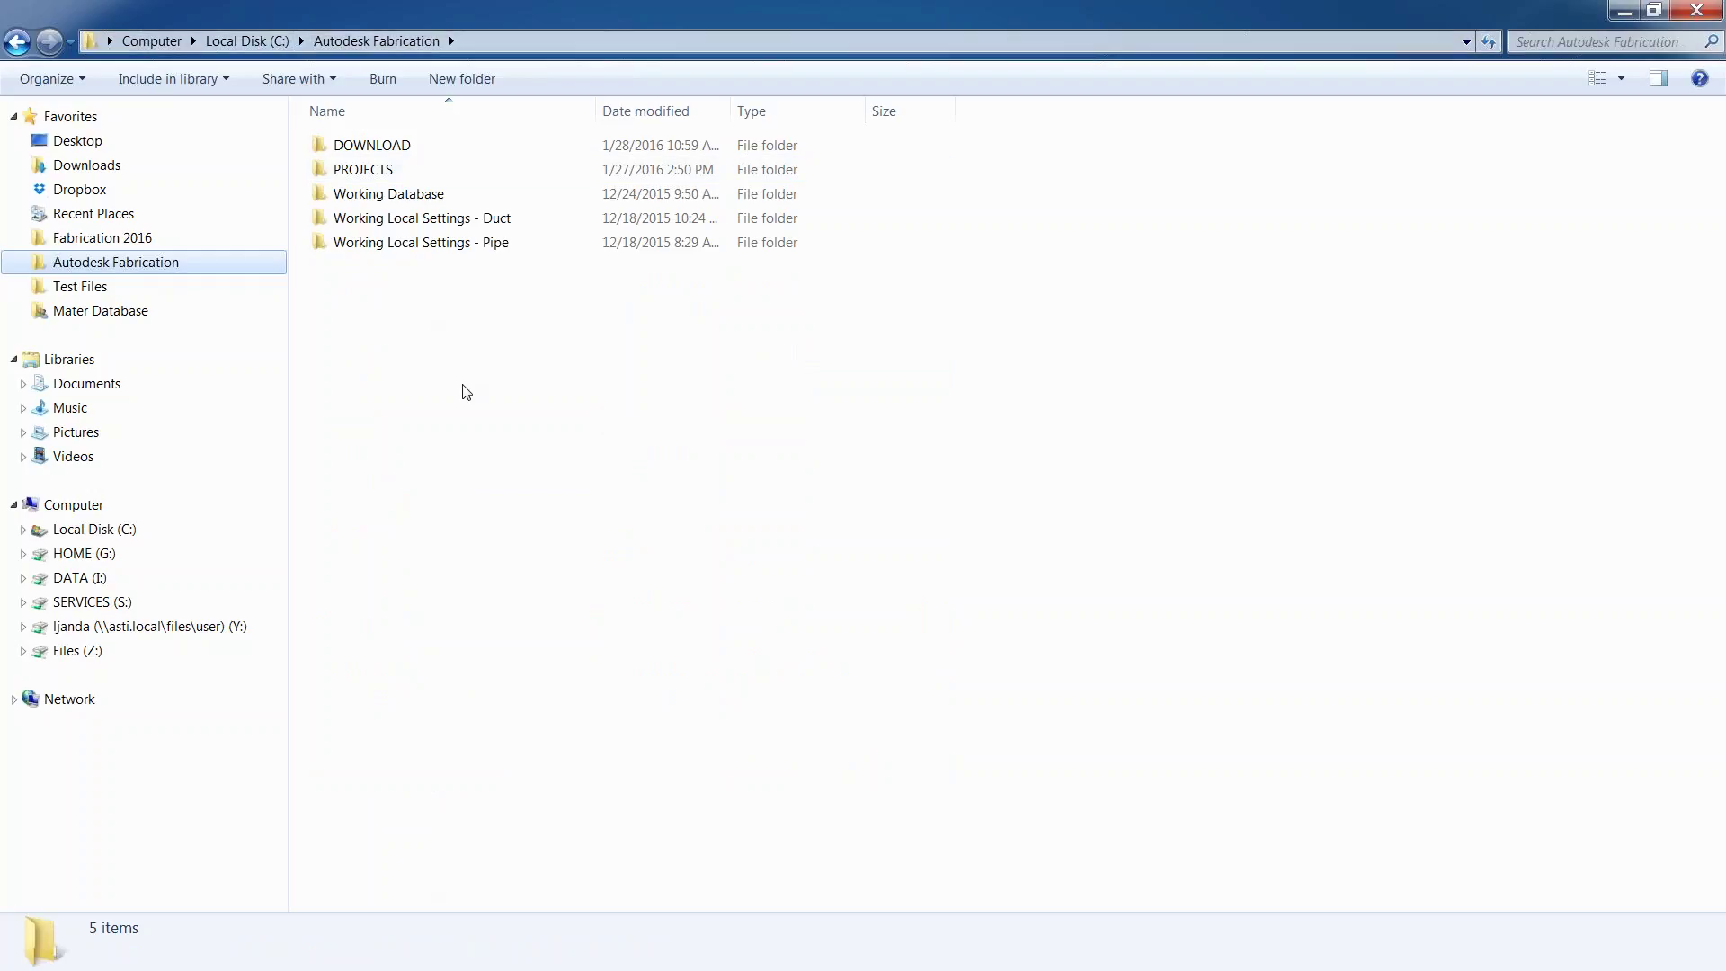
{"action": "double_click", "coordinate": [413, 194]}
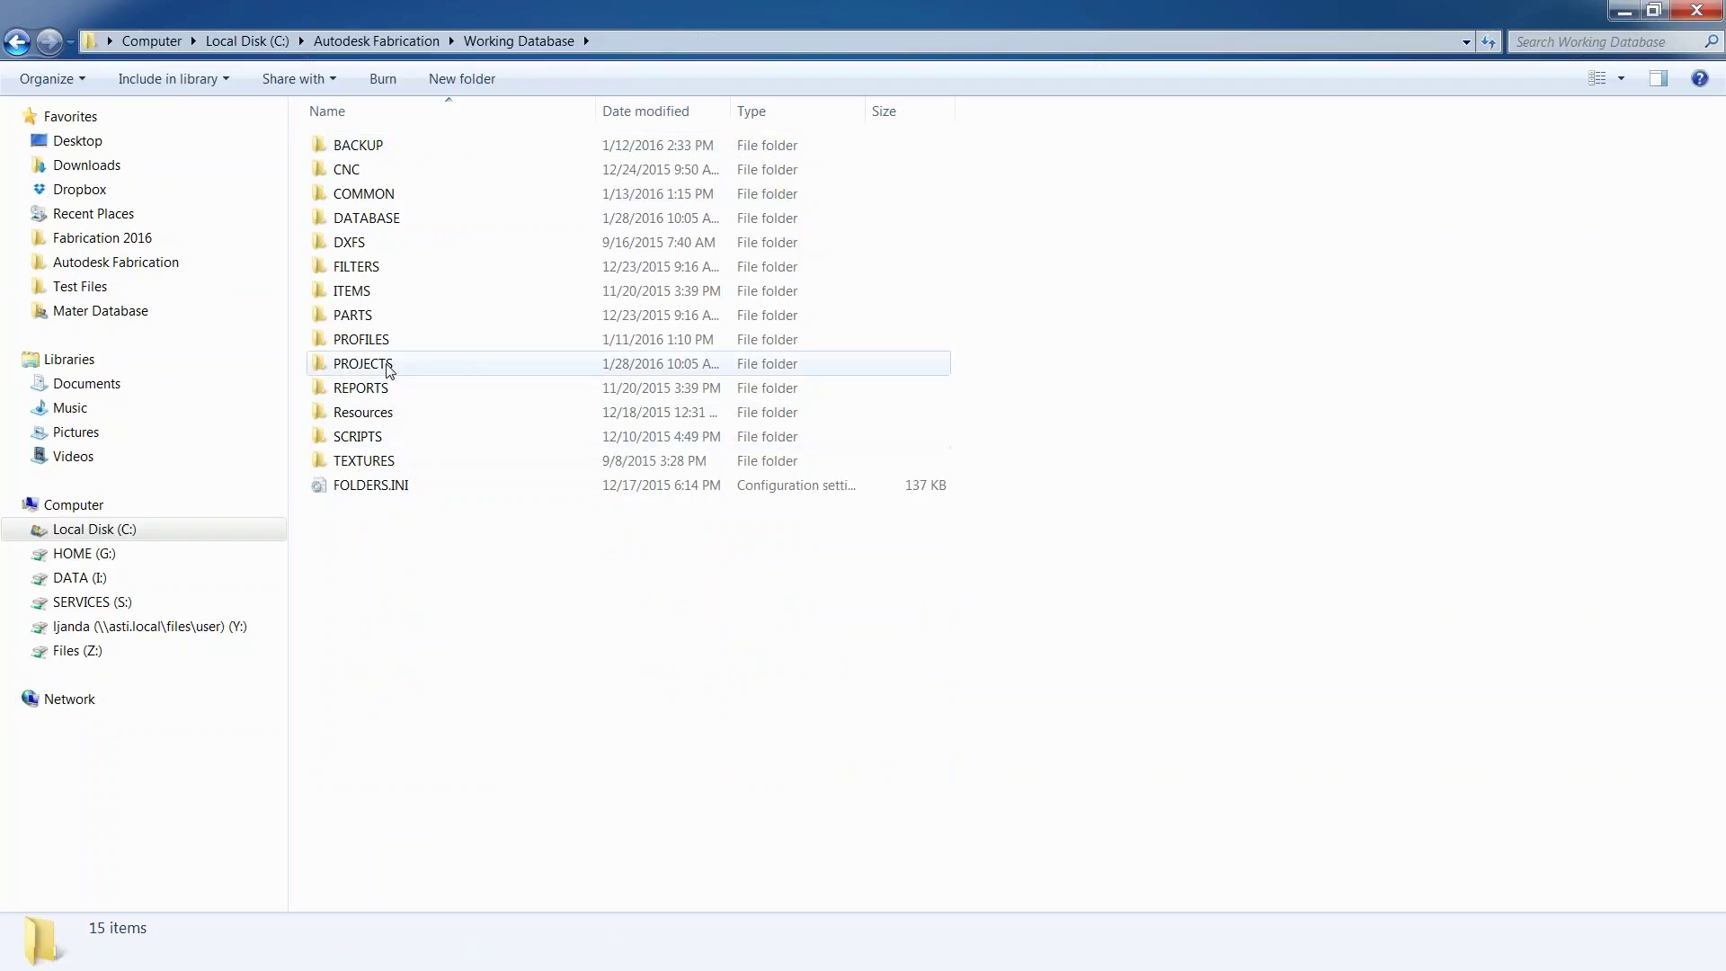
{"action": "left_click", "coordinate": [17, 41]}
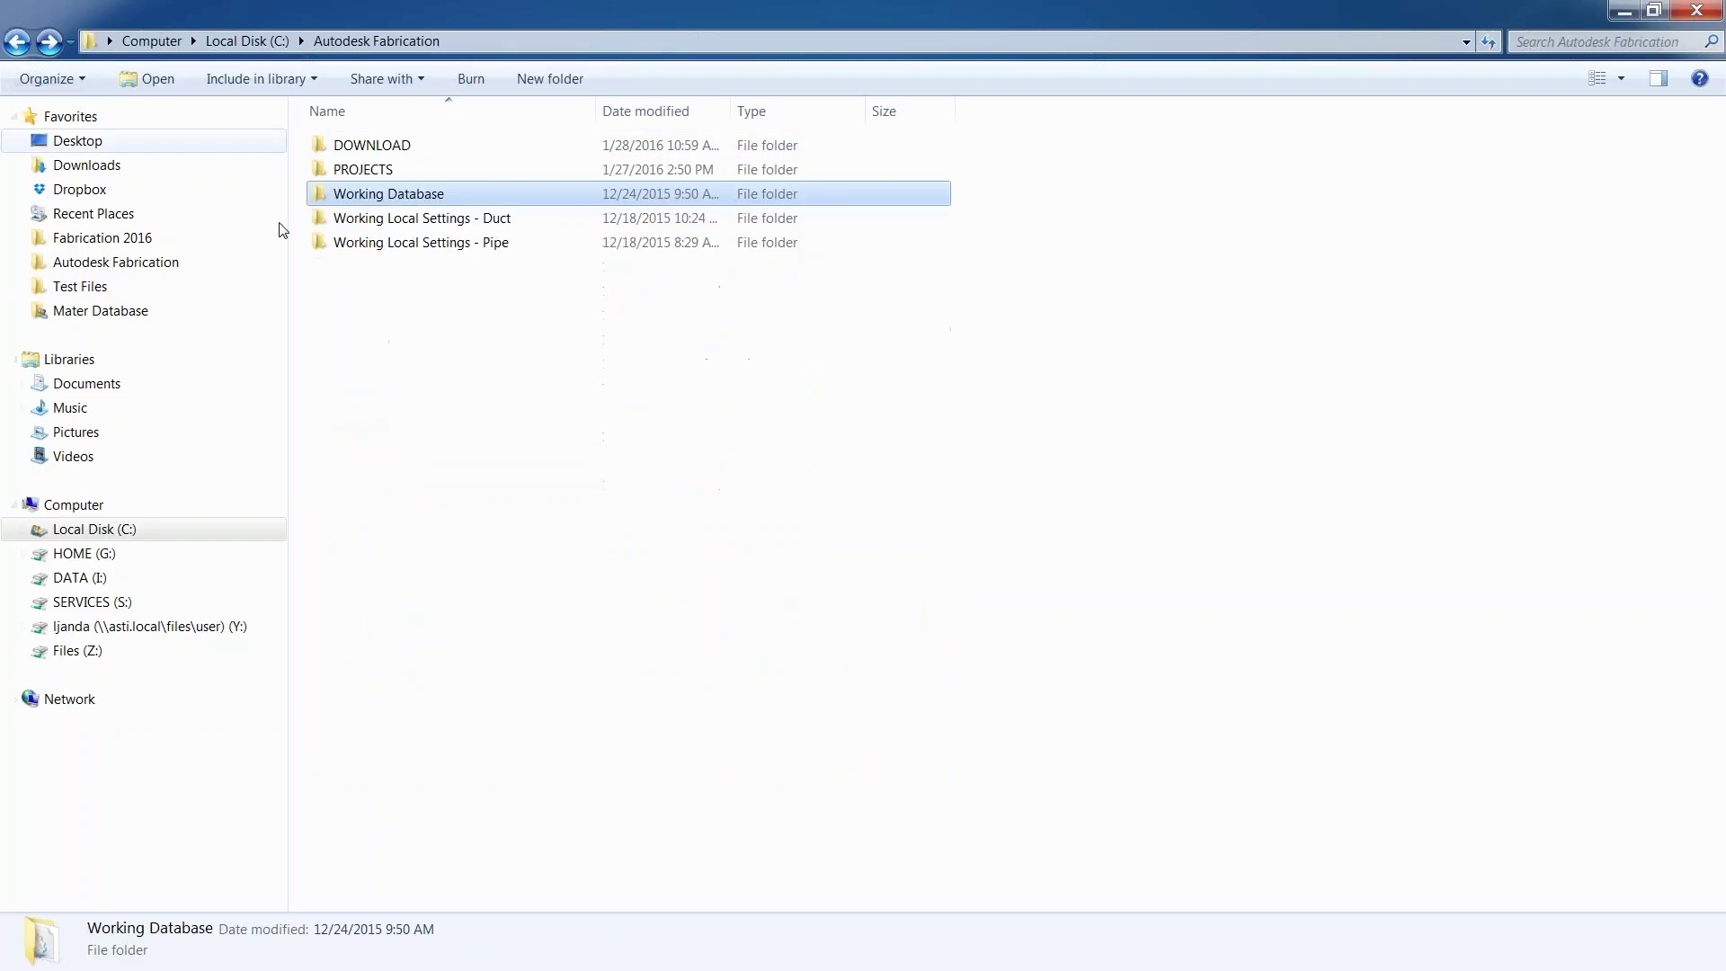
Inspect the local configuration files in the Working Local Settings - Pipe folder and return to Autodesk Fabrication.
{"action": "left_click", "coordinate": [547, 247]}
{"action": "left_click", "coordinate": [552, 219]}
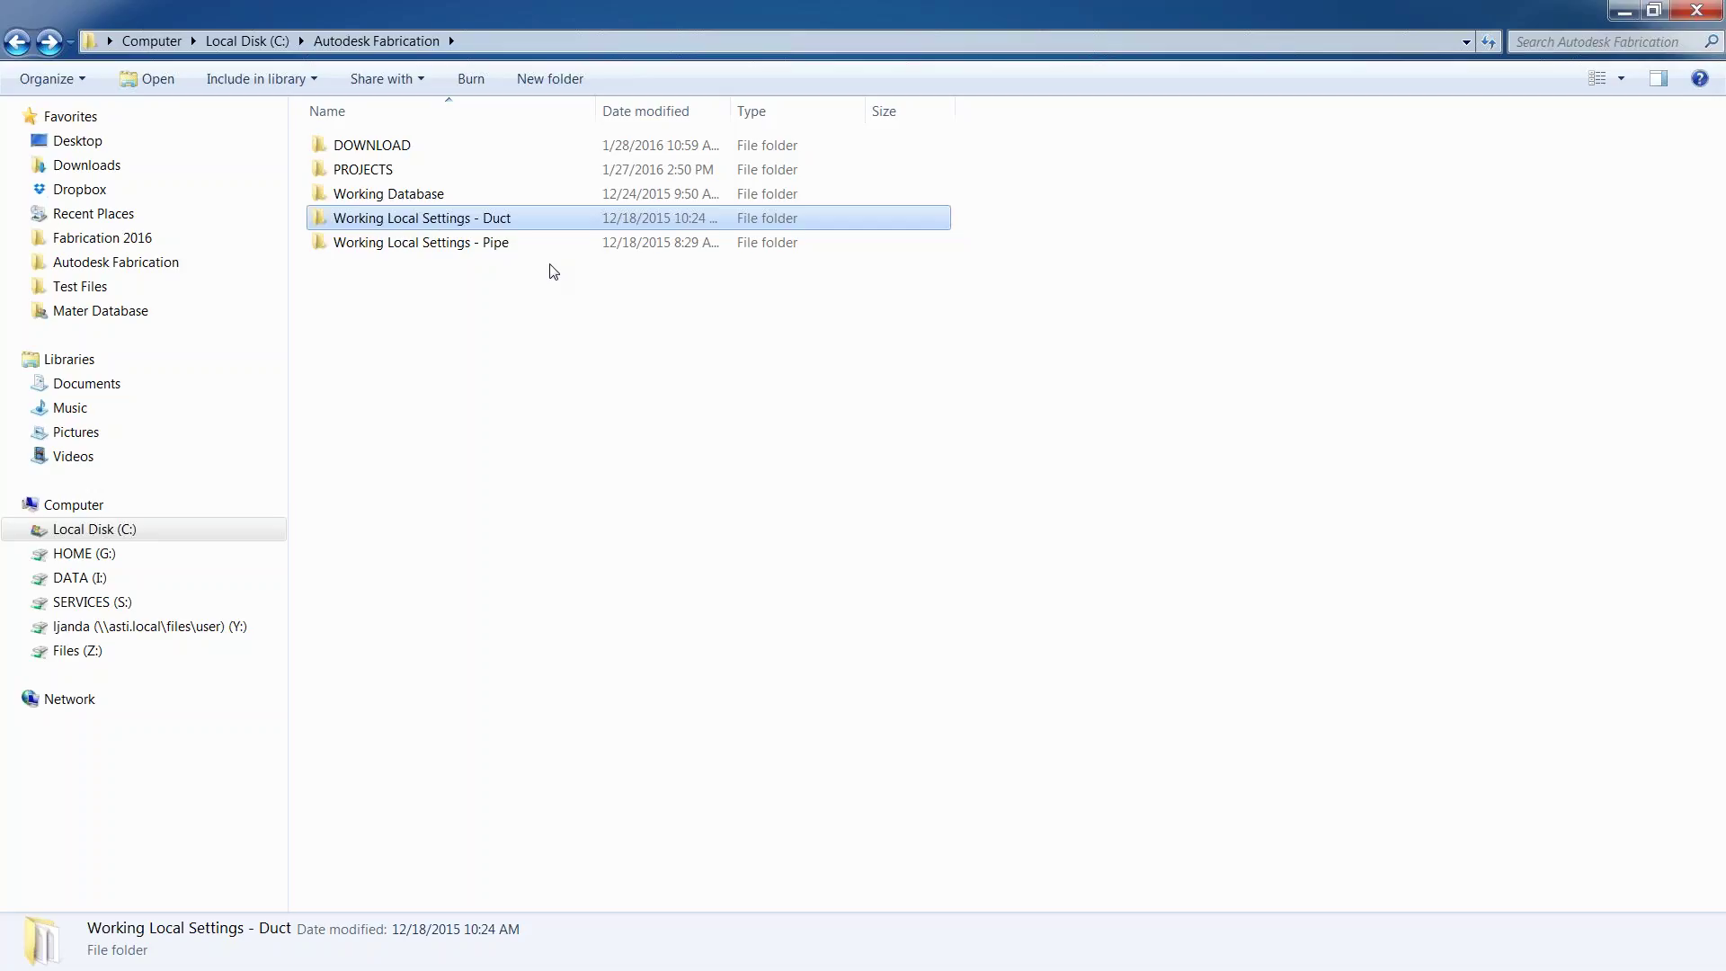
{"action": "double_click", "coordinate": [495, 243]}
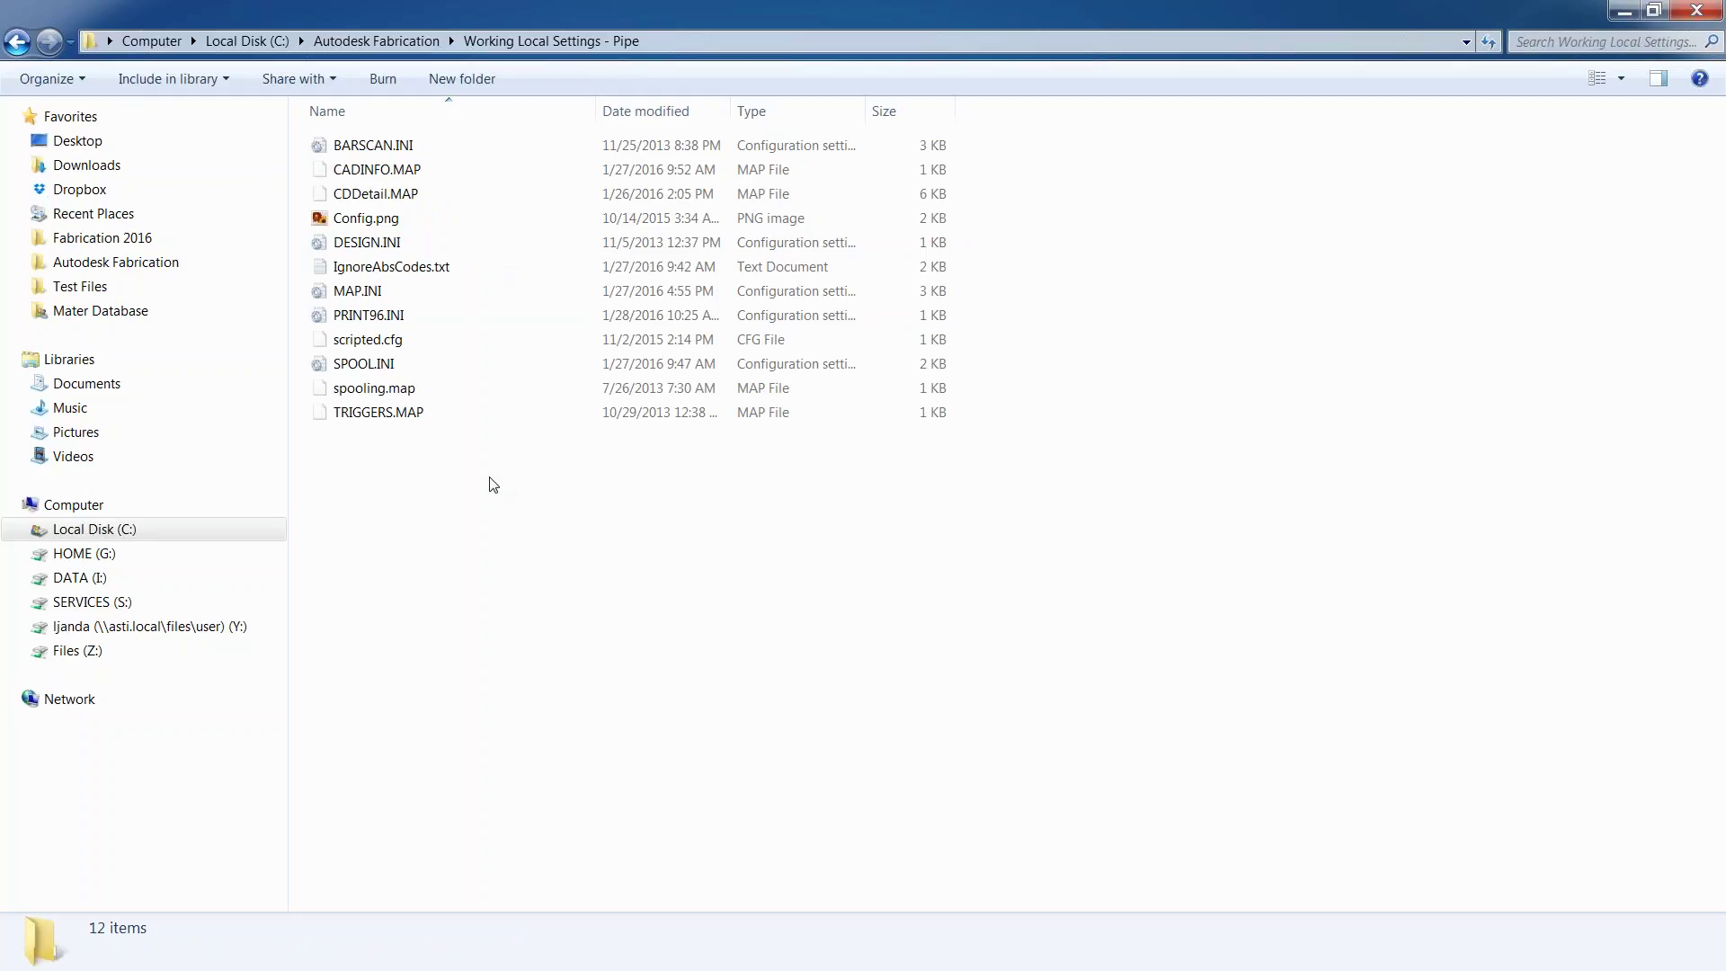
{"action": "left_click", "coordinate": [18, 42]}
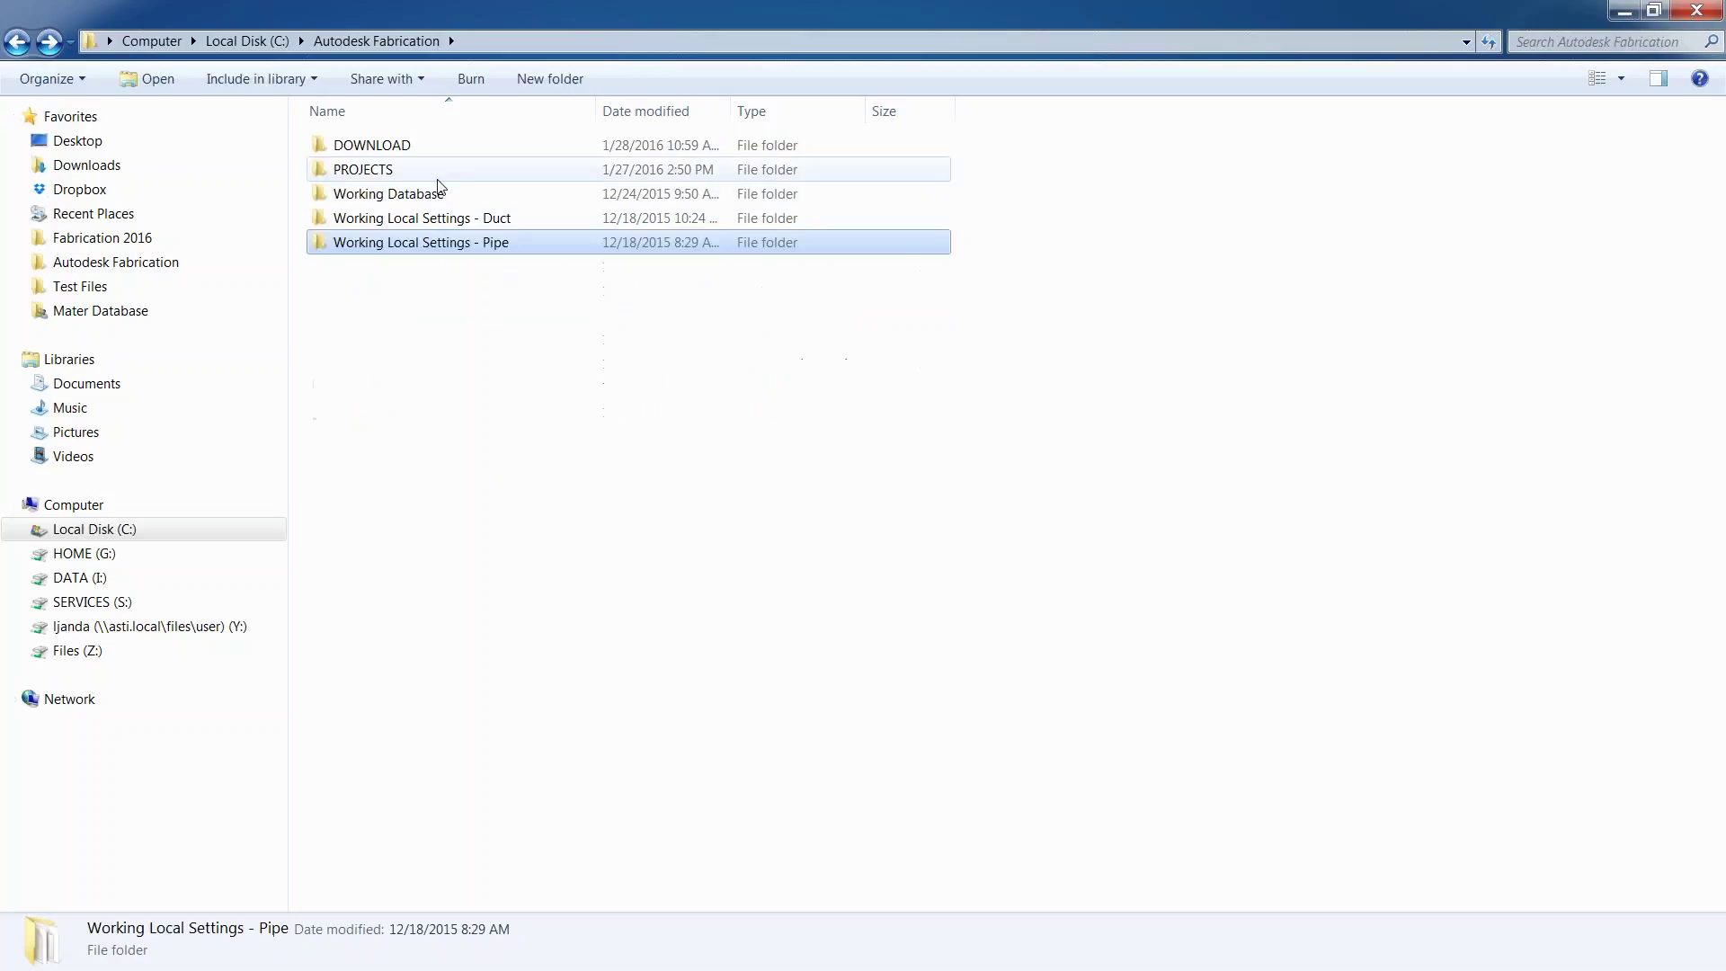
Review the Working Database subfolders again and go to the default Fabrication 2016 content folder.
{"action": "double_click", "coordinate": [419, 191]}
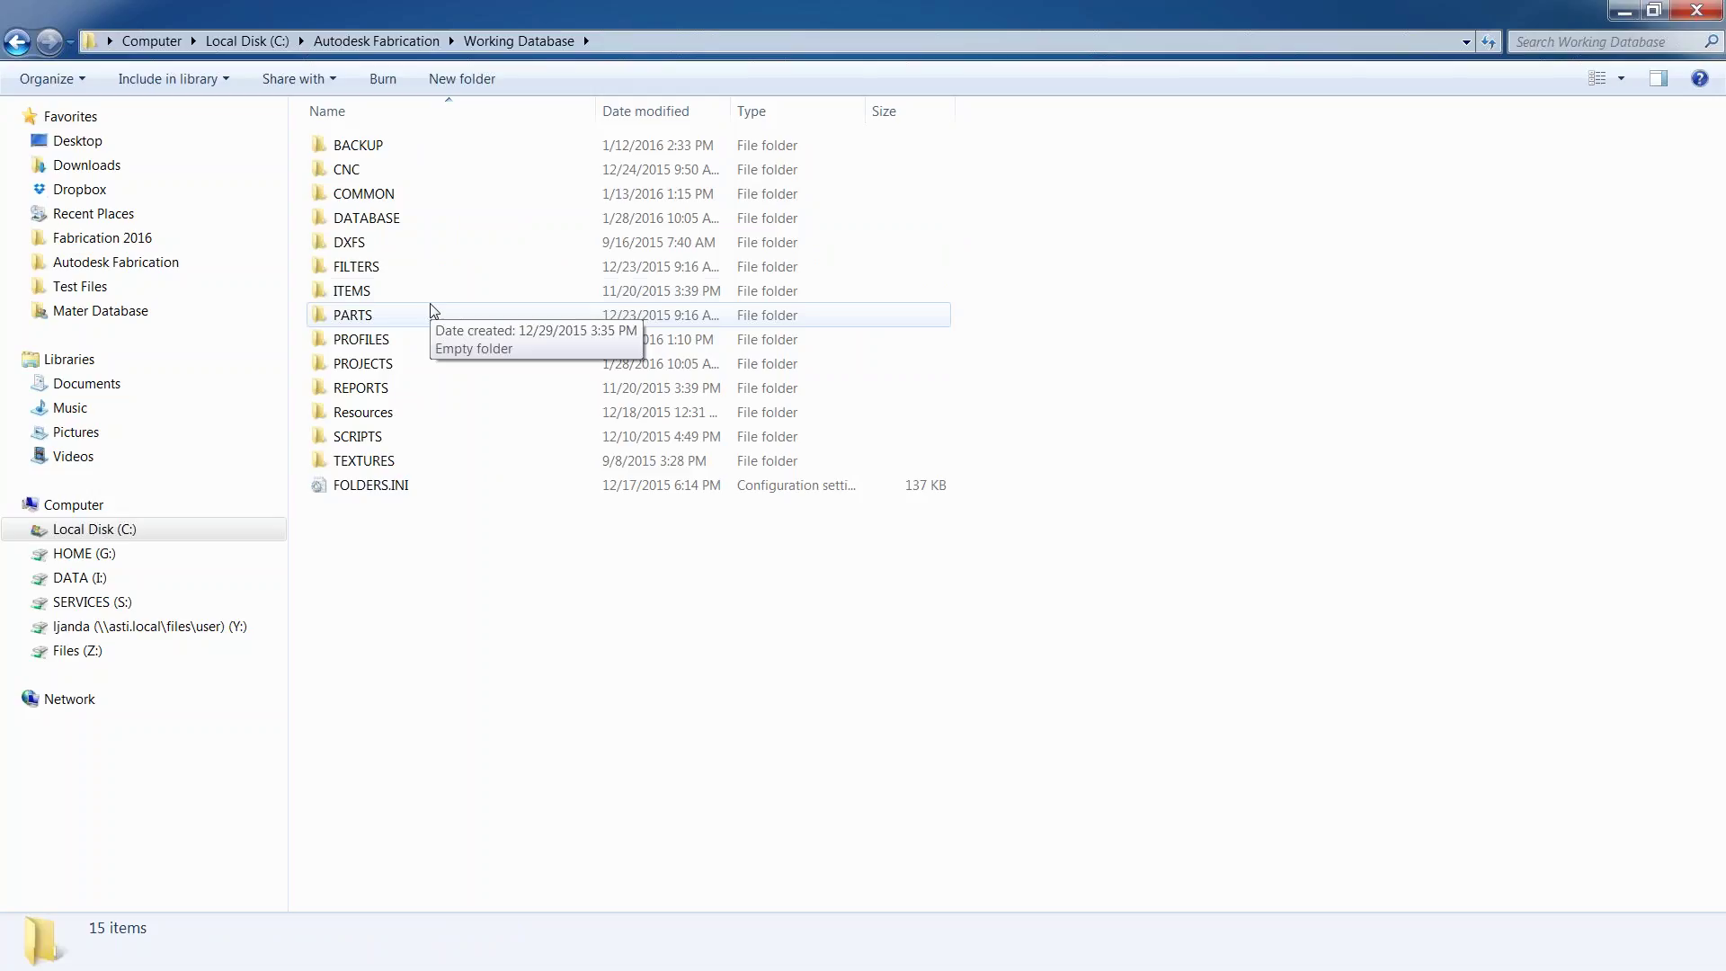
{"action": "left_click", "coordinate": [123, 270]}
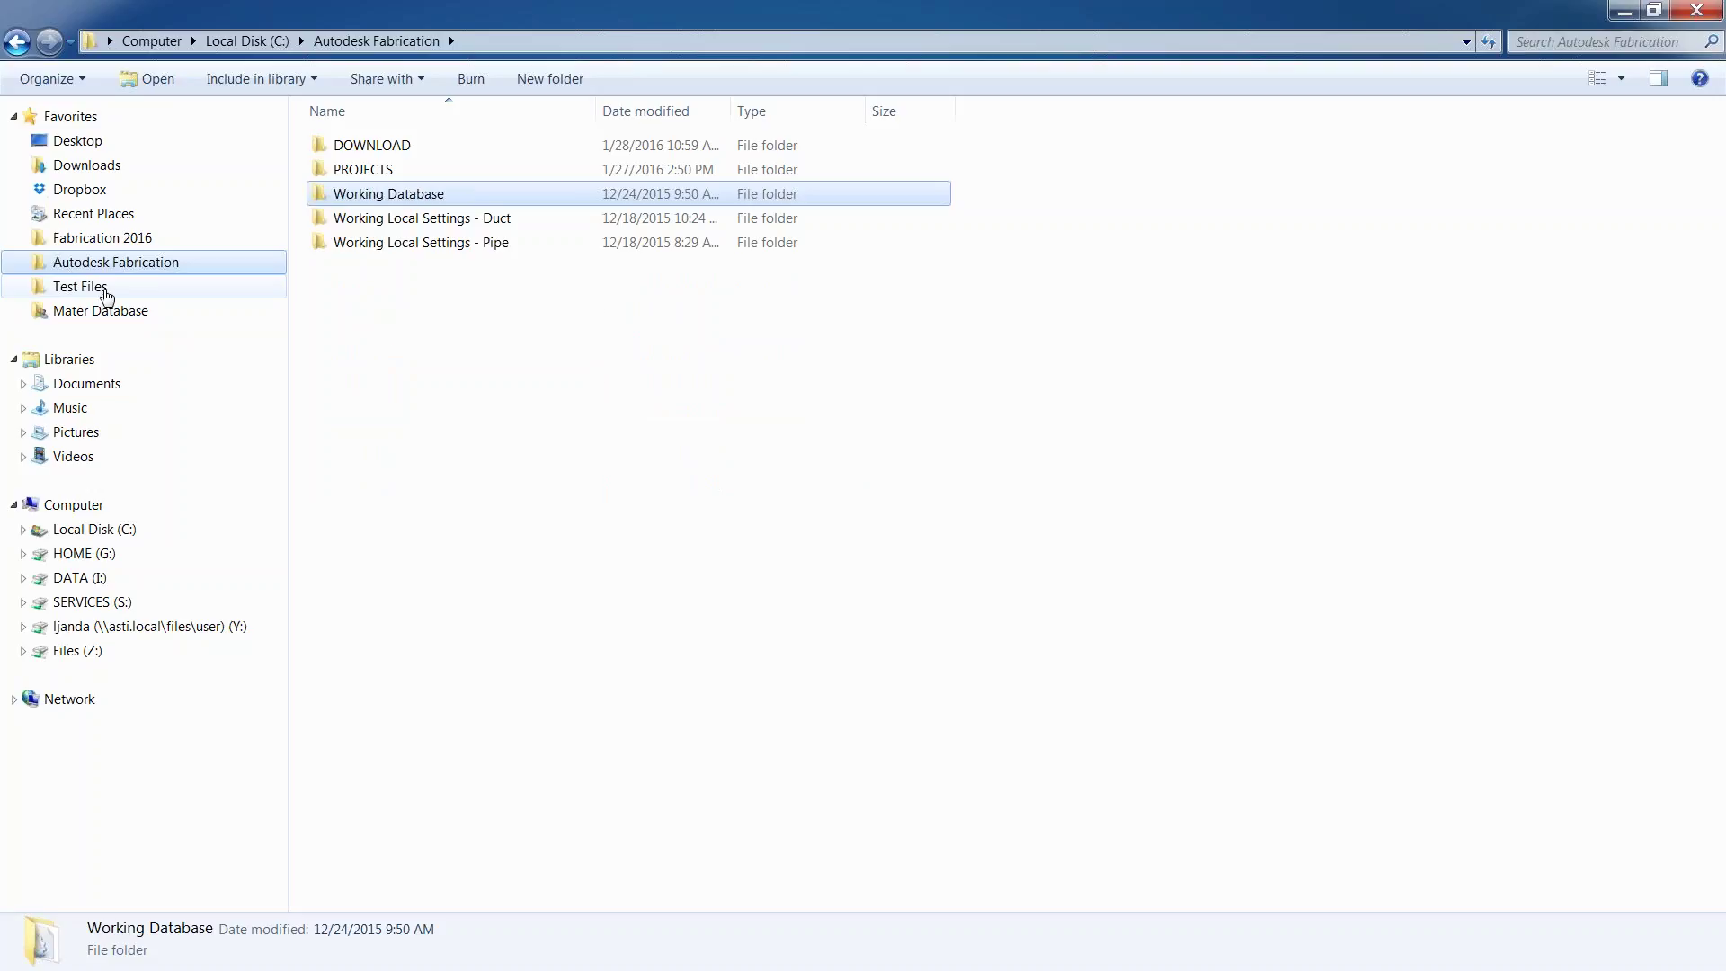
{"action": "left_click", "coordinate": [106, 238]}
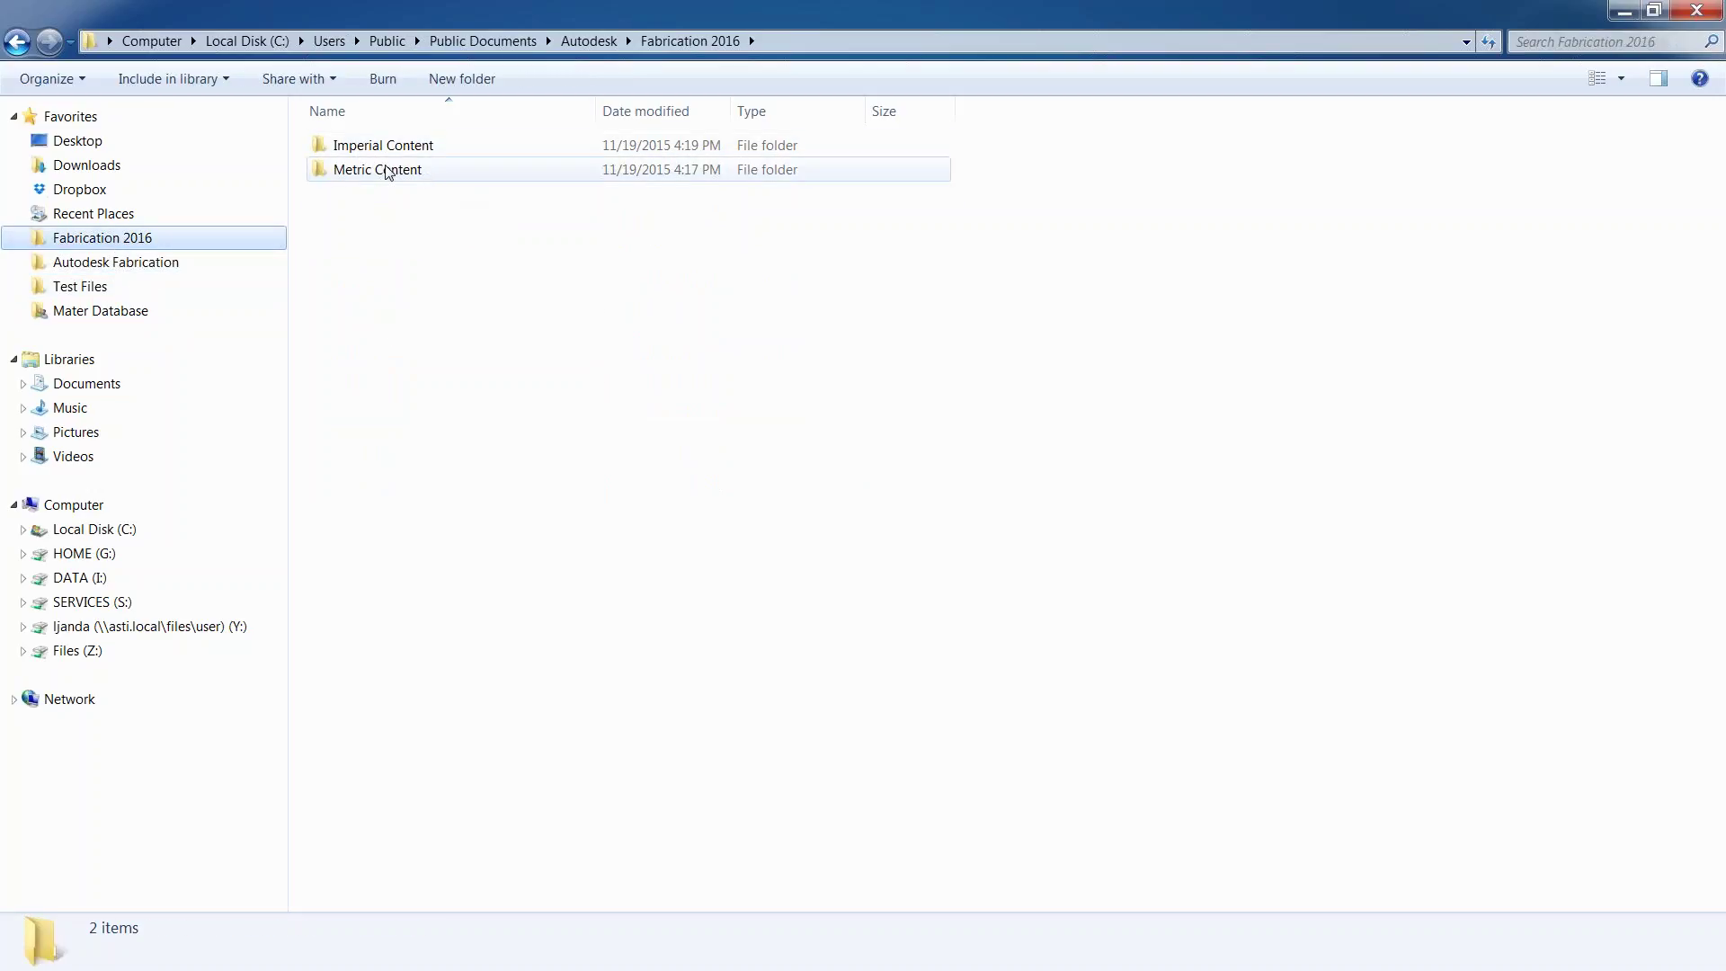
{"action": "left_click", "coordinate": [19, 45]}
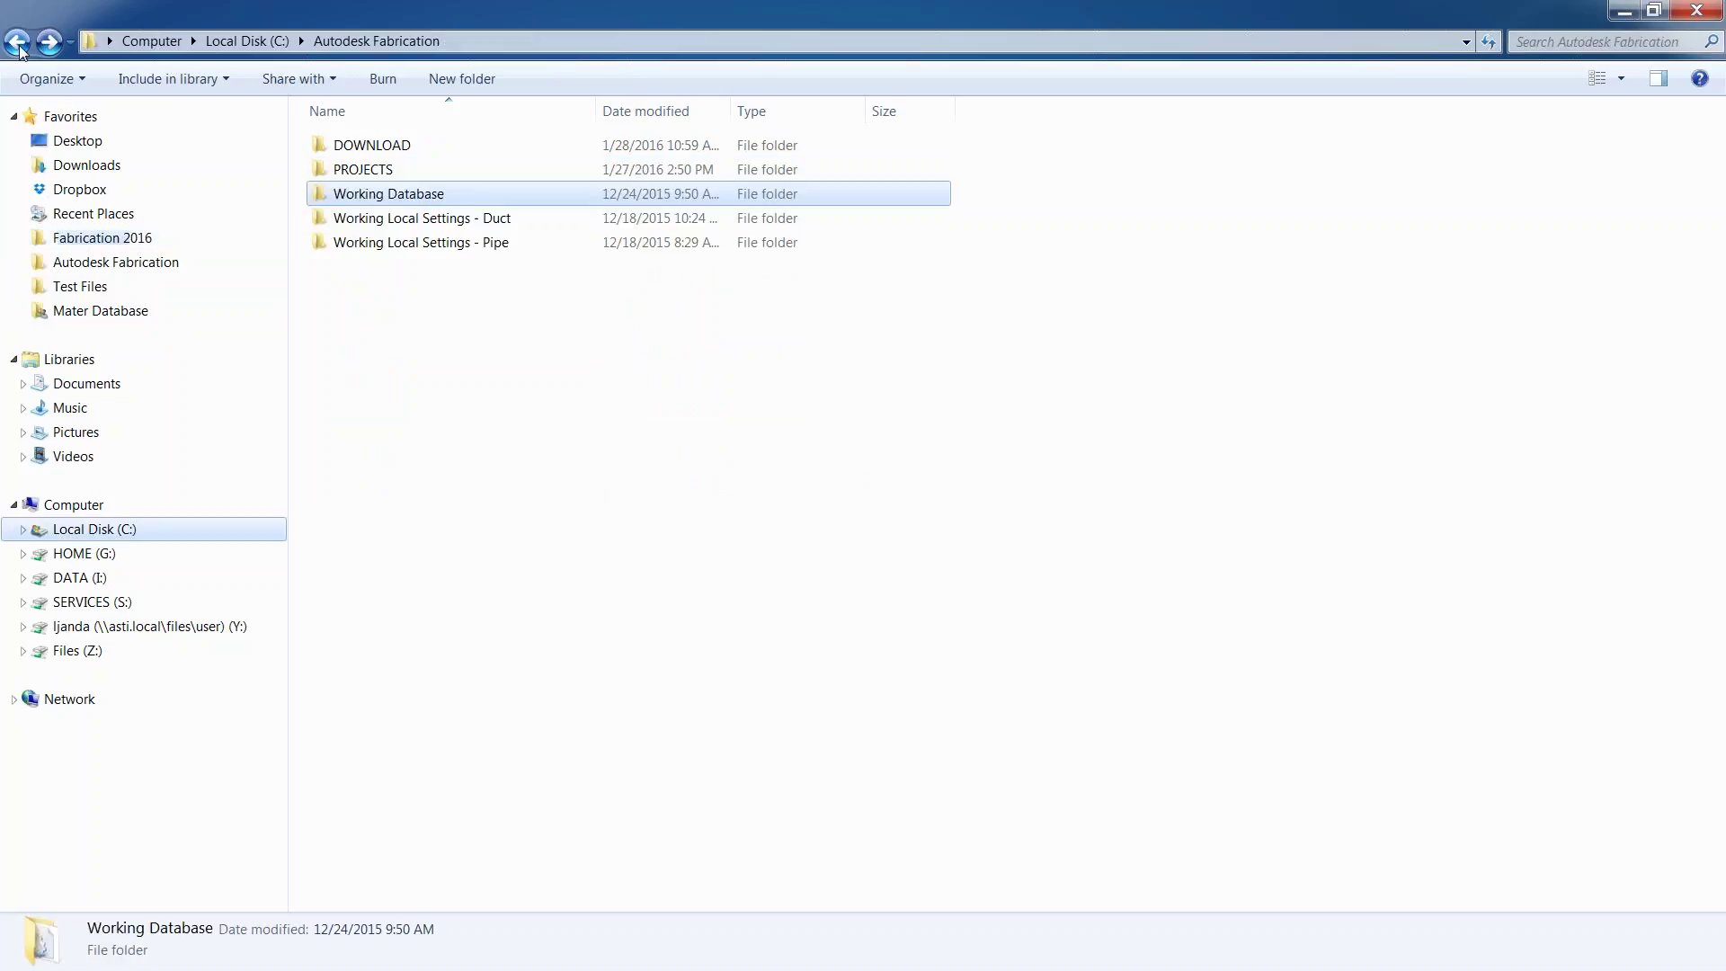
{"action": "left_click", "coordinate": [135, 236]}
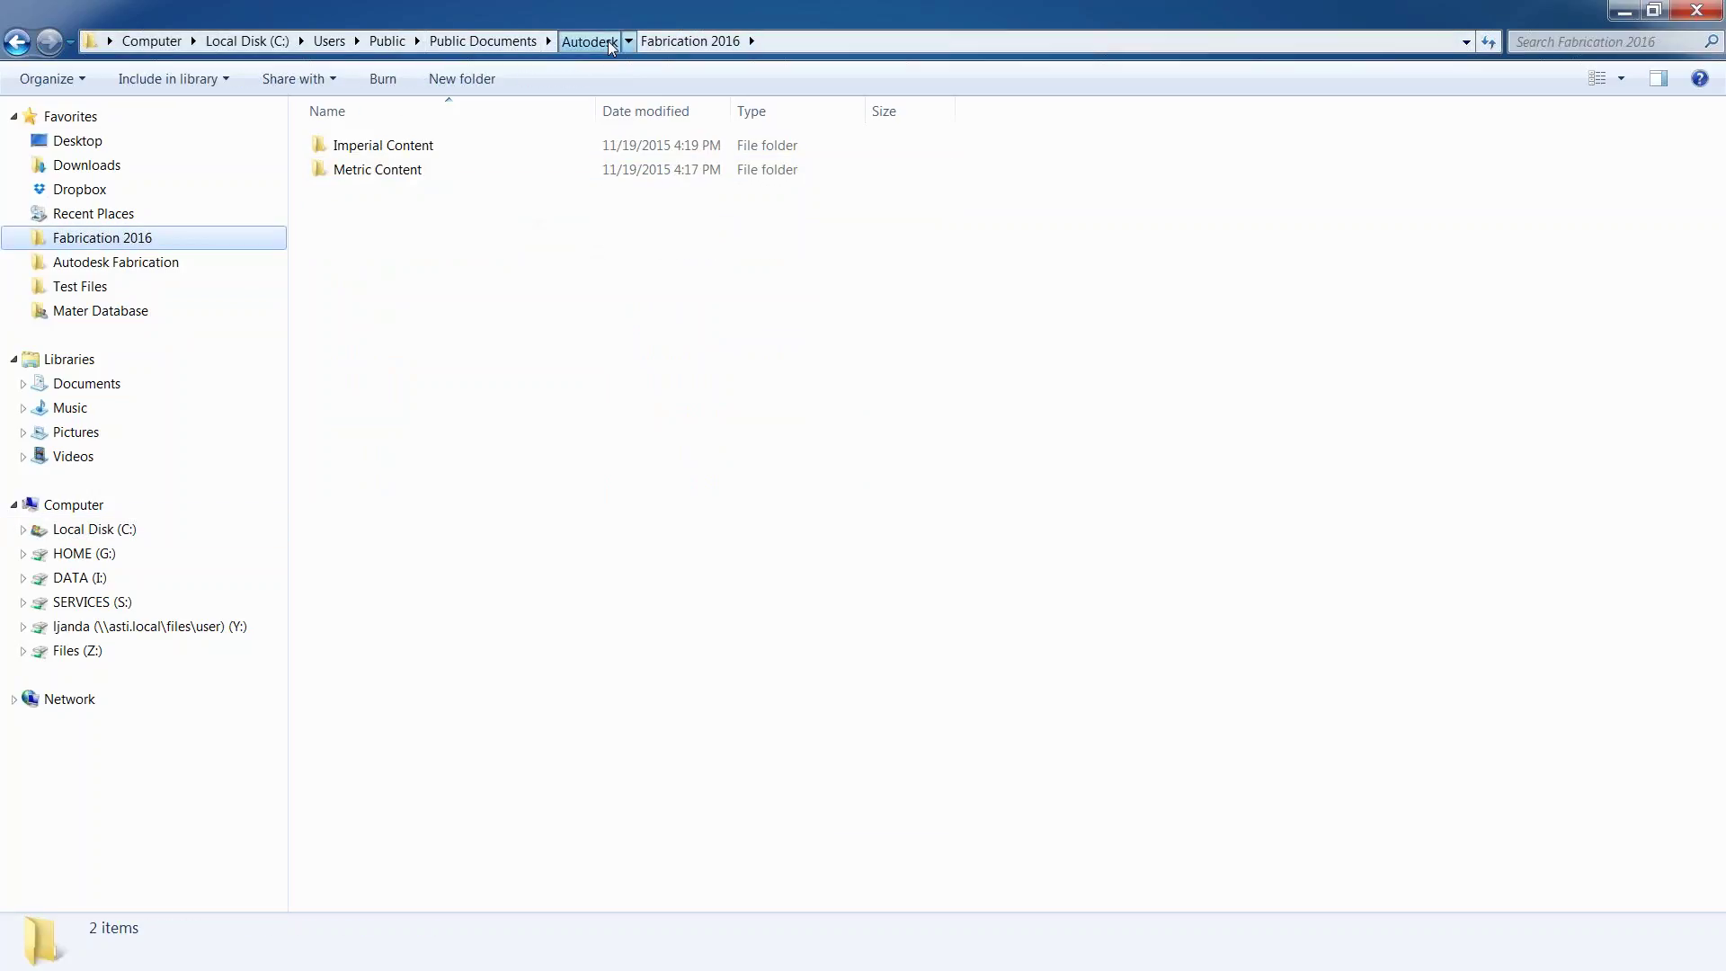
Go up to the Autodesk folder under Public Documents and view the available actions for its Fabrication 2016 folder.
{"action": "left_click", "coordinate": [589, 40]}
{"action": "right_click", "coordinate": [360, 203]}
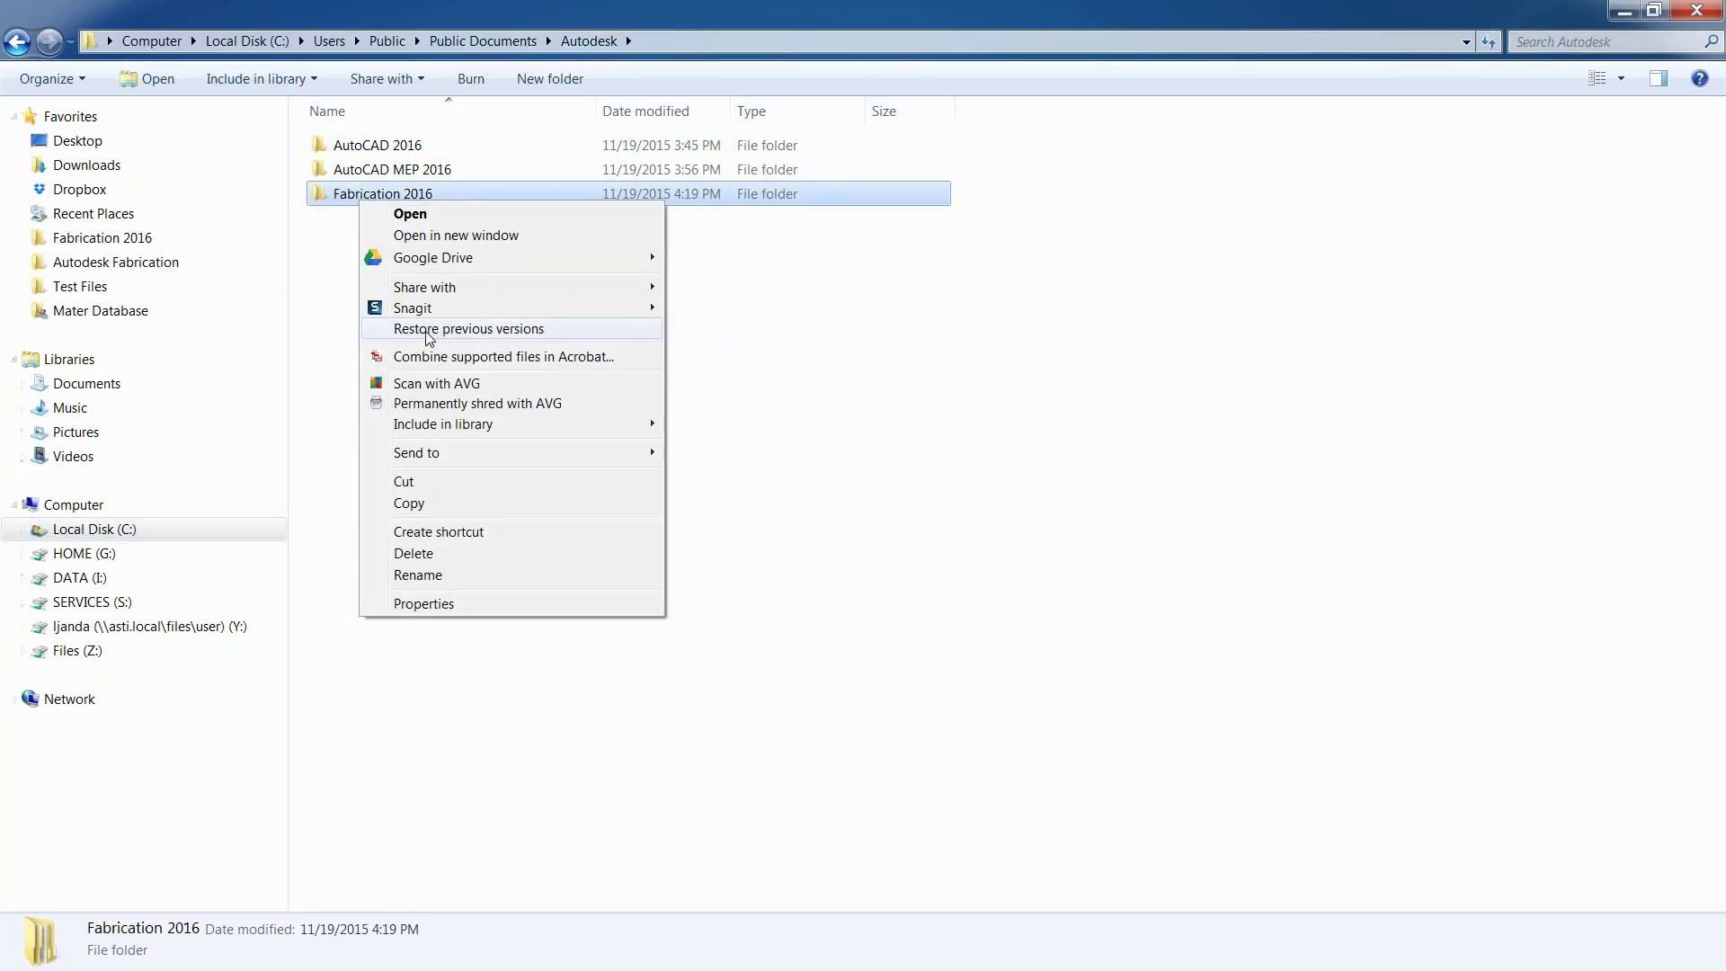
{"action": "left_click", "coordinate": [340, 297]}
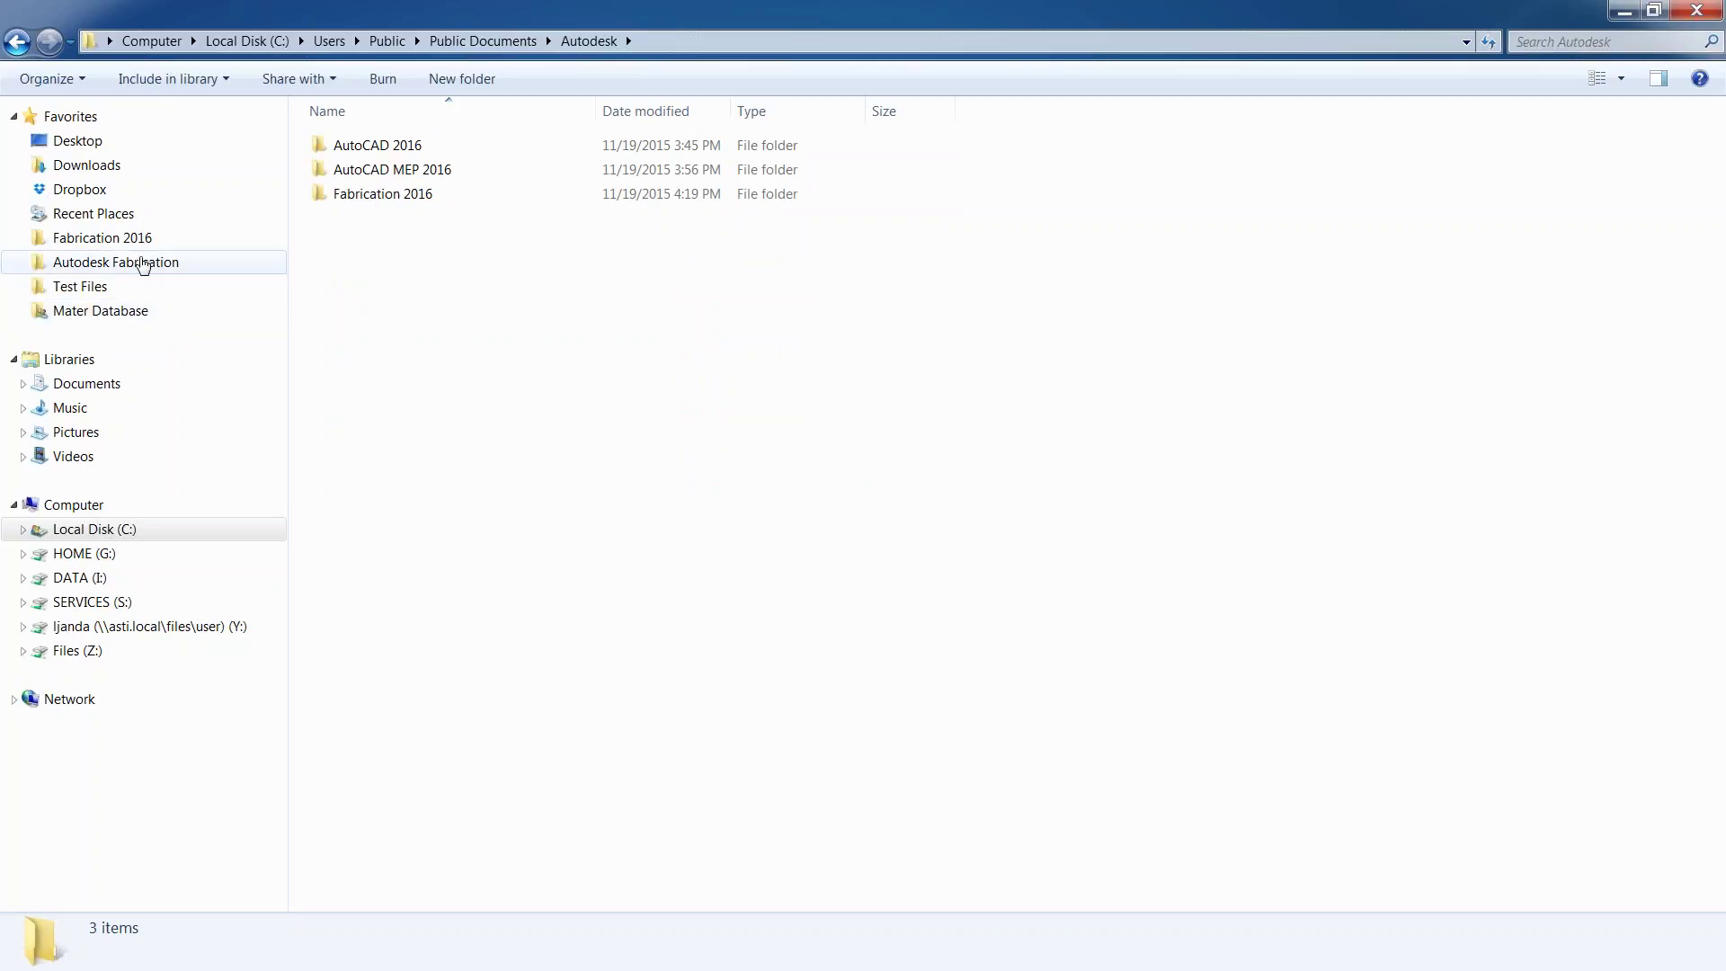
Review the V3.03 folder of the Fabrication 2016 Imperial Content and return to the Autodesk Fabrication folder.
{"action": "double_click", "coordinate": [432, 195]}
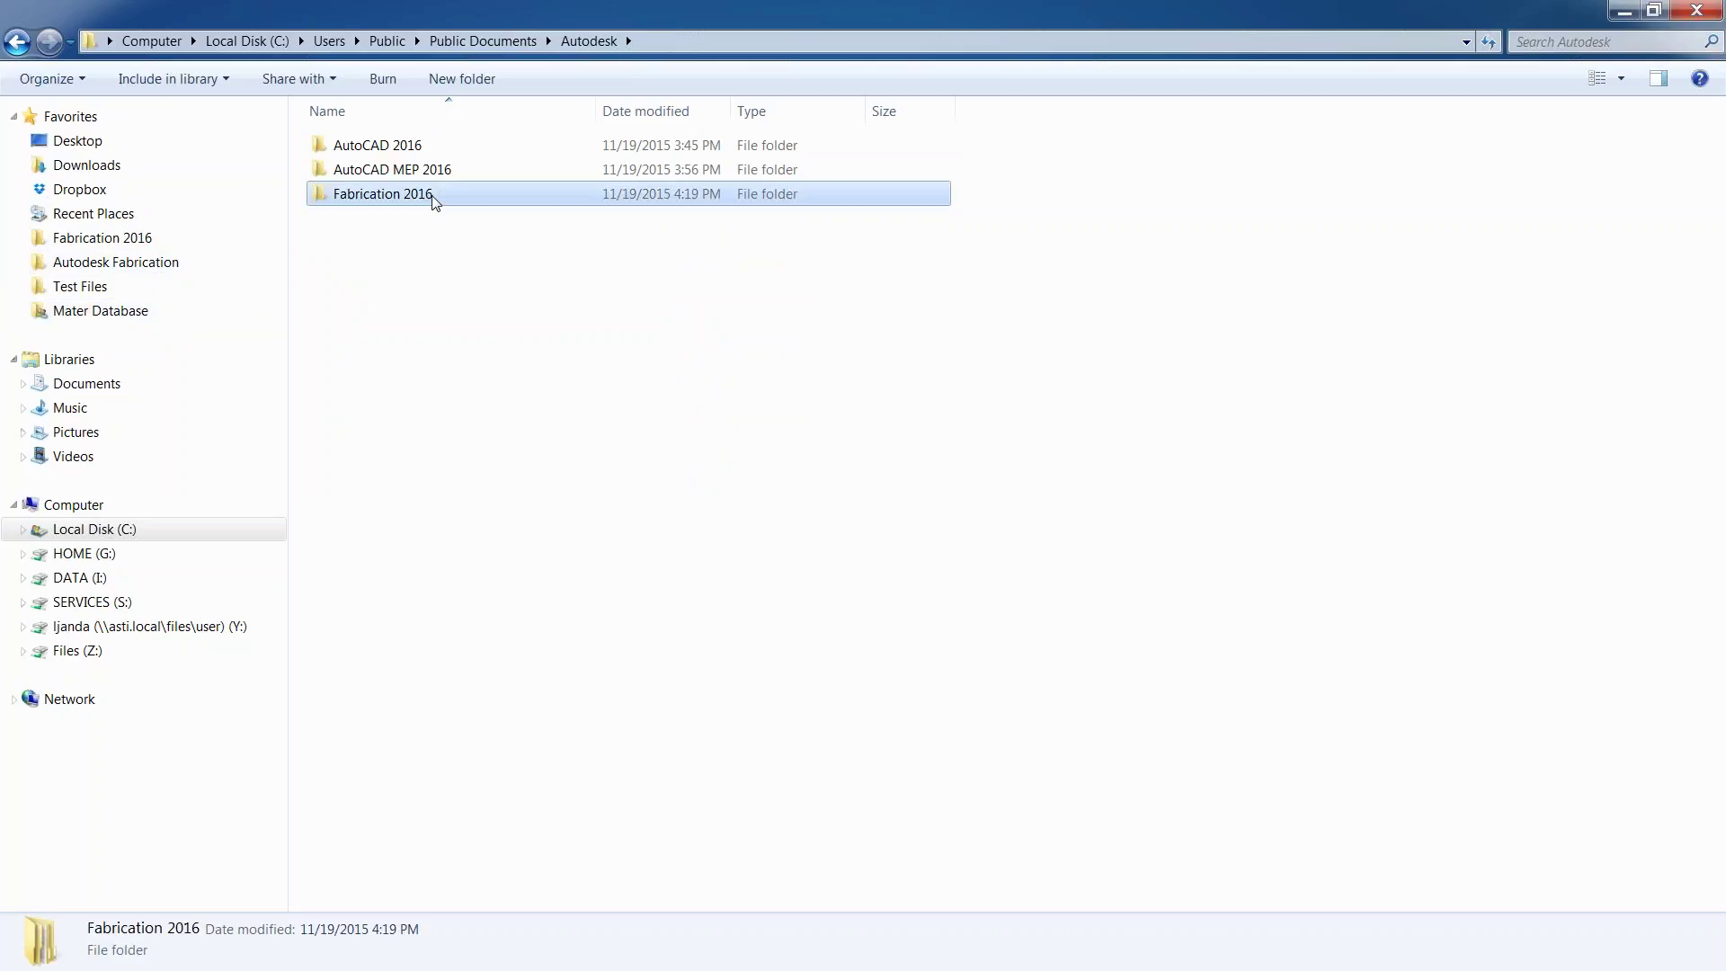
{"action": "double_click", "coordinate": [434, 149]}
{"action": "double_click", "coordinate": [434, 149]}
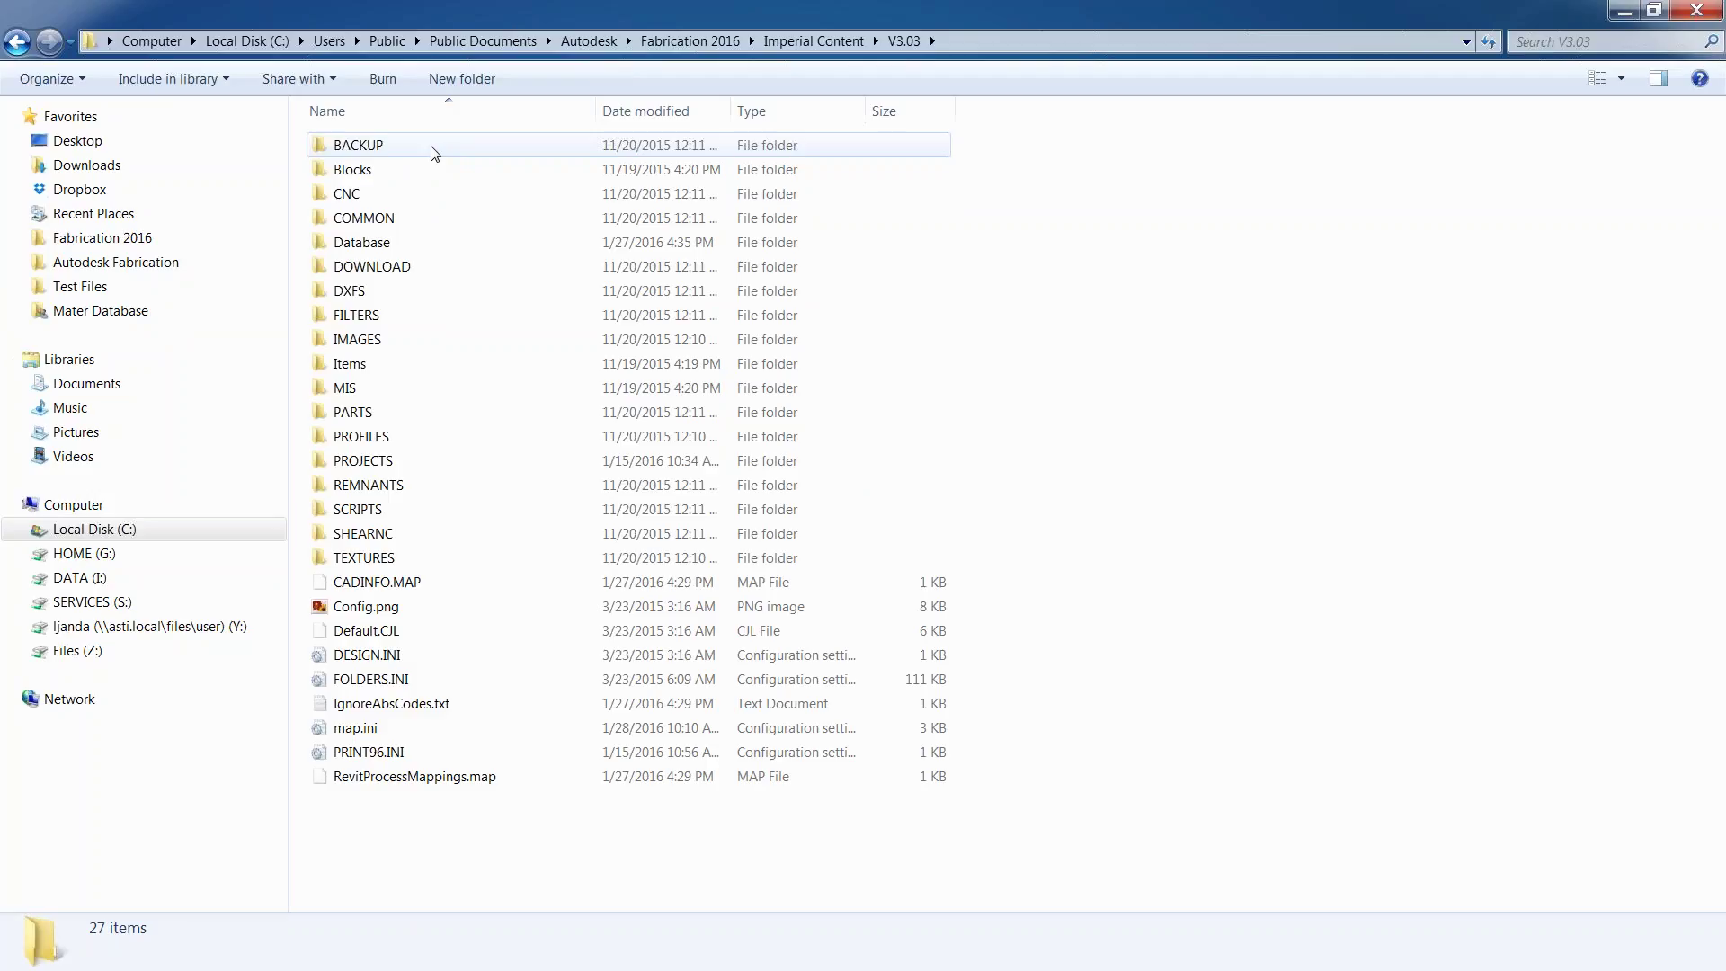
{"action": "left_click", "coordinate": [153, 270]}
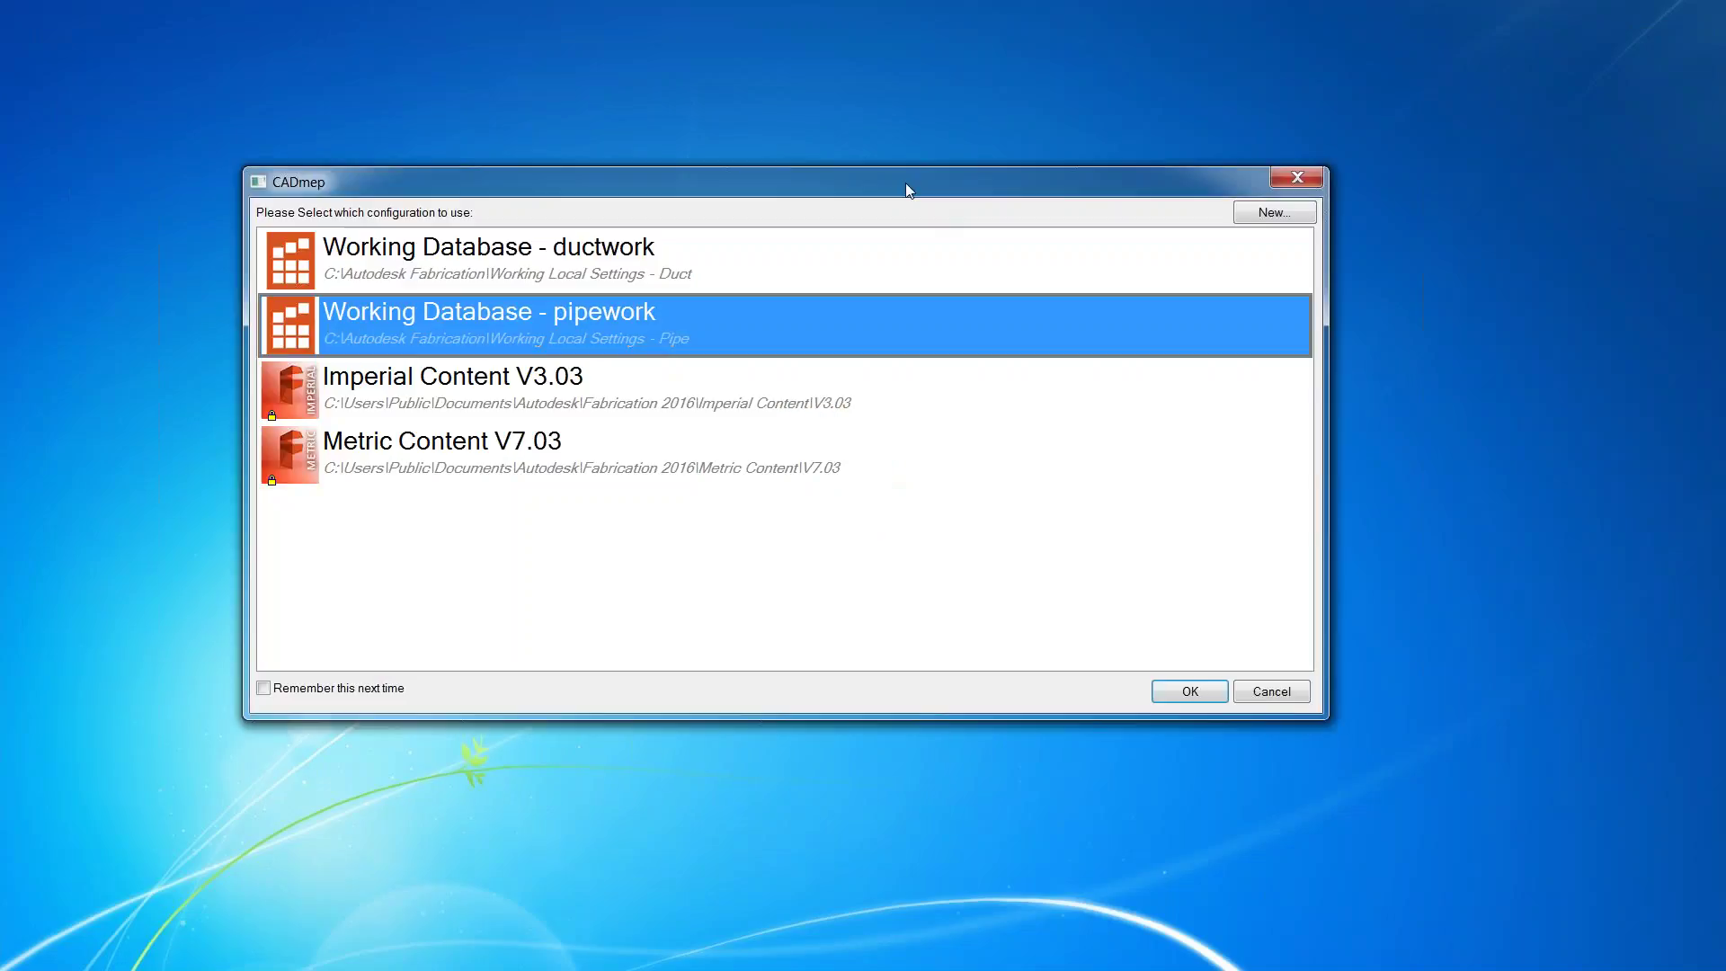
Load the Working Database - pipework configuration from the enlarged CADmep configuration list and select its Project path in the Config Editor.
{"action": "left_click_drag", "start_coordinate": [905, 182], "coordinate": [891, 163]}
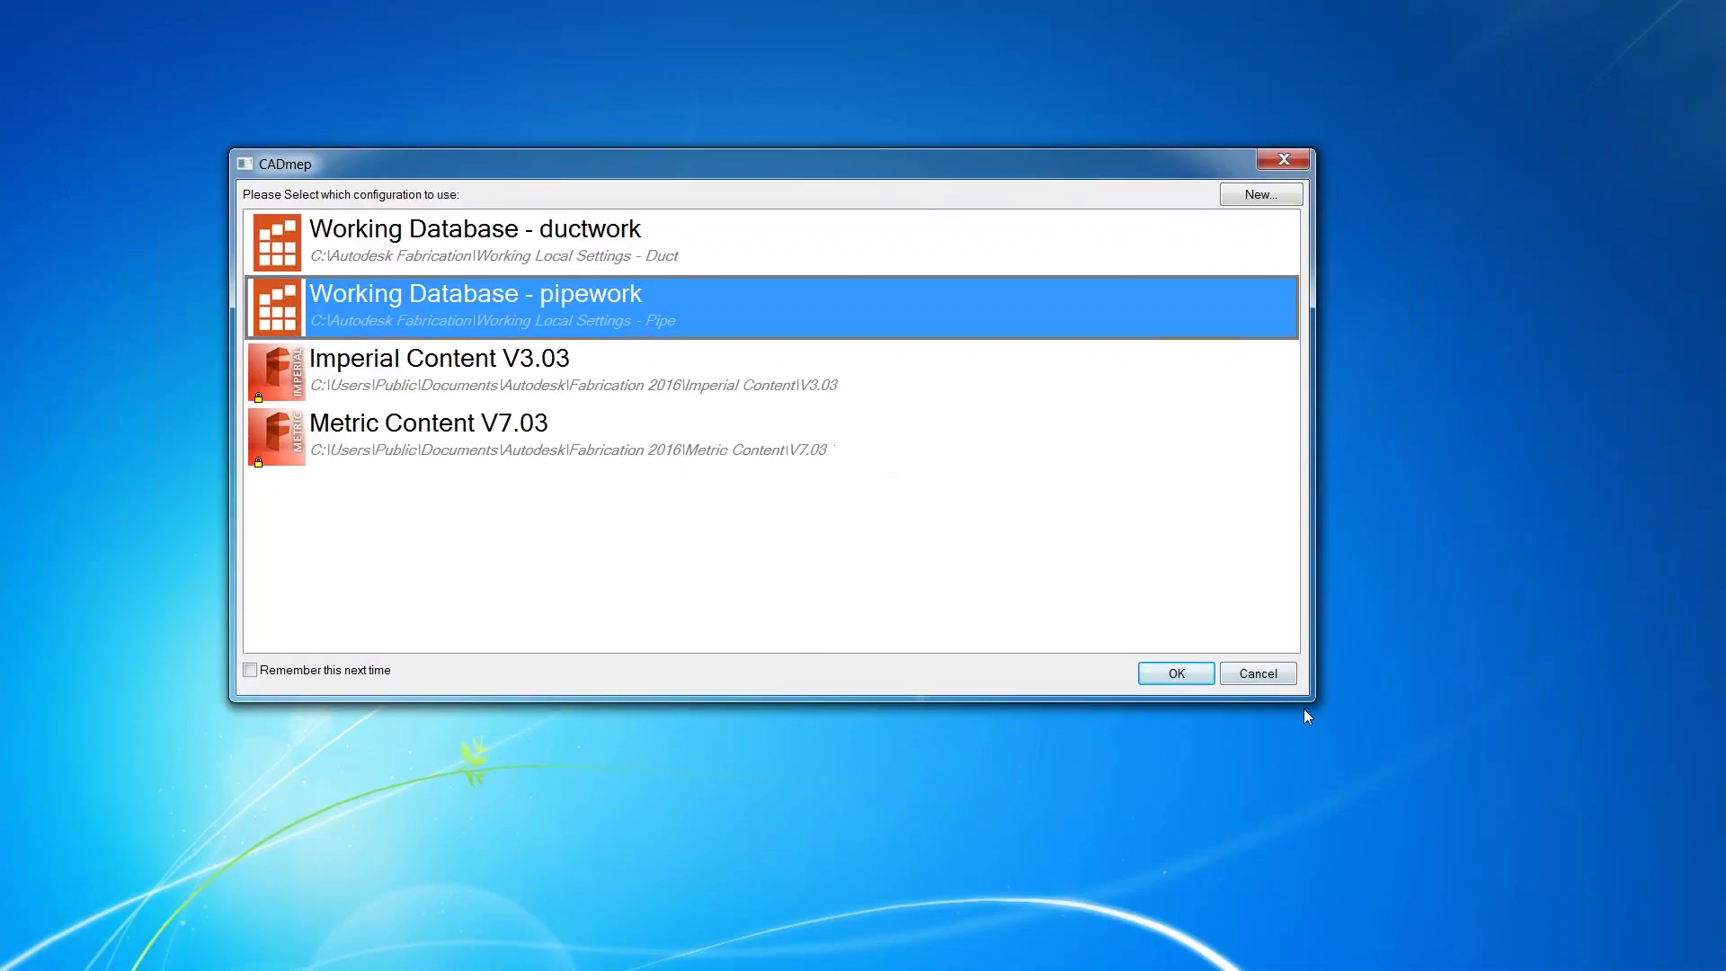
{"action": "left_click_drag", "start_coordinate": [1311, 700], "coordinate": [1328, 757]}
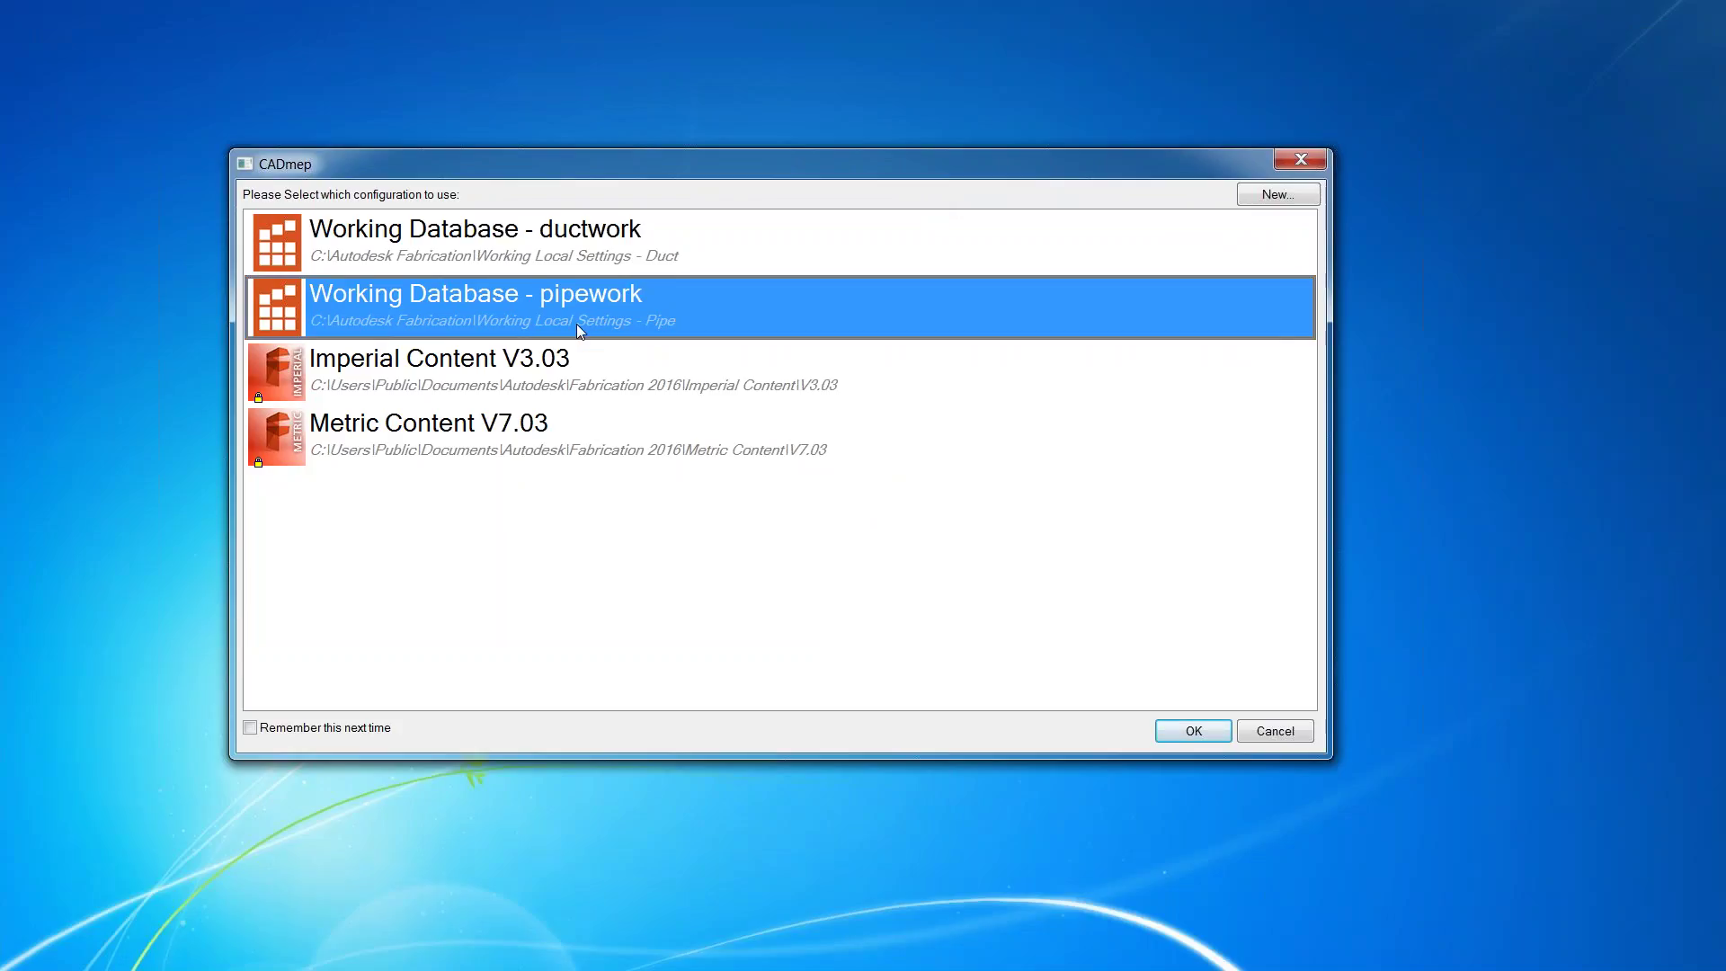
{"action": "double_click", "coordinate": [601, 301]}
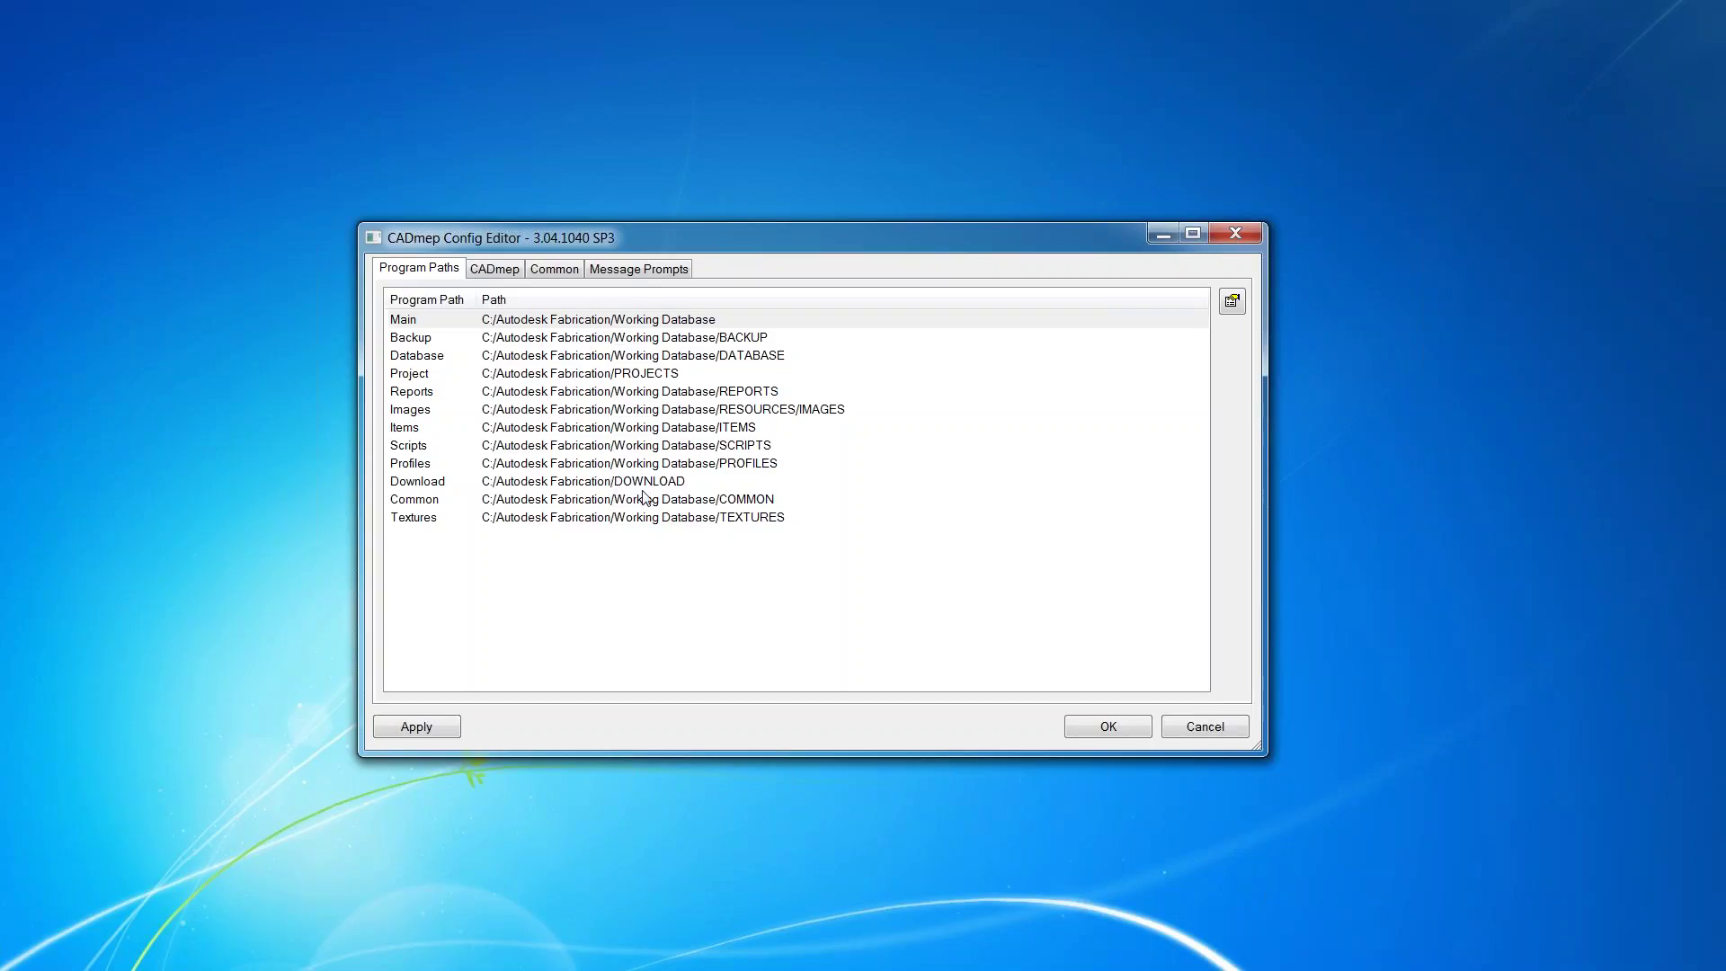
{"action": "left_click", "coordinate": [552, 375]}
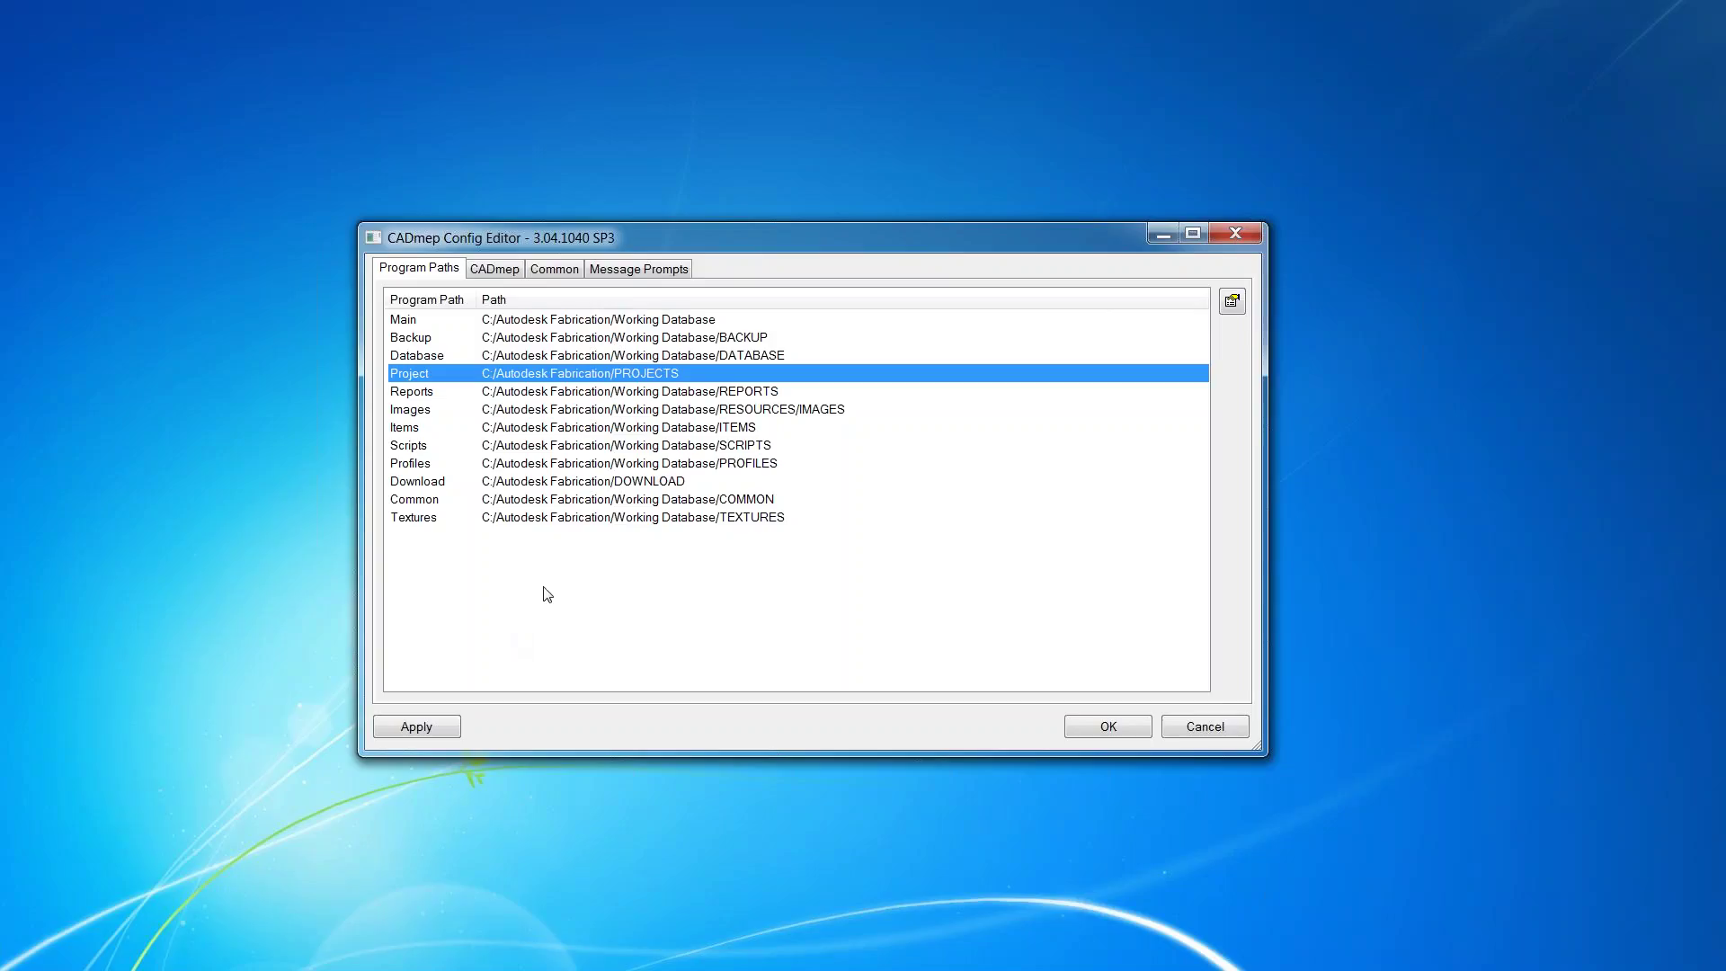
Switch to Windows Explorer and open the Working Local Settings - Duct folder.
{"action": "left_click", "coordinate": [1608, 743]}
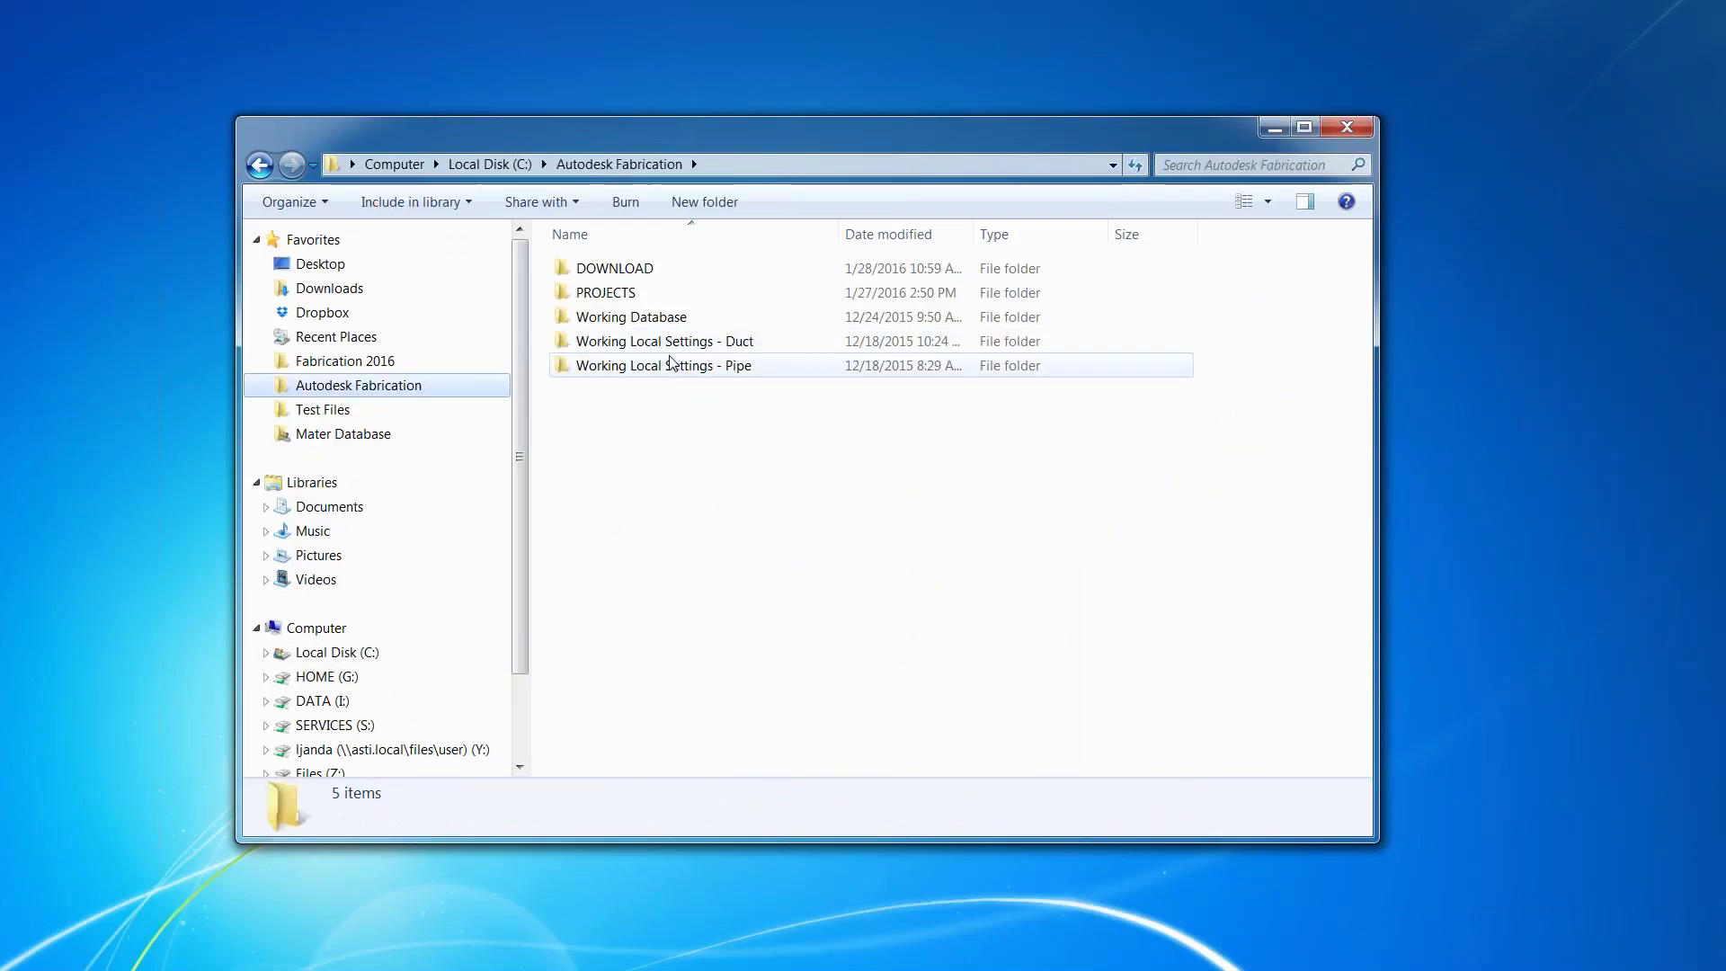
{"action": "double_click", "coordinate": [668, 340]}
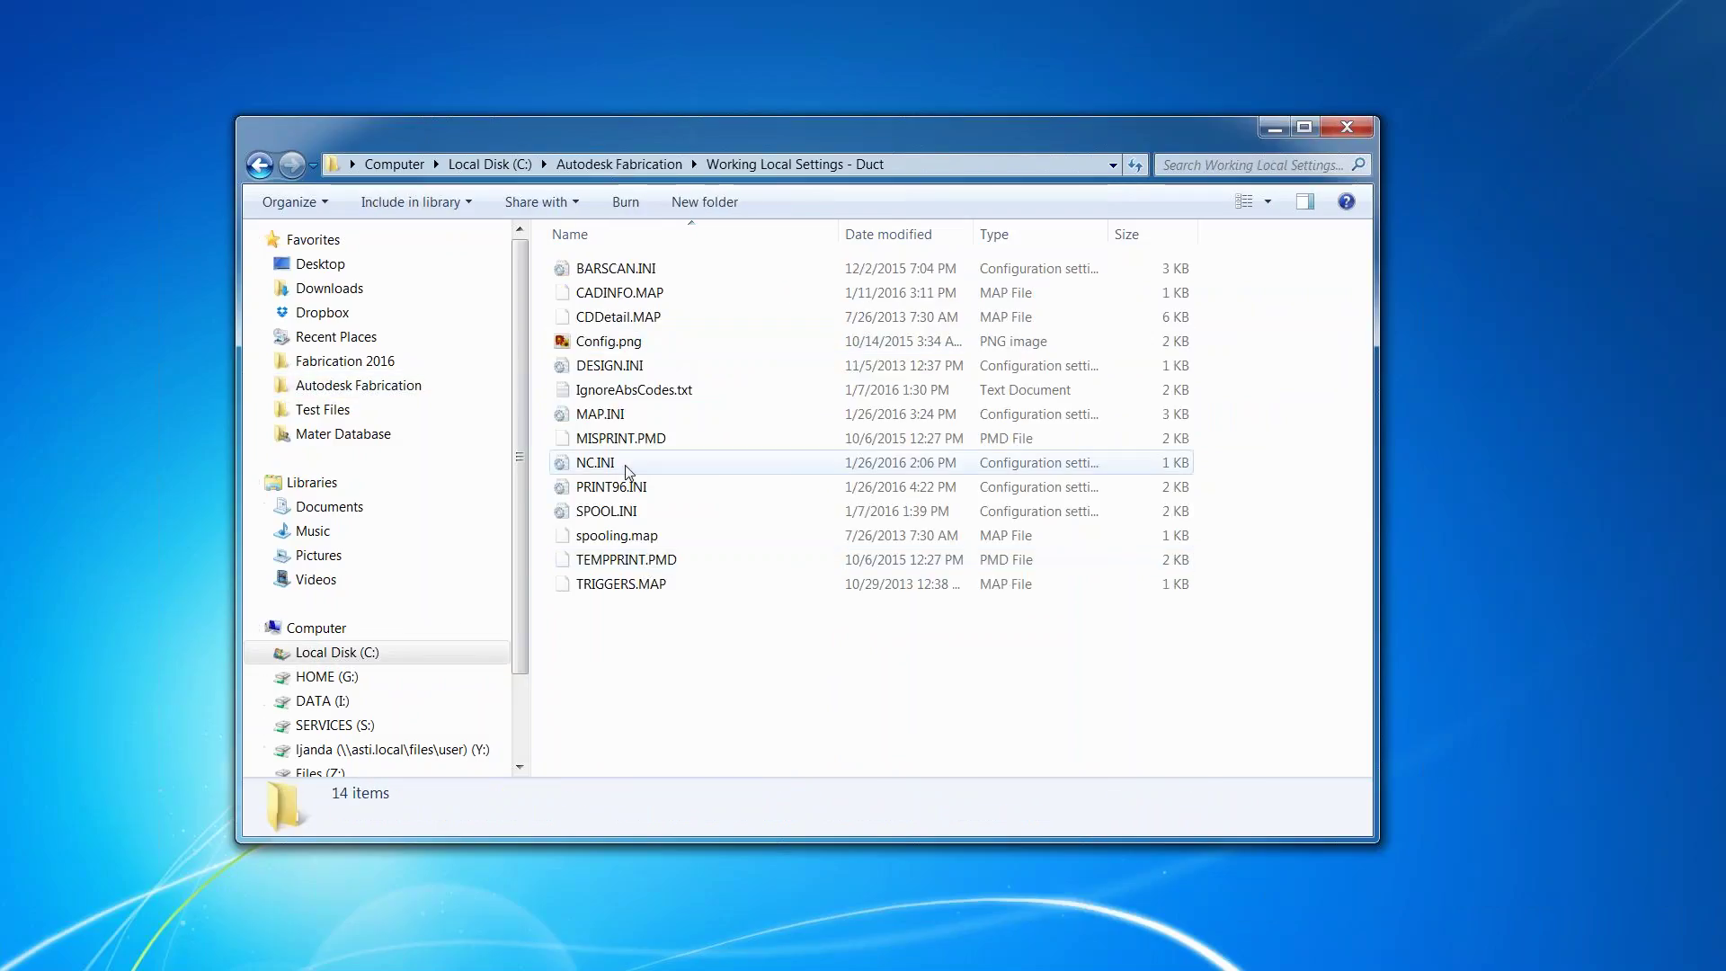
Open MAP.INI from the Duct local settings folder, highlight its CNC program path, and cancel out of the CADmep Config Editor.
{"action": "left_click", "coordinate": [629, 415]}
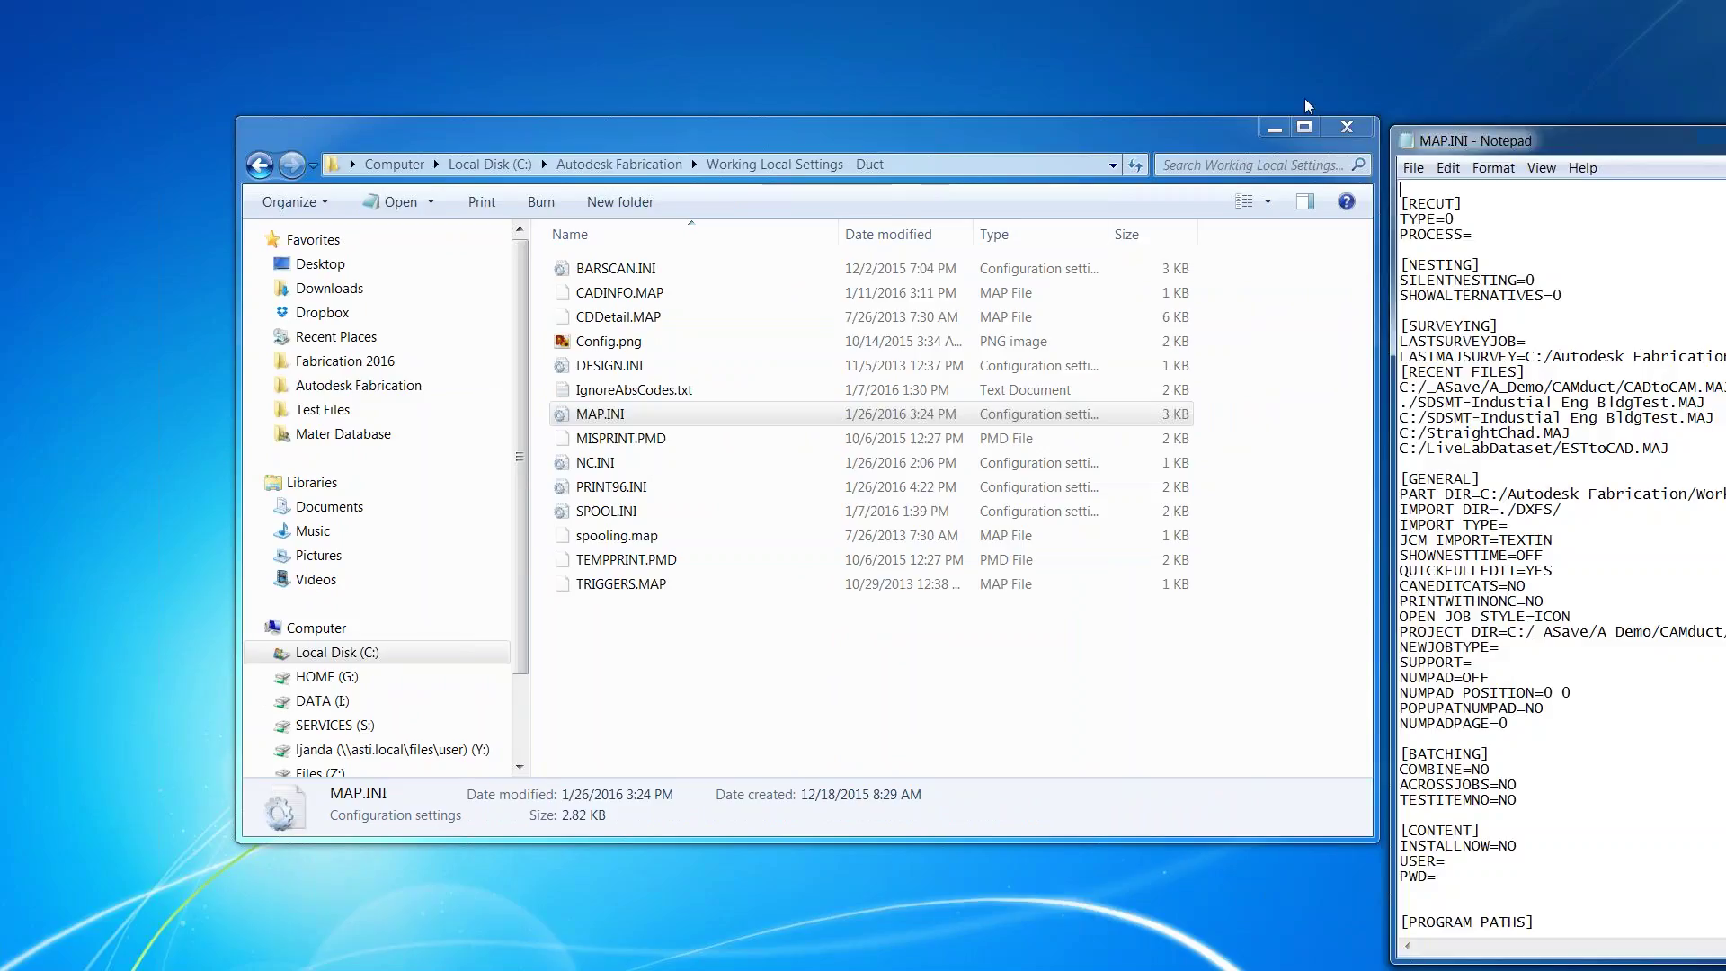
{"action": "scroll", "coordinate": [1338, 508], "scroll_direction": "down", "scroll_amount": 3}
{"action": "scroll", "coordinate": [1337, 508], "scroll_direction": "down", "scroll_amount": 3}
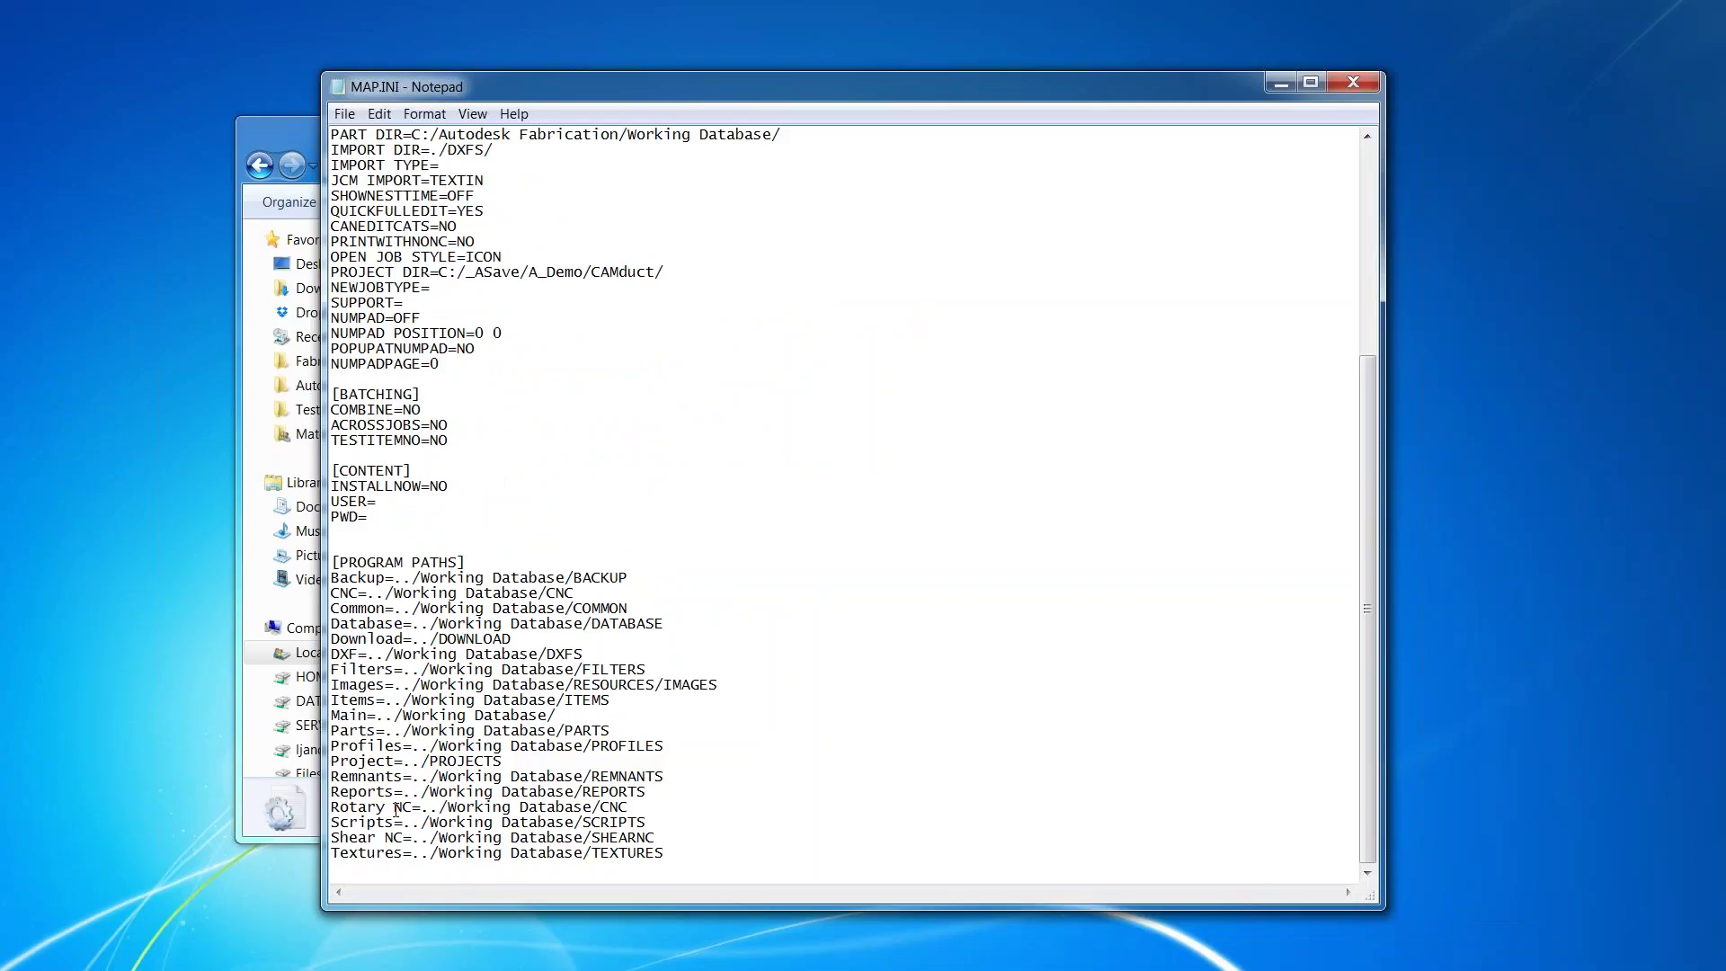
{"action": "left_click_drag", "start_coordinate": [592, 596], "coordinate": [368, 595]}
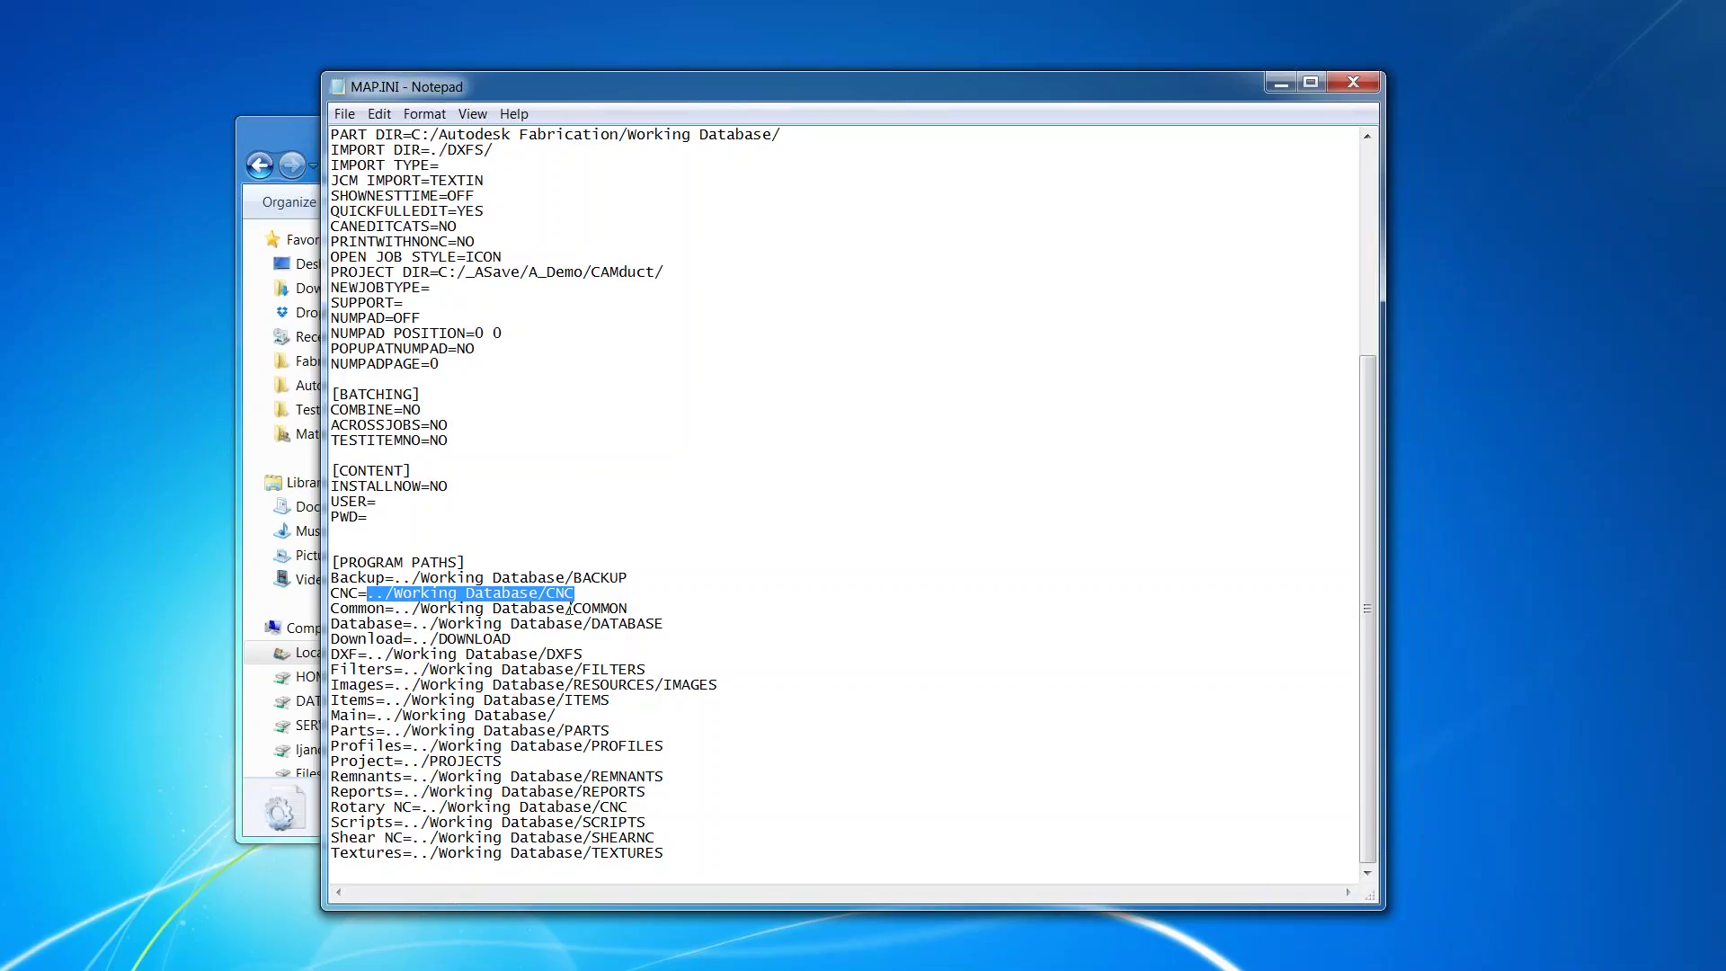
{"action": "left_click", "coordinate": [1277, 82]}
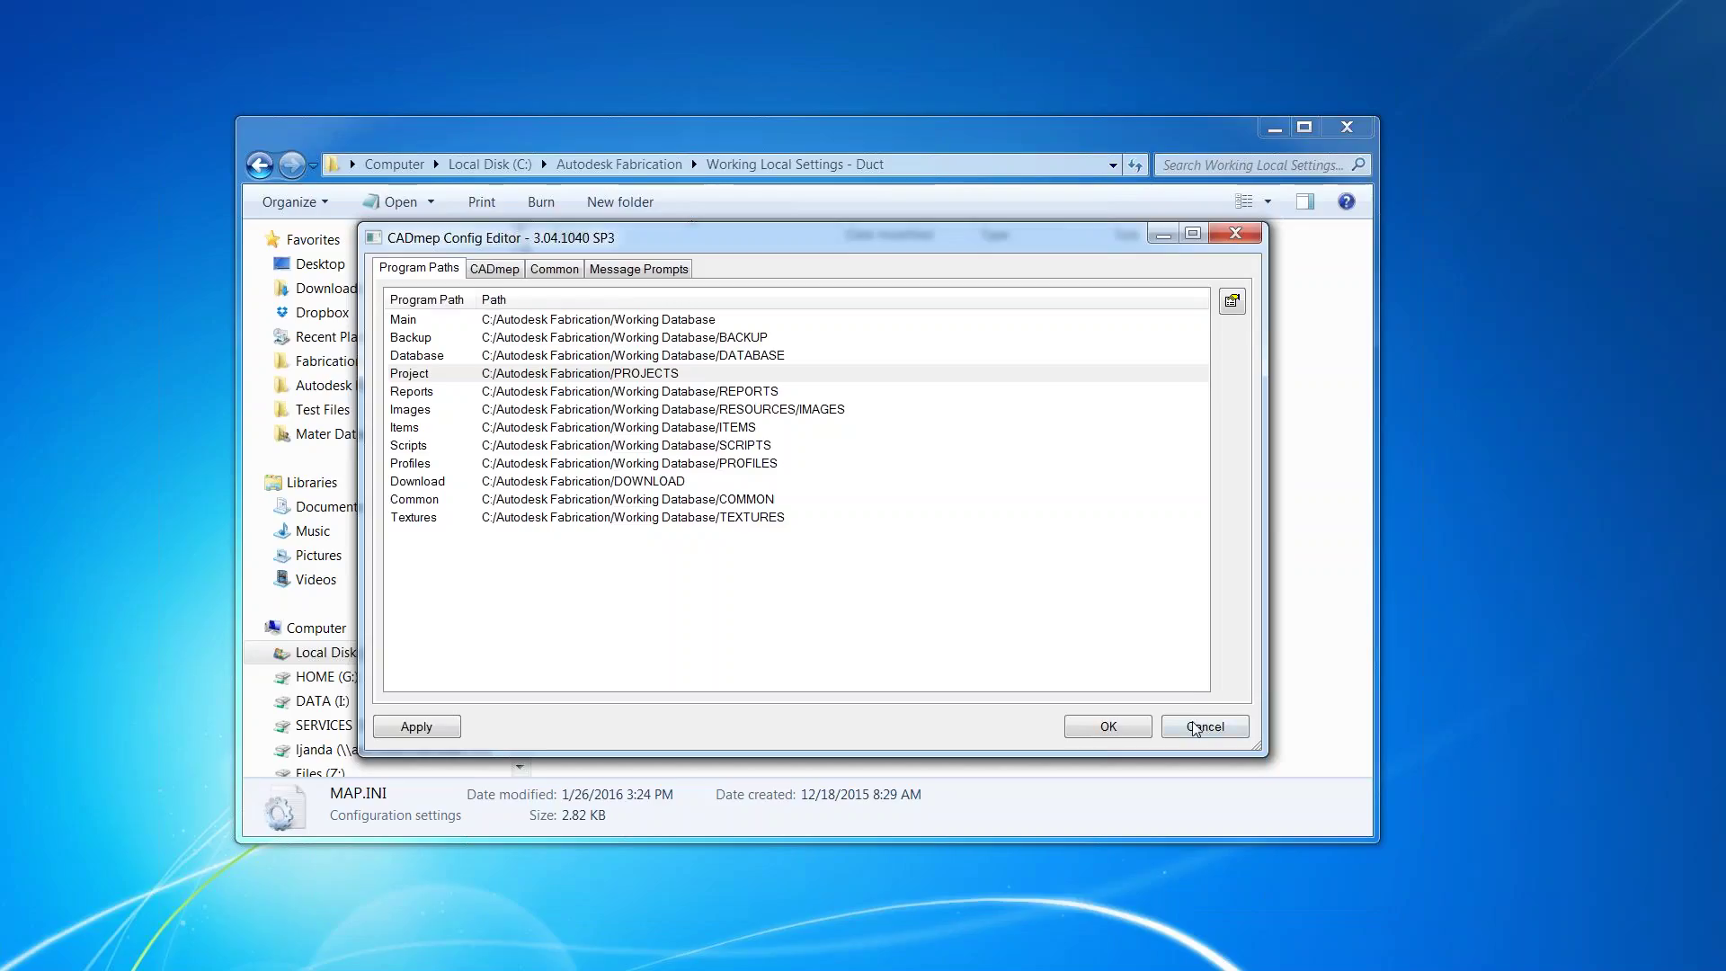
{"action": "left_click", "coordinate": [1203, 726]}
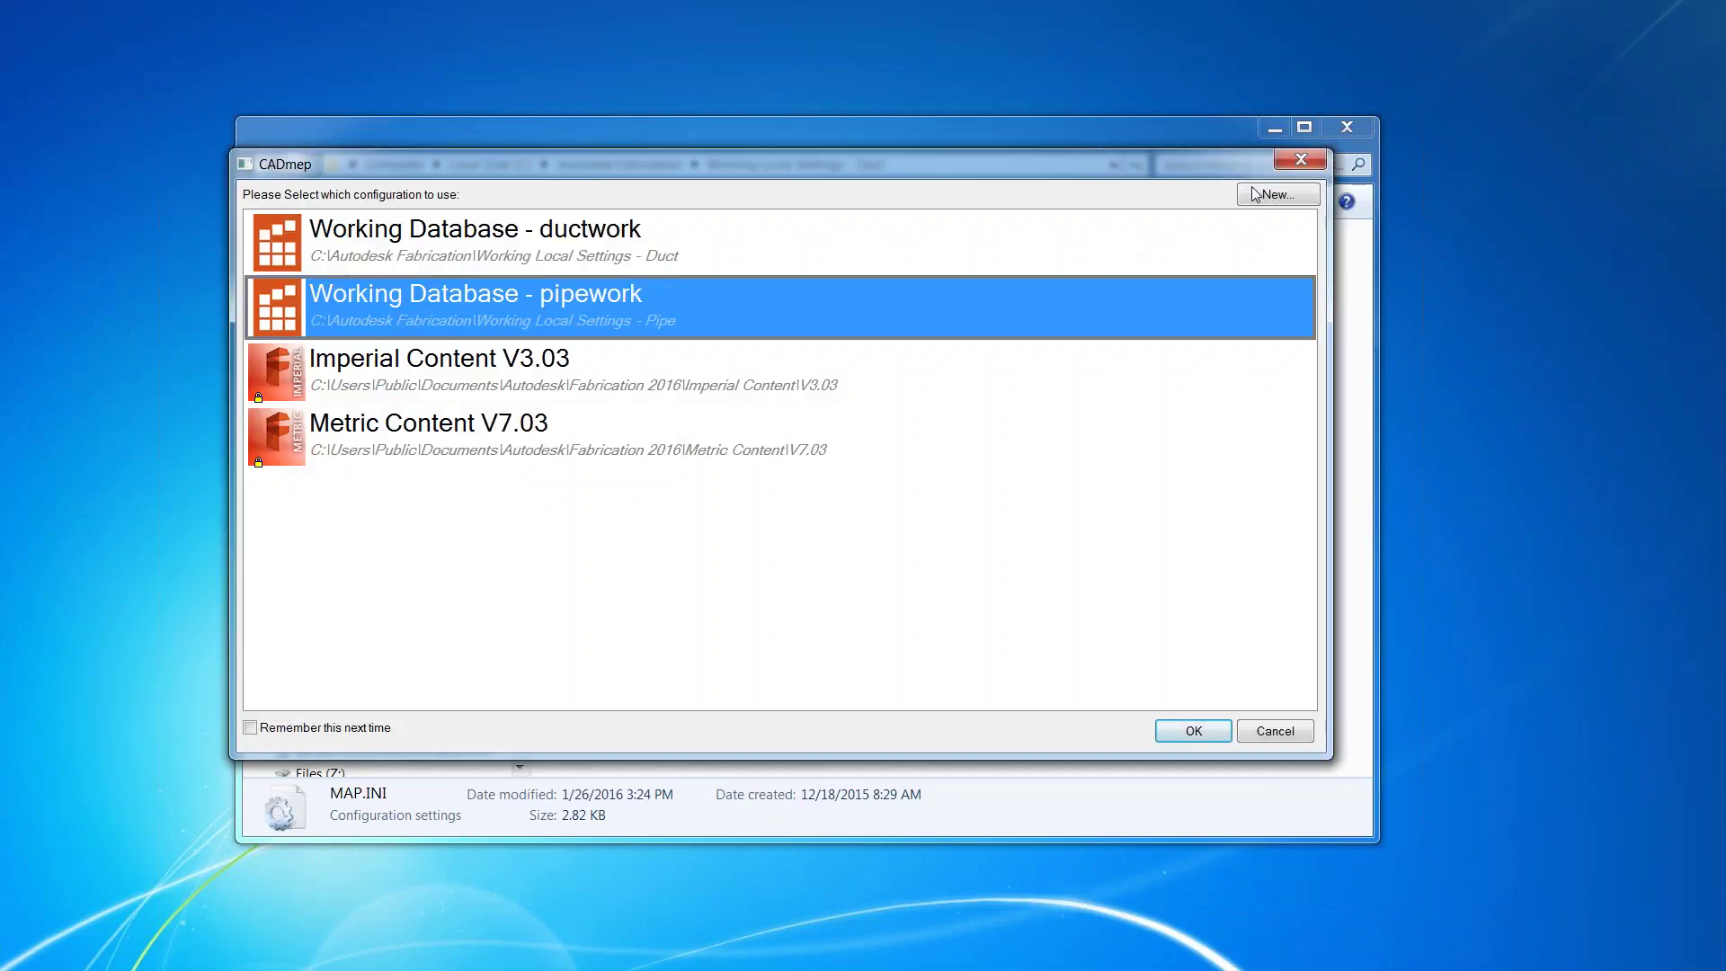
Start linking a new configuration and choose the Working Local Settings - Duct folder under Autodesk Fabrication.
{"action": "left_click", "coordinate": [1278, 196]}
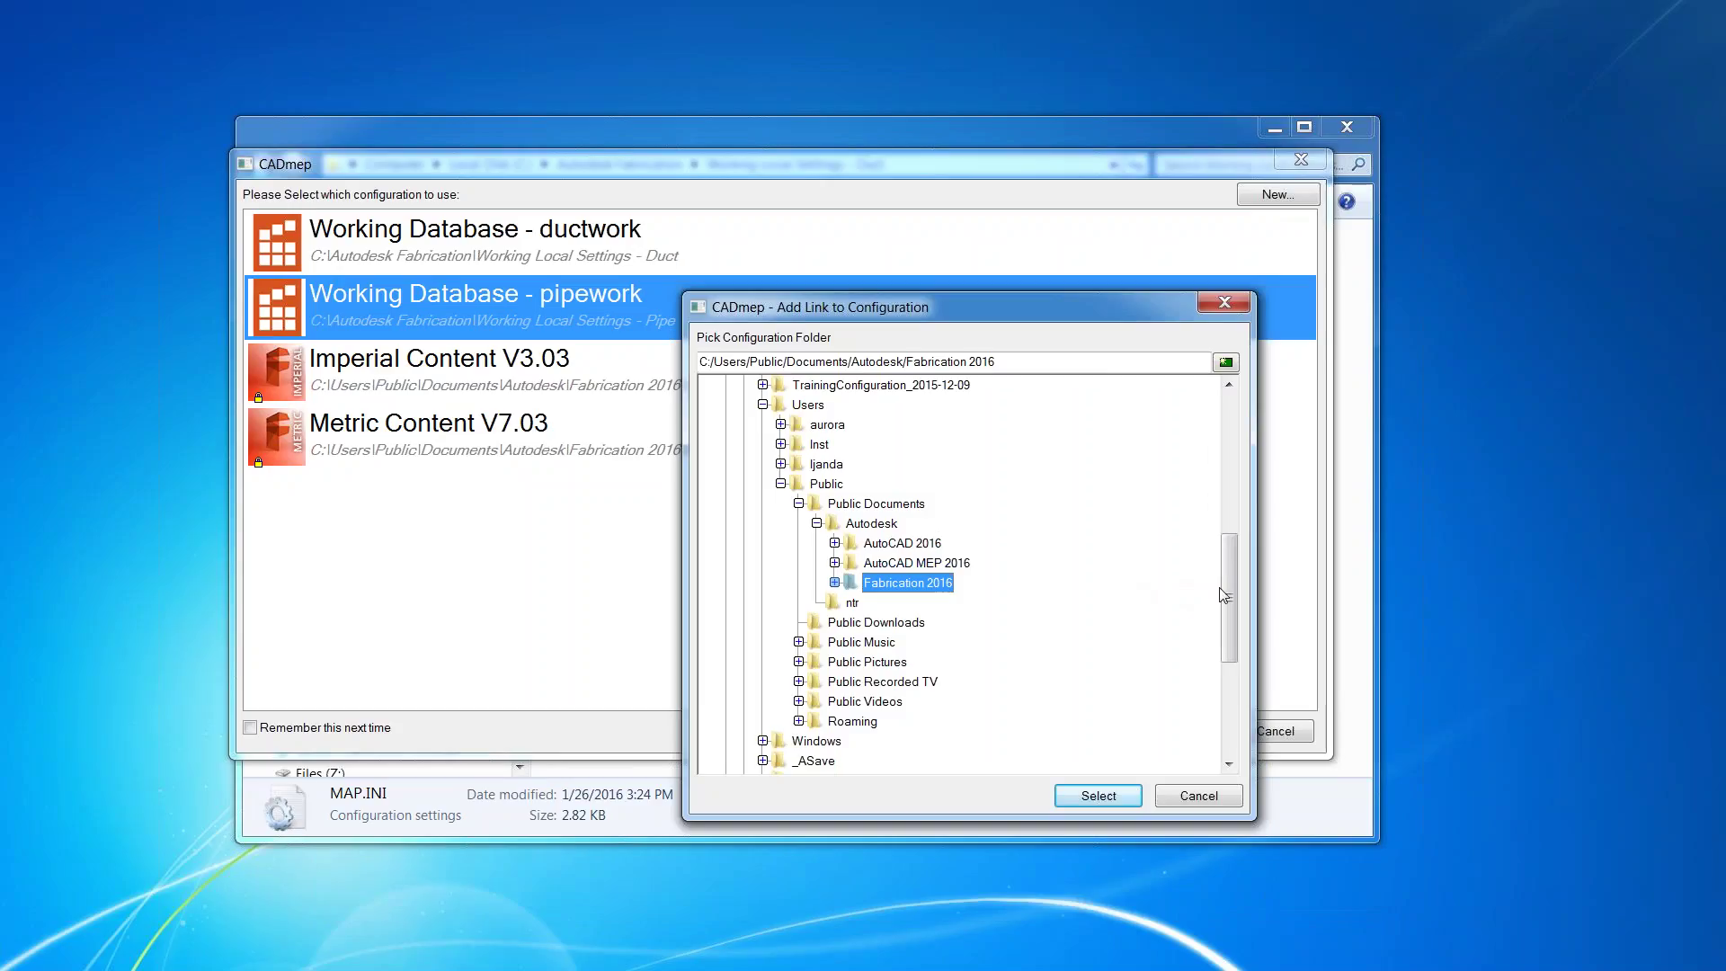
{"action": "left_click_drag", "start_coordinate": [1228, 575], "coordinate": [1234, 452]}
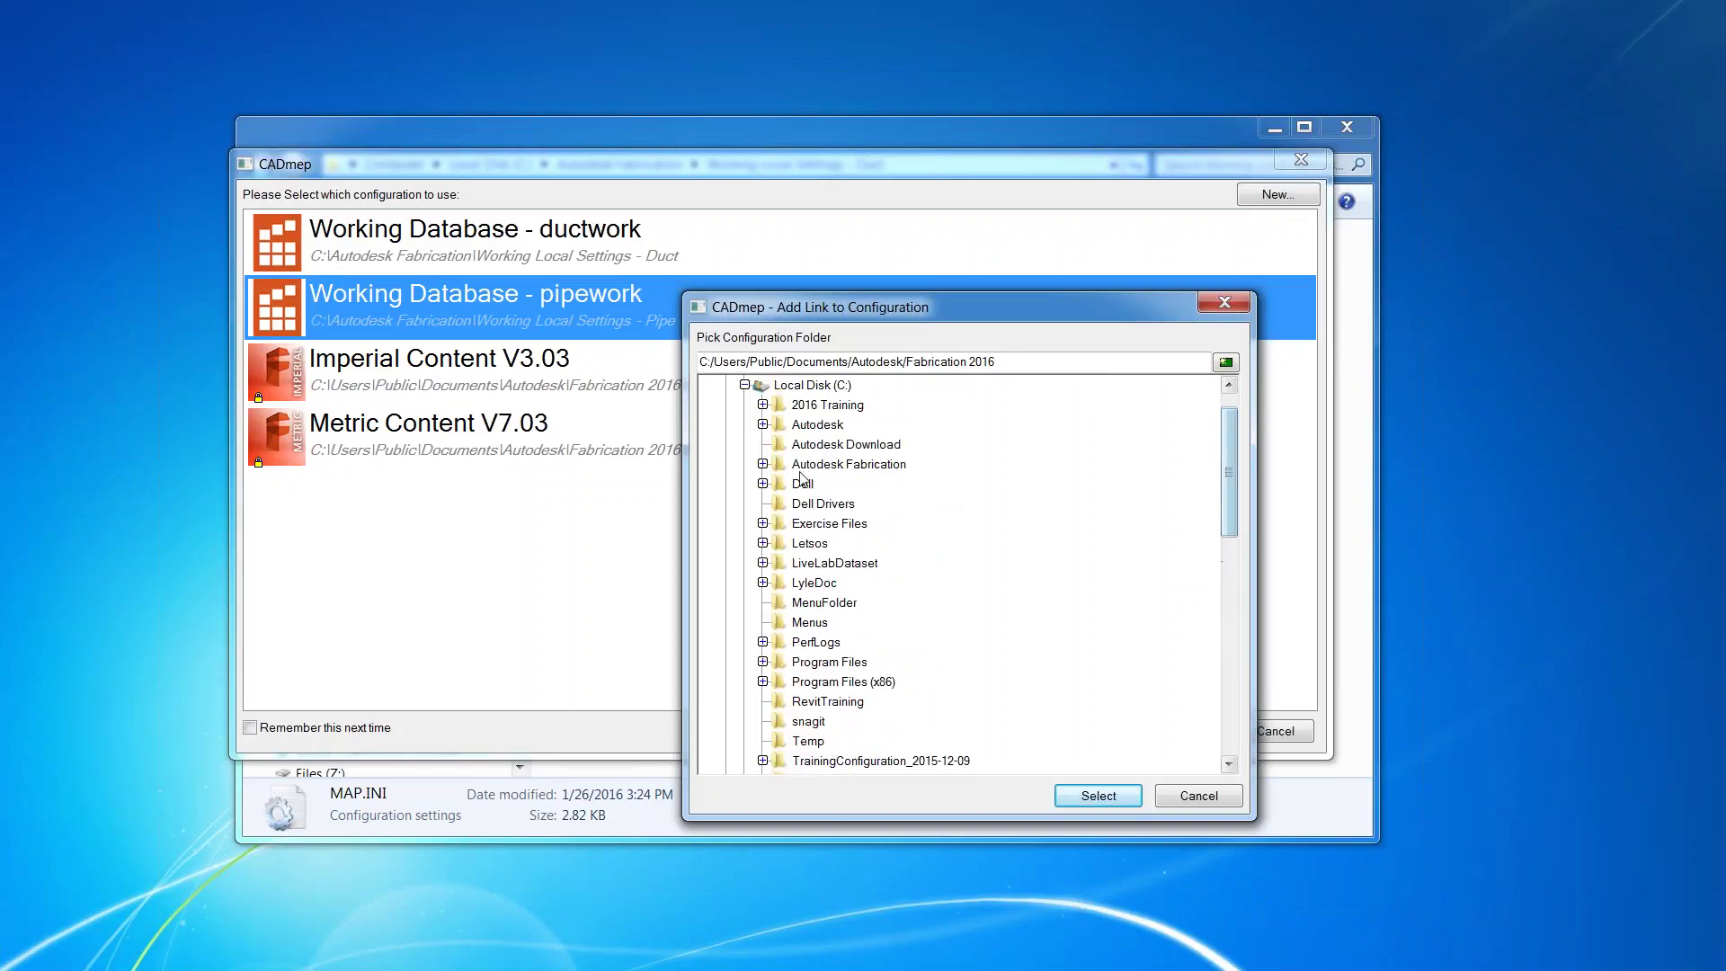
{"action": "left_click", "coordinate": [763, 463]}
{"action": "left_click", "coordinate": [916, 544]}
{"action": "left_click", "coordinate": [918, 564]}
{"action": "left_click", "coordinate": [918, 544]}
Browse to the V3.03 folder of the Fabrication 2016 Imperial Content as the configuration folder, and cancel adding the link.
{"action": "left_click_drag", "start_coordinate": [1232, 459], "coordinate": [1224, 593]}
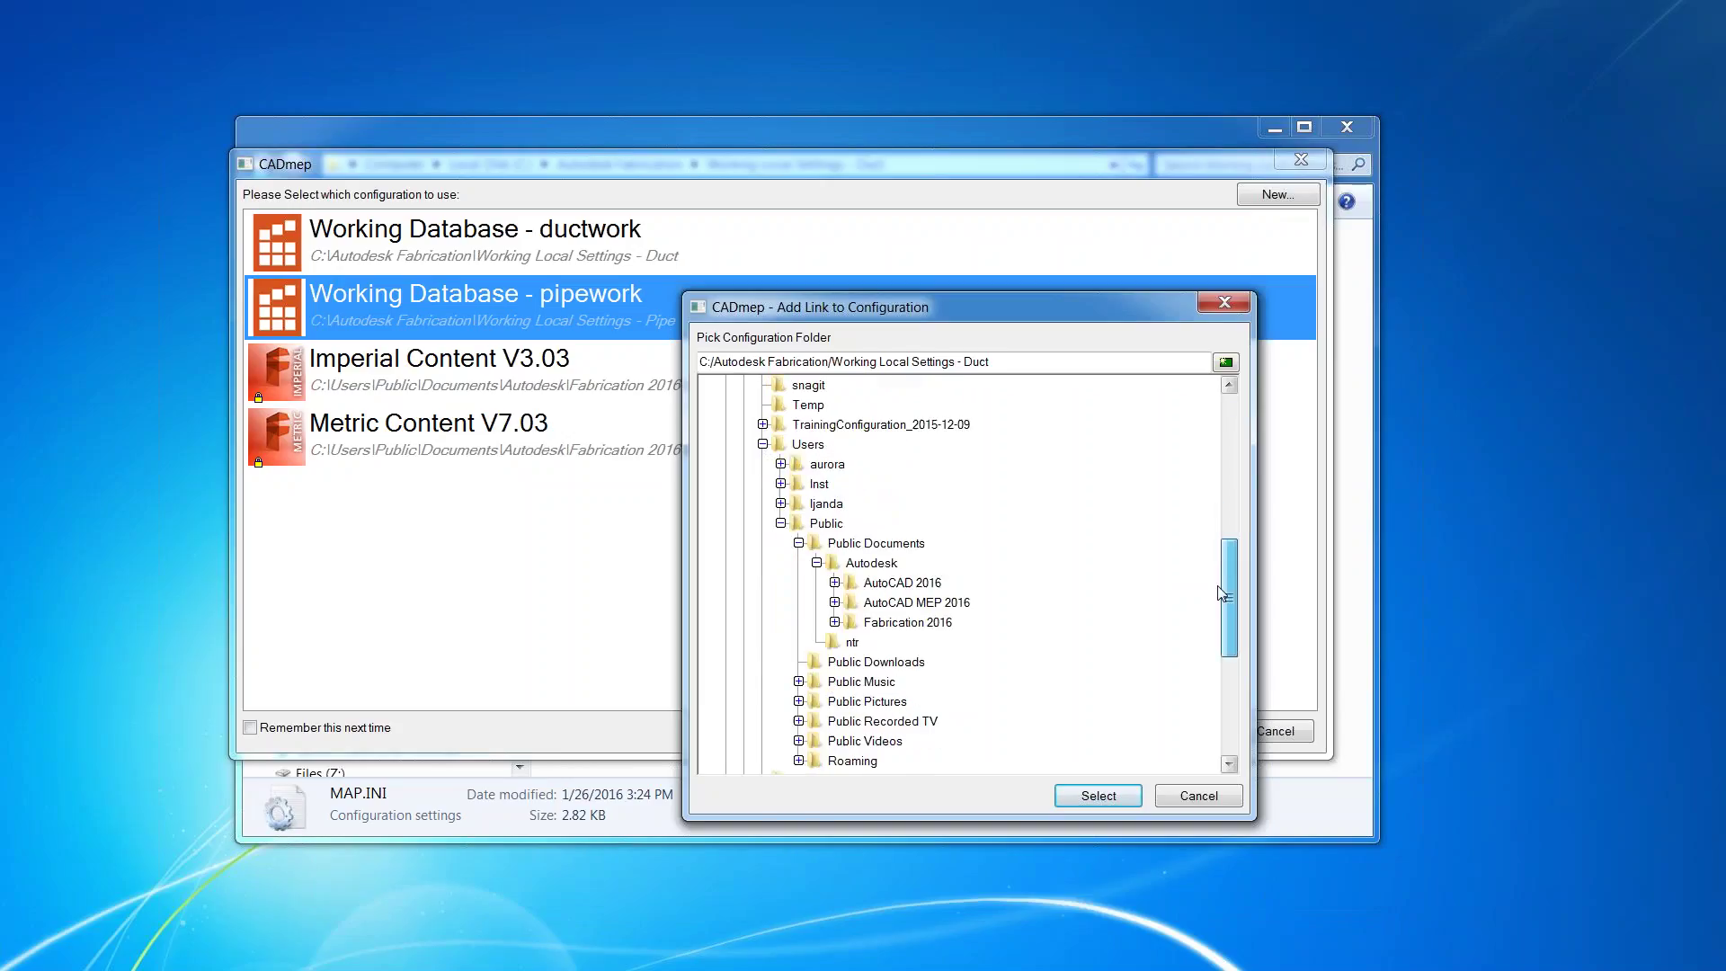
{"action": "left_click", "coordinate": [835, 623]}
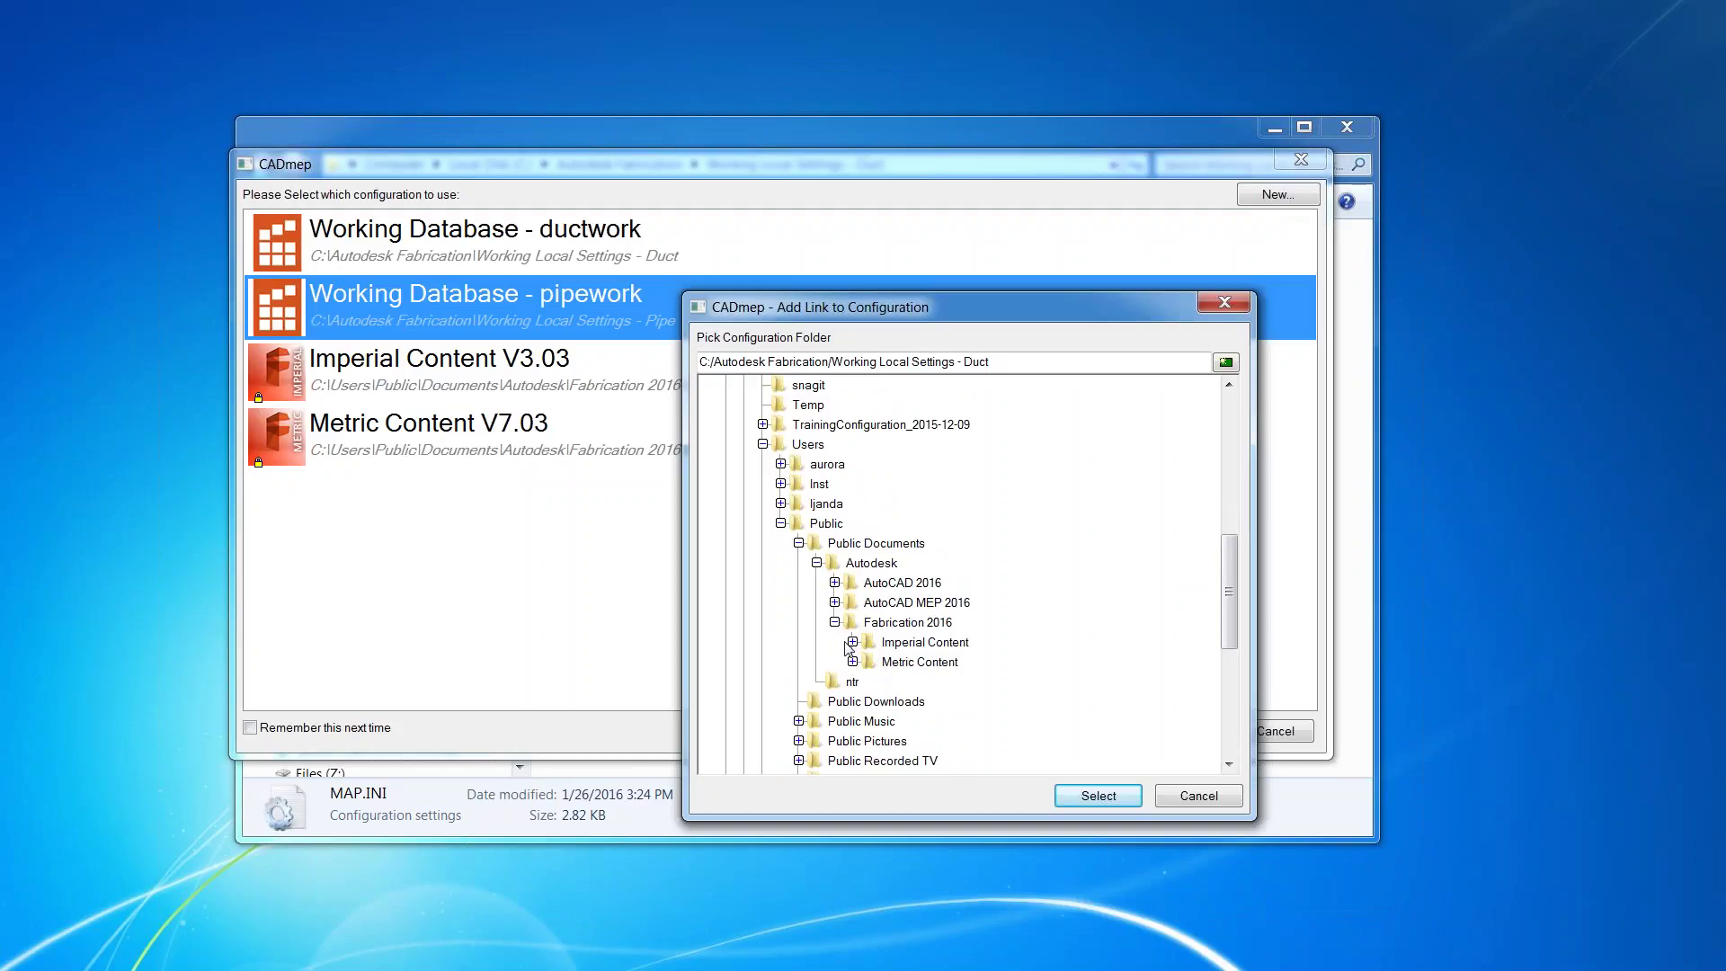
{"action": "left_click", "coordinate": [852, 642]}
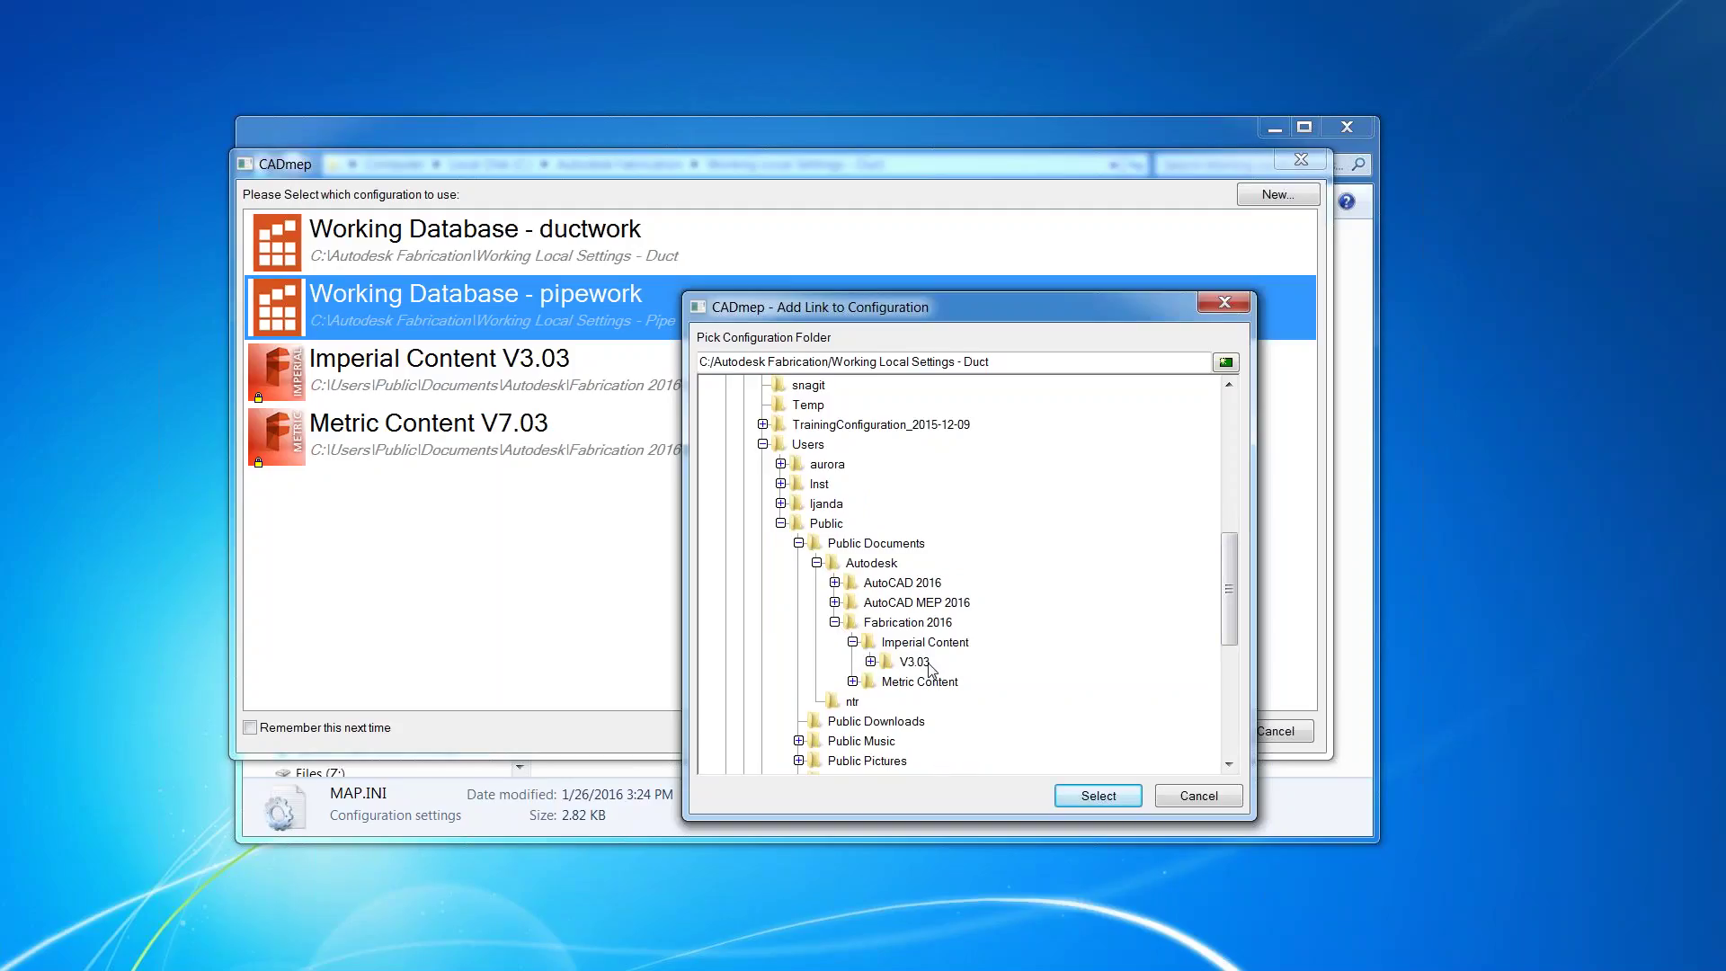
{"action": "left_click", "coordinate": [870, 662]}
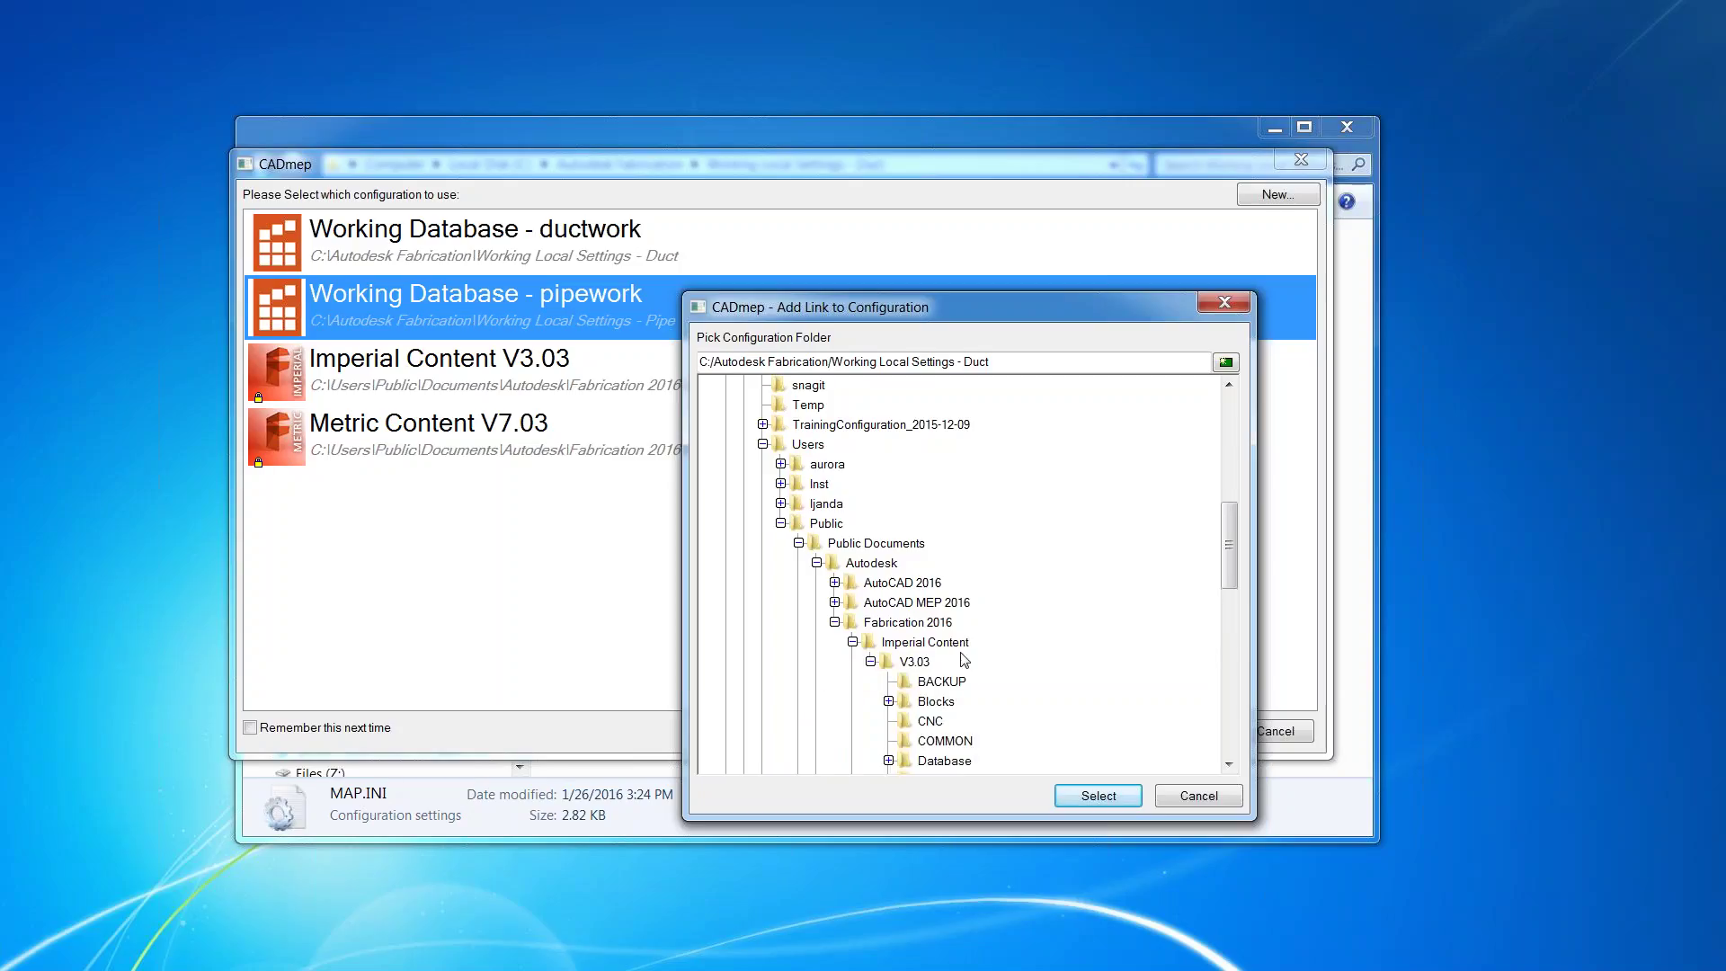
{"action": "mouse_move", "coordinate": [1228, 532]}
{"action": "left_mouse_down"}
{"action": "mouse_move", "coordinate": [1221, 613]}
{"action": "mouse_move", "coordinate": [1223, 550]}
{"action": "left_mouse_up"}
{"action": "left_click", "coordinate": [985, 487]}
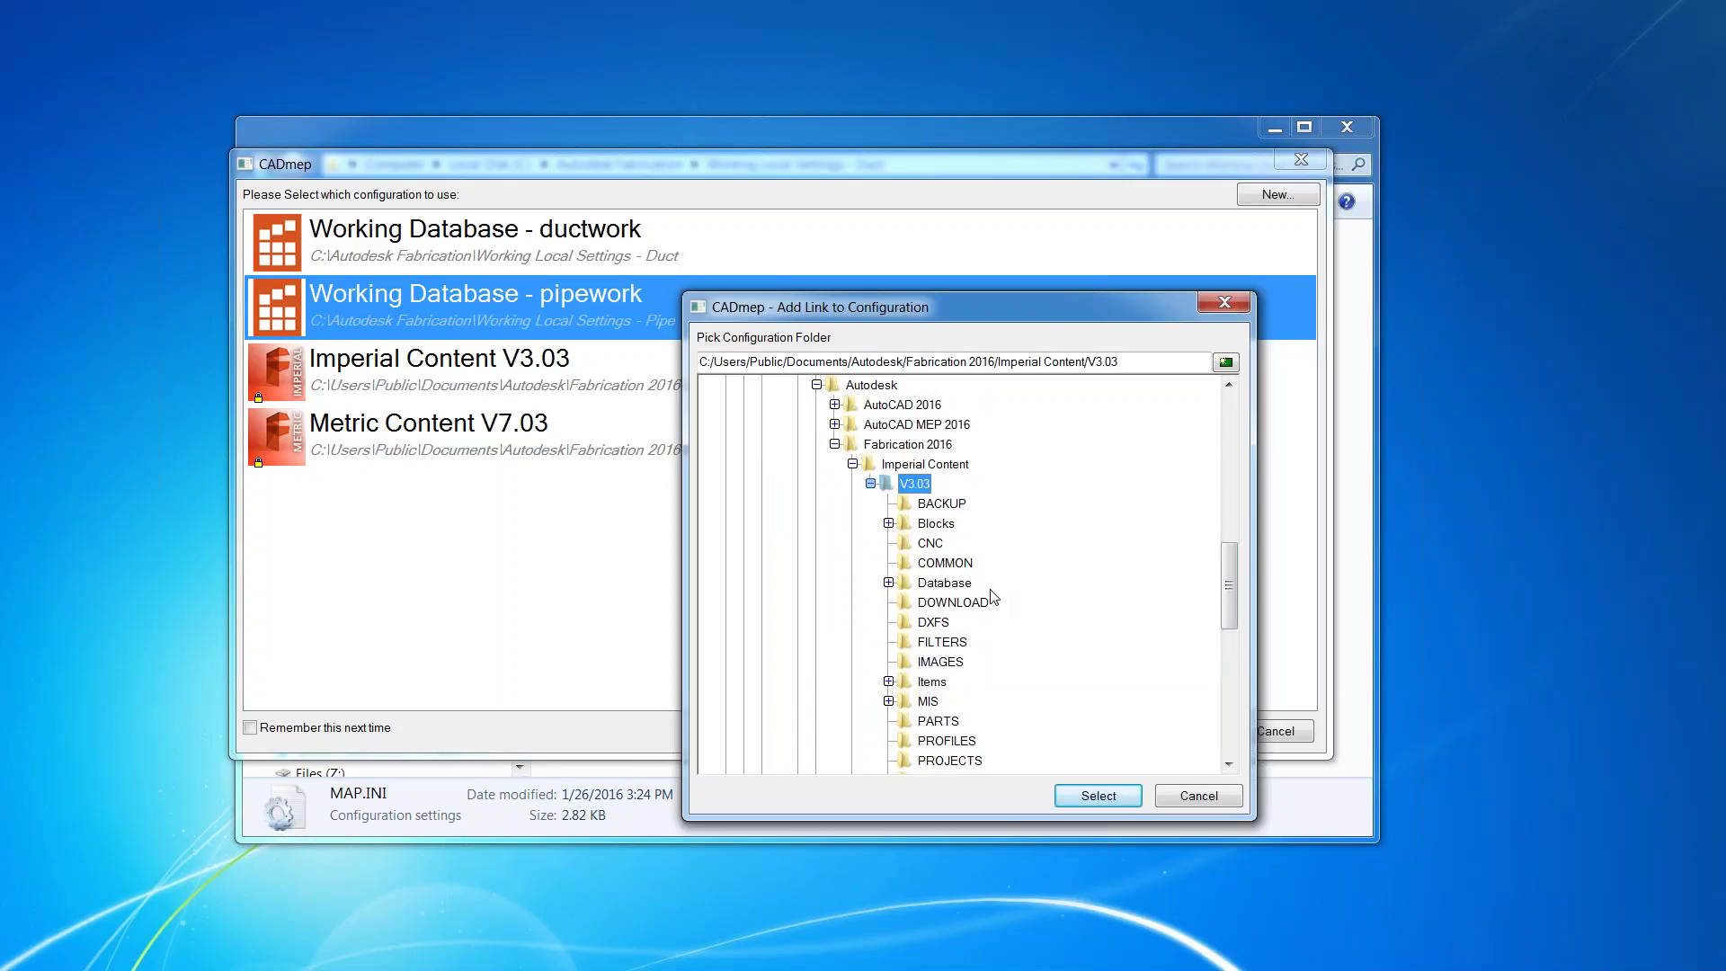
{"action": "left_click", "coordinate": [1196, 795]}
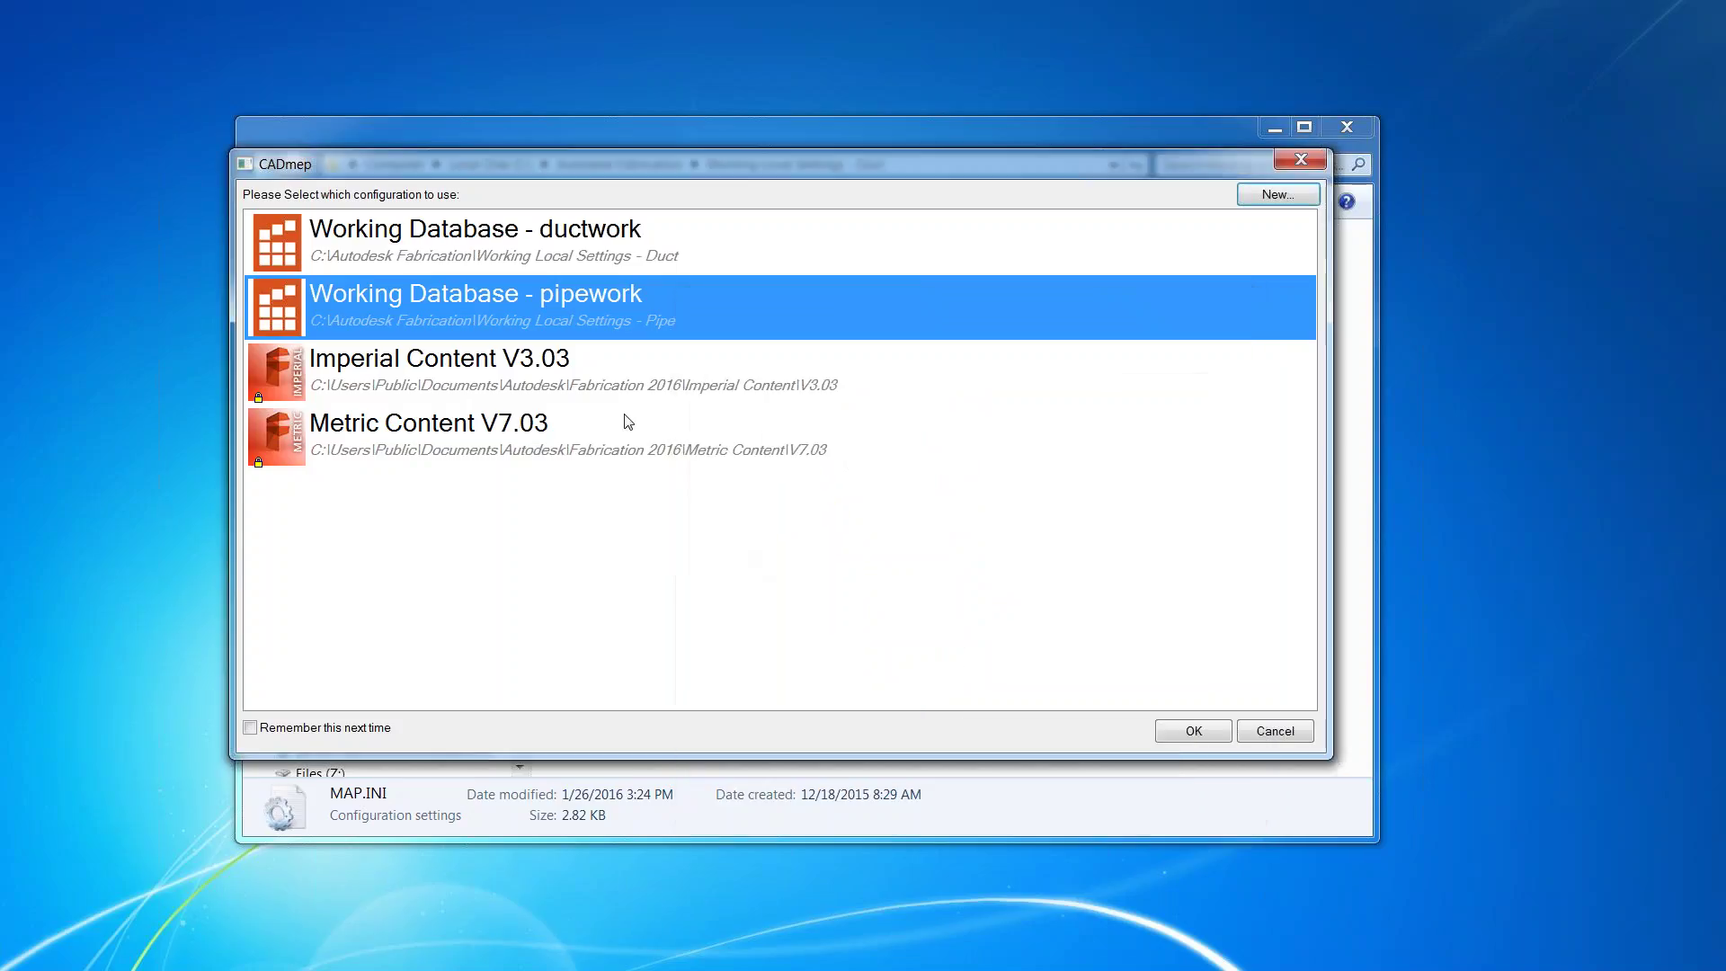
View the available actions for the Working Database - pipework and Imperial Content V3.03 configurations.
{"action": "right_click", "coordinate": [591, 294]}
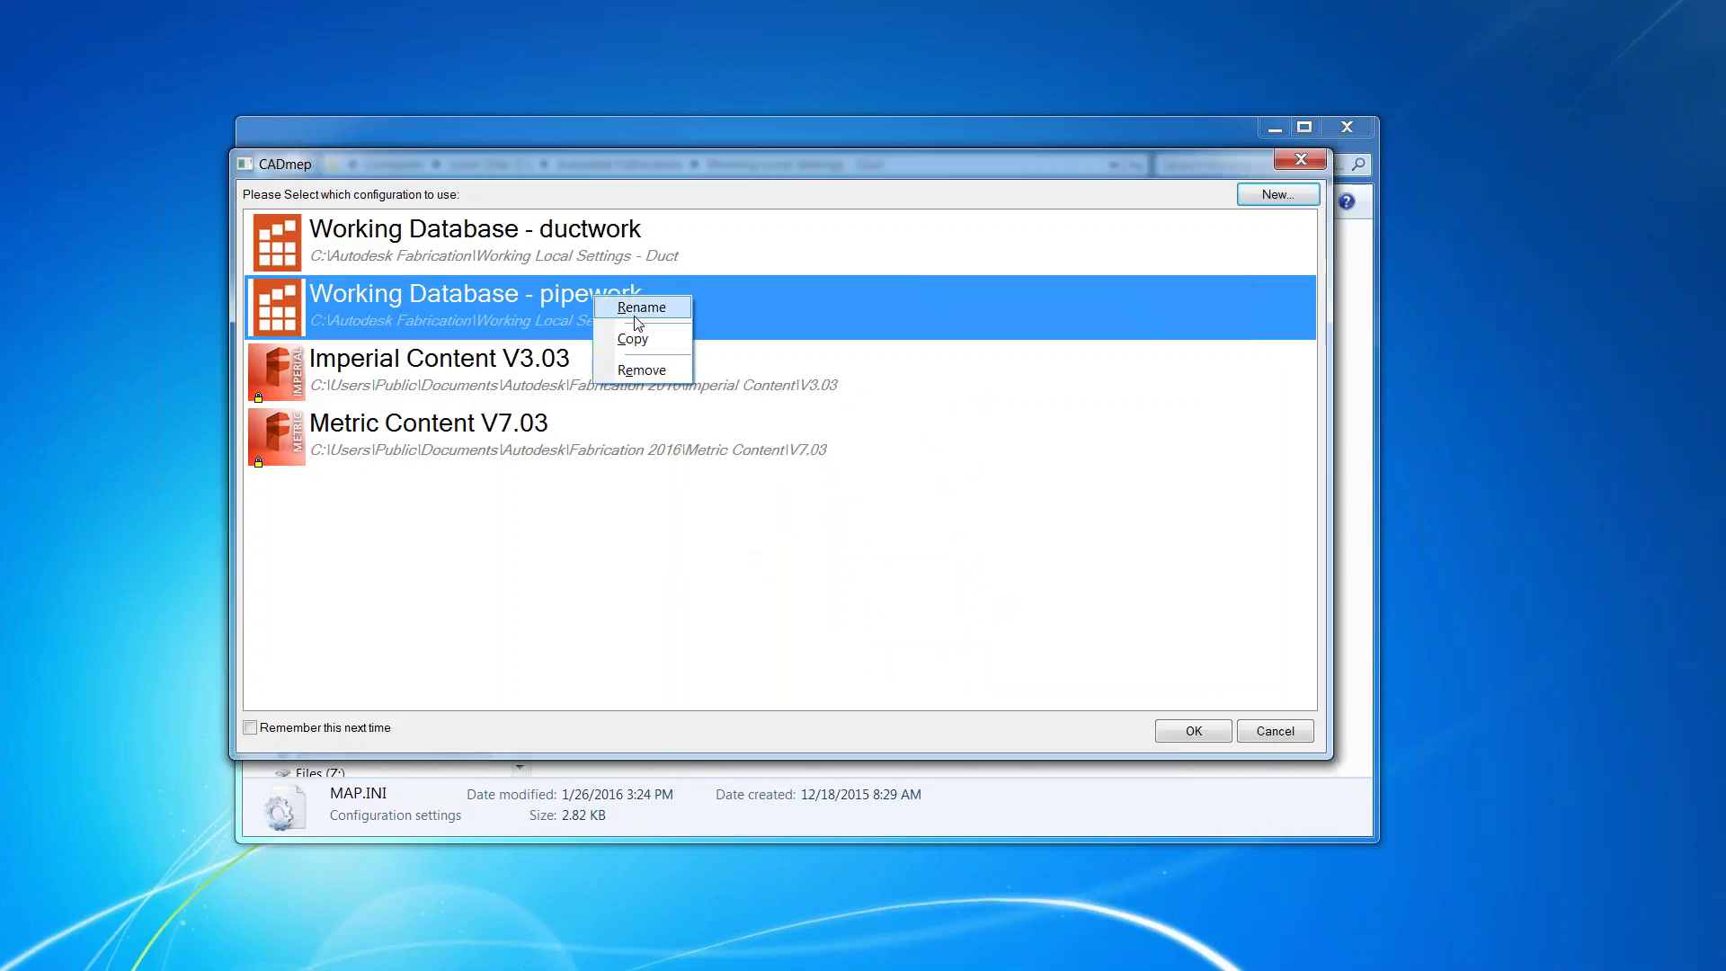
{"action": "left_click", "coordinate": [512, 510]}
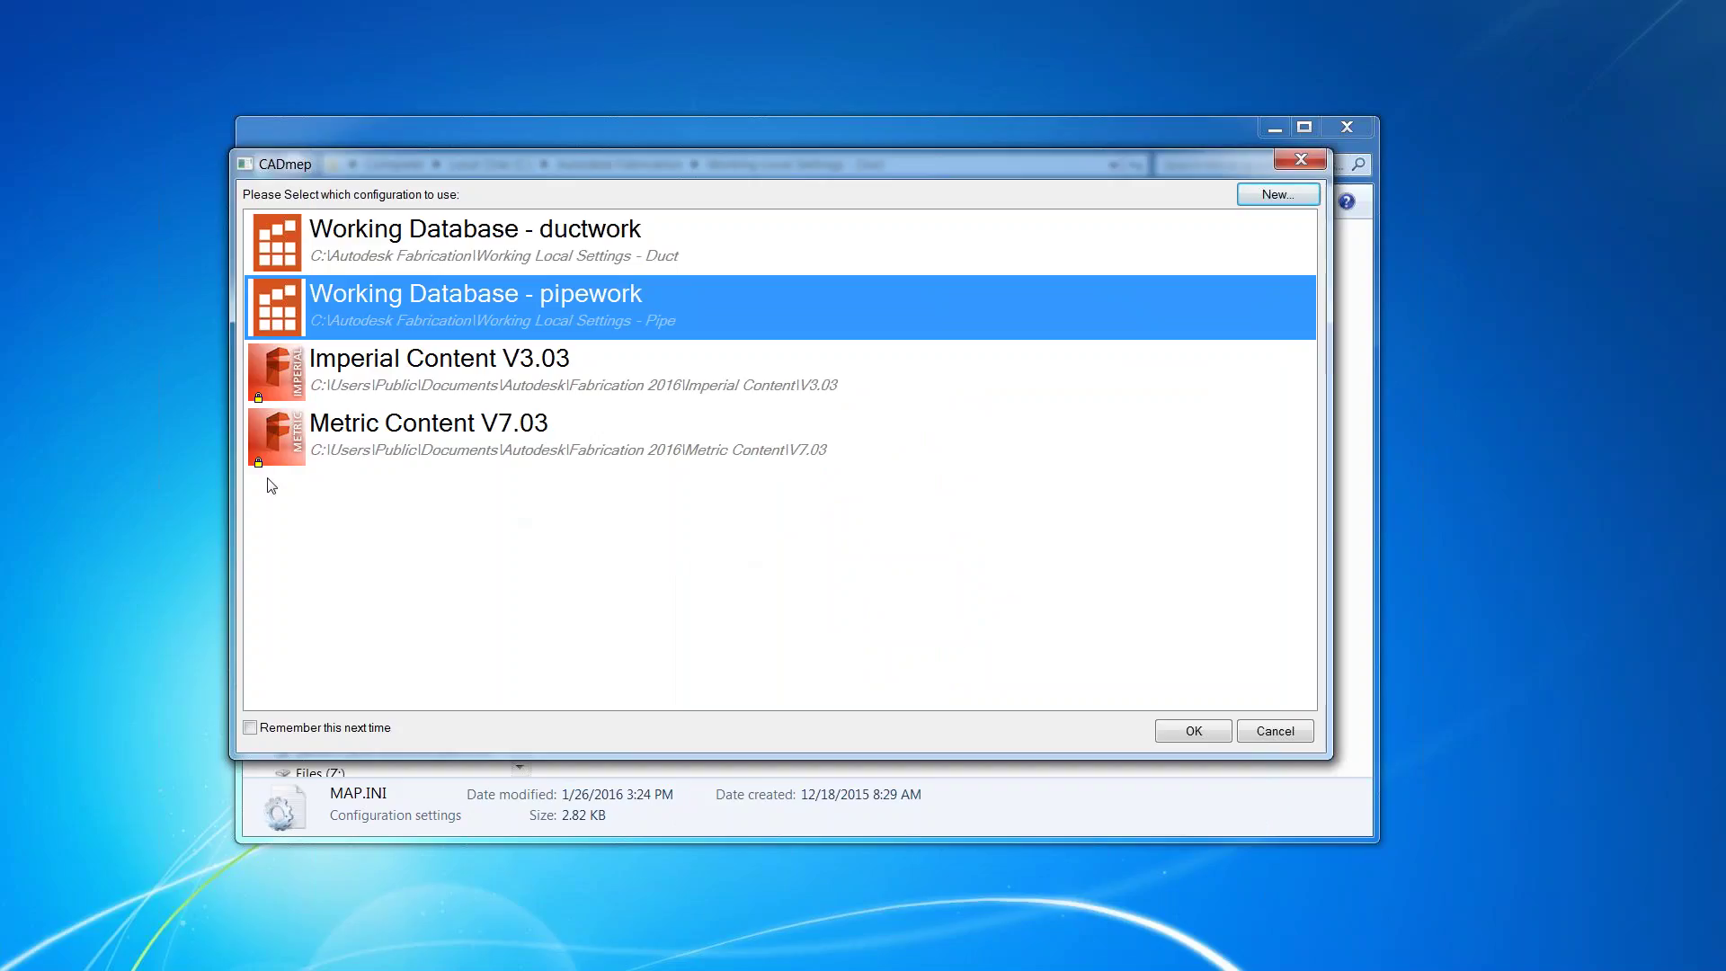
{"action": "right_click", "coordinate": [380, 368]}
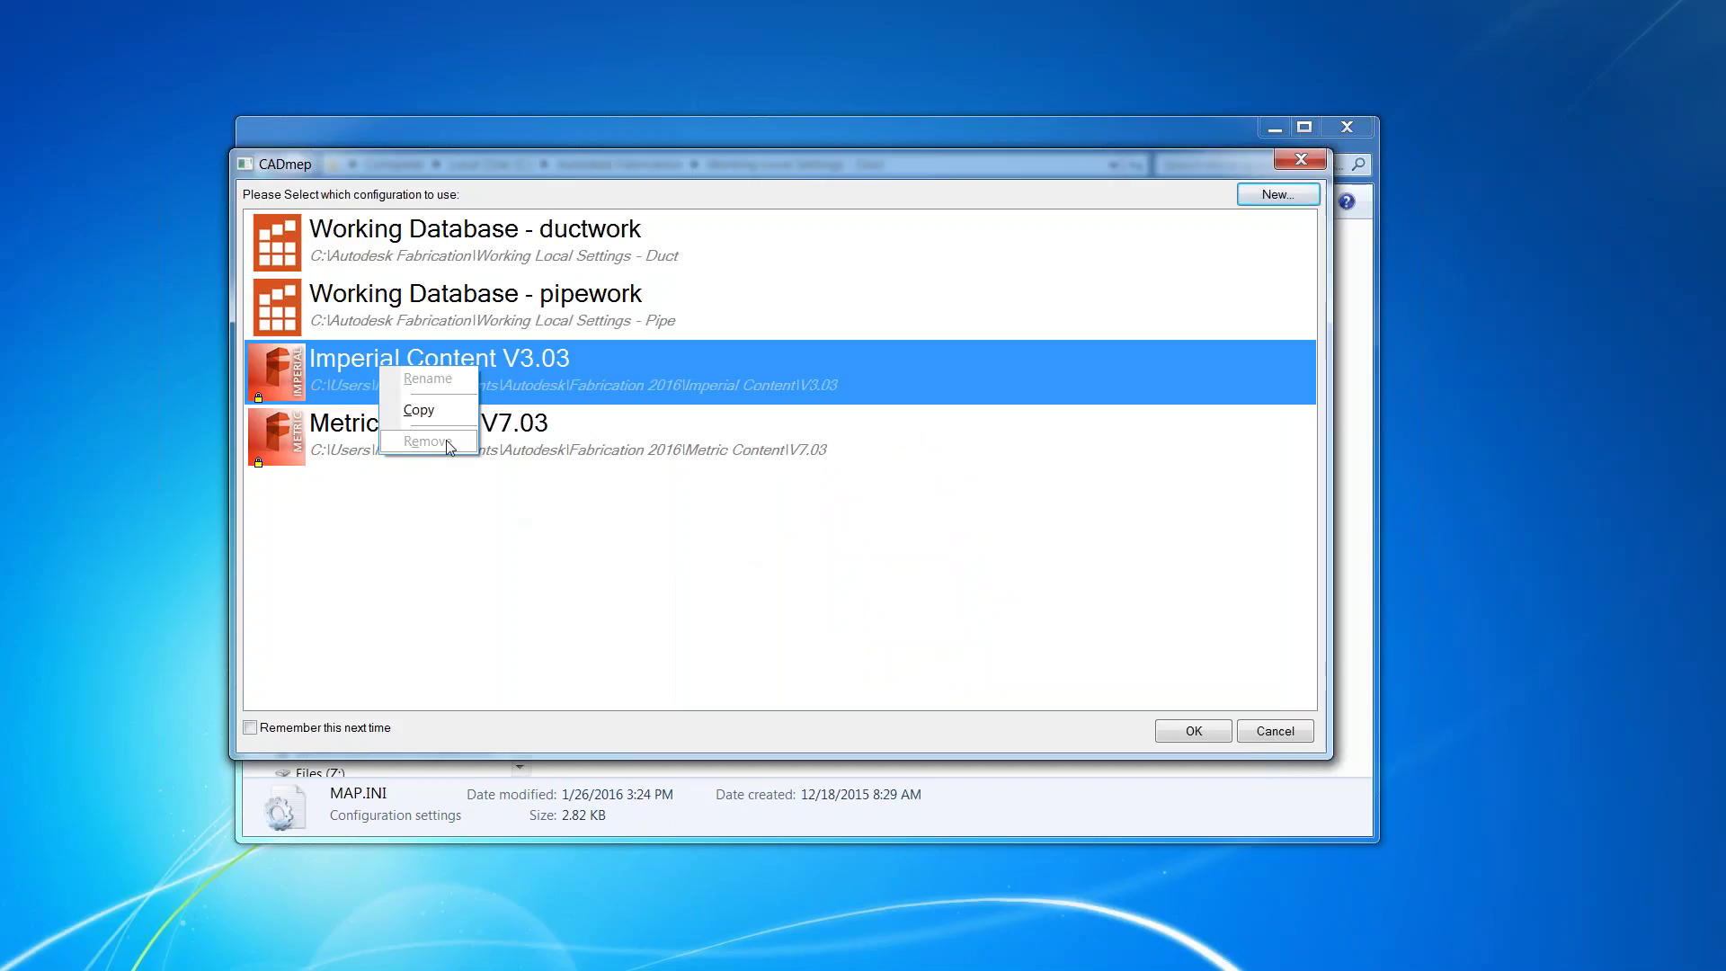
{"action": "left_click", "coordinate": [626, 489]}
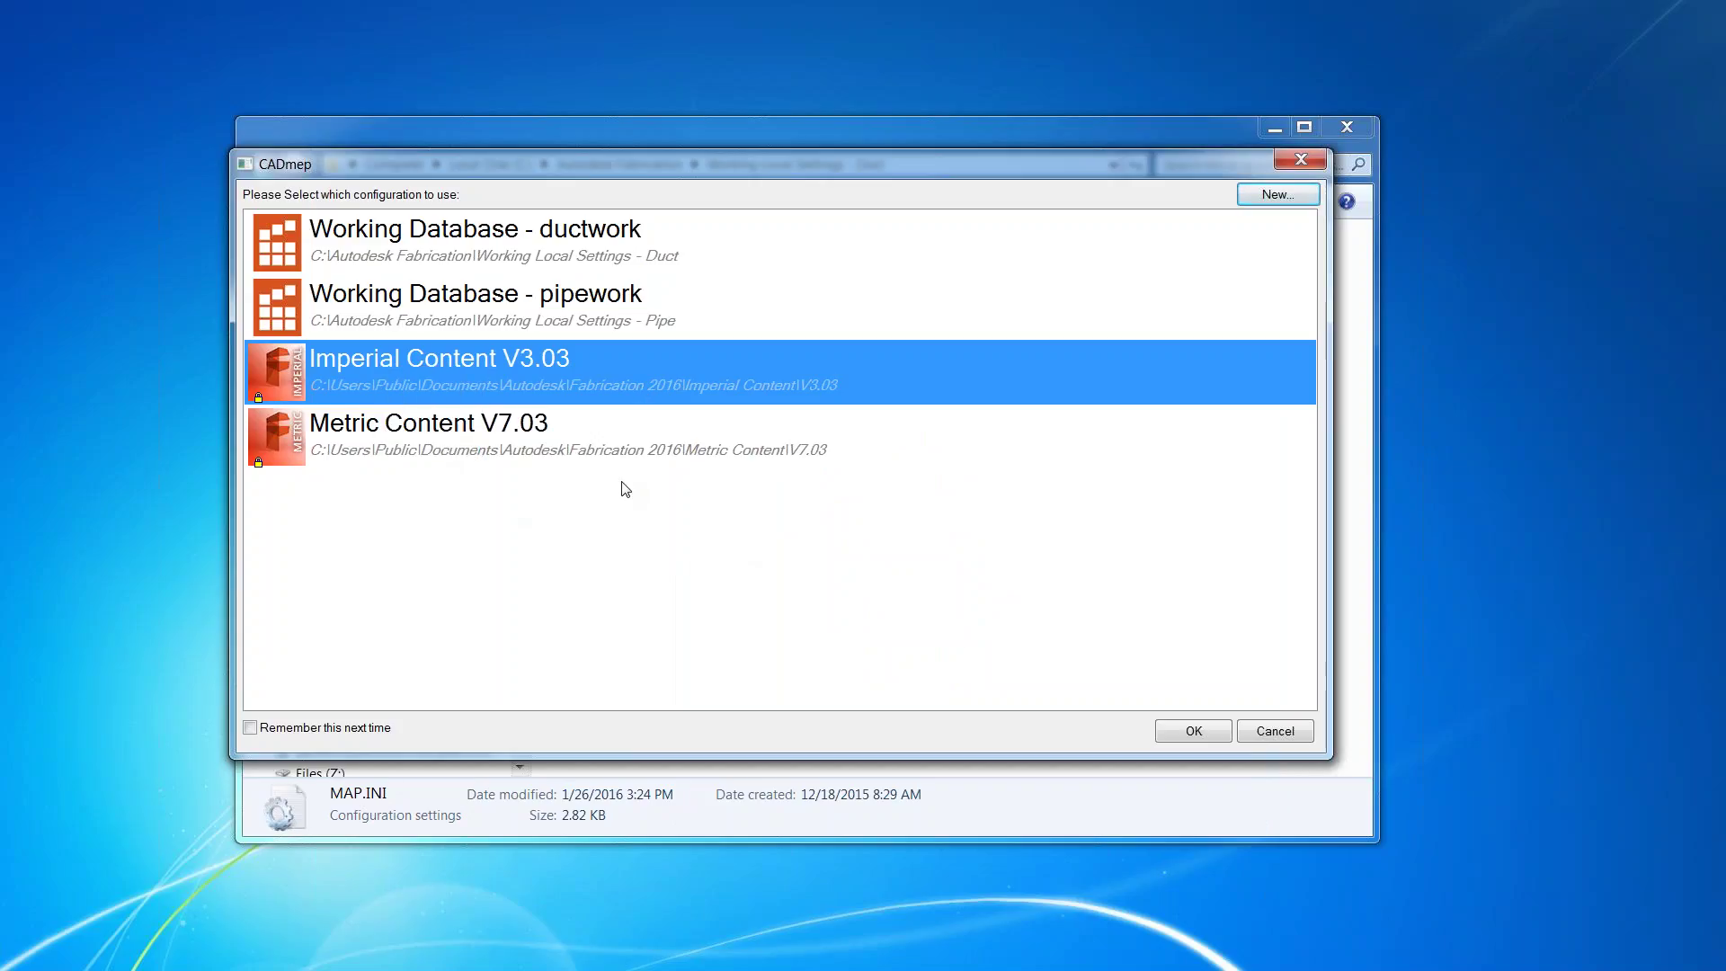
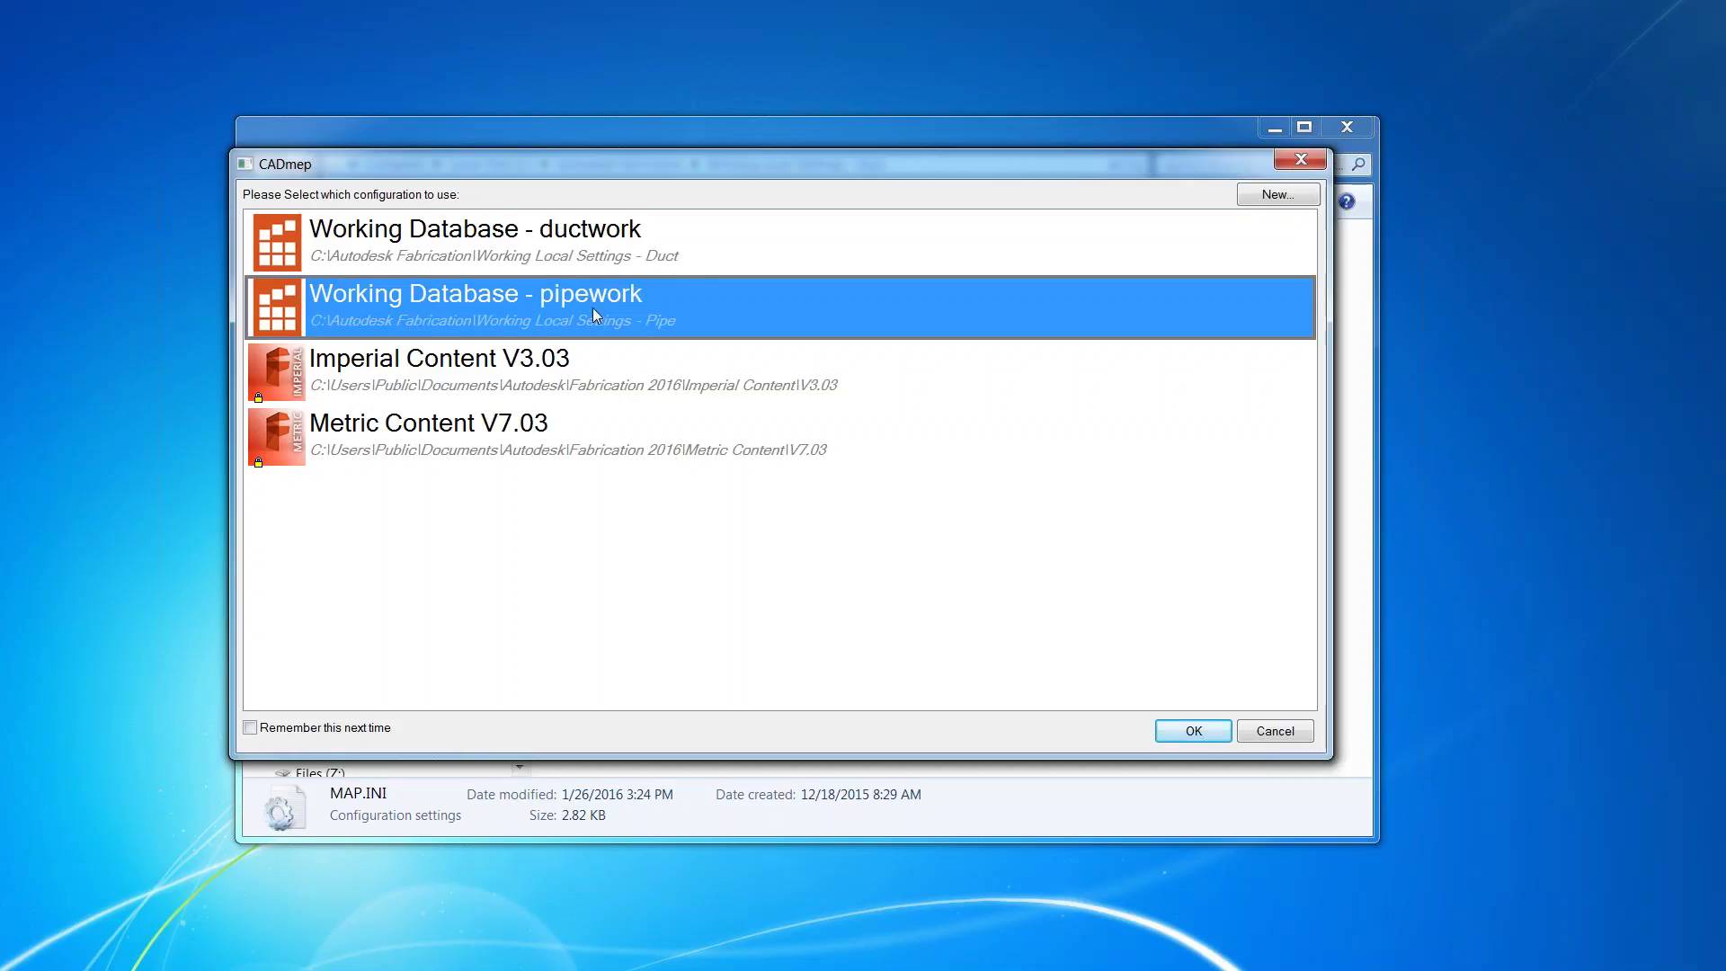
Enlarge the Product Info Editor window for prodinfo.map and widen the Id column to fit its entries.
{"action": "key", "text": "Down"}
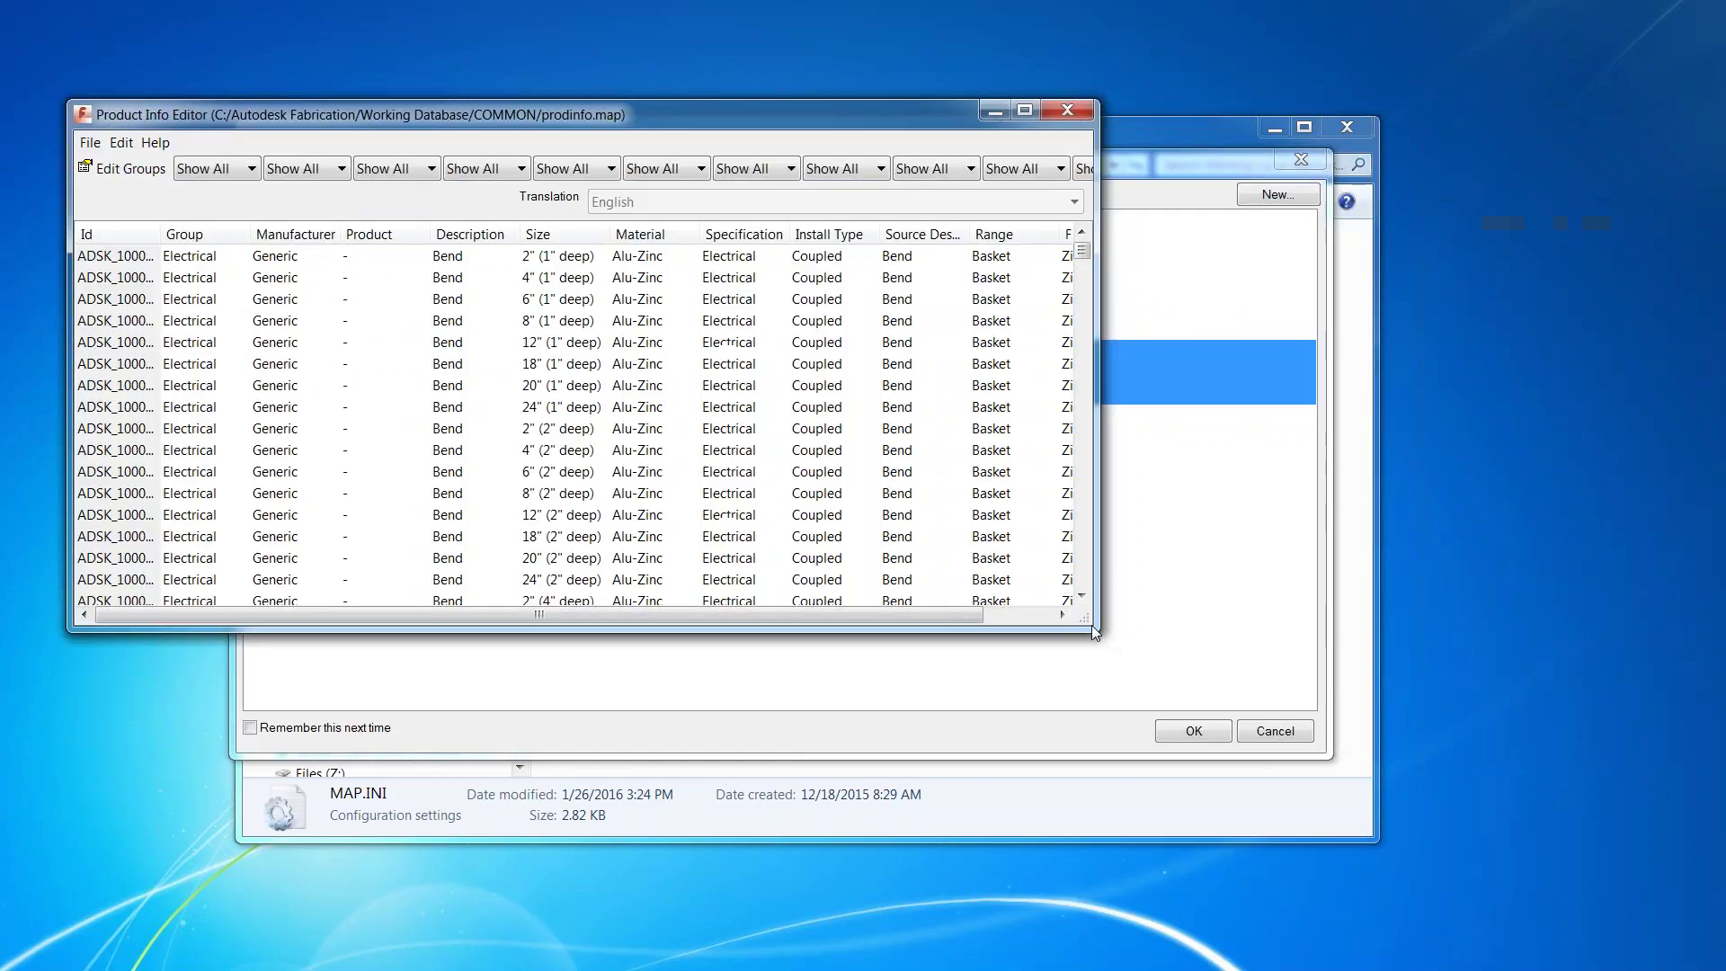
{"action": "left_click_drag", "start_coordinate": [1096, 632], "coordinate": [1439, 935]}
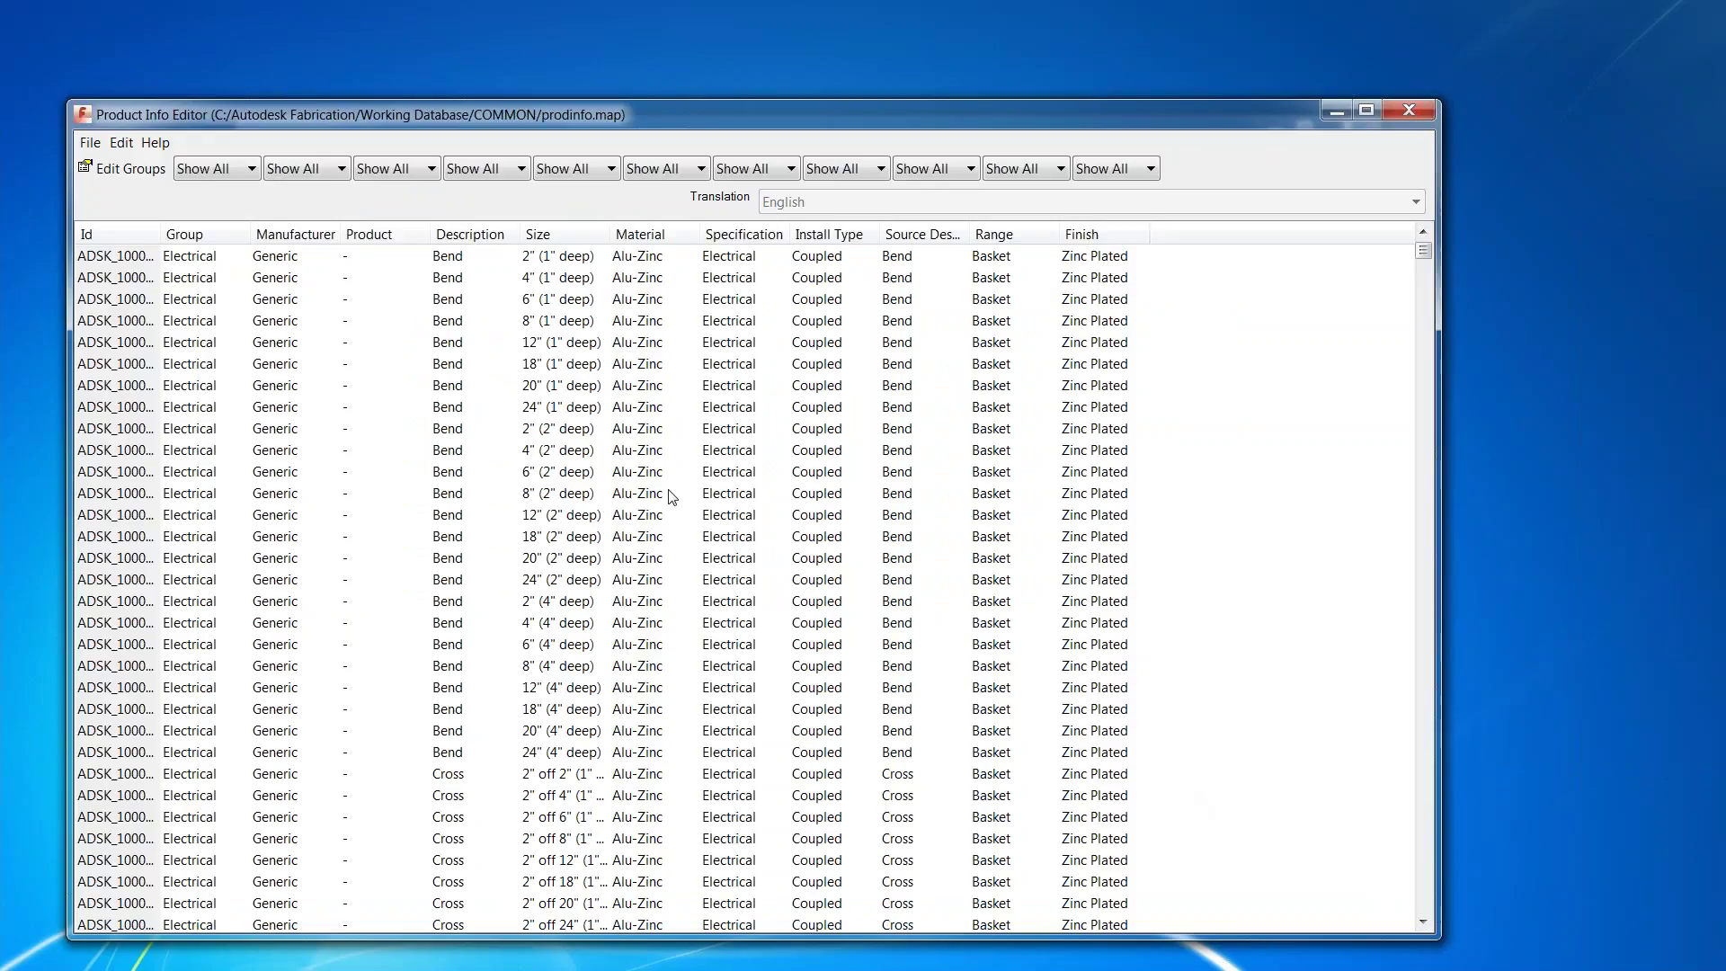
{"action": "double_click", "coordinate": [162, 228]}
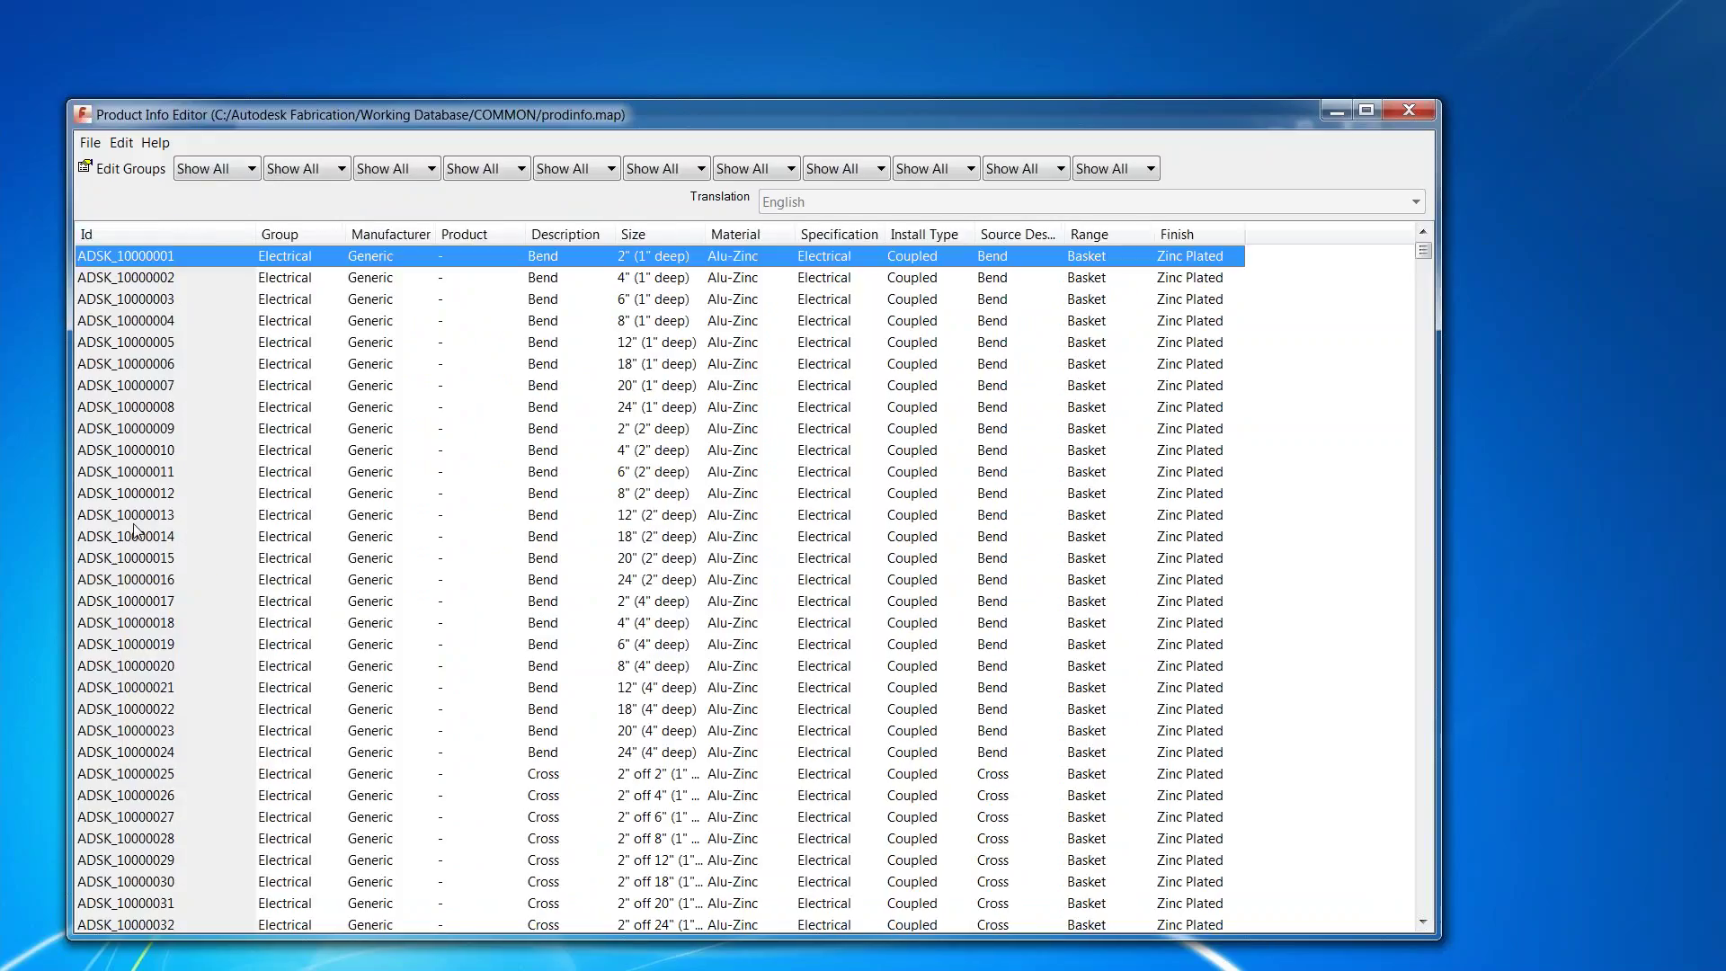
Show the suppliers in the Product Info Editor, review their product codes, and close the editor without saving changes.
{"action": "left_click", "coordinate": [121, 142]}
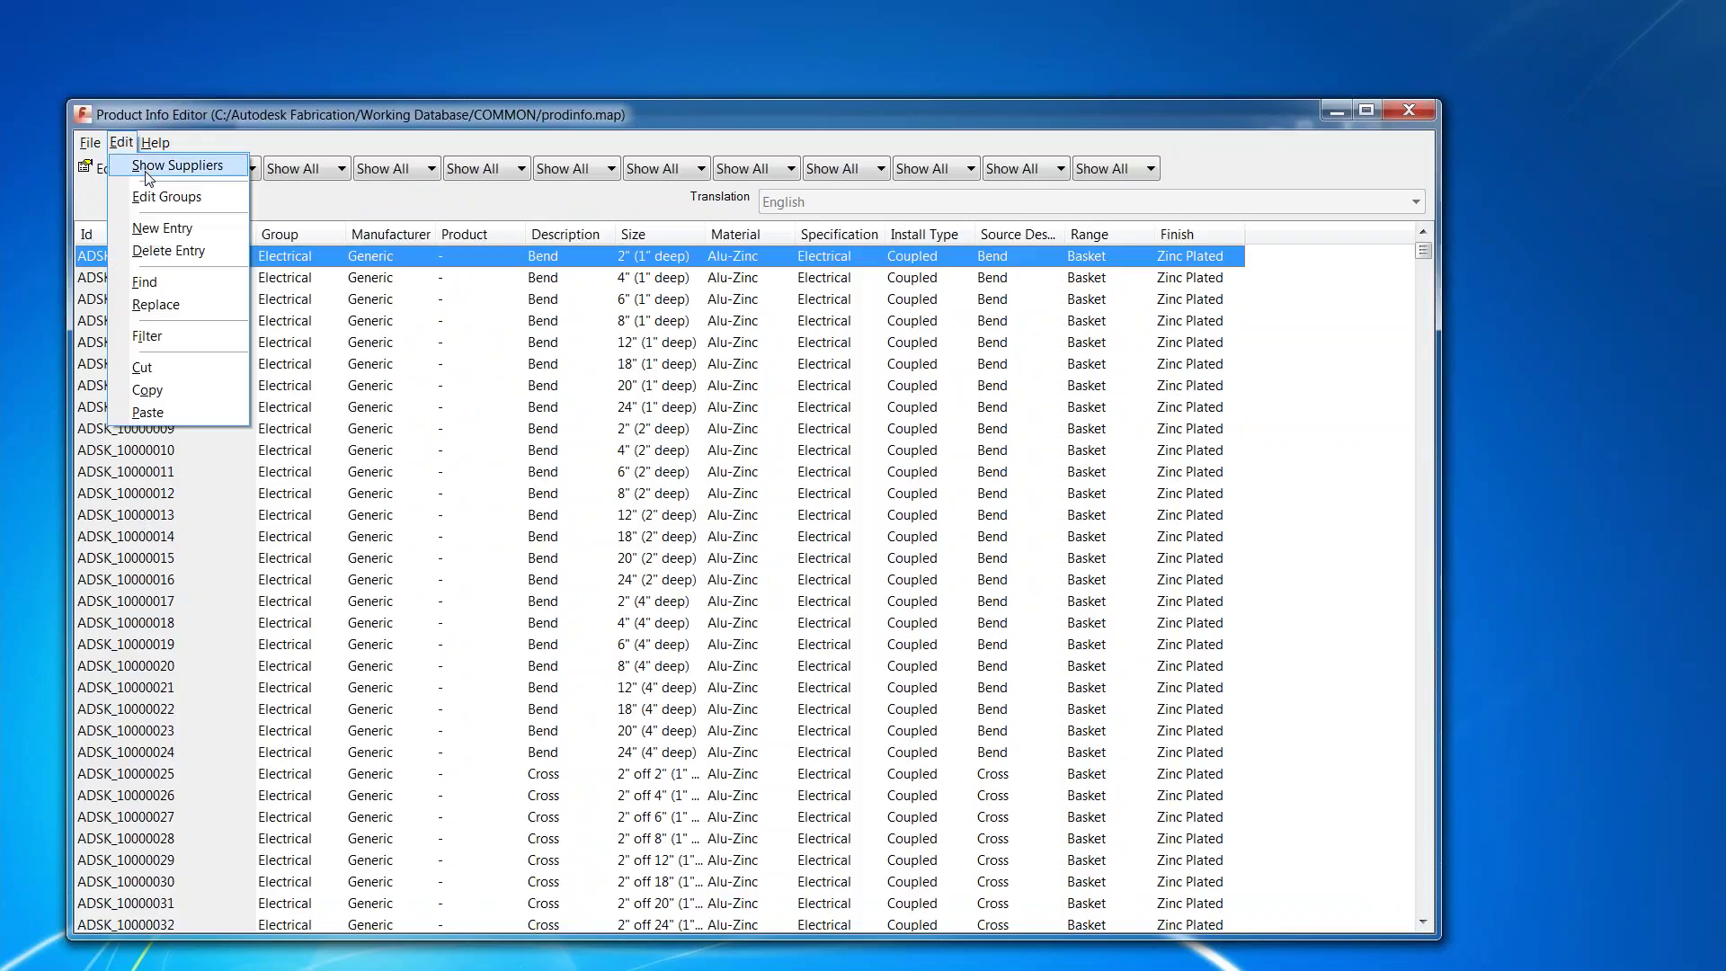
{"action": "left_click", "coordinate": [177, 165]}
{"action": "left_click", "coordinate": [1424, 315]}
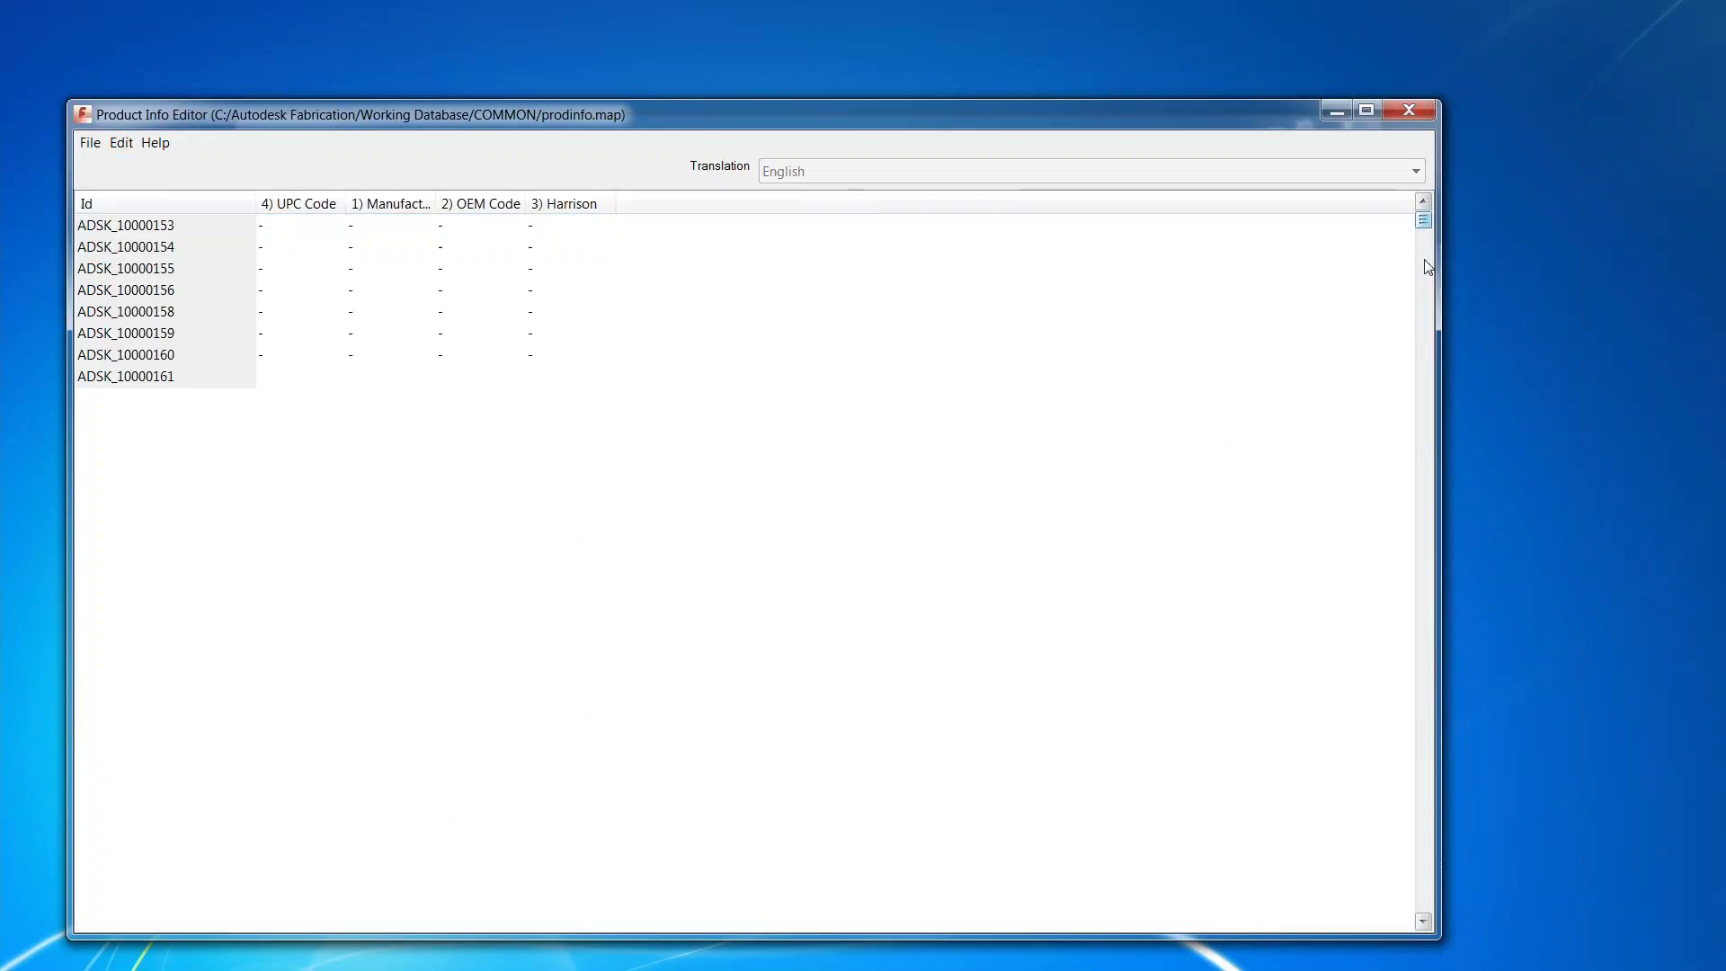
{"action": "left_click", "coordinate": [1427, 317]}
{"action": "left_click", "coordinate": [1427, 317]}
{"action": "left_click", "coordinate": [1427, 316]}
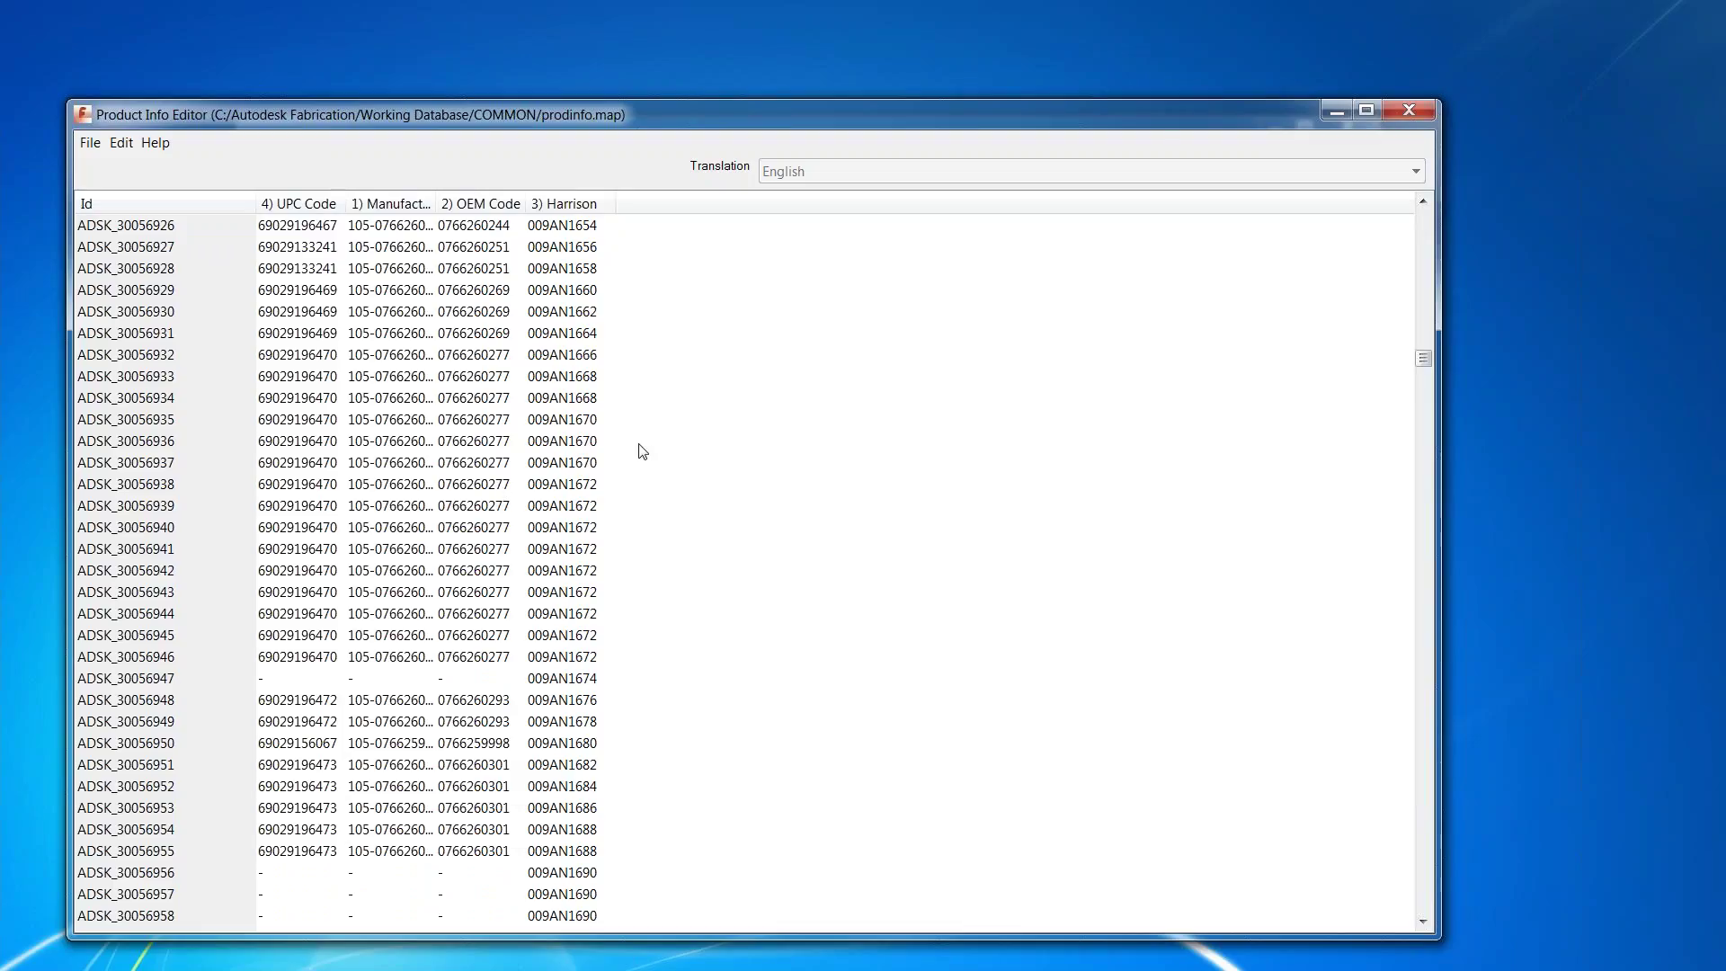
{"action": "left_click", "coordinate": [1409, 109]}
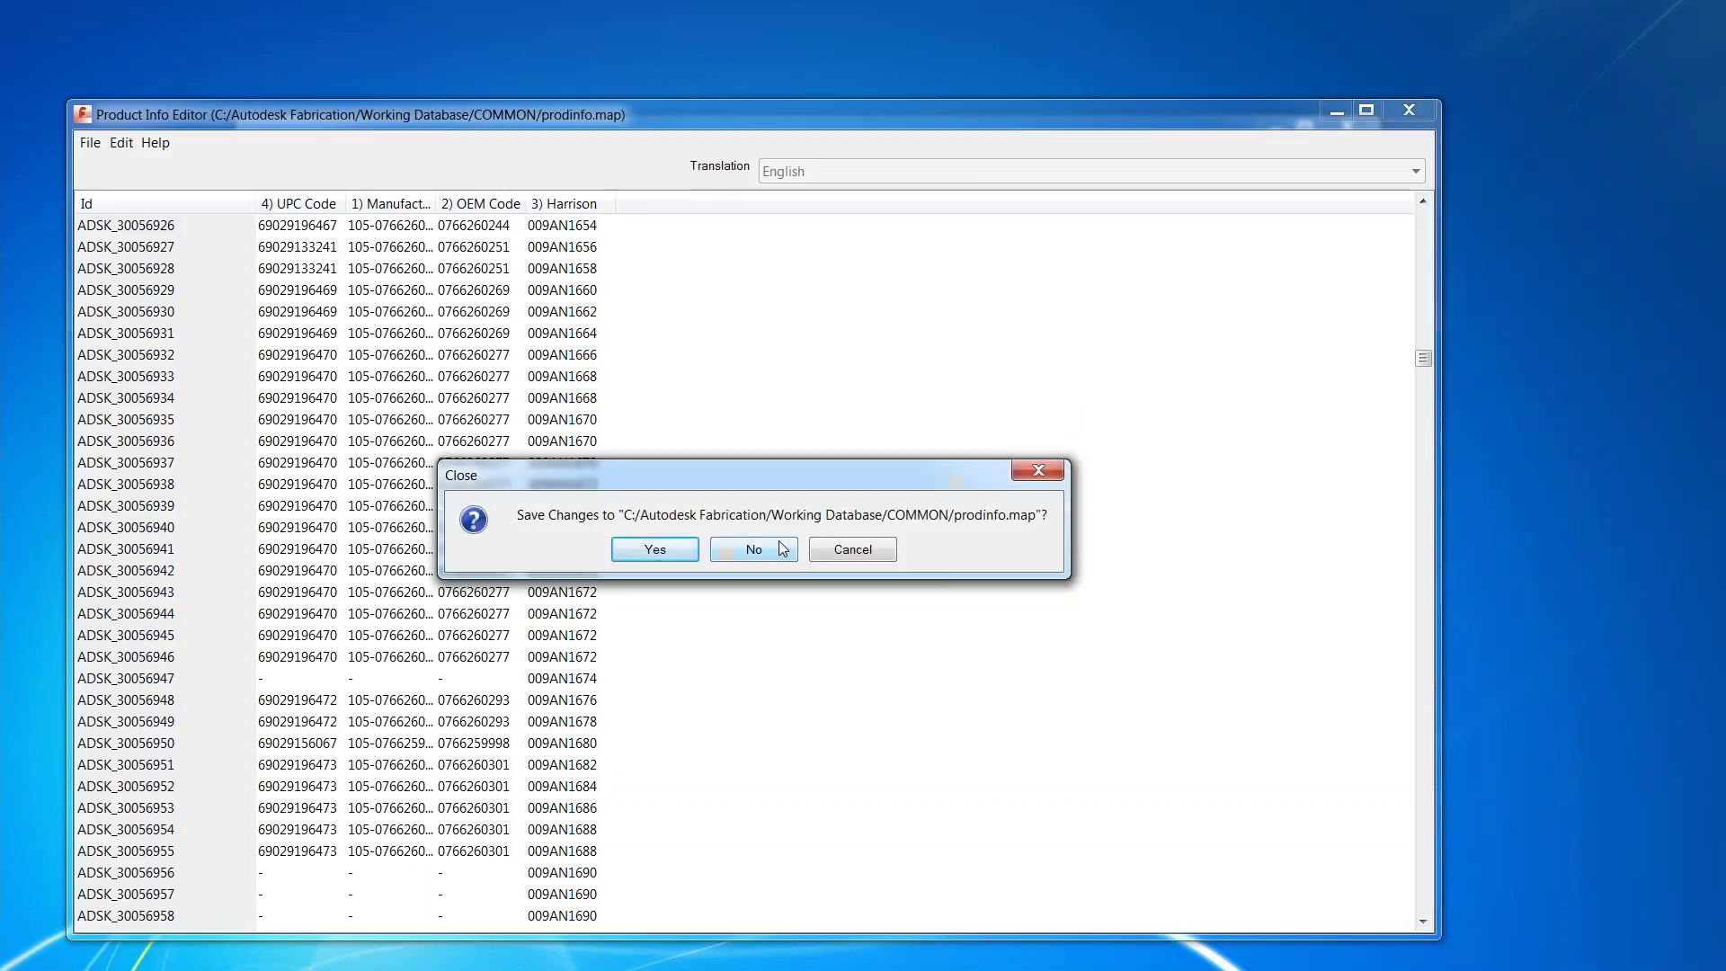
{"action": "left_click", "coordinate": [783, 549]}
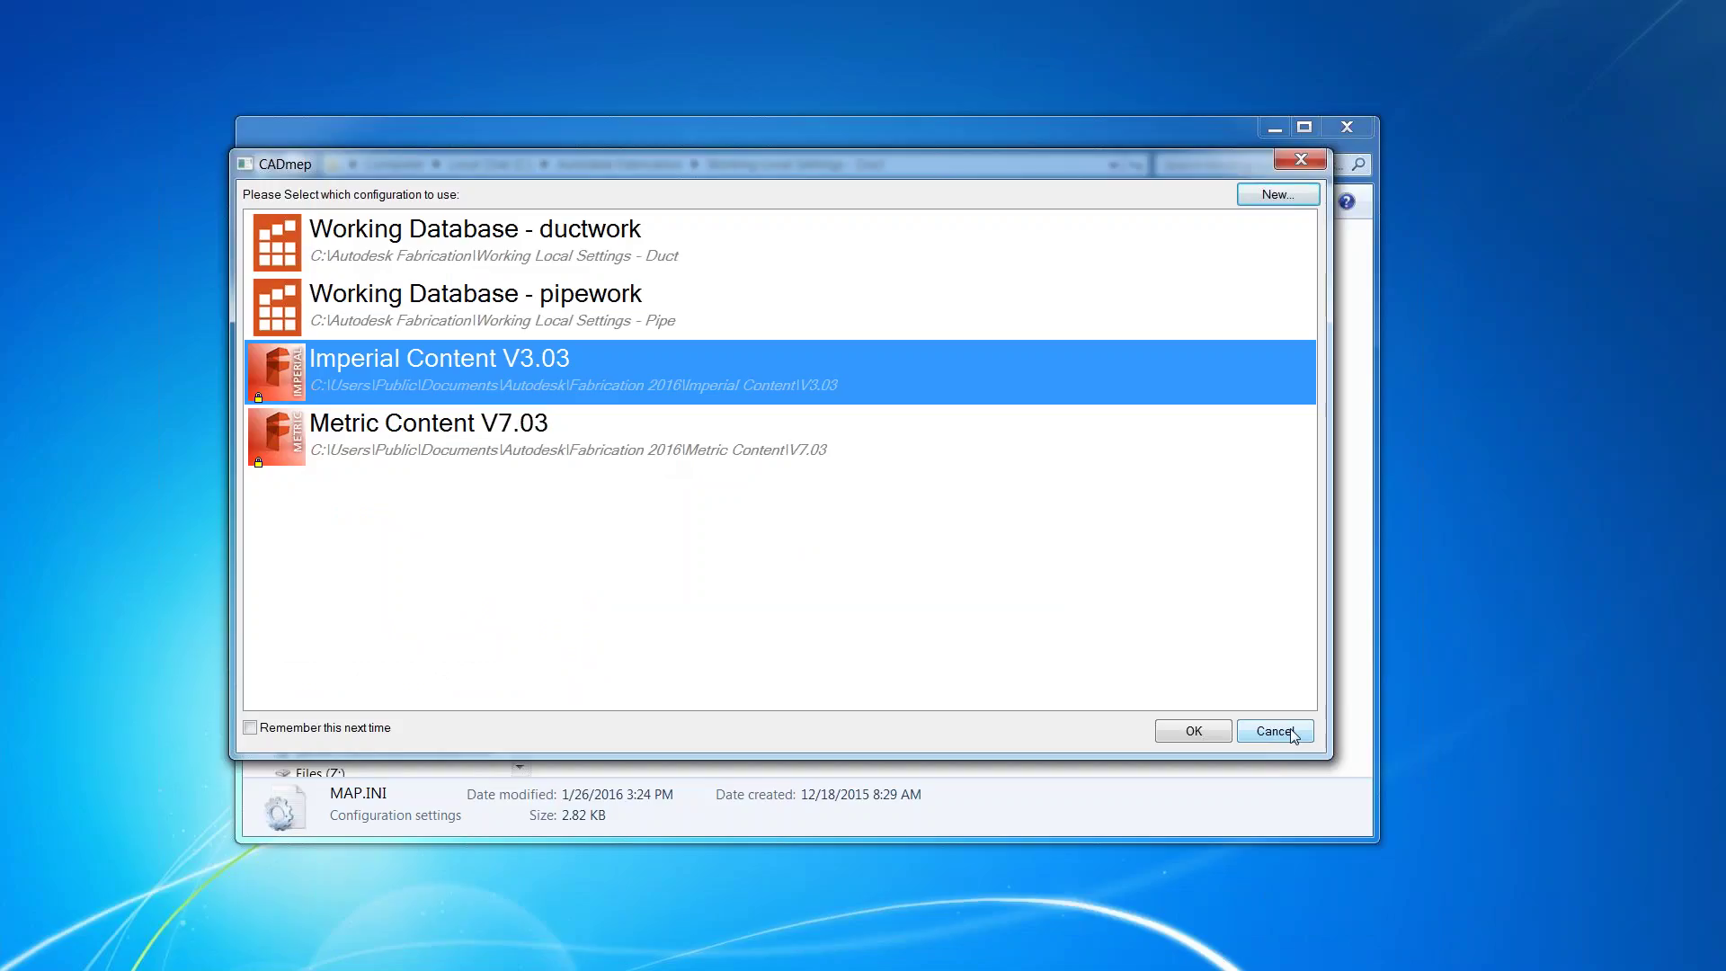
Select the Working Database - pipework configuration, cancel the configuration selection, and close the Working Local Settings - Duct window.
{"action": "left_click", "coordinate": [629, 306]}
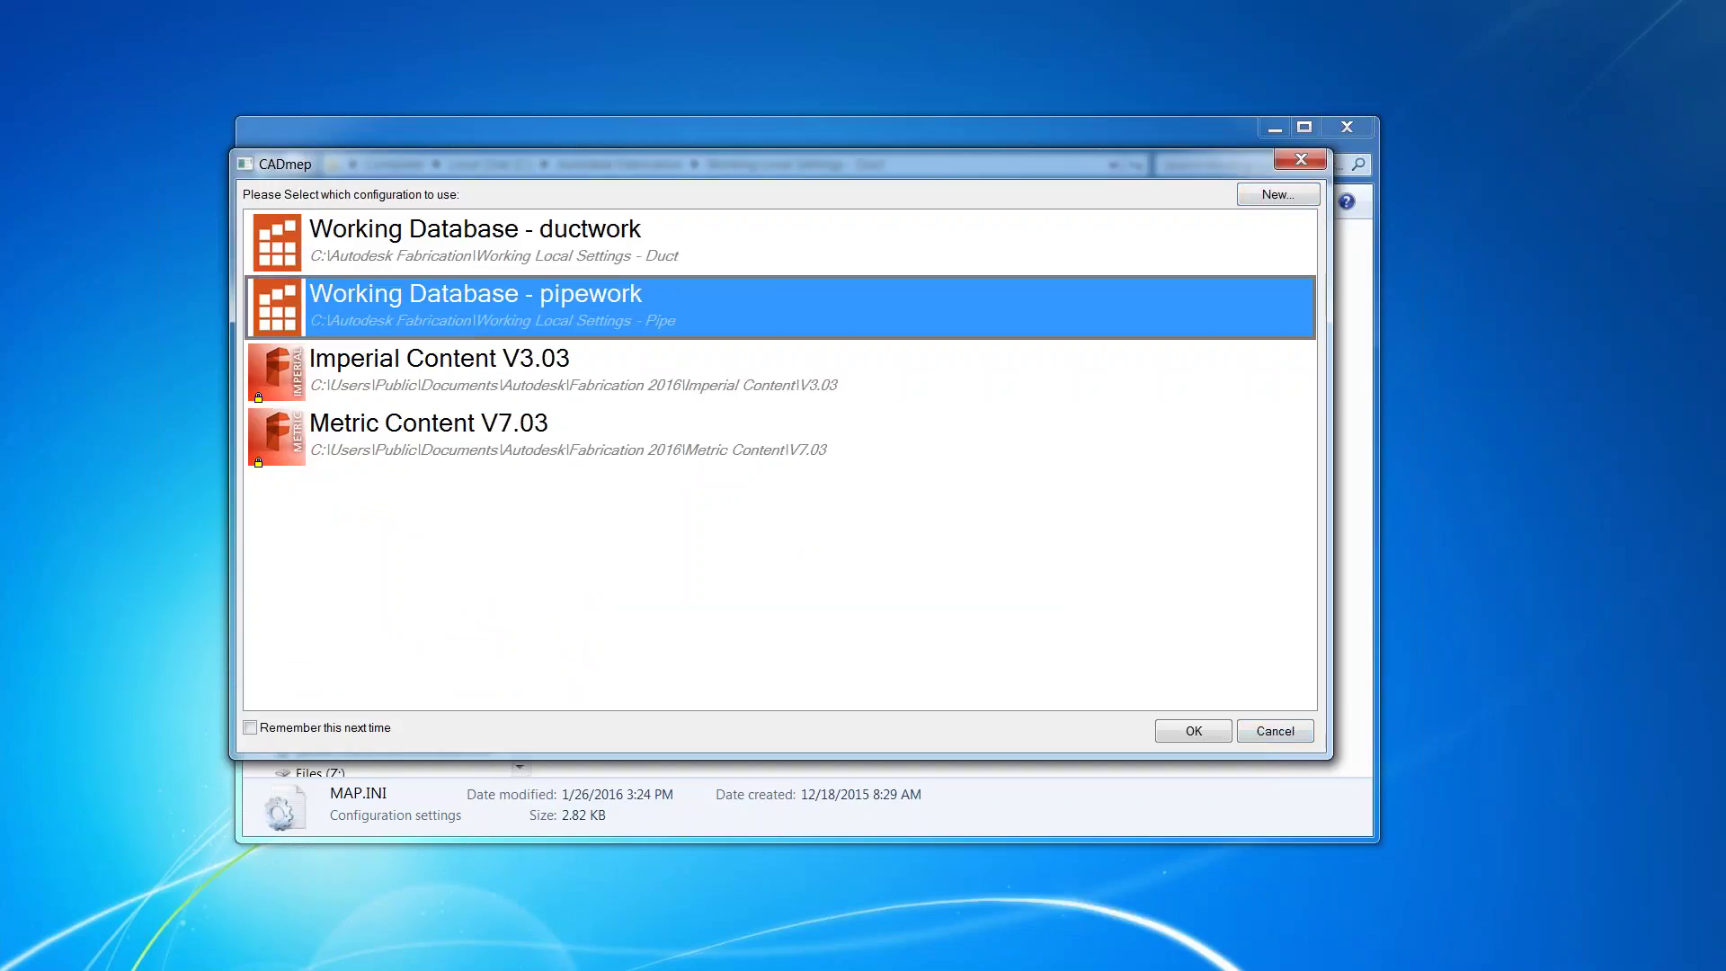
{"action": "left_click", "coordinate": [1275, 731]}
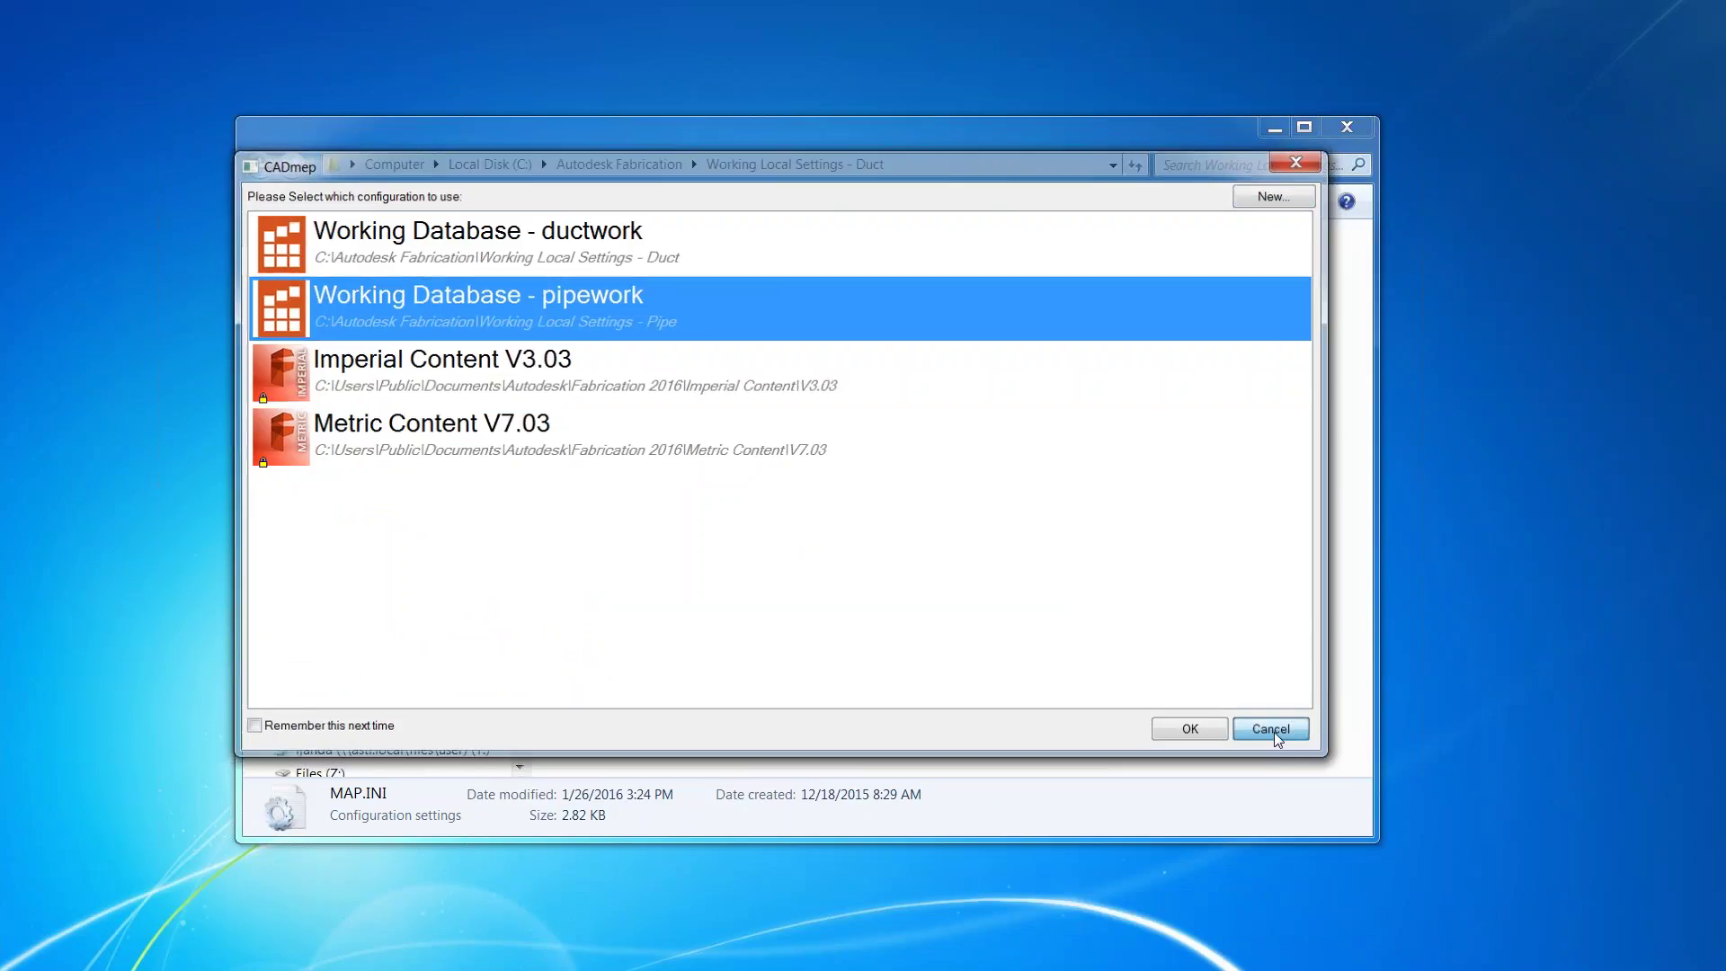
{"action": "left_click", "coordinate": [1357, 130]}
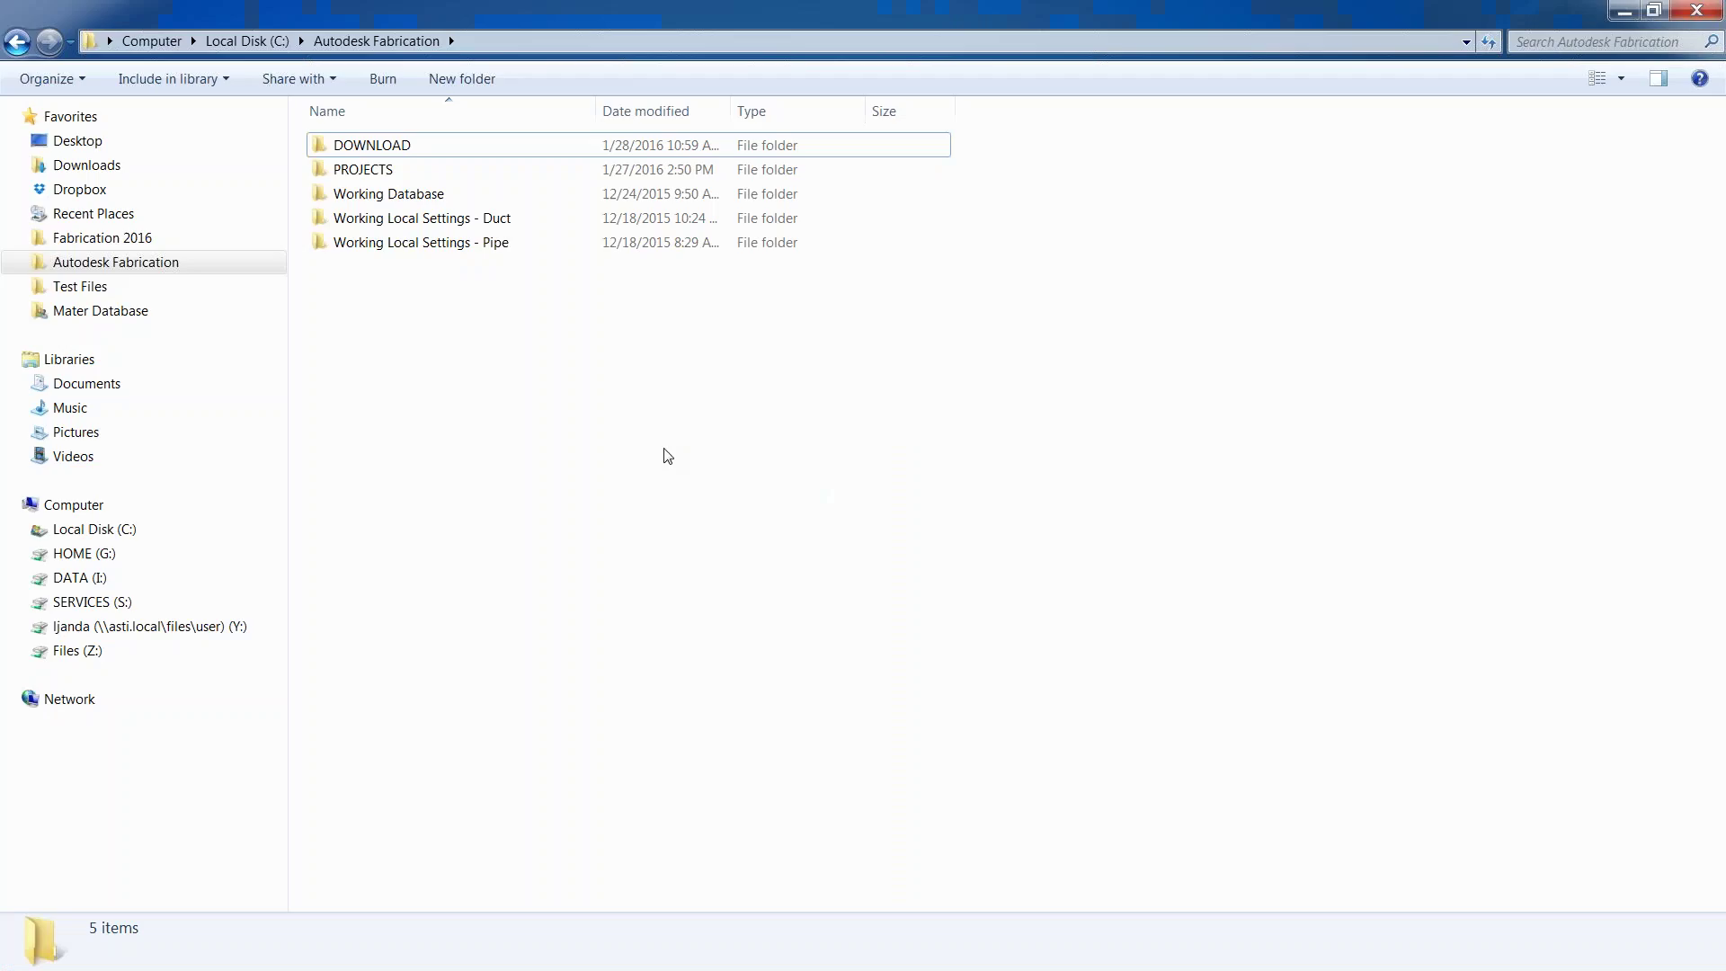
View the available actions for the Autodesk Fabrication folder on Local Disk (C:) and return to that folder's contents.
{"action": "left_click", "coordinate": [154, 262]}
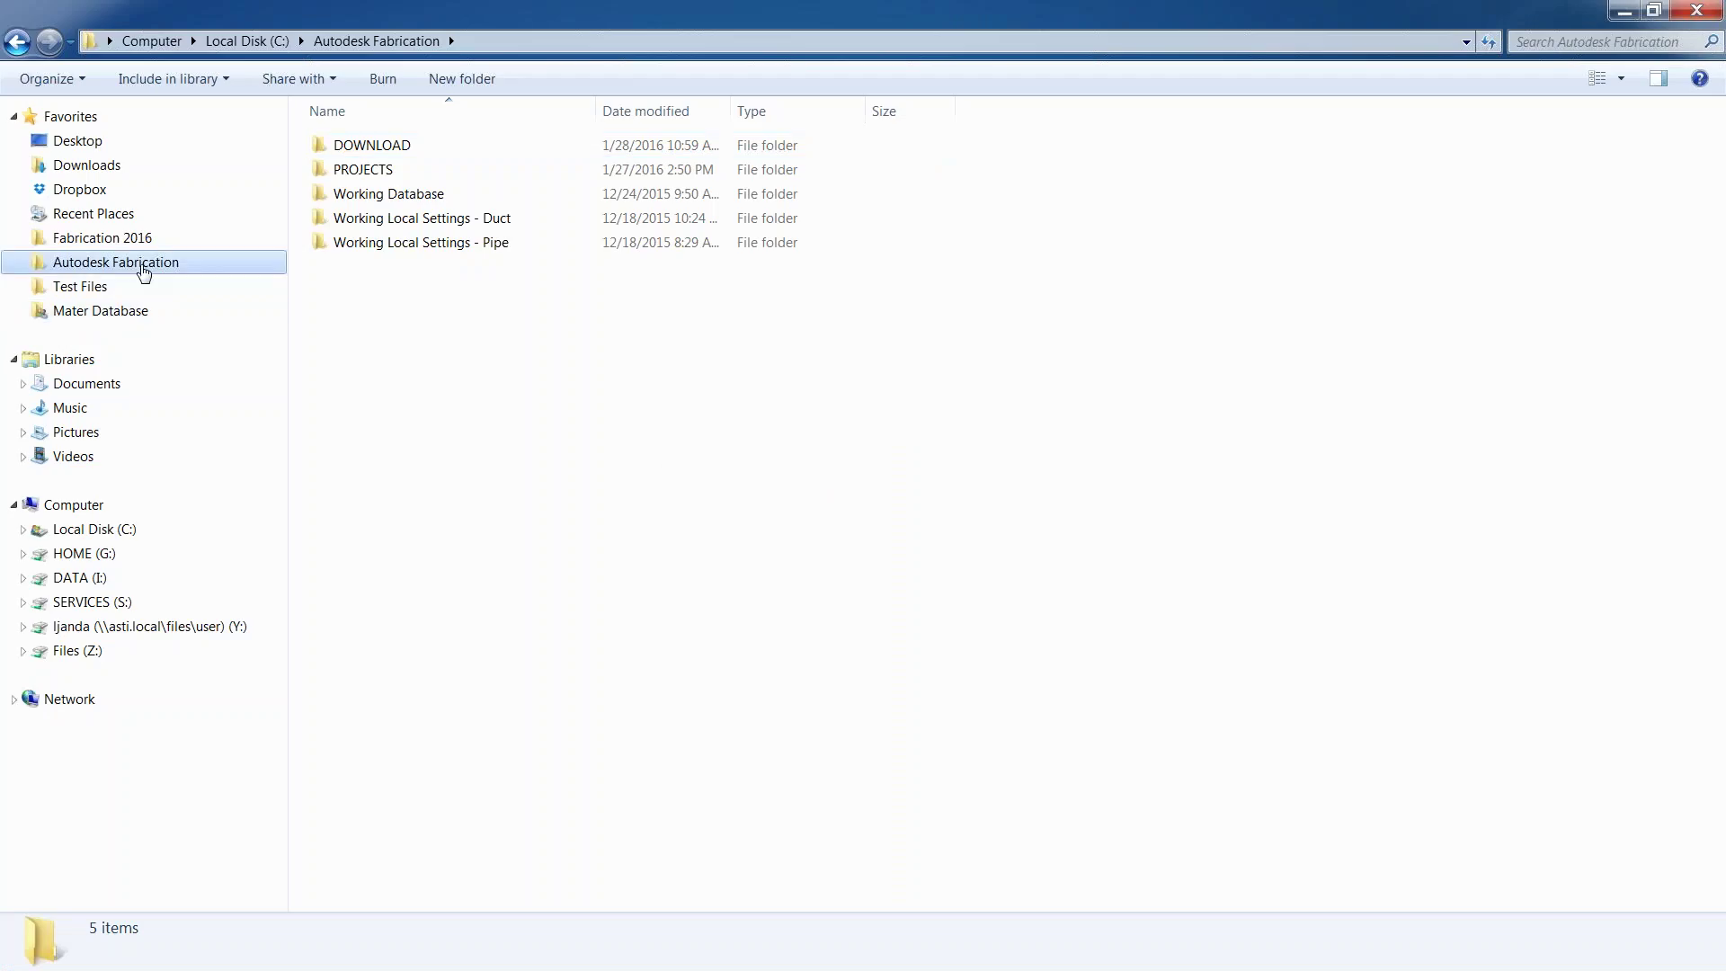
{"action": "left_click", "coordinate": [270, 41]}
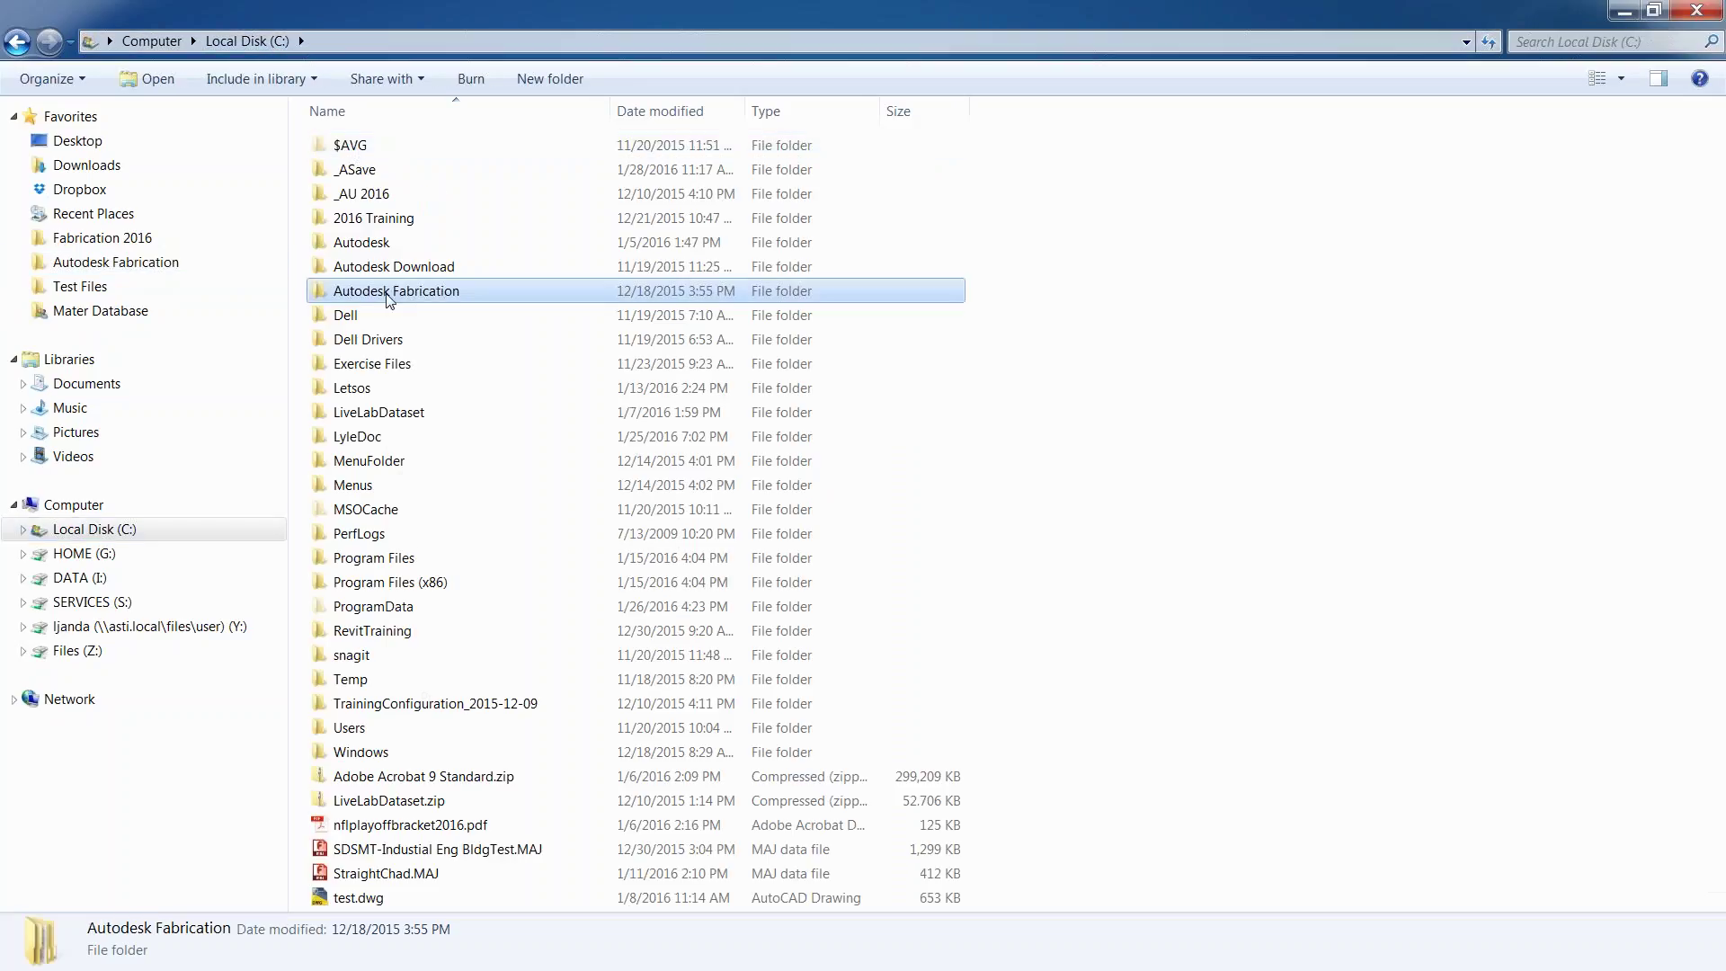
{"action": "right_click", "coordinate": [389, 299]}
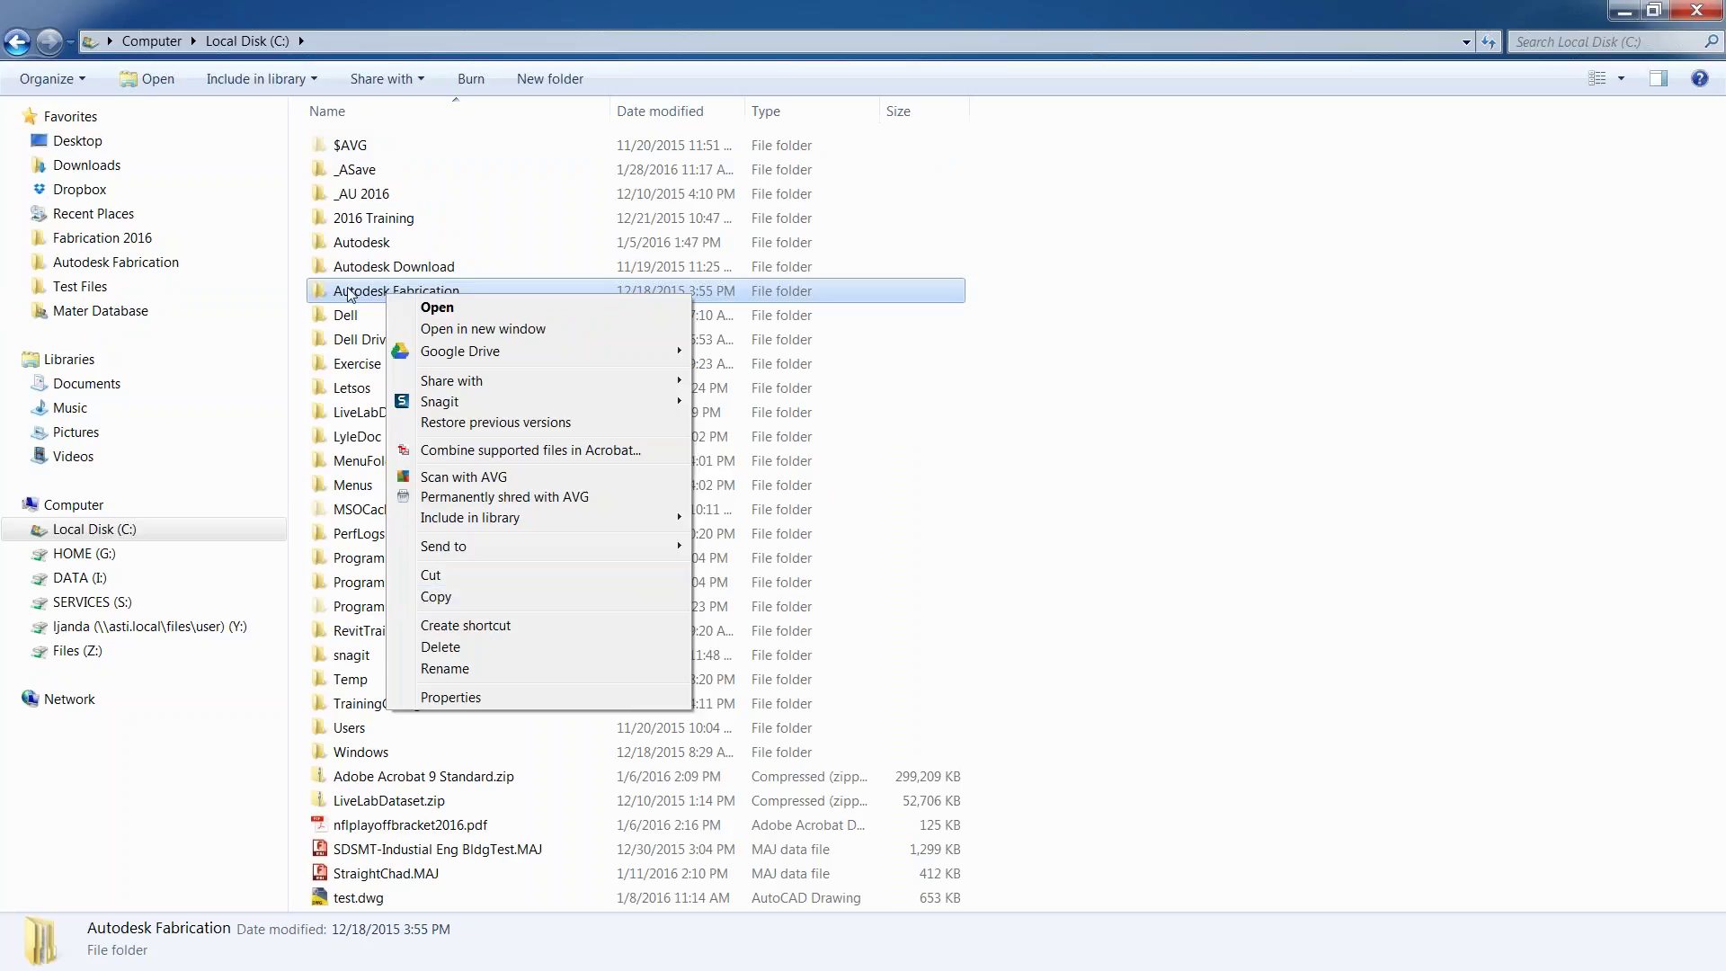
{"action": "left_click", "coordinate": [189, 265]}
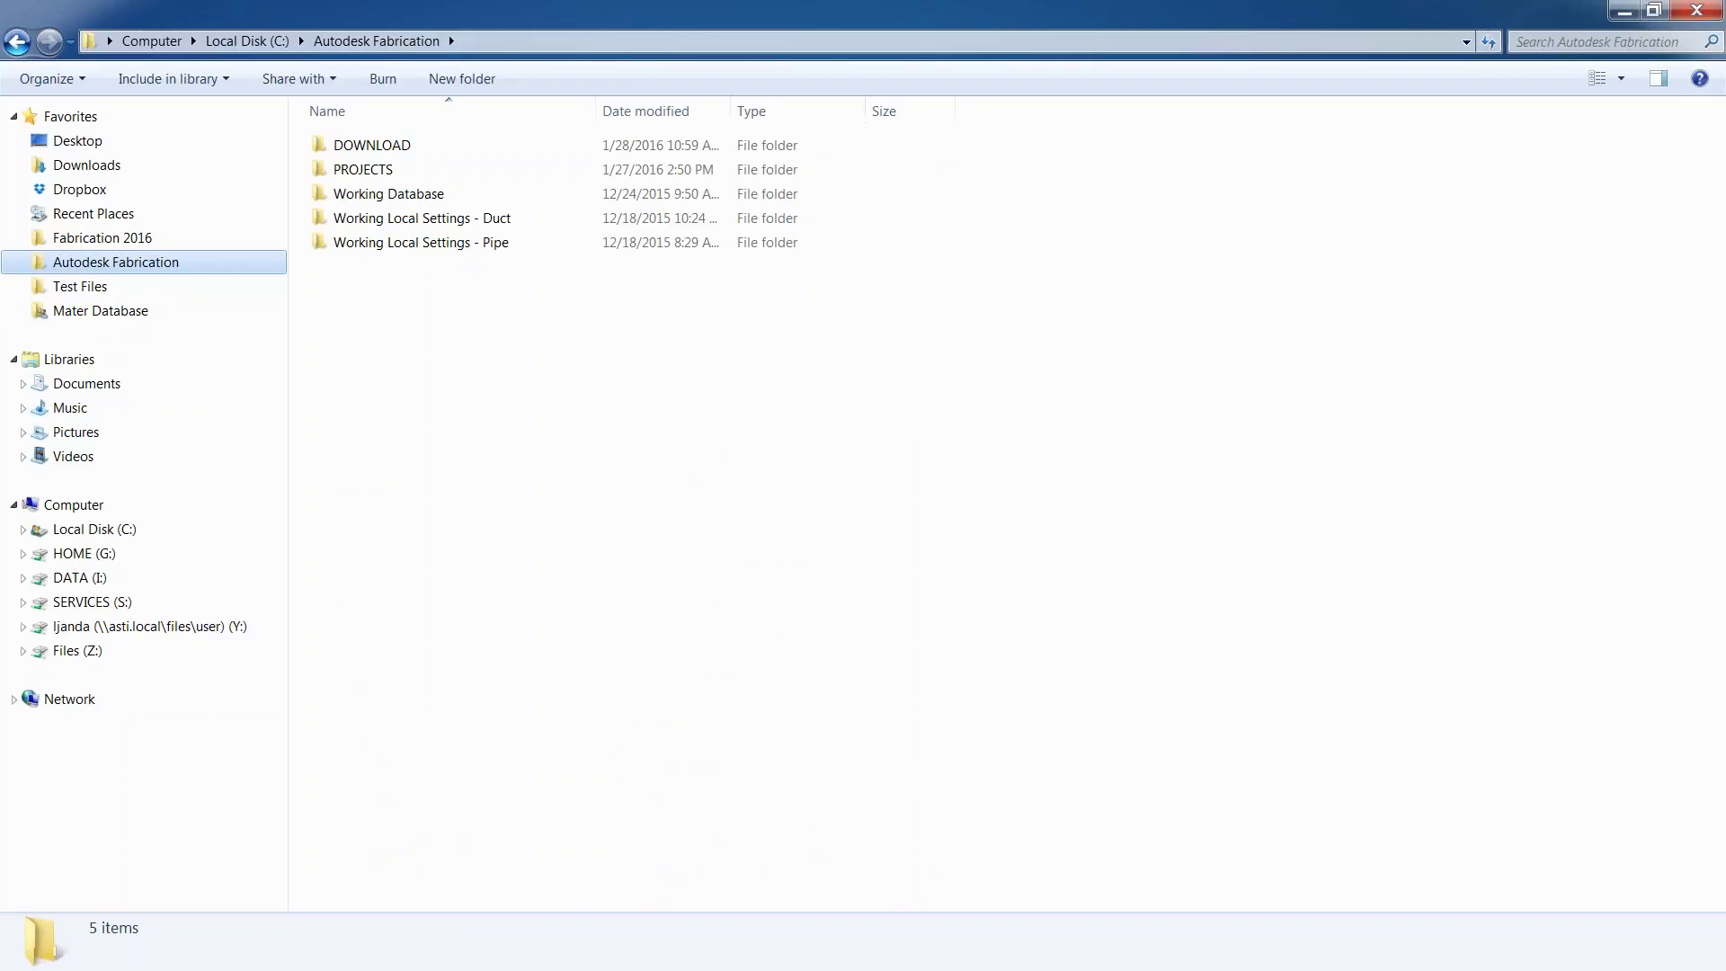
Open the Mater Database folder and reposition the Map to Adsk Migration Tool window over it.
{"action": "left_click", "coordinate": [135, 310]}
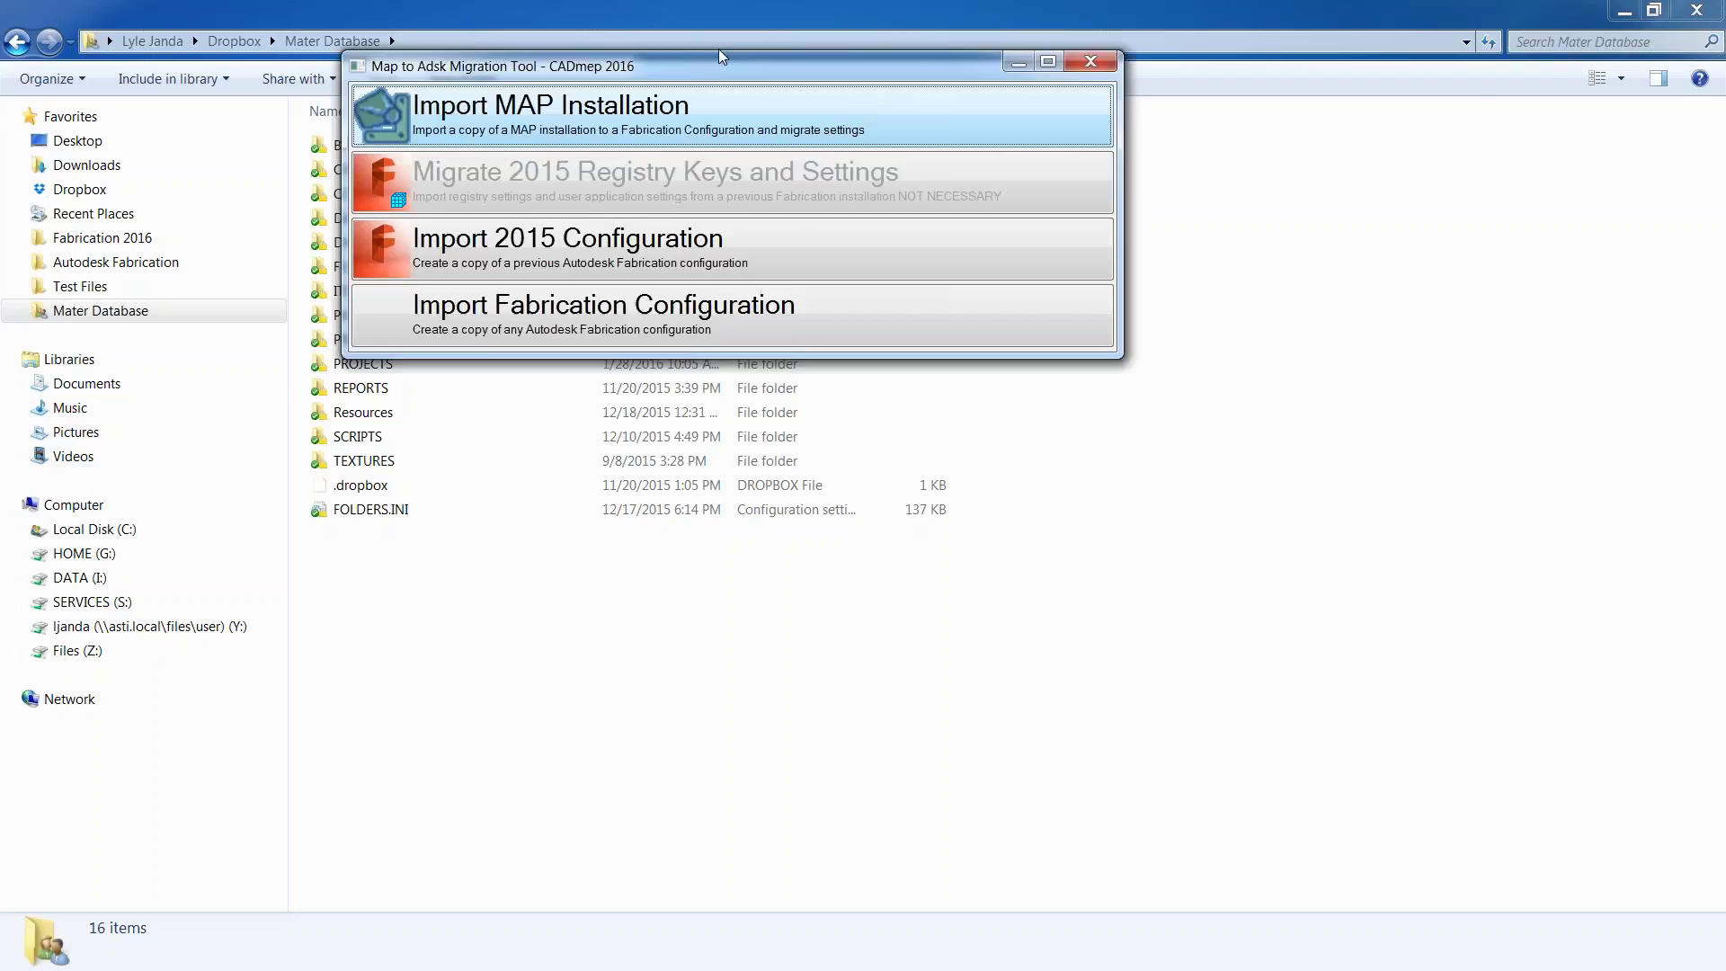
{"action": "left_click_drag", "start_coordinate": [823, 54], "coordinate": [754, 106]}
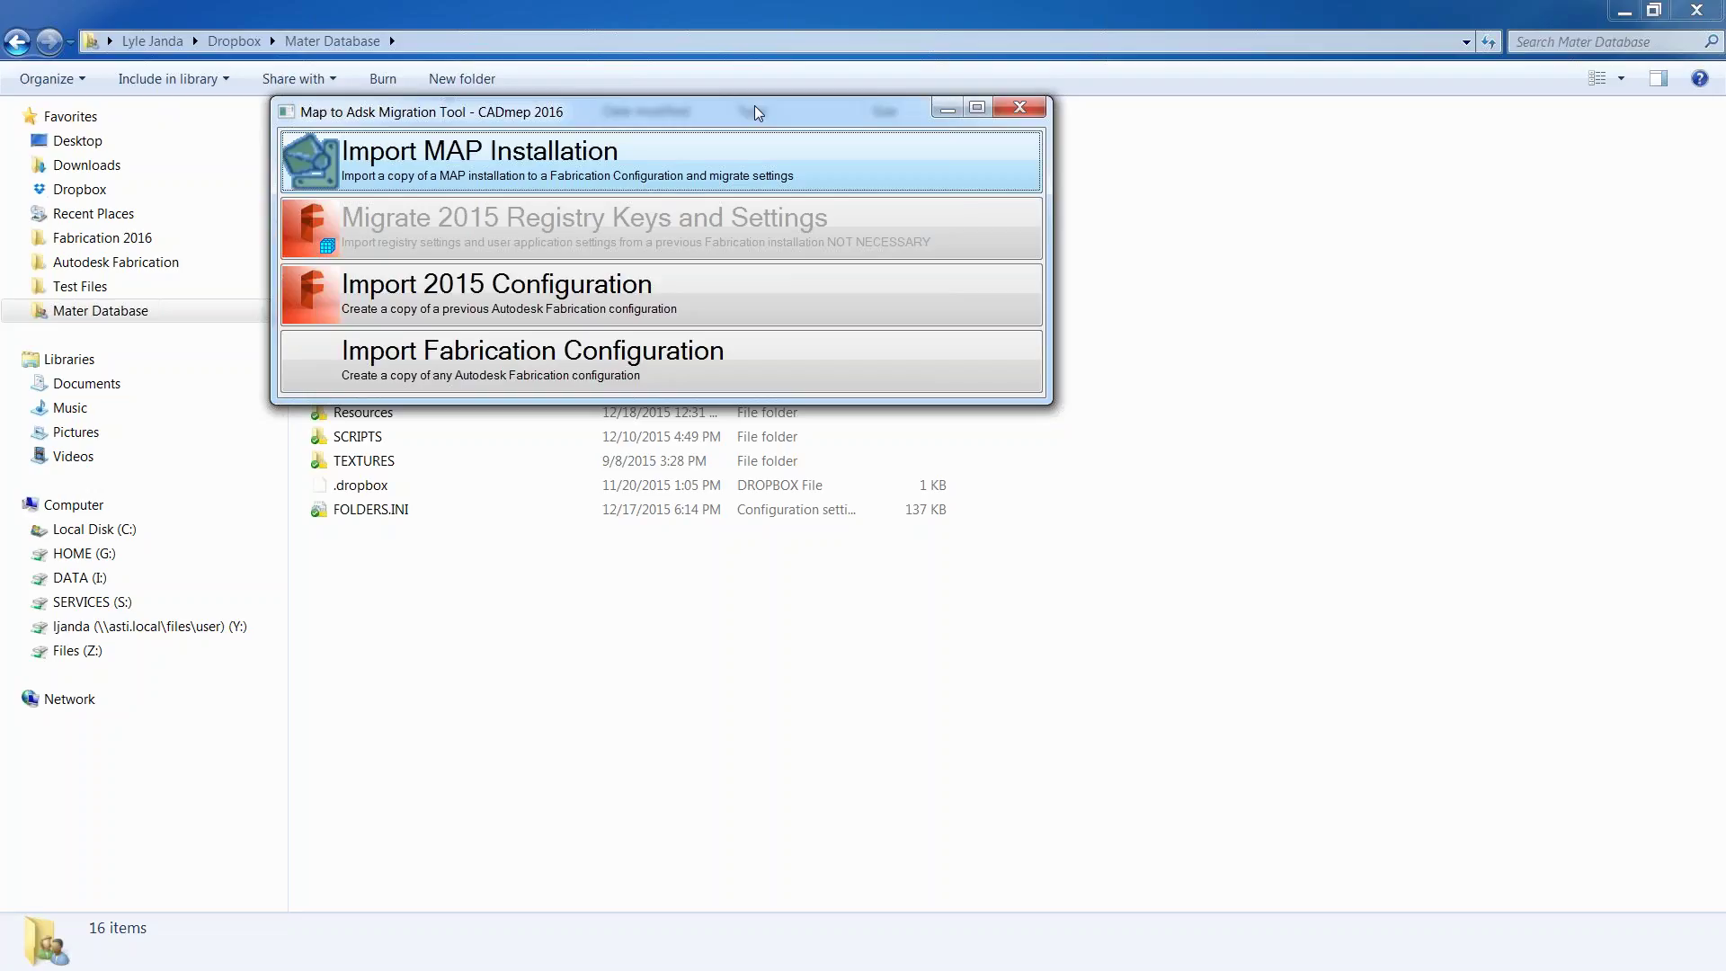
Close the migration tool and switch to AutoCAD to open UserGroup.dwg without its original database.
{"action": "left_click", "coordinate": [1016, 109]}
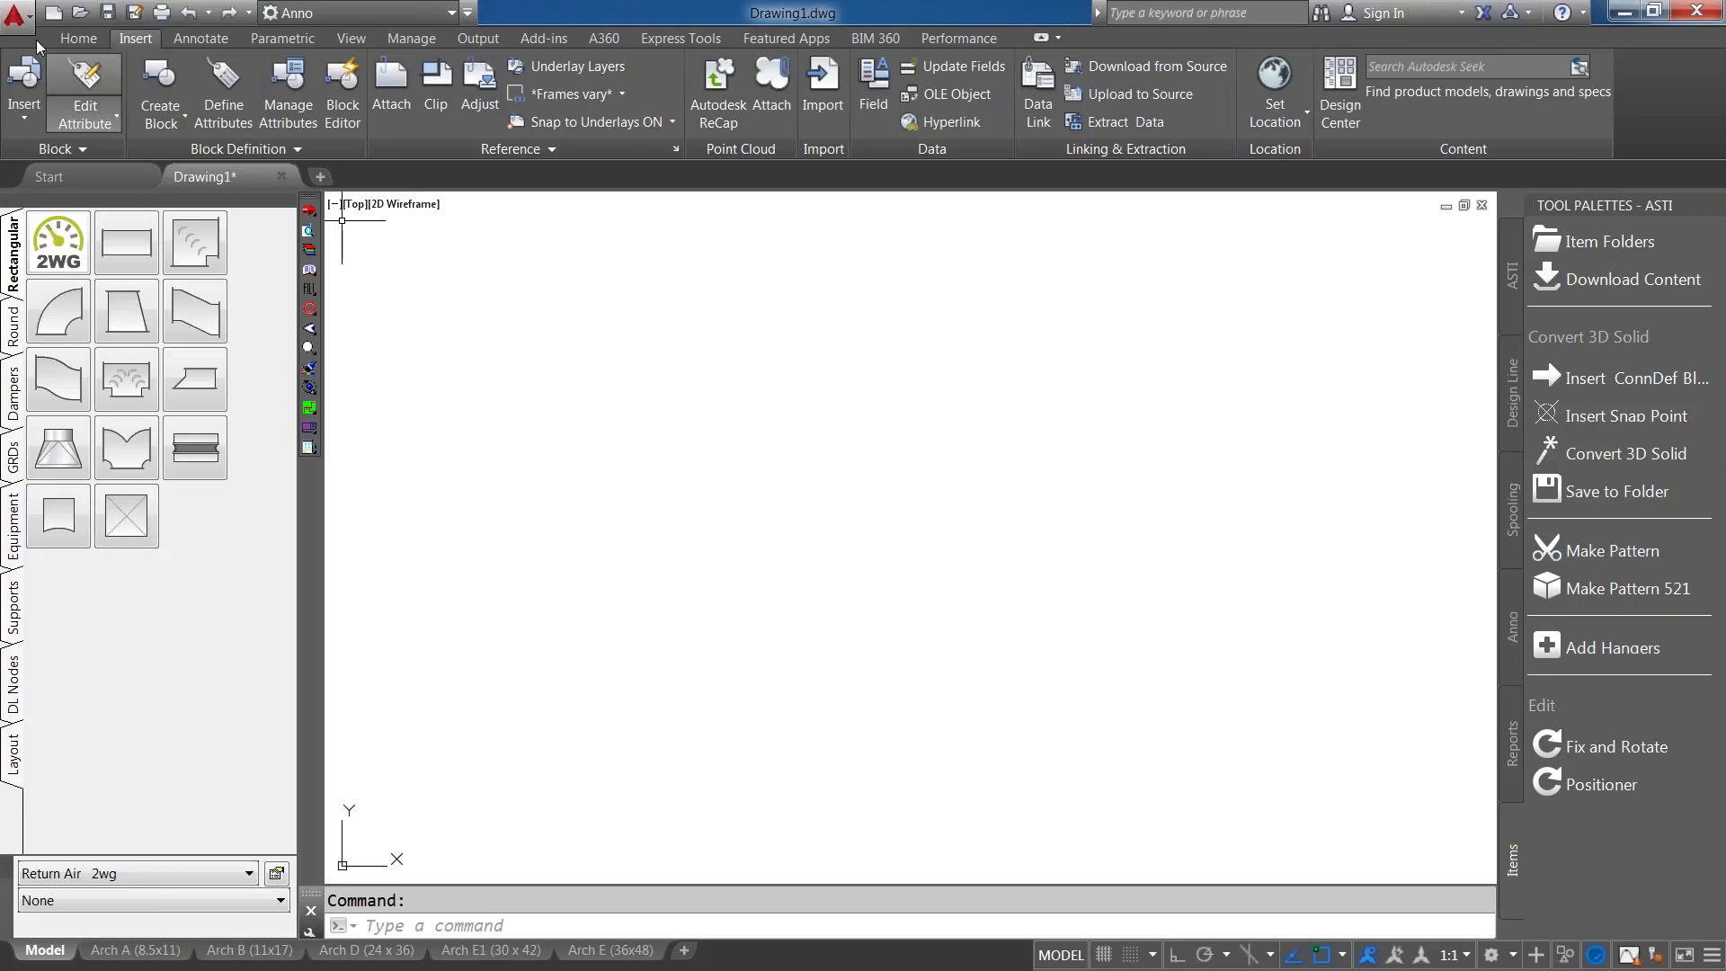
{"action": "left_click", "coordinate": [17, 14]}
{"action": "left_click", "coordinate": [241, 164]}
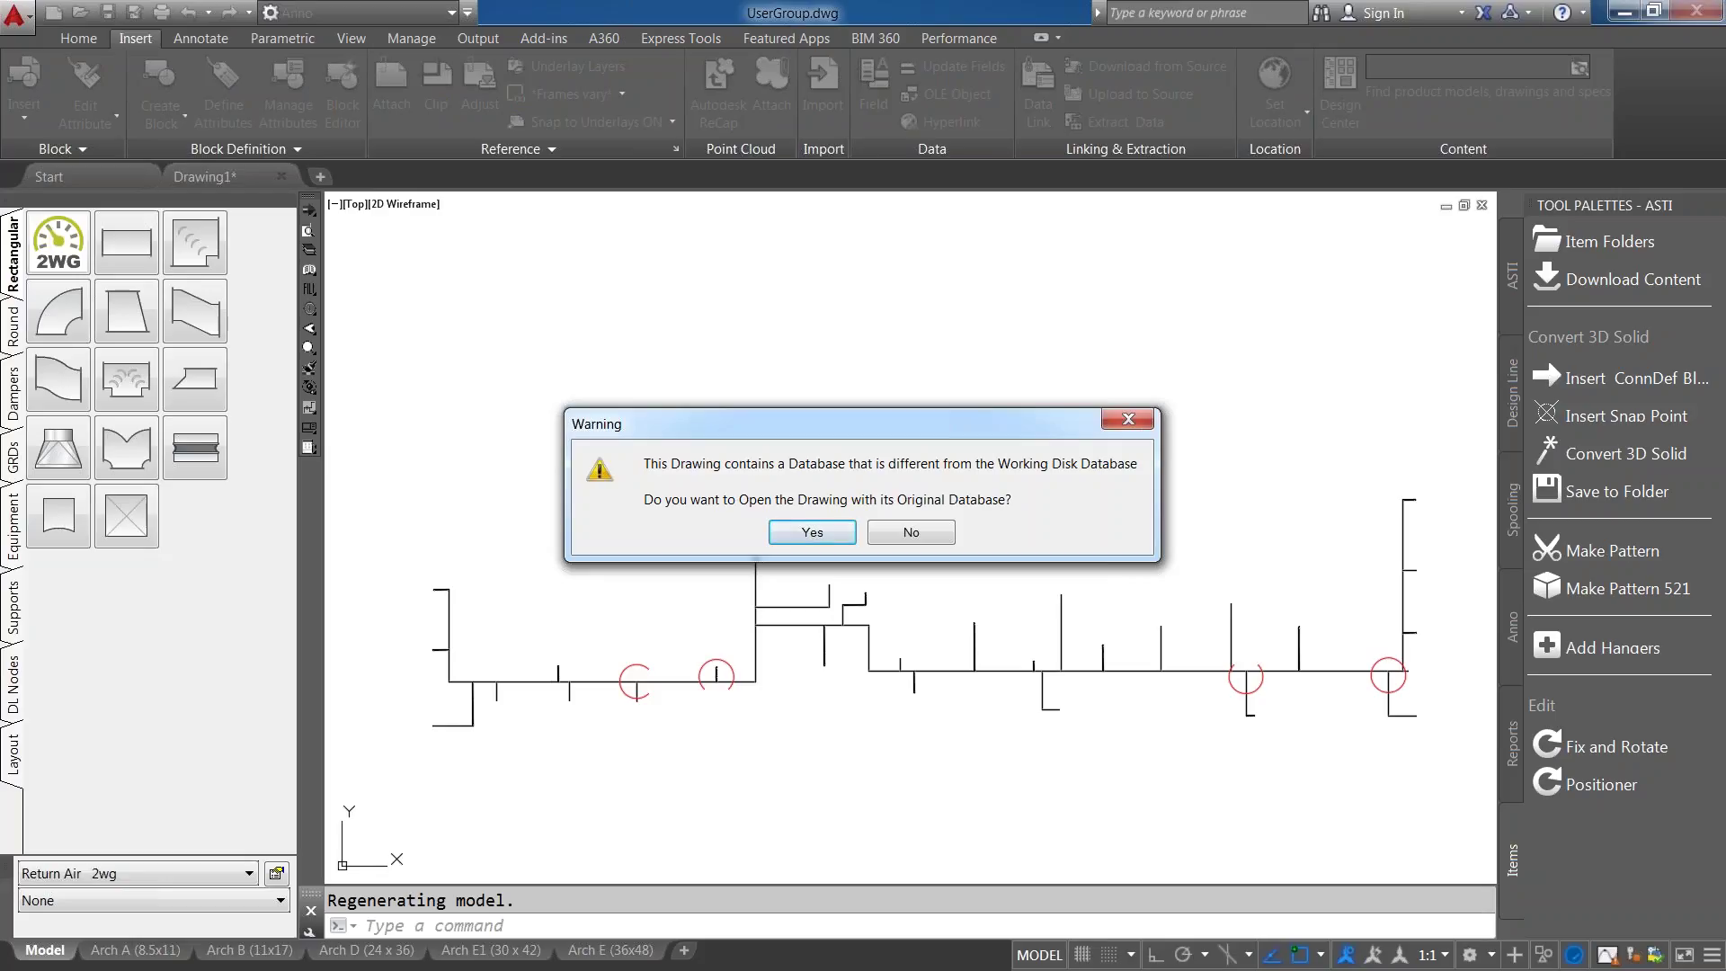
{"action": "left_click", "coordinate": [911, 533]}
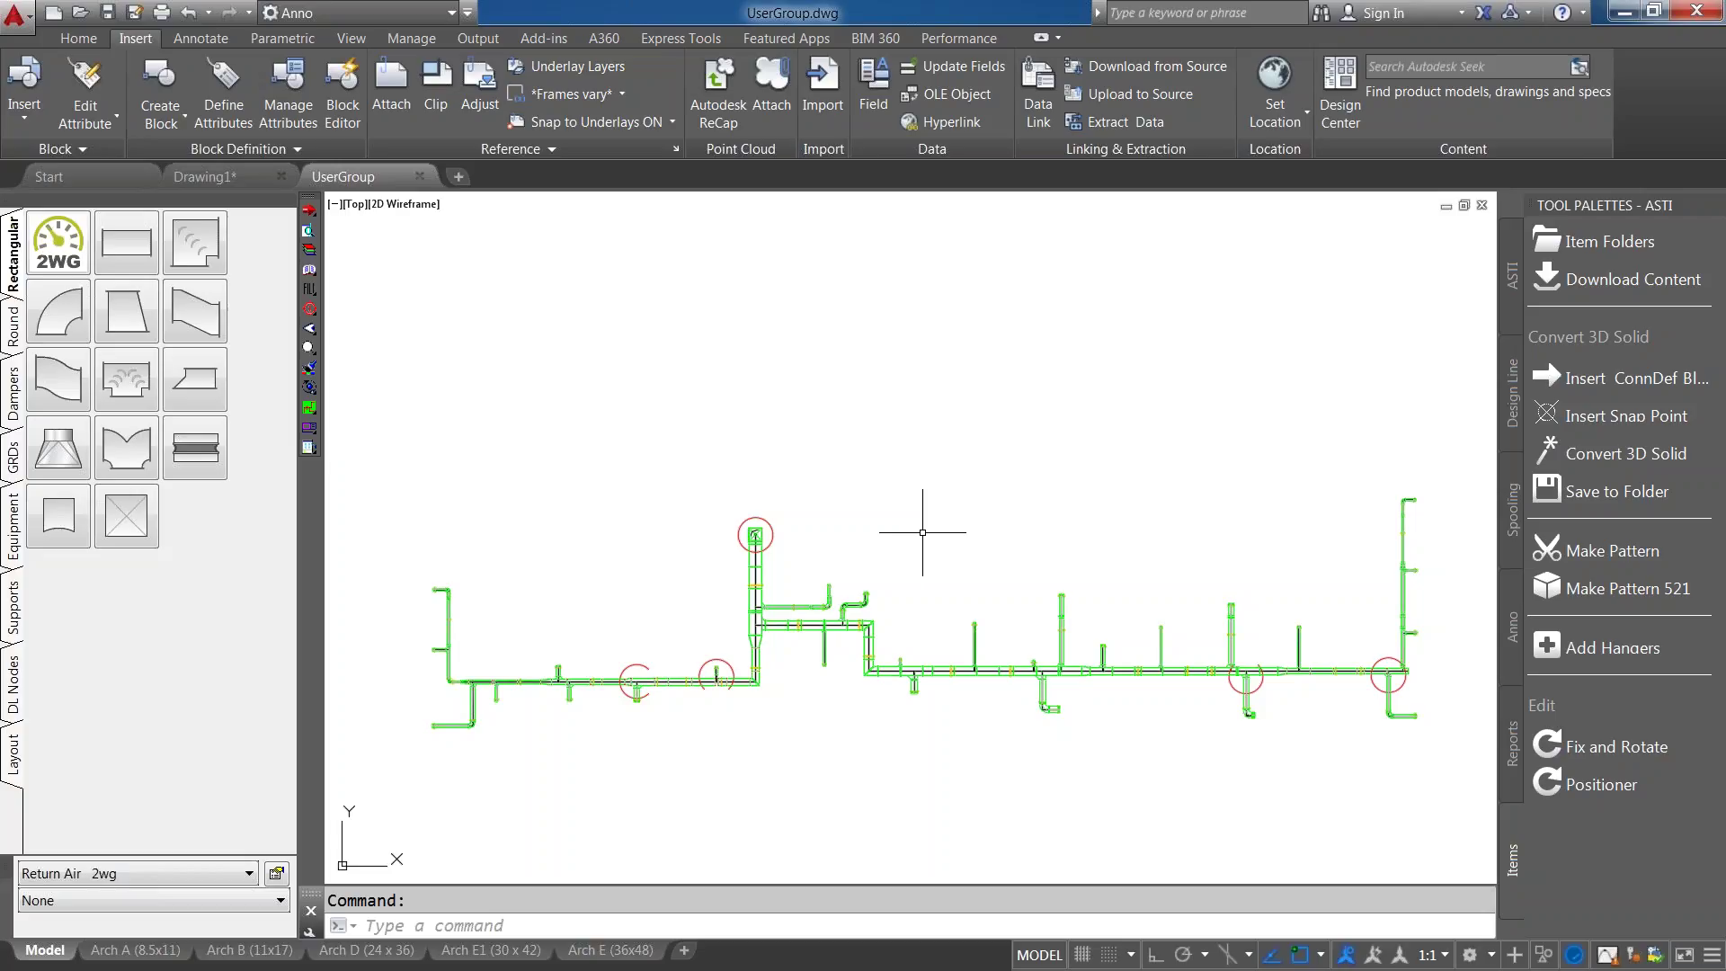
Expand the ADSK - HVAC group in the service list to inspect the services brought in with the drawing.
{"action": "left_click", "coordinate": [250, 876]}
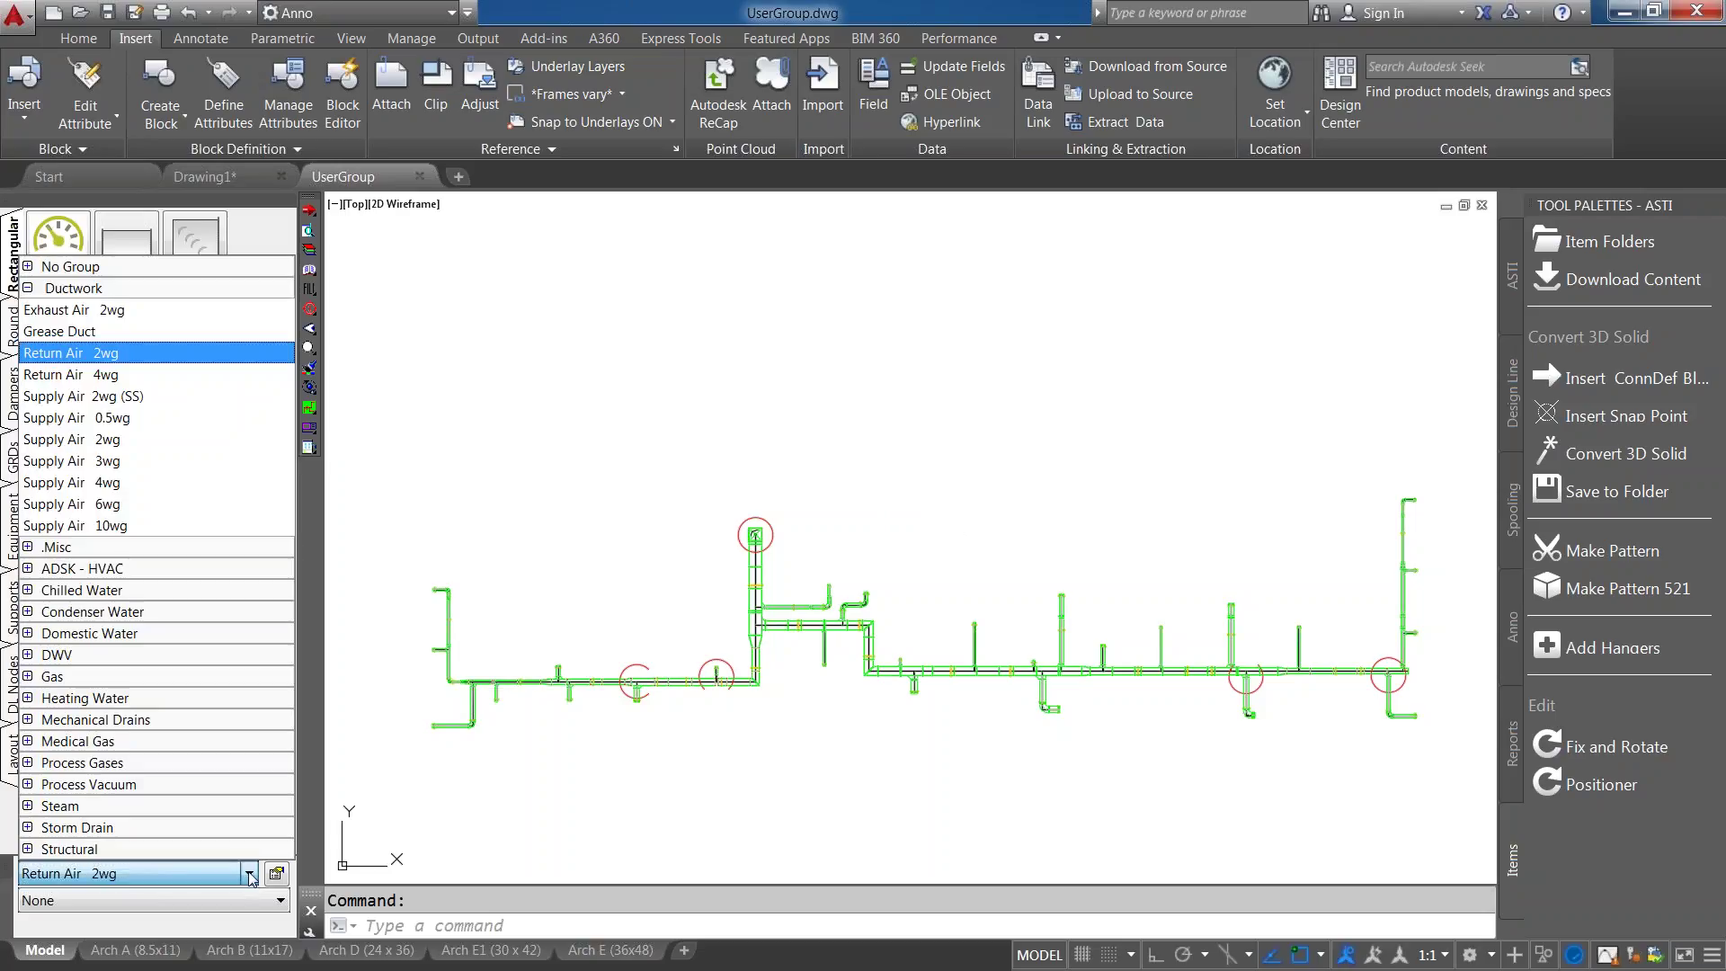
{"action": "left_click", "coordinate": [252, 568]}
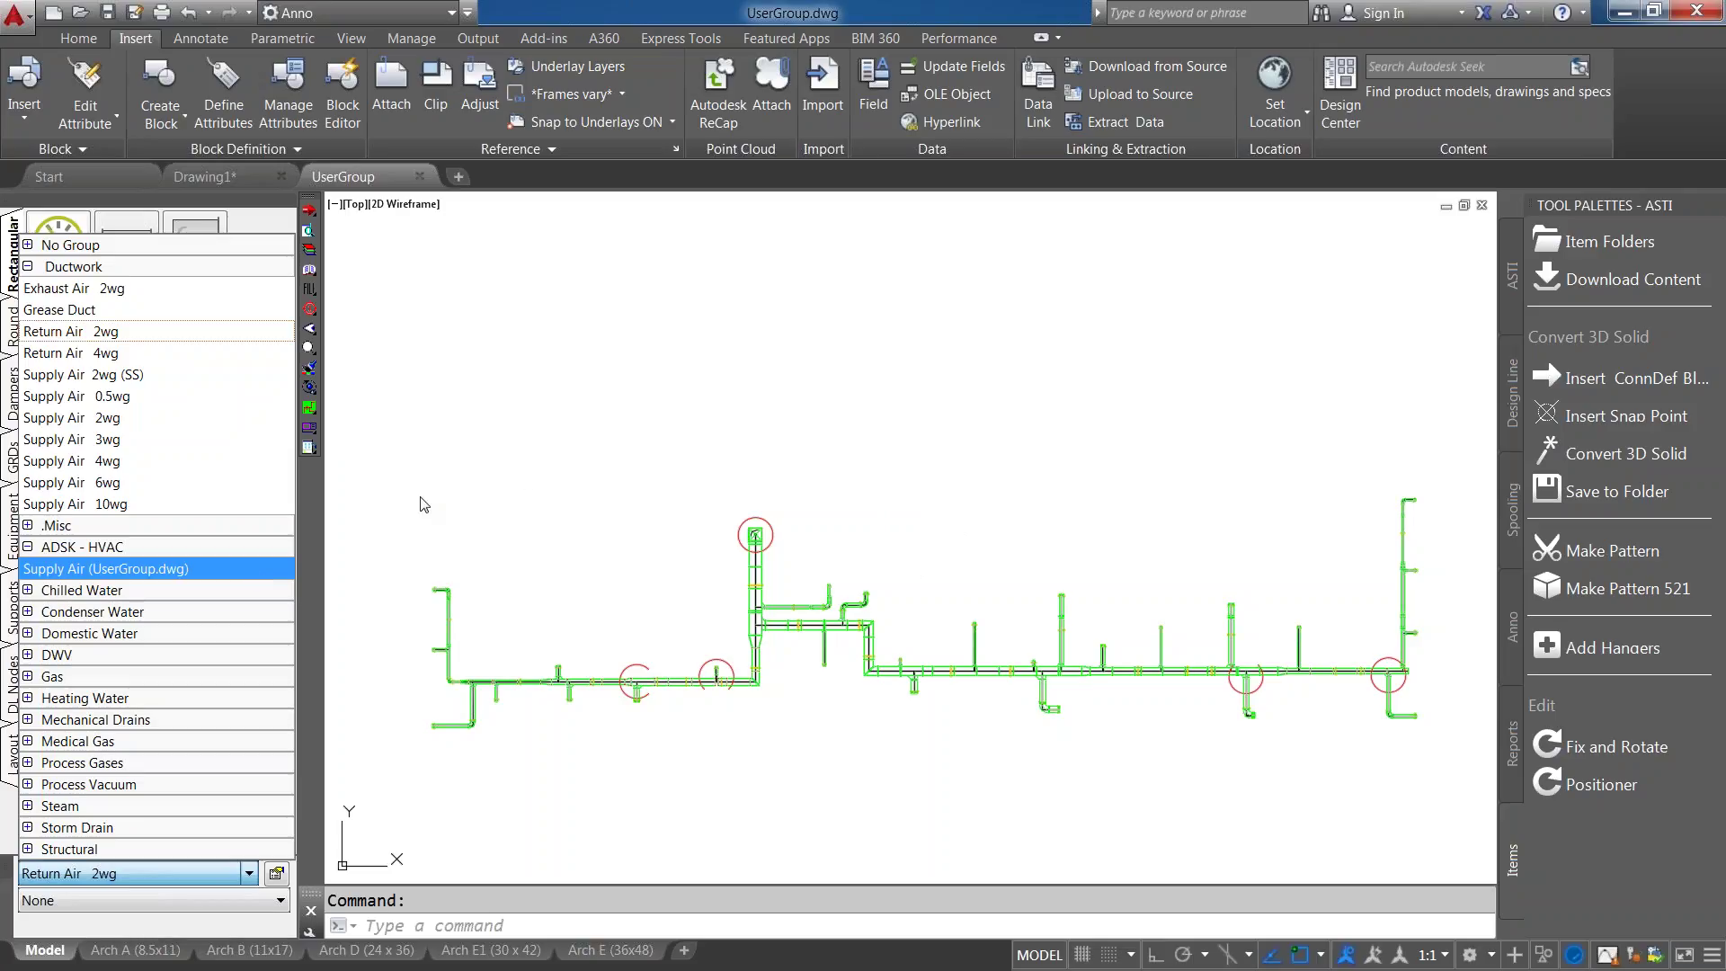
{"action": "left_click", "coordinate": [533, 481]}
Close UserGroup.dwg and check the ADSK - HVAC service group from Drawing1.
{"action": "left_click", "coordinate": [419, 177]}
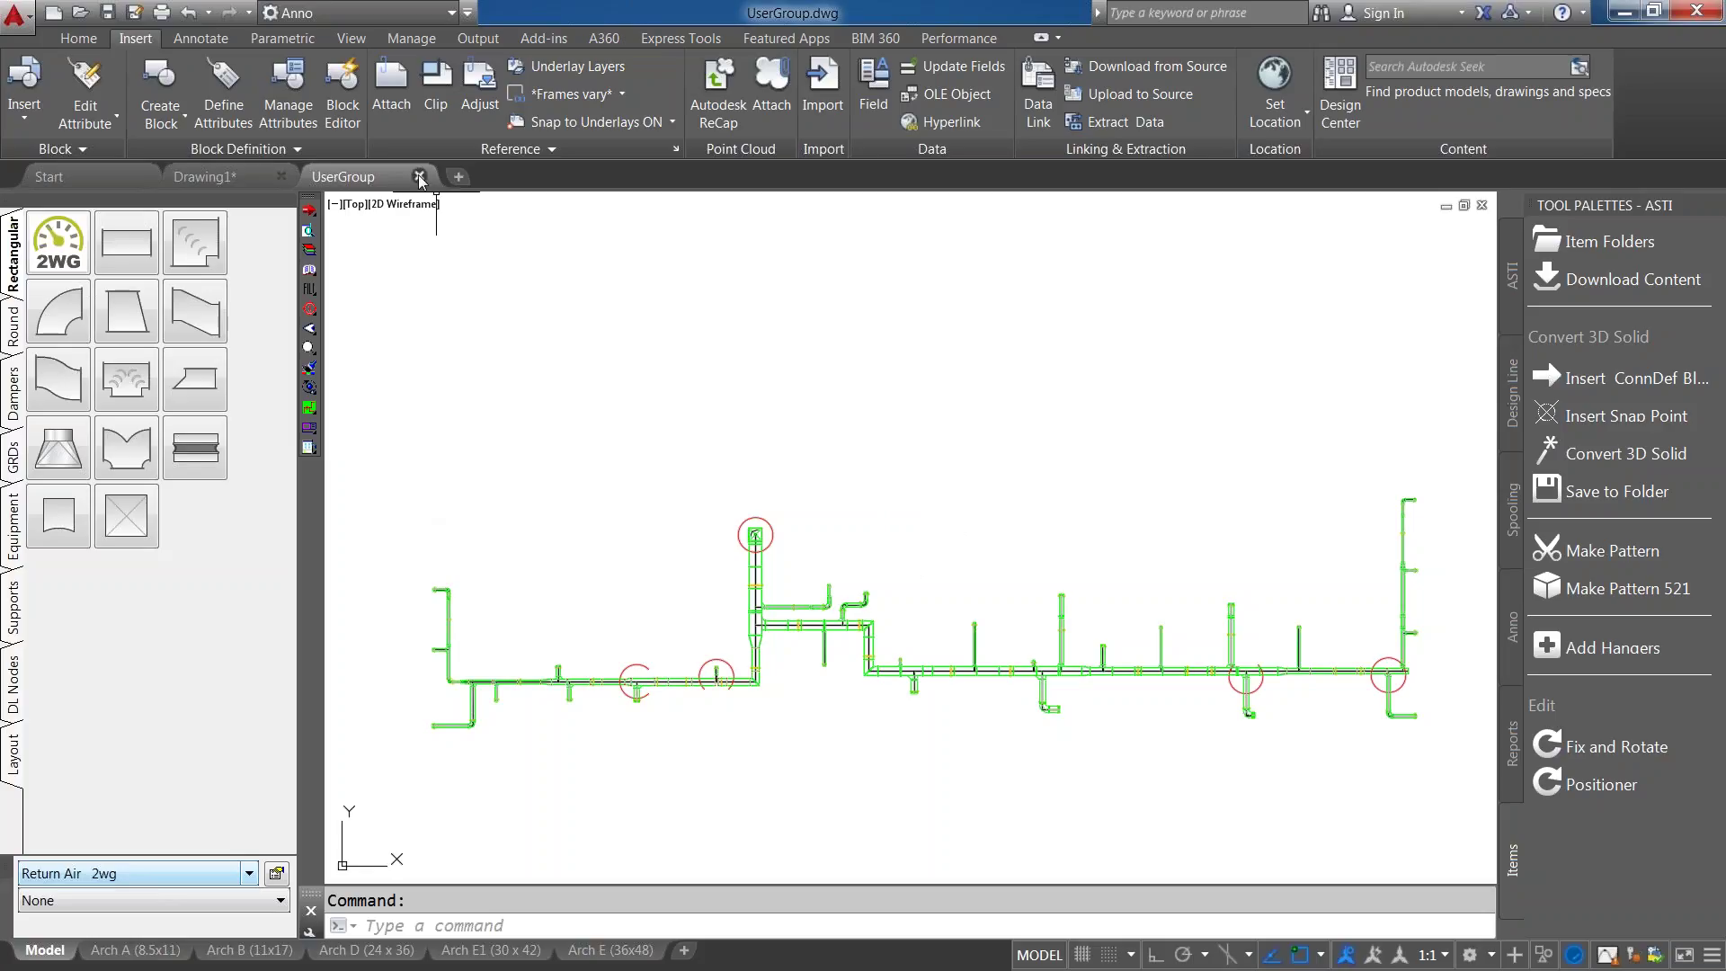
{"action": "left_click", "coordinate": [143, 869]}
{"action": "left_click", "coordinate": [28, 569]}
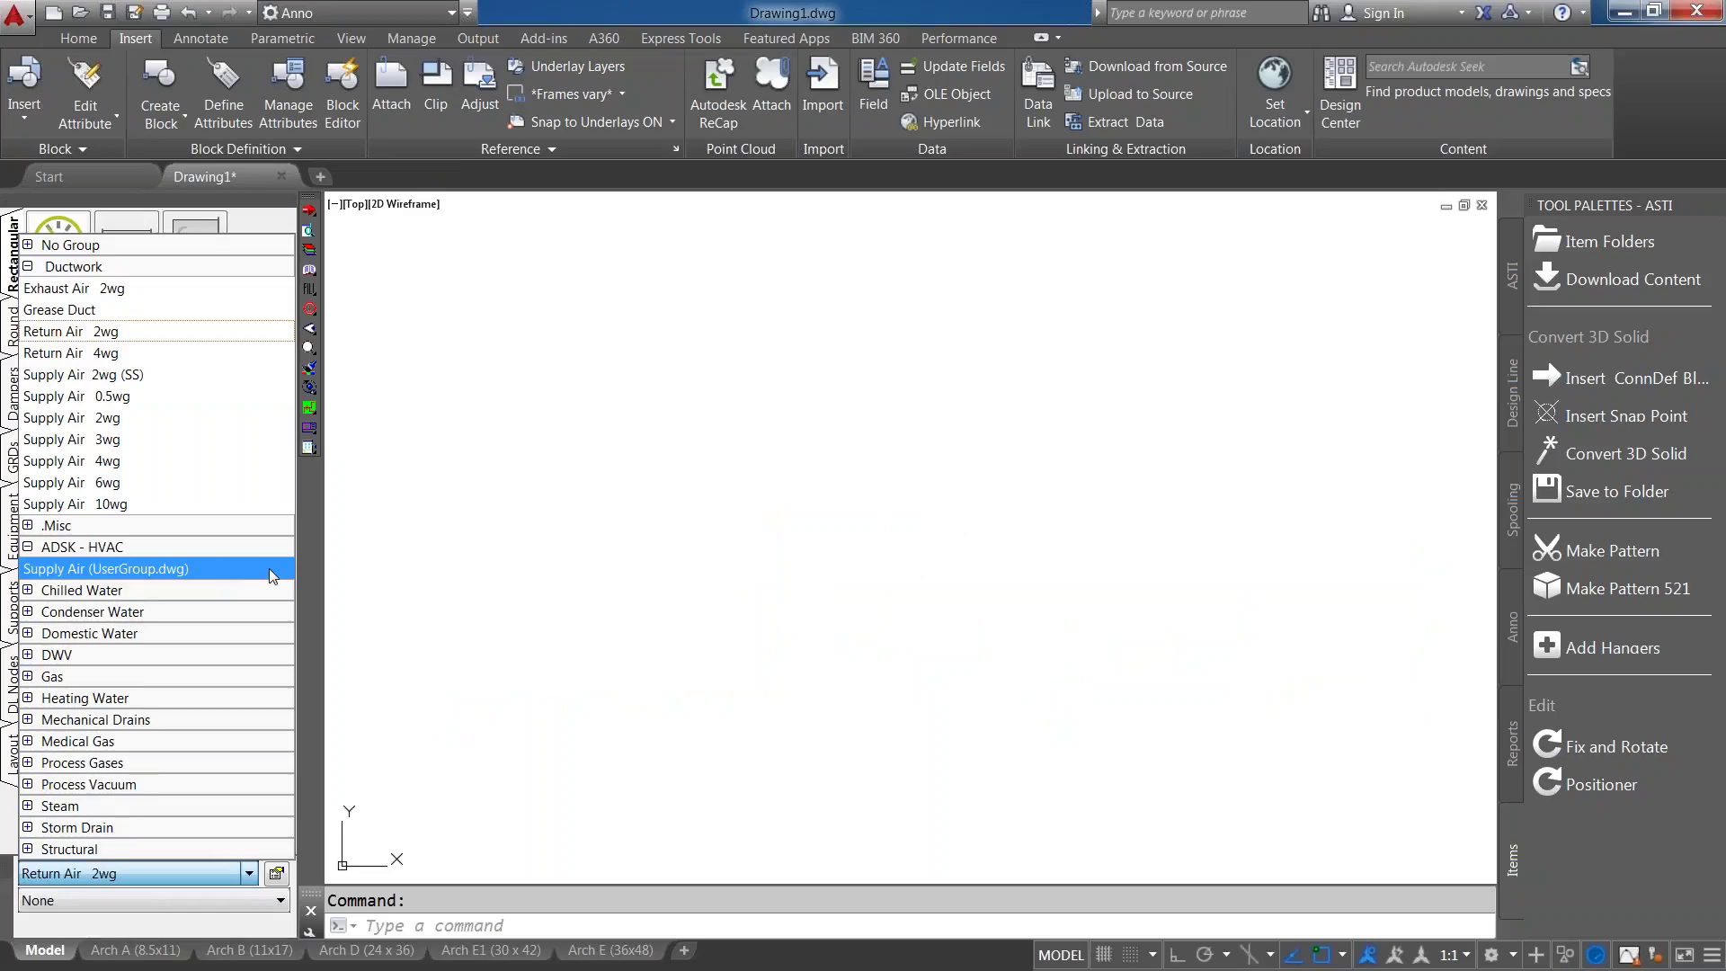
{"action": "left_click", "coordinate": [419, 557]}
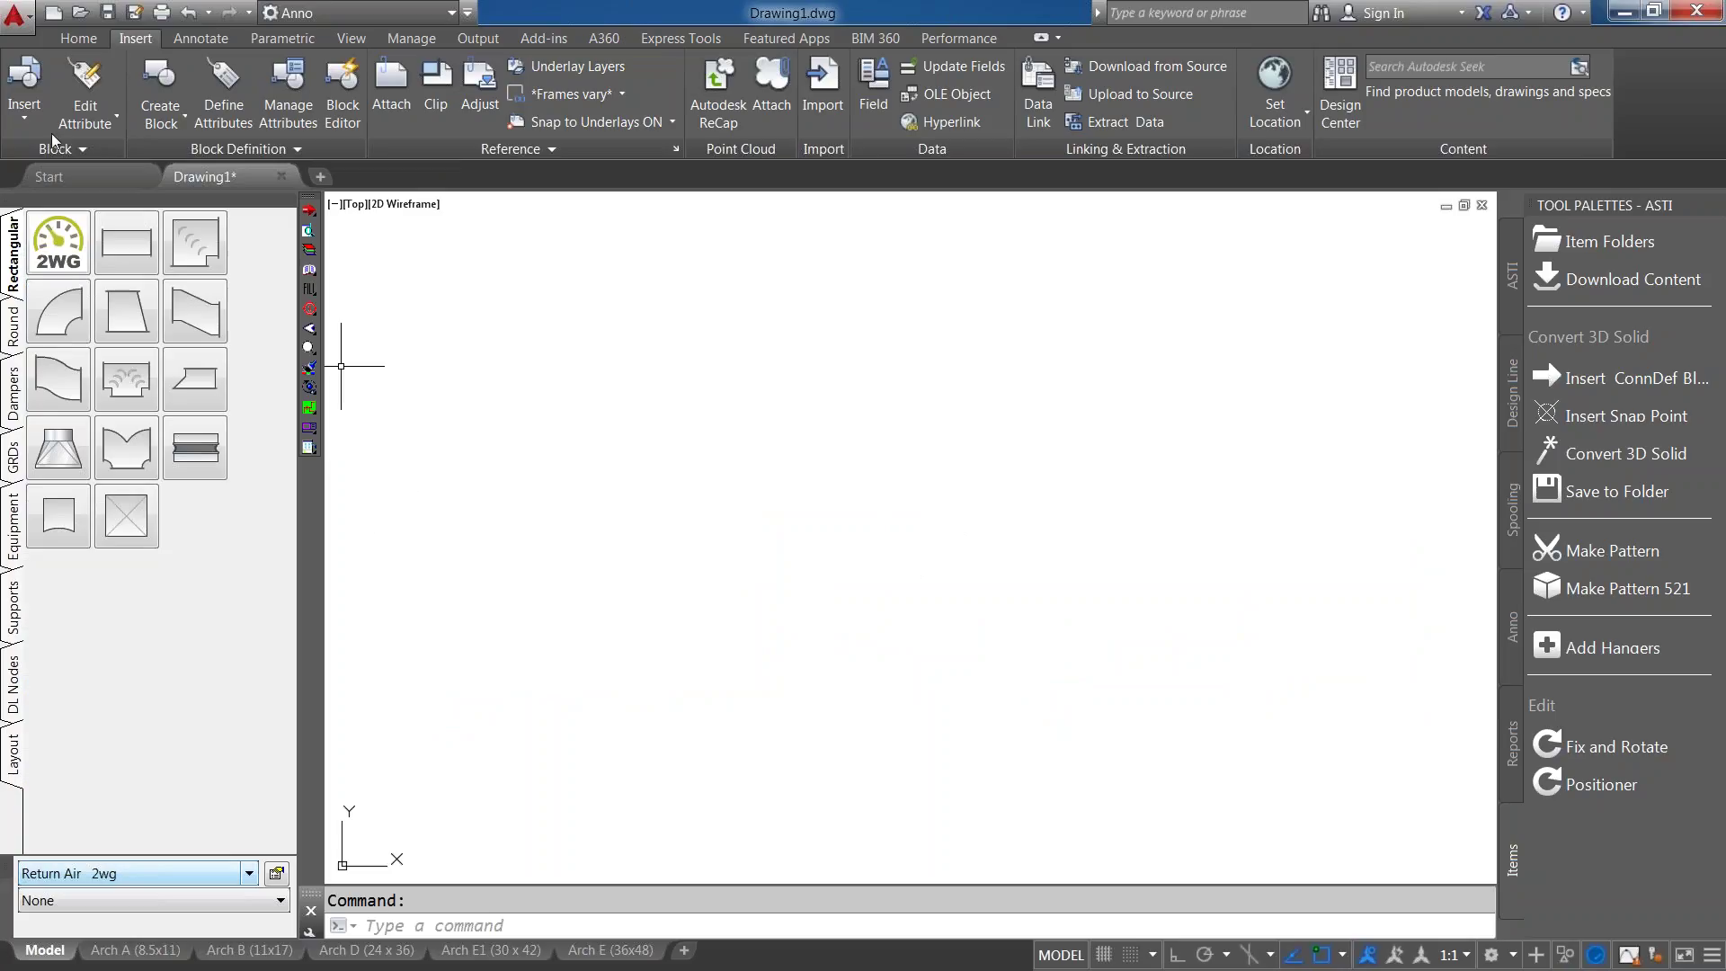
Open UserGroup.dwg with its original database and show the services available in it.
{"action": "left_click", "coordinate": [15, 13]}
{"action": "left_click", "coordinate": [241, 164]}
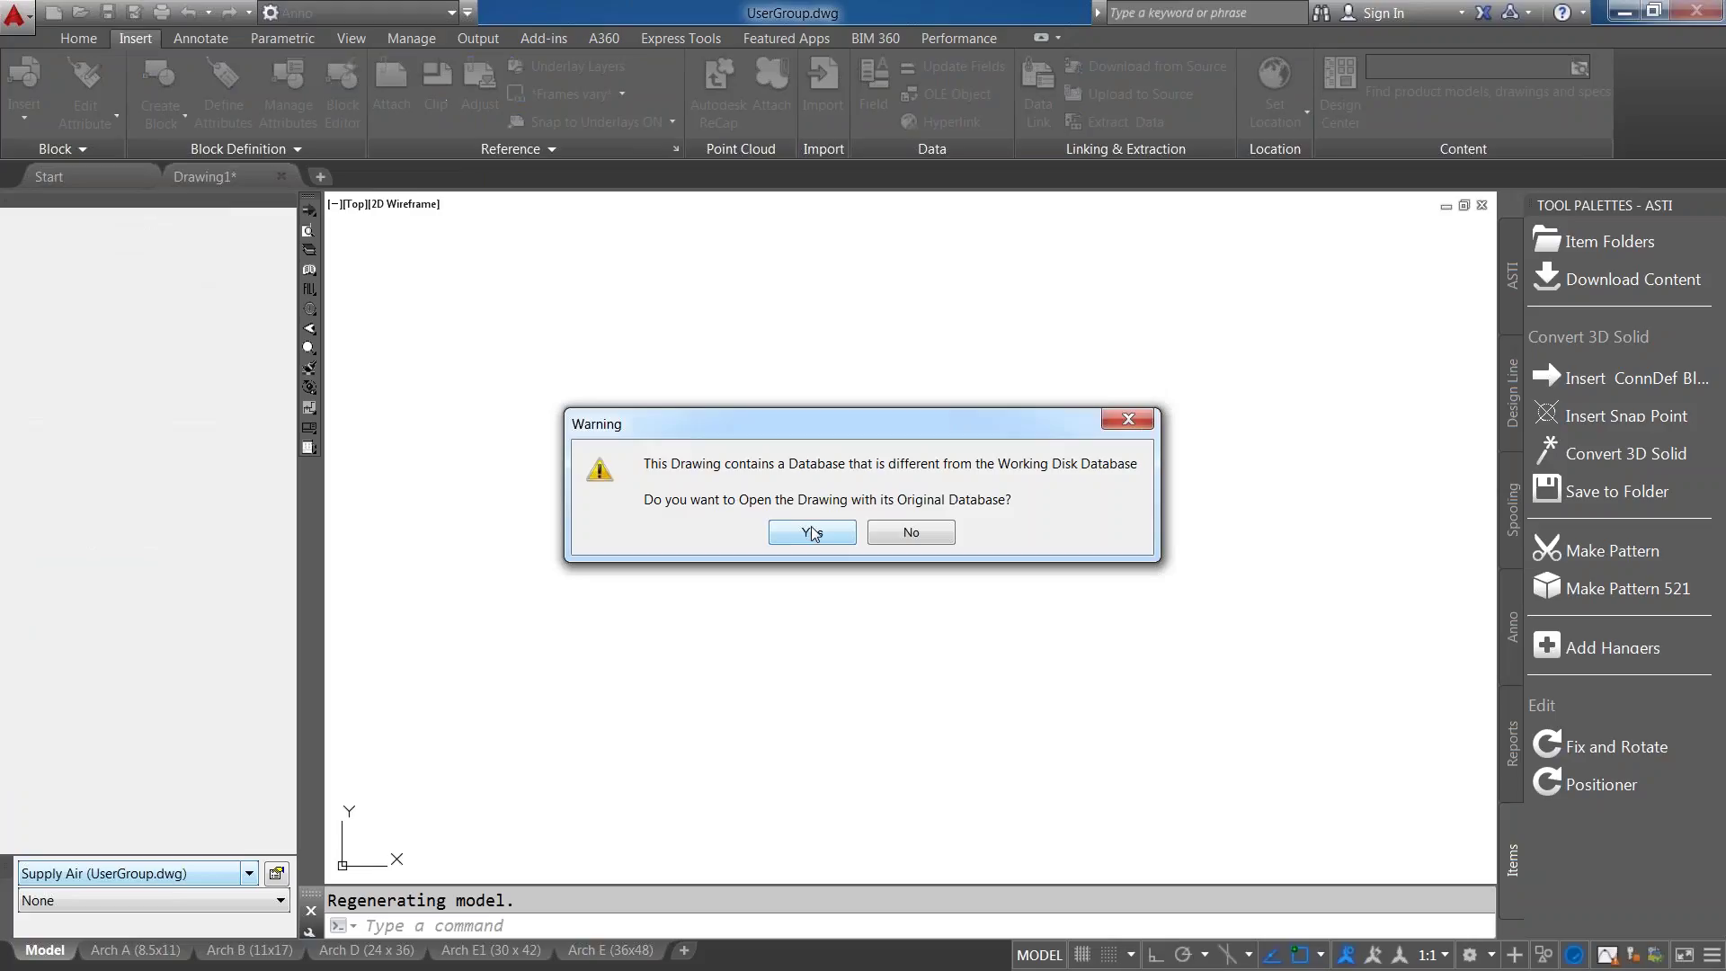
{"action": "left_click", "coordinate": [812, 532]}
{"action": "left_click", "coordinate": [249, 874]}
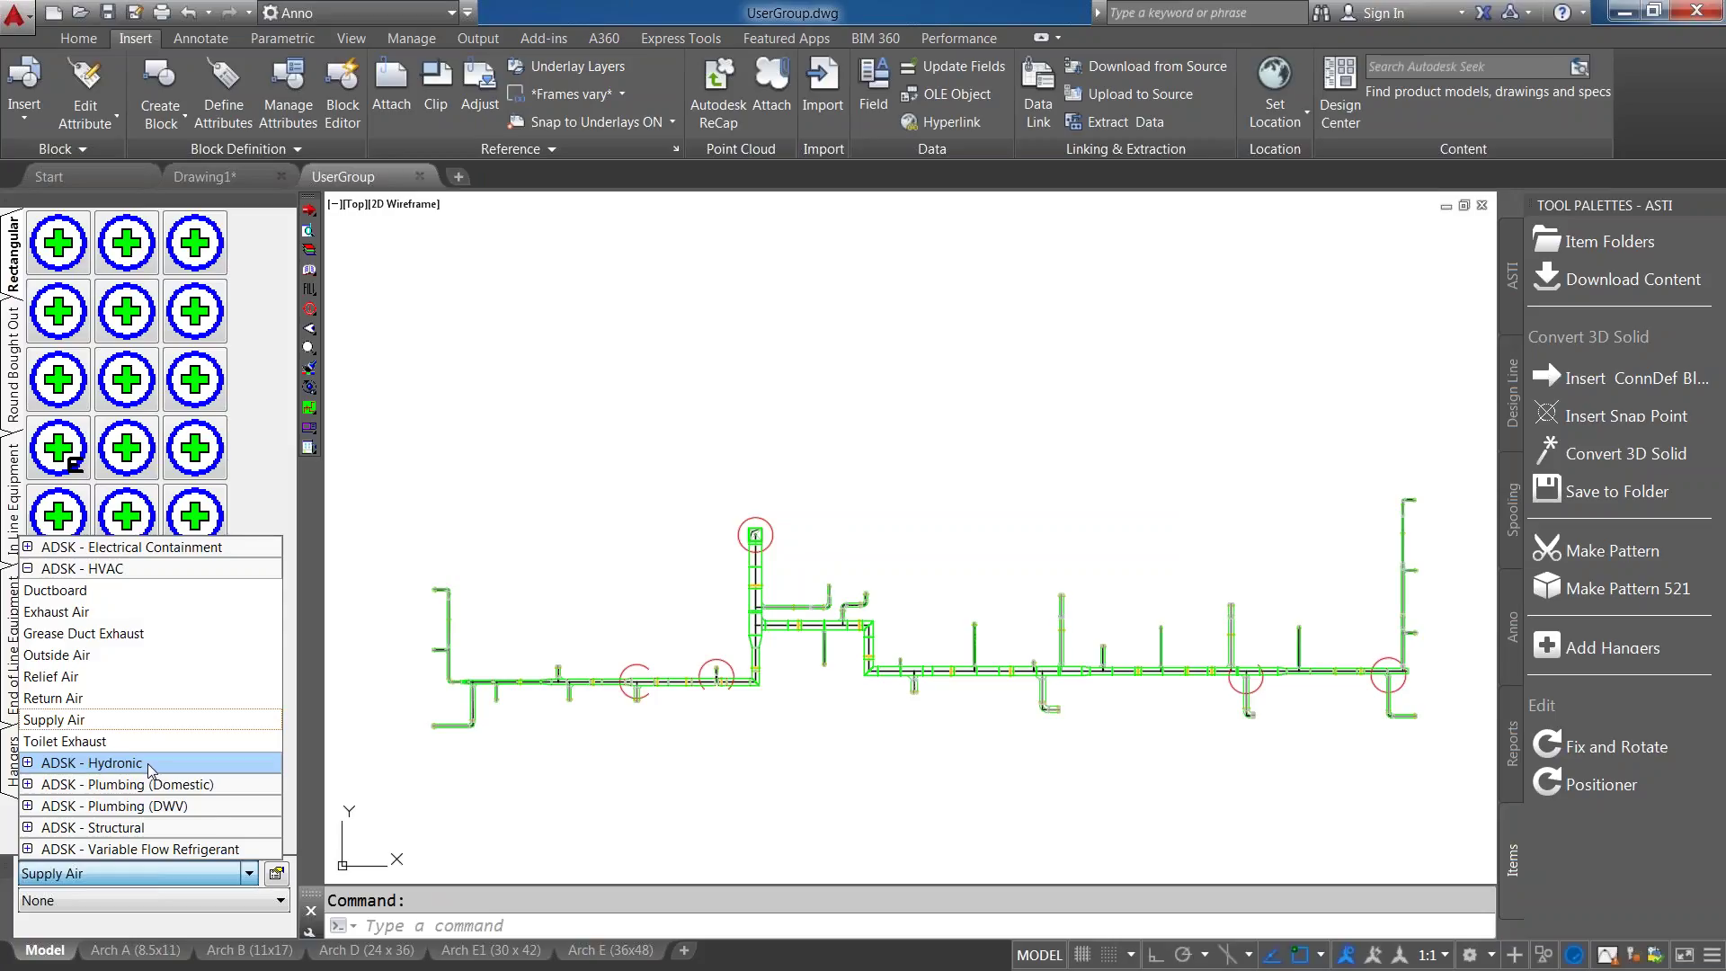
Close UserGroup.dwg and reopen it without its original database.
{"action": "left_click", "coordinate": [419, 176]}
{"action": "left_click", "coordinate": [419, 176]}
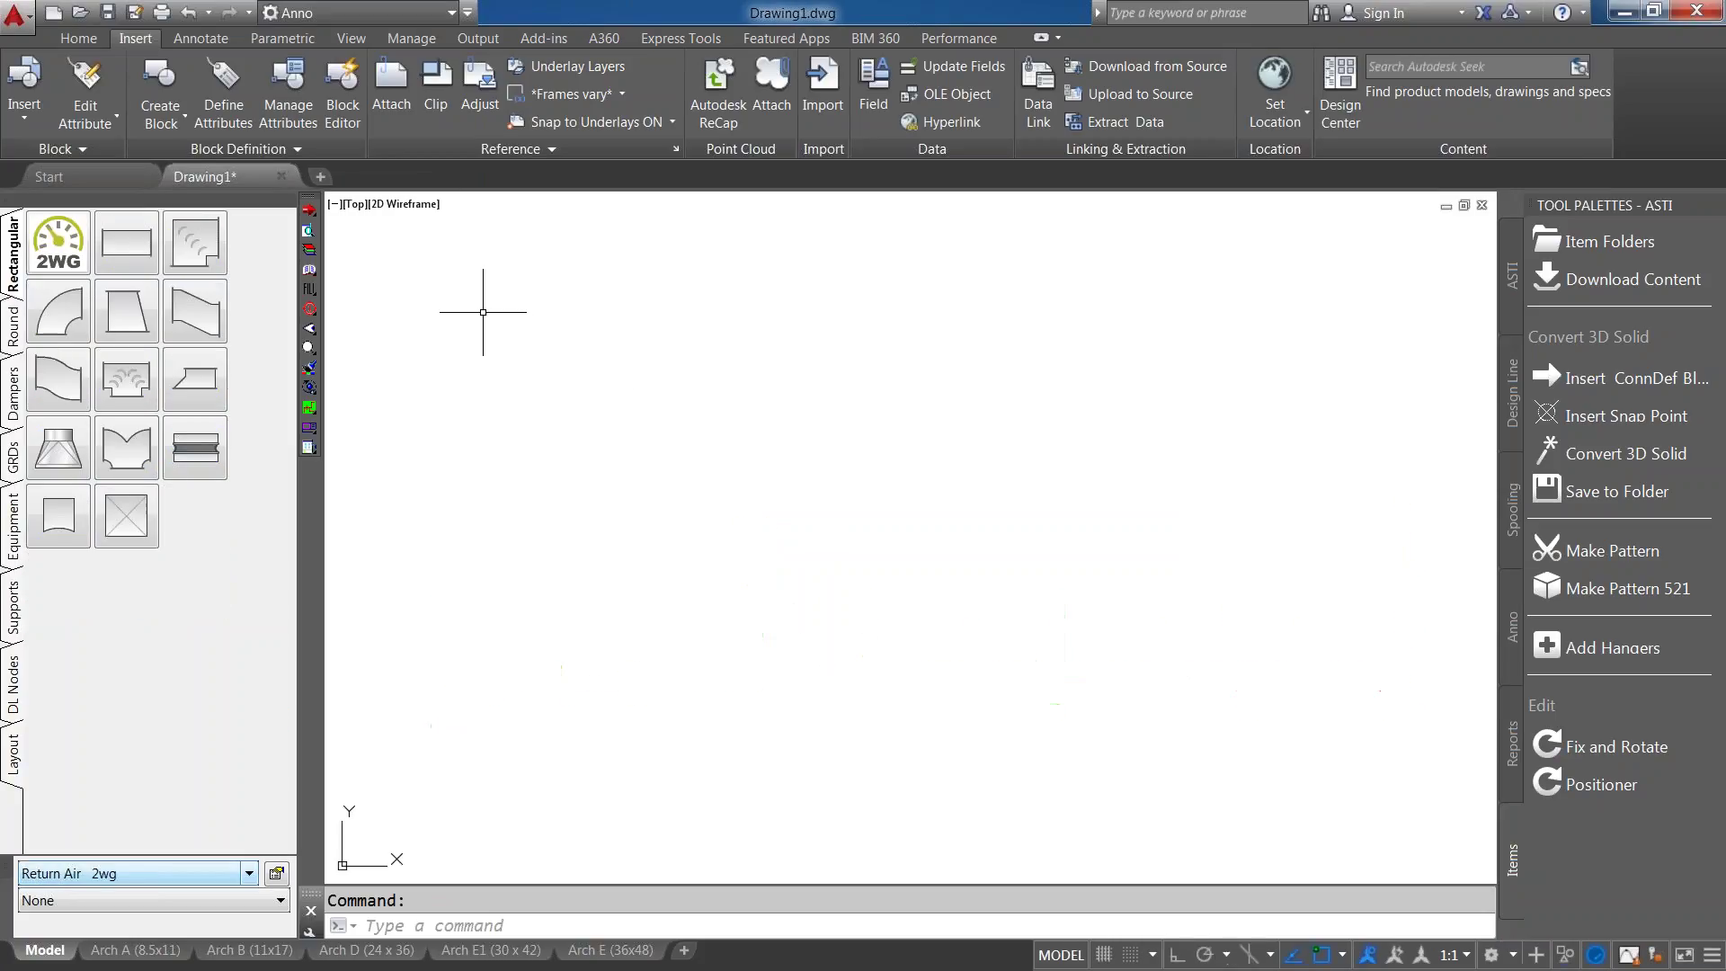
{"action": "left_click", "coordinate": [16, 15]}
{"action": "left_click", "coordinate": [198, 163]}
{"action": "left_click", "coordinate": [911, 532]}
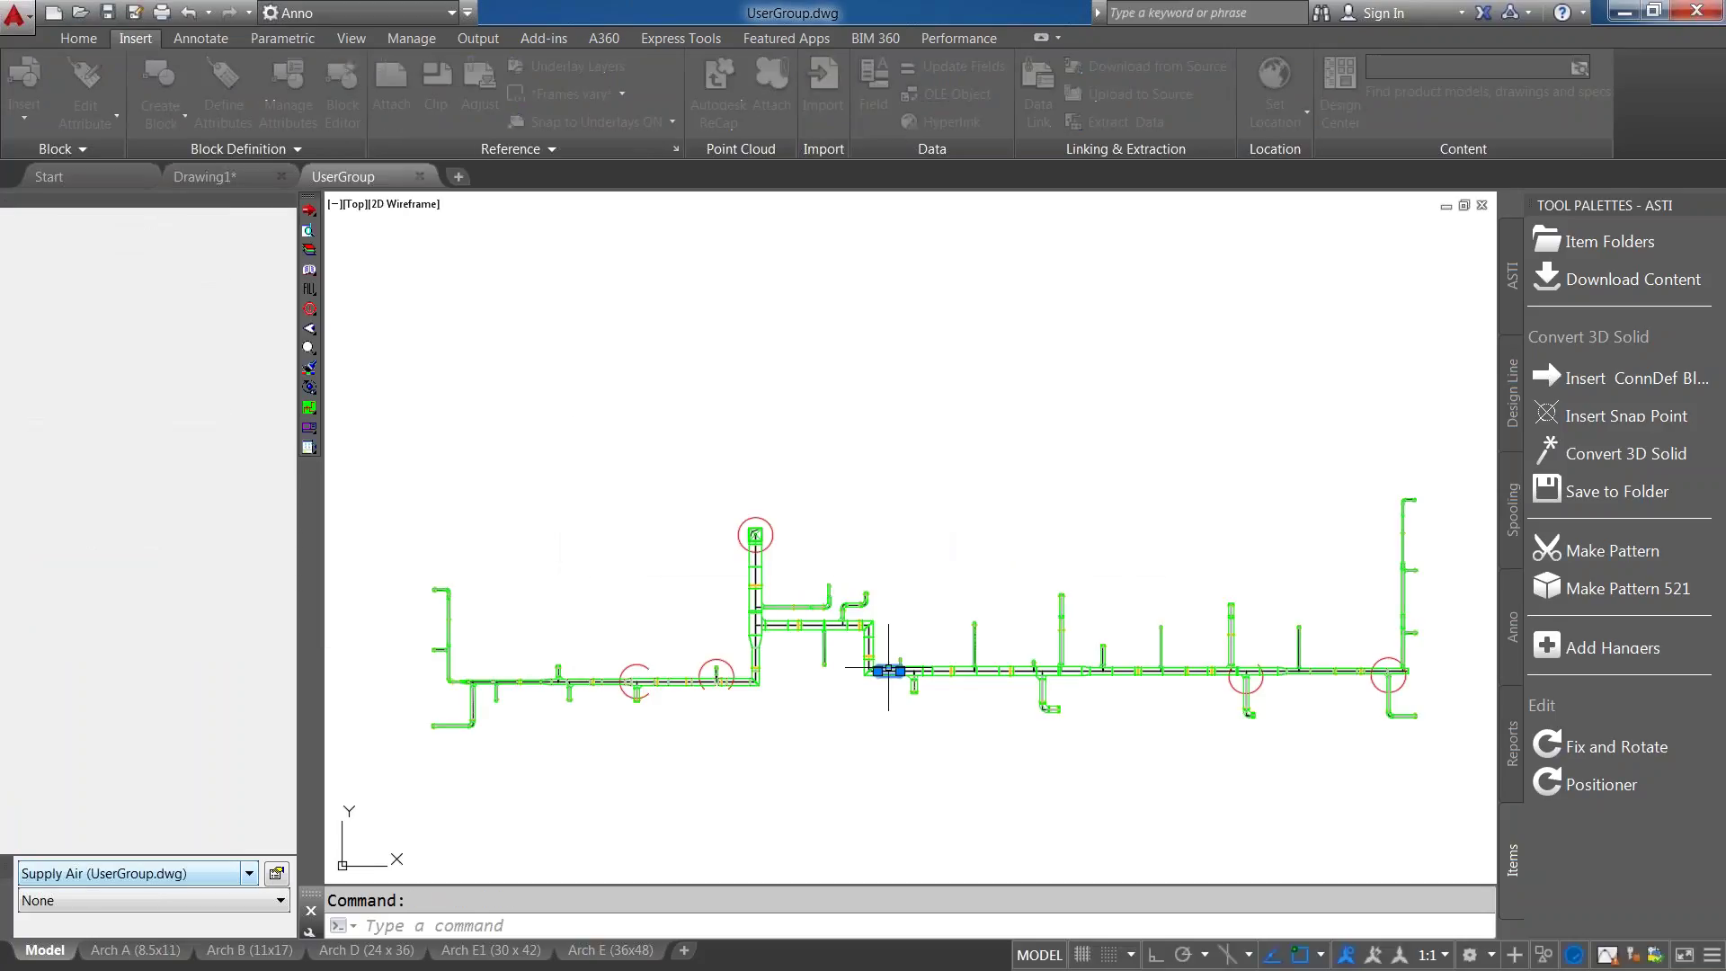
Review the straight duct's connector, seam and item properties, cancel the dialog, and close UserGroup.dwg.
{"action": "double_click", "coordinate": [889, 669]}
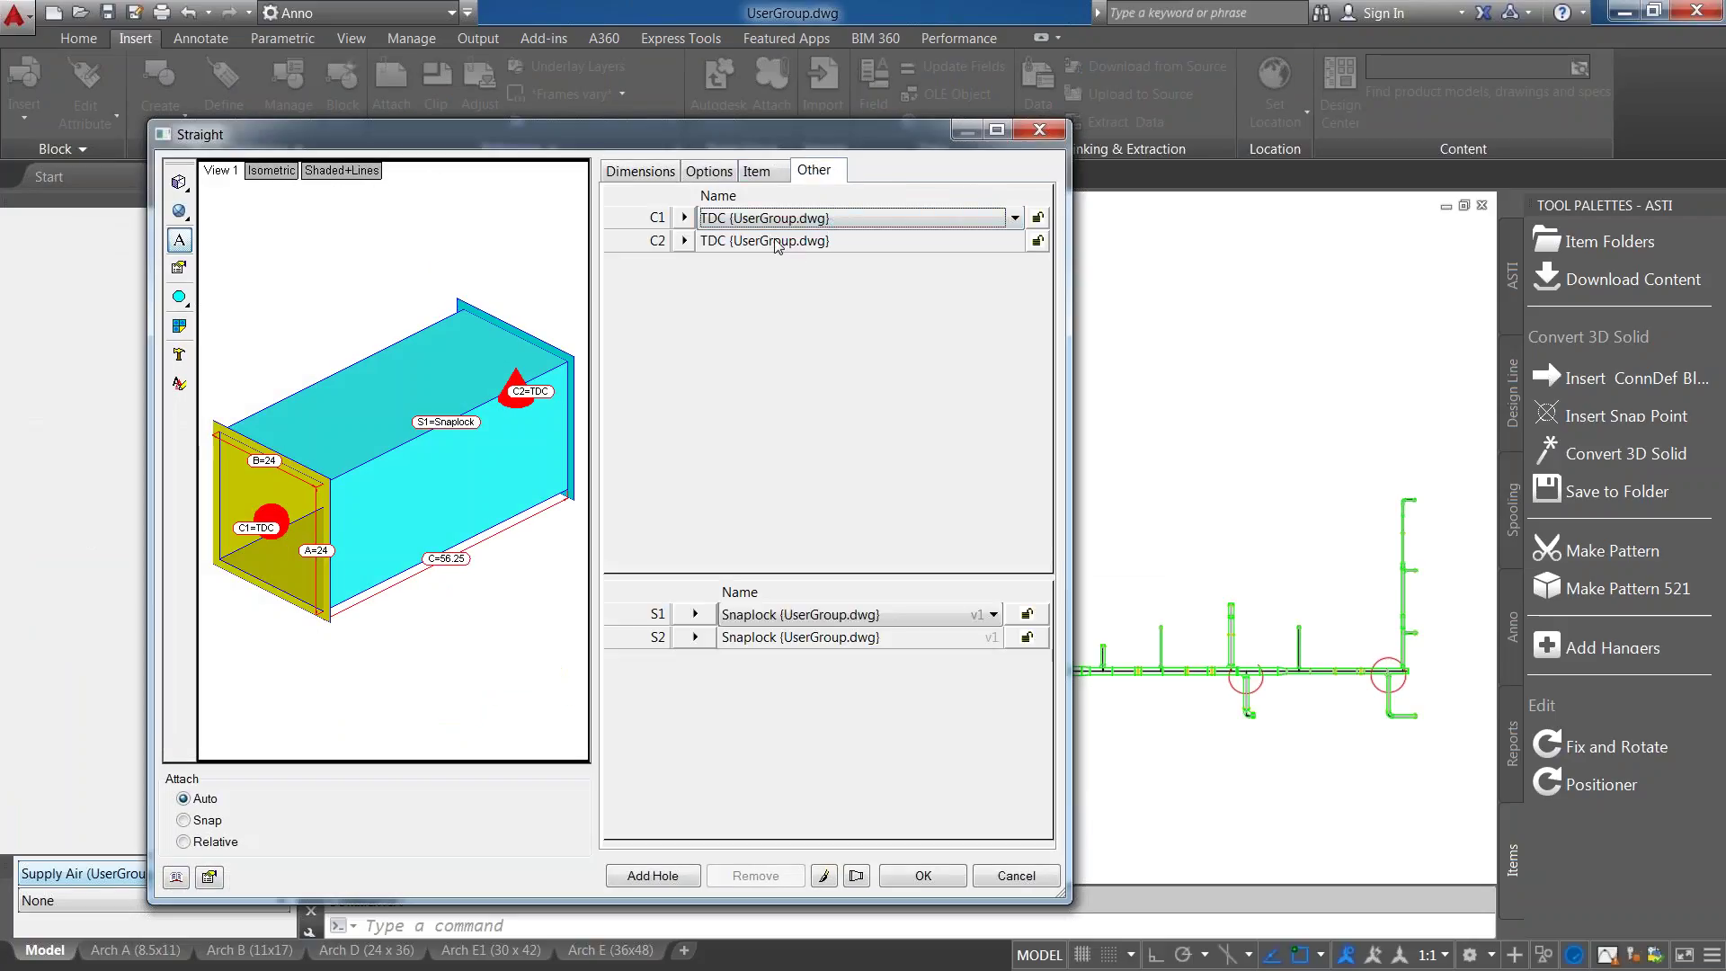
{"action": "left_click", "coordinate": [753, 179]}
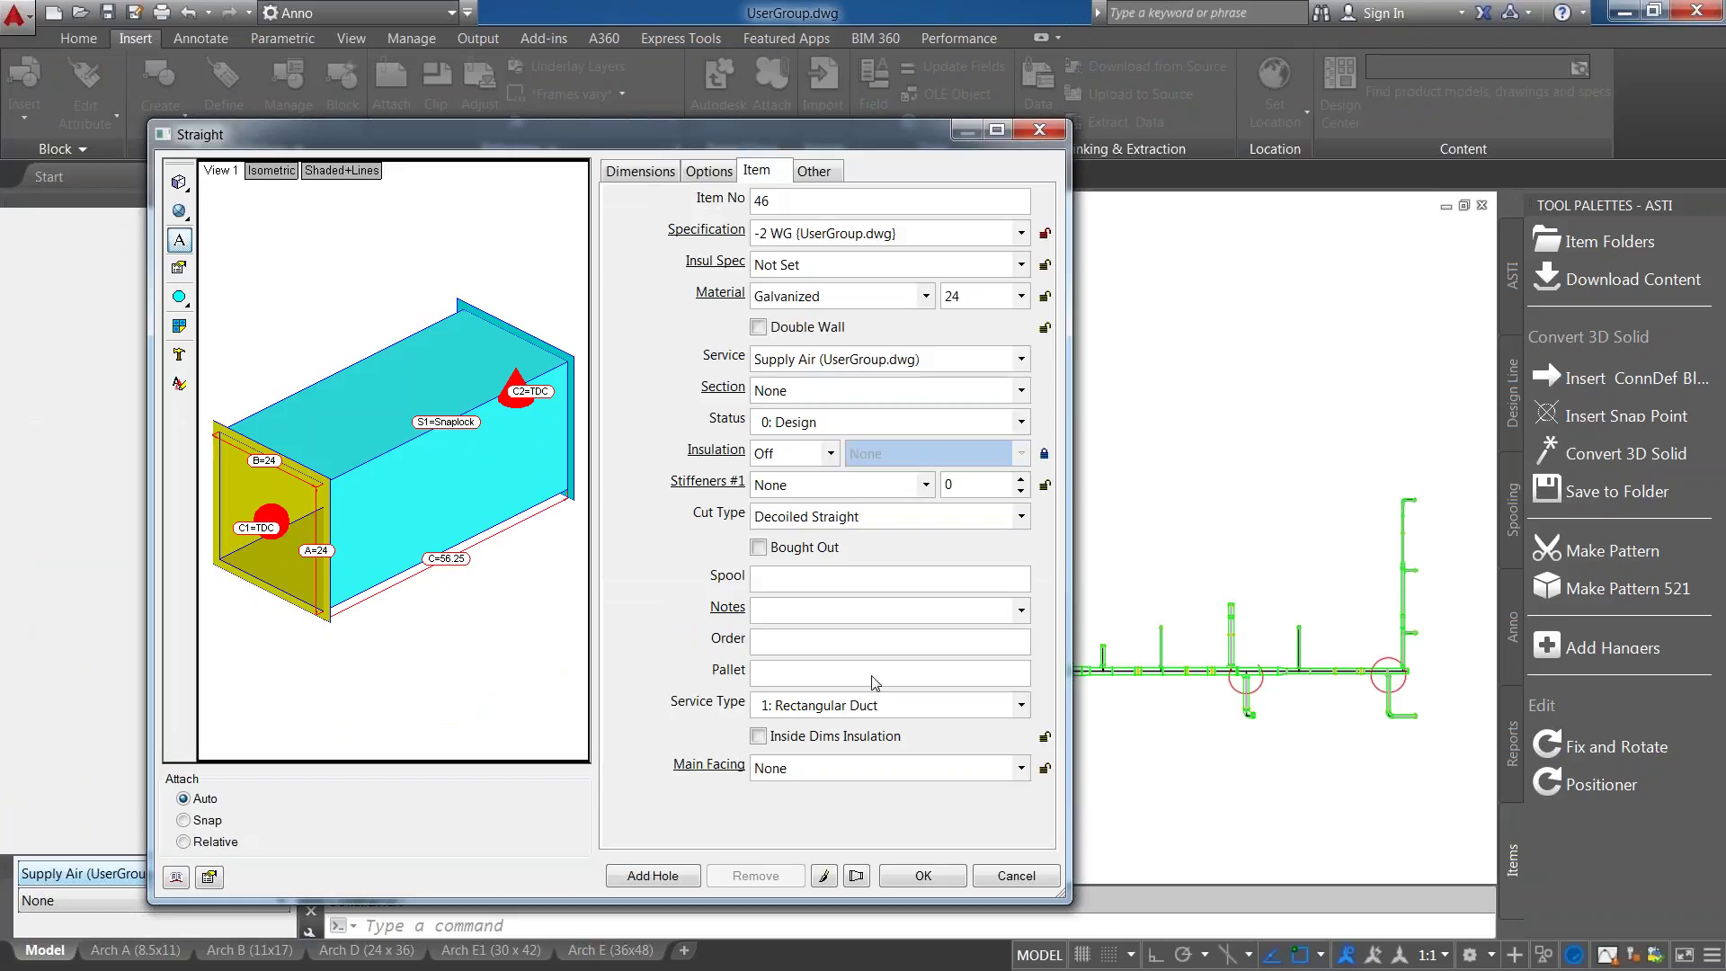
{"action": "left_click", "coordinate": [1014, 876]}
{"action": "left_click", "coordinate": [928, 545]}
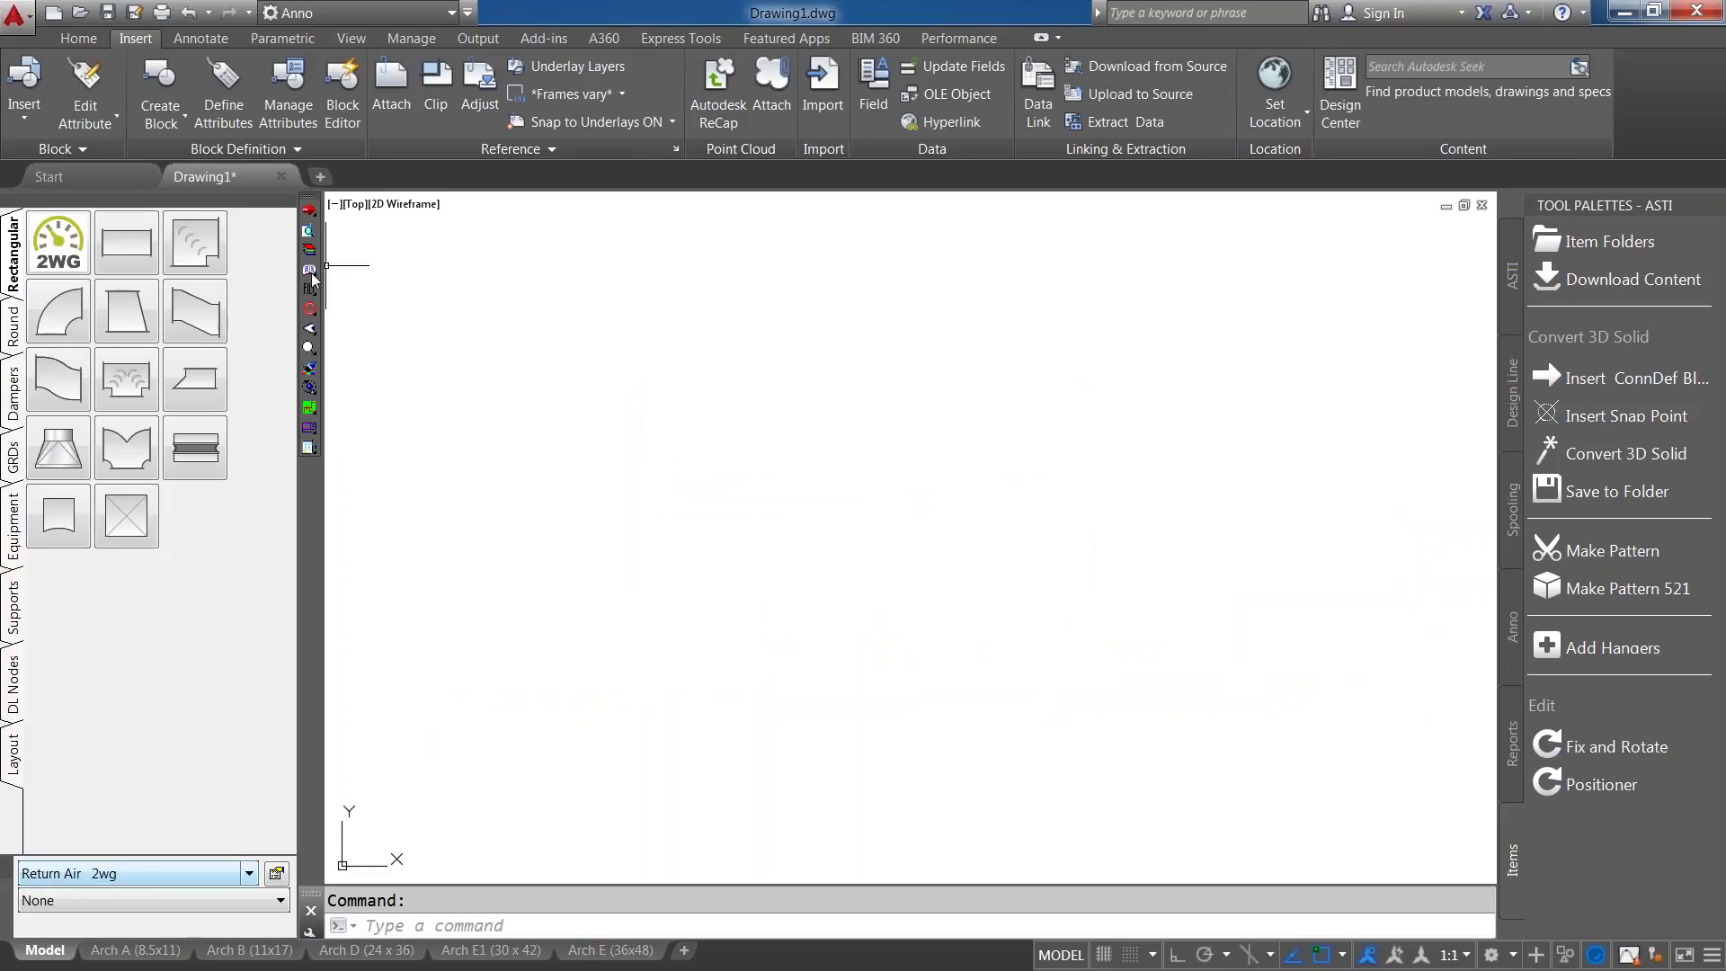
Purge the data added by Full Face Non-Asbestos Gasket 150.ITM and UserGroup.dwg in Manage Database.
{"action": "left_click_drag", "start_coordinate": [312, 272], "coordinate": [352, 268]}
{"action": "left_click", "coordinate": [353, 269]}
{"action": "left_click", "coordinate": [894, 518]}
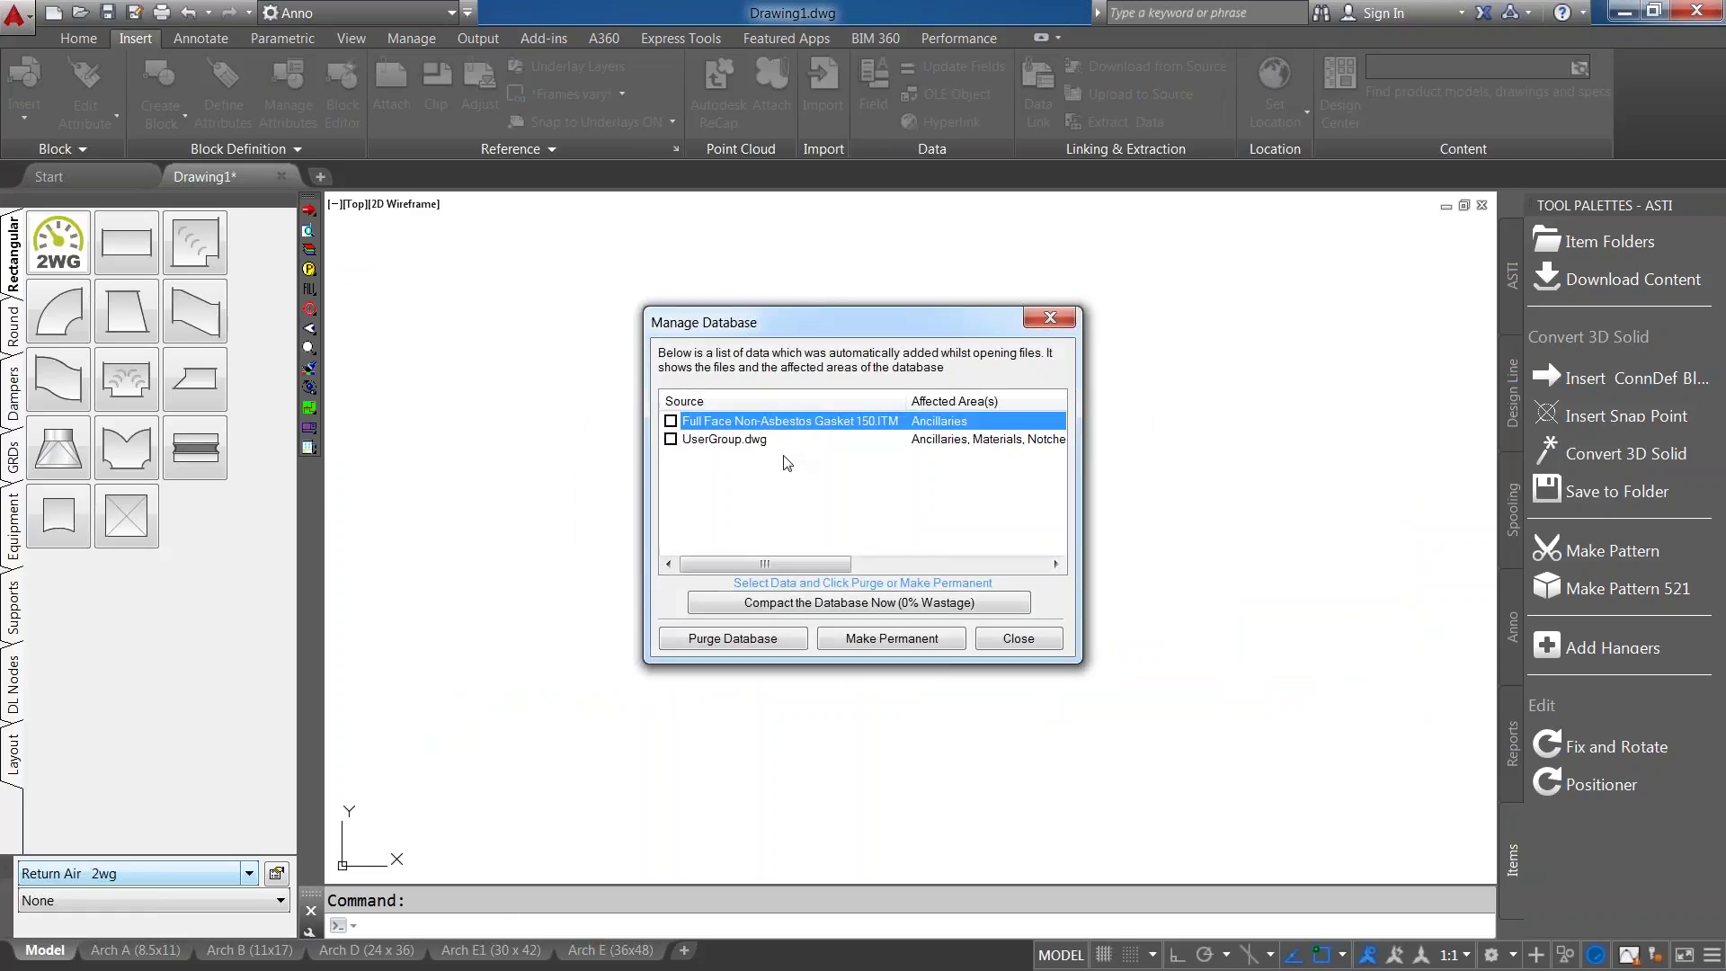
{"action": "left_click", "coordinate": [671, 421]}
{"action": "left_click", "coordinate": [670, 438]}
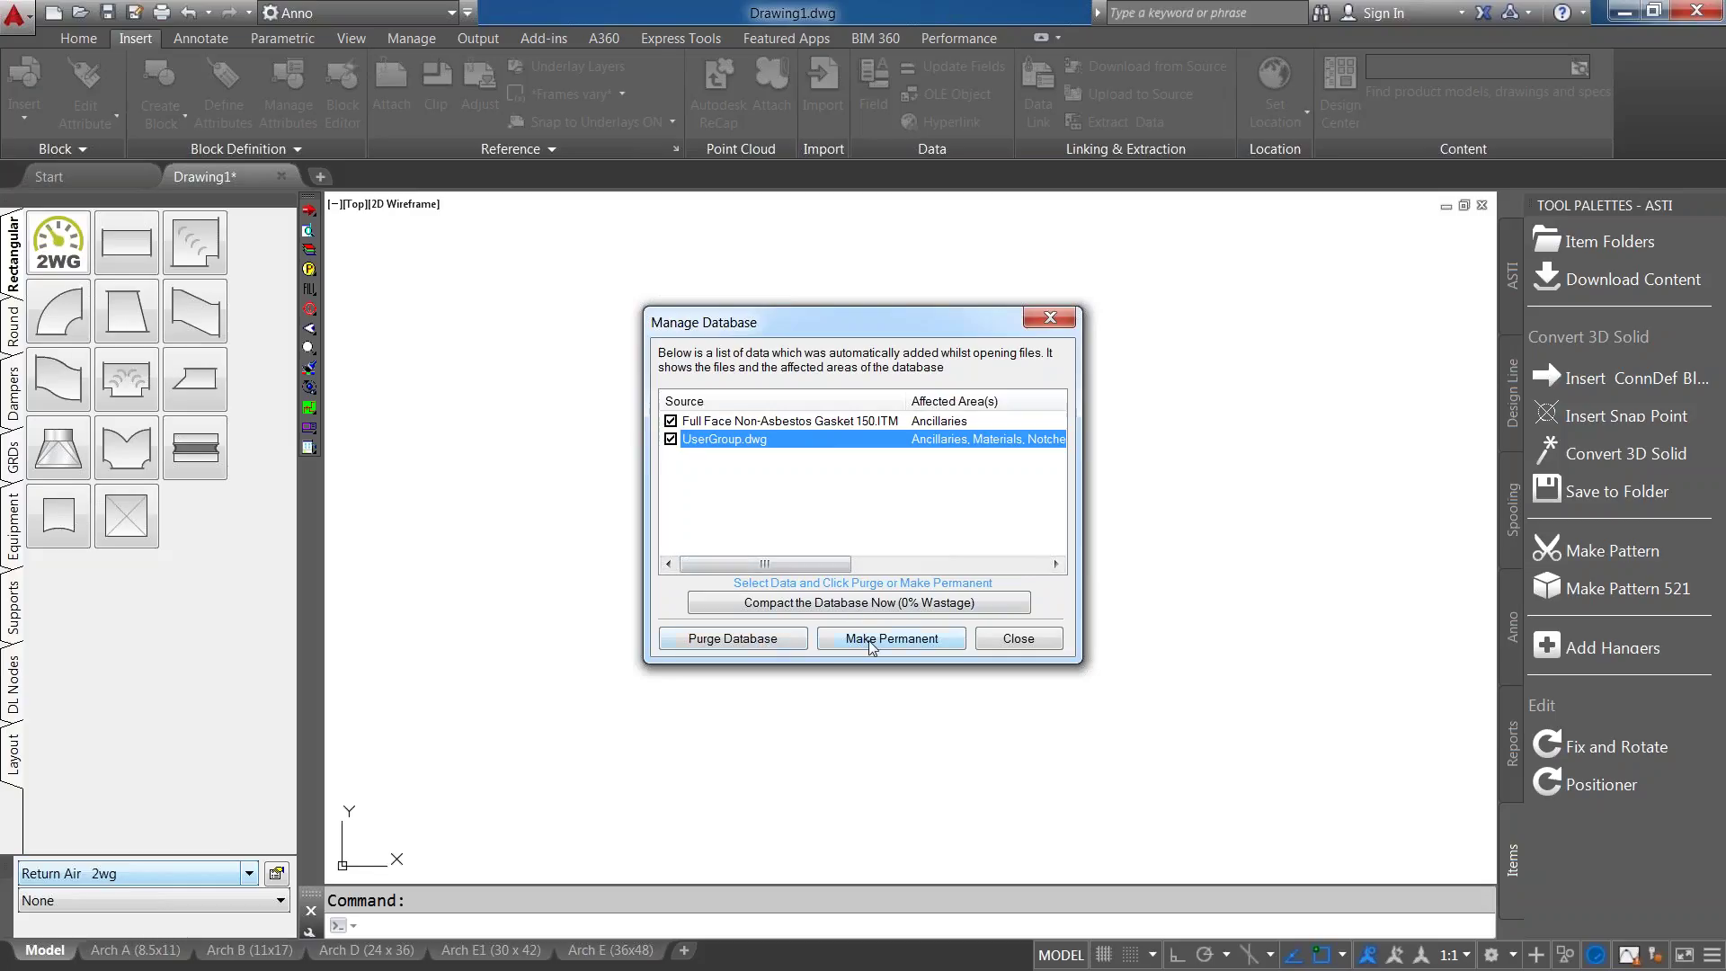
{"action": "left_click", "coordinate": [712, 639]}
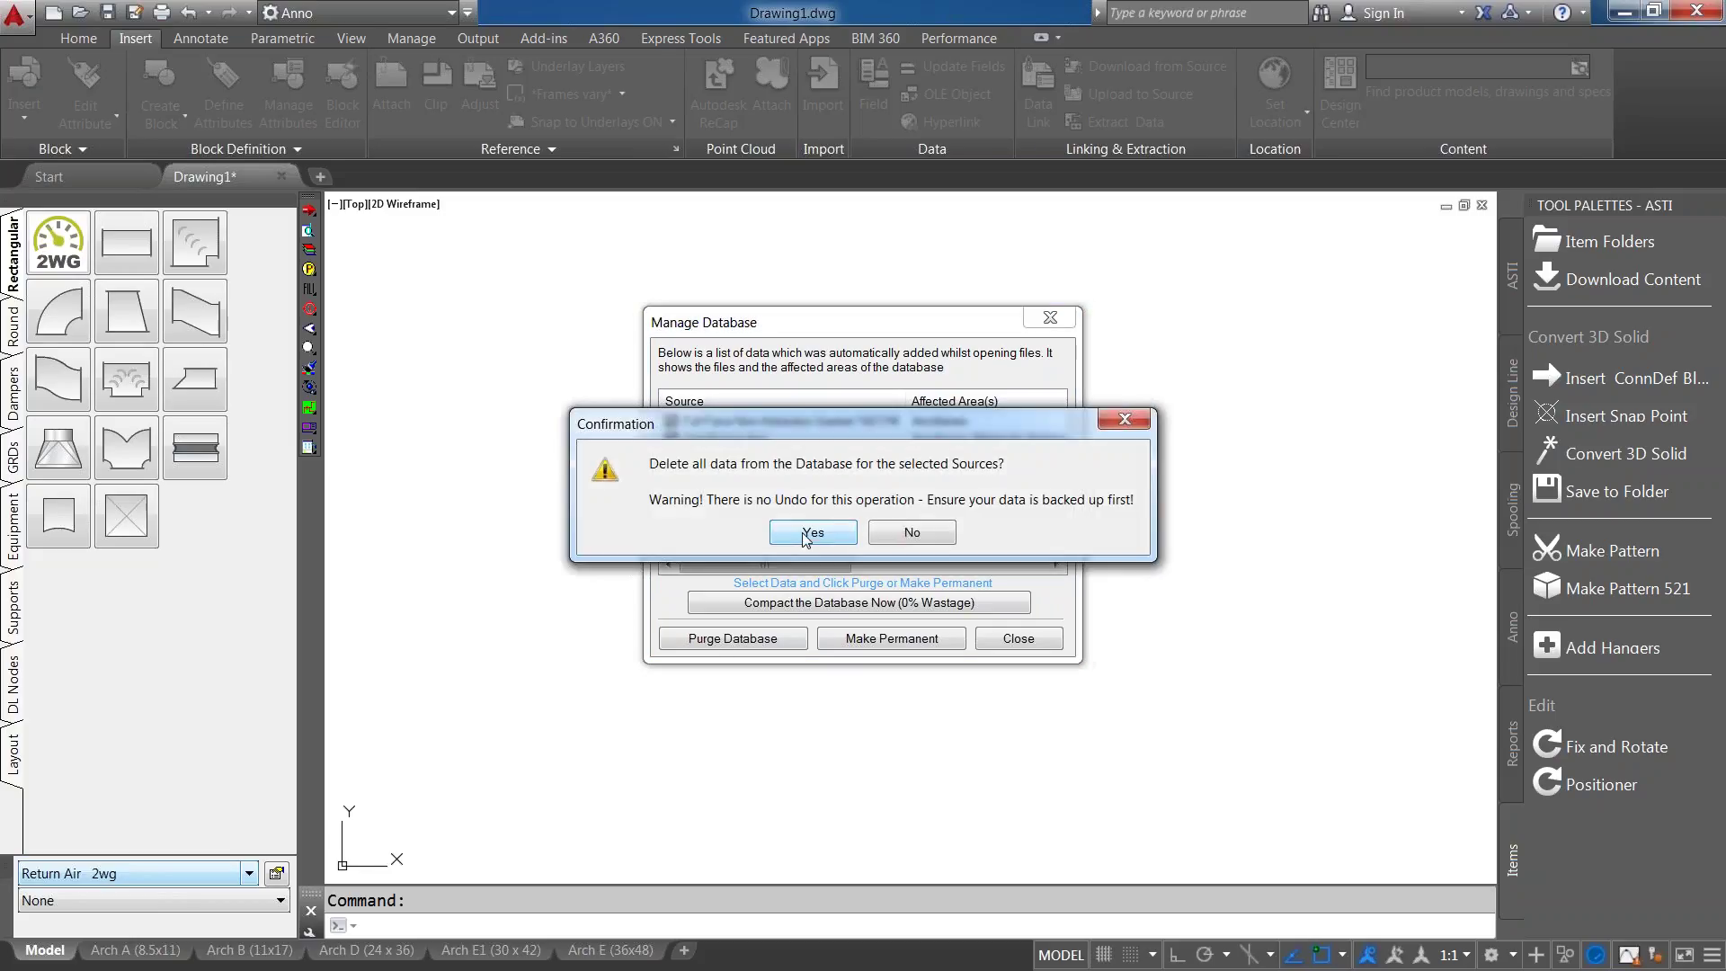
{"action": "left_click", "coordinate": [814, 534]}
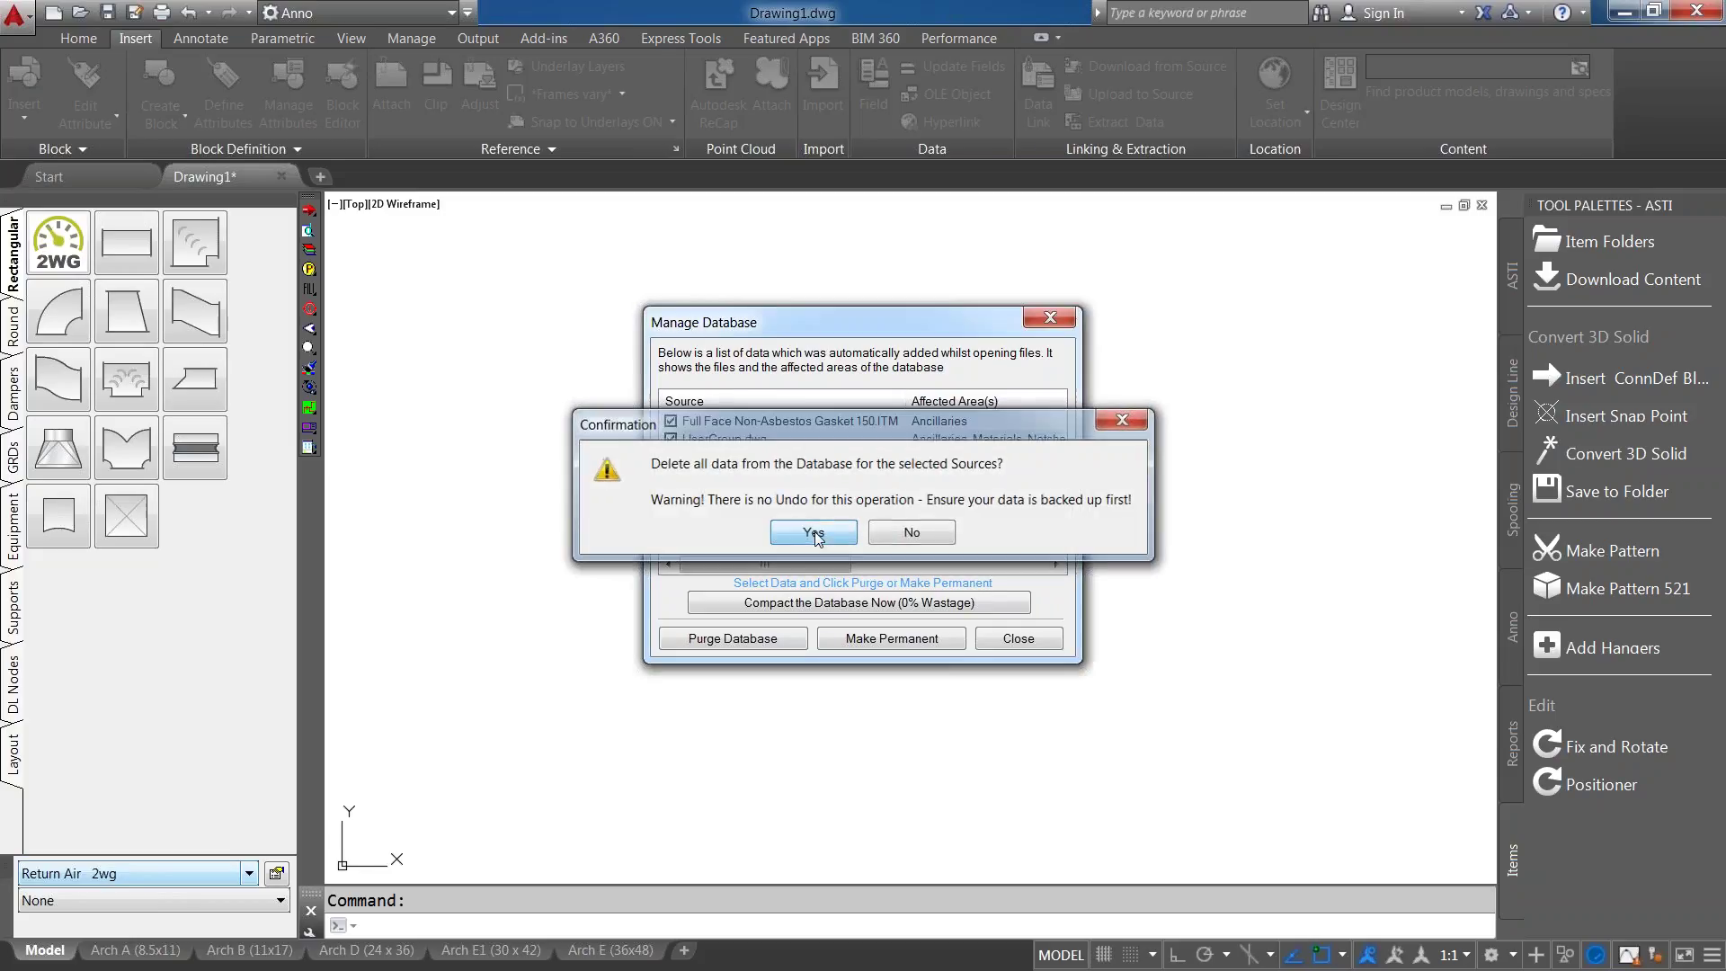
{"action": "left_click", "coordinate": [847, 524]}
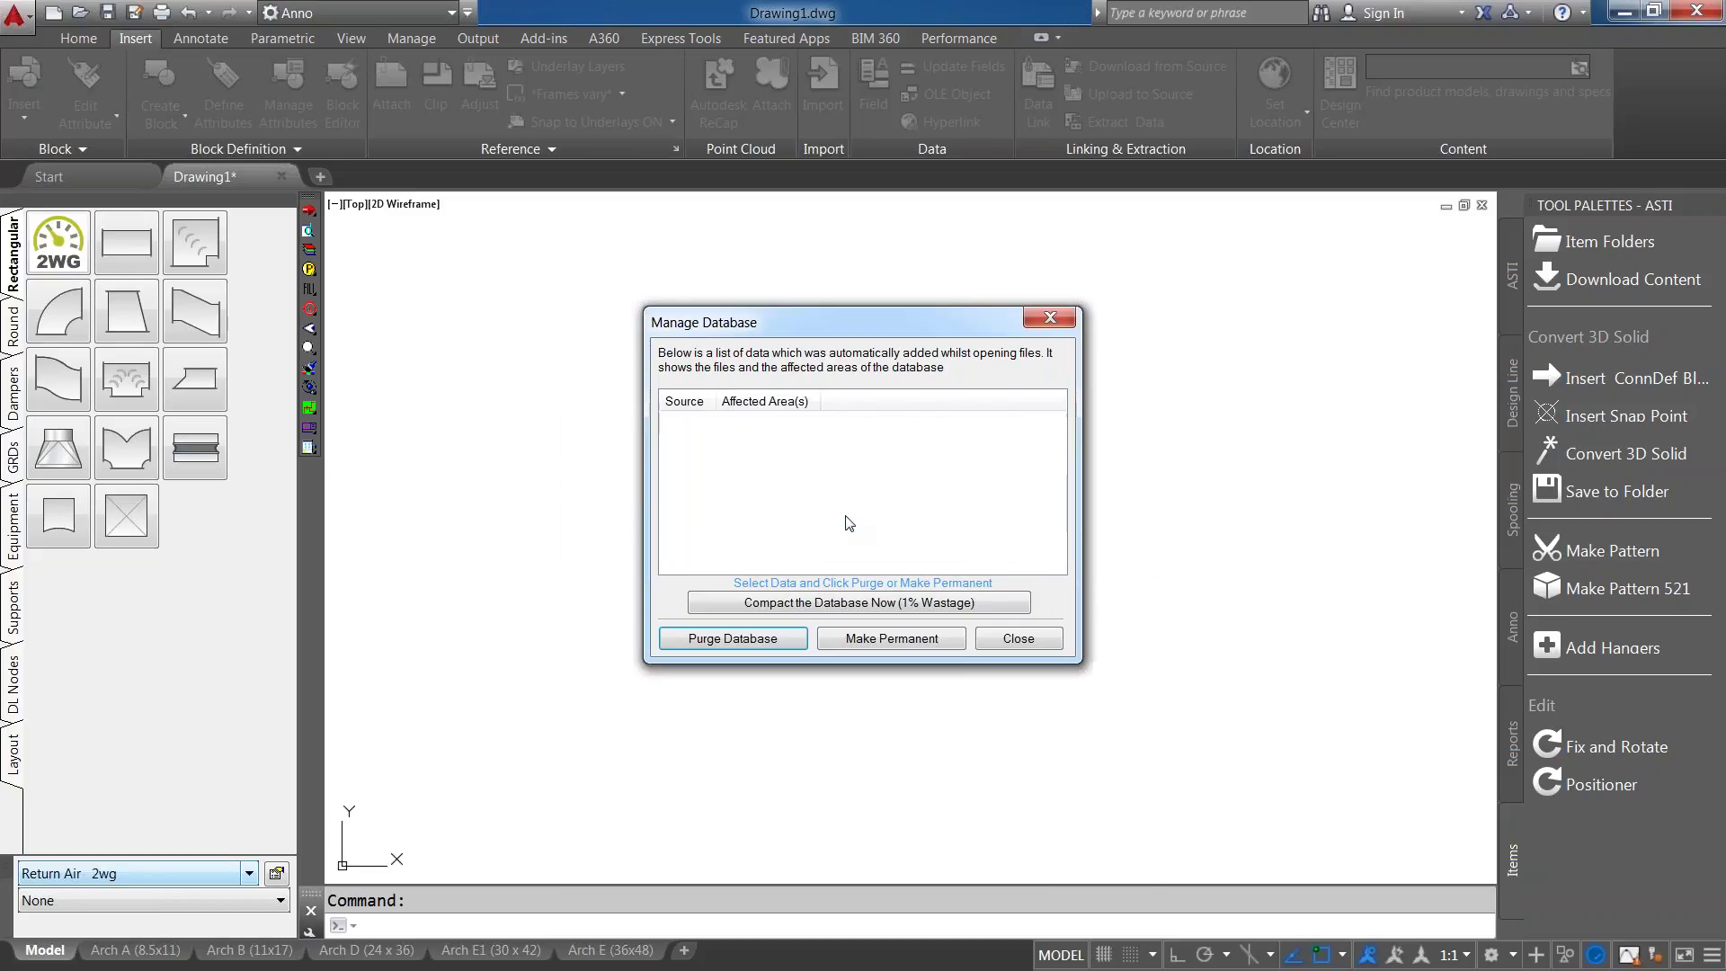
Close Manage Database and review the groups in the service list.
{"action": "left_click", "coordinate": [1016, 639]}
{"action": "left_click", "coordinate": [106, 874]}
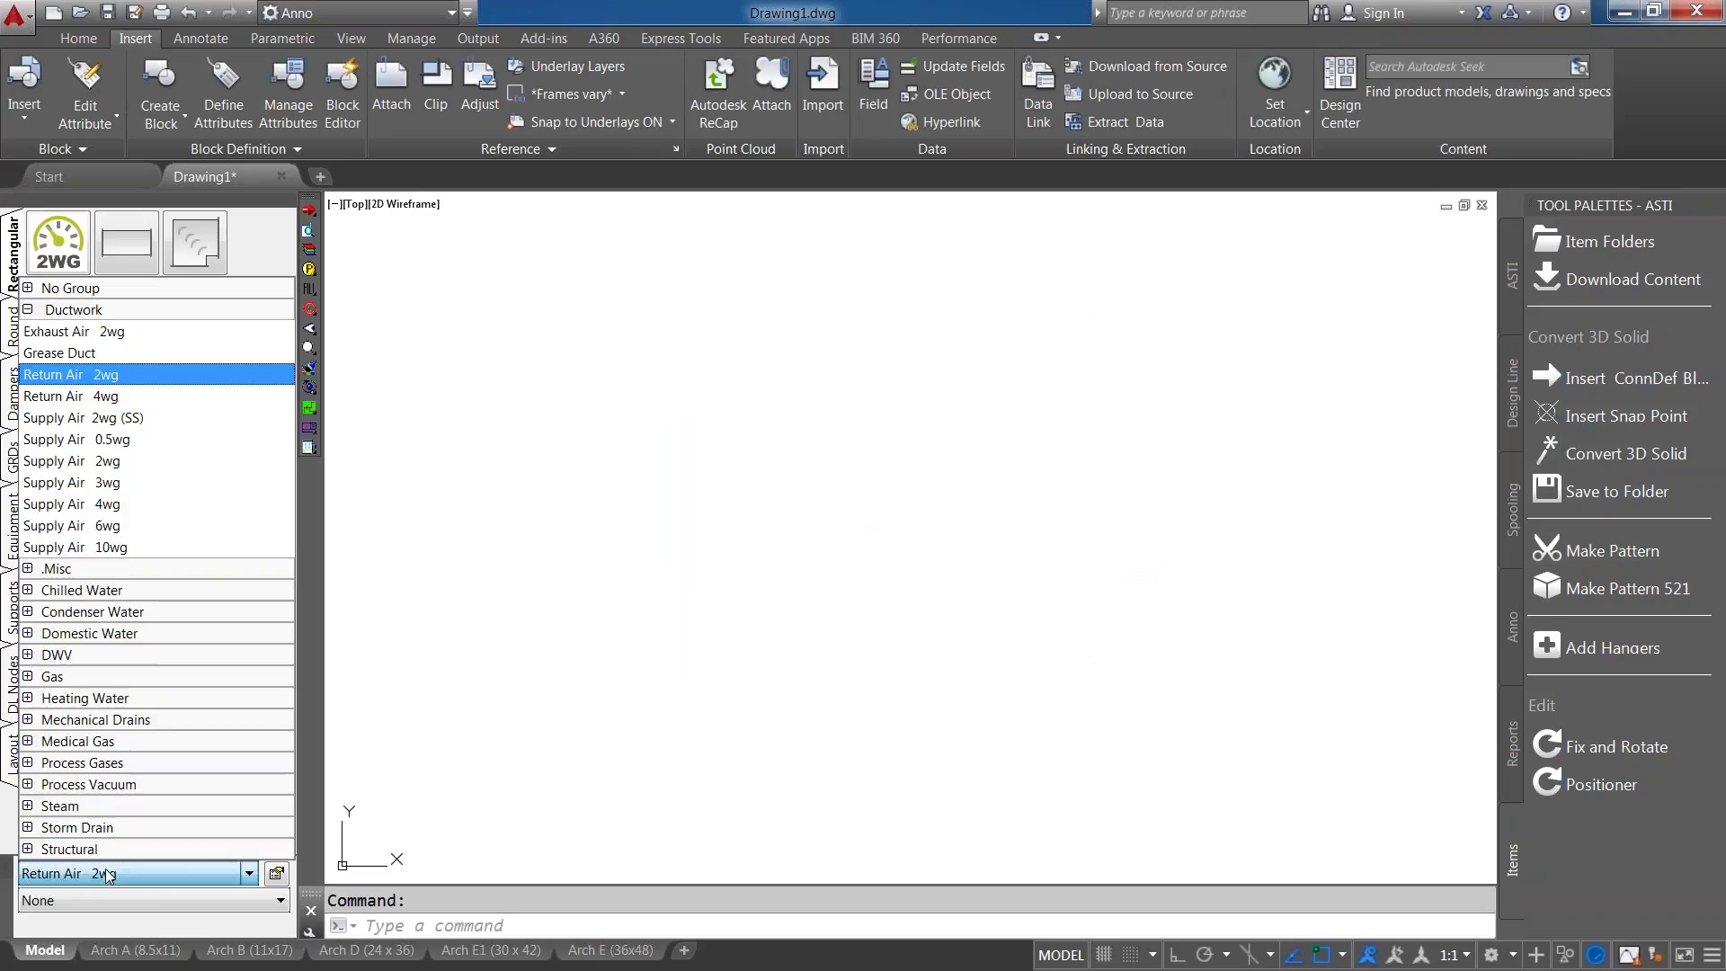
{"action": "left_click", "coordinate": [355, 764]}
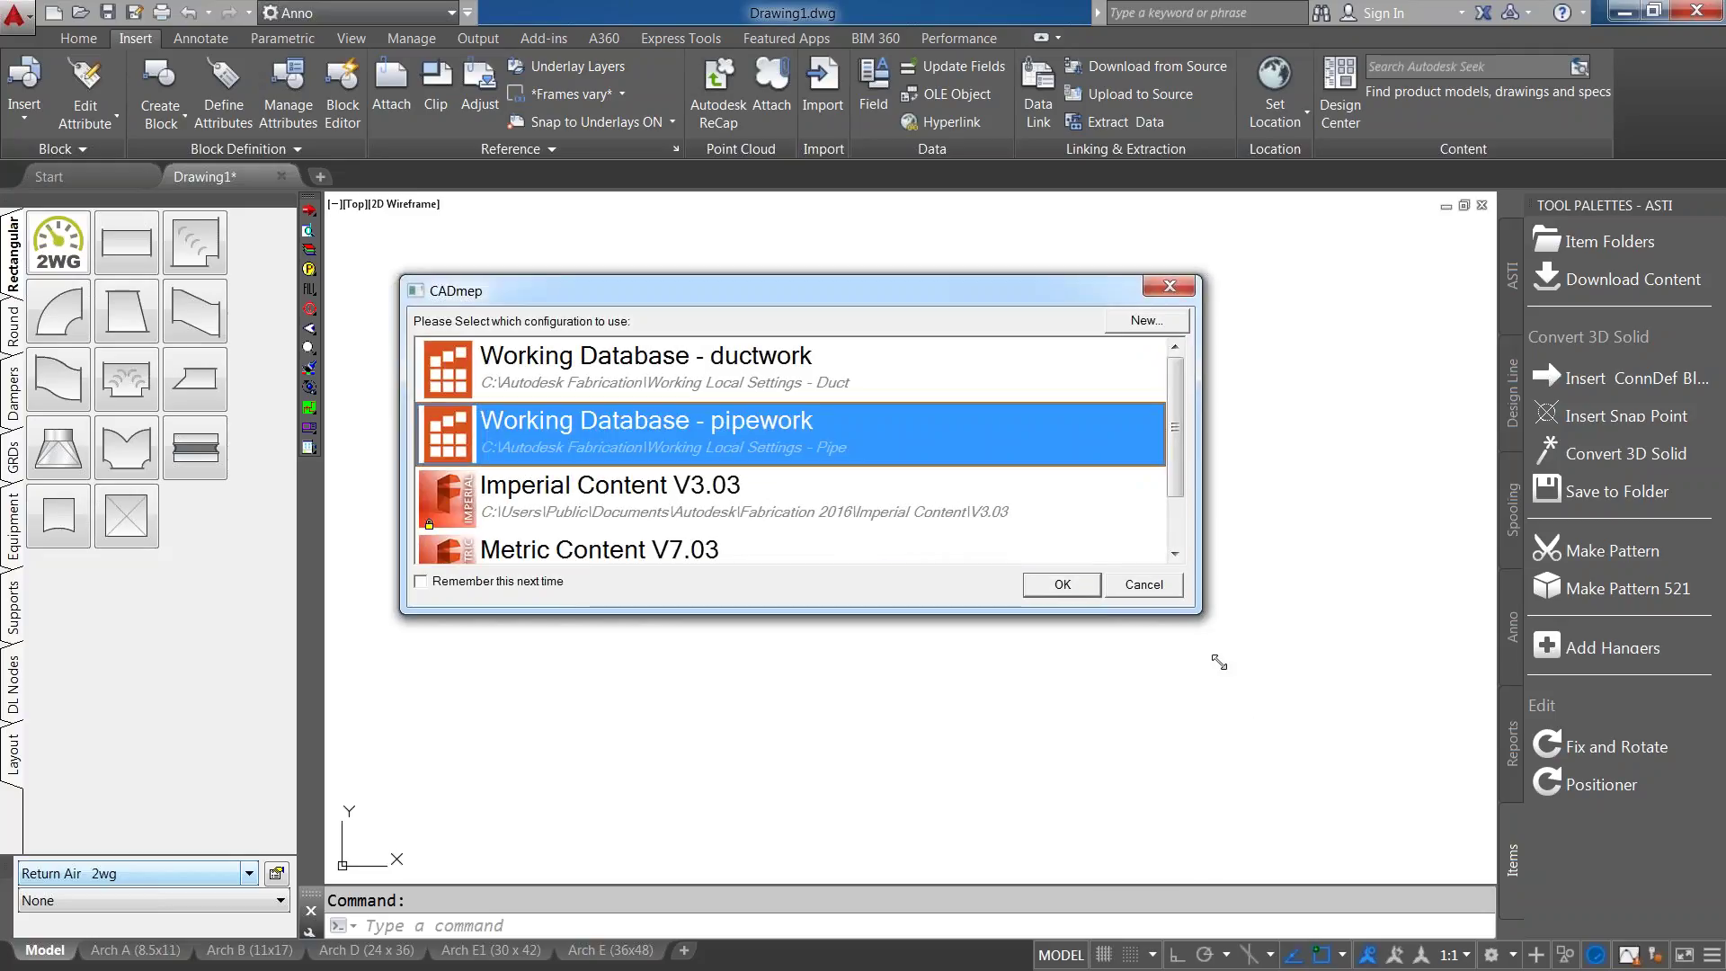
Enlarge the configuration list, select Imperial Content V3.03, and log in as administrator with the account password.
{"action": "left_click_drag", "start_coordinate": [1219, 662], "coordinate": [1288, 766]}
{"action": "left_click", "coordinate": [659, 503]}
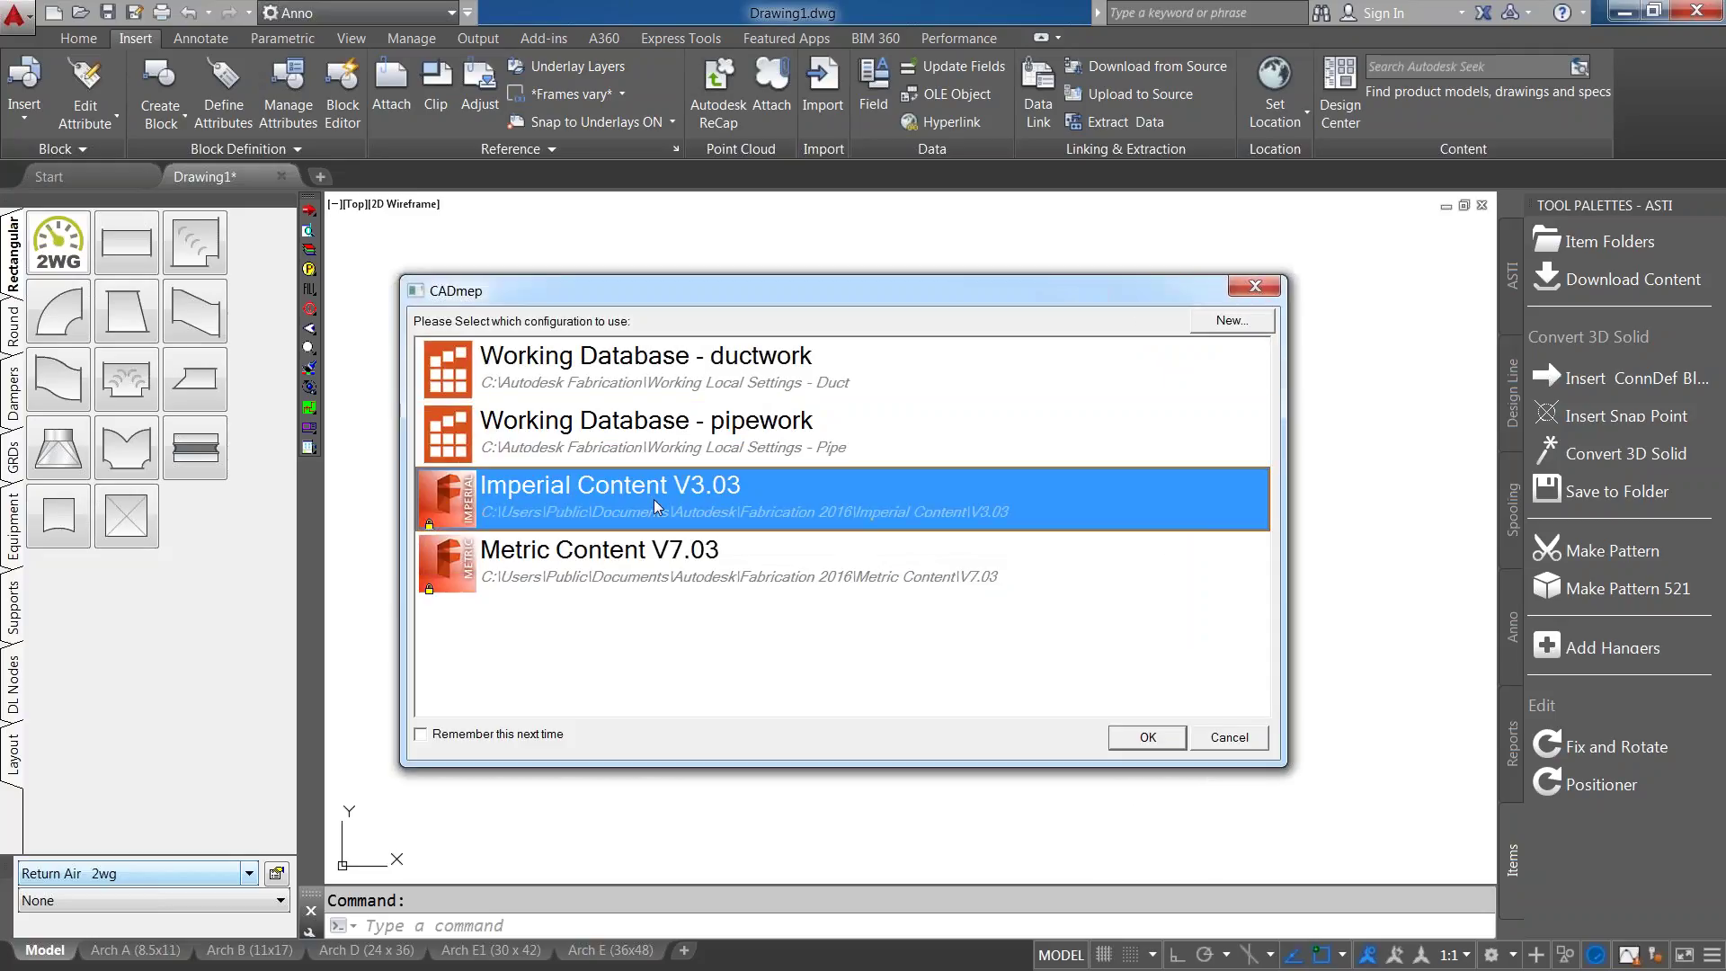
{"action": "left_click", "coordinate": [1148, 736]}
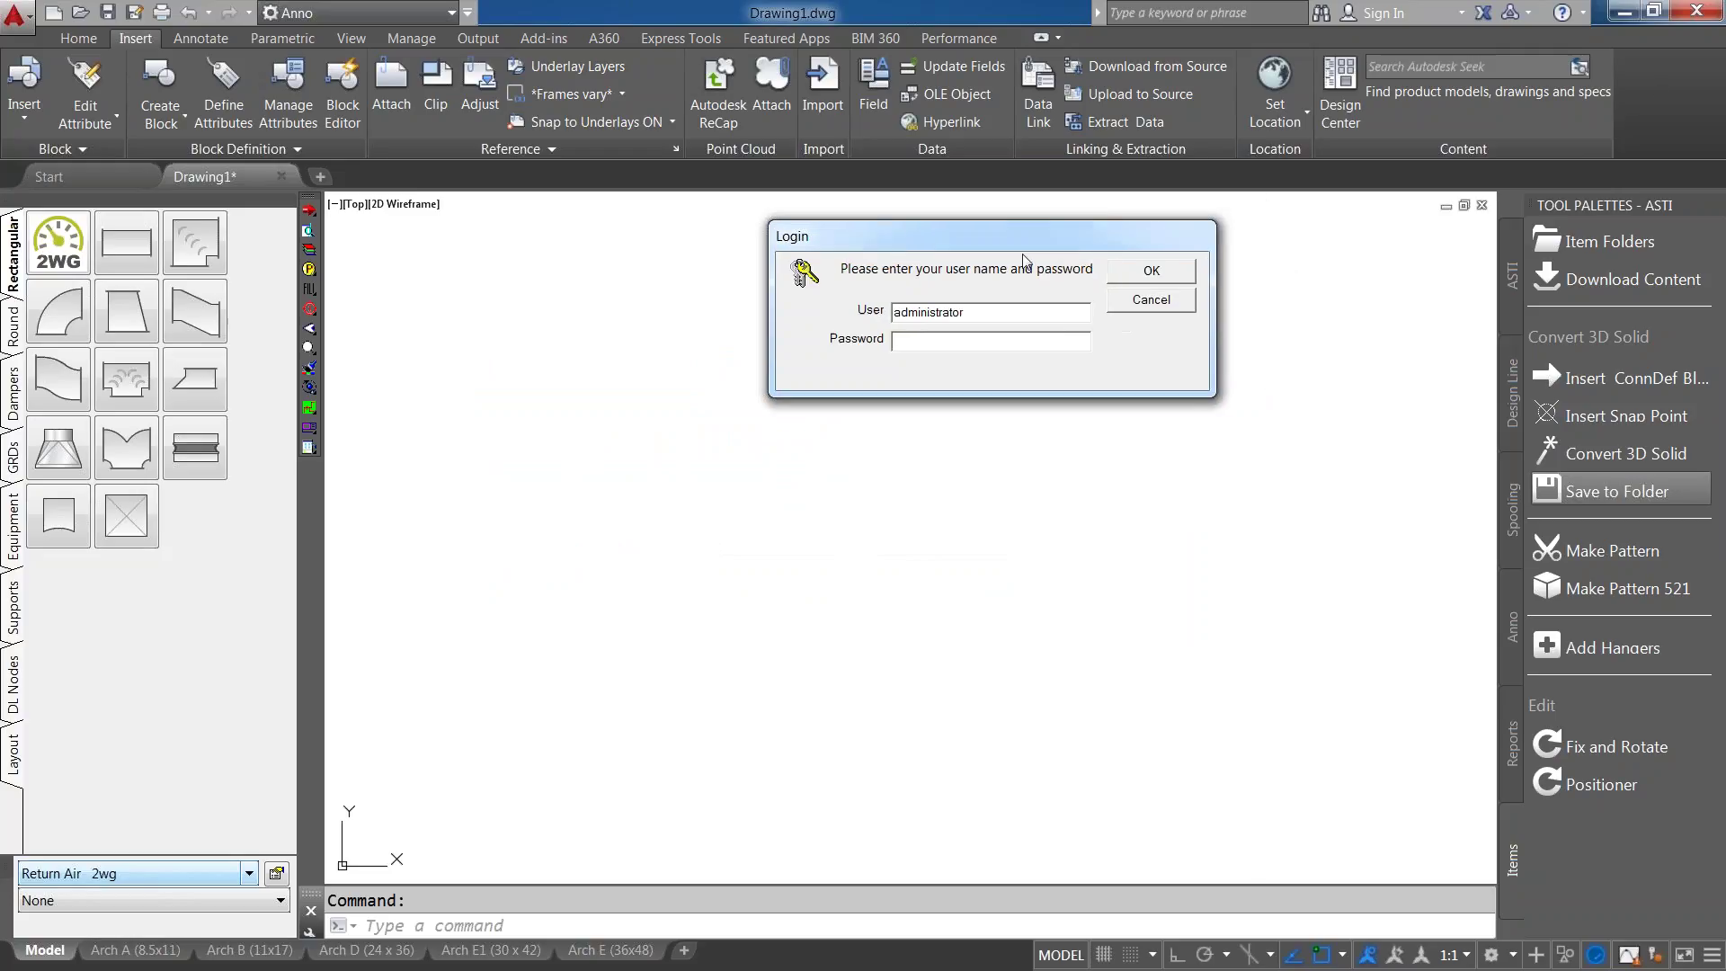
{"action": "type", "text": "*****"}
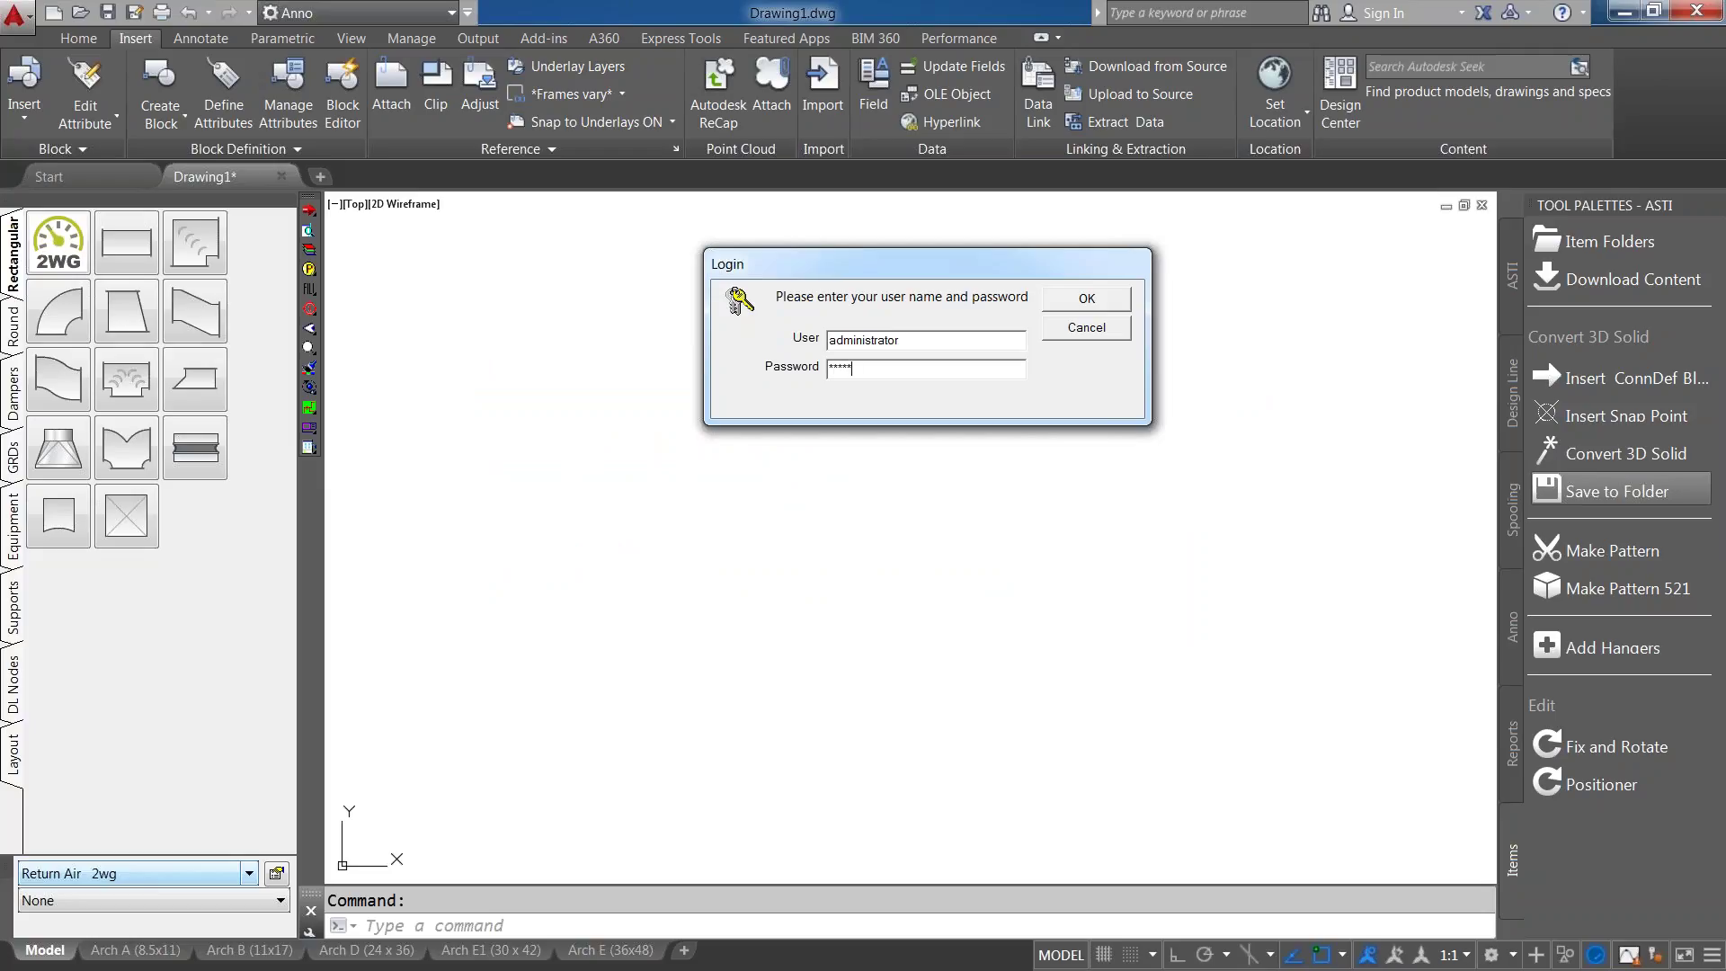
{"action": "key", "text": "Return"}
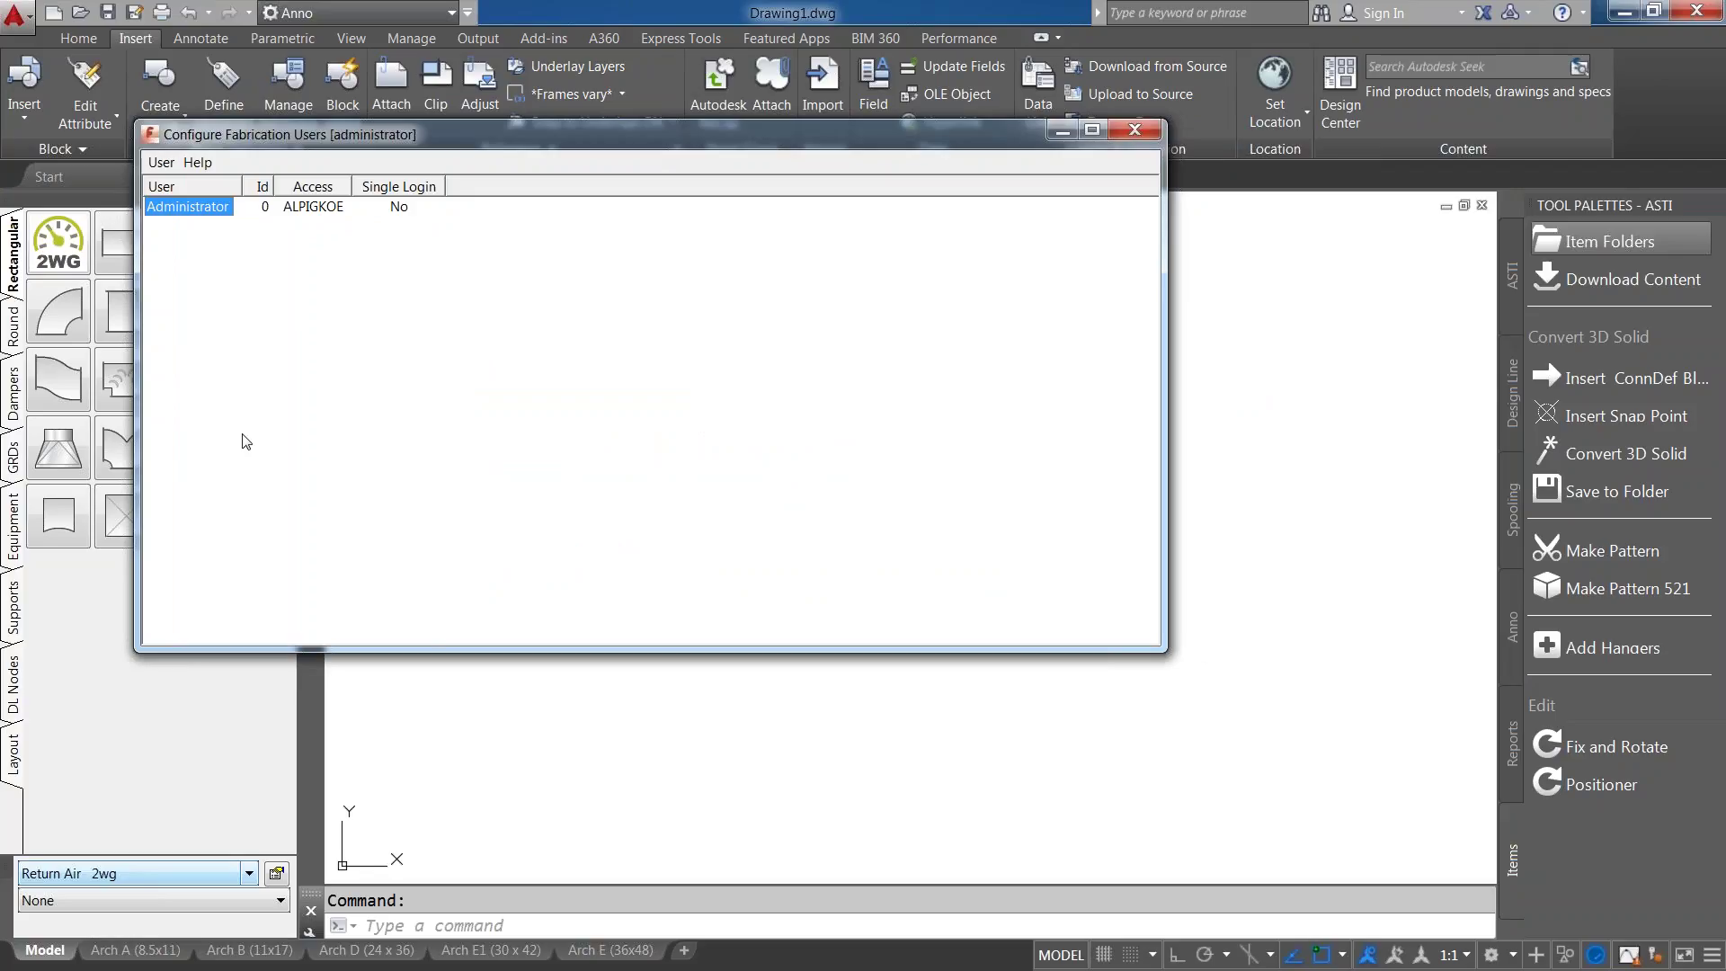
Examine the access options for a new user in Configure Fabrication Users and cancel without adding one.
{"action": "right_click", "coordinate": [353, 301]}
{"action": "left_click", "coordinate": [396, 317]}
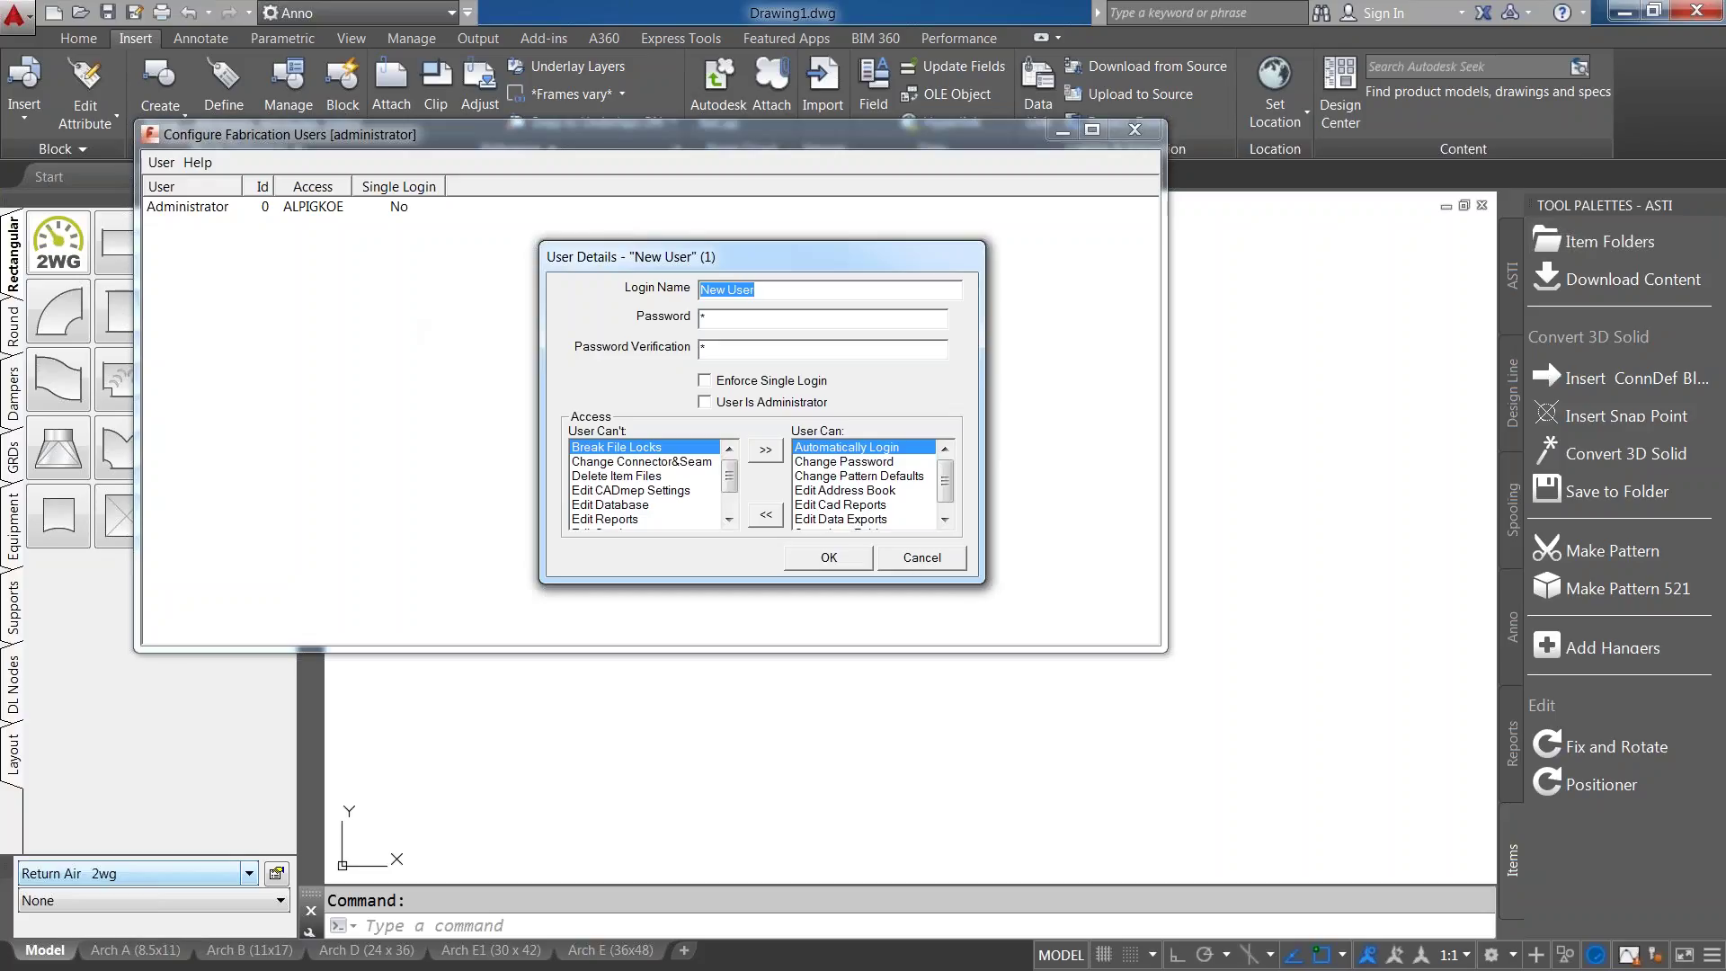
{"action": "left_click", "coordinate": [922, 557]}
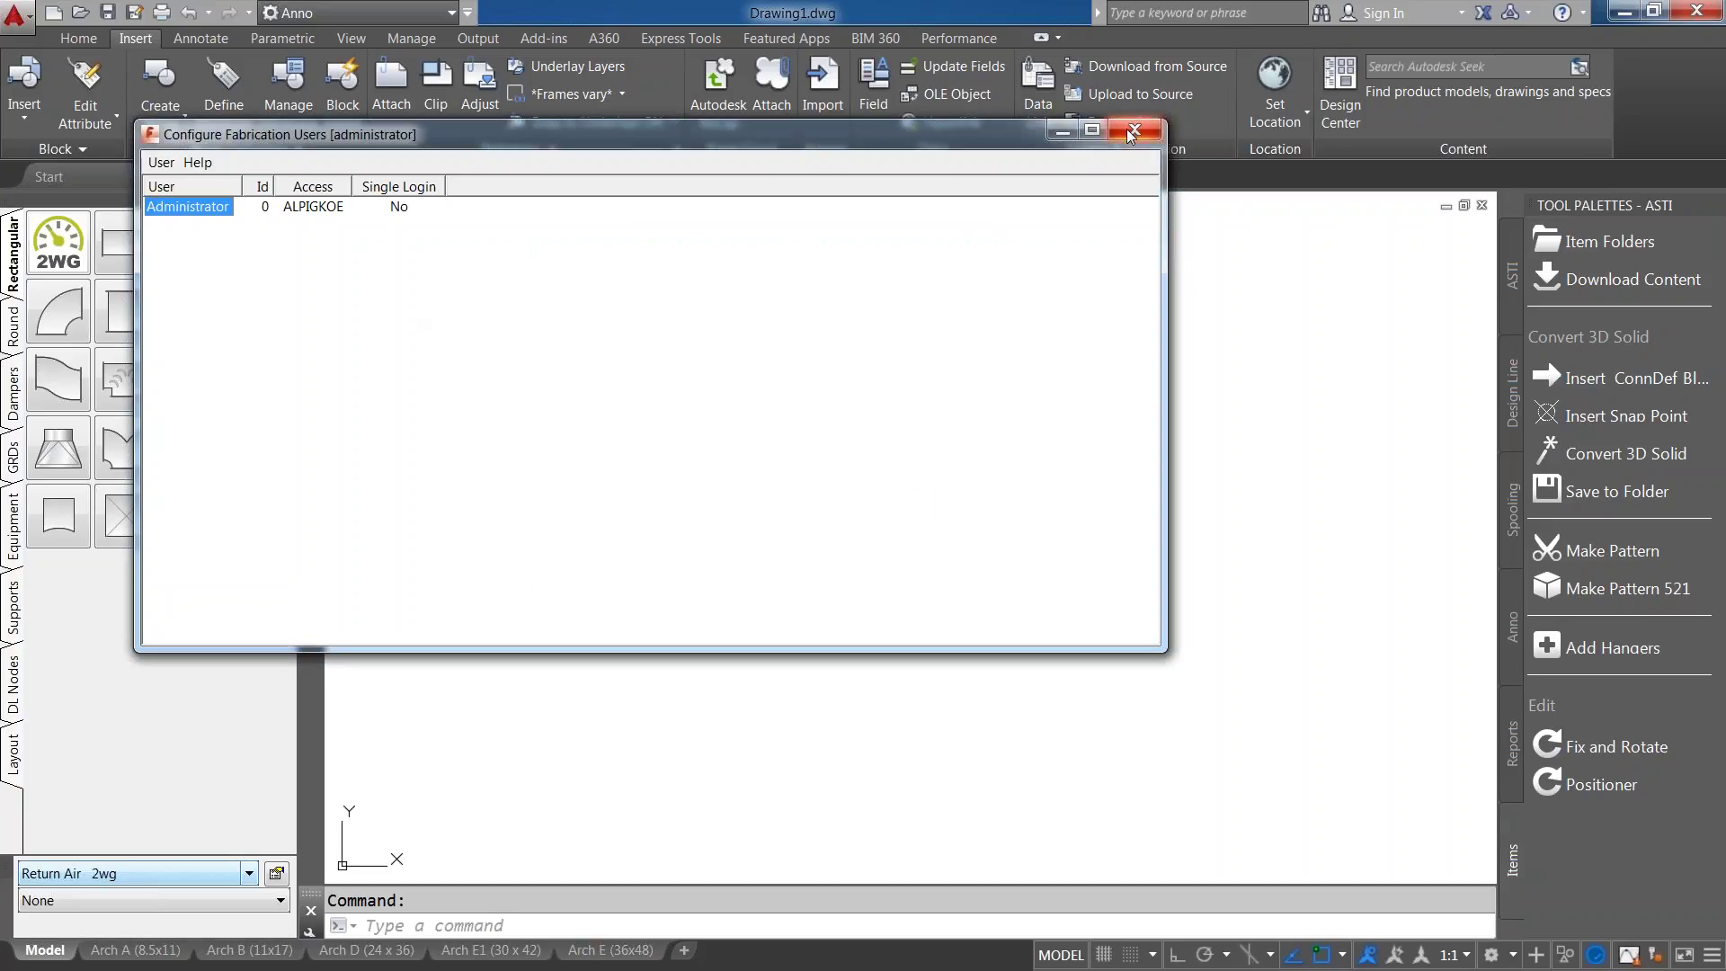
{"action": "left_click", "coordinate": [544, 337]}
{"action": "double_click", "coordinate": [592, 372]}
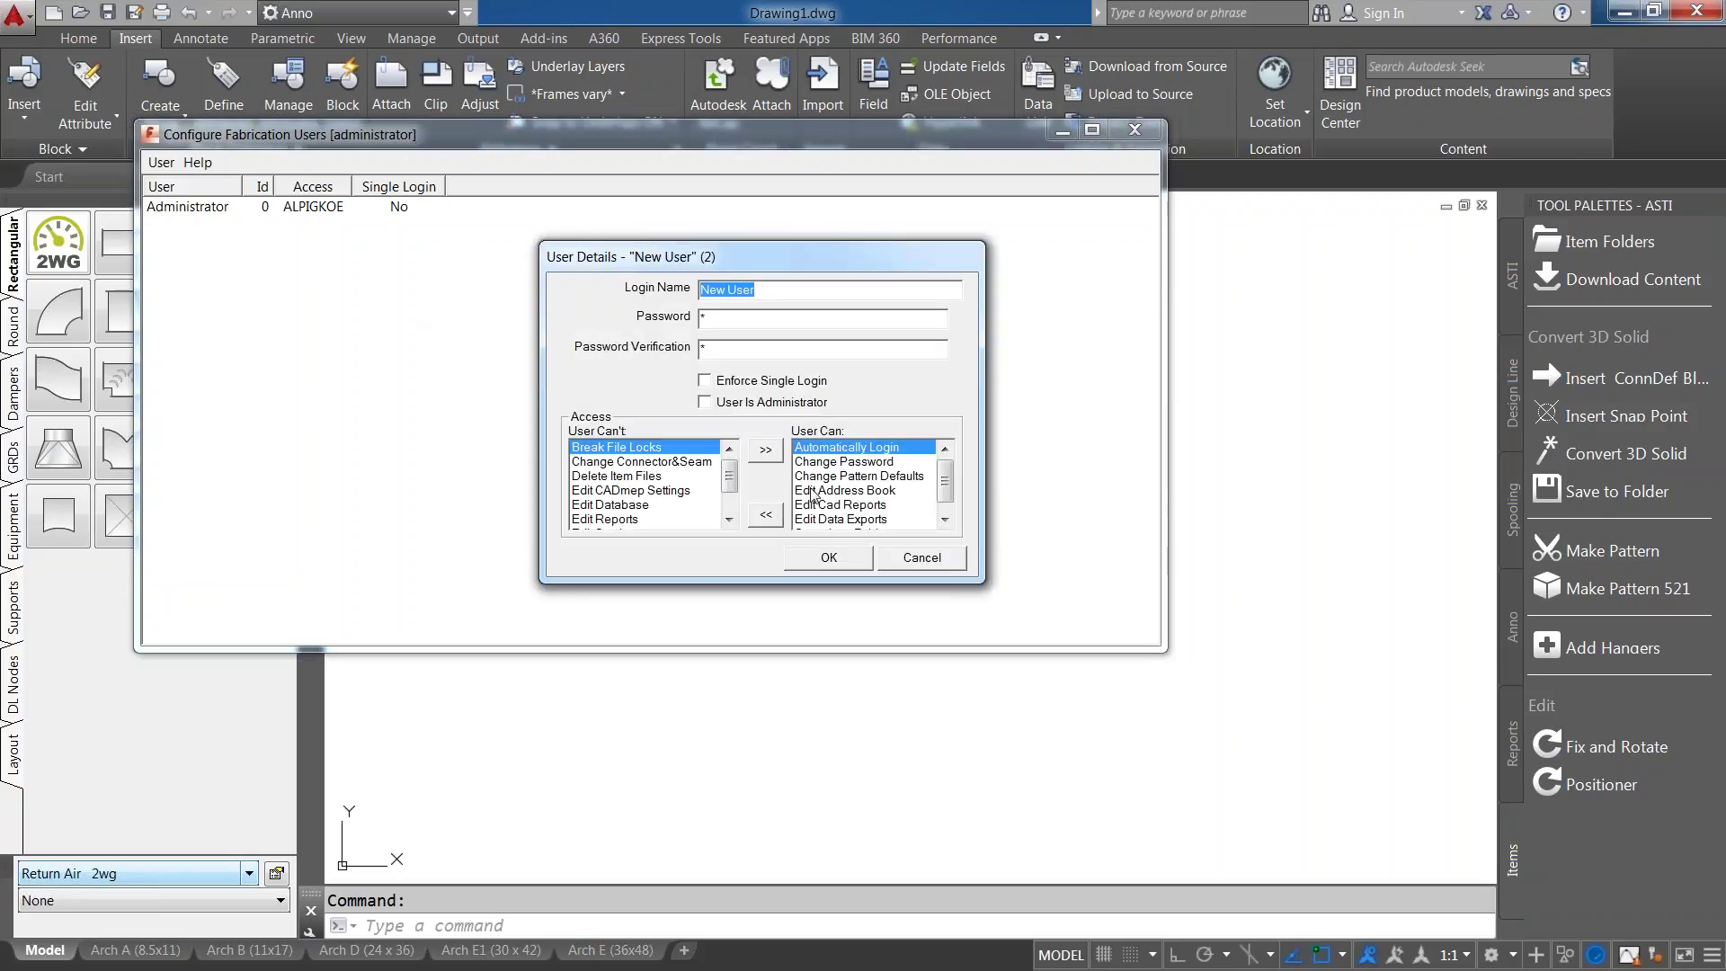
{"action": "left_click", "coordinate": [919, 561]}
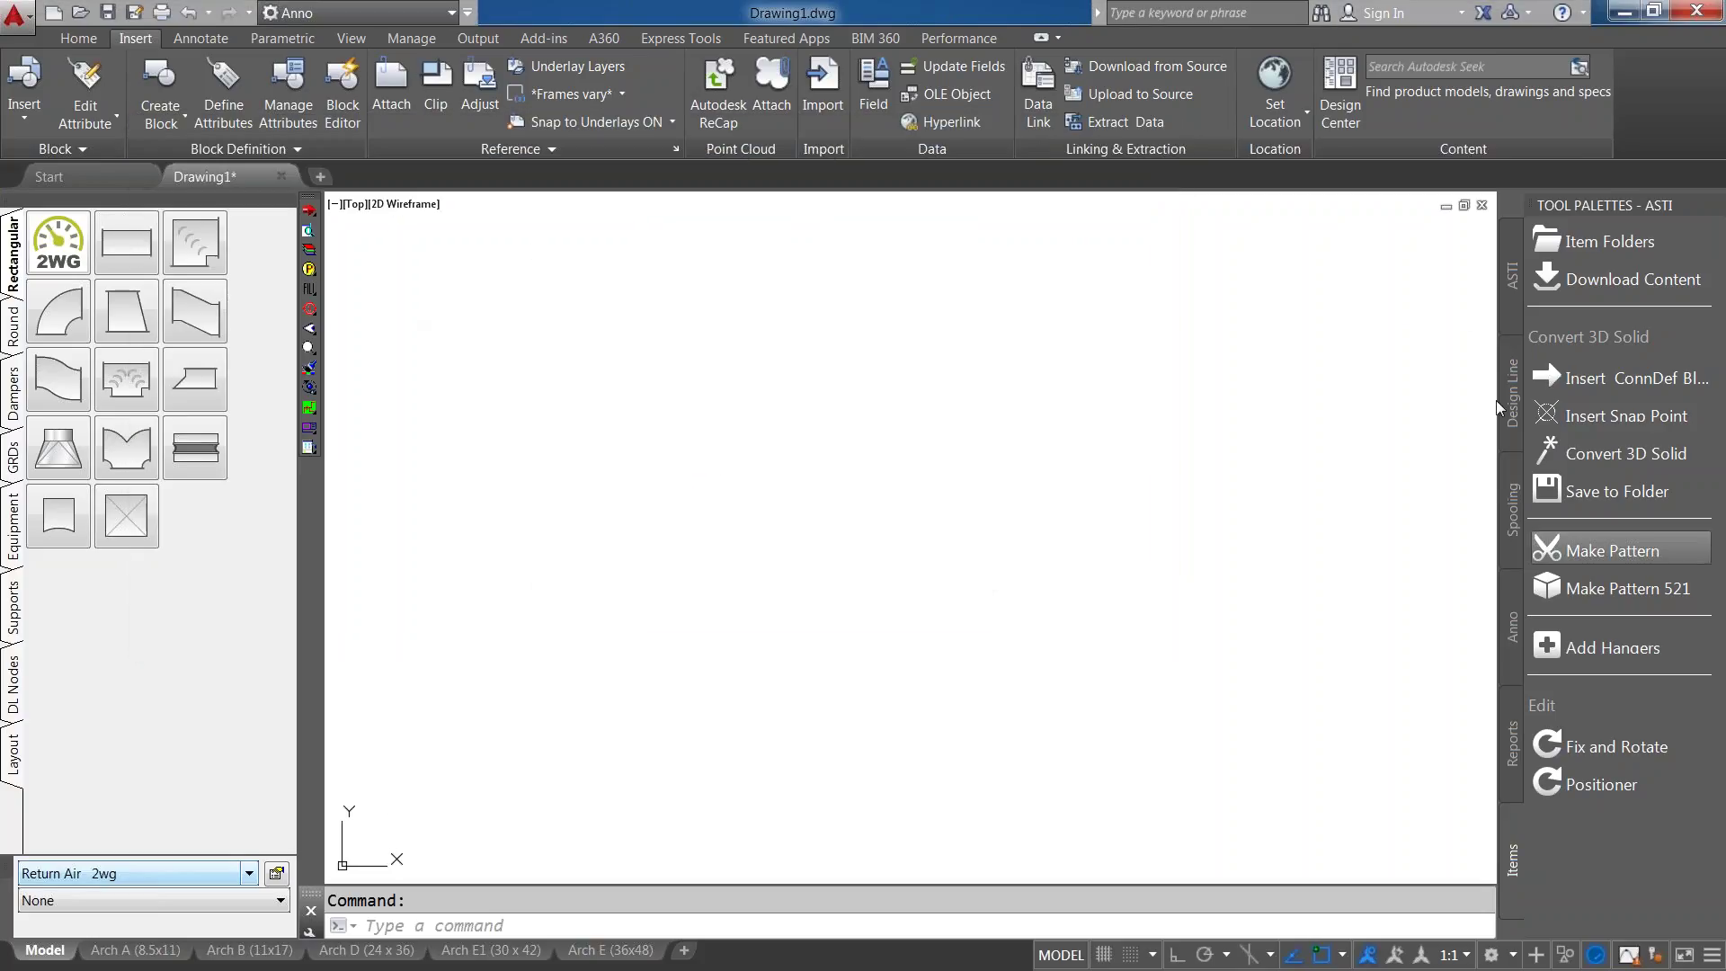
In the CADmep Config Editor, choose No for Use Drawing Database and cancel the changes.
{"action": "left_click", "coordinate": [1618, 416]}
{"action": "double_click", "coordinate": [575, 288]}
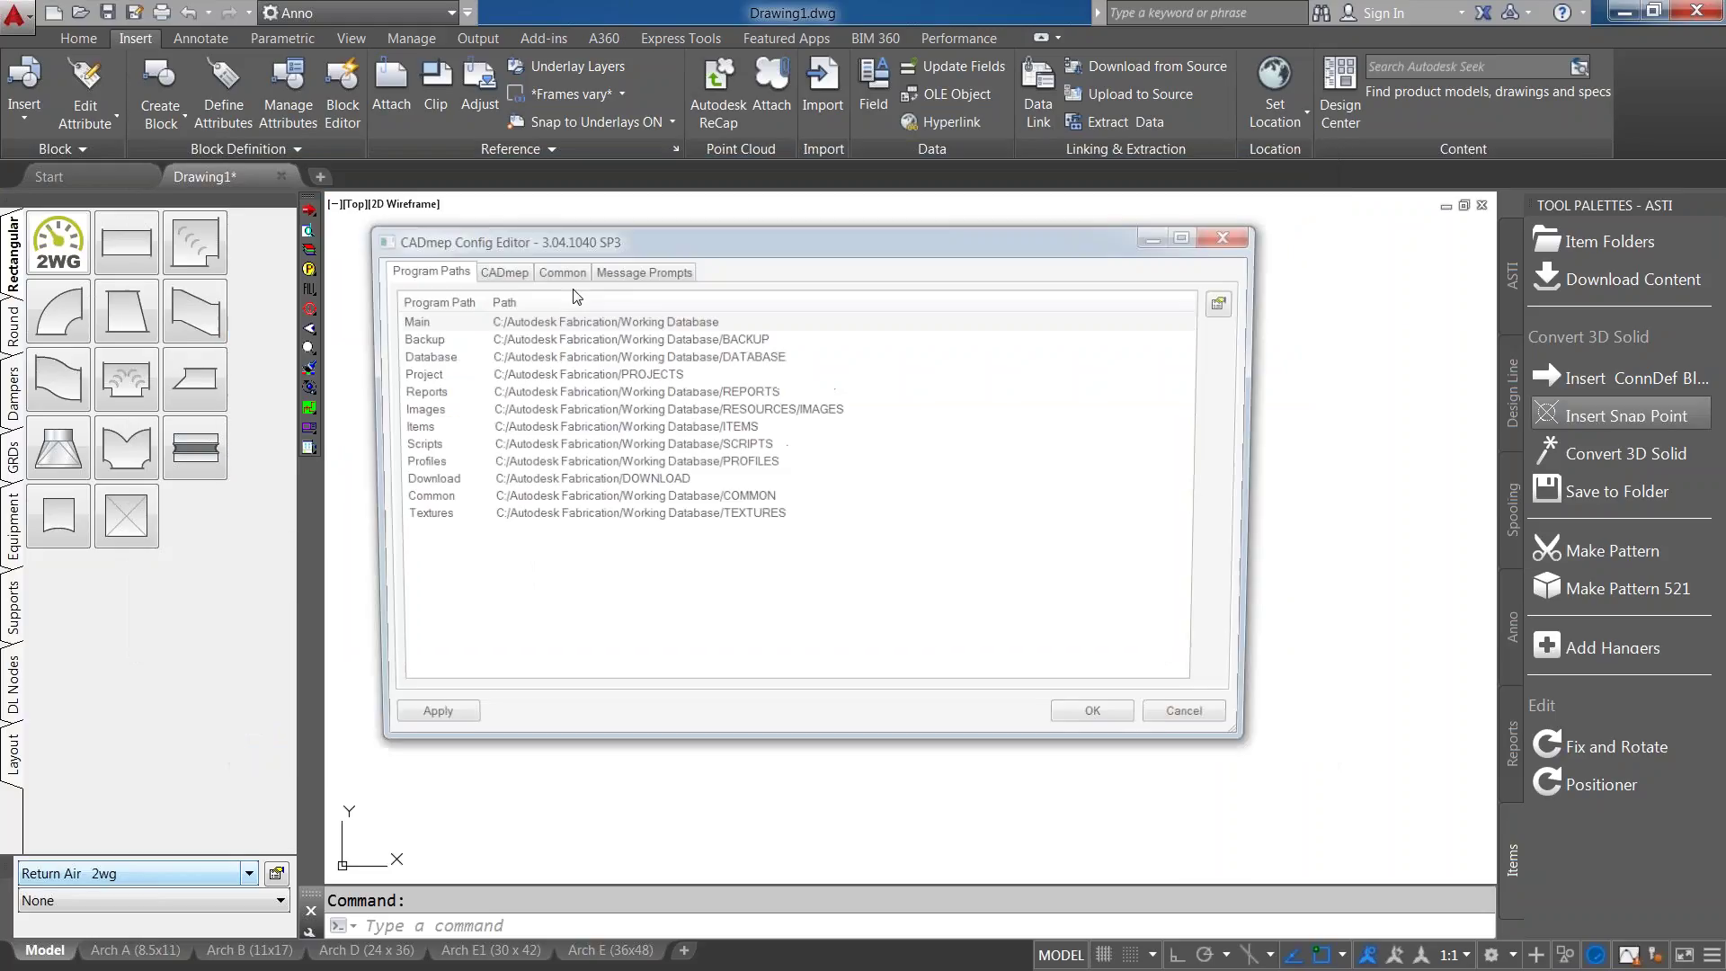
{"action": "left_click", "coordinate": [500, 269]}
{"action": "left_click", "coordinate": [665, 299]}
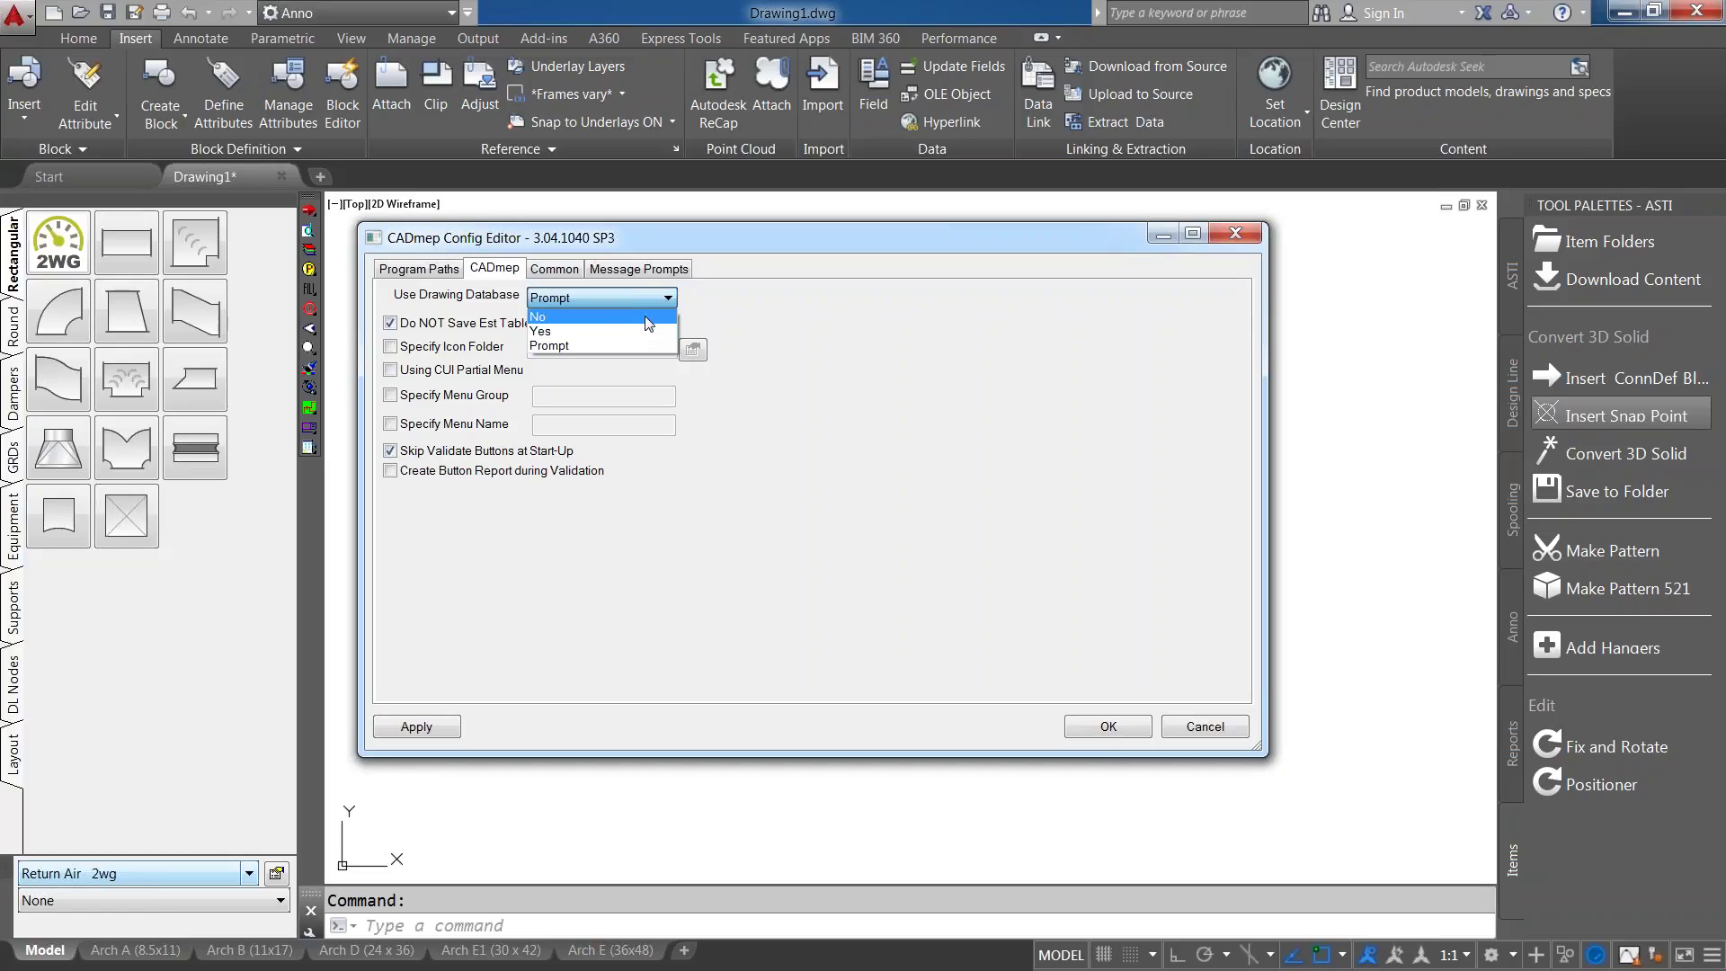
{"action": "left_click", "coordinate": [647, 321]}
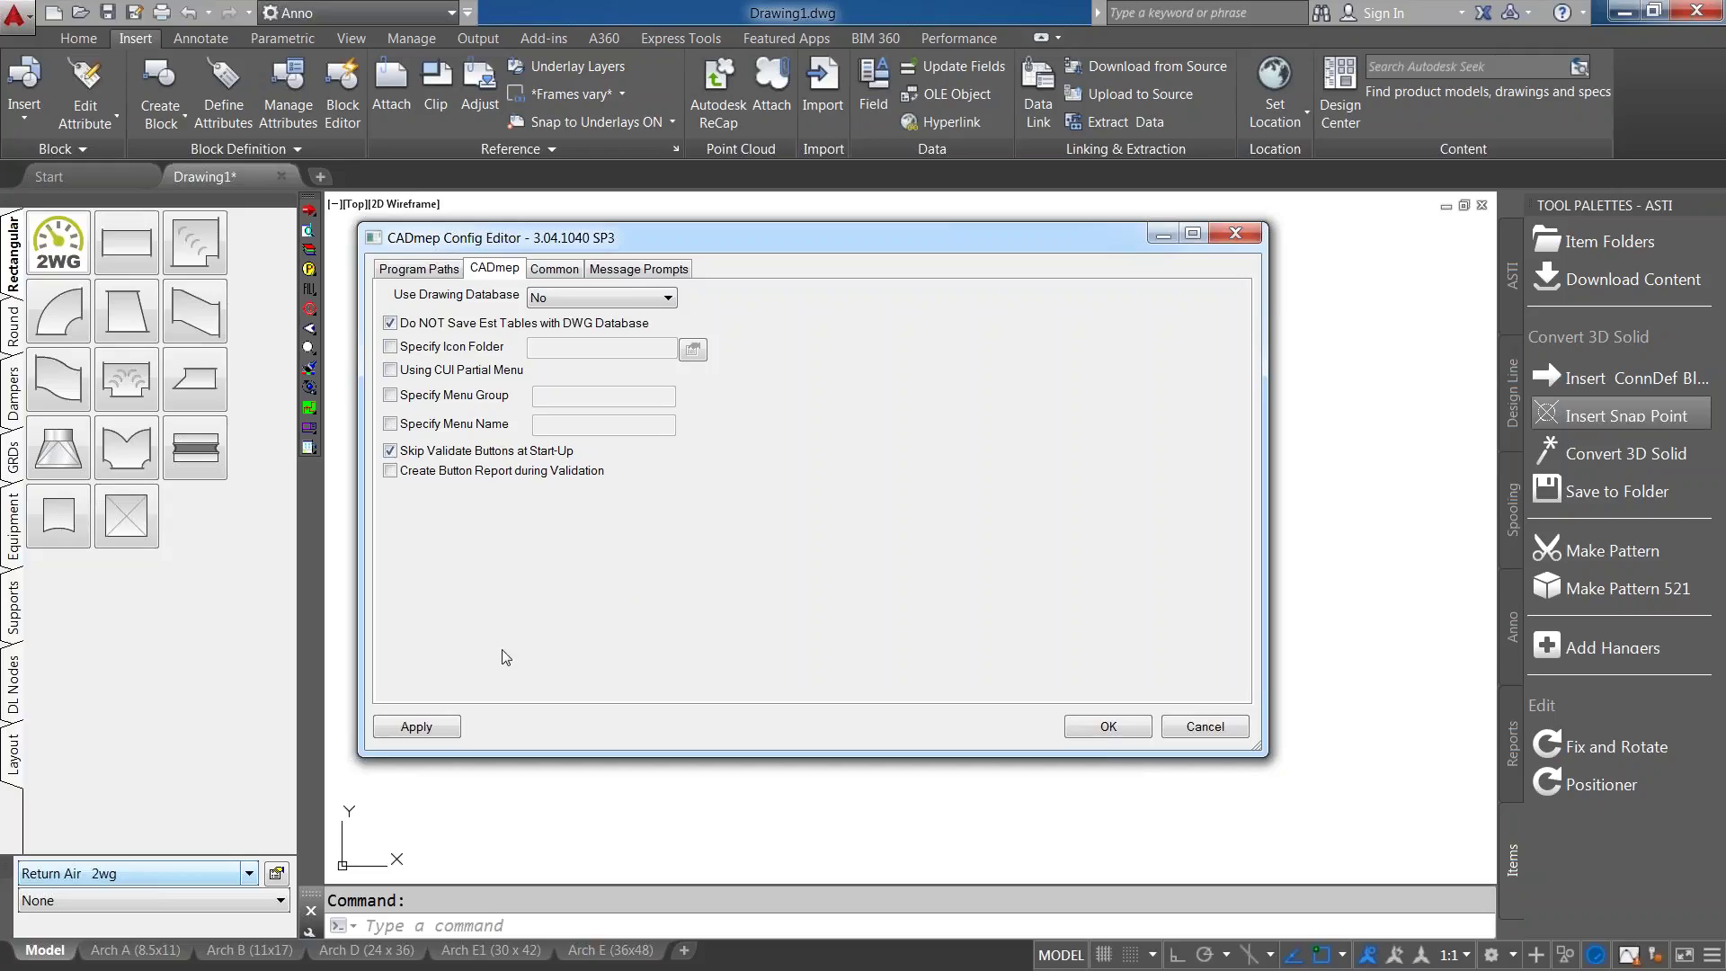
{"action": "left_click", "coordinate": [1201, 728]}
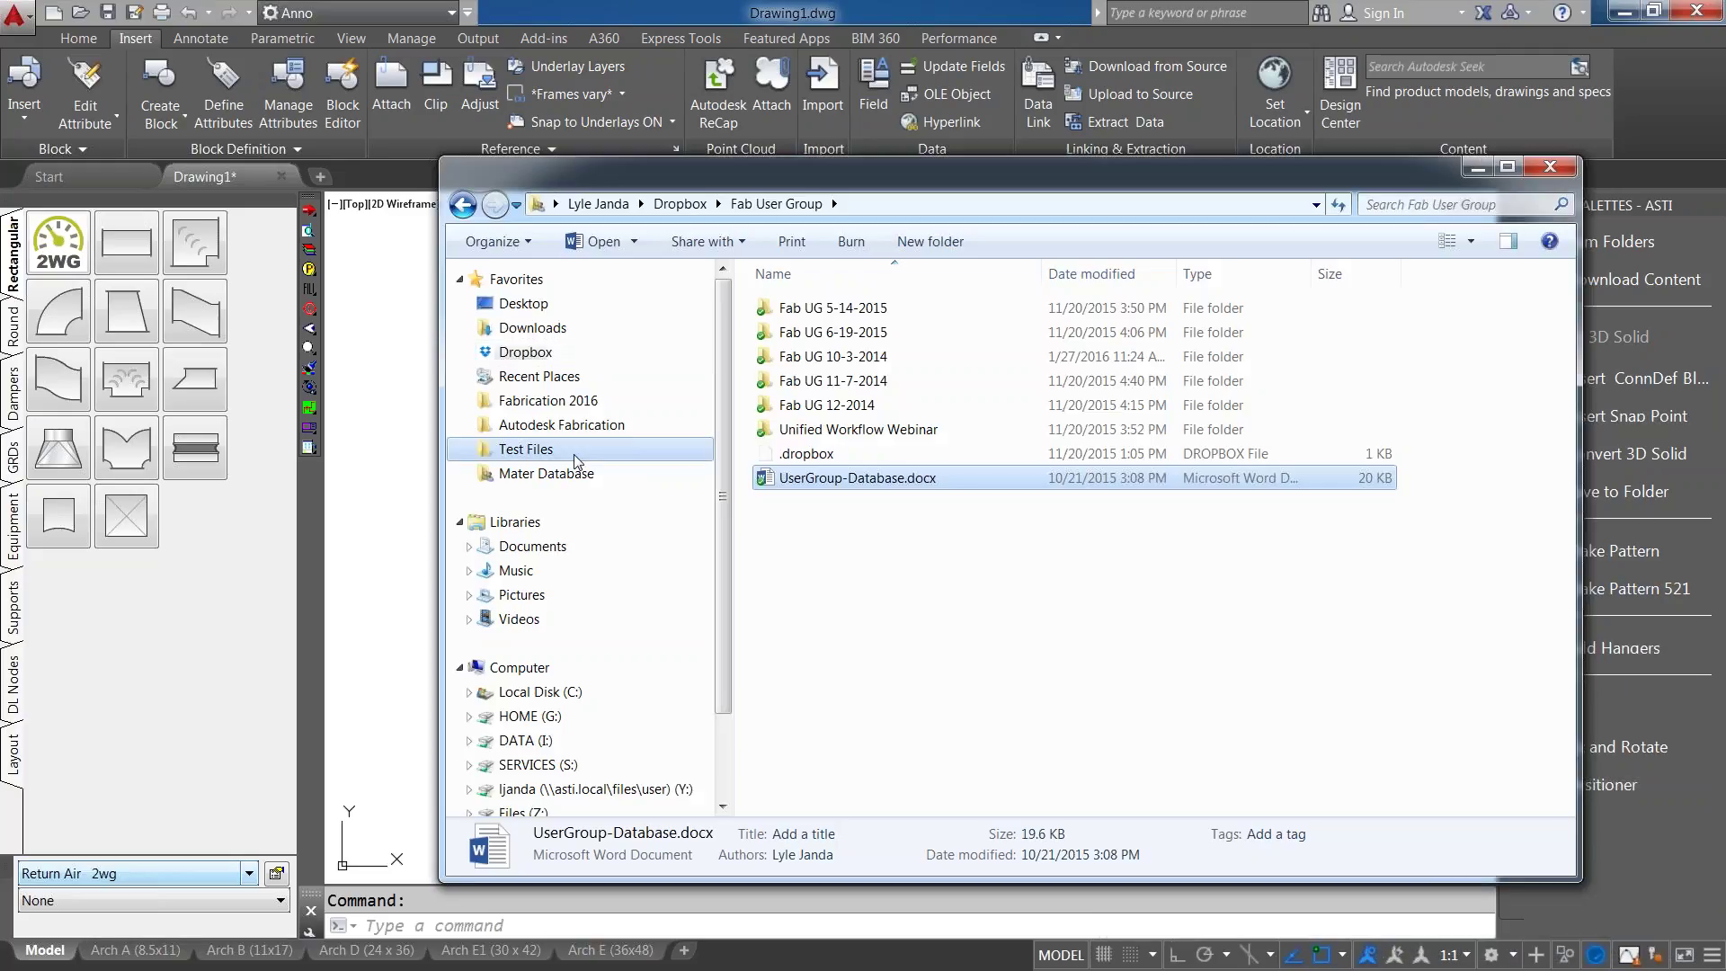
Open the Test Files folder in Windows Explorer.
{"action": "left_click", "coordinate": [575, 449]}
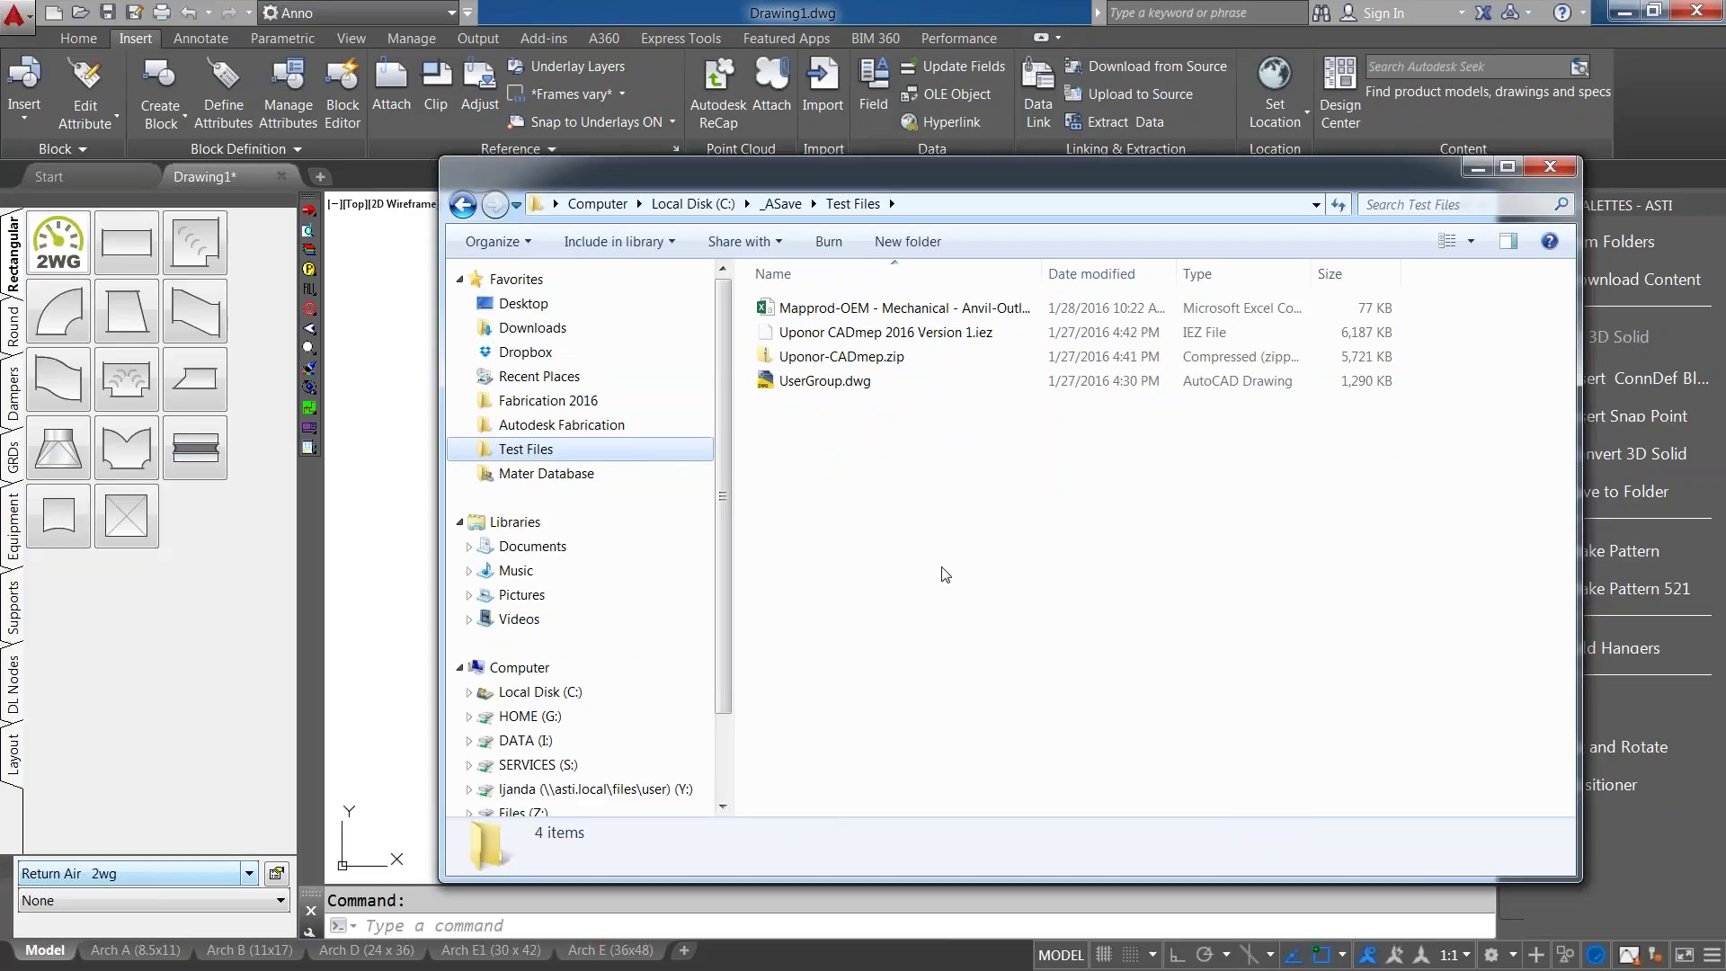
Close the Explorer window, run IMPORTSYS and open Uponor CADmep 2016 Version 1.iez from the _ASave Test Files folder on drive C.
{"action": "key", "text": "alt+F4"}
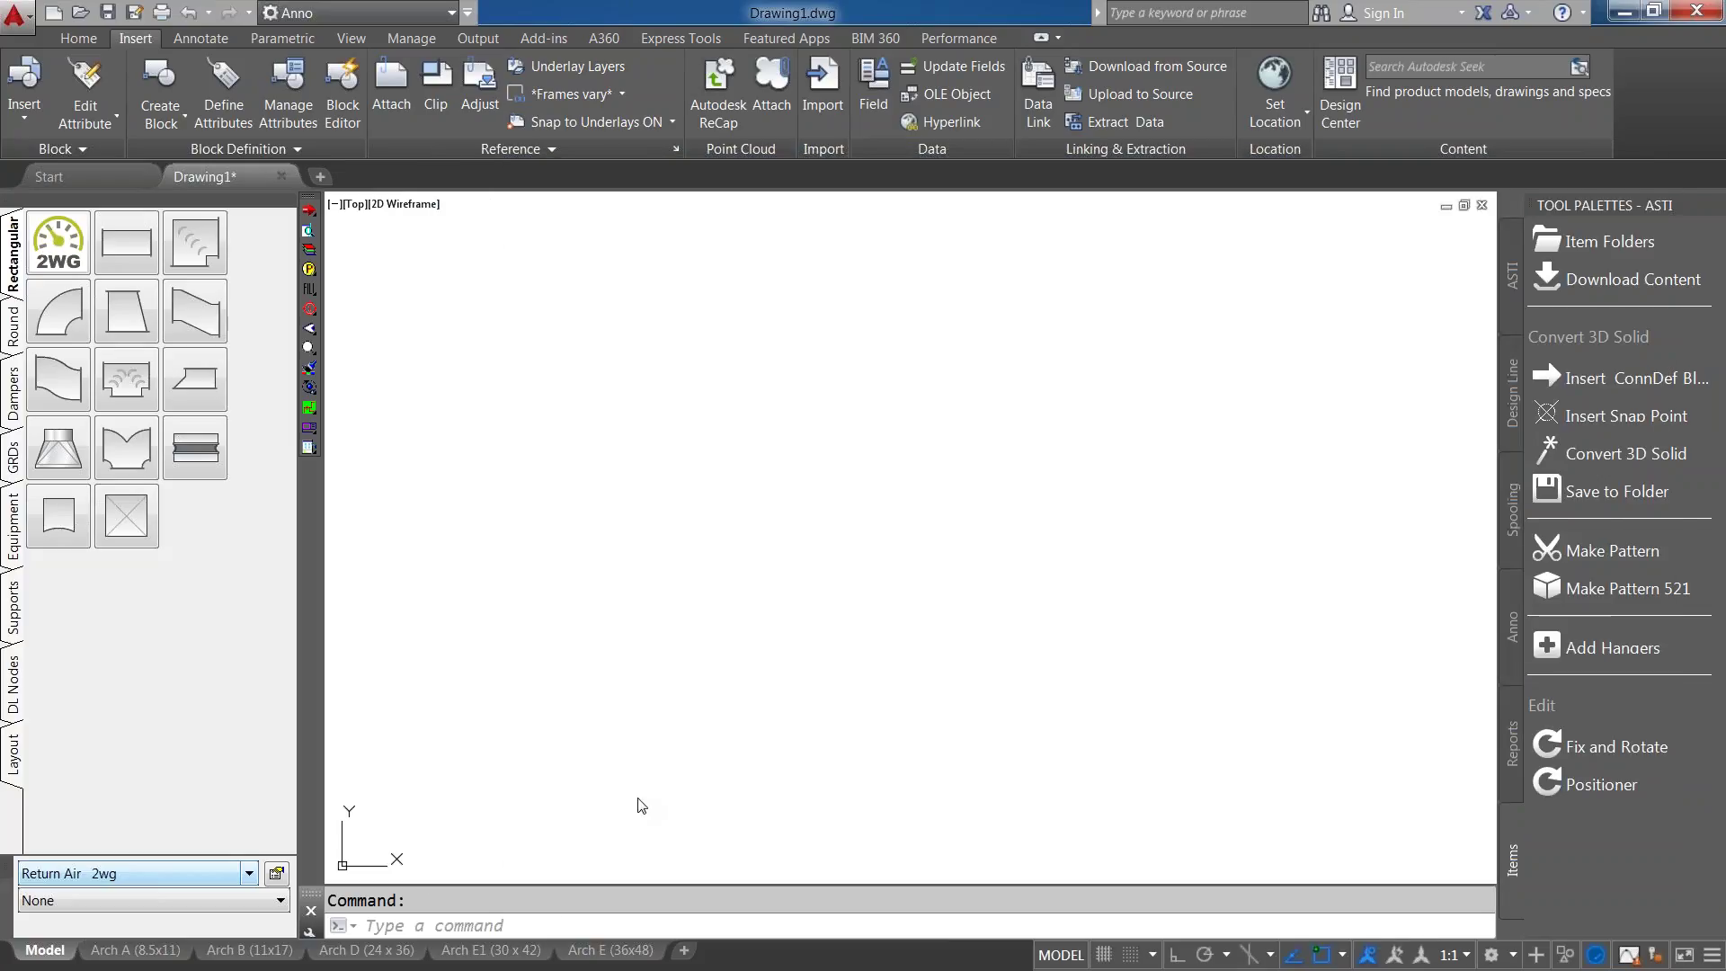
{"action": "left_click", "coordinate": [553, 926]}
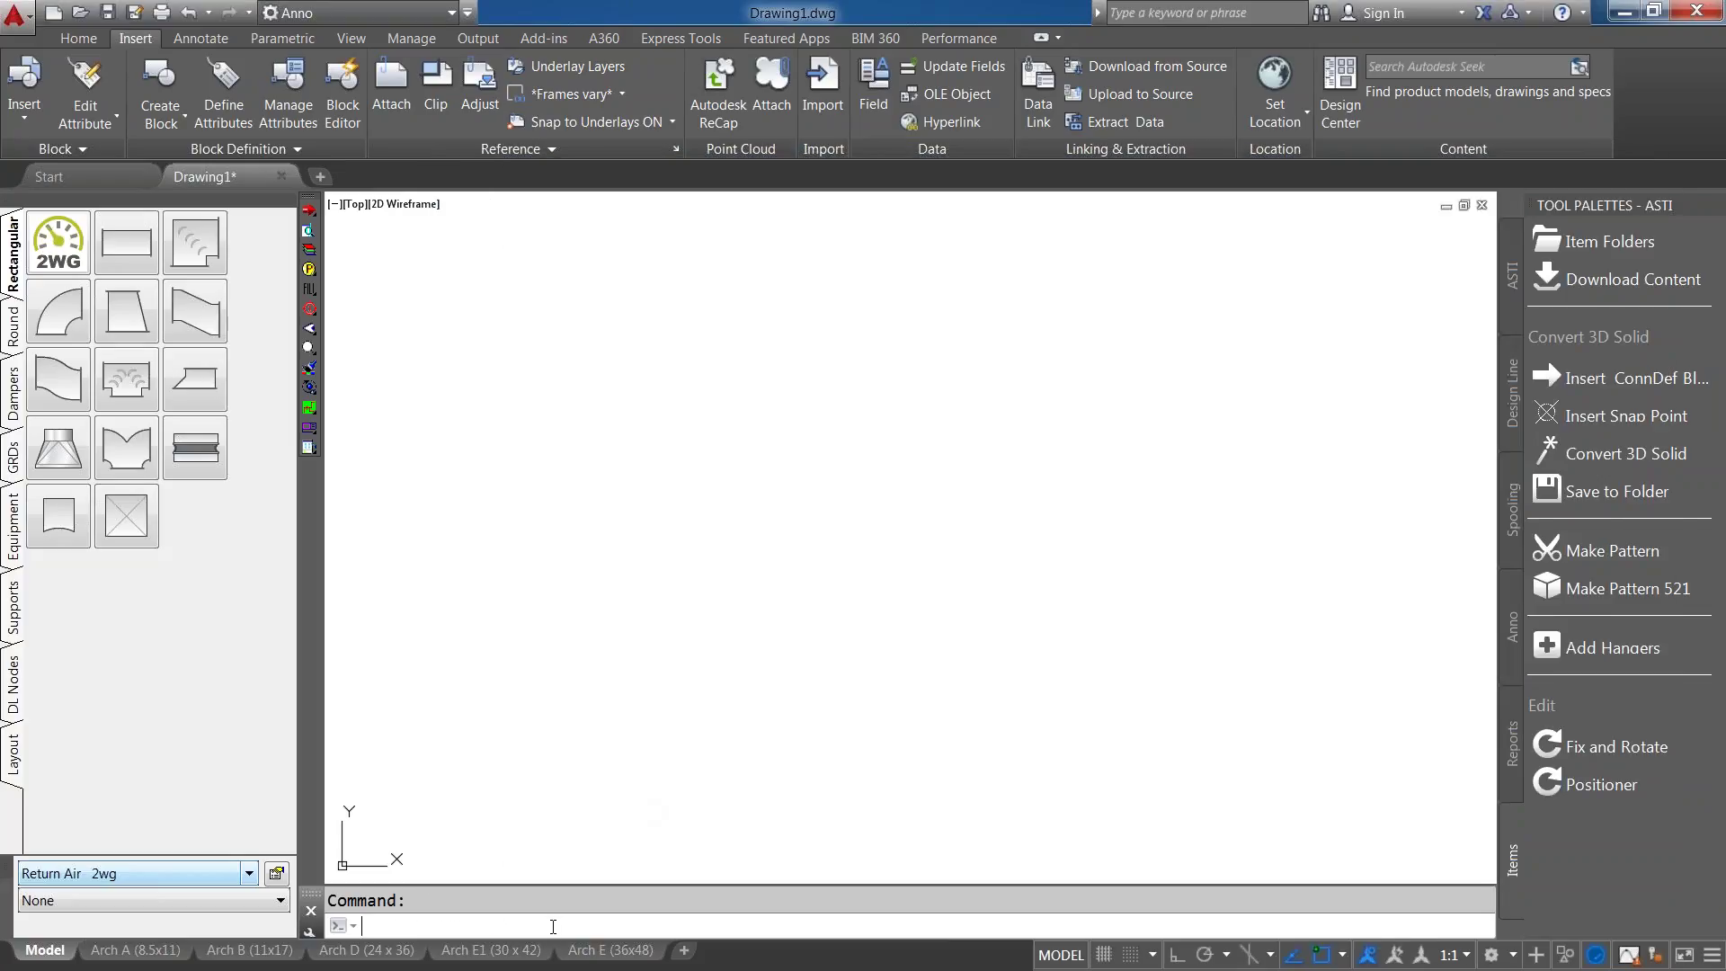
{"action": "type", "text": "importsys"}
{"action": "key", "text": "Return"}
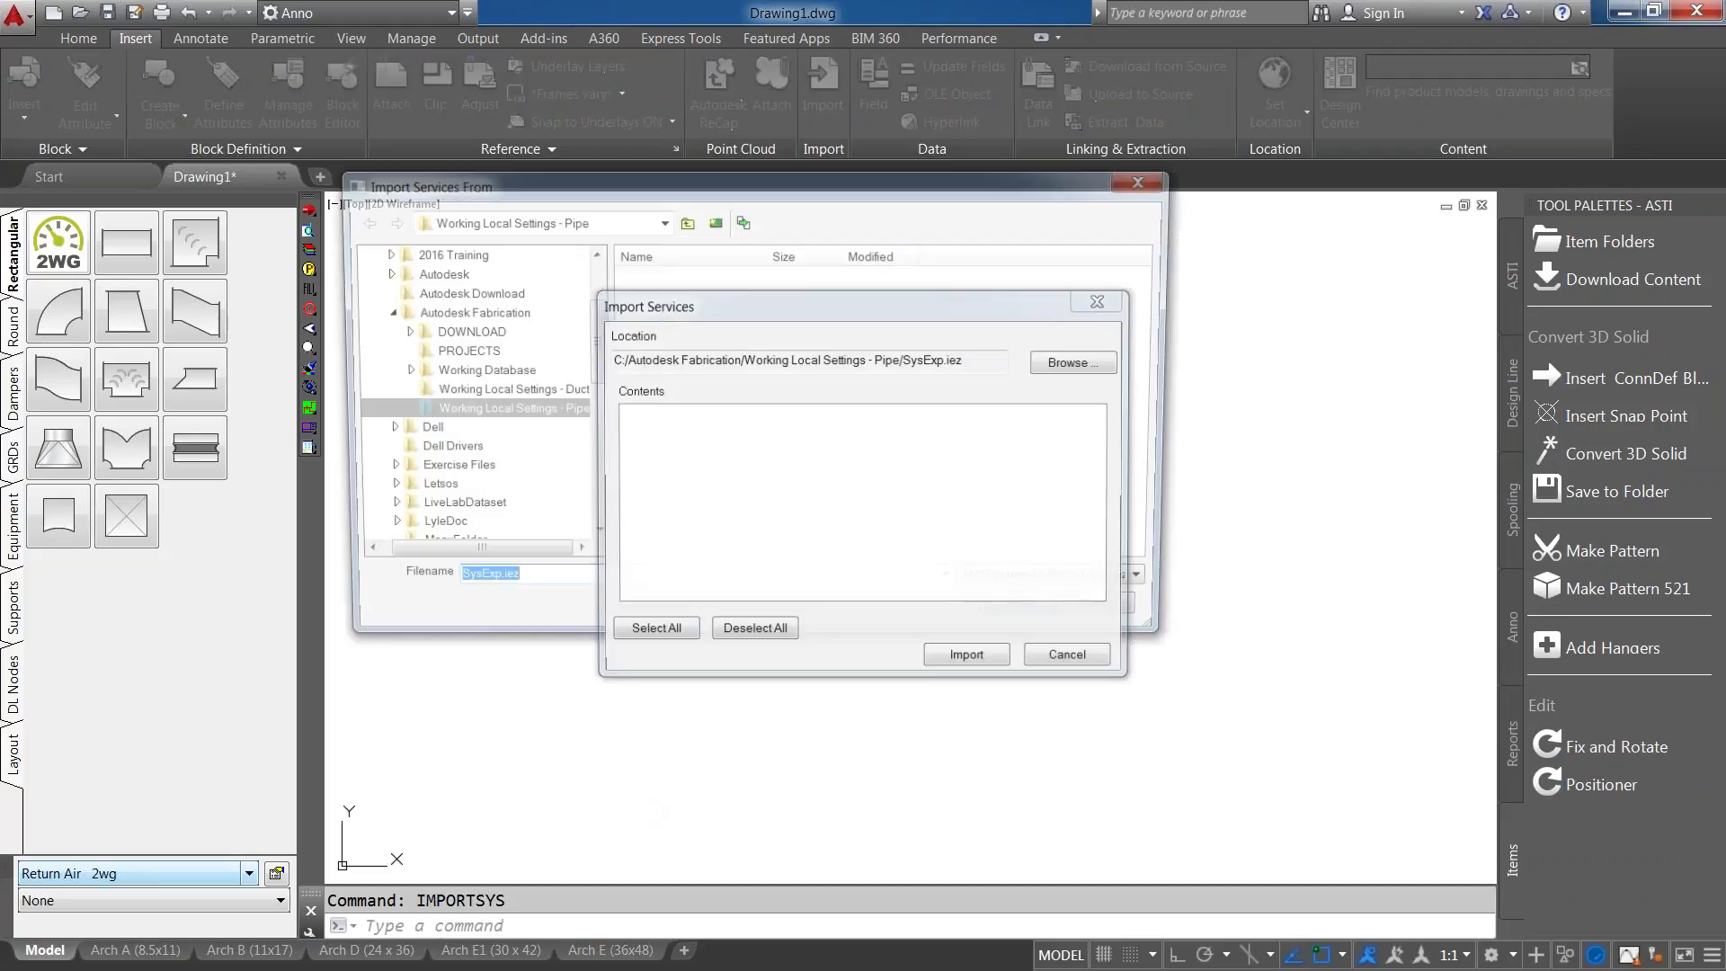
{"action": "left_click", "coordinate": [661, 220]}
{"action": "left_click", "coordinate": [665, 304]}
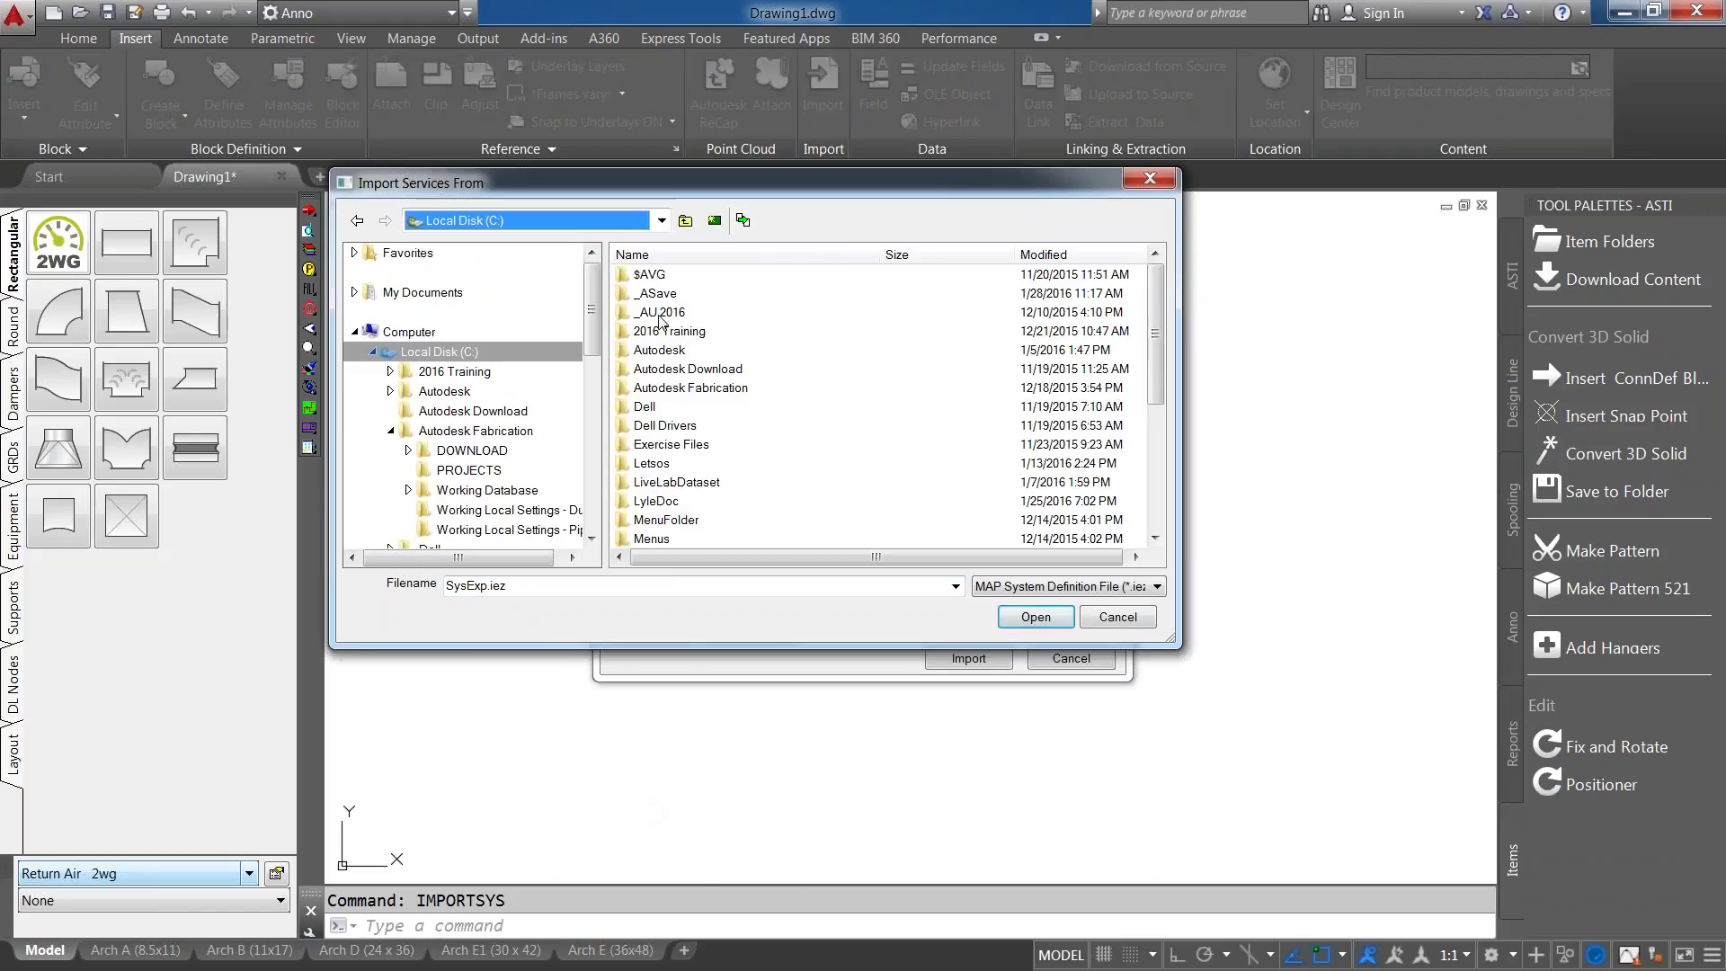
{"action": "double_click", "coordinate": [666, 299]}
{"action": "double_click", "coordinate": [670, 313]}
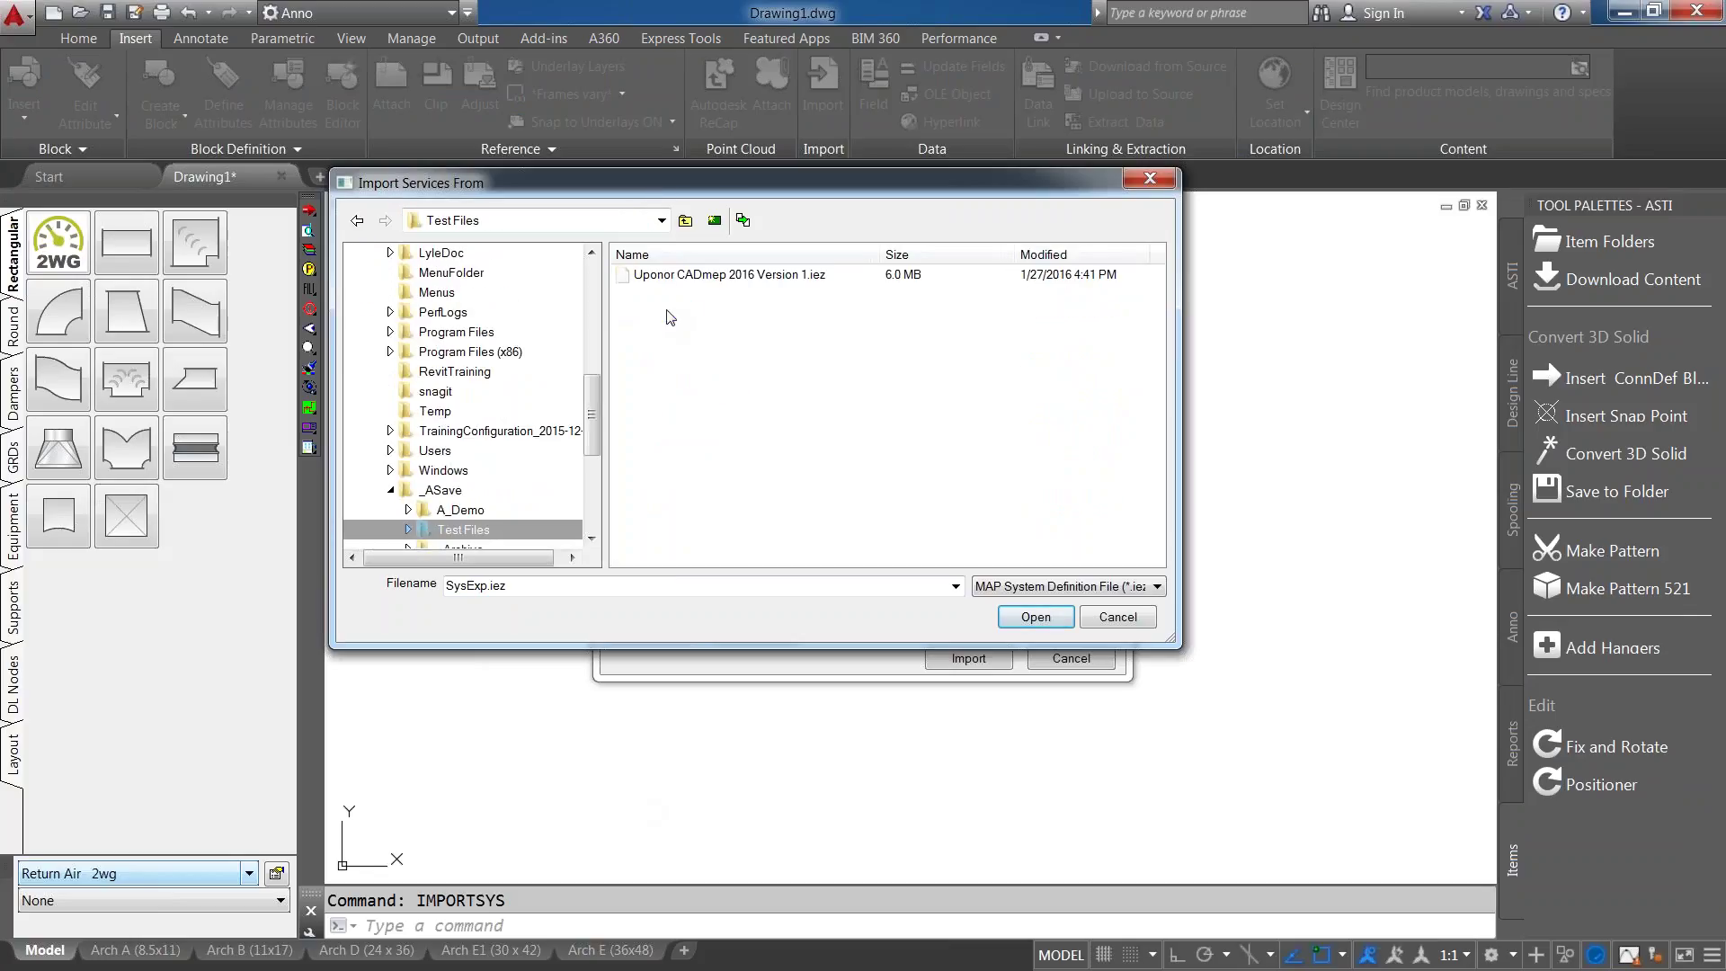
{"action": "left_click", "coordinate": [740, 278]}
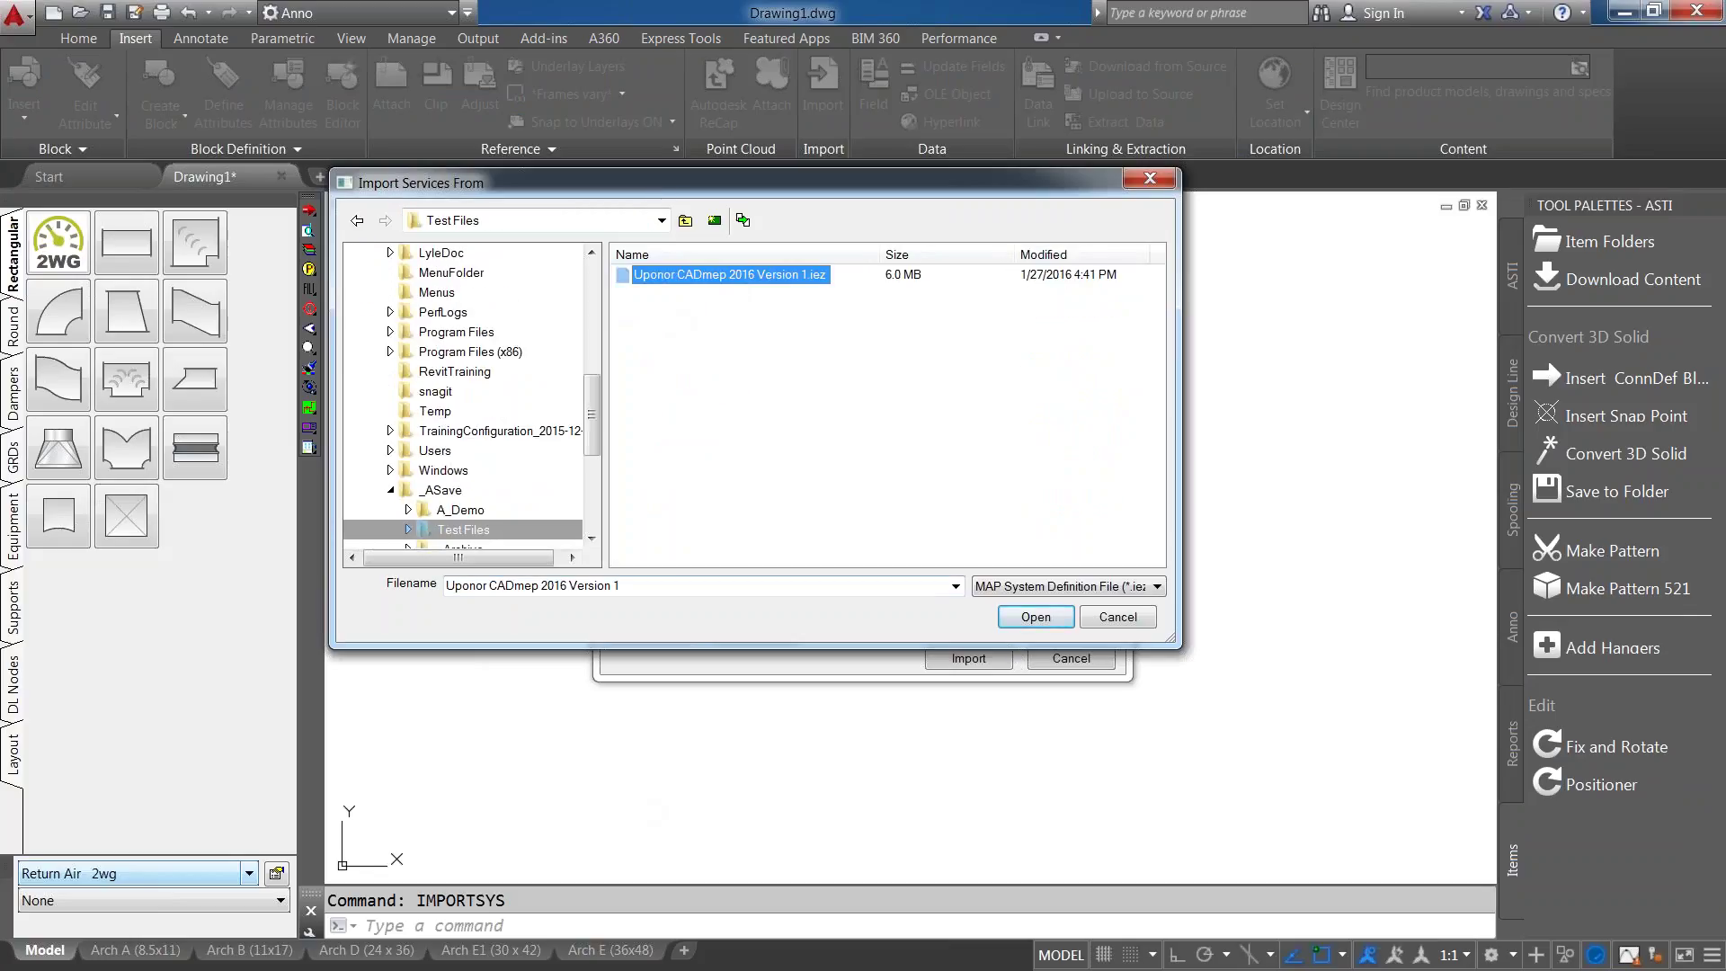
{"action": "left_click", "coordinate": [1034, 617]}
Import the ProPex service with only newer items, keeping existing estimating tables and answering No To All for overwriting service templates.
{"action": "left_click", "coordinate": [628, 415]}
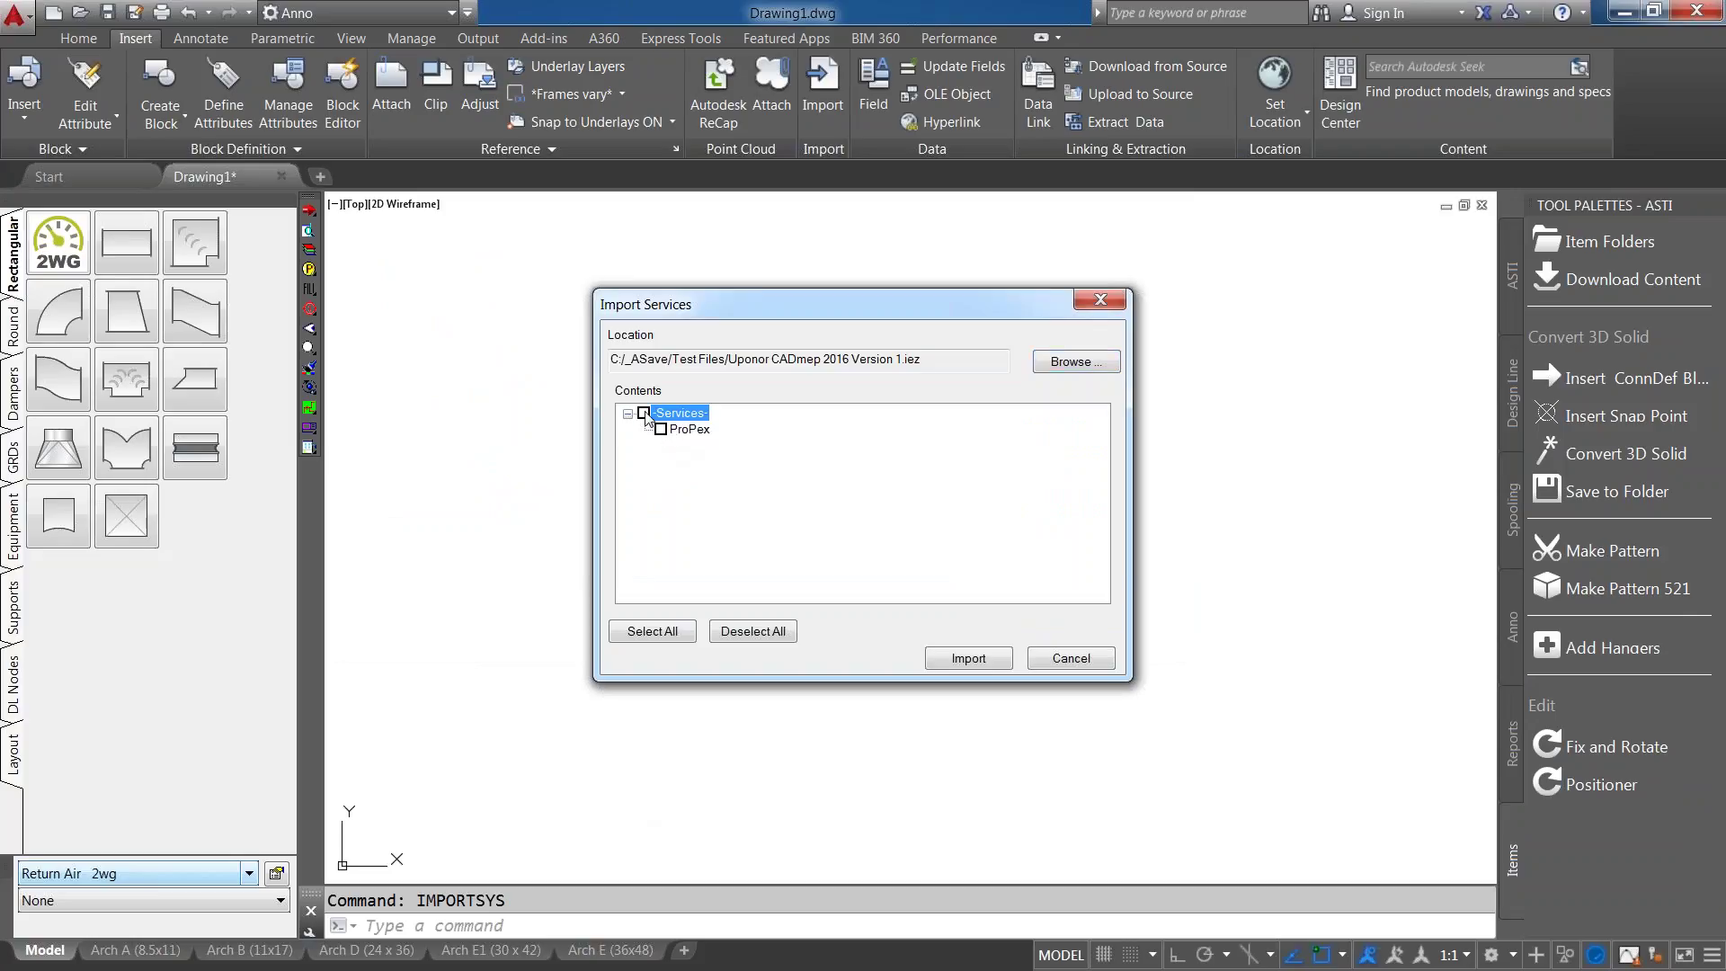
{"action": "left_click", "coordinate": [644, 414]}
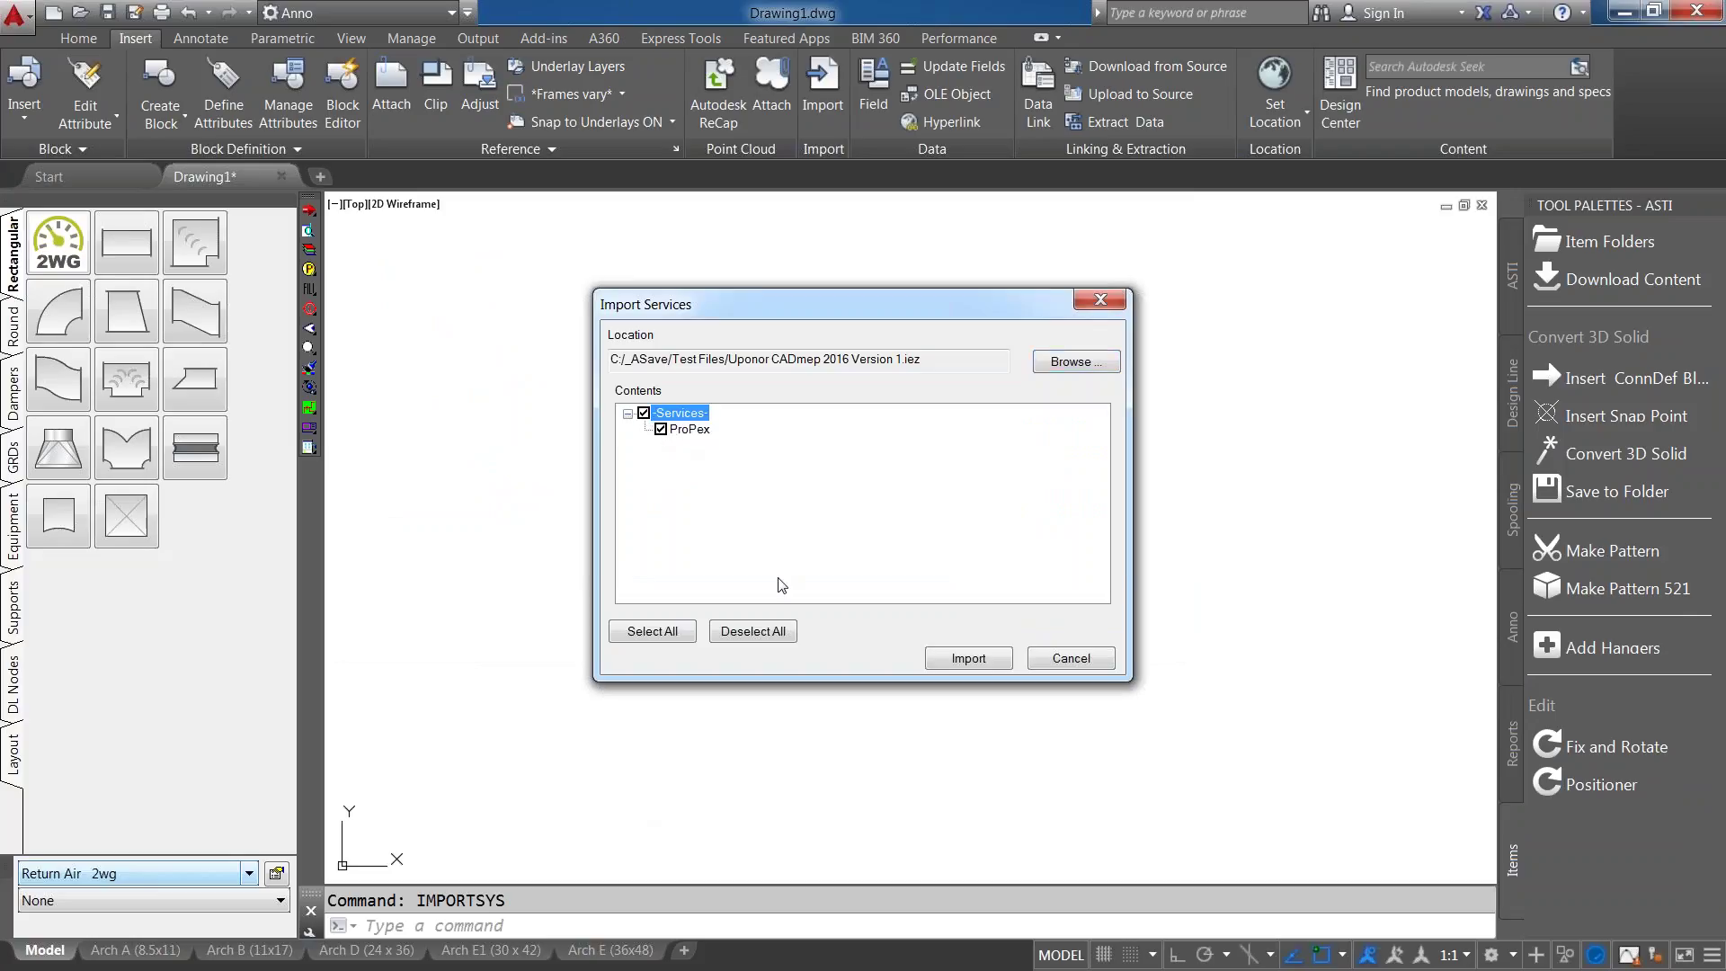
{"action": "left_click", "coordinate": [948, 660]}
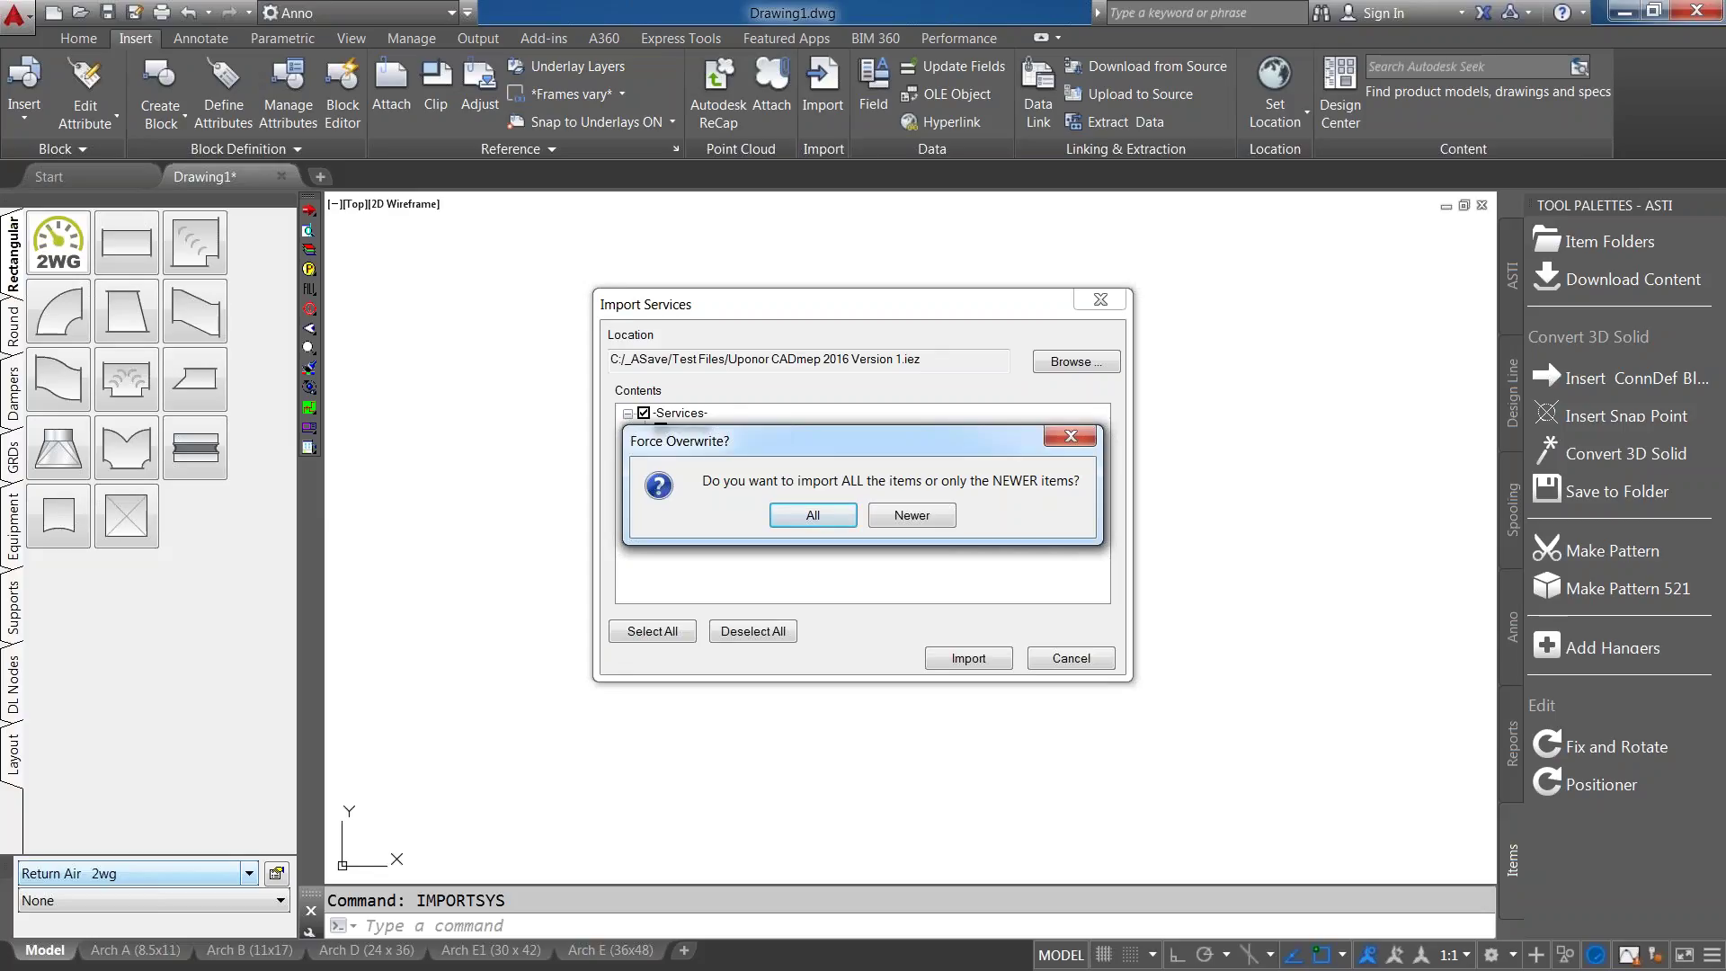
{"action": "left_click", "coordinate": [909, 515]}
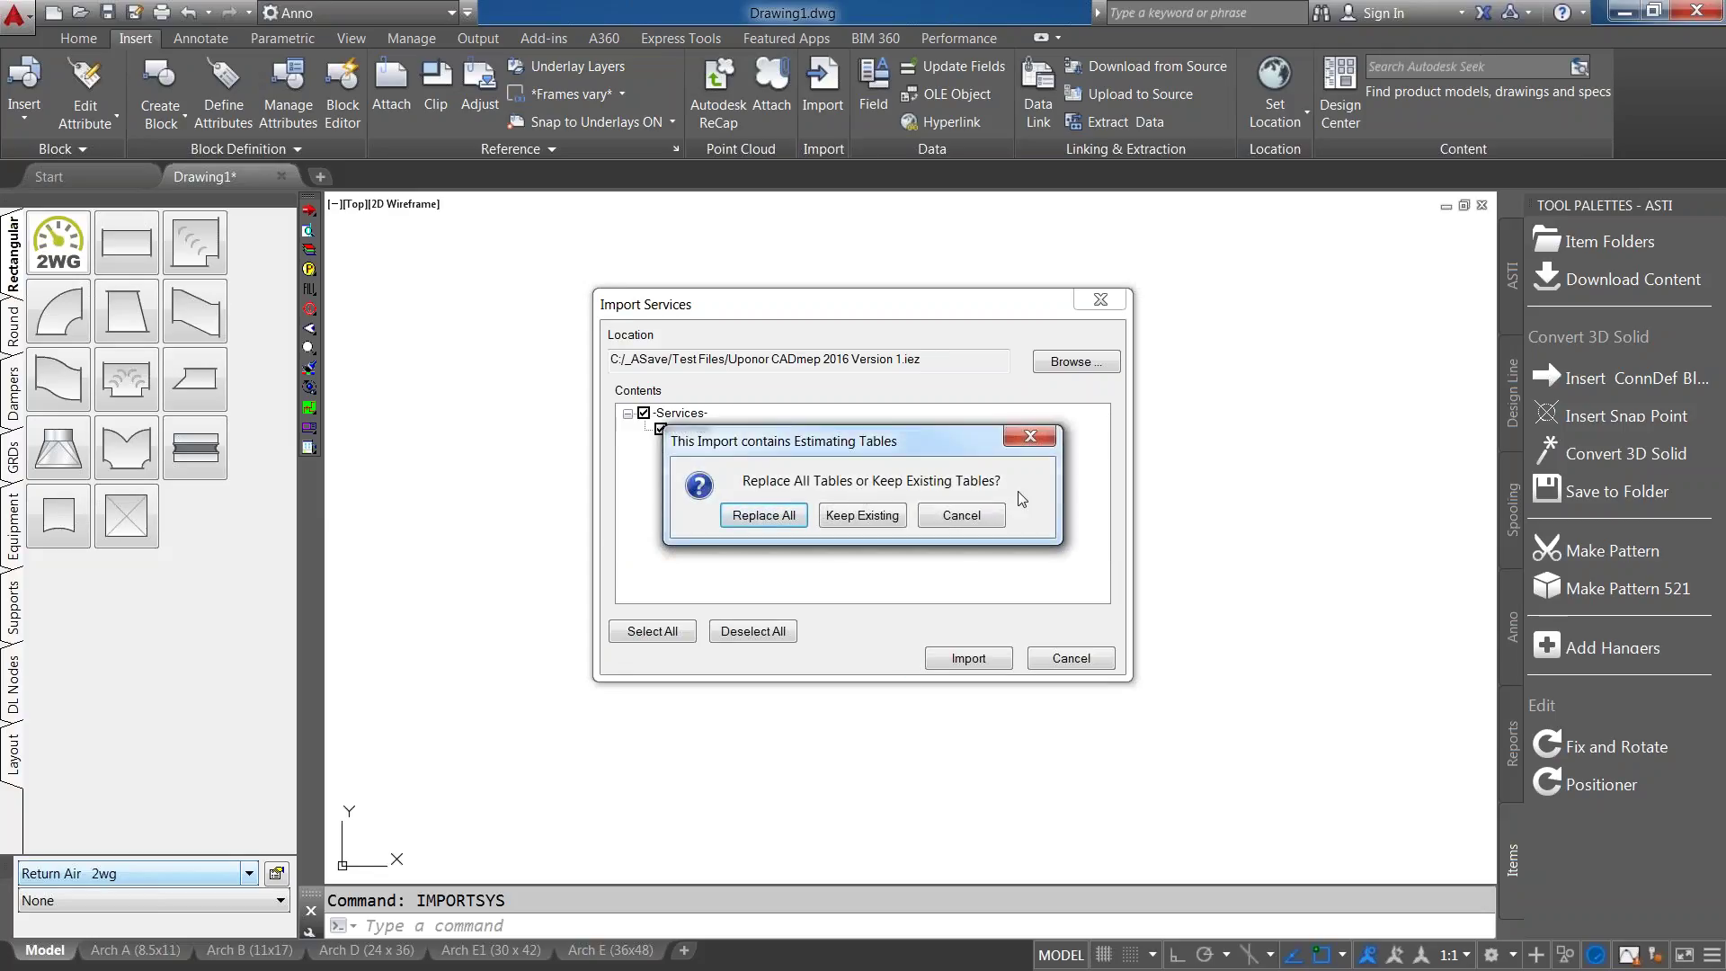
{"action": "left_click", "coordinate": [869, 519]}
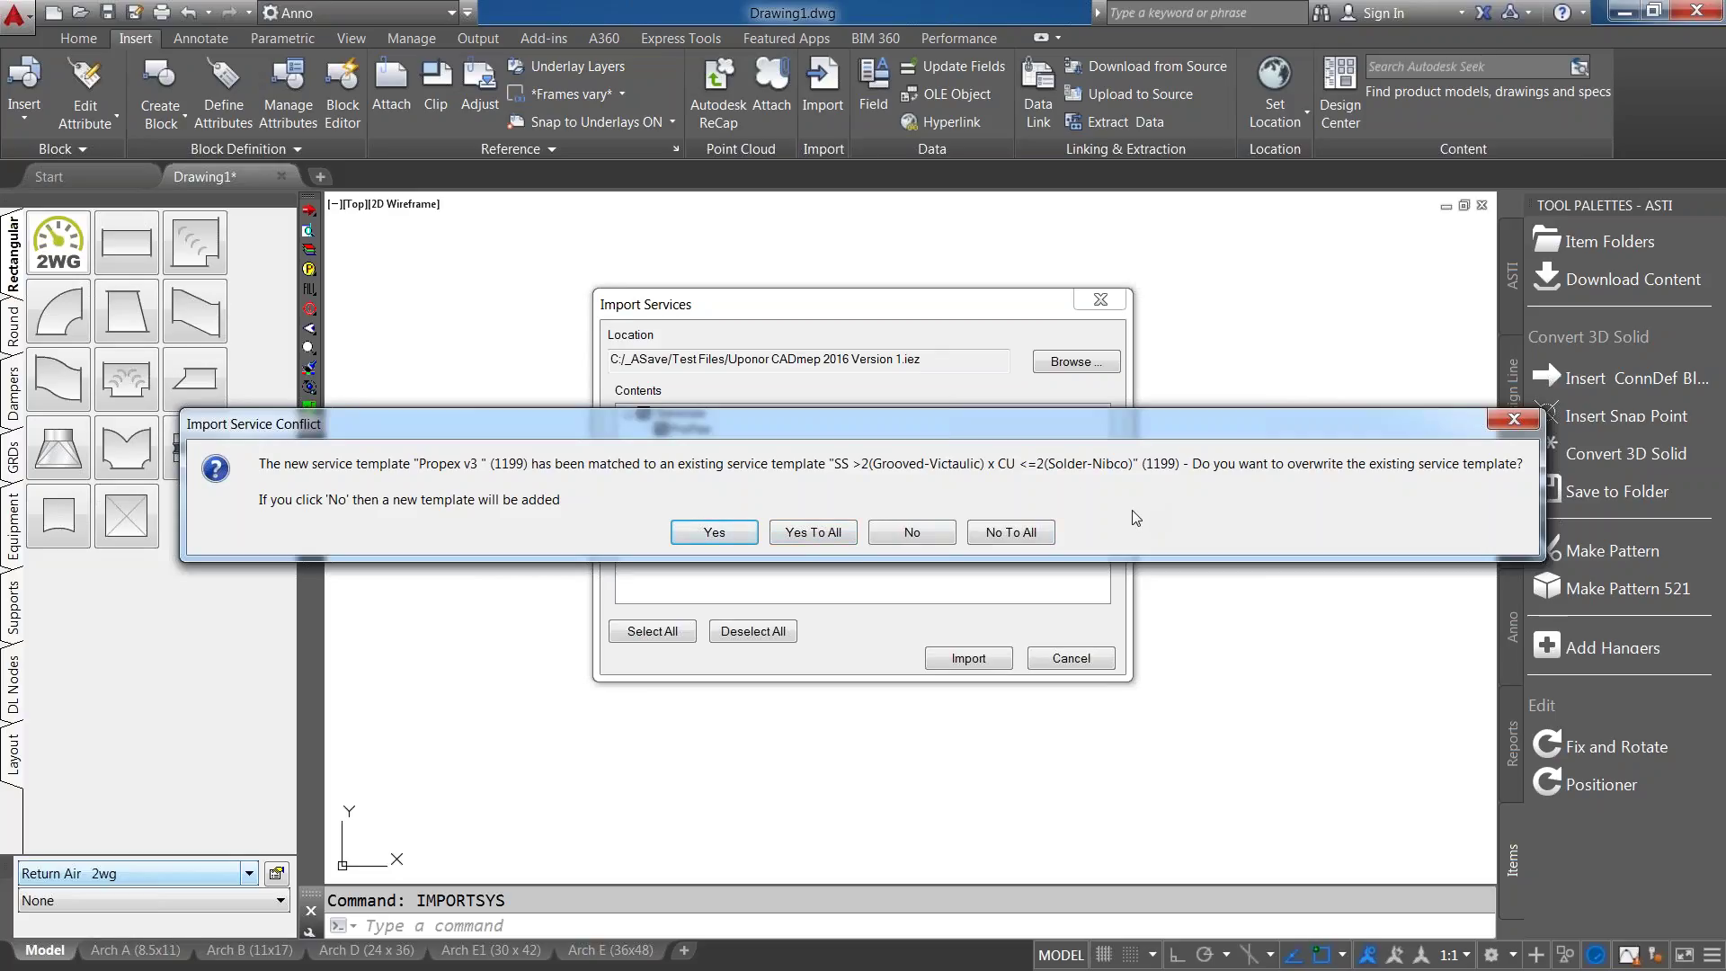
{"action": "left_click", "coordinate": [1036, 535]}
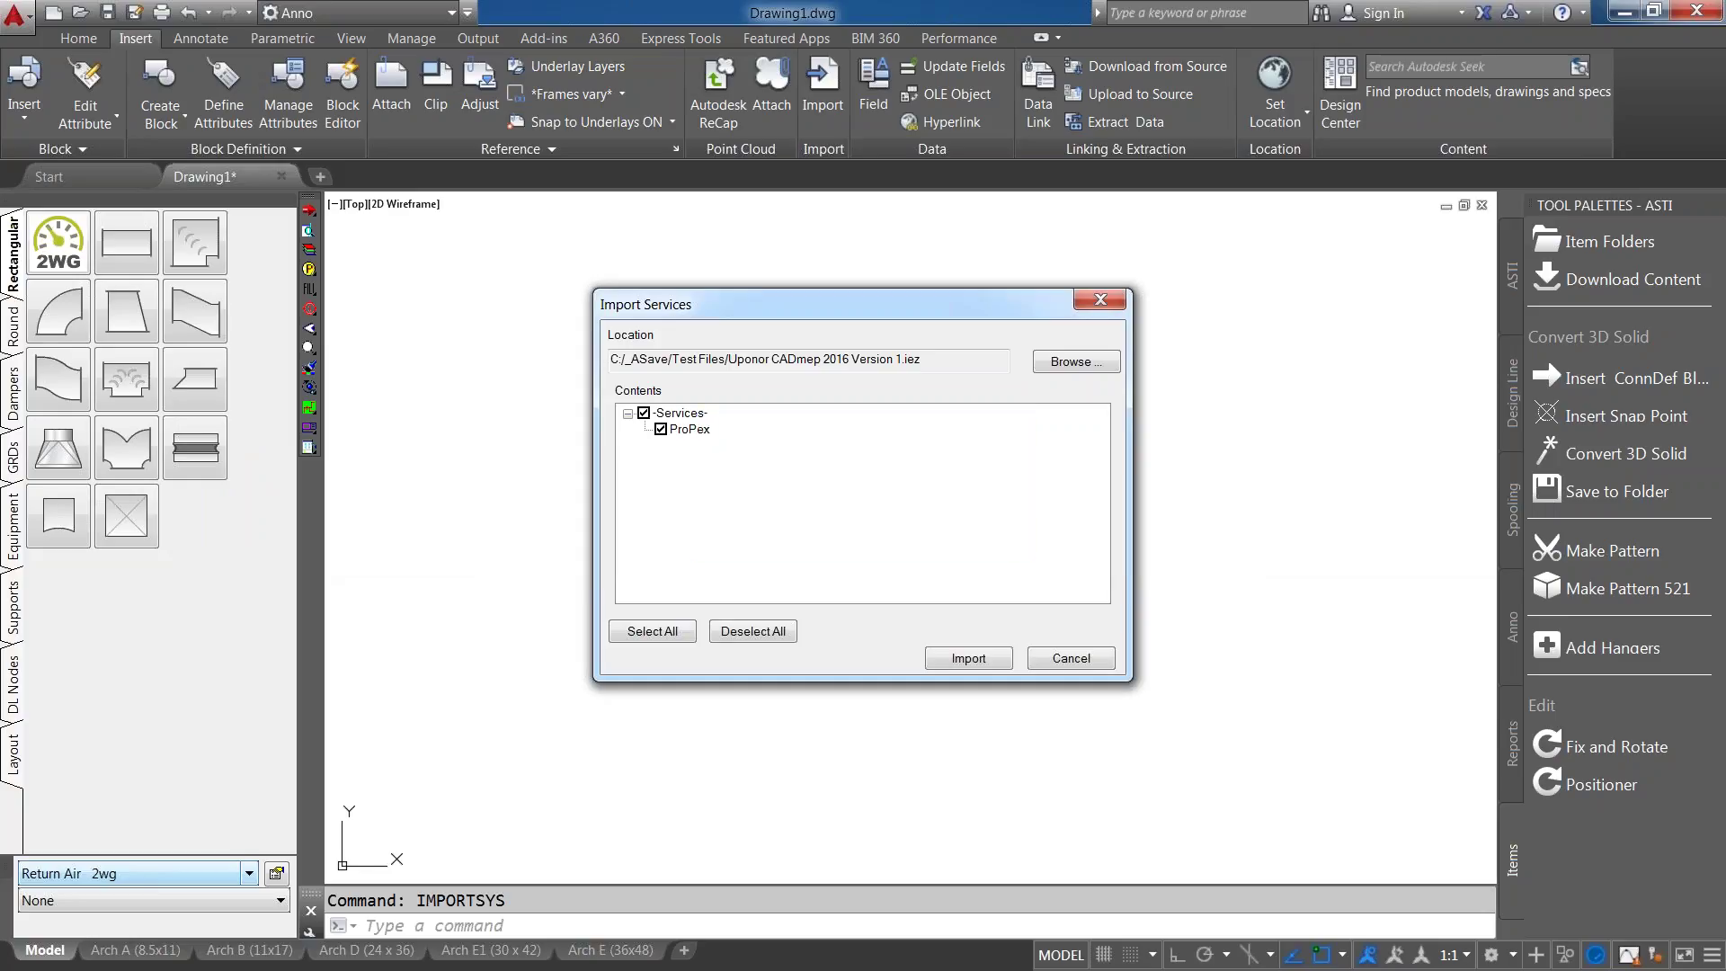
{"action": "left_click", "coordinate": [892, 519]}
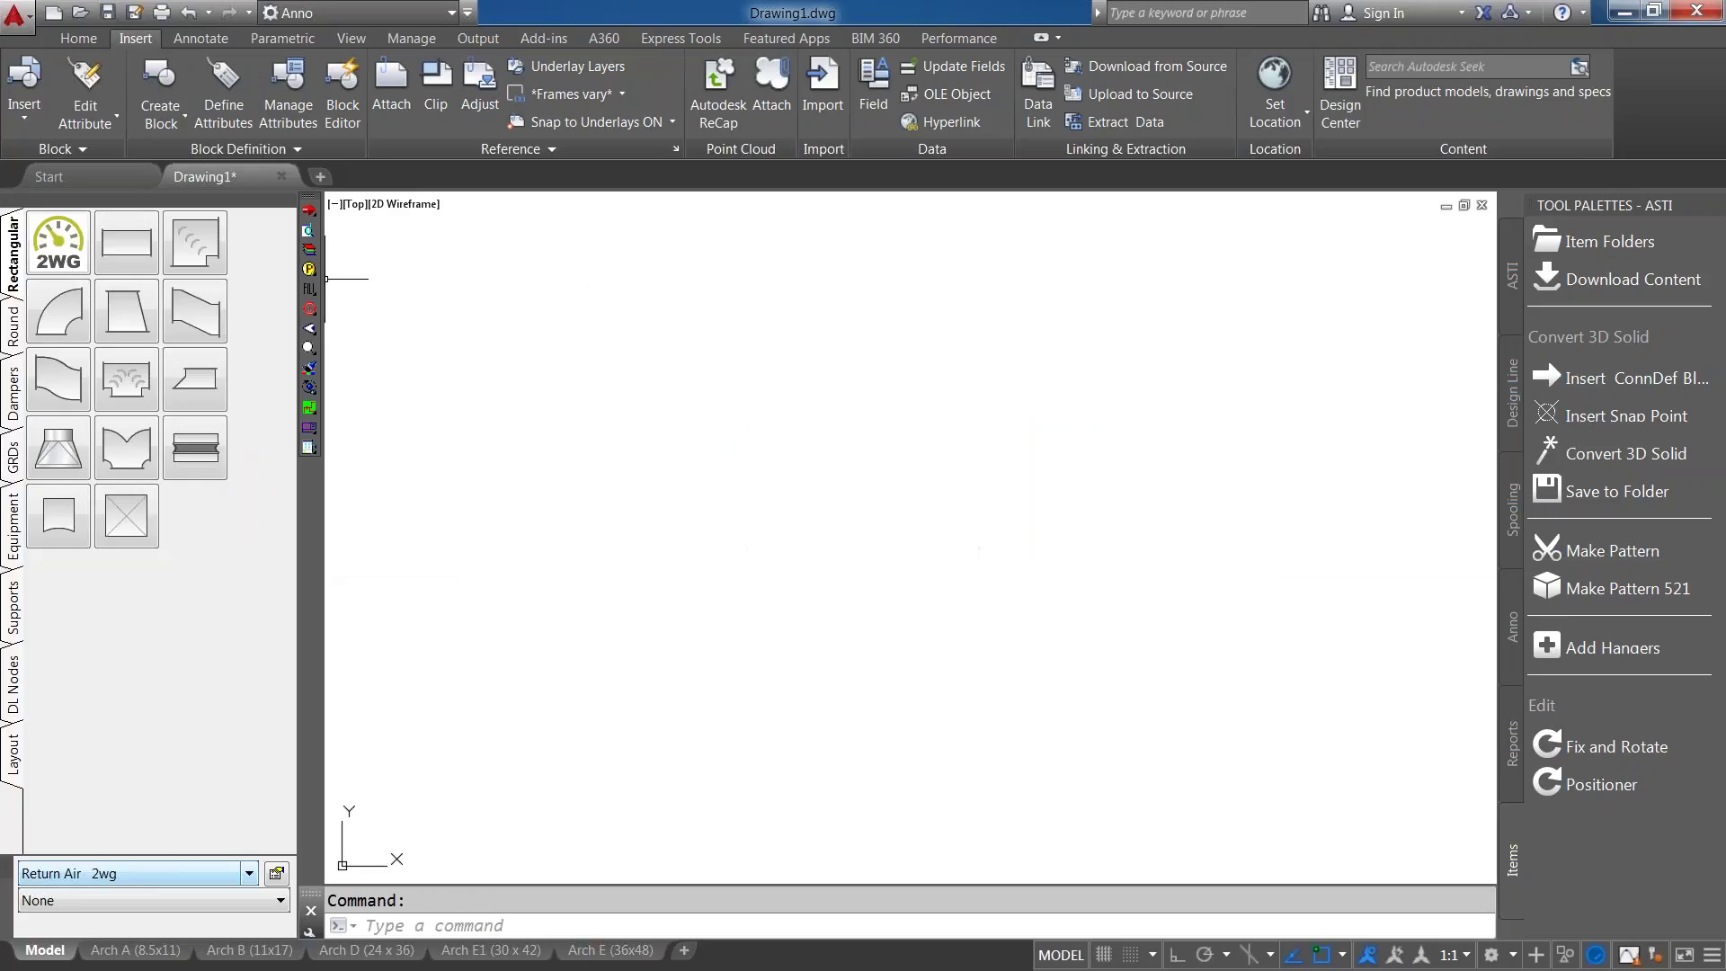
Switch the active service to ProPex in the Services group.
{"action": "left_click", "coordinate": [249, 873]}
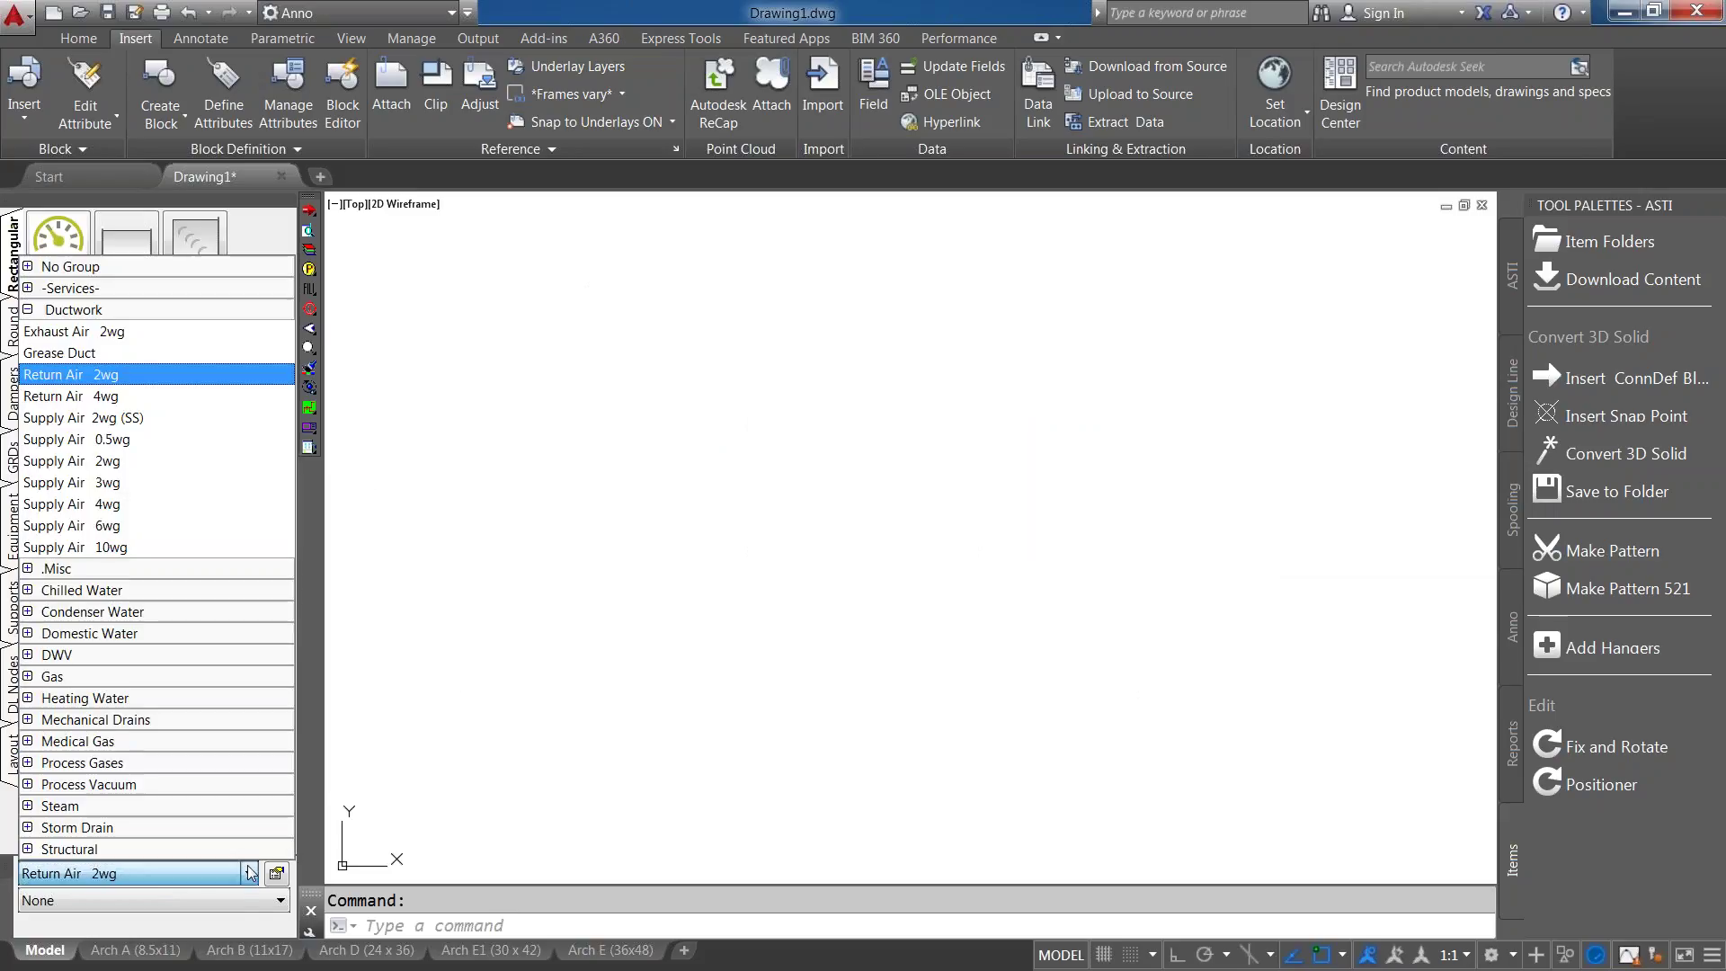
{"action": "left_click", "coordinate": [36, 288]}
{"action": "left_click", "coordinate": [42, 297]}
{"action": "left_click", "coordinate": [42, 289]}
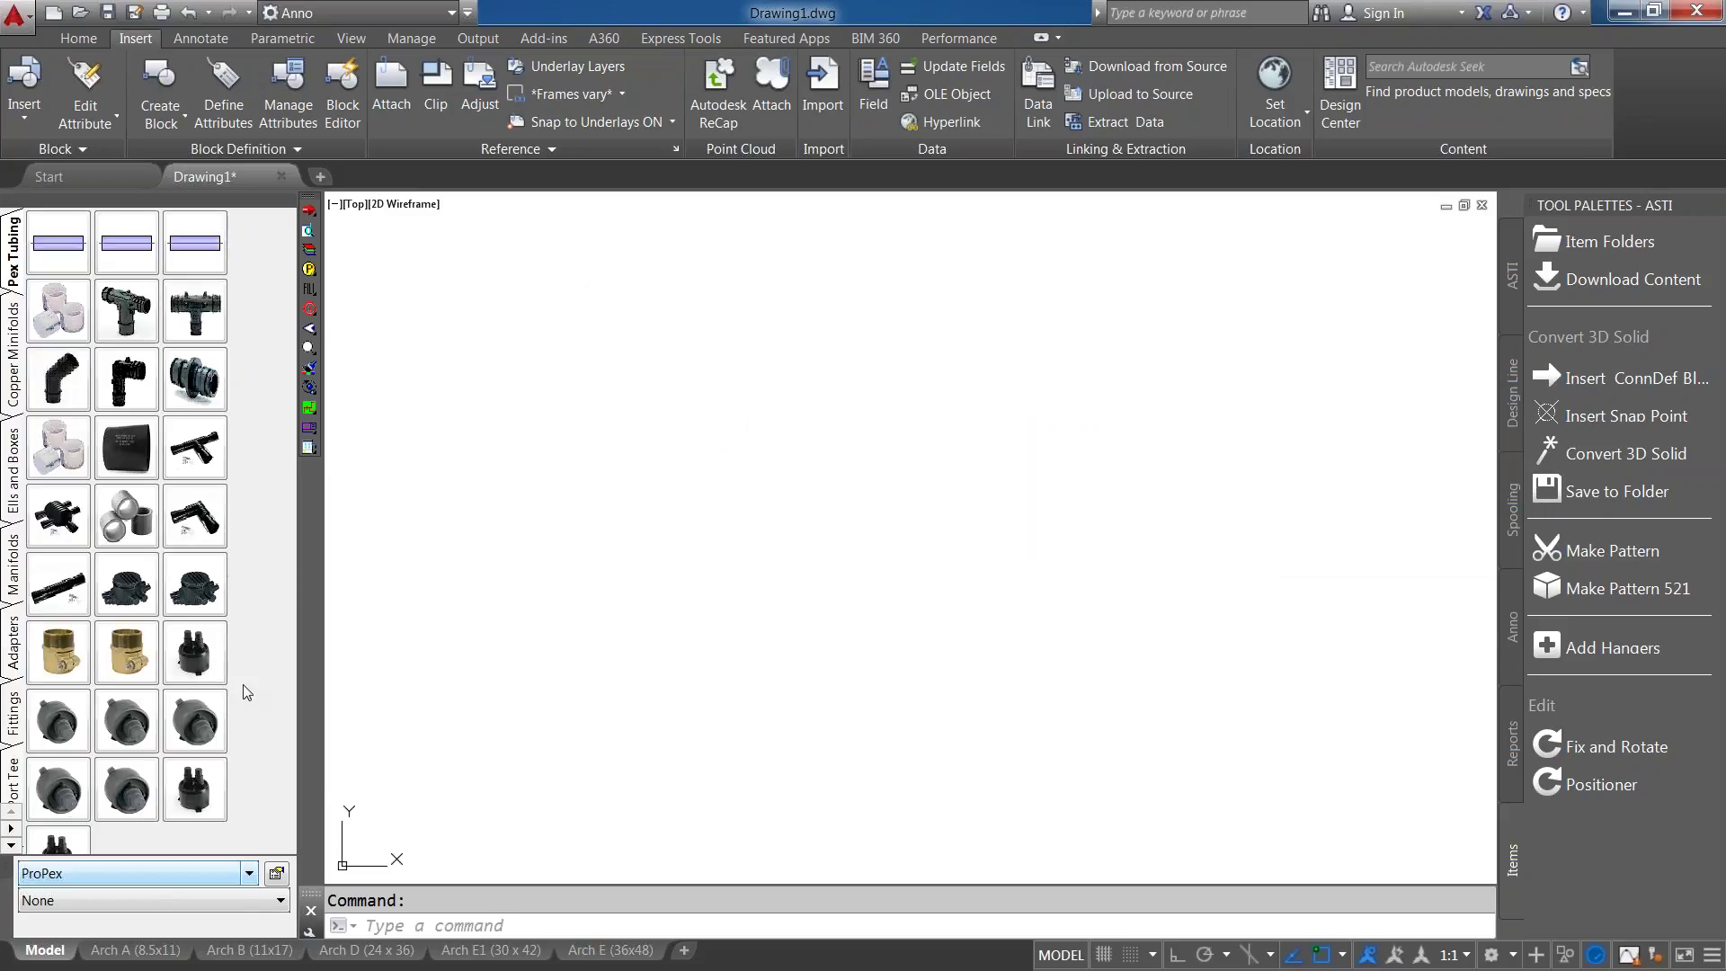
Examine the connectors and material of the Q475 ProPEX EP Reducing Tee, then cancel the item editor.
{"action": "right_click", "coordinate": [127, 324]}
{"action": "mouse_move", "coordinate": [162, 361]}
{"action": "left_click", "coordinate": [339, 370]}
{"action": "left_click", "coordinate": [821, 200]}
{"action": "left_click", "coordinate": [942, 250]}
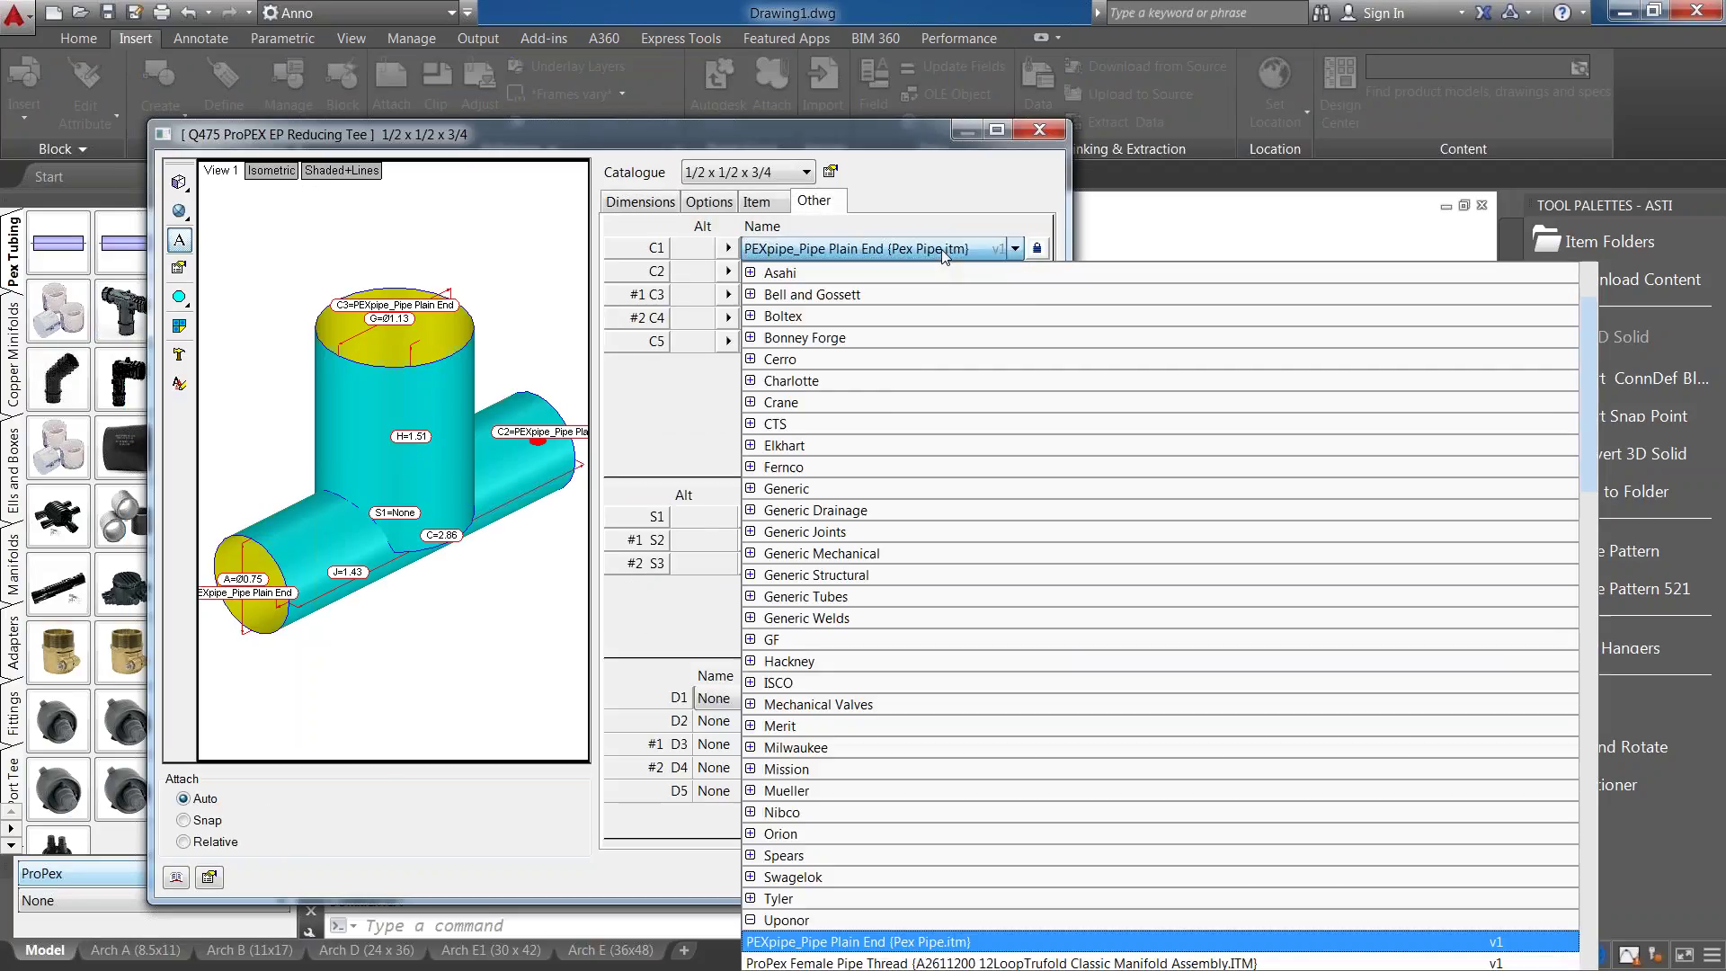
{"action": "left_click", "coordinate": [942, 250]}
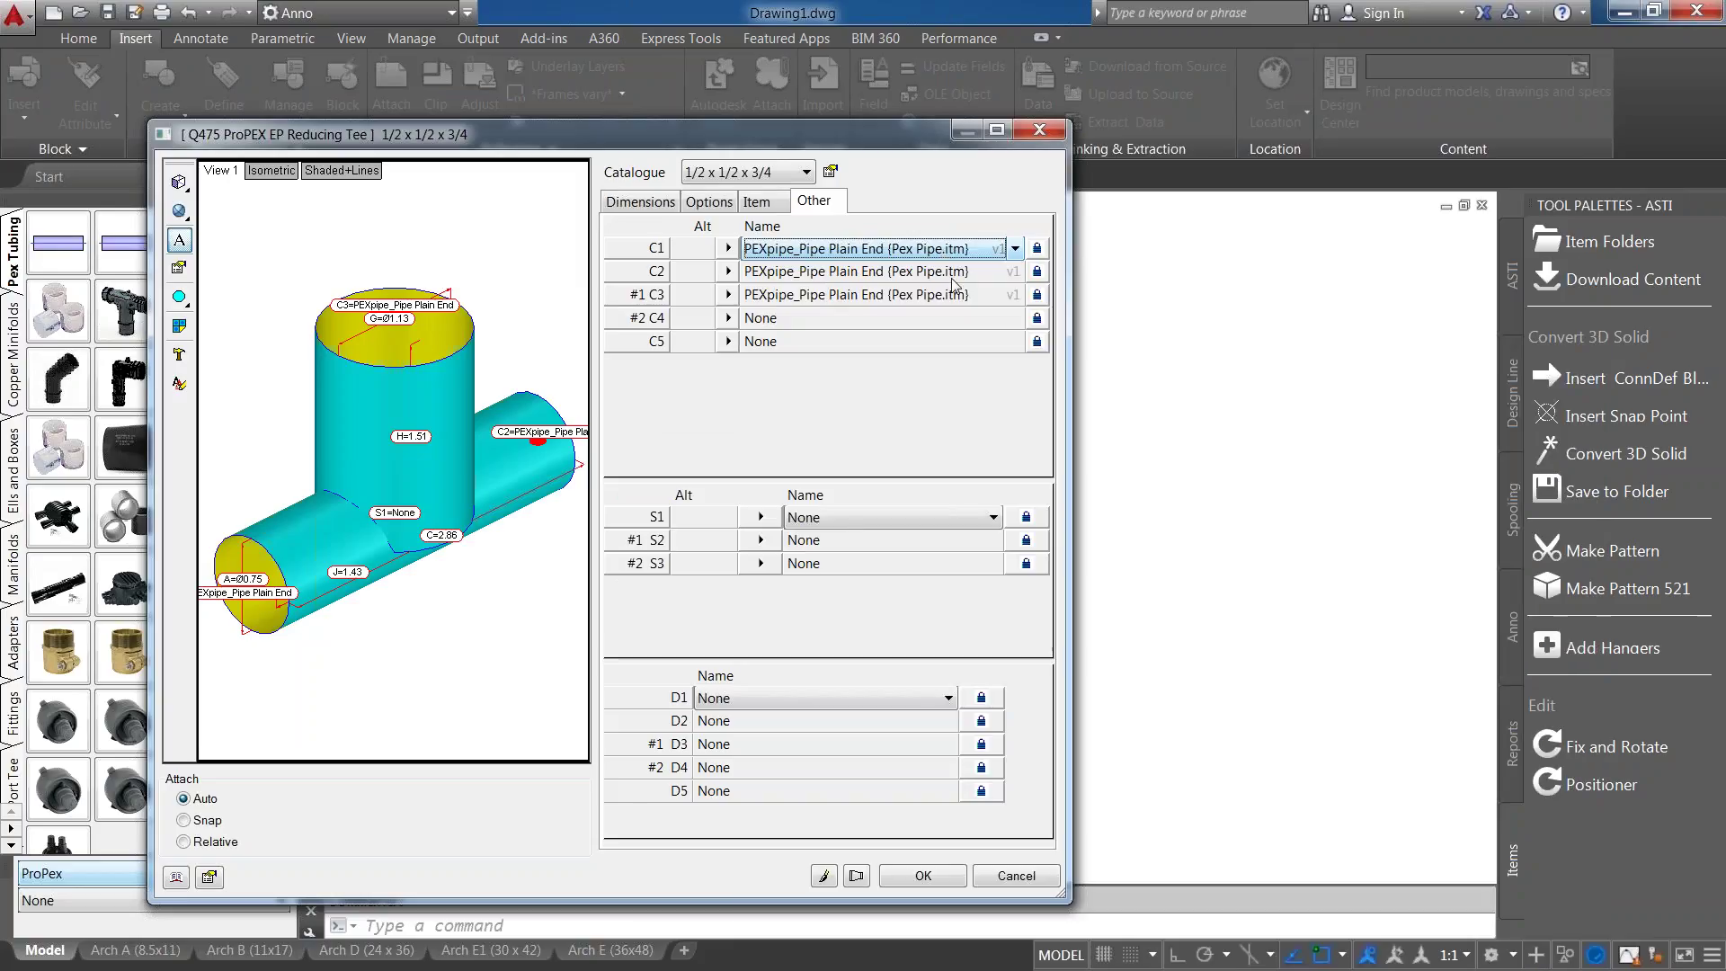
{"action": "left_click", "coordinate": [758, 203]}
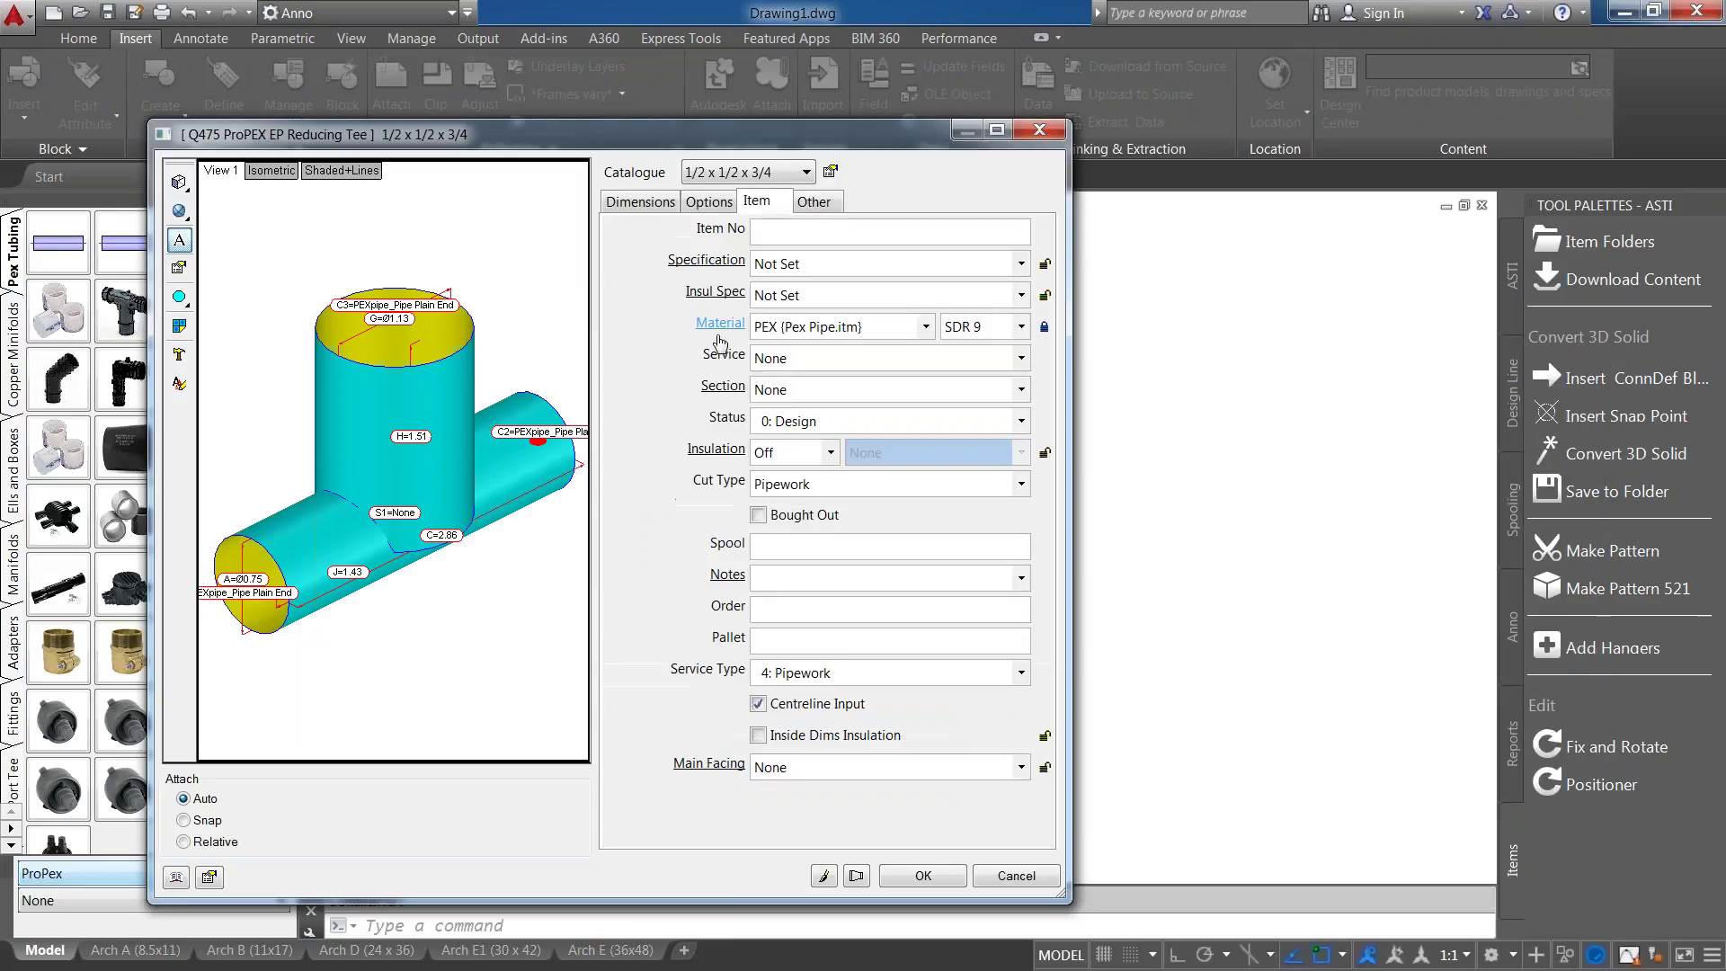
{"action": "left_click", "coordinate": [1016, 876]}
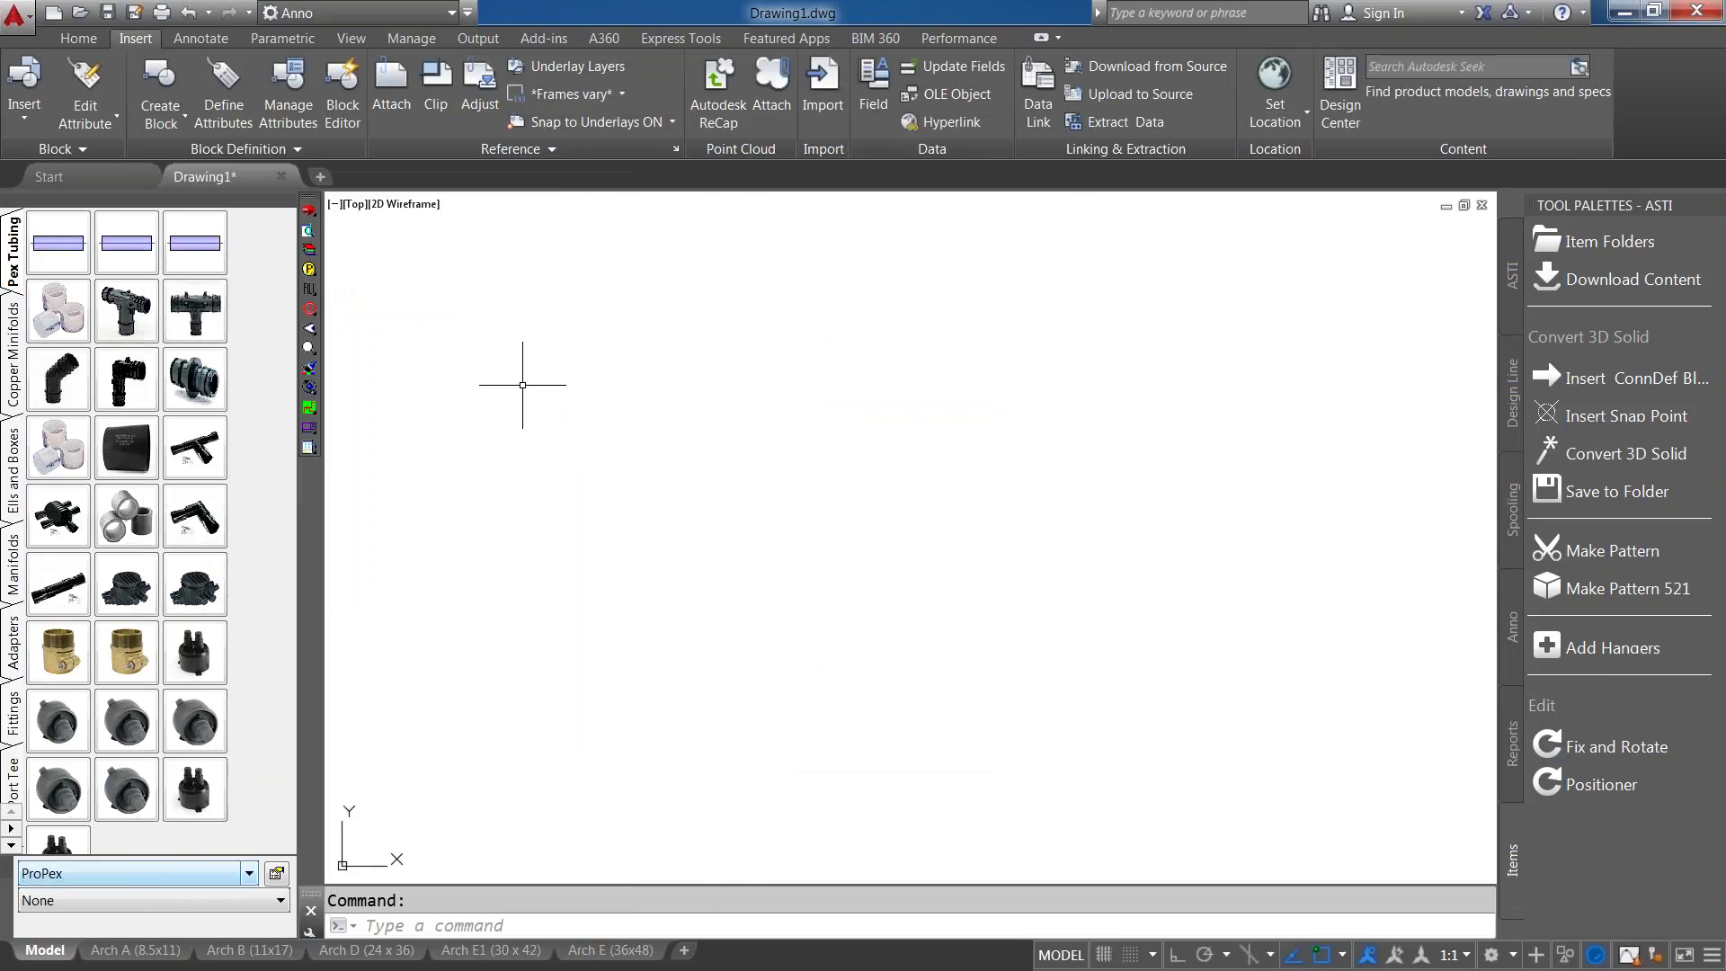
Make the data from the source Uponor CADmep 2016 Version 1.iez permanent in Manage Database.
{"action": "left_click", "coordinate": [308, 269]}
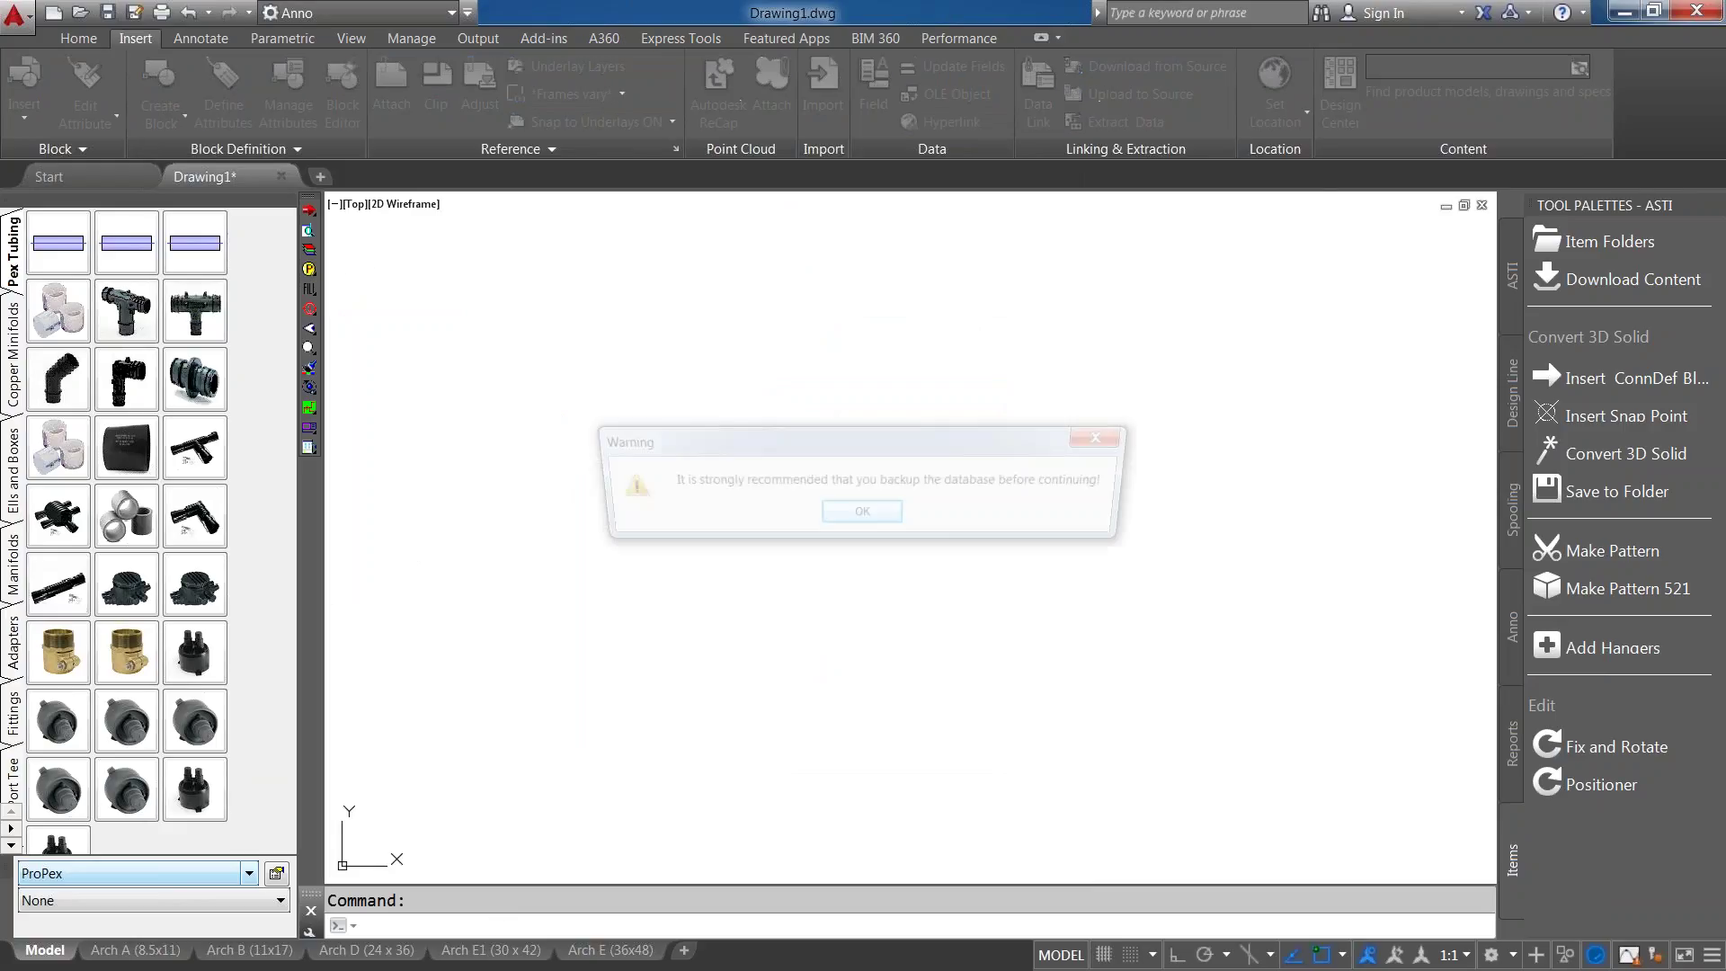
{"action": "left_click", "coordinate": [854, 513]}
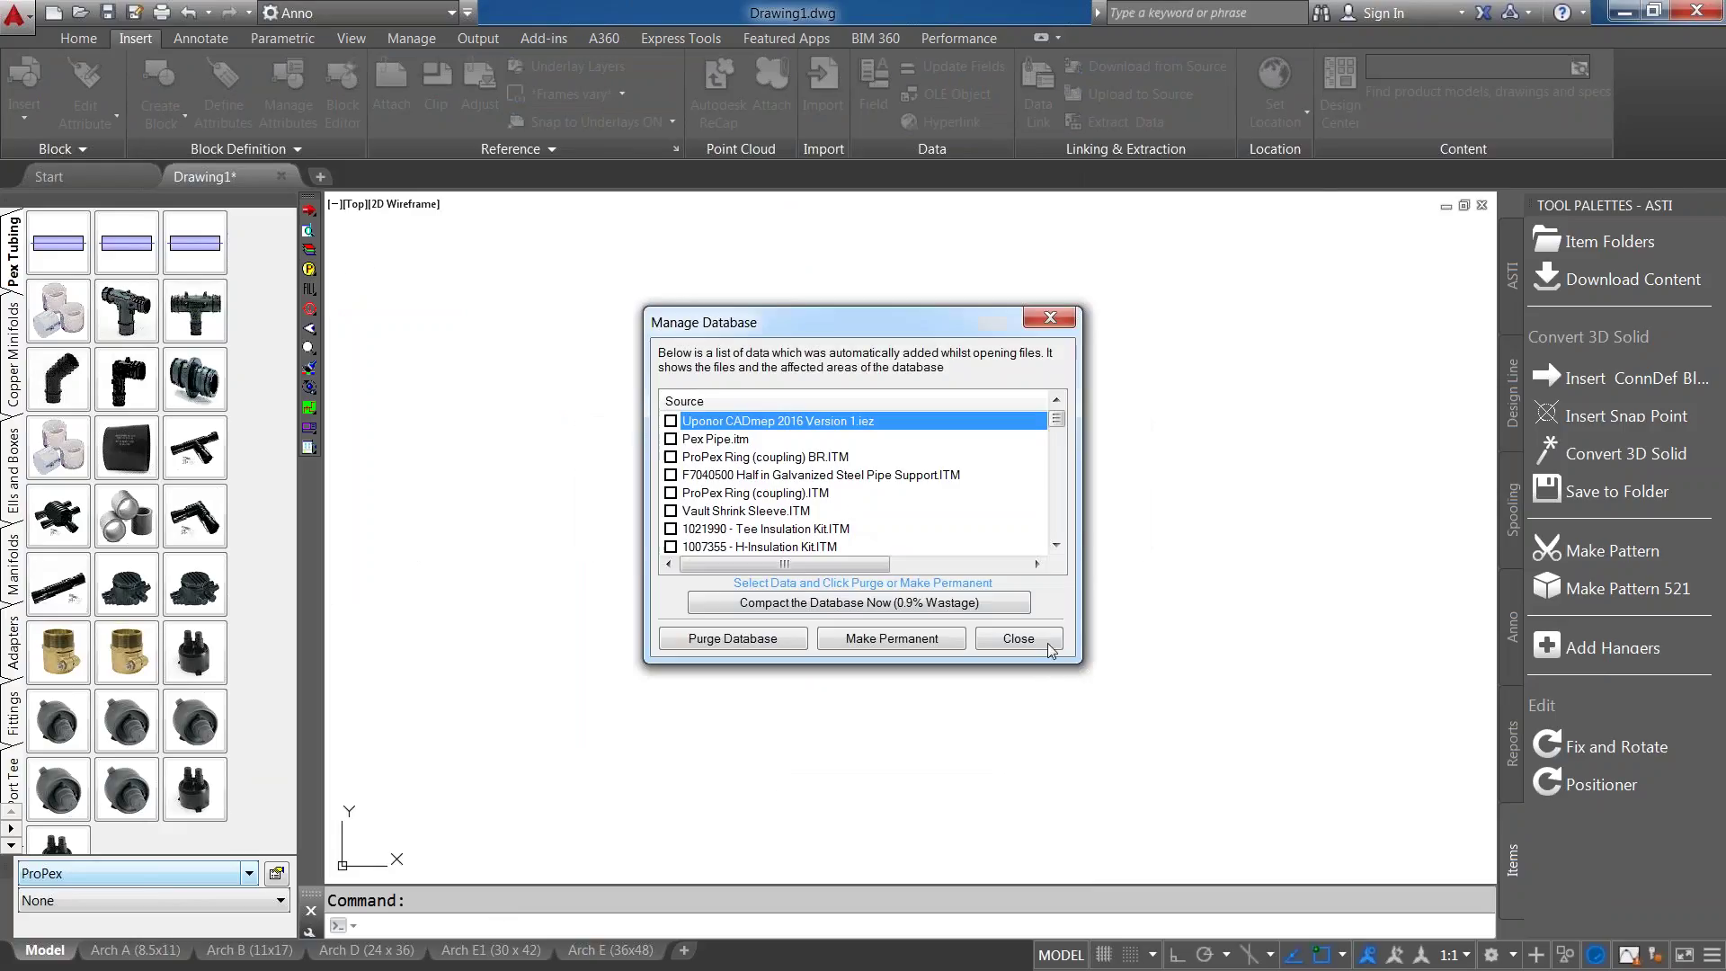
{"action": "left_click", "coordinate": [670, 421]}
{"action": "left_click", "coordinate": [858, 644]}
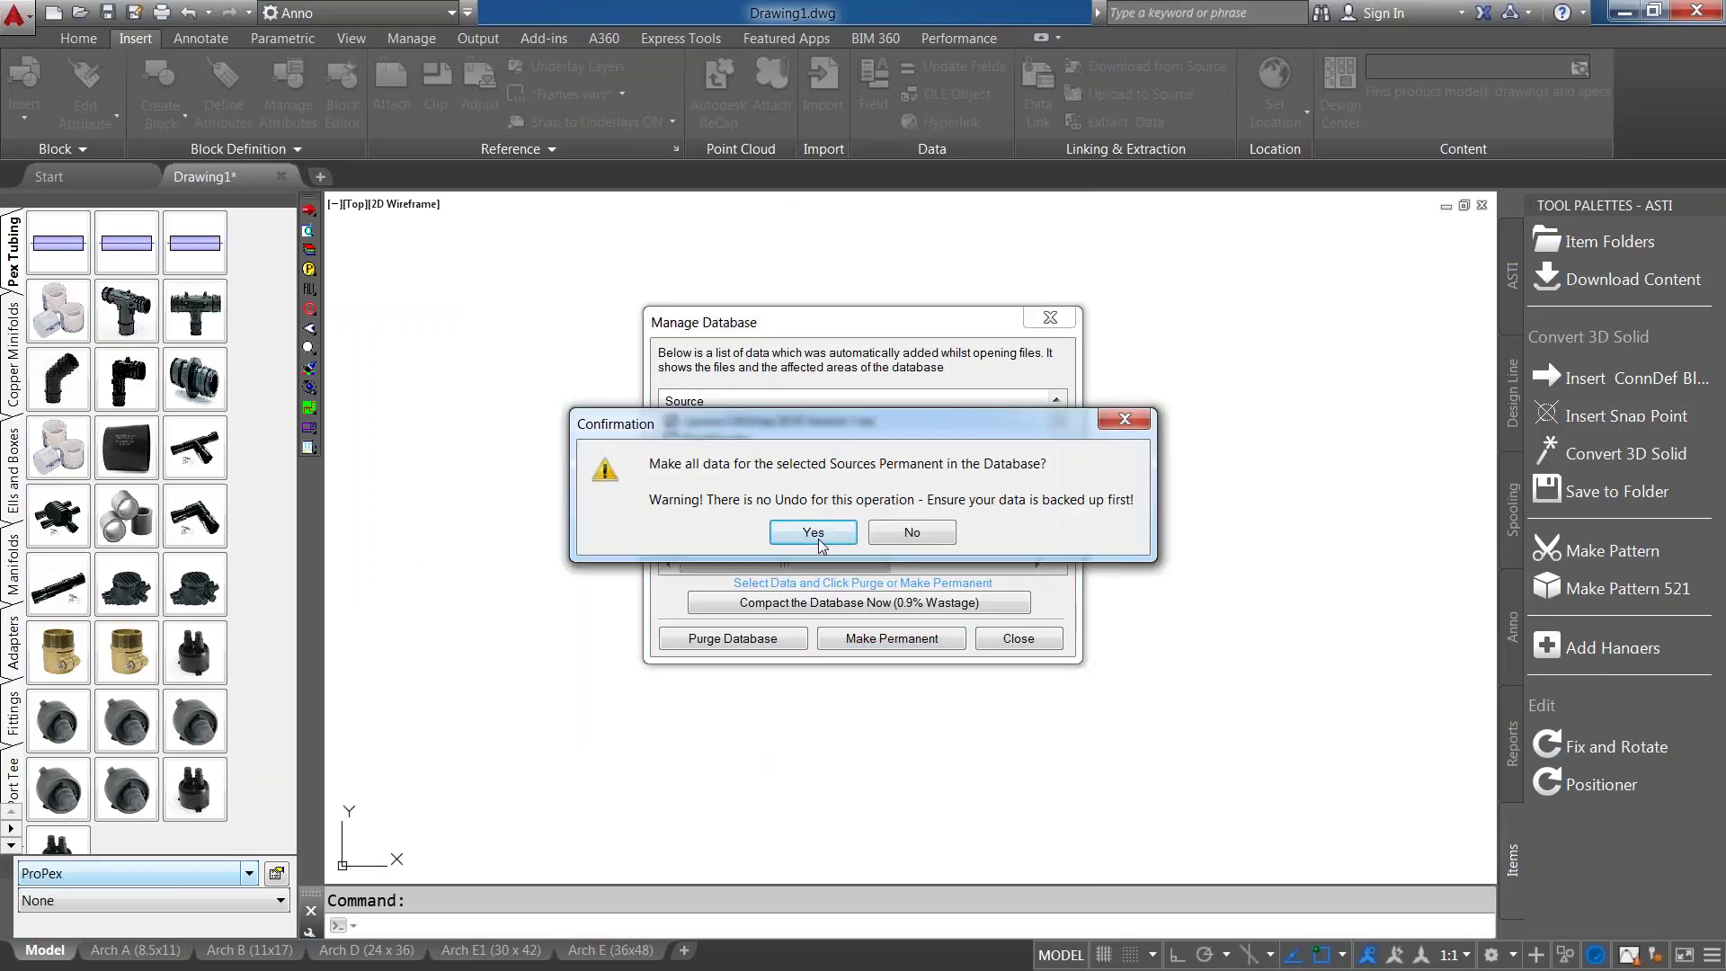
{"action": "left_click", "coordinate": [813, 533]}
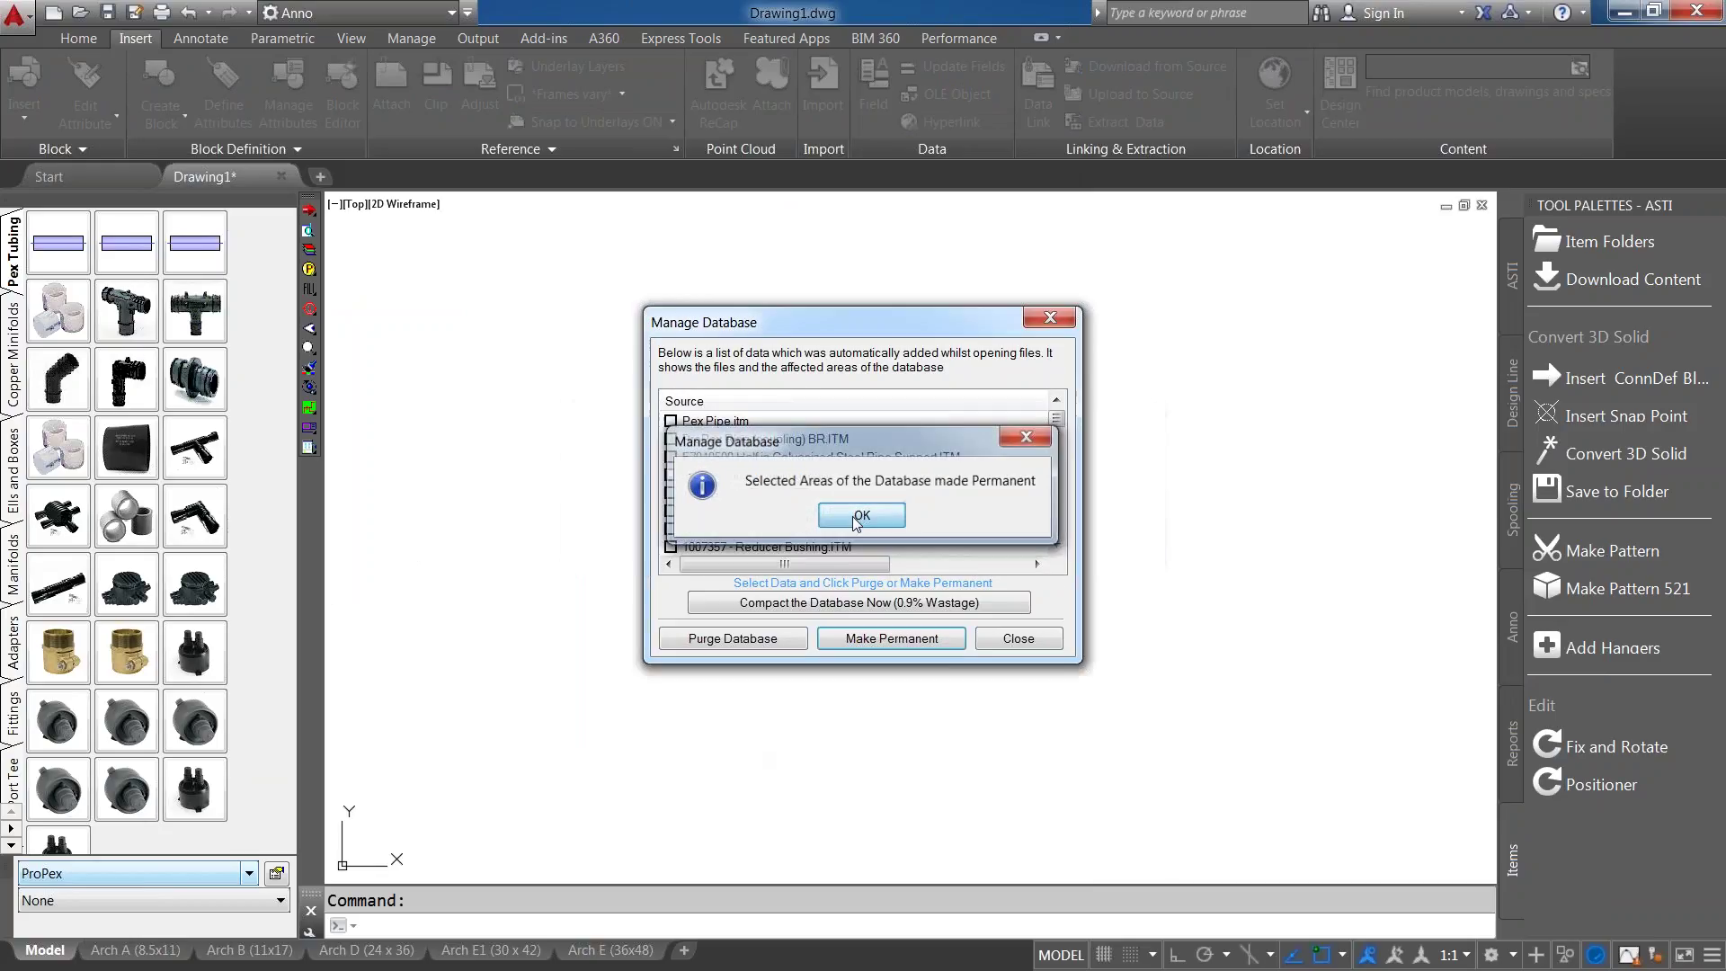
{"action": "left_click", "coordinate": [854, 516]}
Make the data of all remaining listed sources permanent, from Pex Pipe.itm to Q475 ProPEX EP Reducing Tee.ITM, and close Manage Database.
{"action": "left_click", "coordinate": [721, 423]}
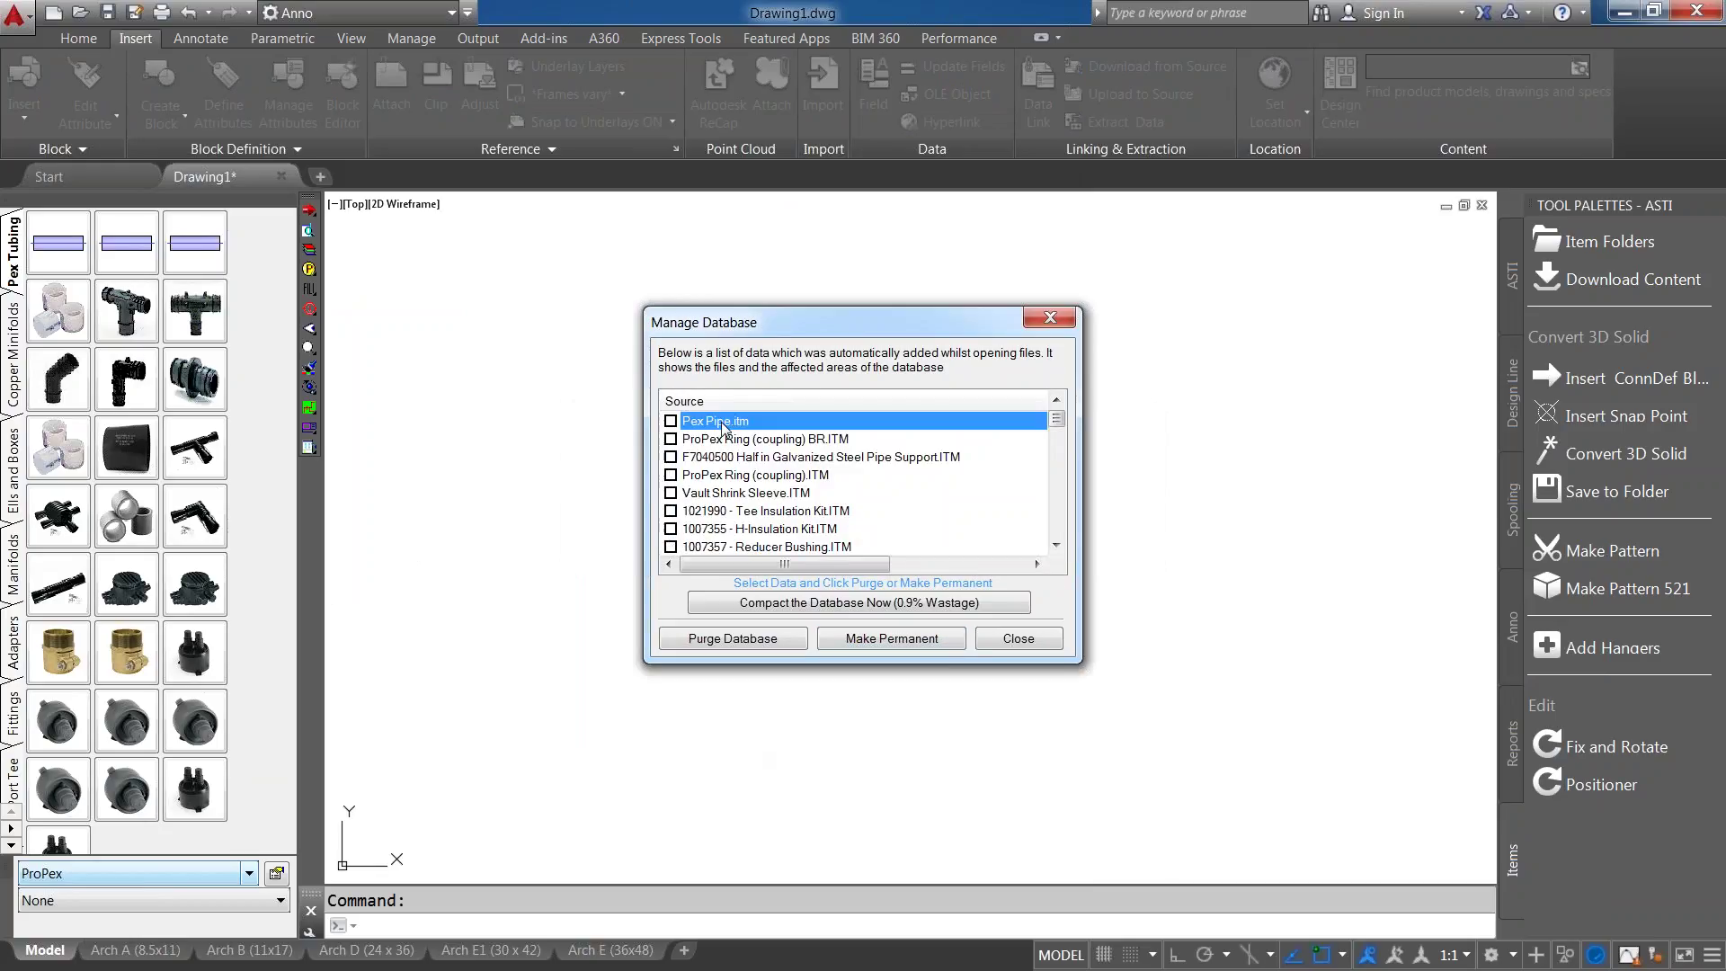
{"action": "key", "text": "ctrl+a"}
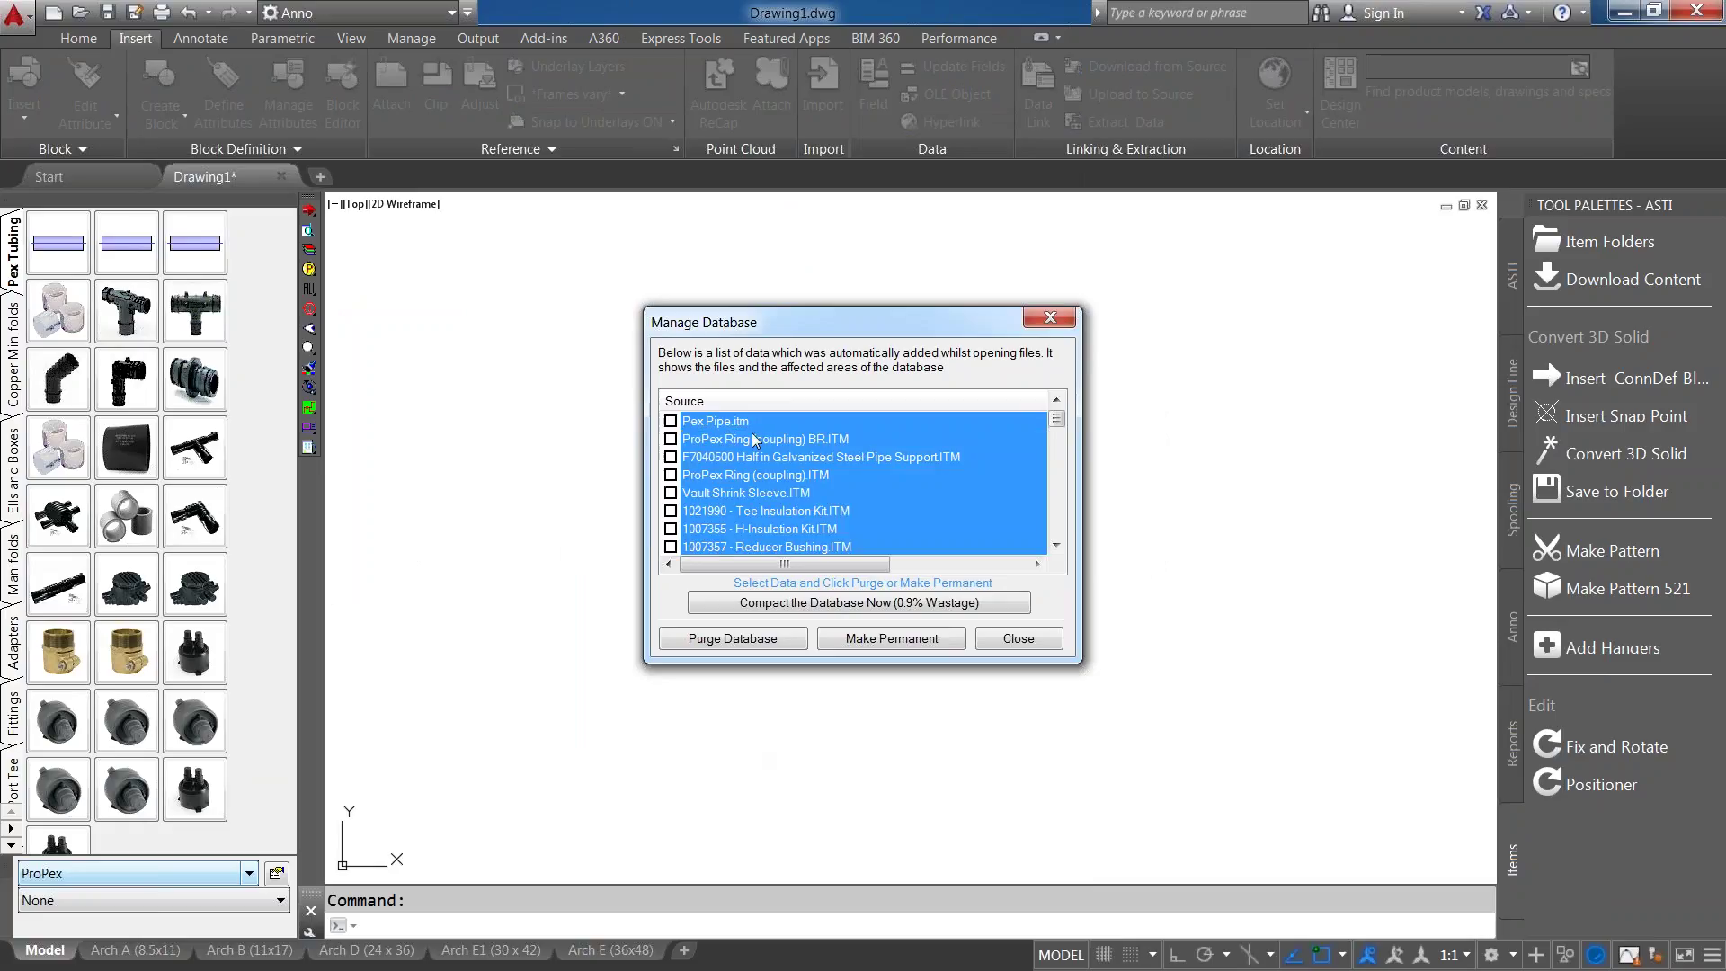
{"action": "left_click_drag", "start_coordinate": [1056, 419], "coordinate": [1055, 525]}
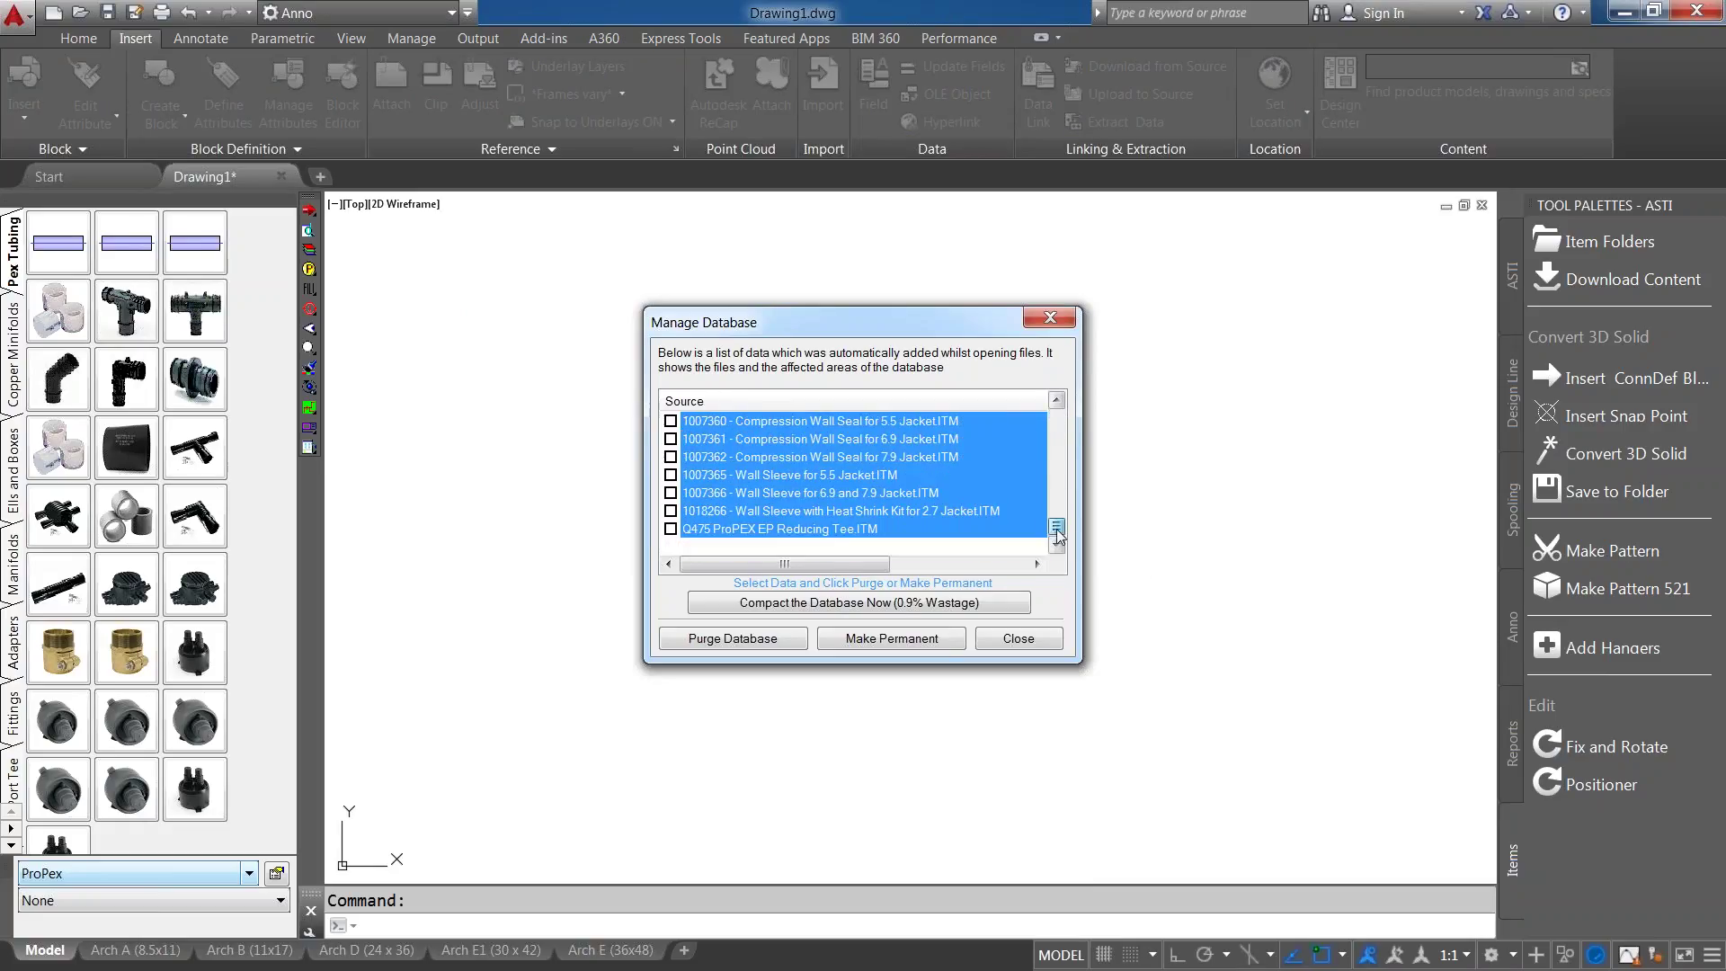
{"action": "left_click", "coordinate": [671, 422]}
{"action": "left_click", "coordinate": [888, 638]}
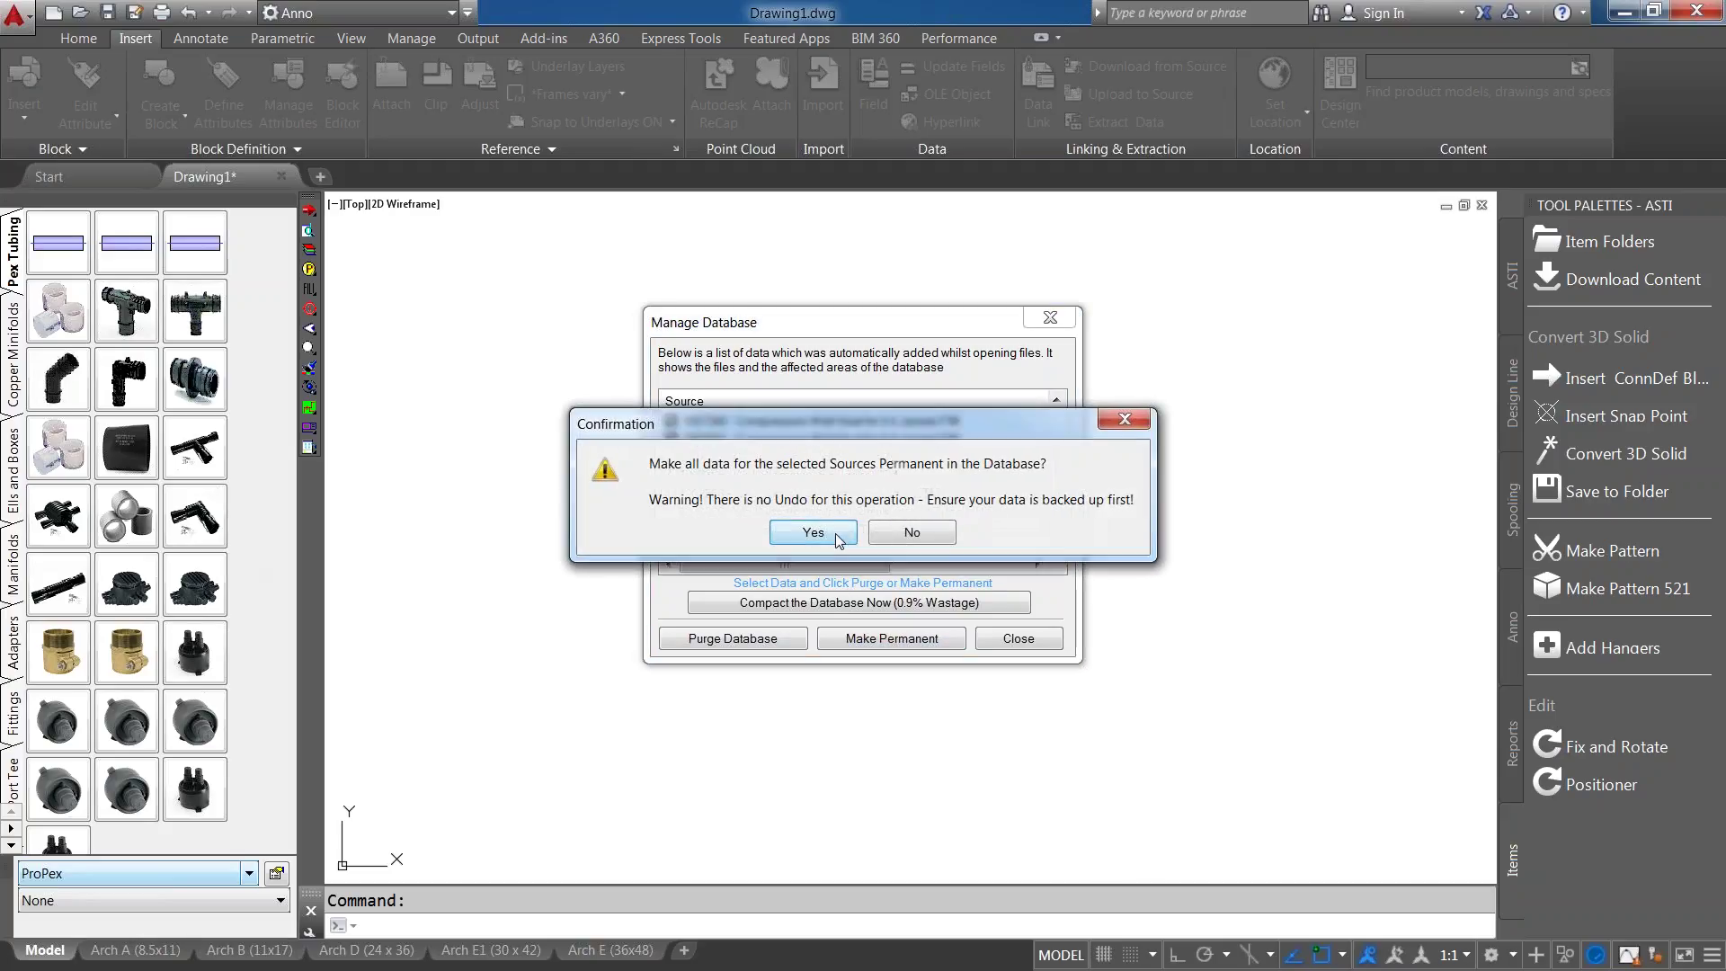
{"action": "left_click", "coordinate": [834, 532]}
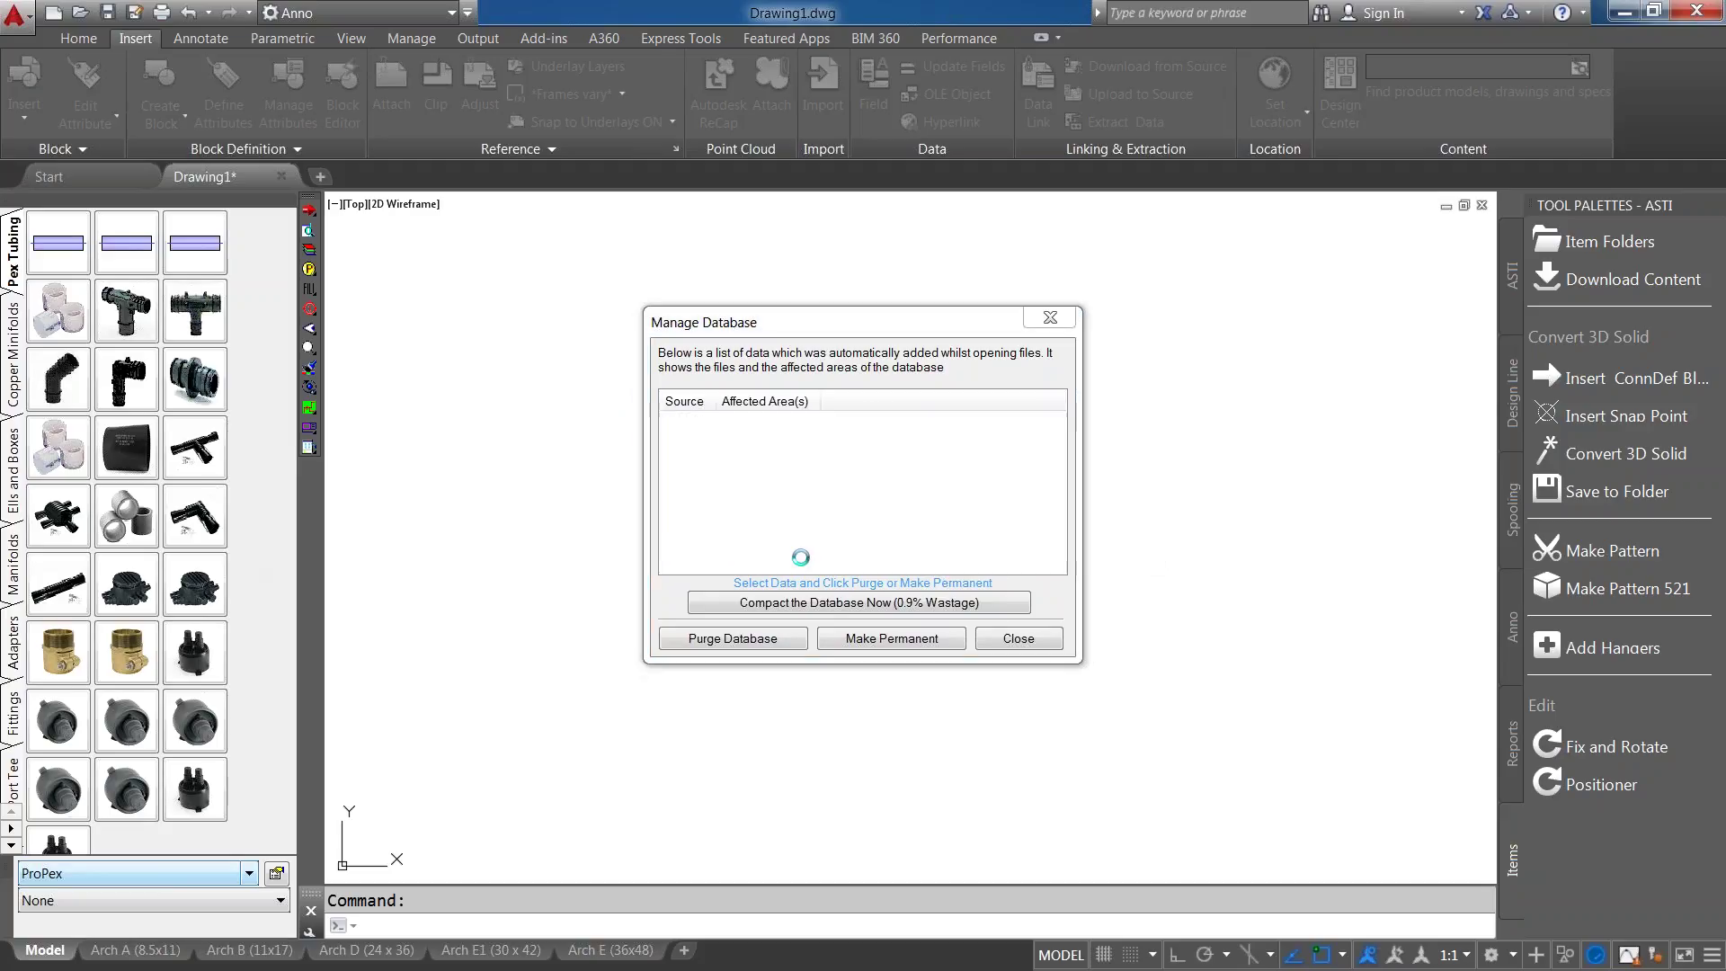
{"action": "left_click", "coordinate": [860, 515]}
{"action": "left_click", "coordinate": [1018, 638]}
Recheck the reducing tee's connectors and the database options for its PEXpipe_Pipe Plain End connector, then cancel without changes.
{"action": "right_click", "coordinate": [131, 324]}
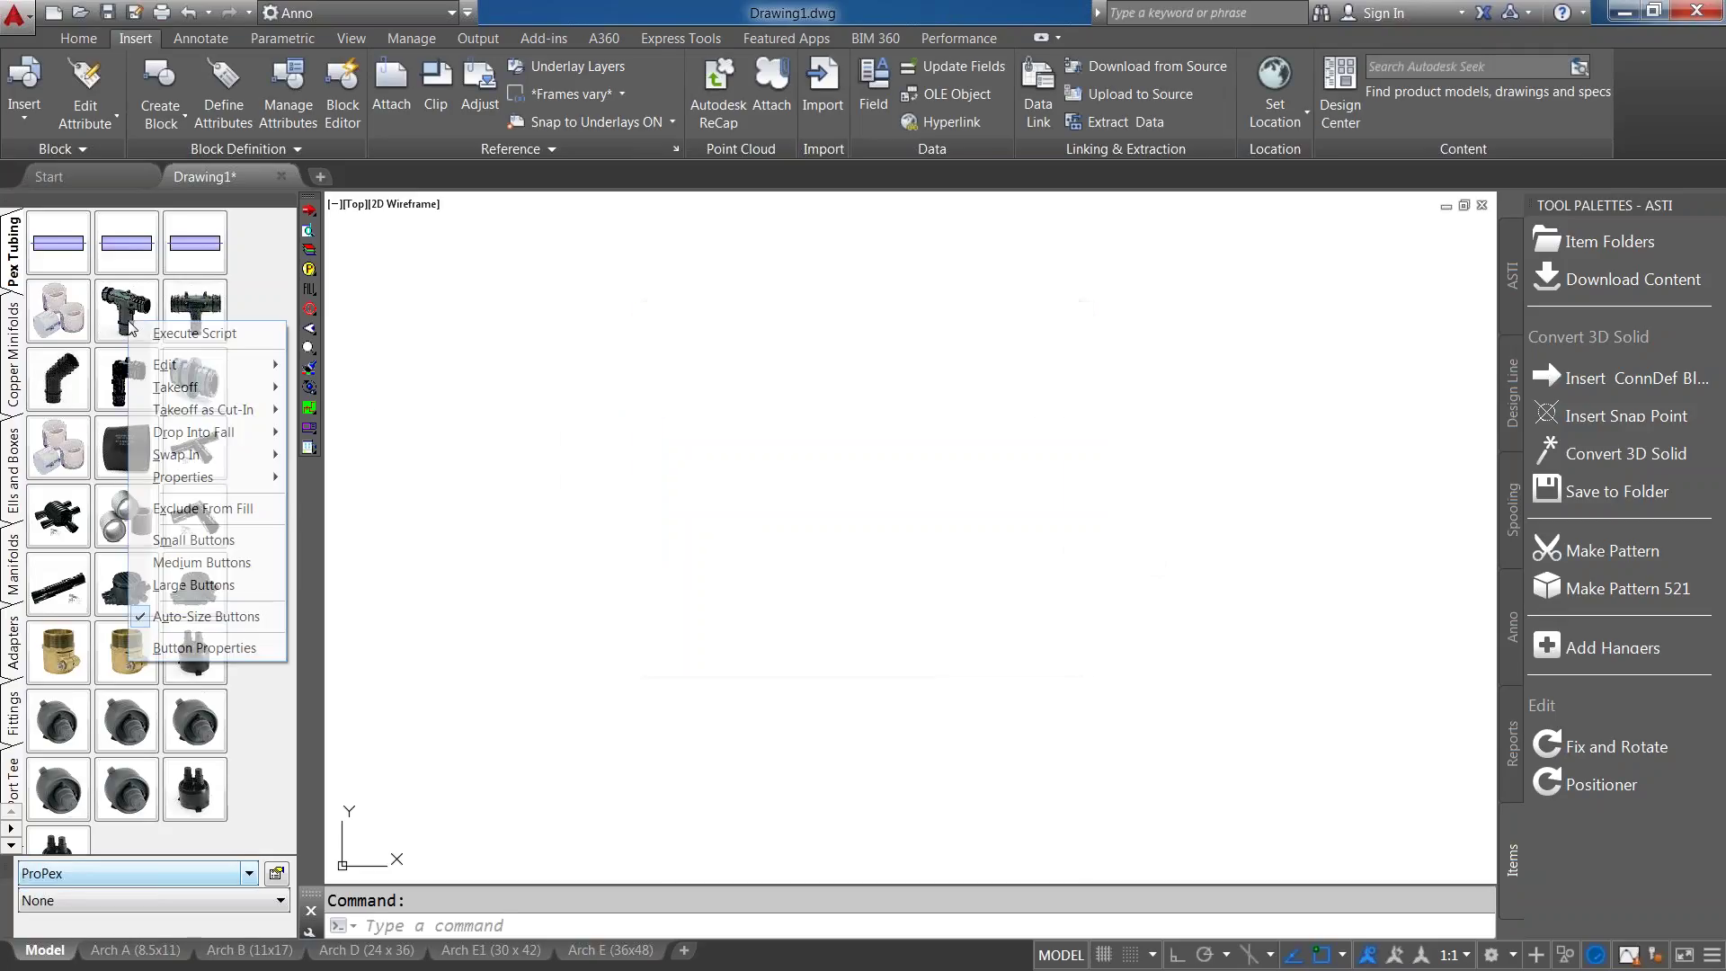
{"action": "left_click", "coordinate": [372, 373]}
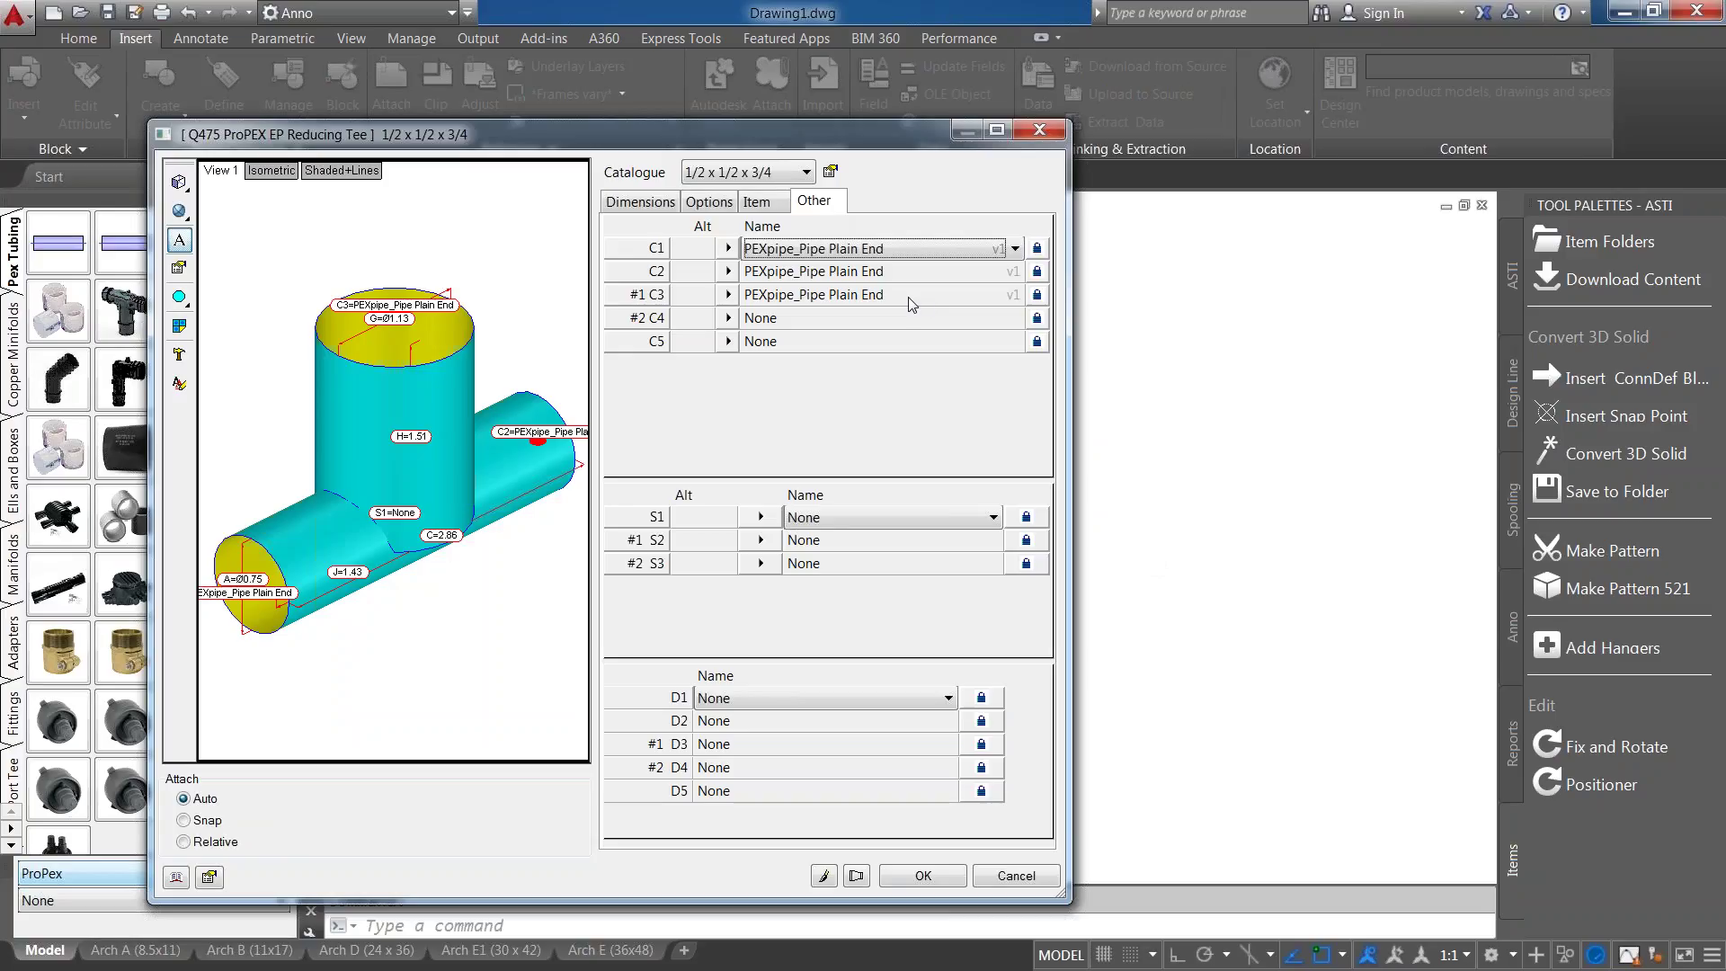
{"action": "left_click", "coordinate": [729, 248]}
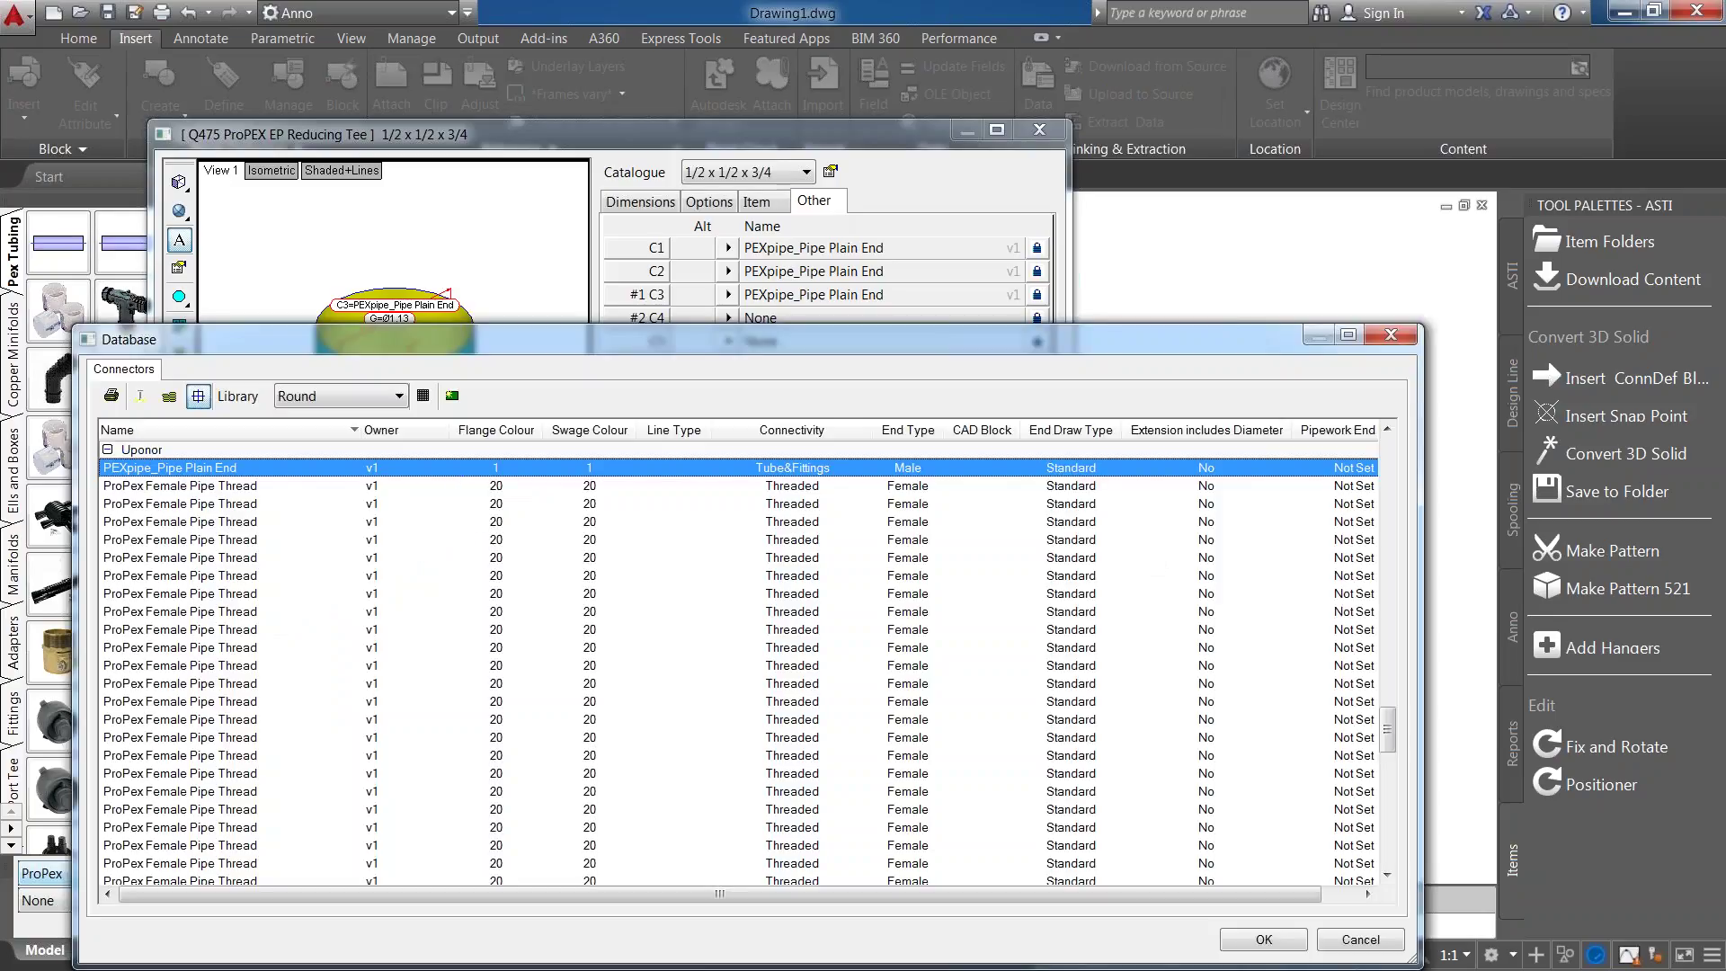
{"action": "right_click", "coordinate": [453, 467]}
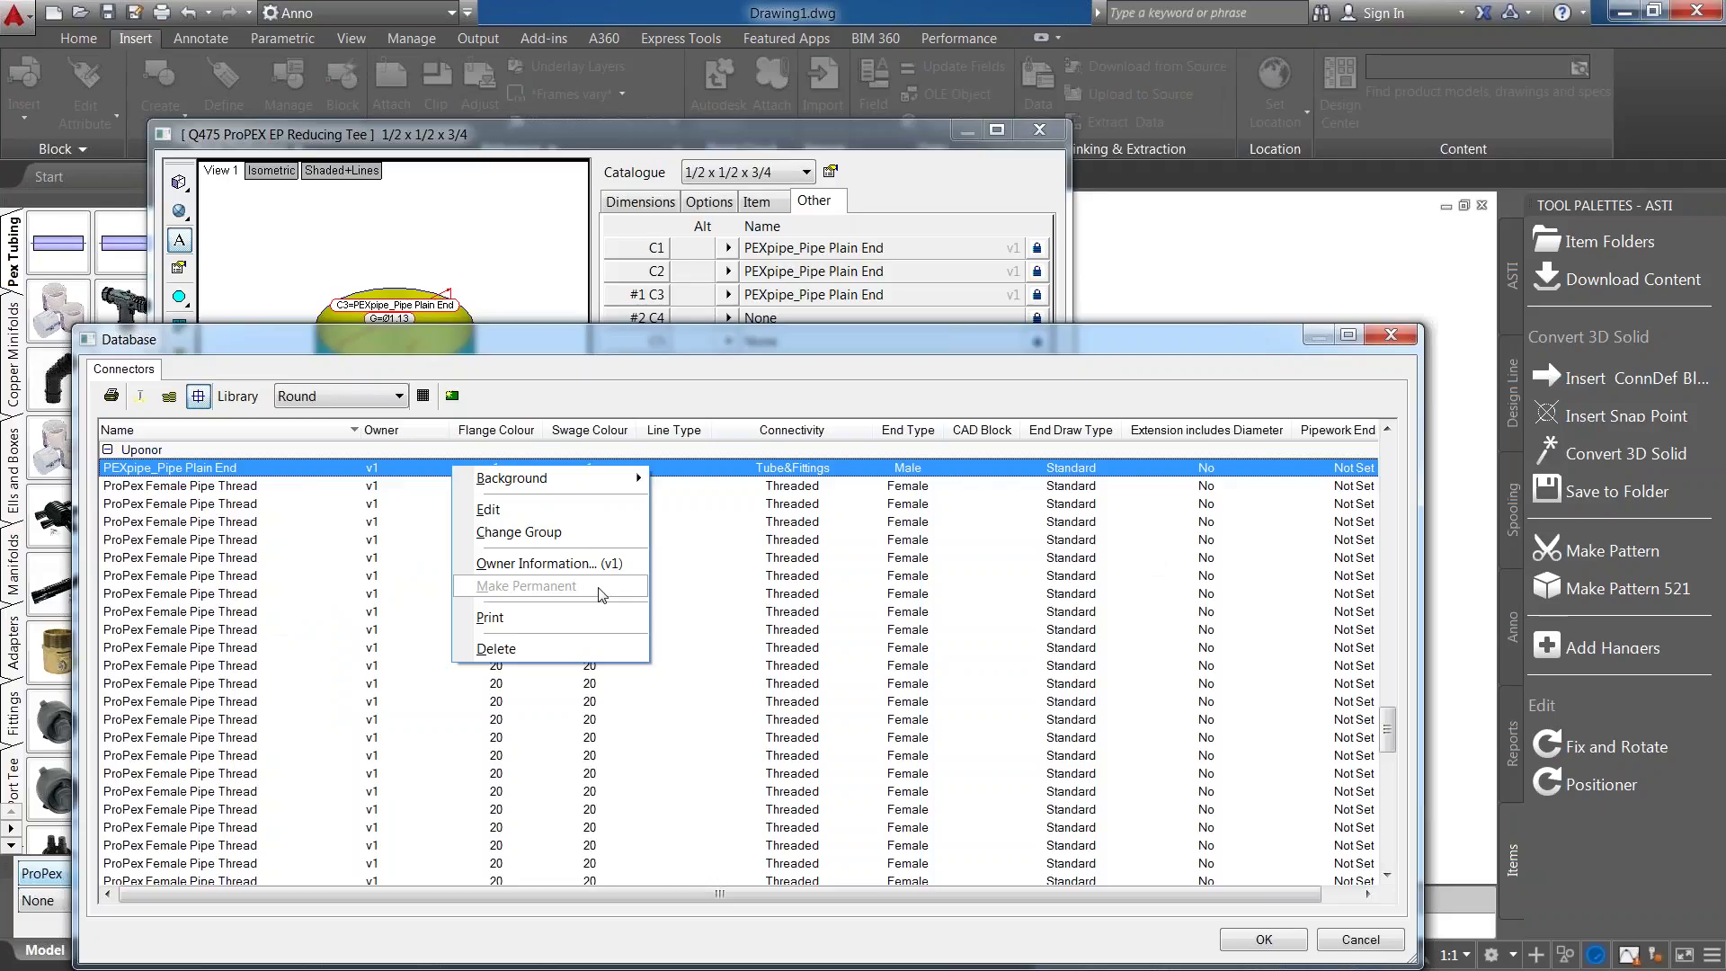
{"action": "key", "text": "Escape"}
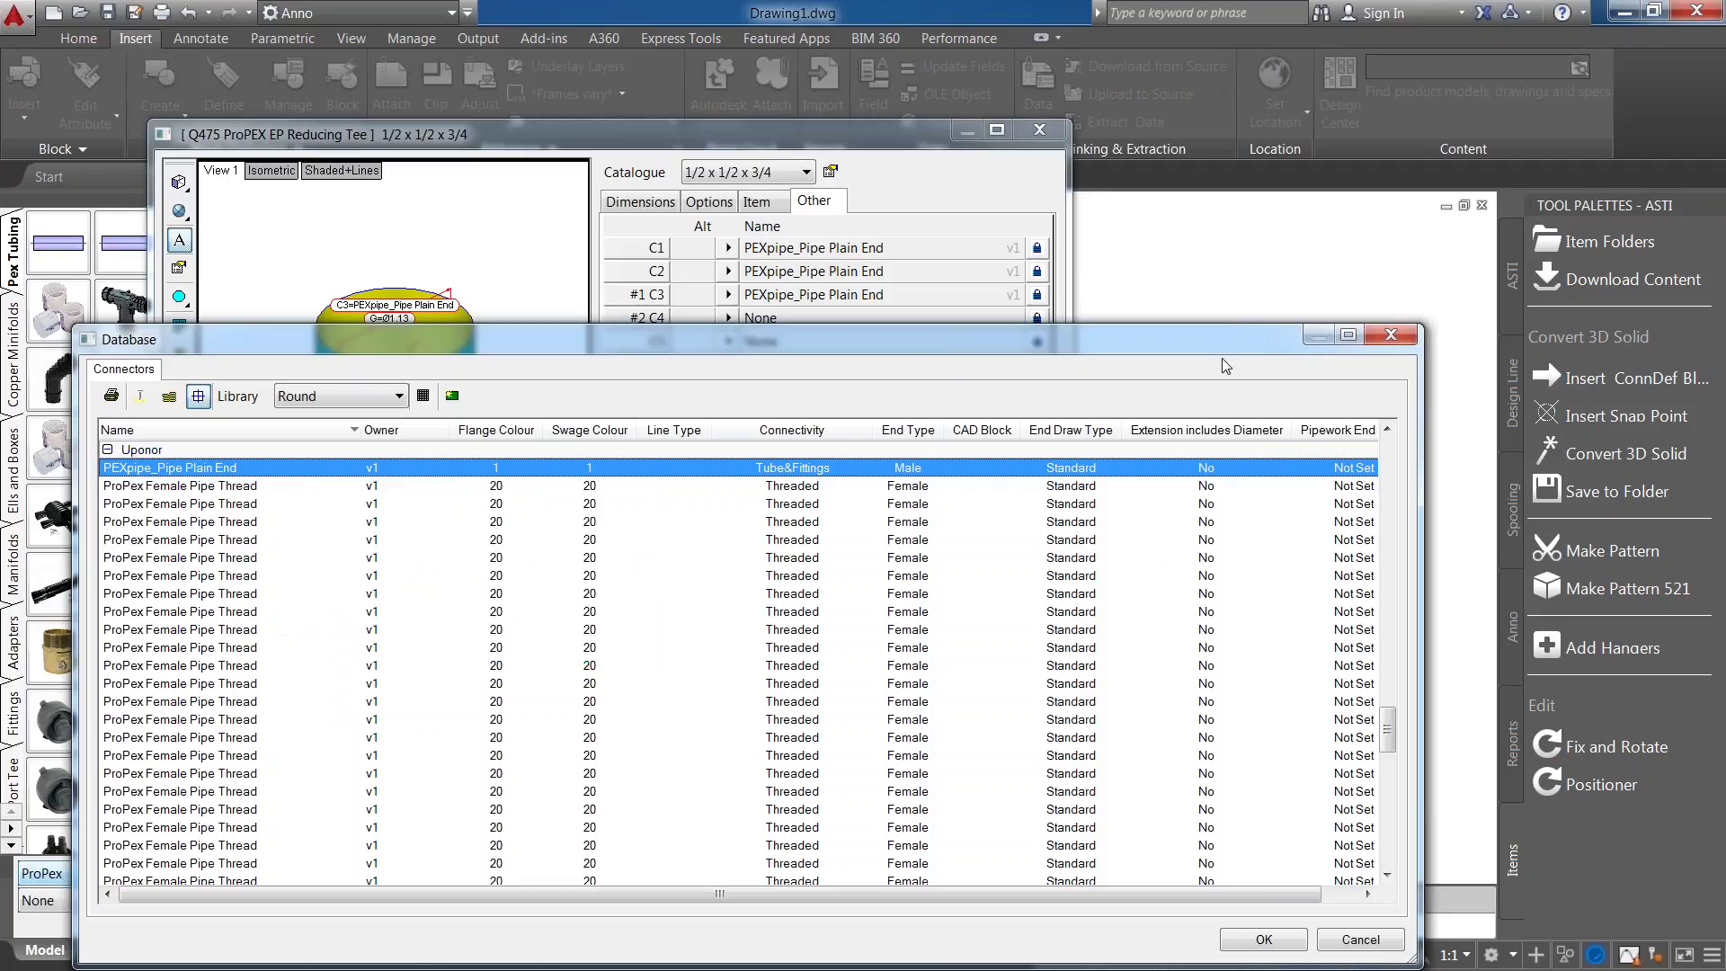
{"action": "left_click", "coordinate": [1387, 333]}
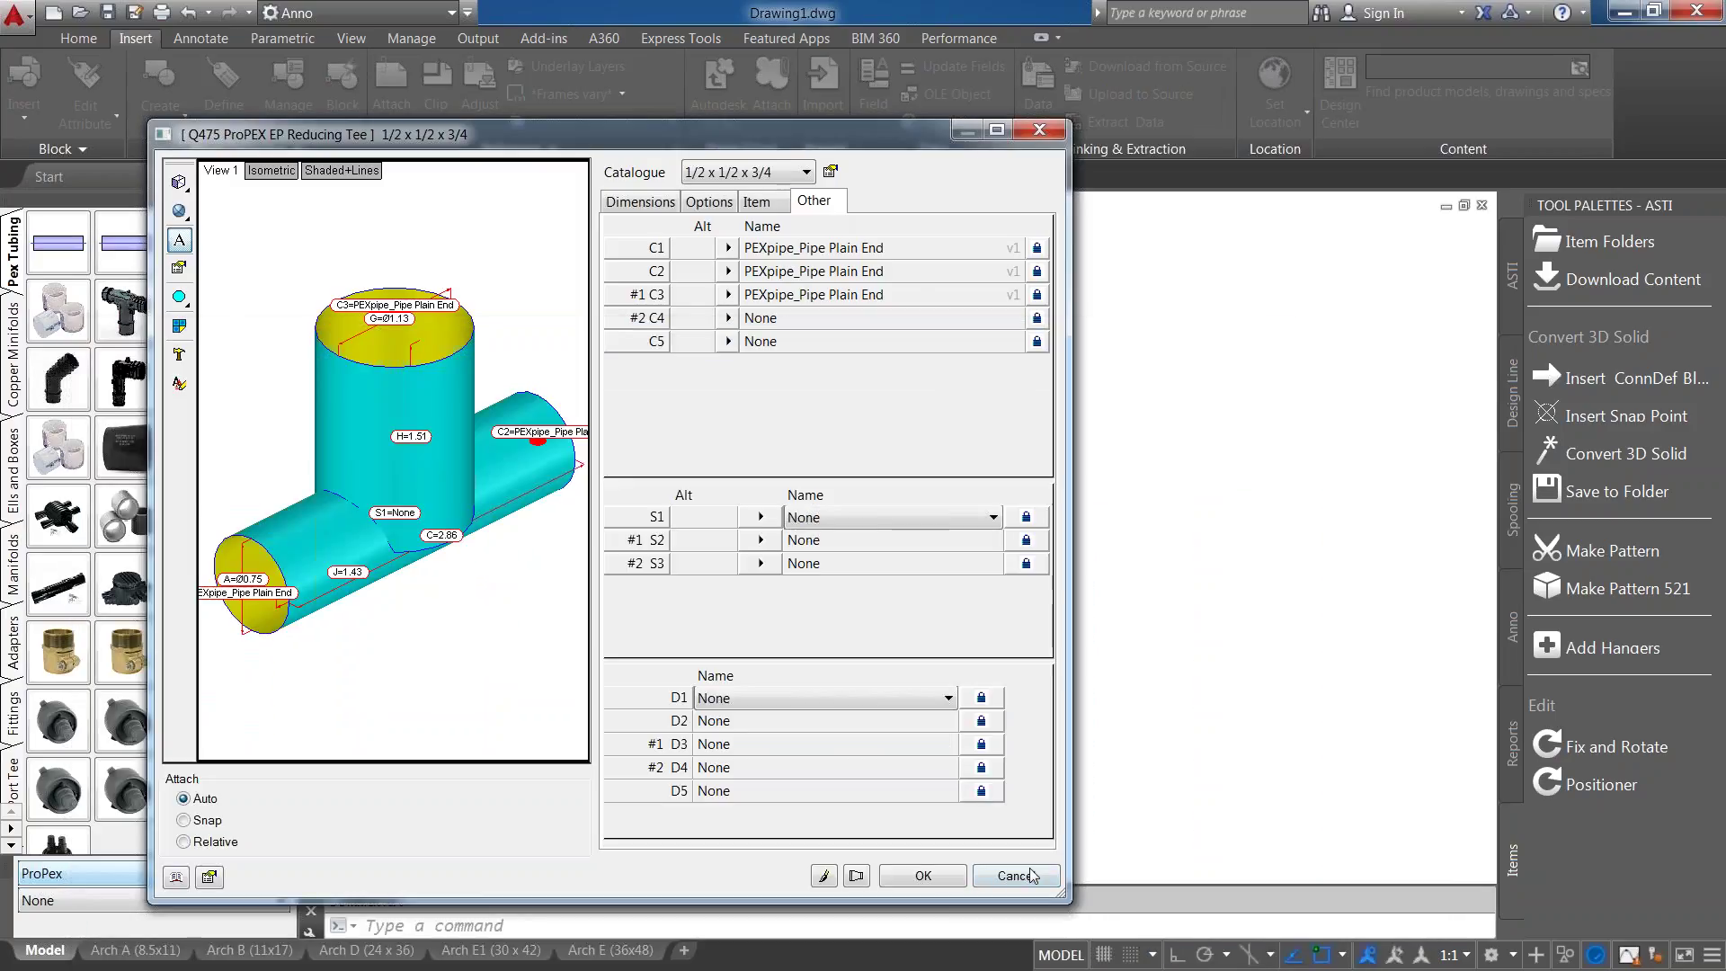
{"action": "left_click", "coordinate": [1016, 874]}
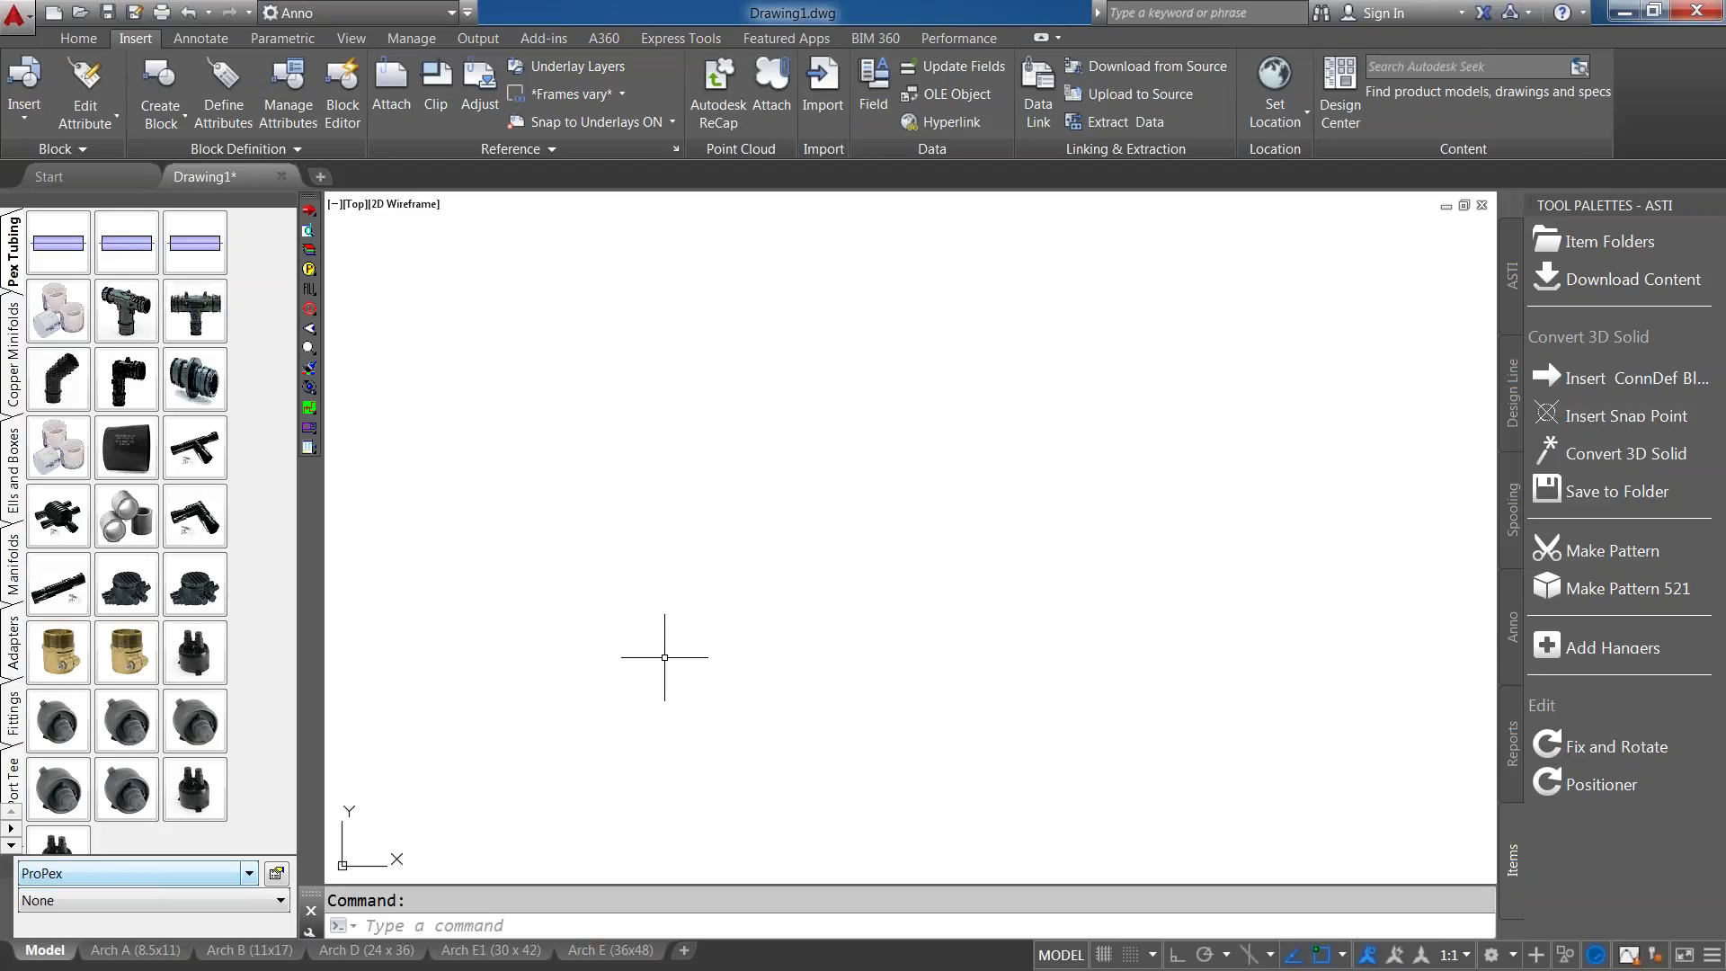
Search the downloadable content for imperial packages and download [Imperial]_Anvil - Anvilets - Socket Welded.
{"action": "left_click", "coordinate": [1633, 279]}
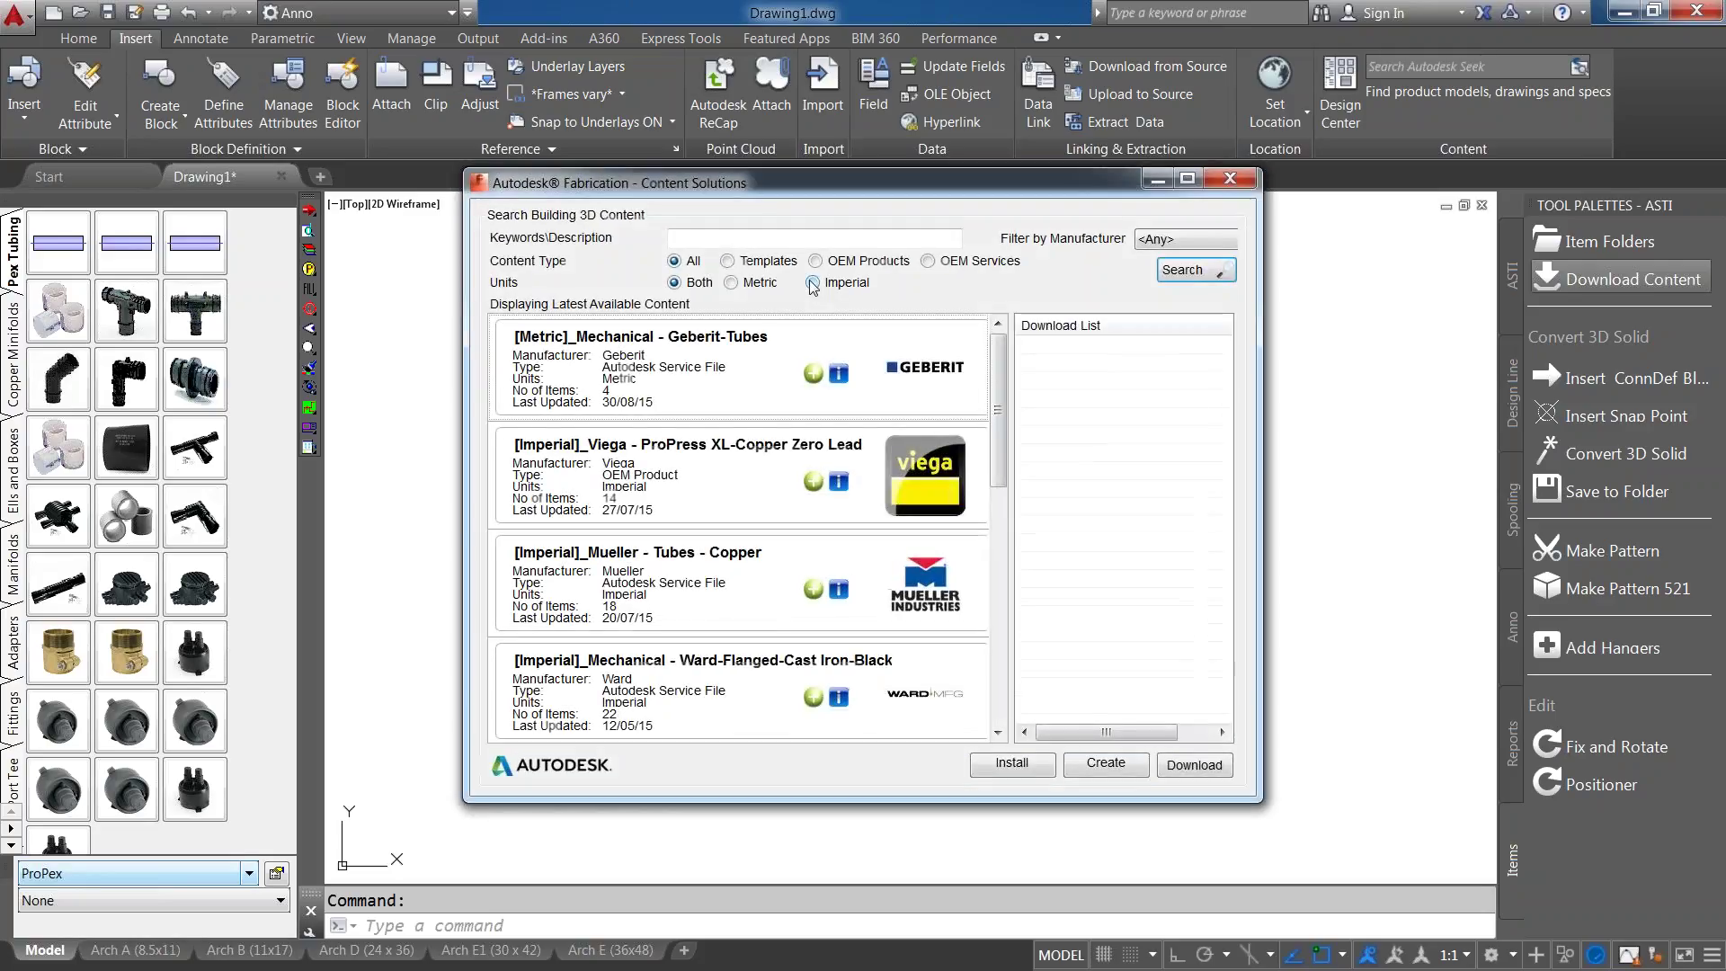
{"action": "left_click", "coordinate": [1203, 271]}
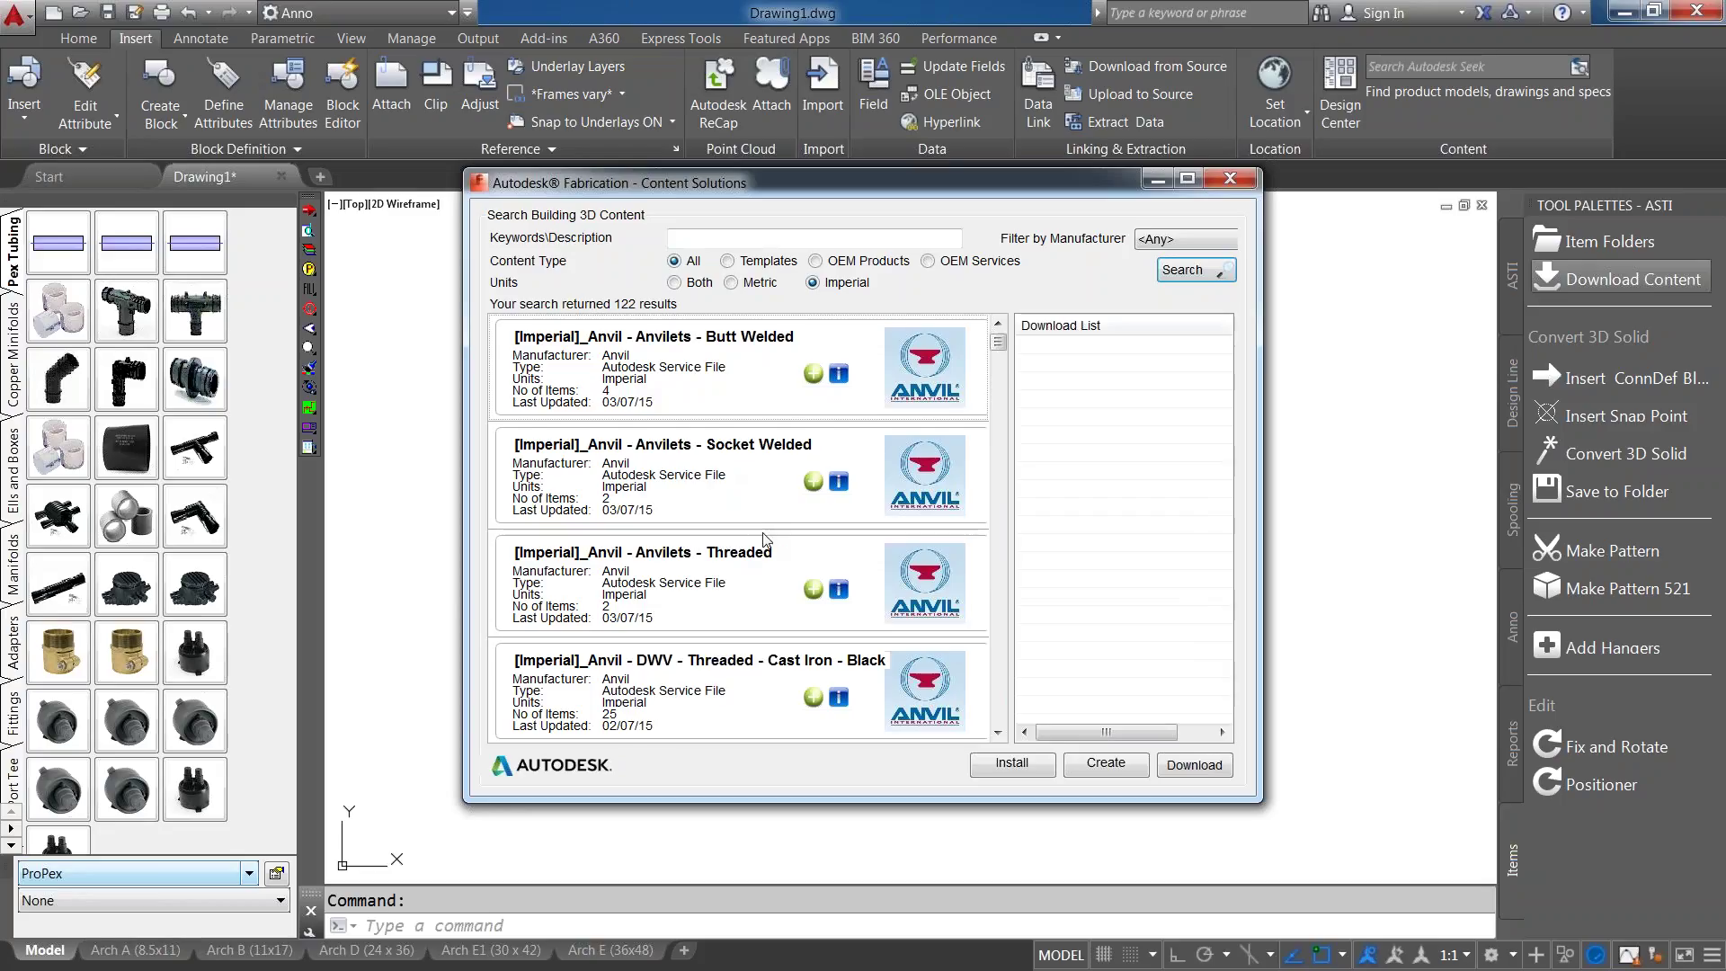
{"action": "left_click", "coordinate": [813, 482]}
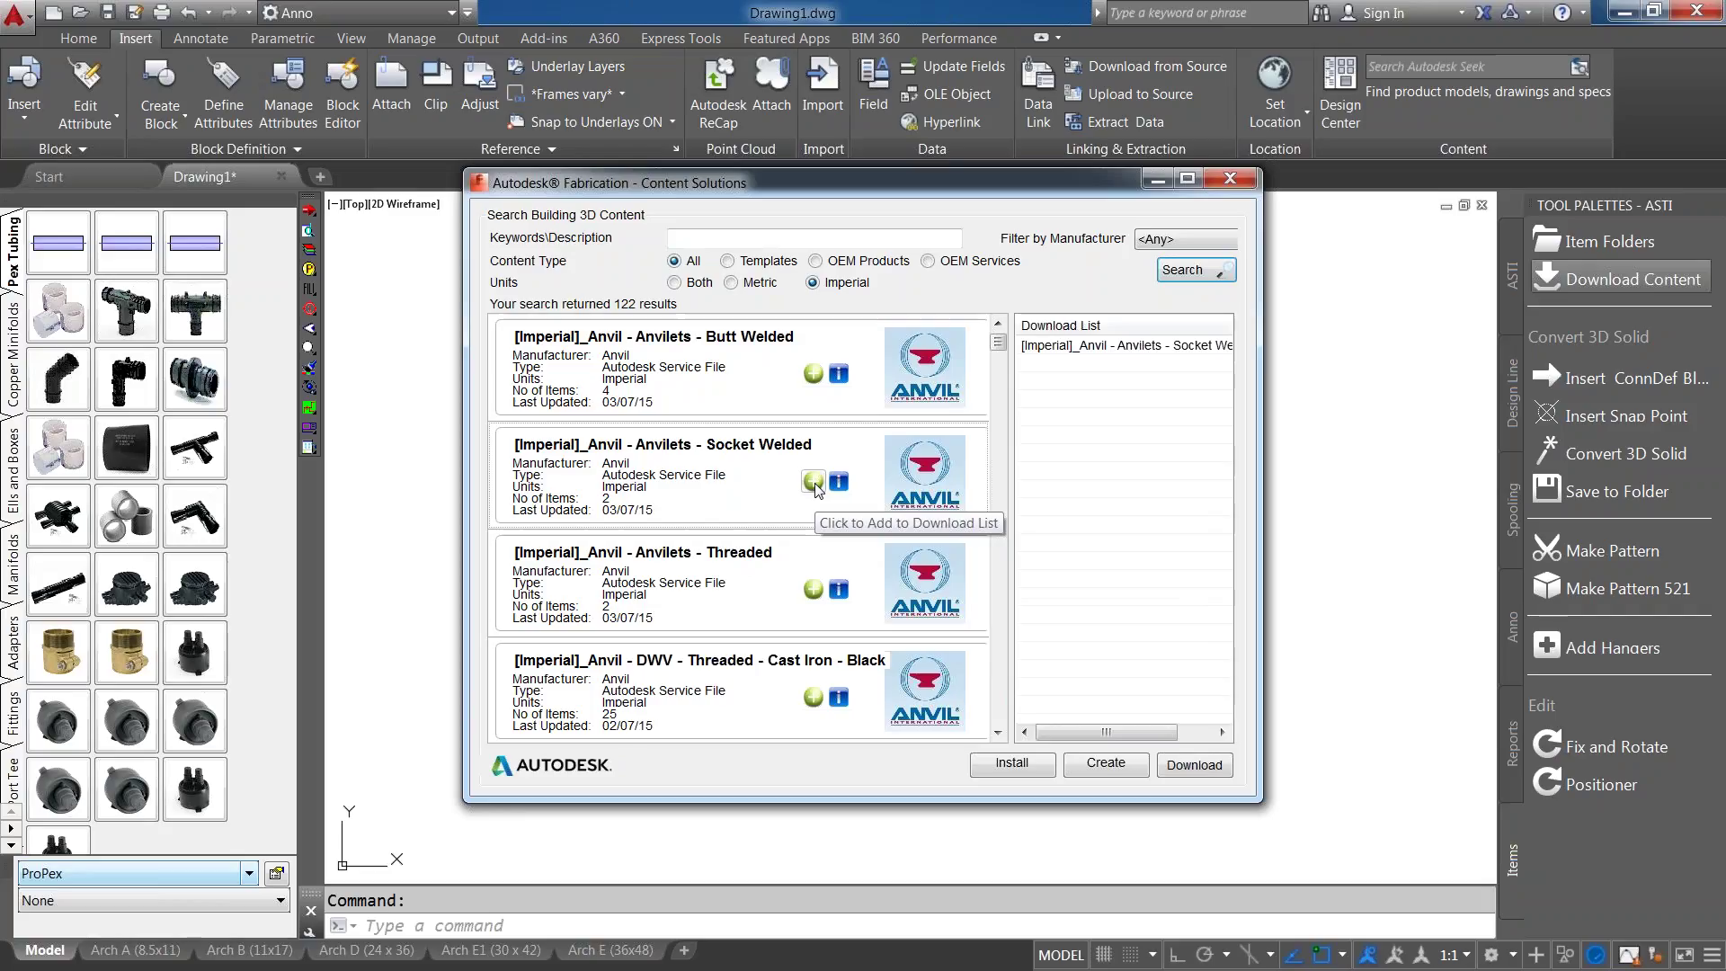
{"action": "left_click", "coordinate": [1198, 768]}
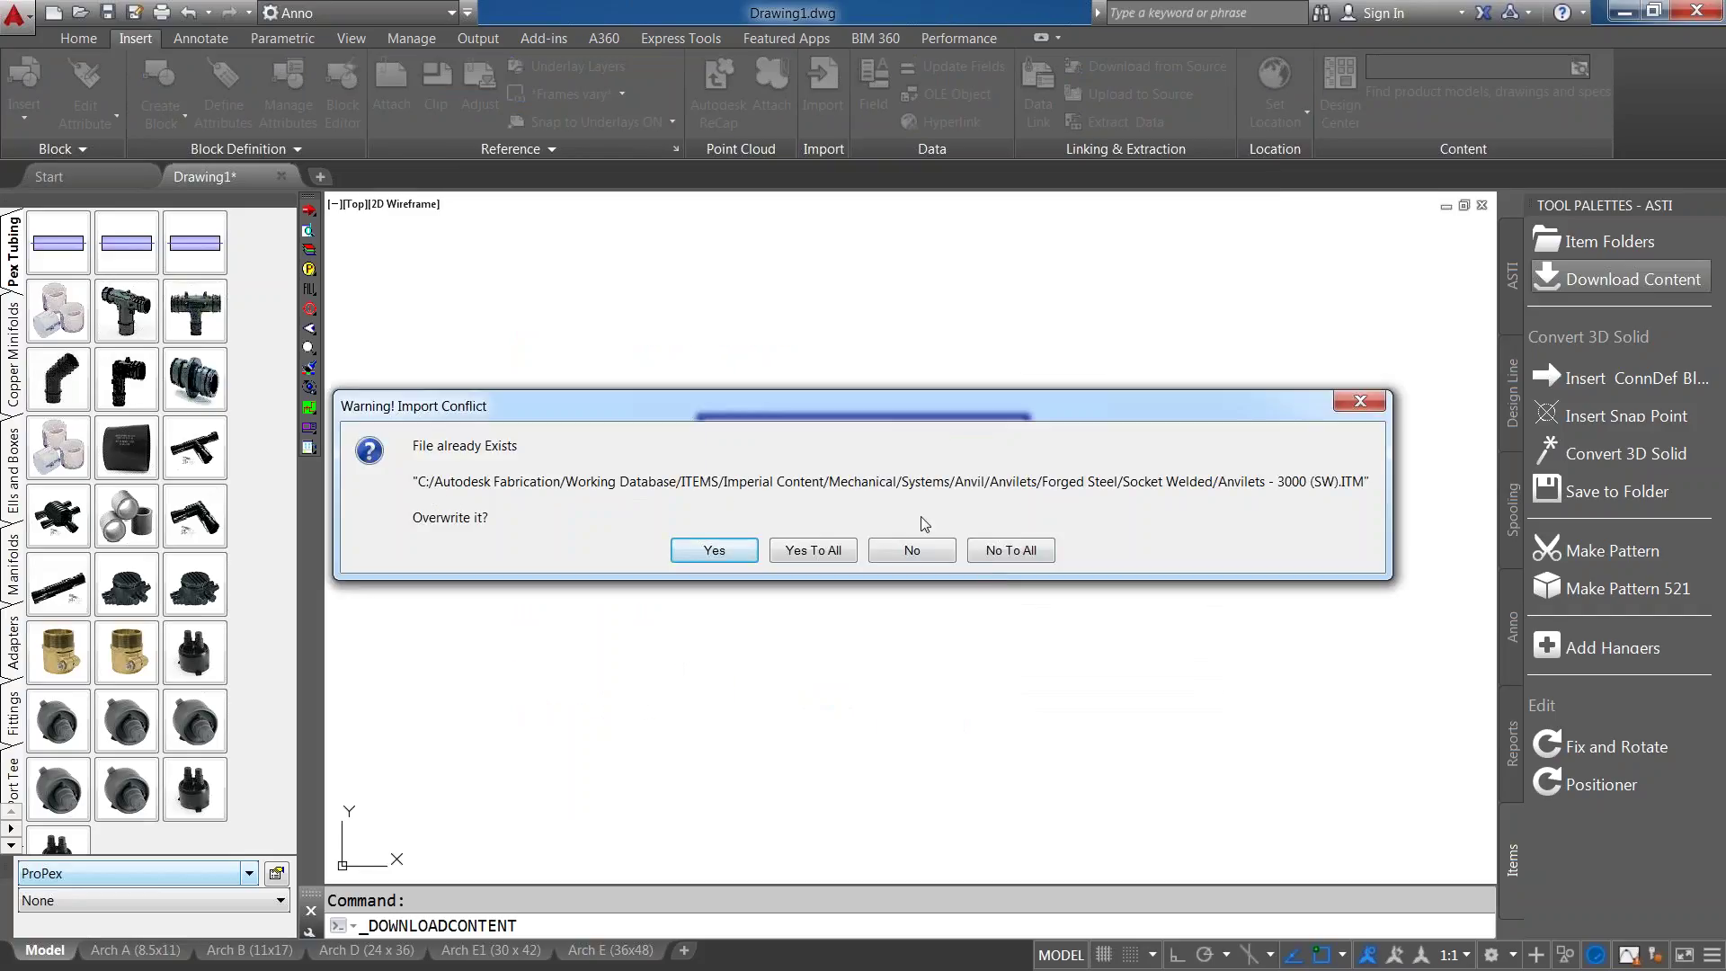
Decline overwriting all existing Anvil Anvilets item and image files and finish the content import.
{"action": "left_click", "coordinate": [997, 558]}
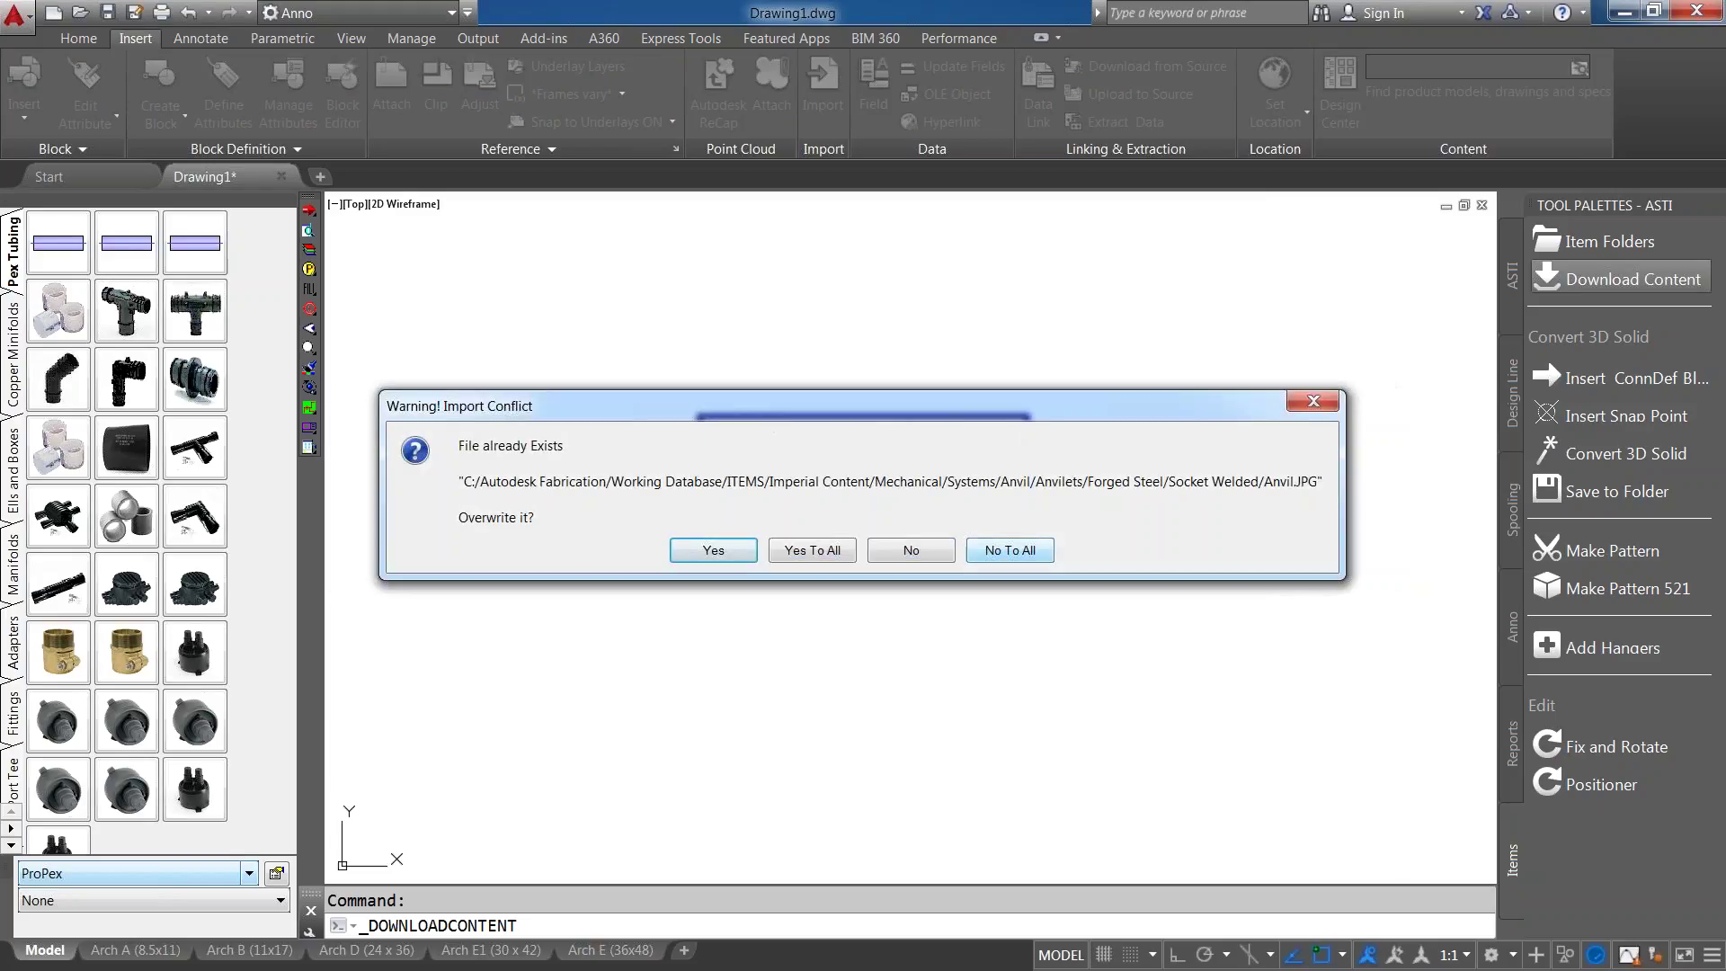
{"action": "left_click", "coordinate": [998, 553]}
{"action": "left_click", "coordinate": [1008, 550]}
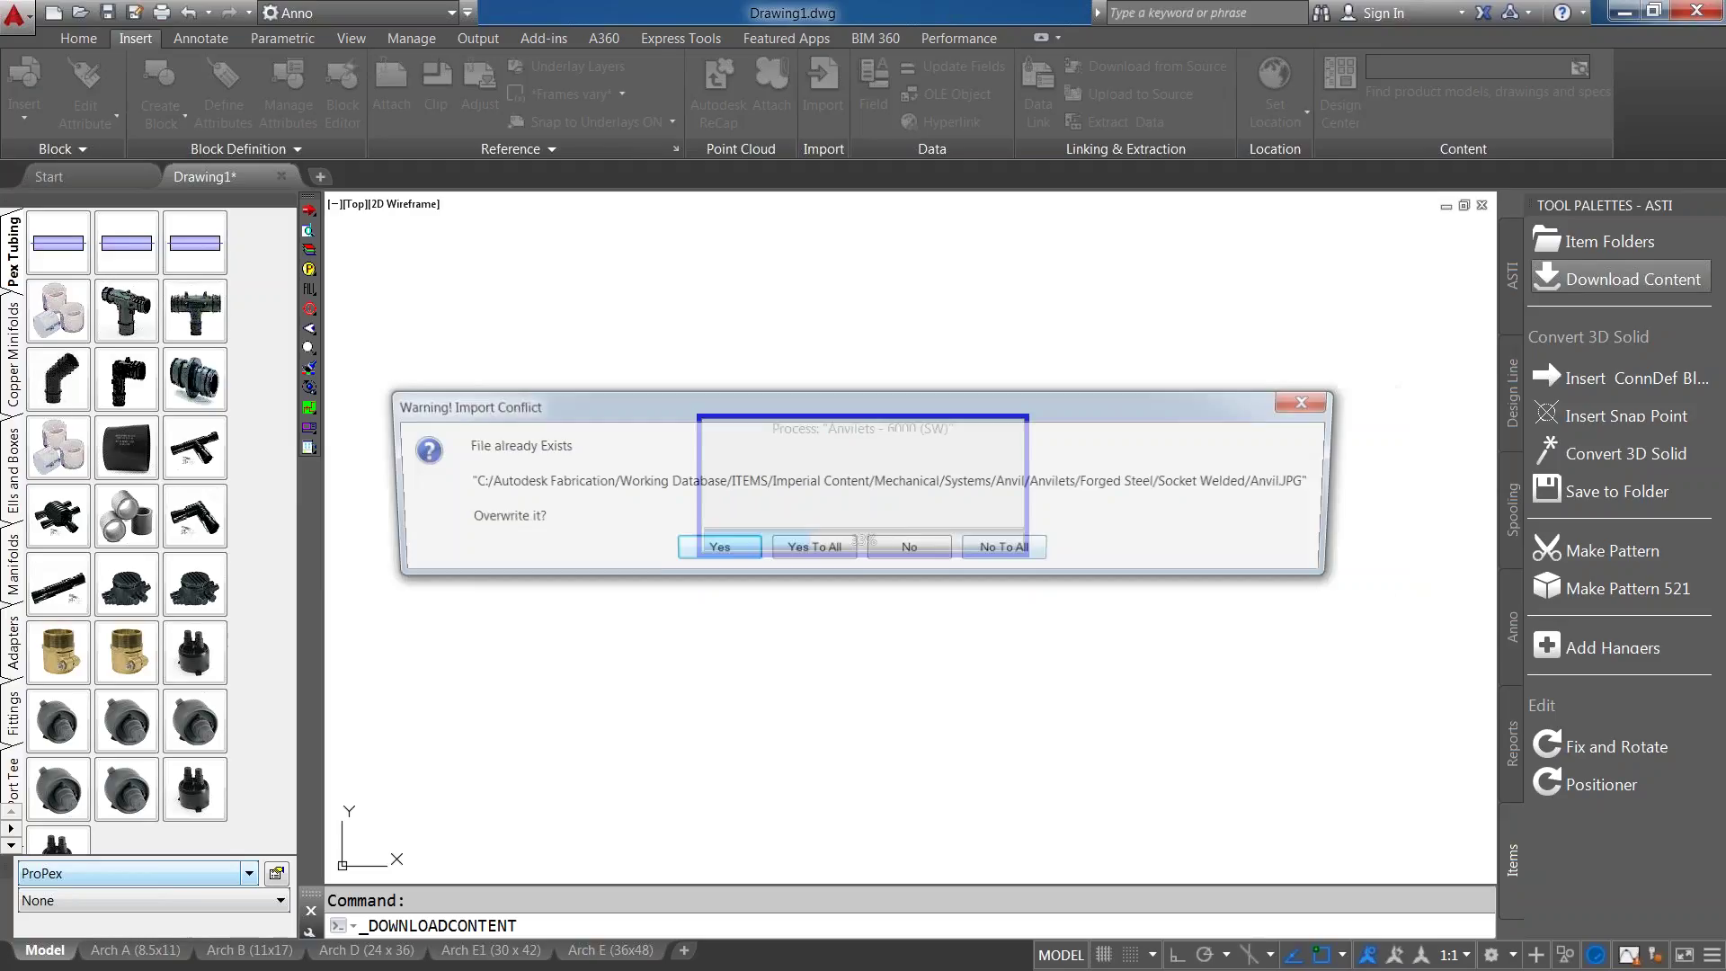
{"action": "left_click", "coordinate": [1008, 549]}
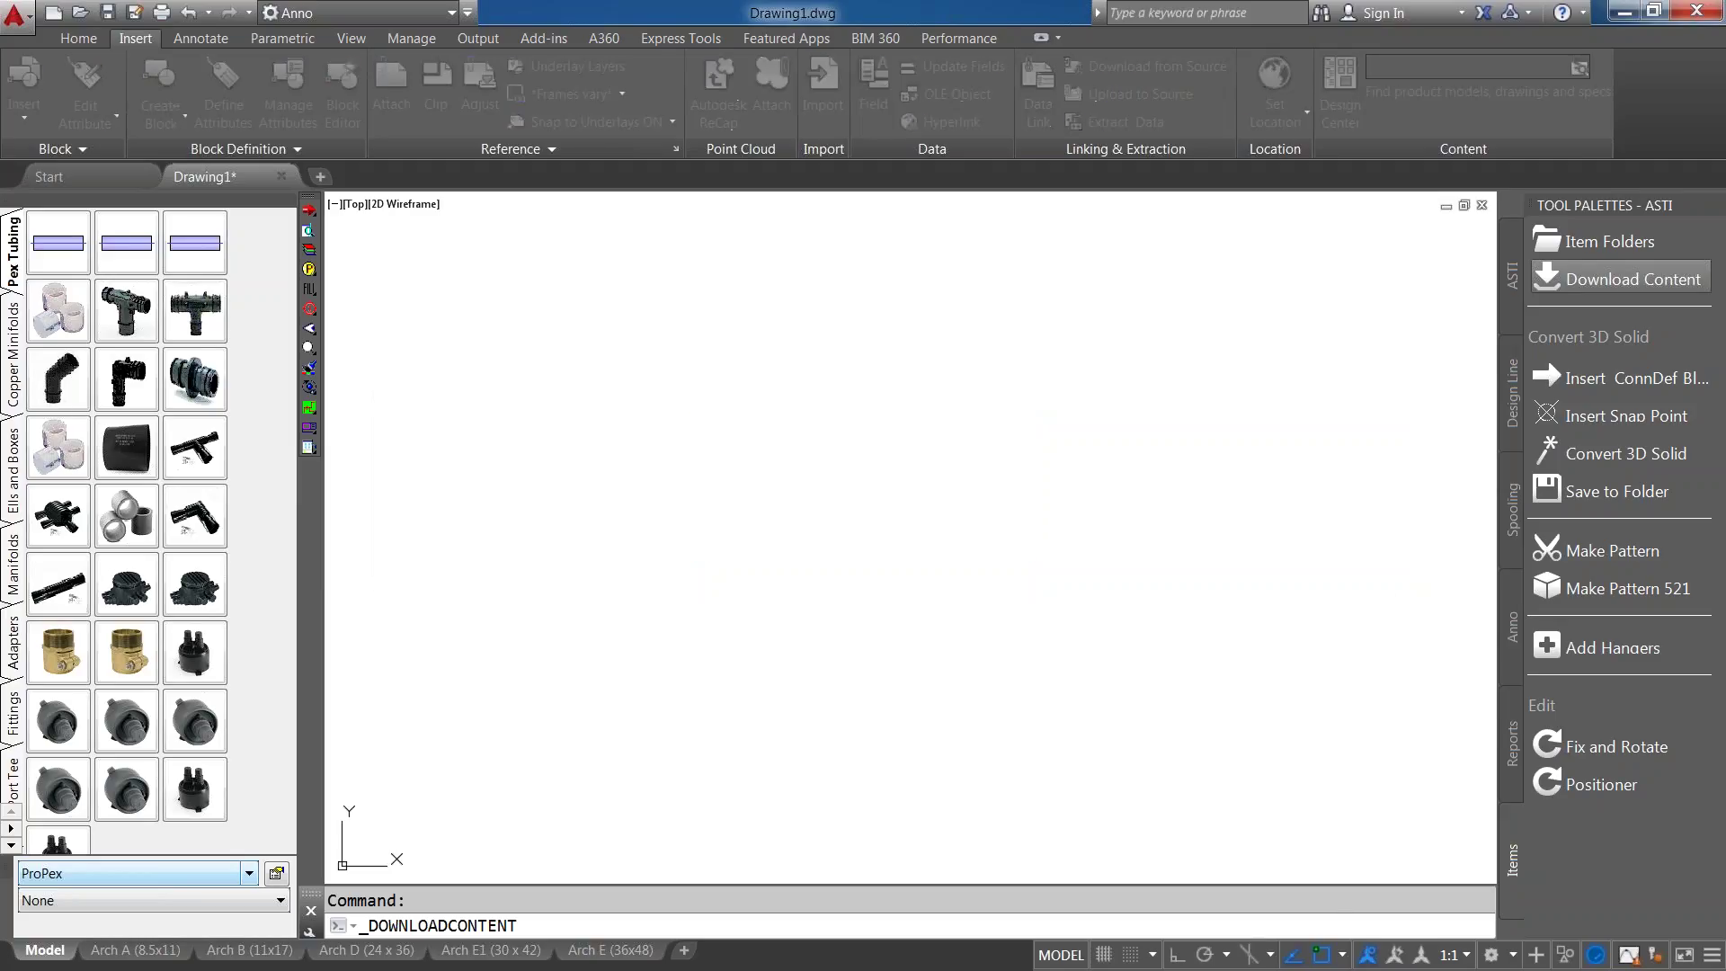
{"action": "left_click", "coordinate": [850, 546]}
Load the Anvil-Outlets-Socket Welded Anvilet service from the z-Transport-Service group and compare its buttons with the ProPex service.
{"action": "left_click", "coordinate": [153, 872]}
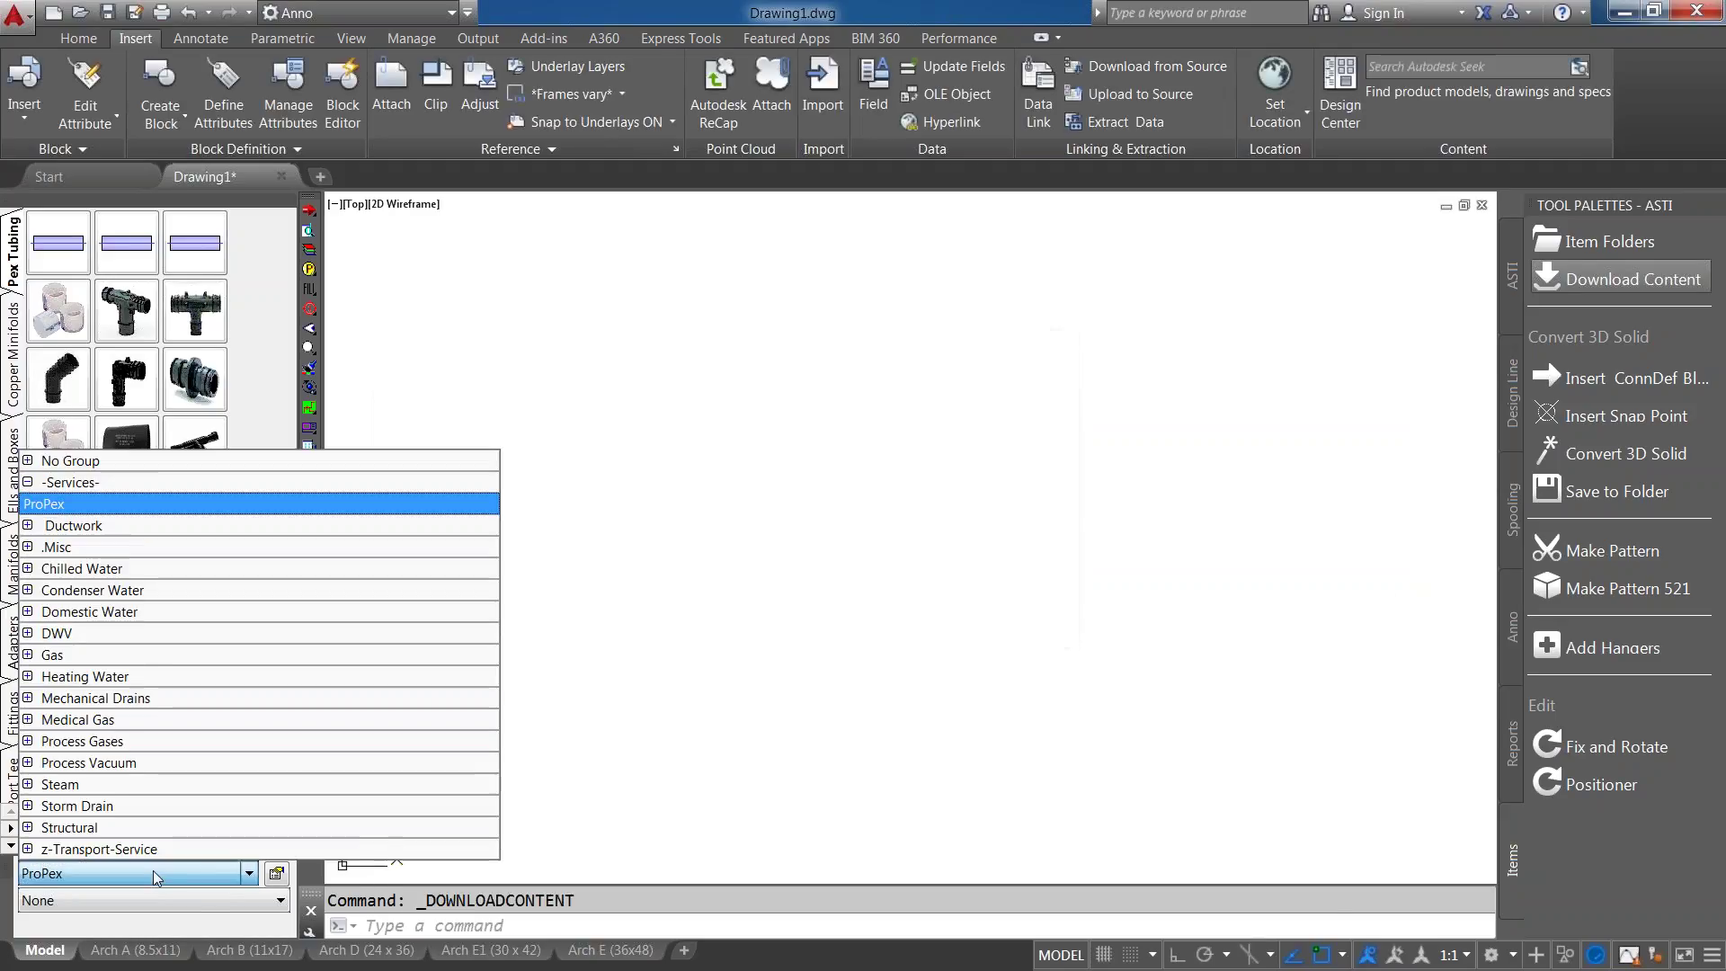
{"action": "left_click", "coordinate": [132, 849]}
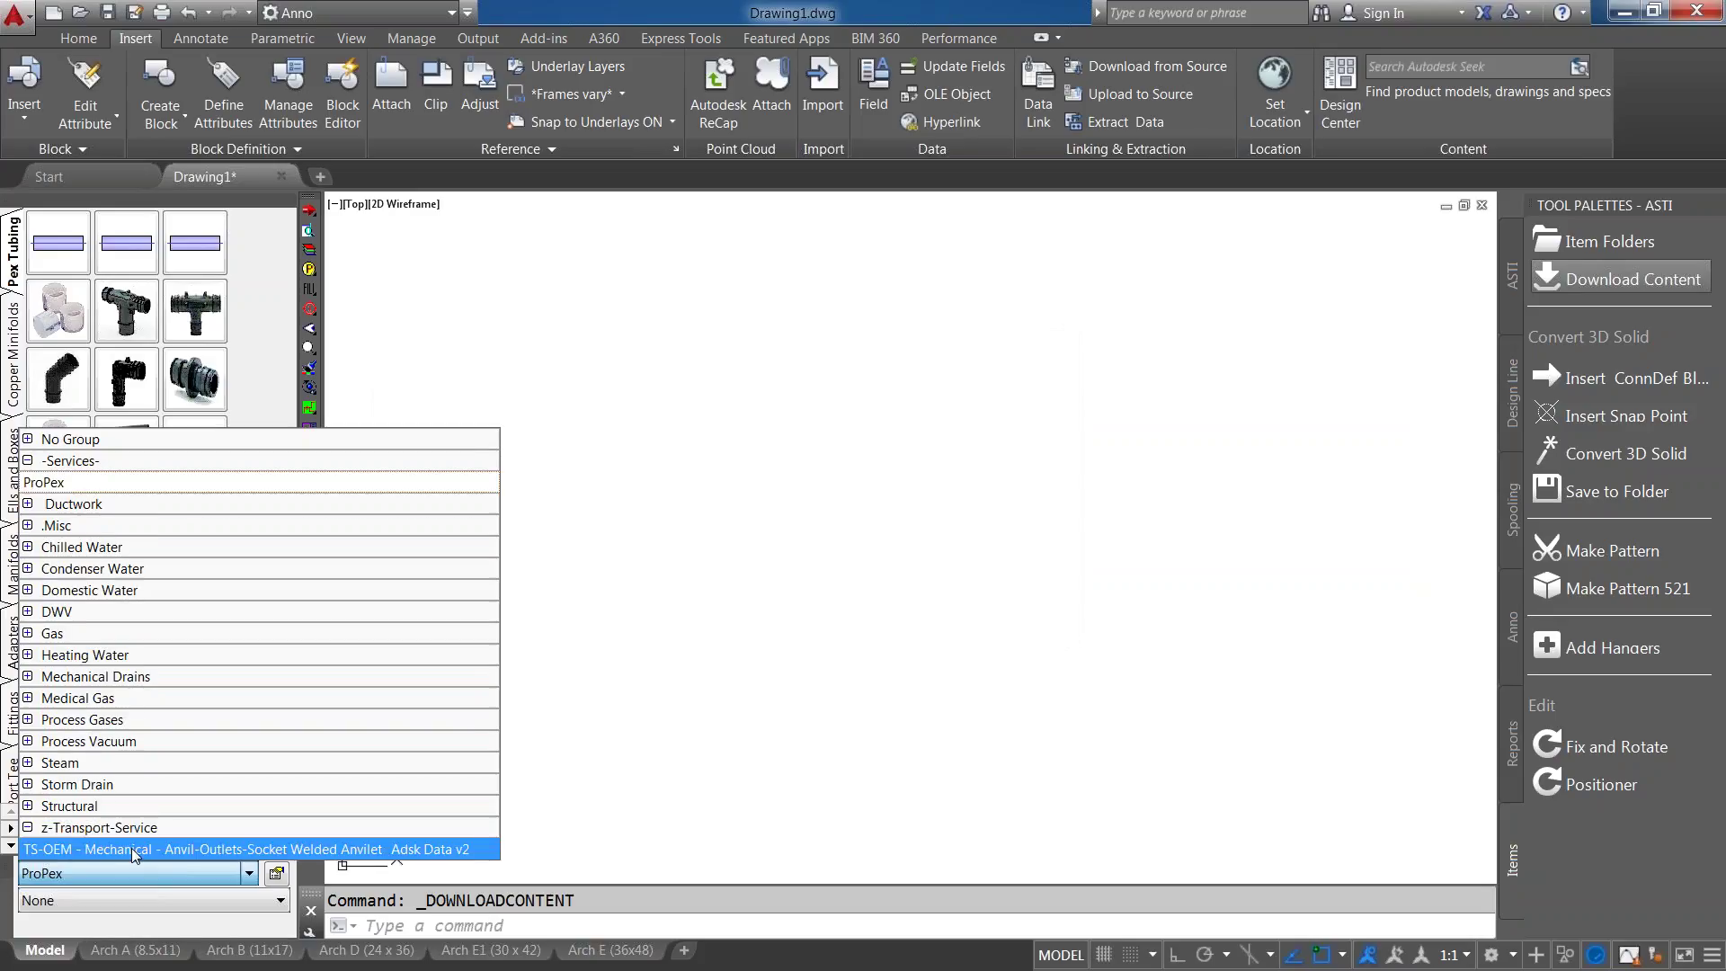
{"action": "left_click", "coordinate": [131, 848]}
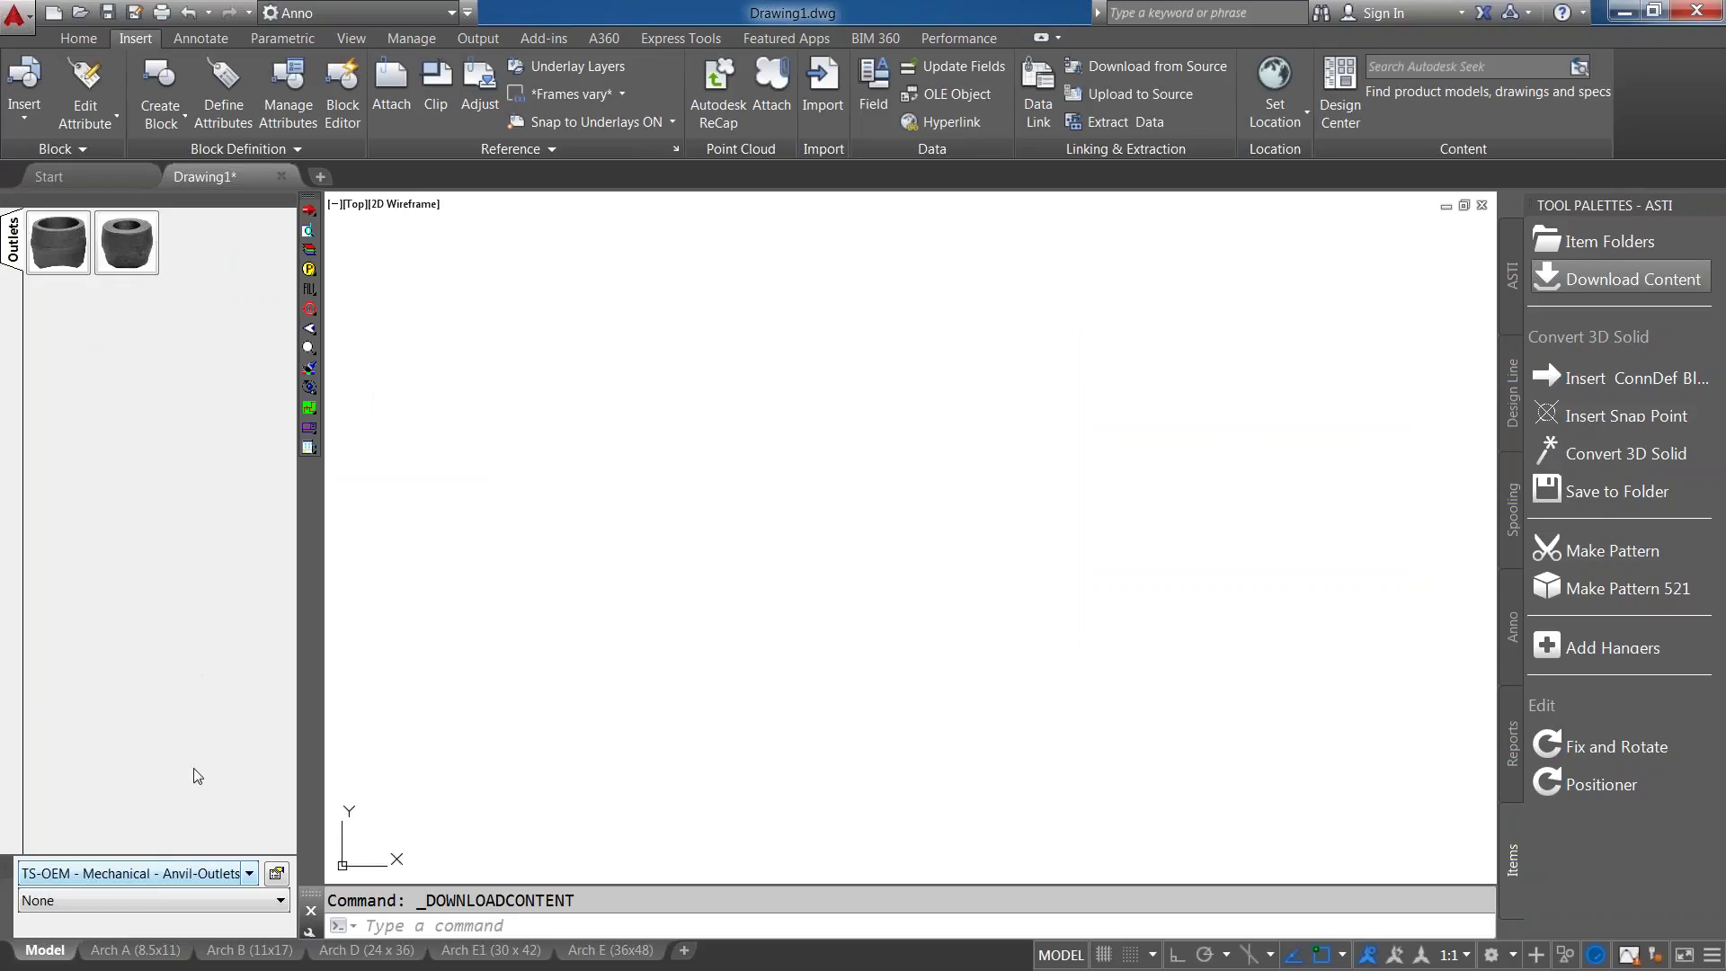
{"action": "left_click", "coordinate": [190, 874]}
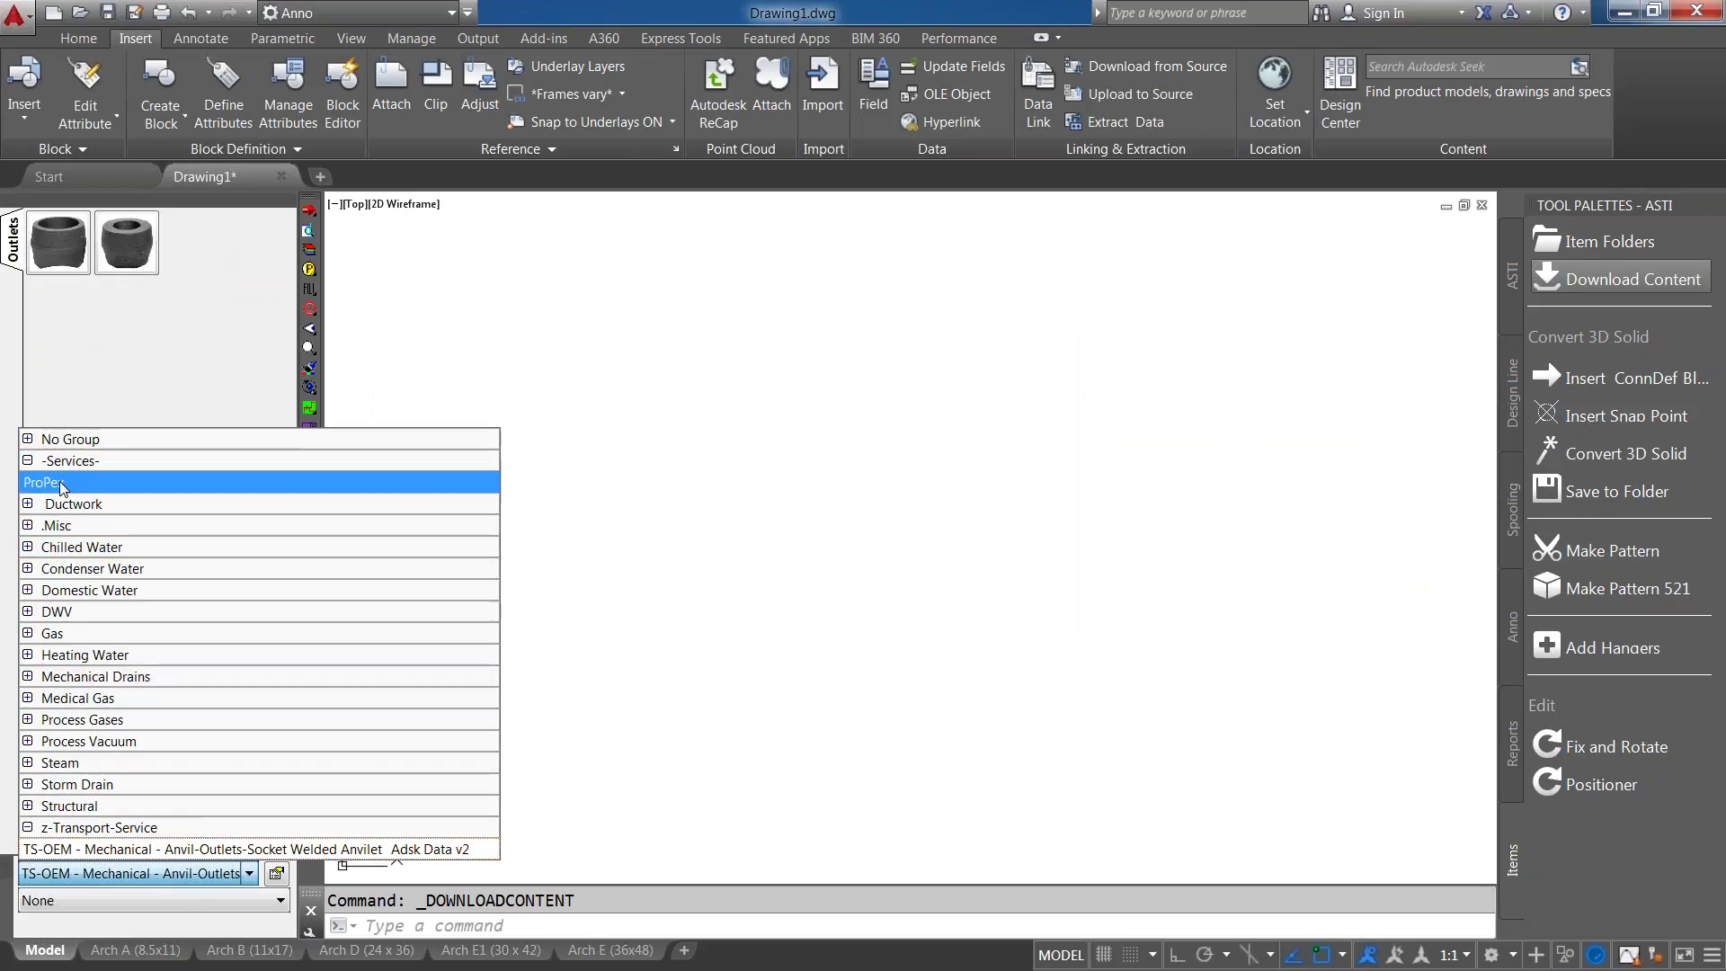
{"action": "left_click", "coordinate": [63, 503]}
{"action": "left_click", "coordinate": [248, 873]}
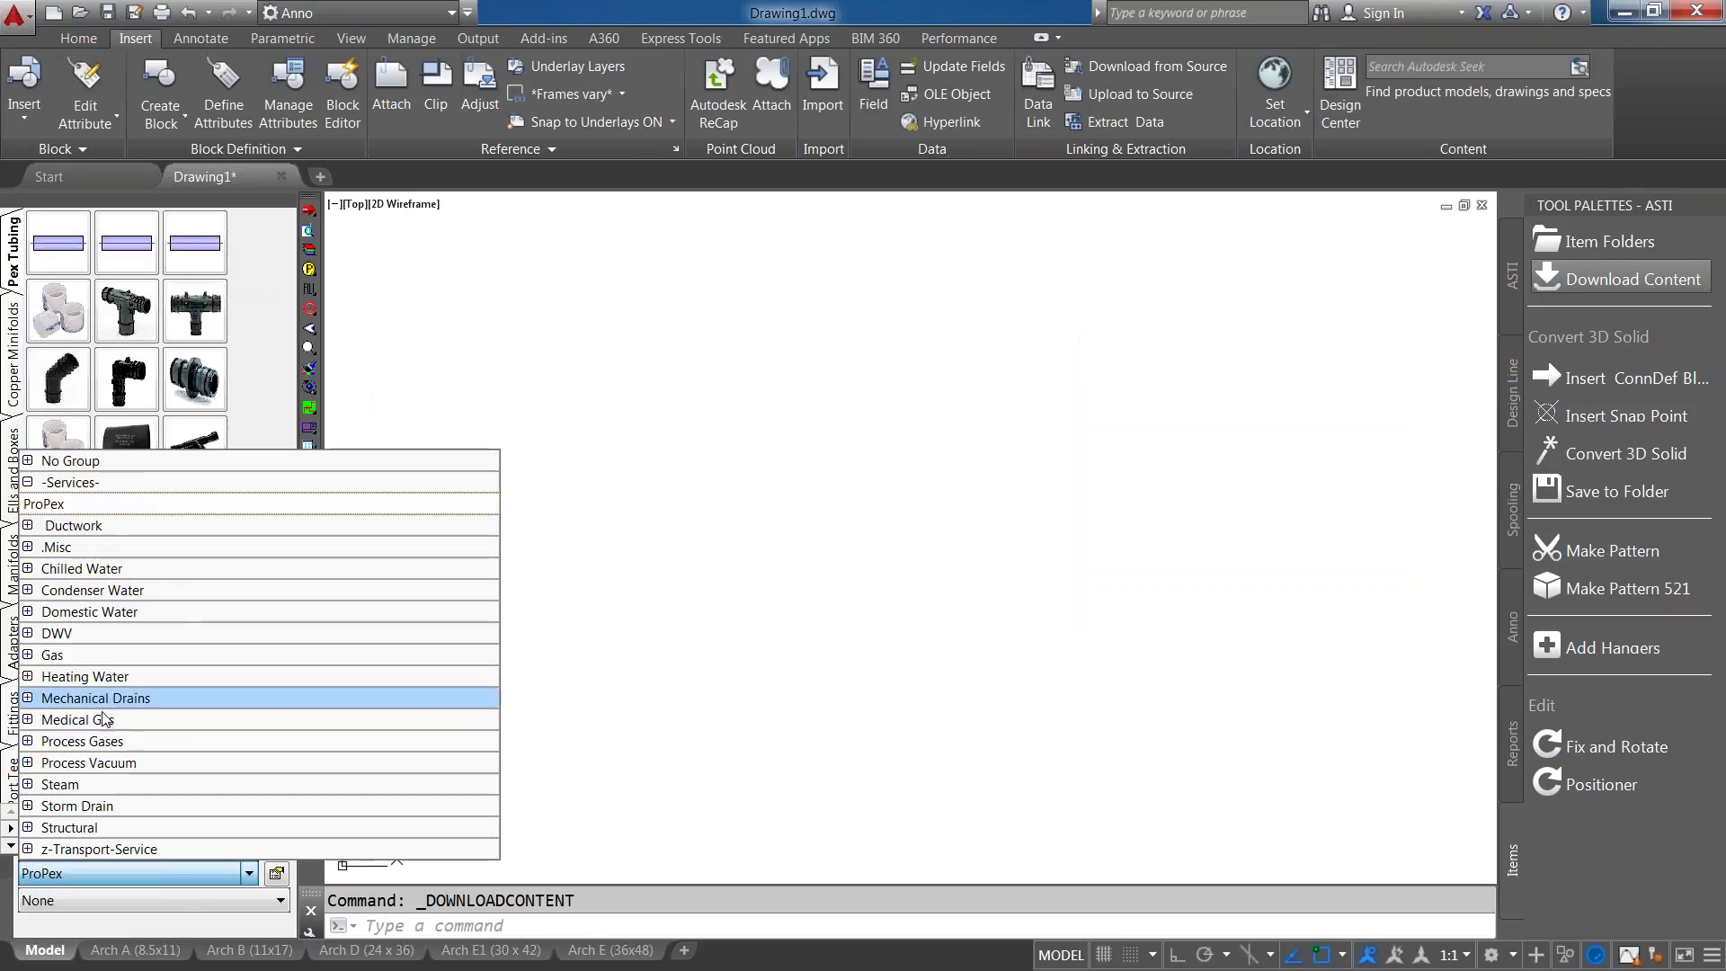
{"action": "scroll", "coordinate": [41, 845], "scroll_direction": "down", "scroll_amount": 1}
{"action": "left_click", "coordinate": [41, 845]}
Examine the button properties of the Anvilets - 6000 (SW) outlet, cancel, and switch back to the ProPex service.
{"action": "right_click", "coordinate": [138, 250]}
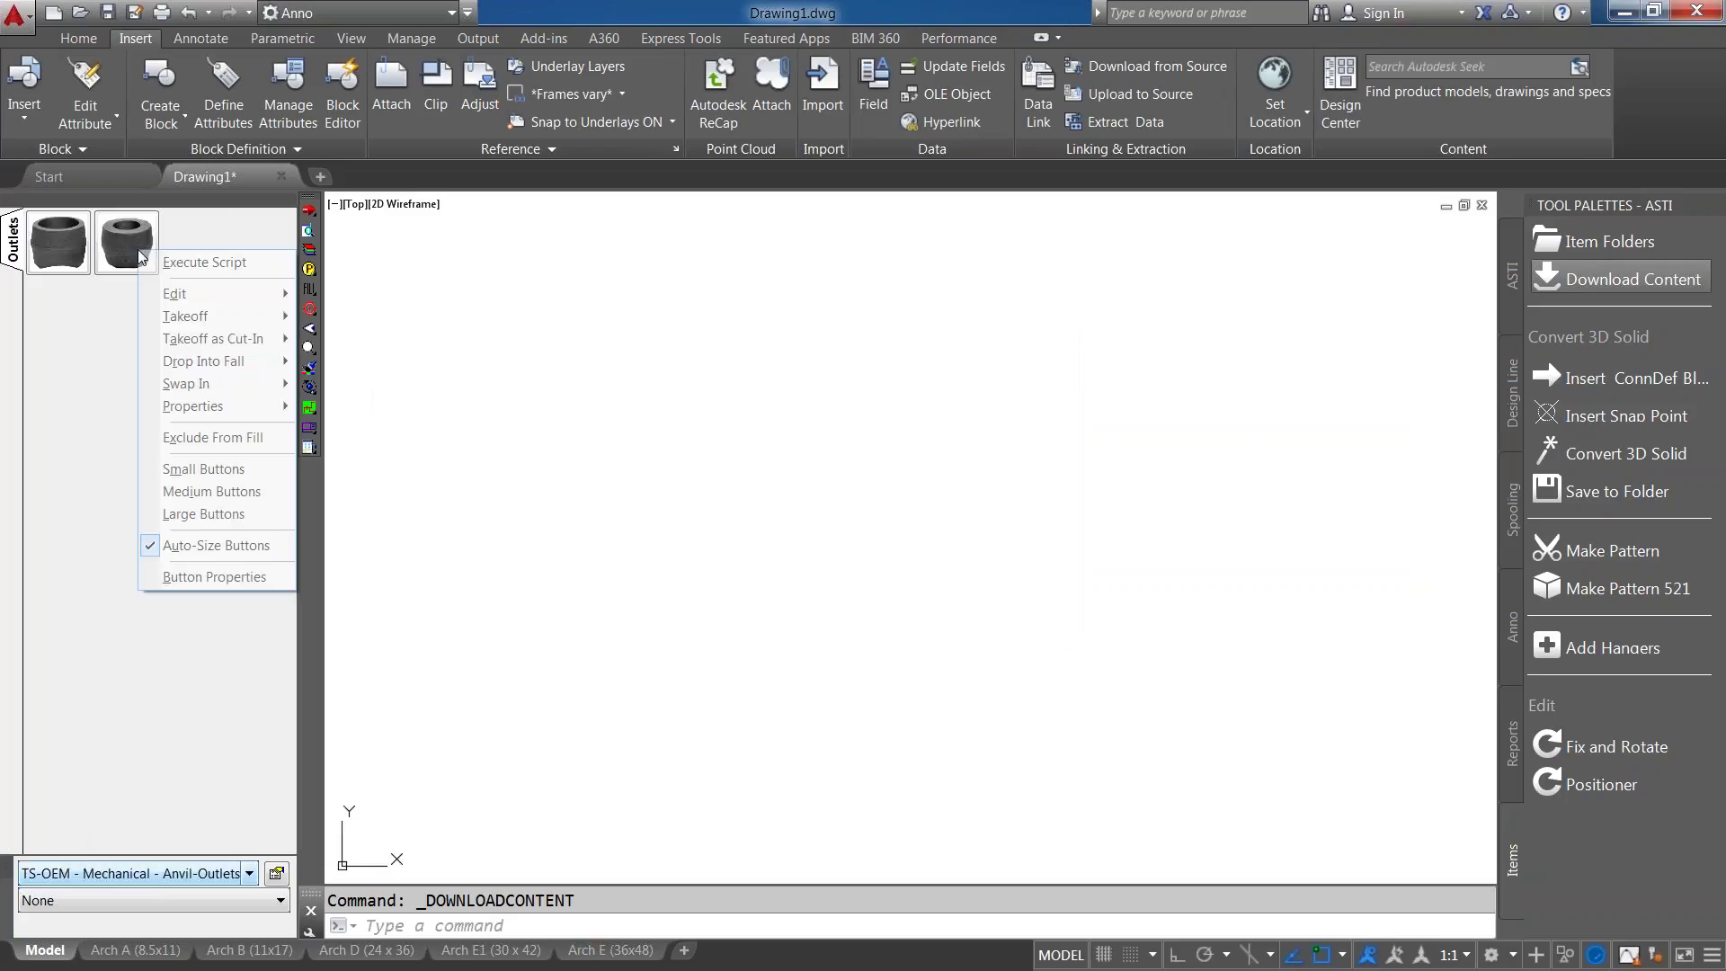
{"action": "left_click", "coordinate": [170, 571]}
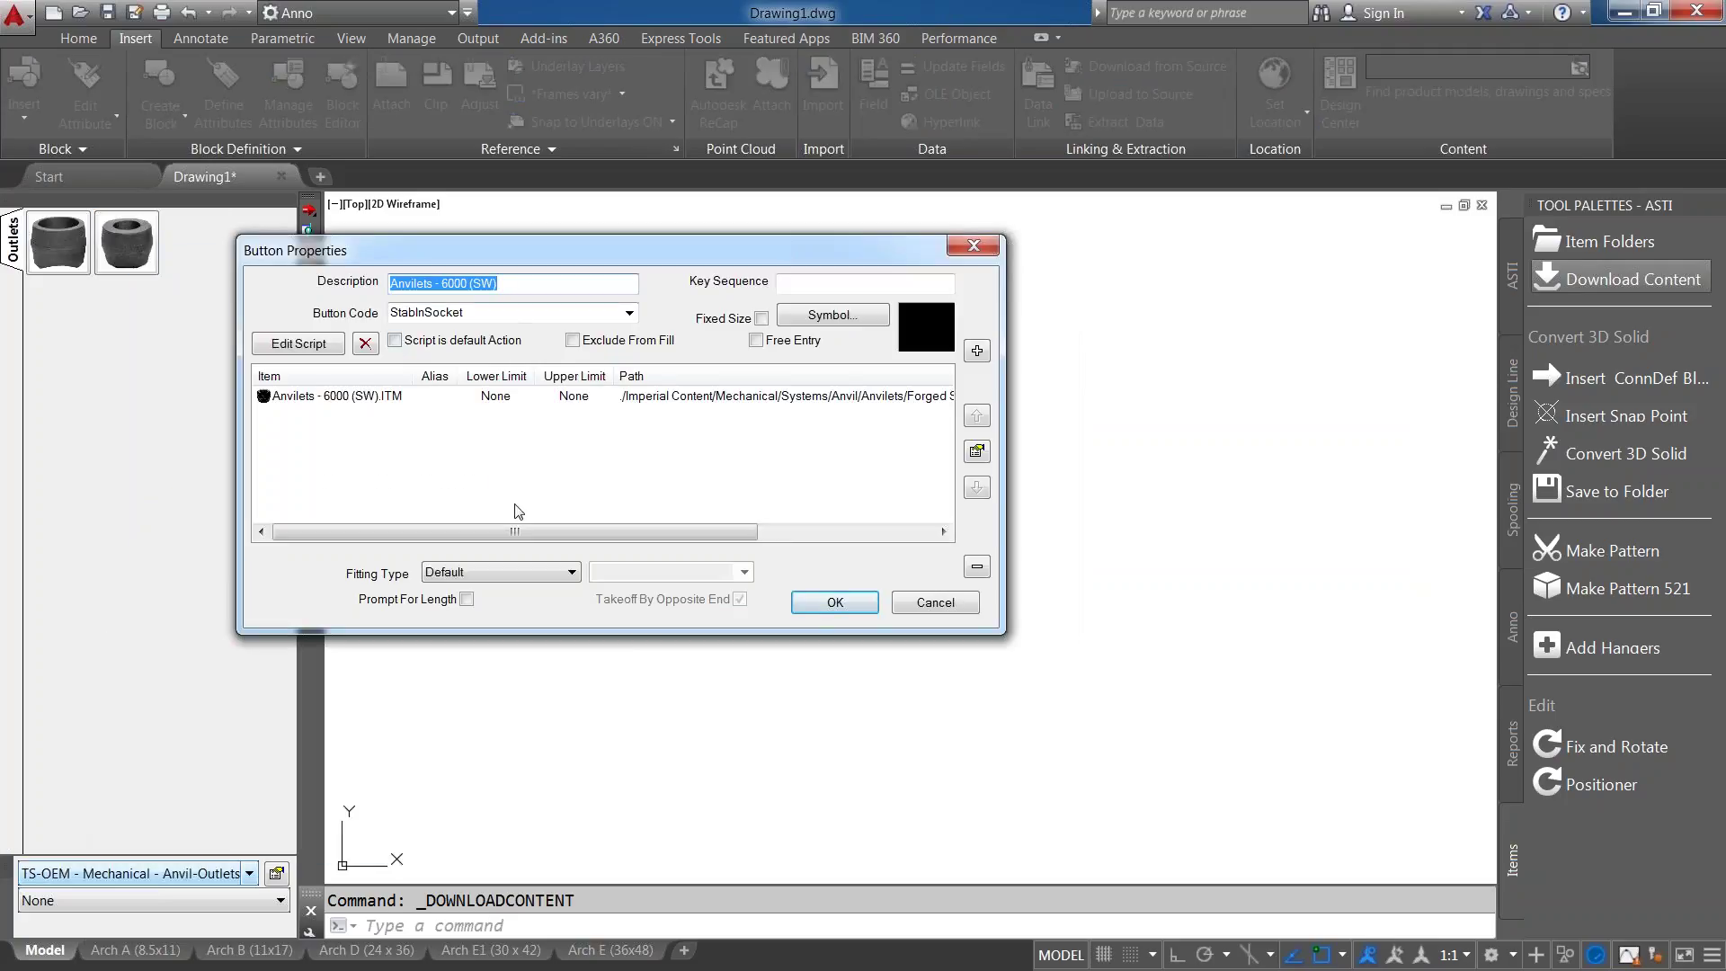
{"action": "left_click", "coordinate": [936, 600]}
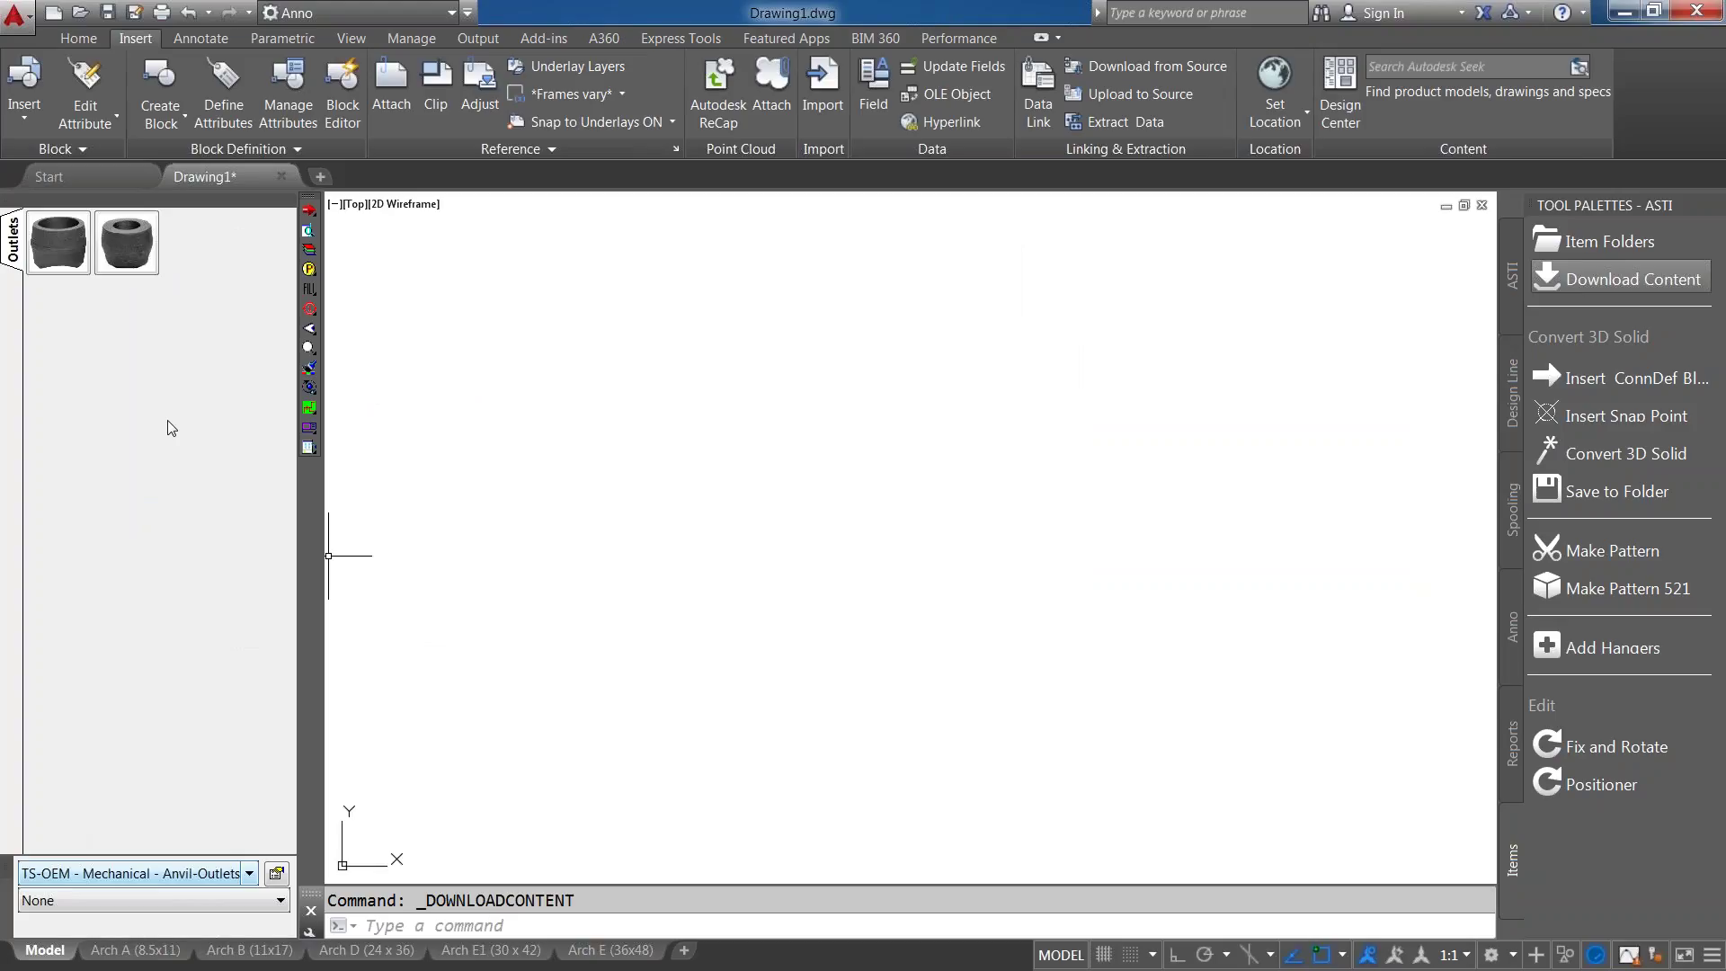
{"action": "left_click", "coordinate": [249, 873]}
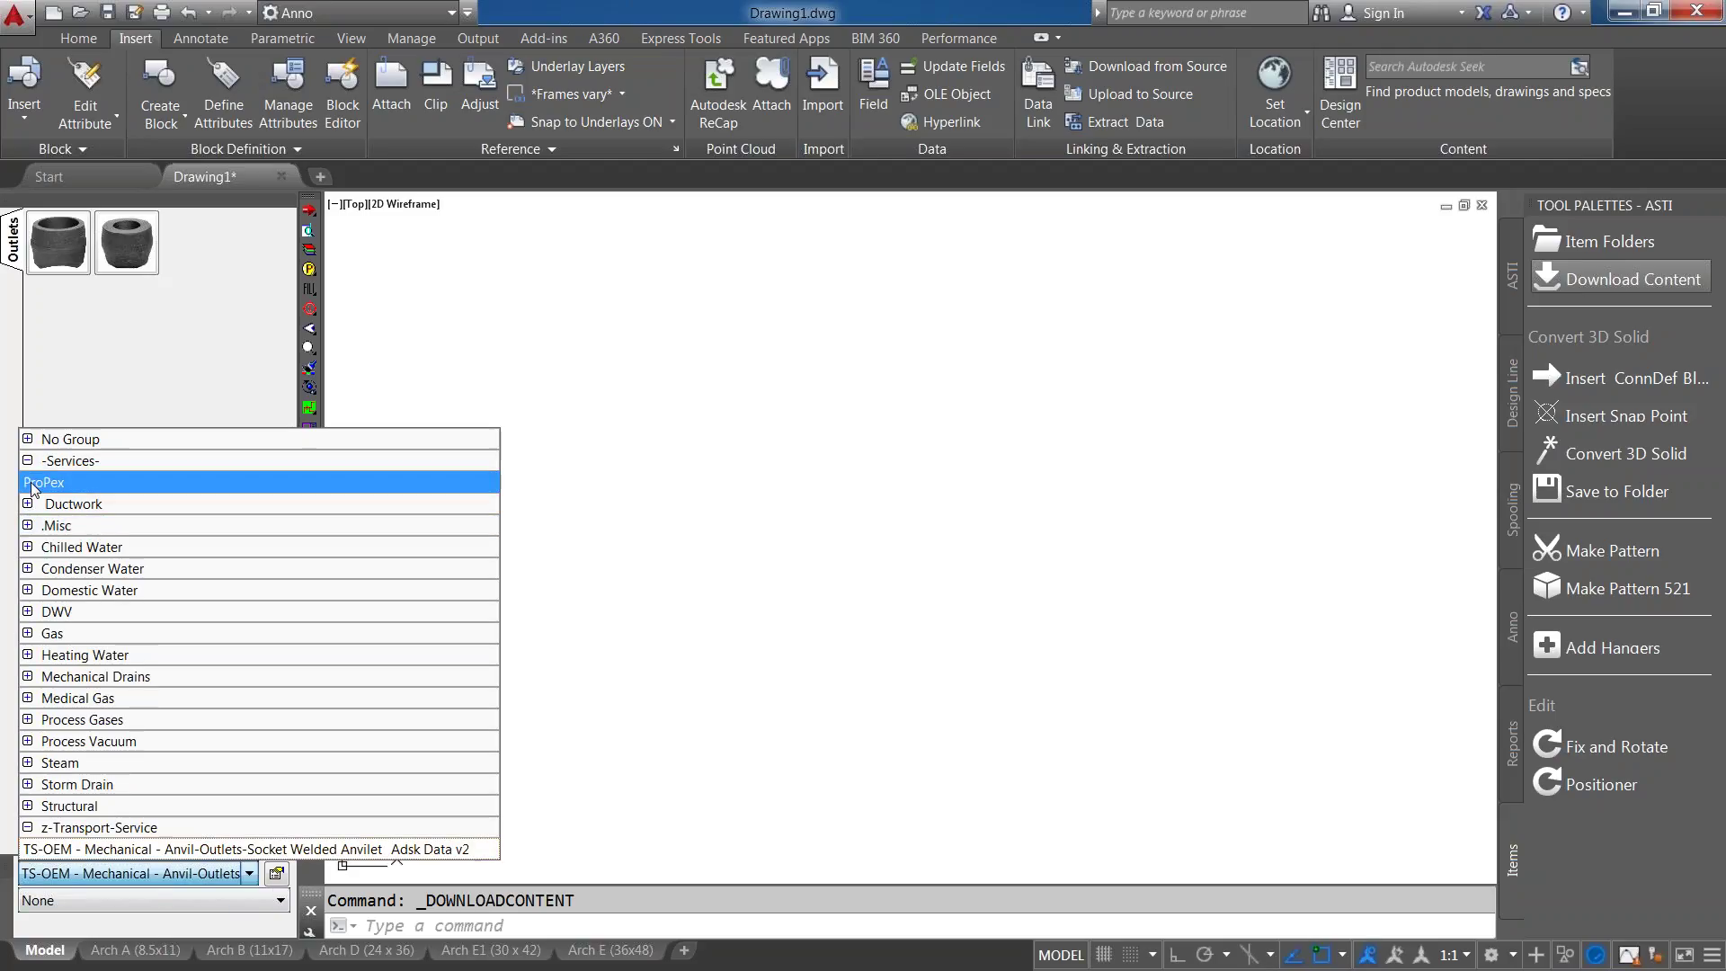
{"action": "left_click", "coordinate": [36, 483]}
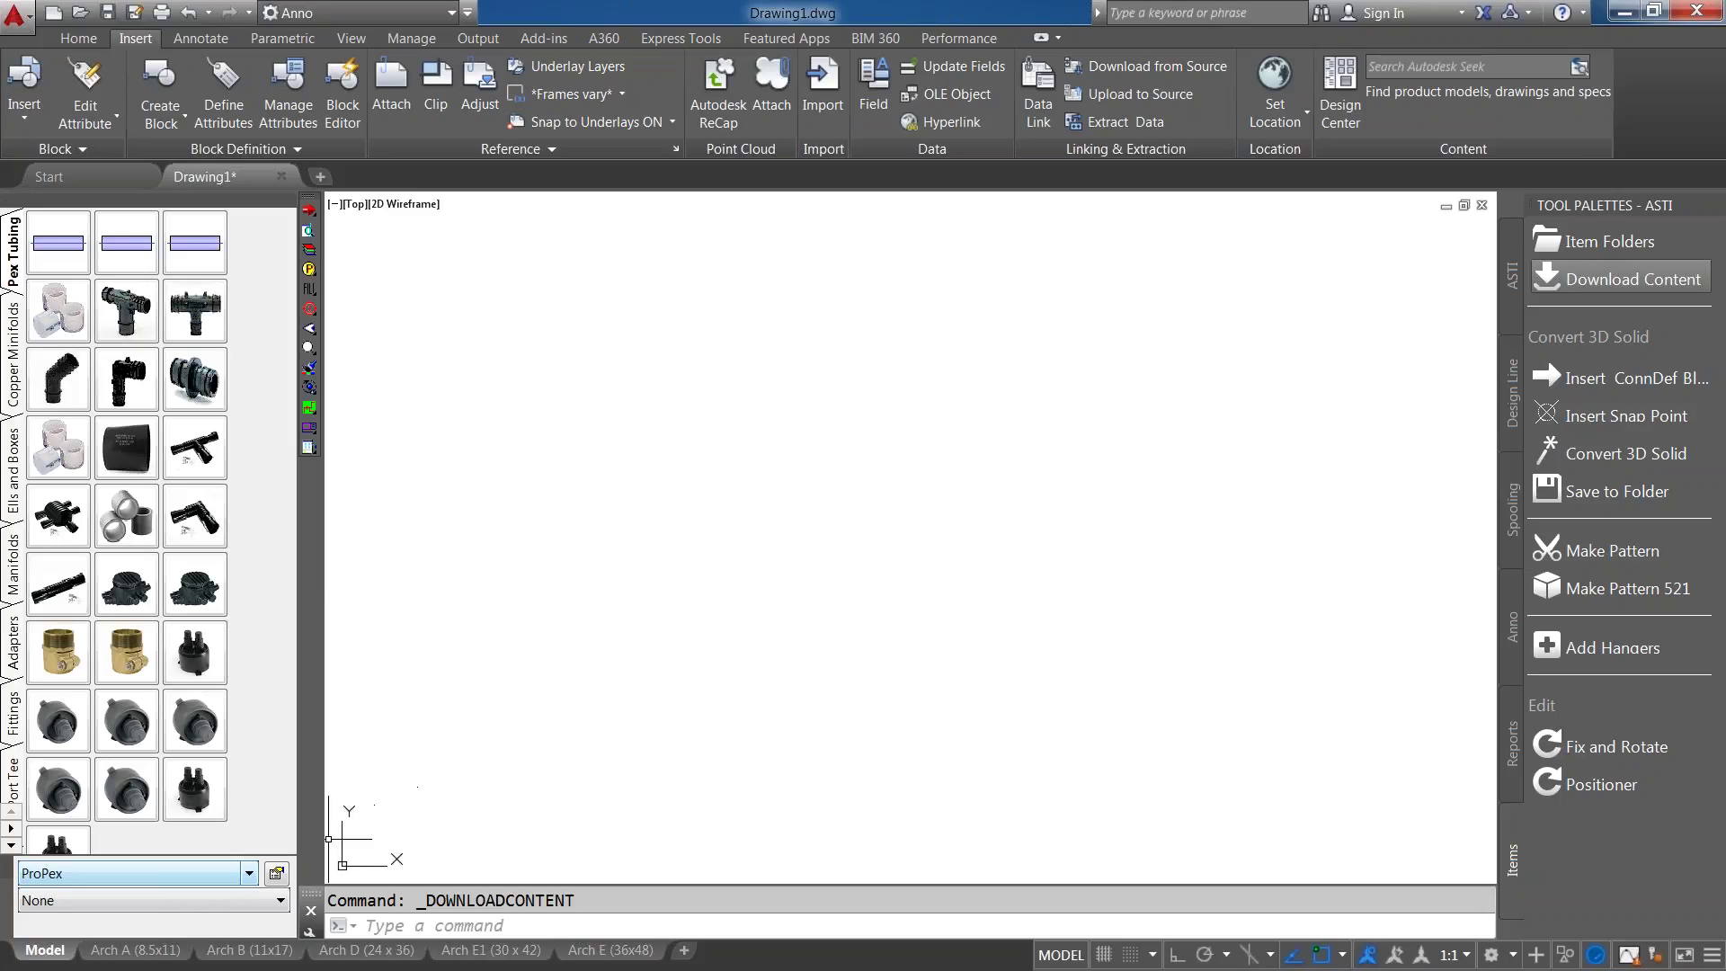
Delete the imported ProPex and TS-OEM - Mechanical - Anvil-Outlets-Socket Welded Anvilet services from the service setup.
{"action": "left_click", "coordinate": [276, 873]}
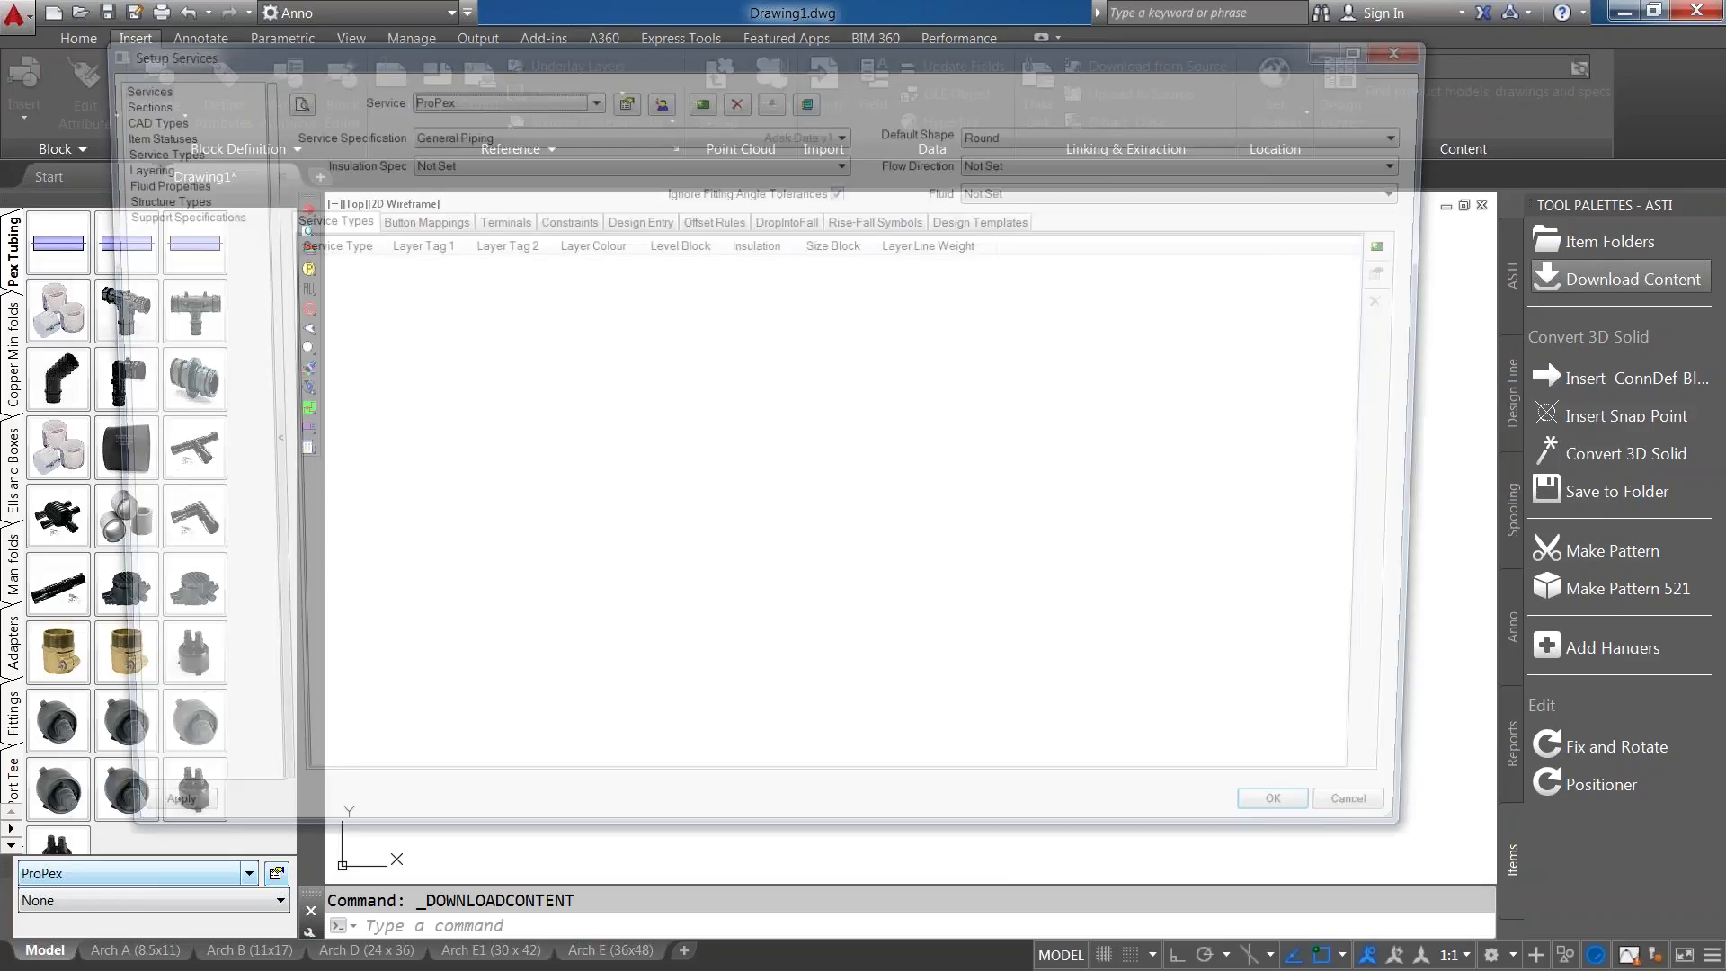
{"action": "left_click", "coordinate": [809, 97]}
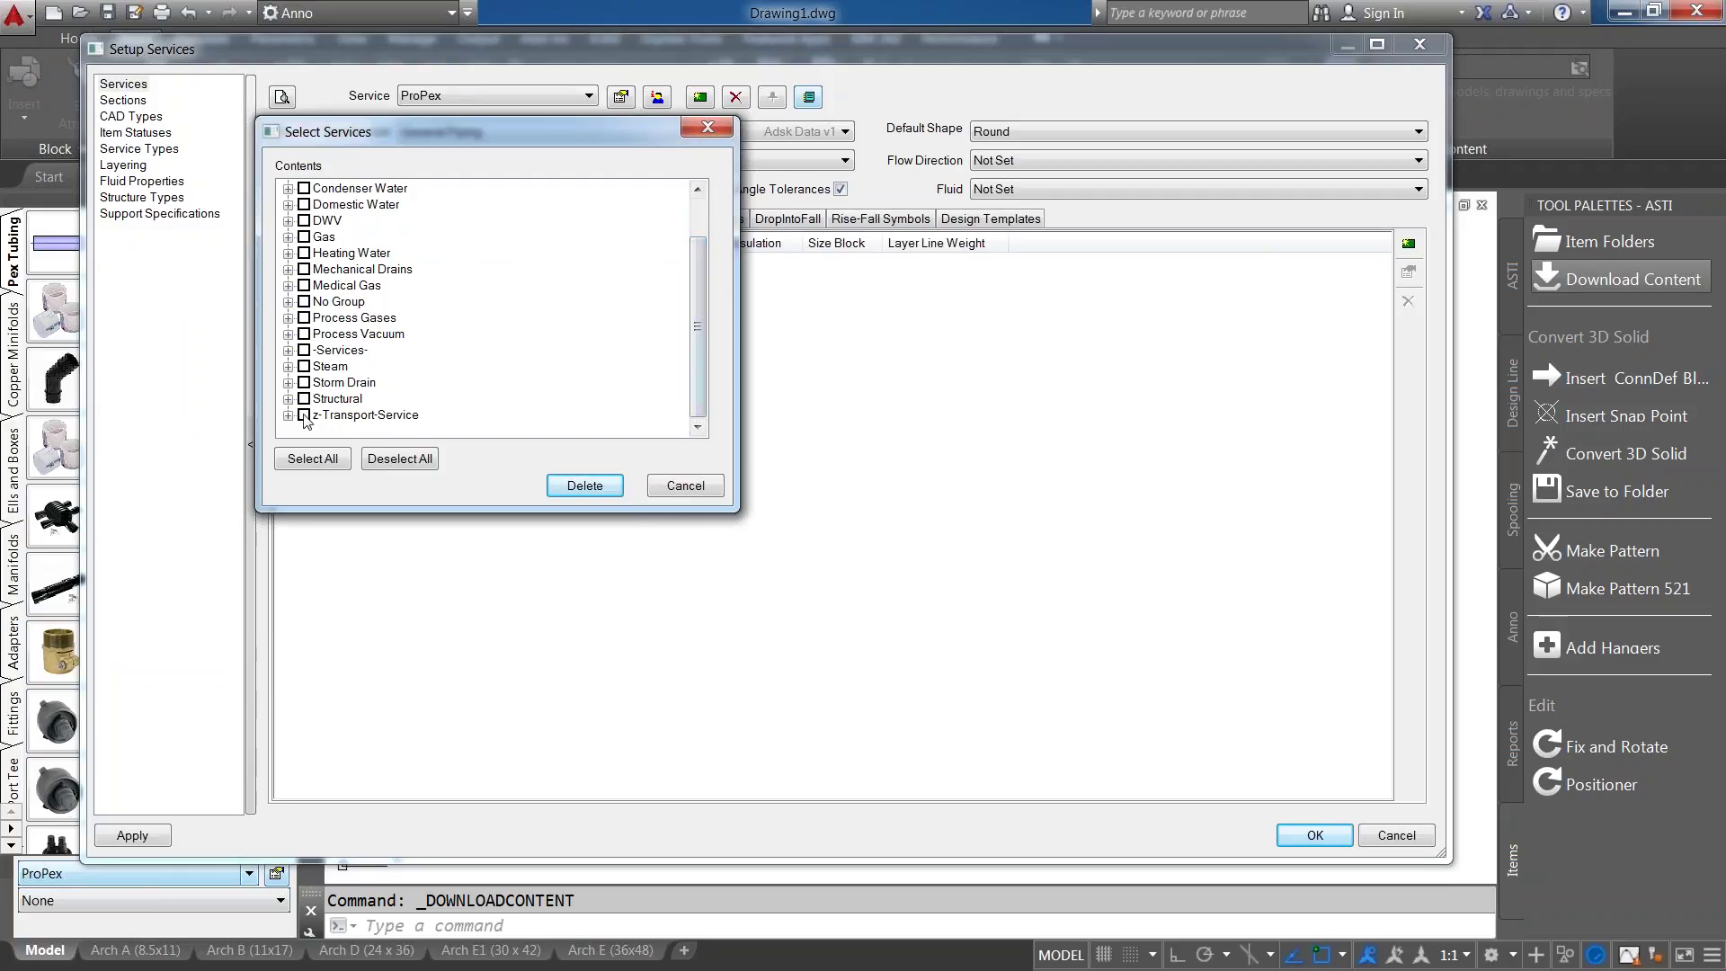
{"action": "scroll", "coordinate": [709, 297], "scroll_direction": "up", "scroll_amount": 1}
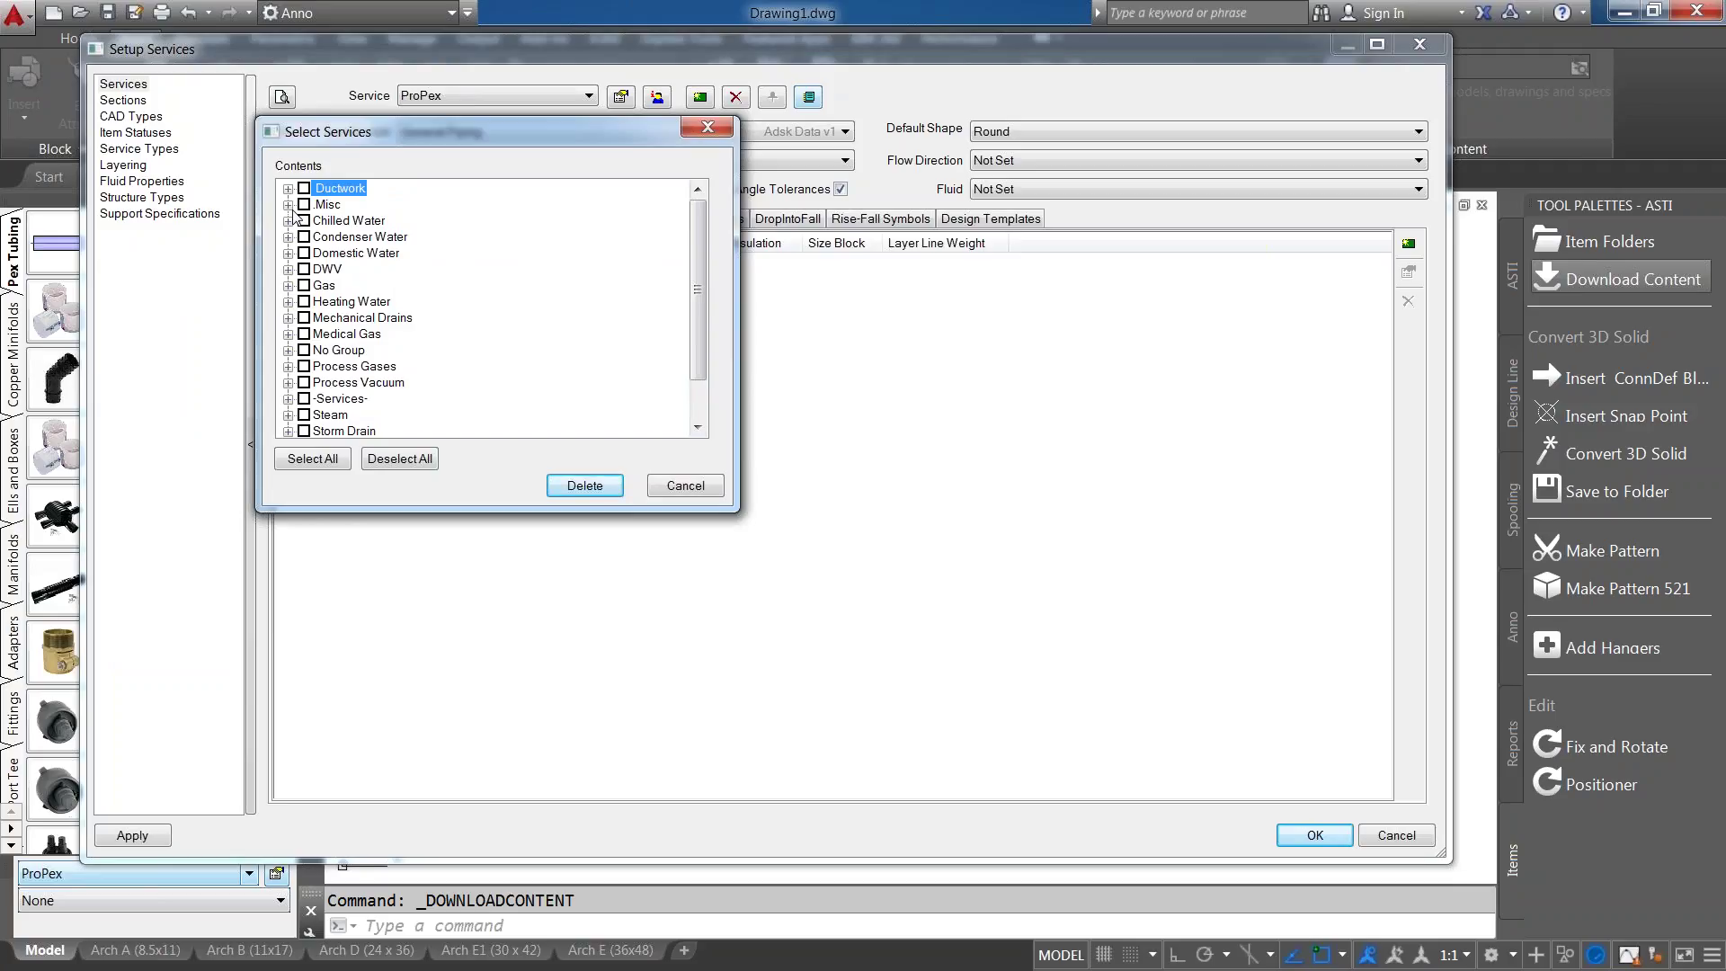
{"action": "left_click", "coordinate": [304, 398]}
{"action": "scroll", "coordinate": [692, 289], "scroll_direction": "down", "scroll_amount": 1}
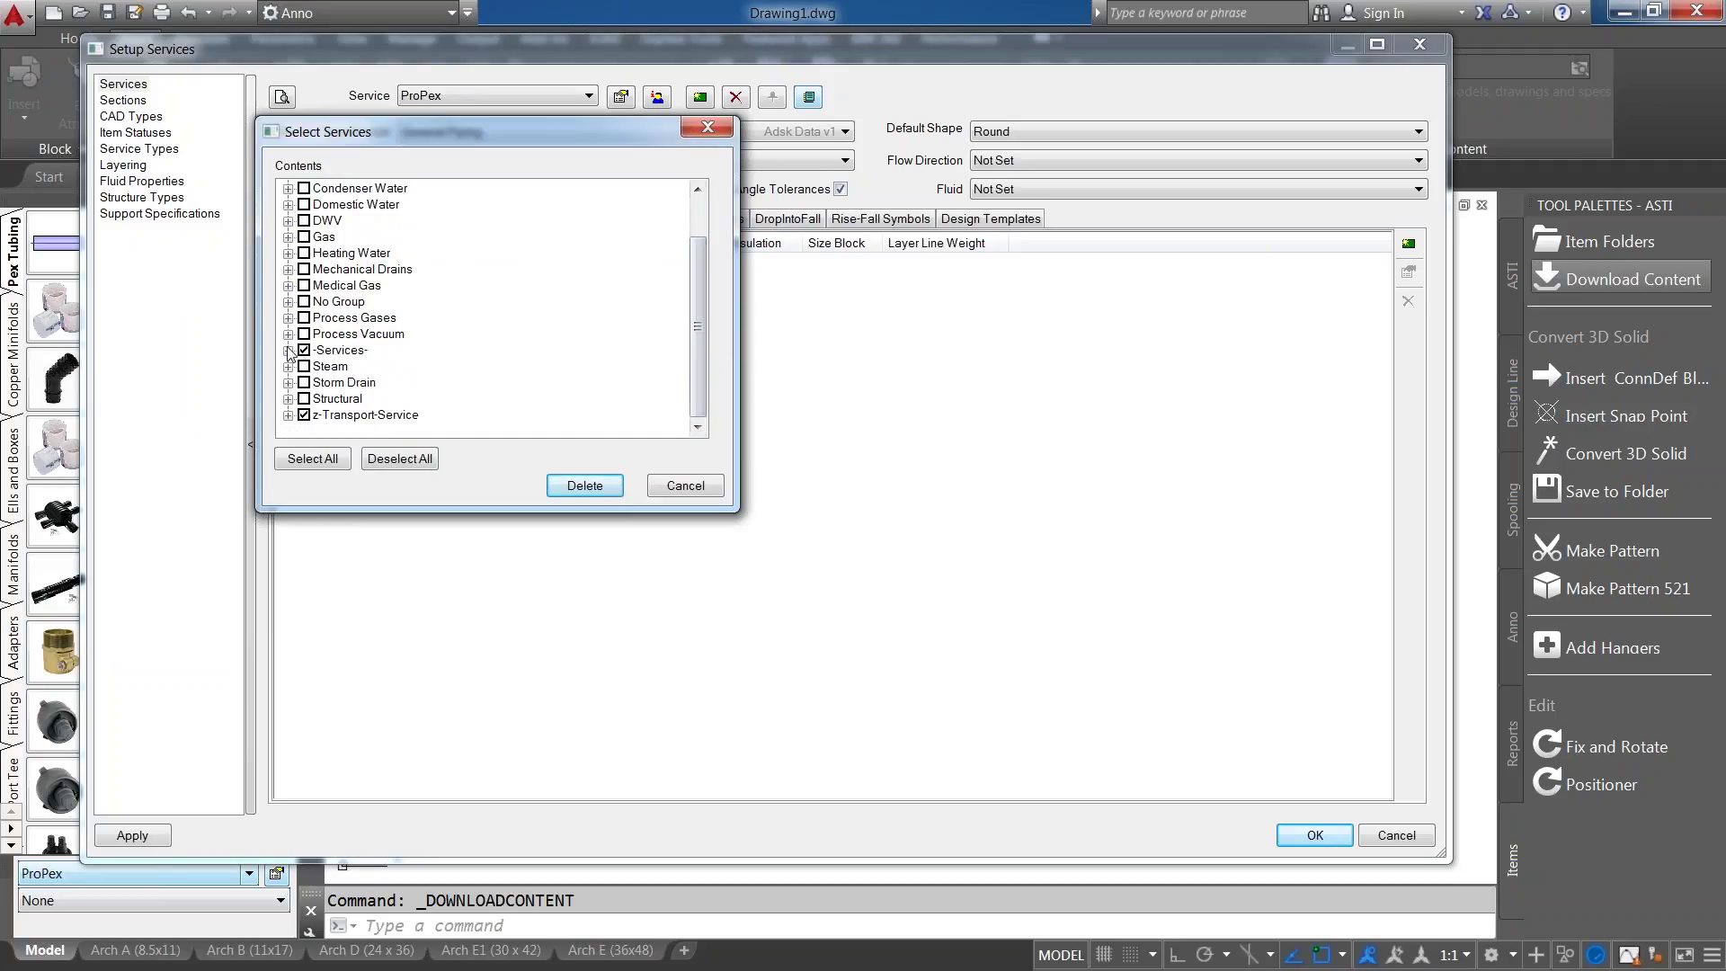
{"action": "scroll", "coordinate": [693, 316], "scroll_direction": "down", "scroll_amount": 1}
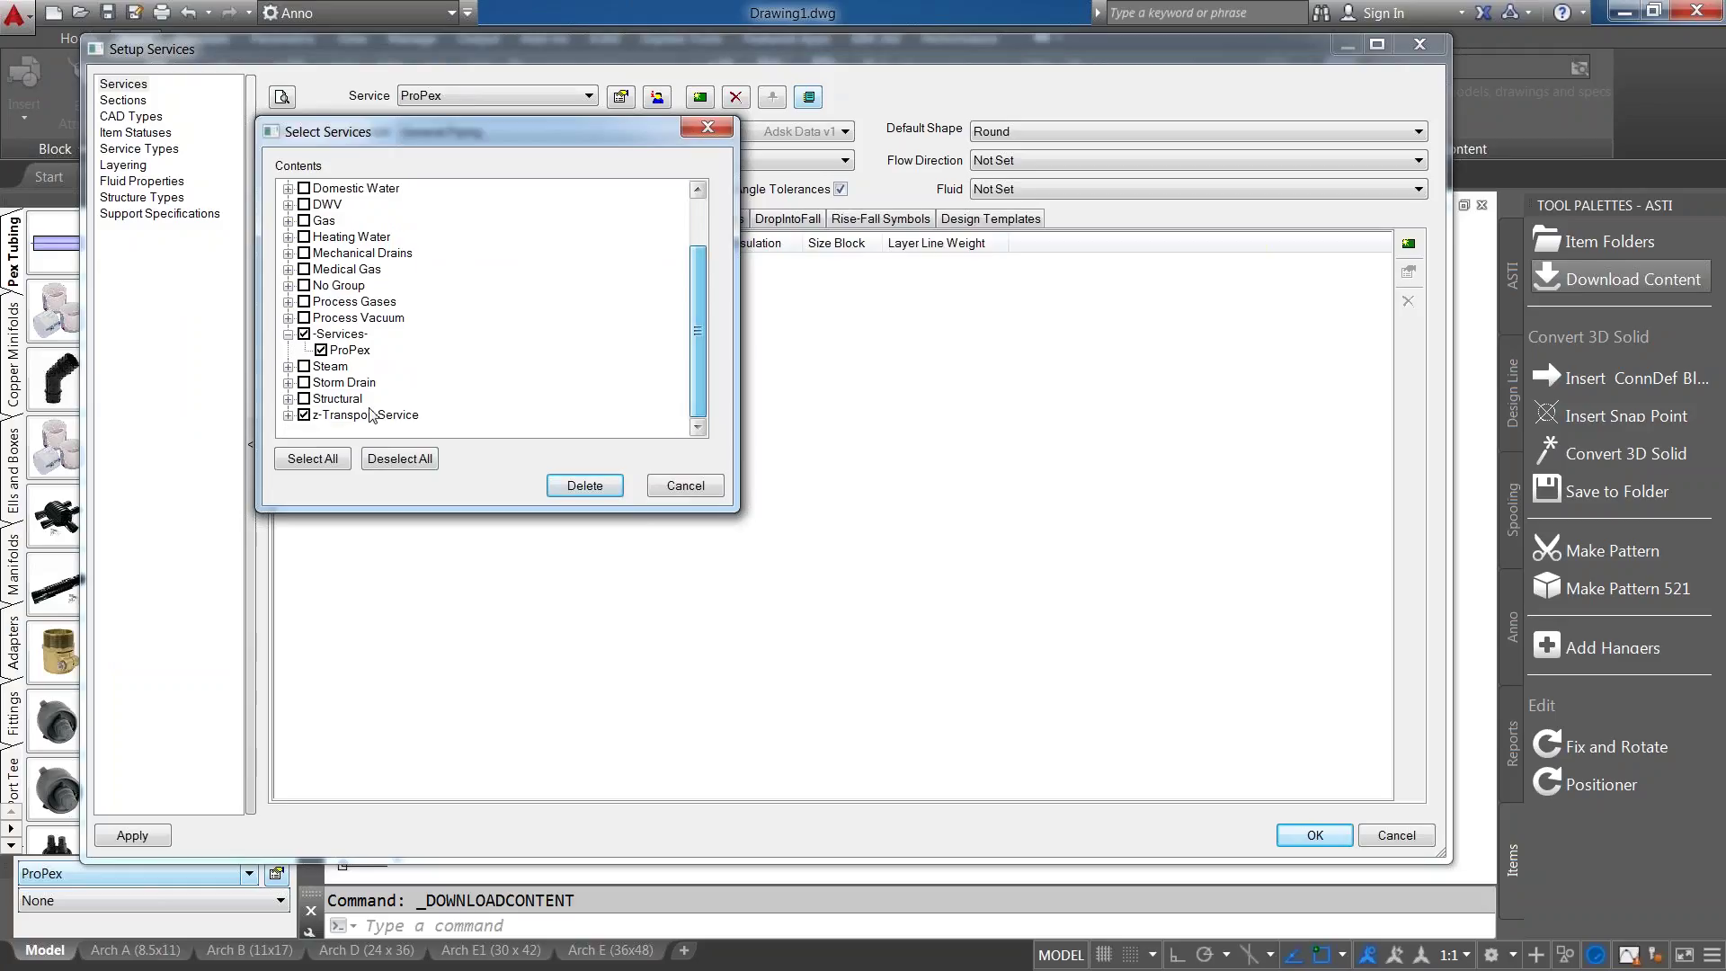
{"action": "left_click", "coordinate": [288, 414]}
{"action": "left_click", "coordinate": [593, 491]}
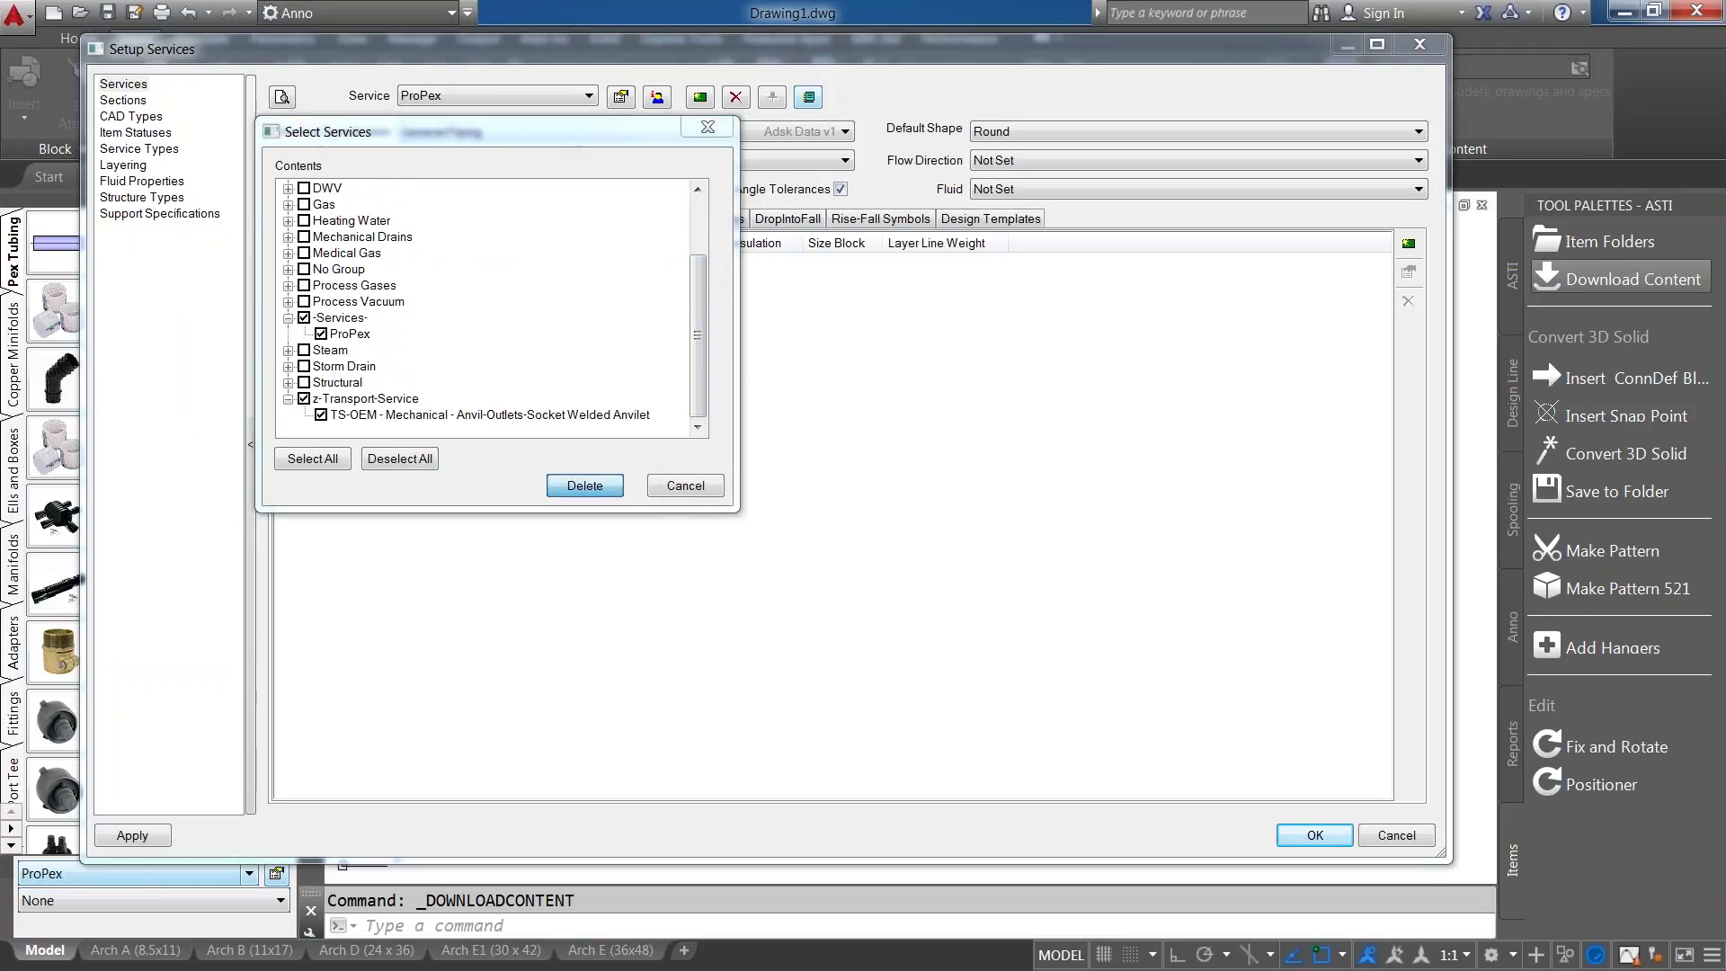
{"action": "left_click", "coordinate": [791, 545]}
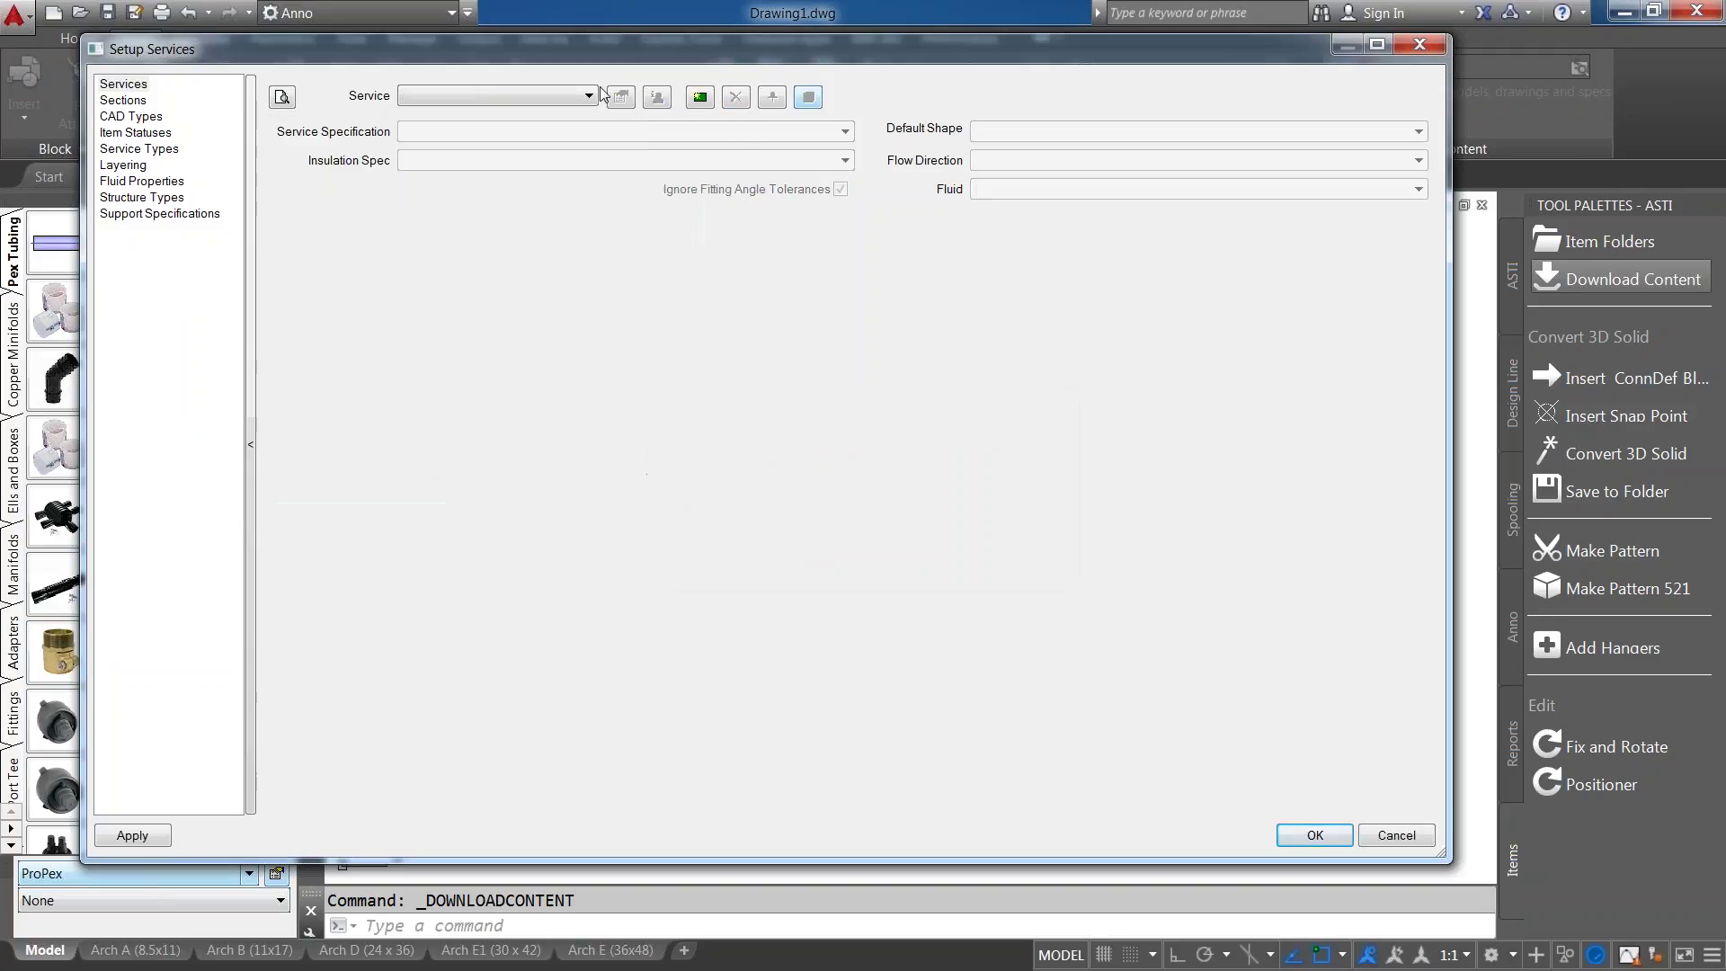
Choose the Chilled Water Return - (CU x BW) service in the service setup and open its template for editing.
{"action": "left_click", "coordinate": [589, 95]}
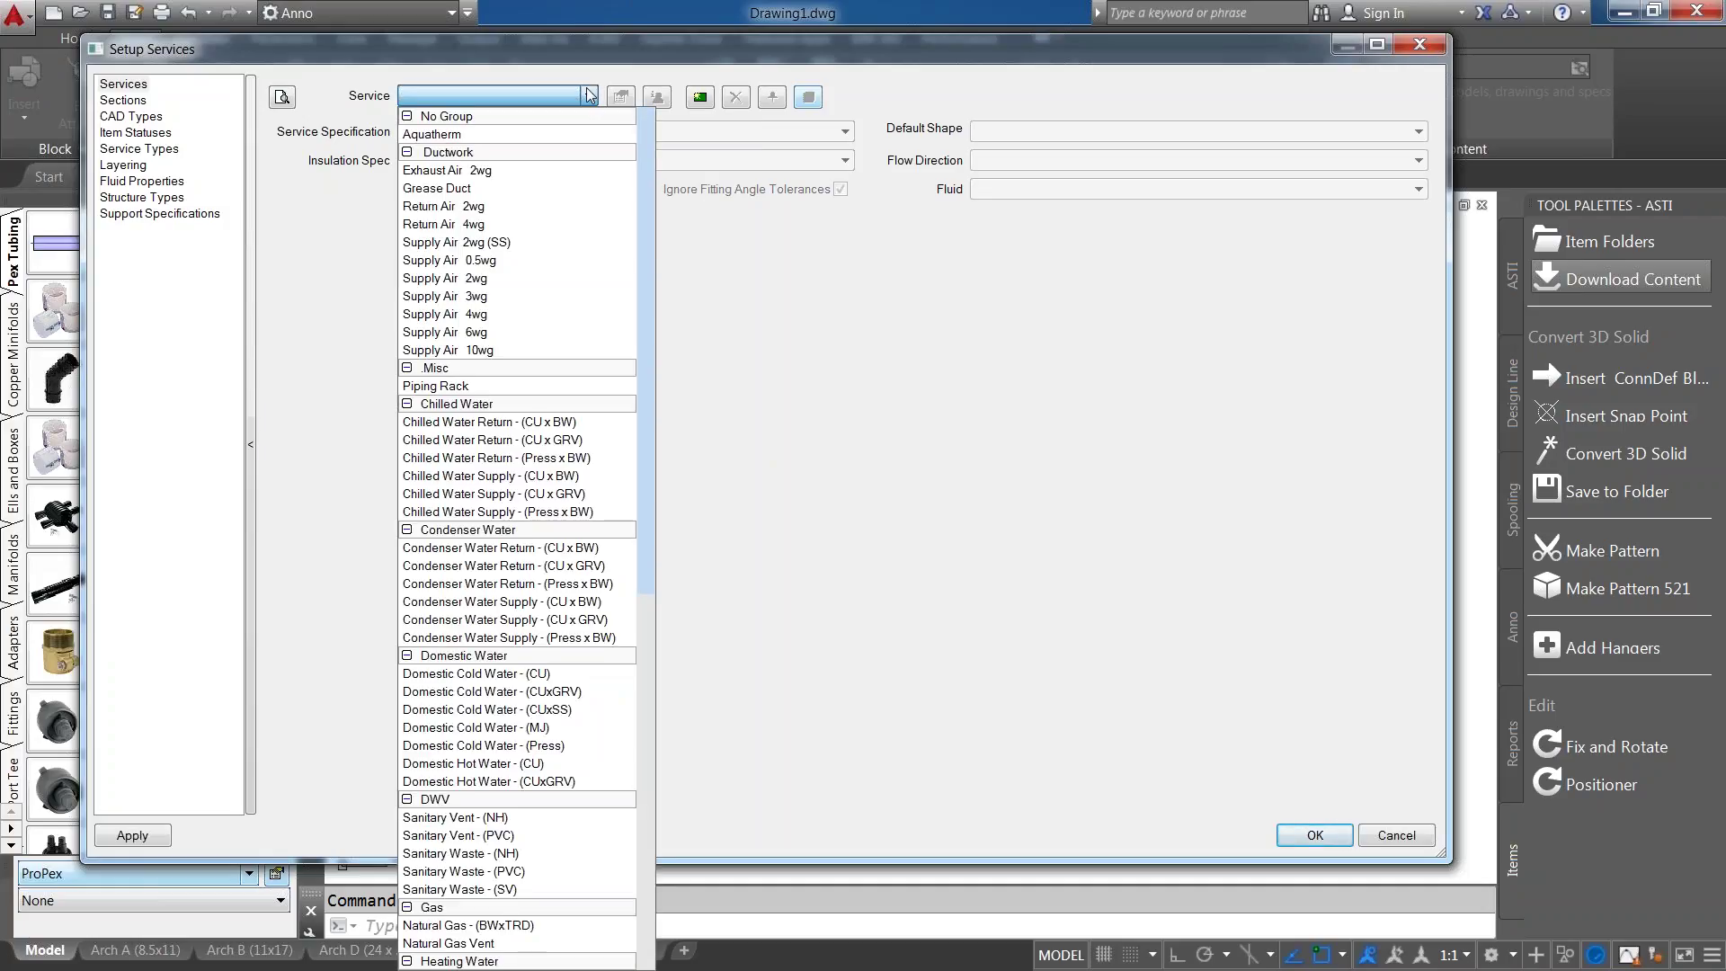
{"action": "left_click", "coordinate": [589, 95]}
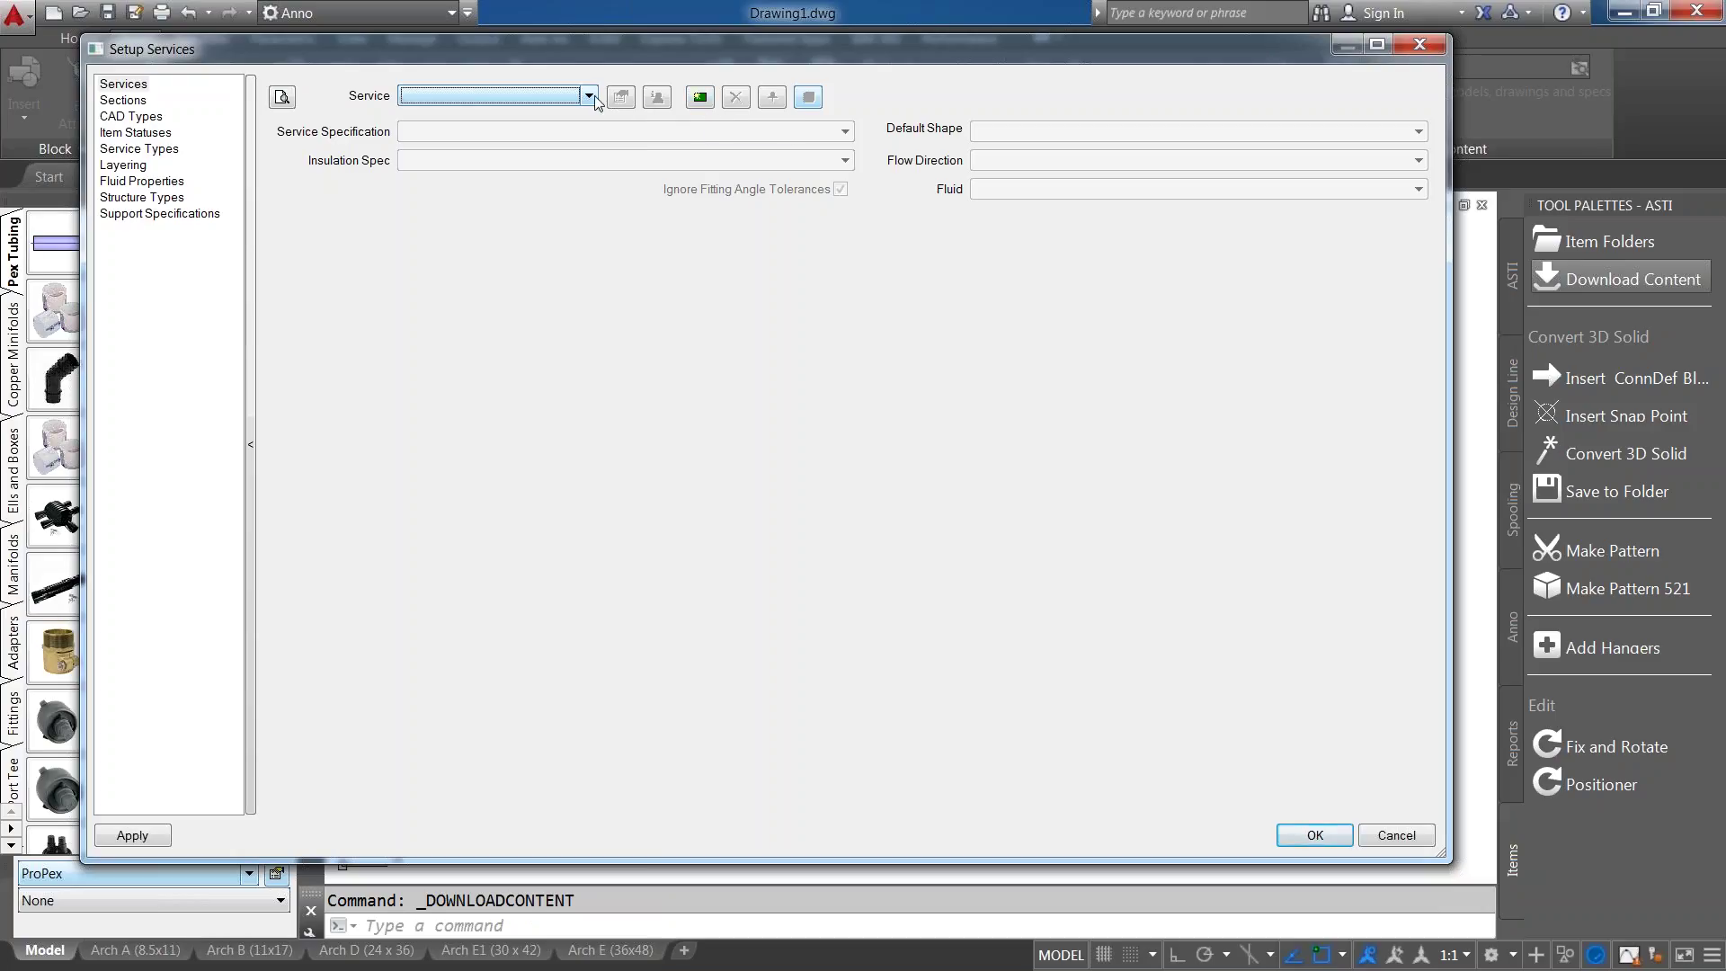
{"action": "left_click", "coordinate": [591, 97]}
{"action": "left_click", "coordinate": [492, 424]}
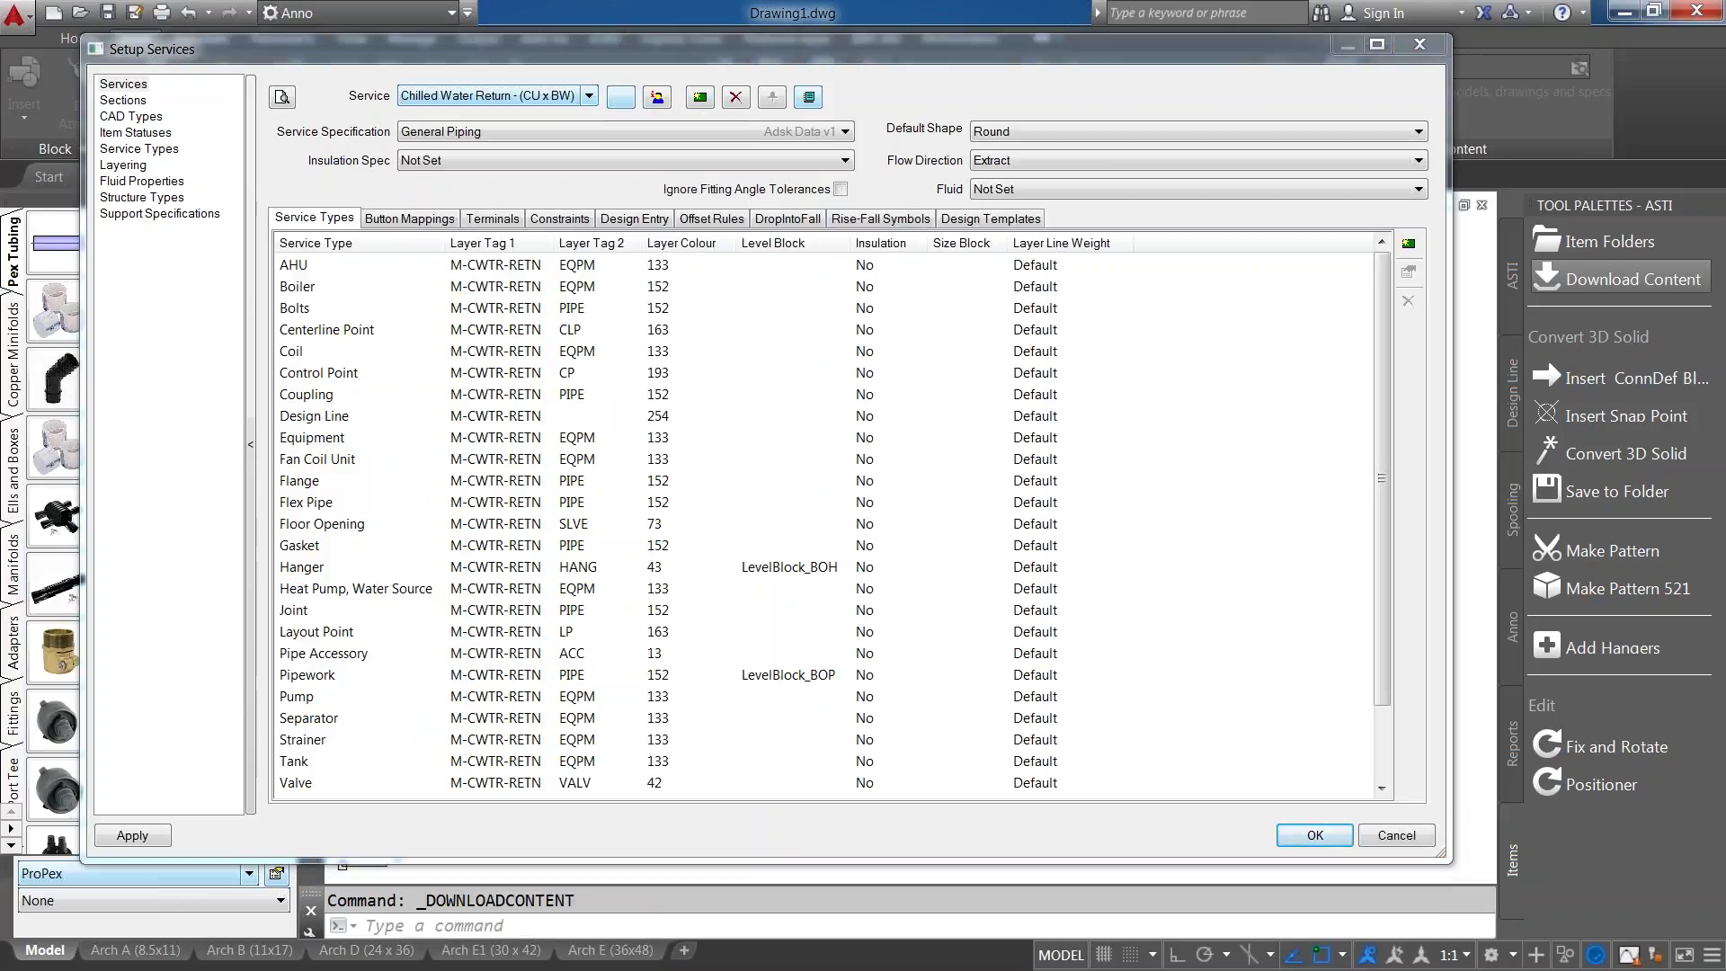
{"action": "left_click", "coordinate": [621, 96]}
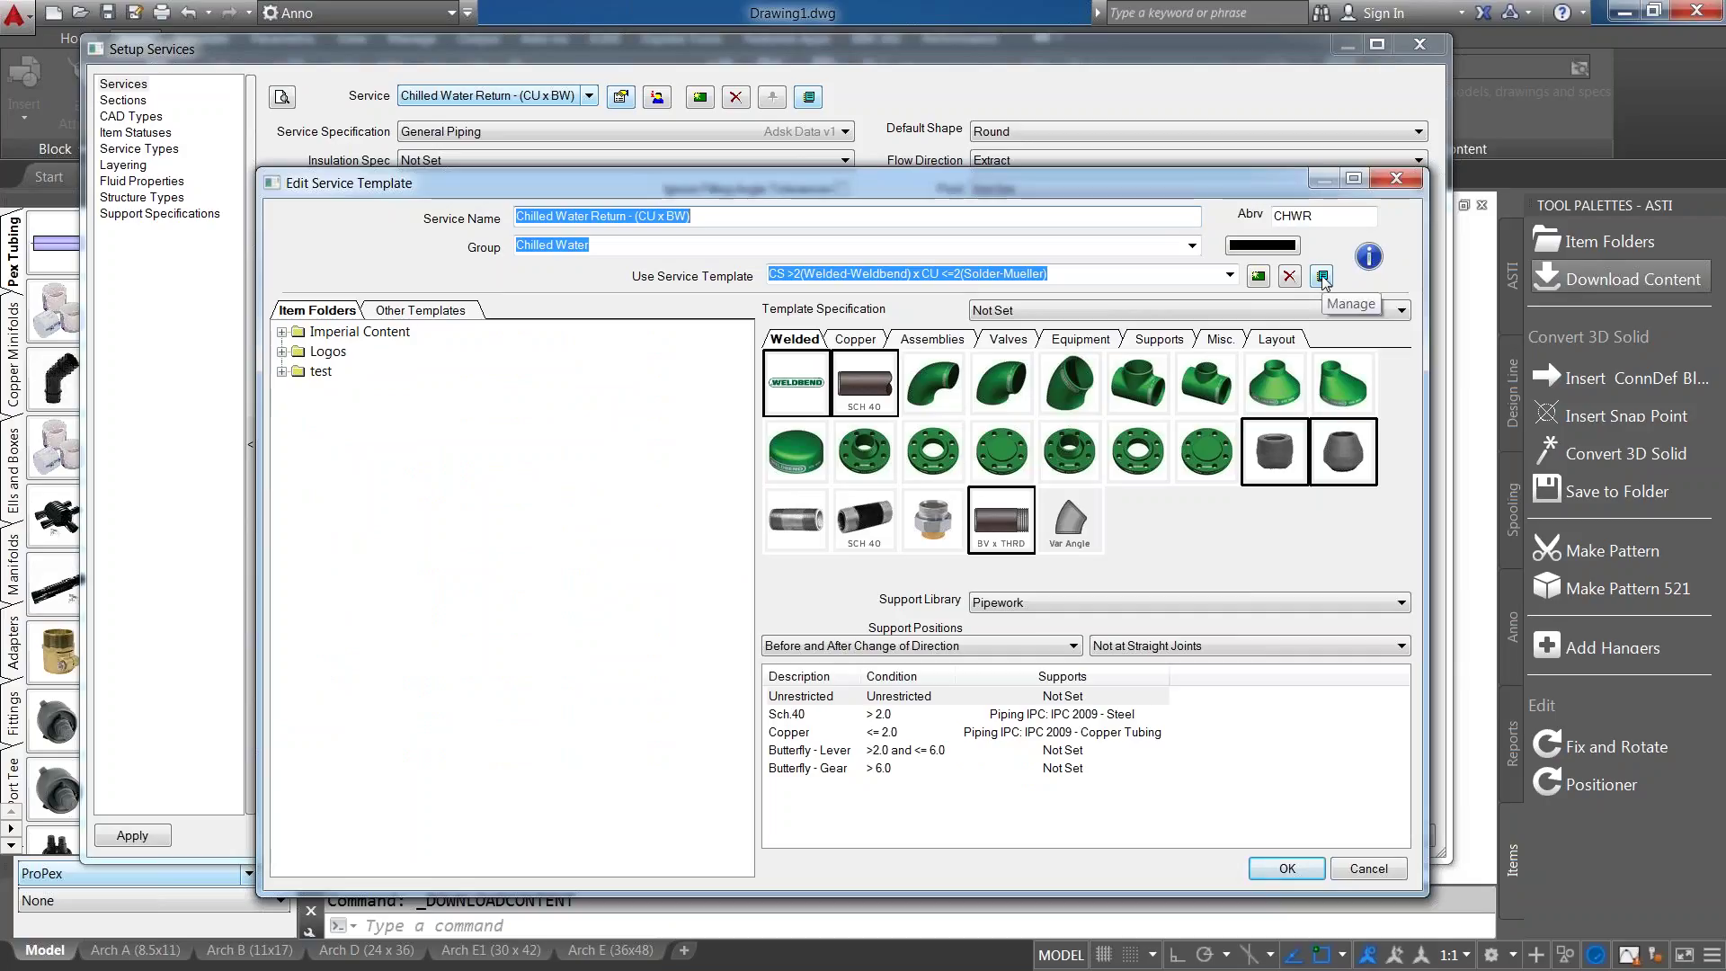
Delete every service template that can be removed, including Propex v3 and OEM - Mechanical - Anvil-Outlets-Socket Welded Anvilet_v1.
{"action": "left_click", "coordinate": [1322, 277]}
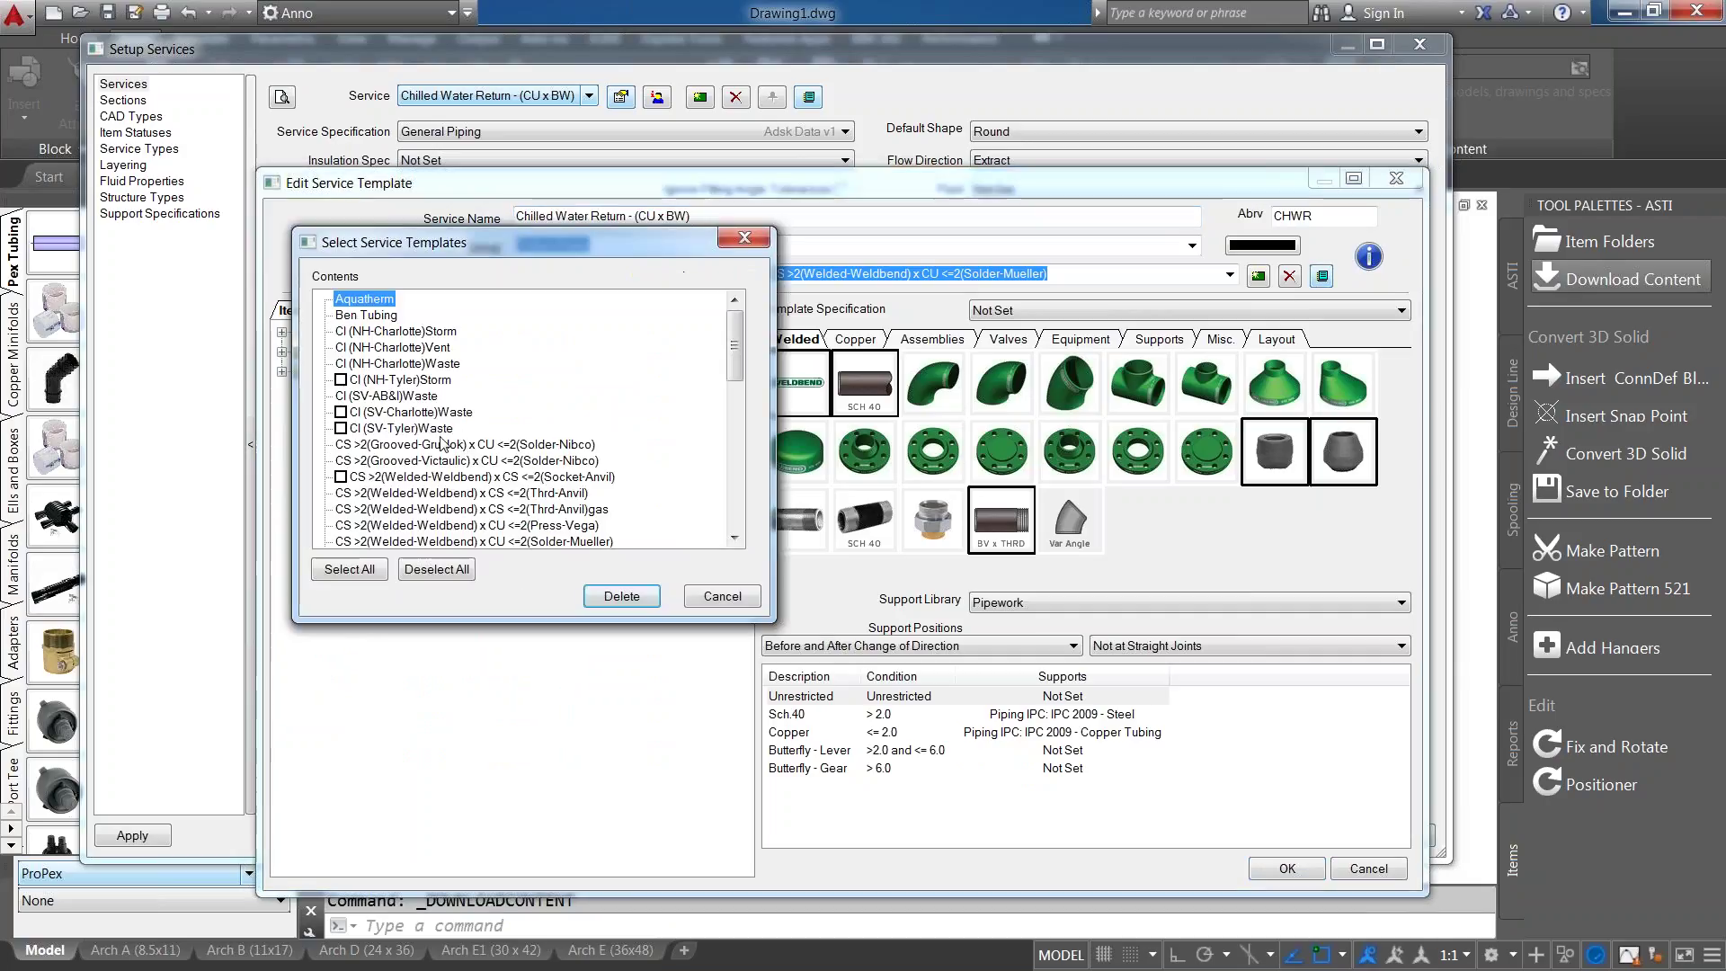
{"action": "mouse_move", "coordinate": [735, 342]}
{"action": "left_mouse_down"}
{"action": "mouse_move", "coordinate": [736, 477]}
{"action": "mouse_move", "coordinate": [742, 335]}
{"action": "left_mouse_up"}
{"action": "left_click", "coordinate": [346, 570]}
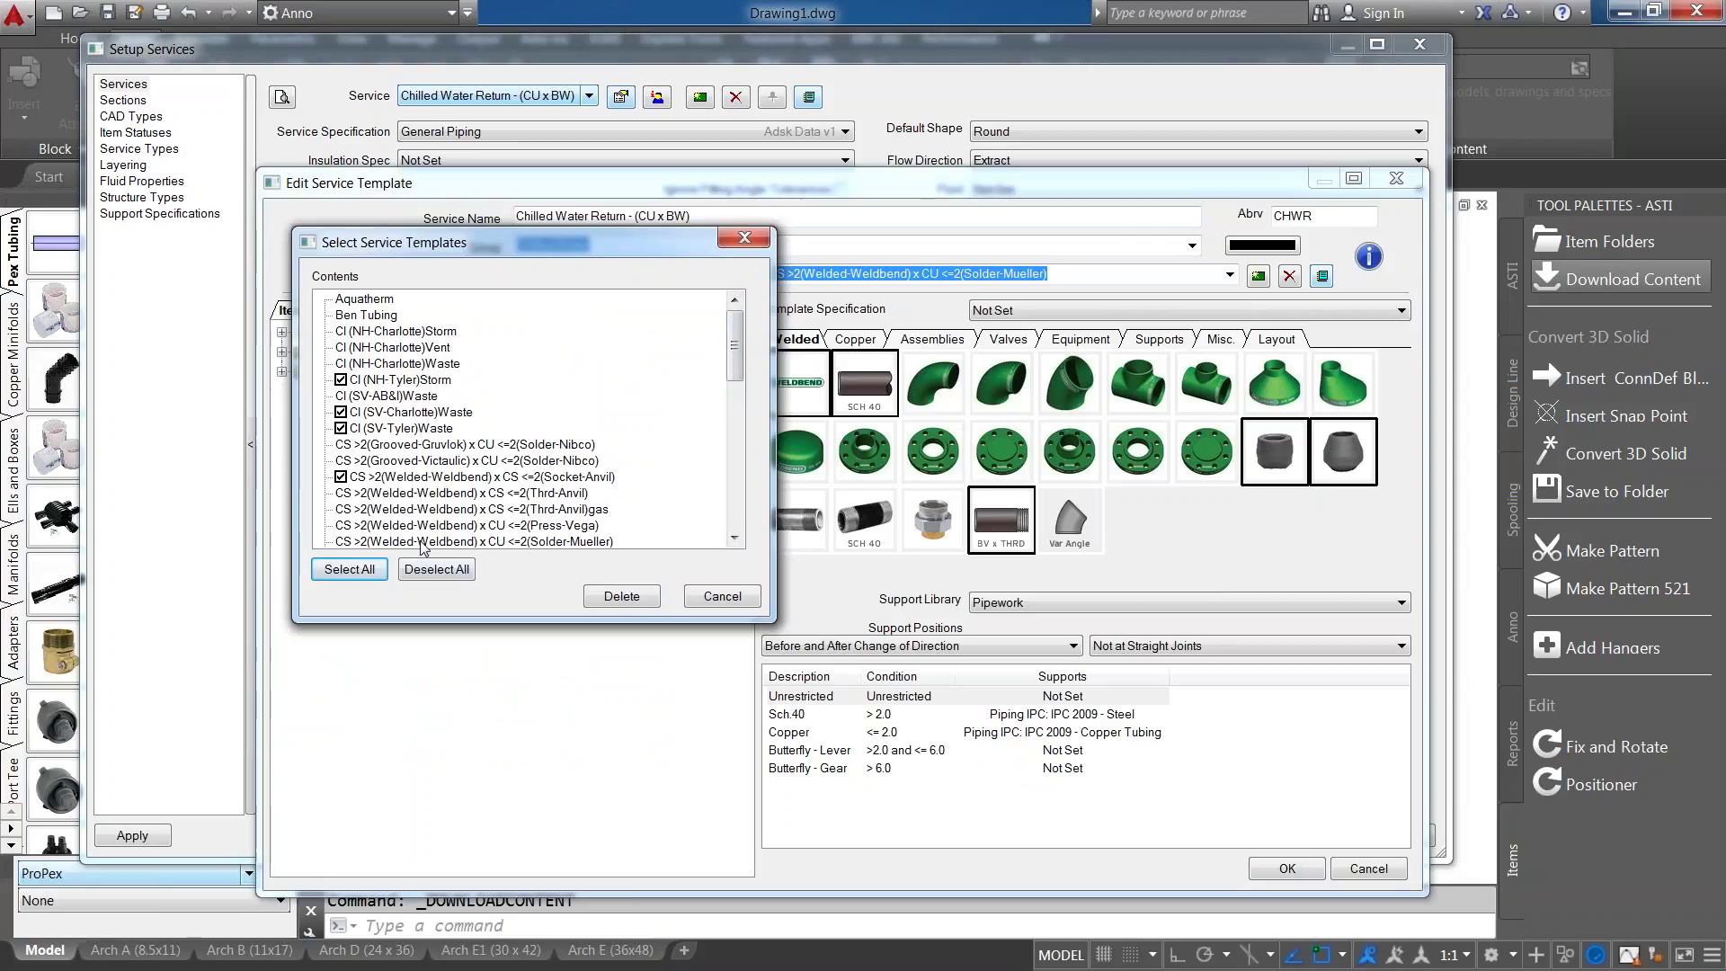
{"action": "left_click_drag", "start_coordinate": [736, 345], "coordinate": [736, 492]}
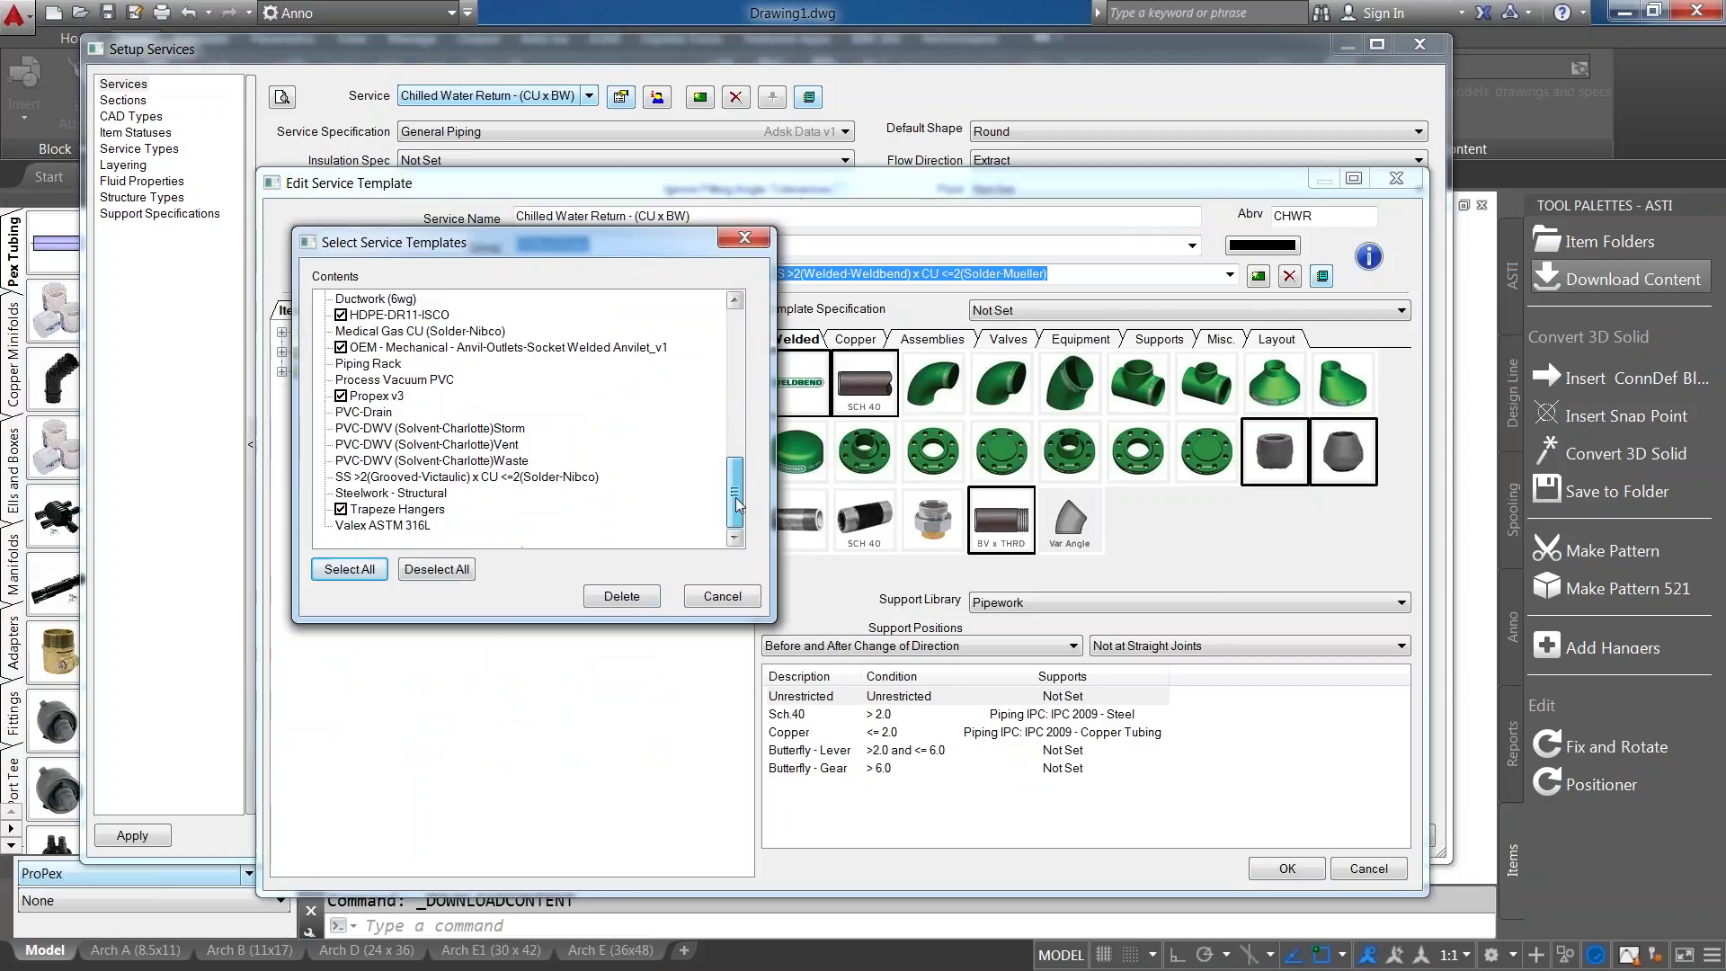
{"action": "left_click", "coordinate": [622, 596]}
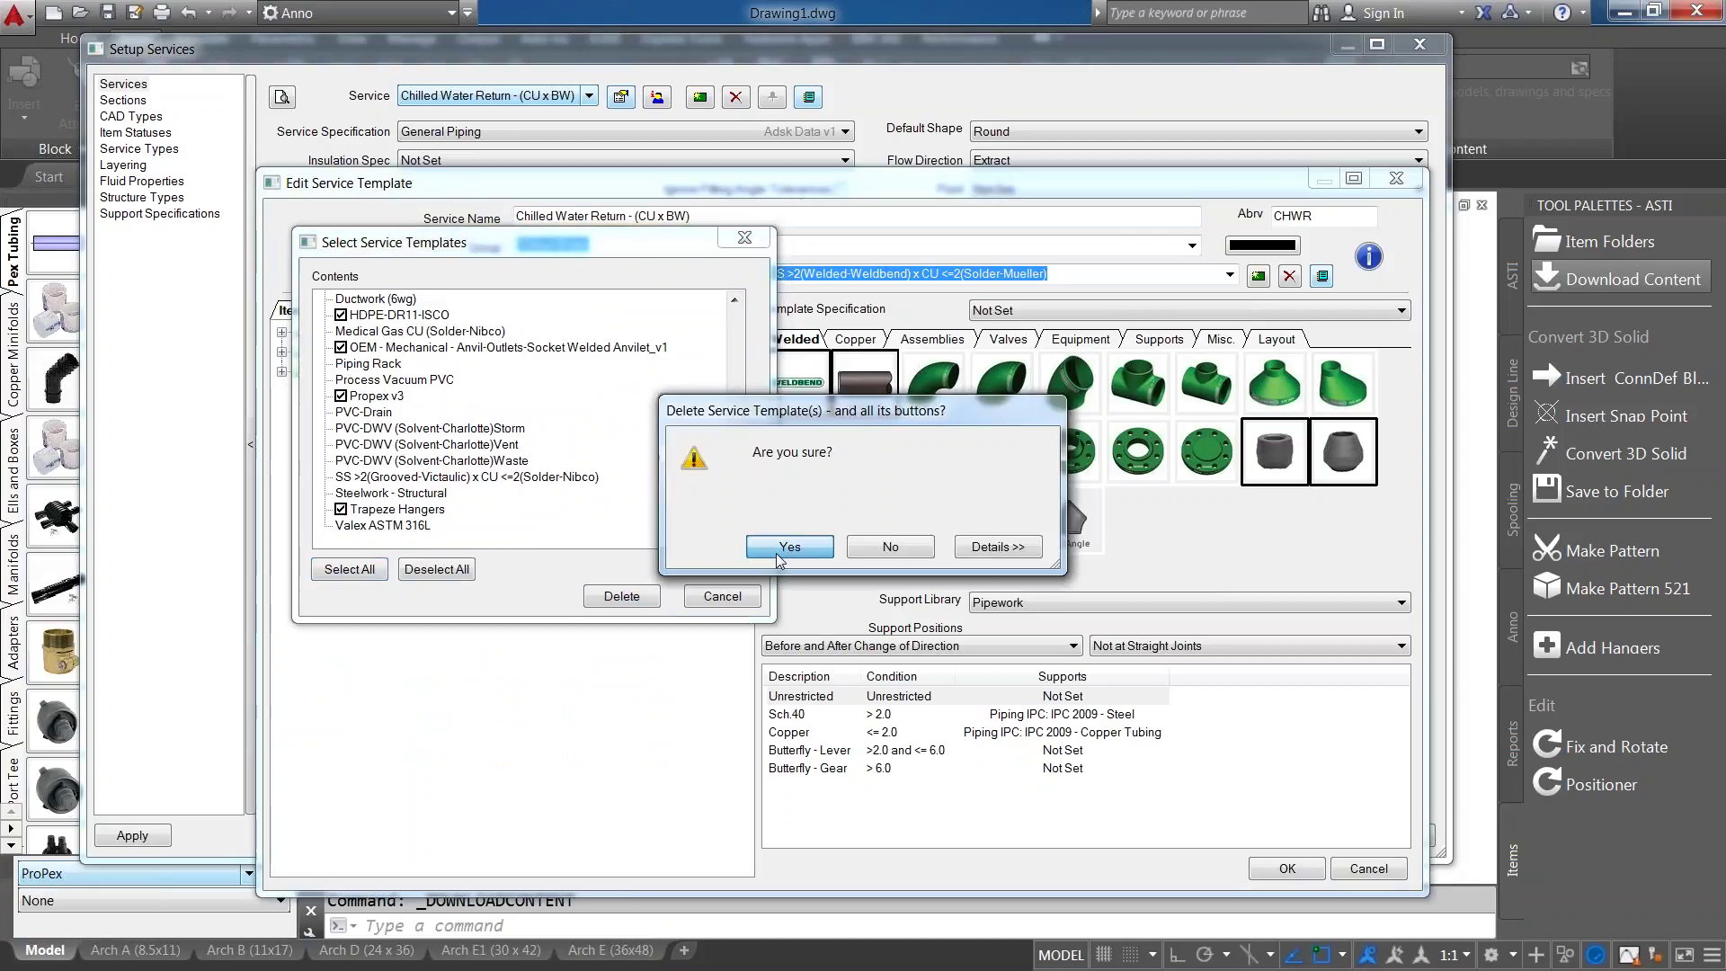
{"action": "left_click", "coordinate": [789, 546]}
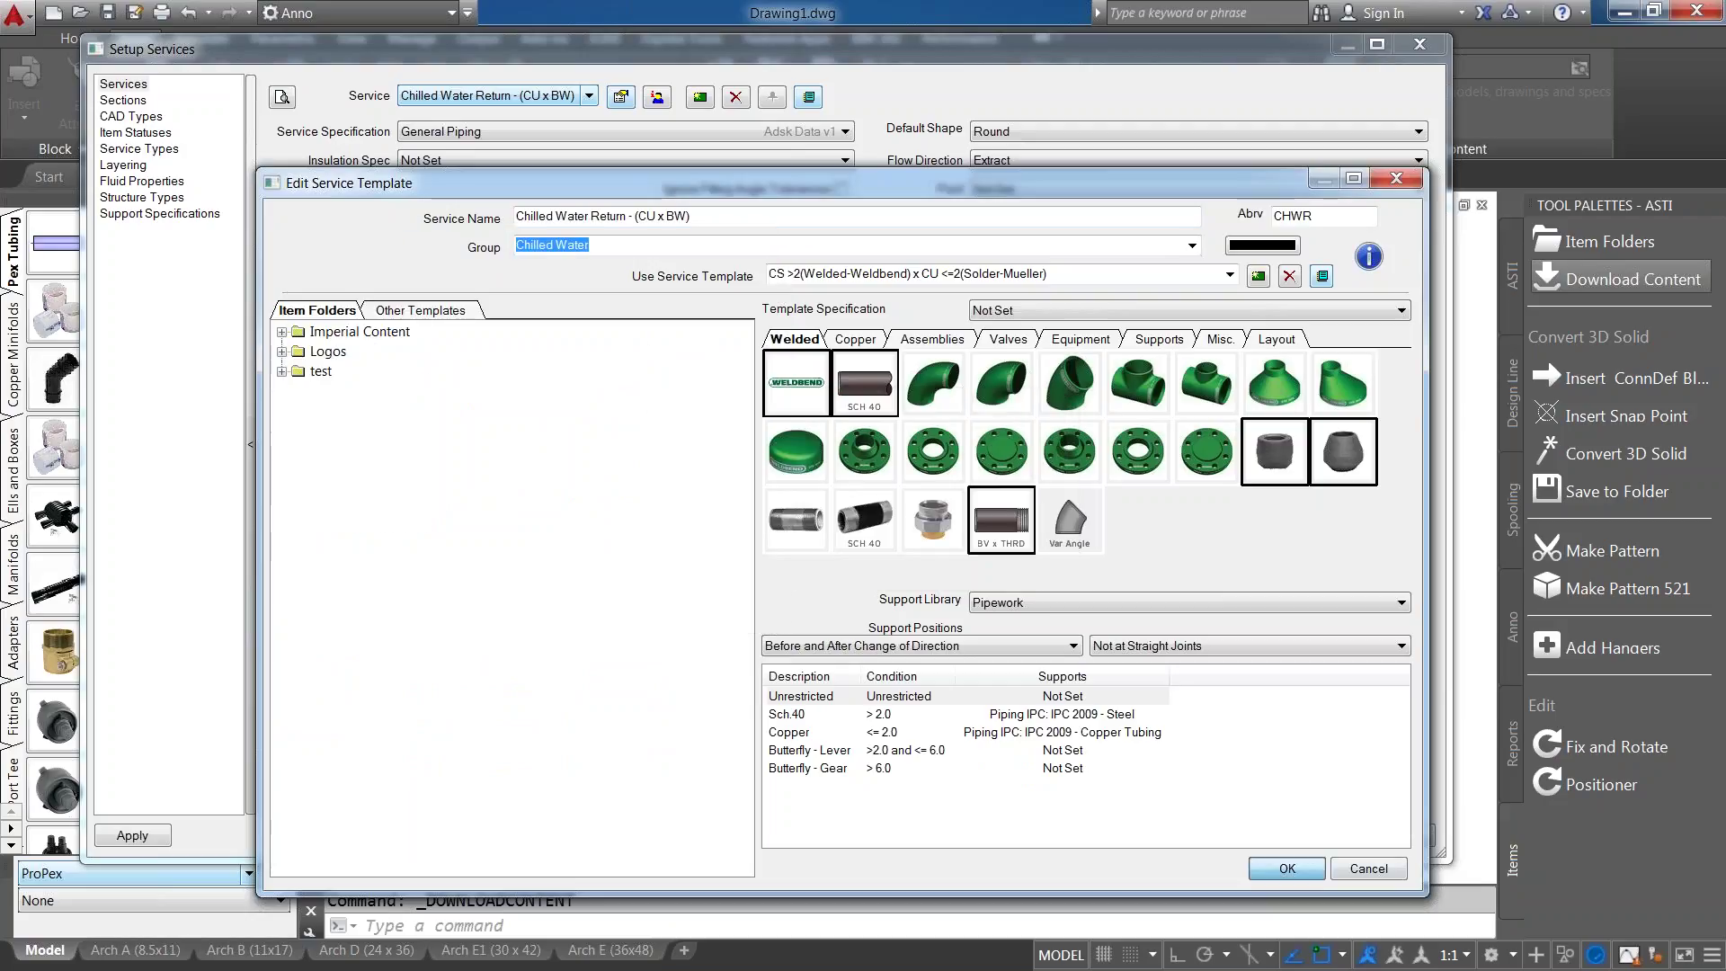
Accept the service template and service setup changes, and load the Chilled Water Return - (CU x BW) service.
{"action": "left_click", "coordinate": [1288, 869]}
{"action": "left_click", "coordinate": [1297, 839]}
{"action": "left_click", "coordinate": [167, 873]}
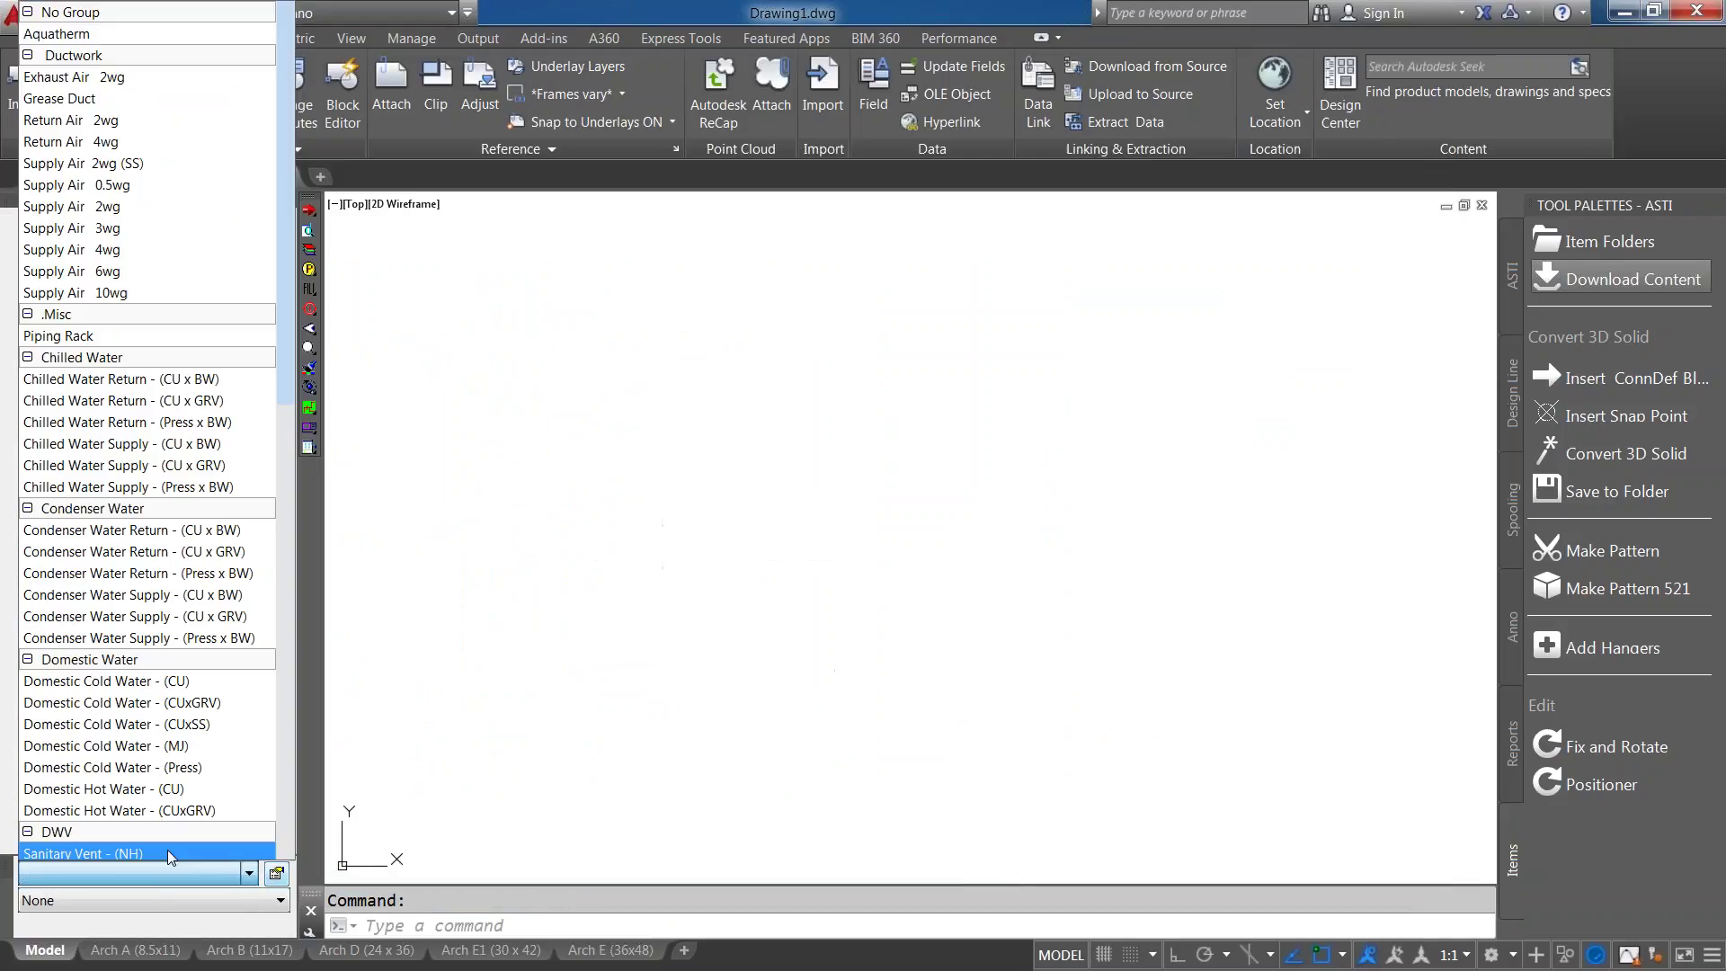
{"action": "left_click", "coordinate": [173, 381]}
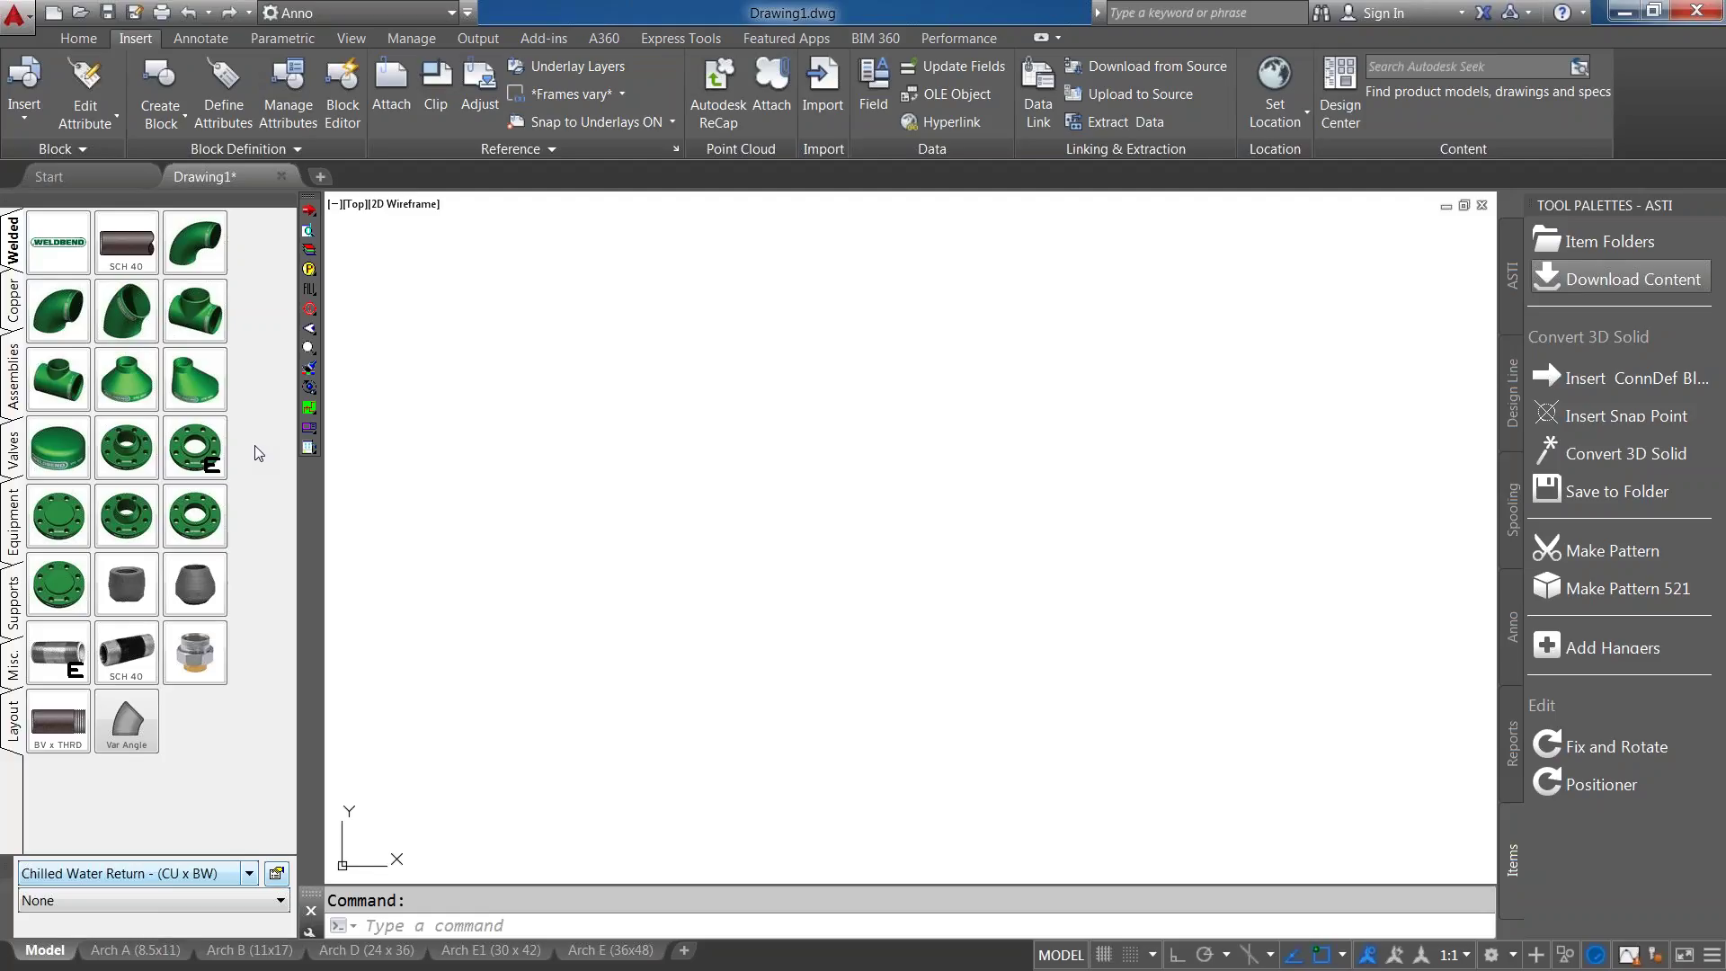
Search the downloadable Fabrication content for imperial items of all content types and check the information for Anvil - Anvilets - Socket Welded.
{"action": "left_click", "coordinate": [1598, 286]}
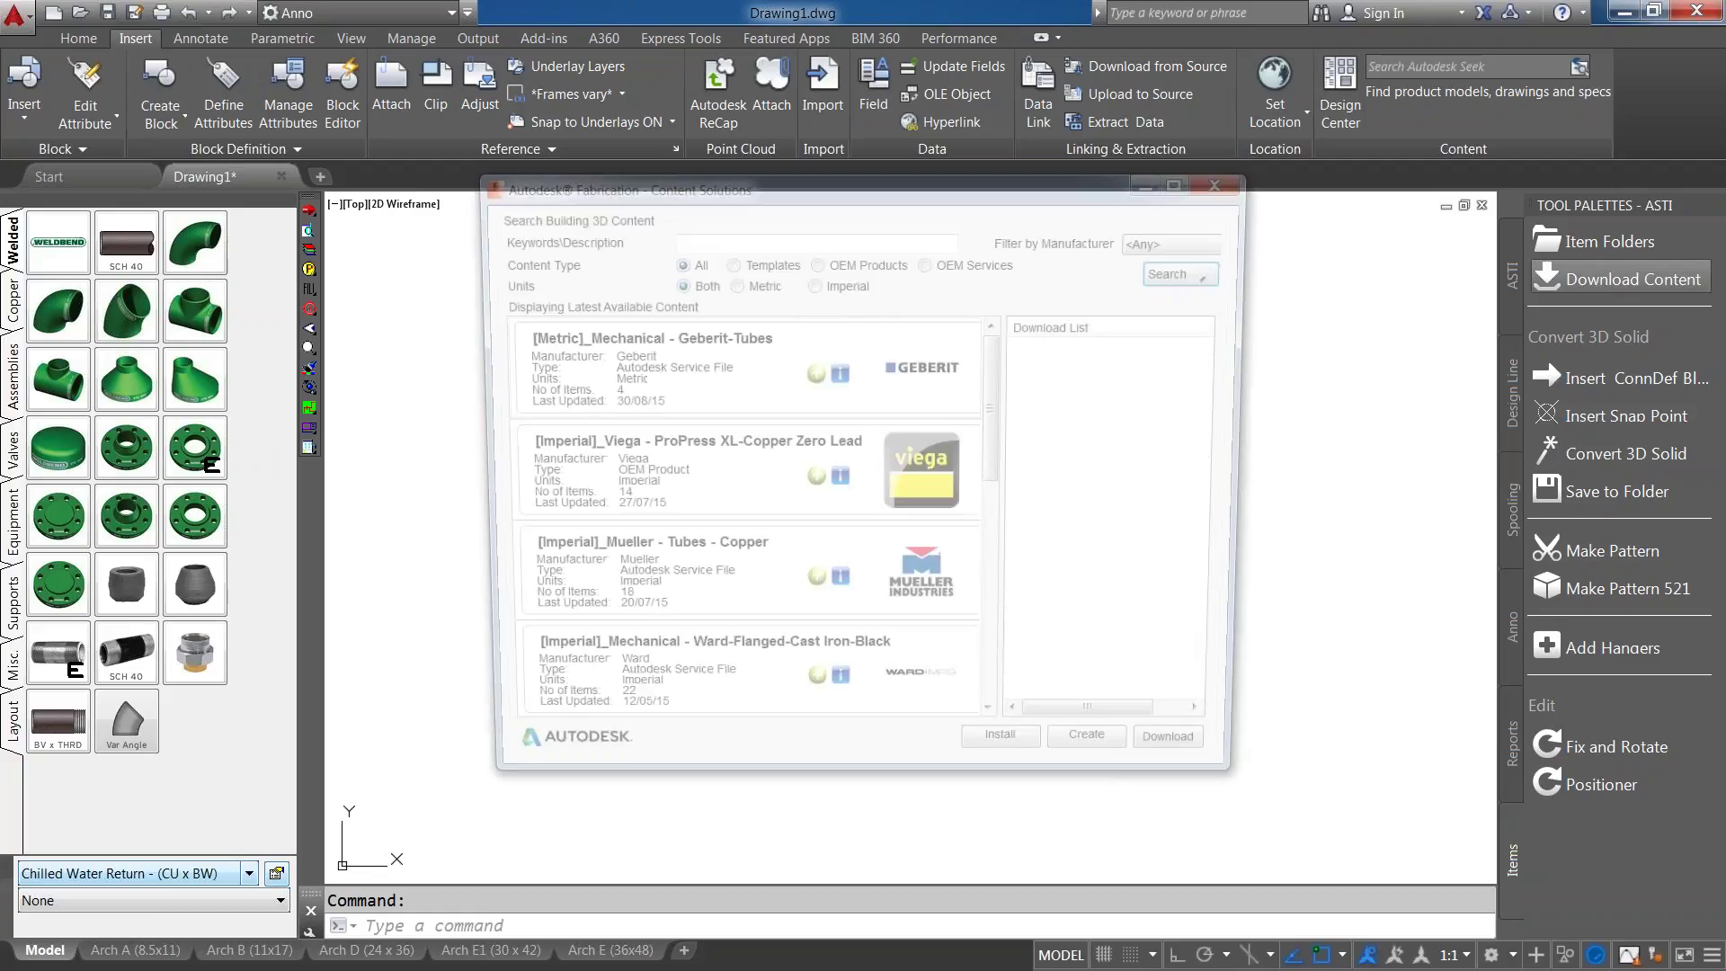
{"action": "left_click", "coordinate": [1221, 273]}
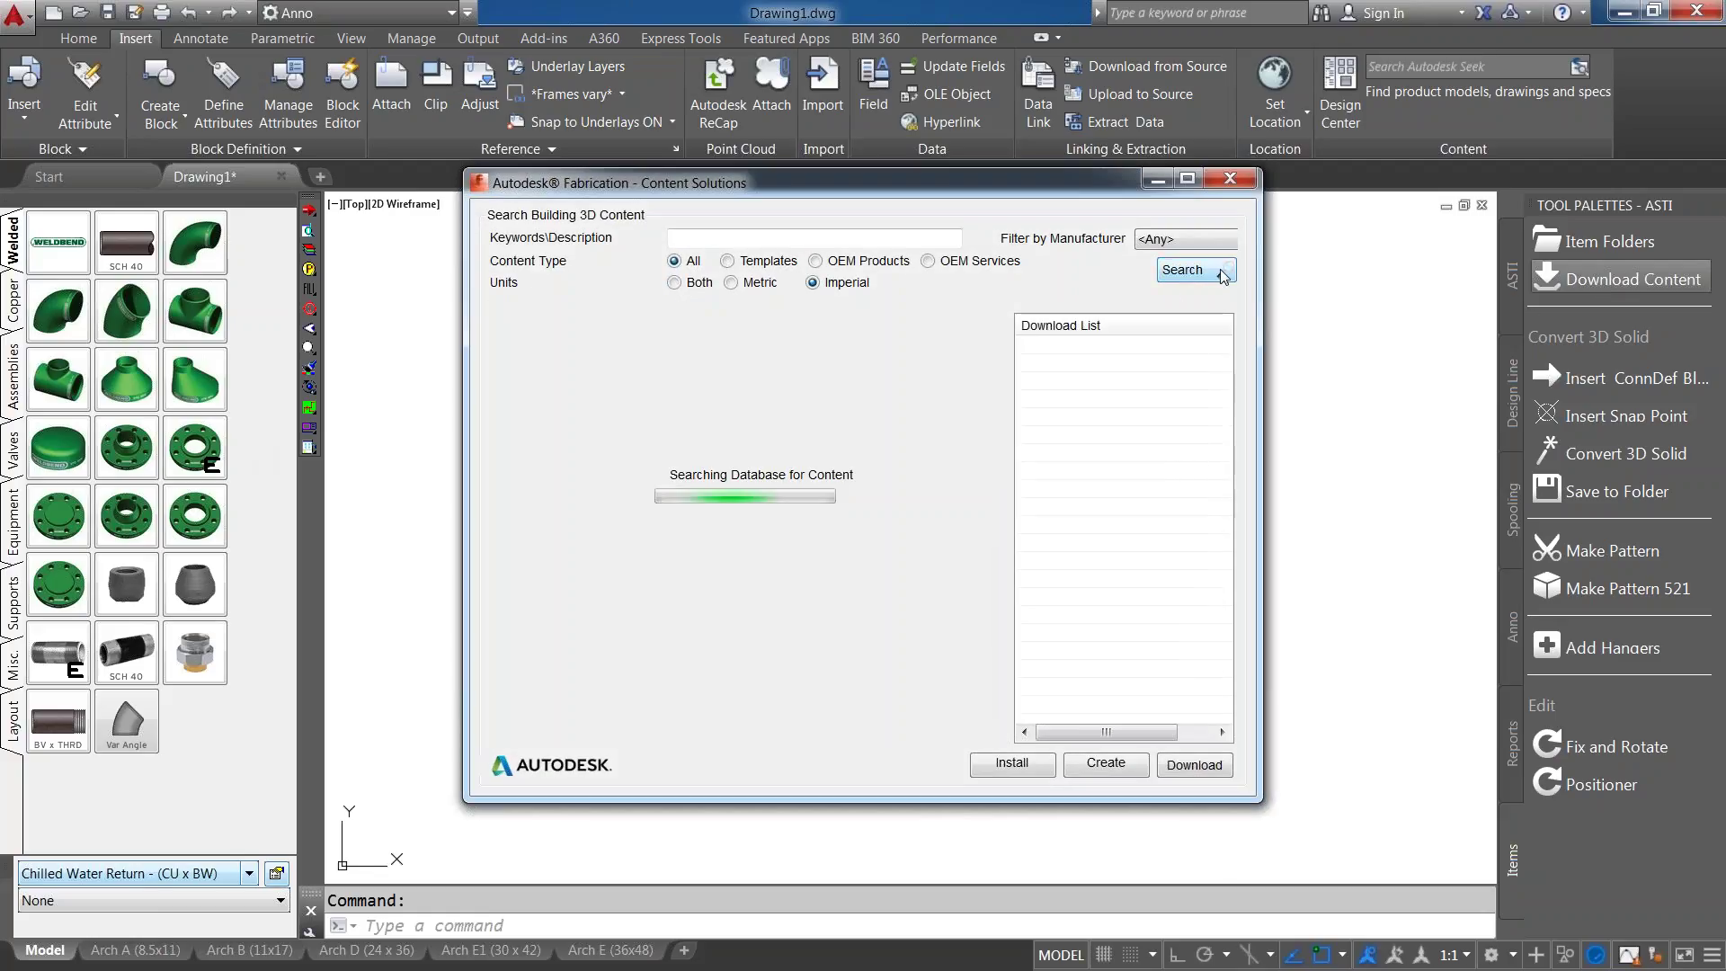
{"action": "left_click", "coordinate": [839, 483]}
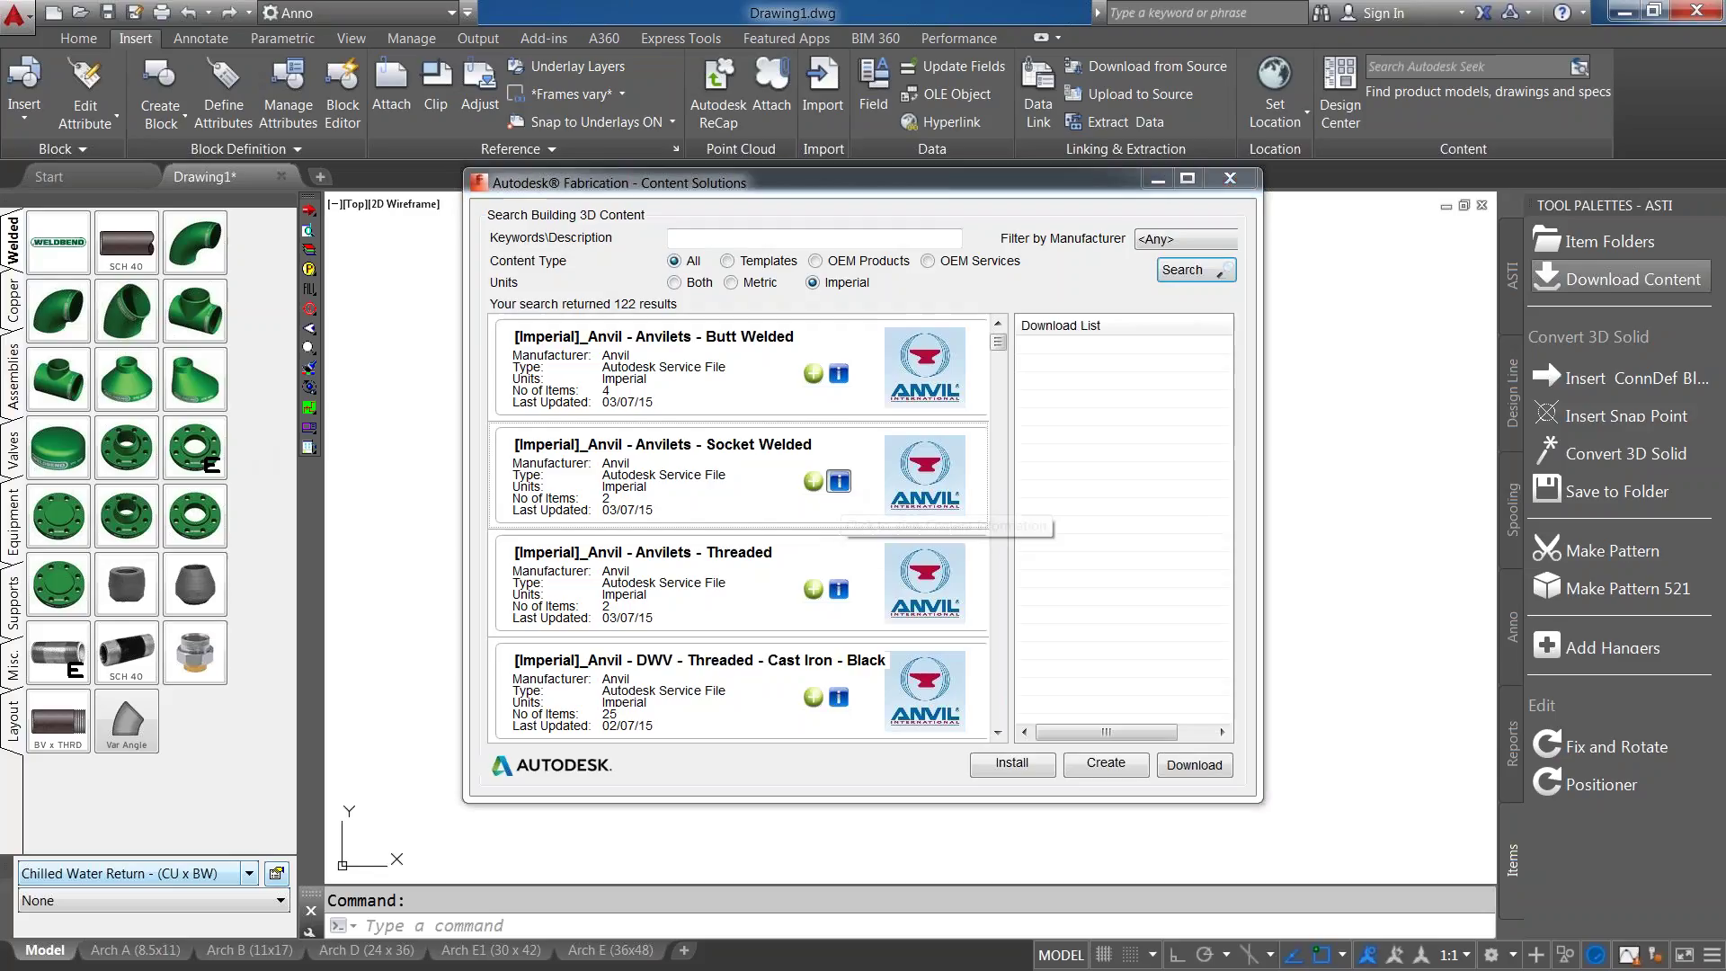
{"action": "left_click_drag", "start_coordinate": [1204, 748], "coordinate": [1287, 829]}
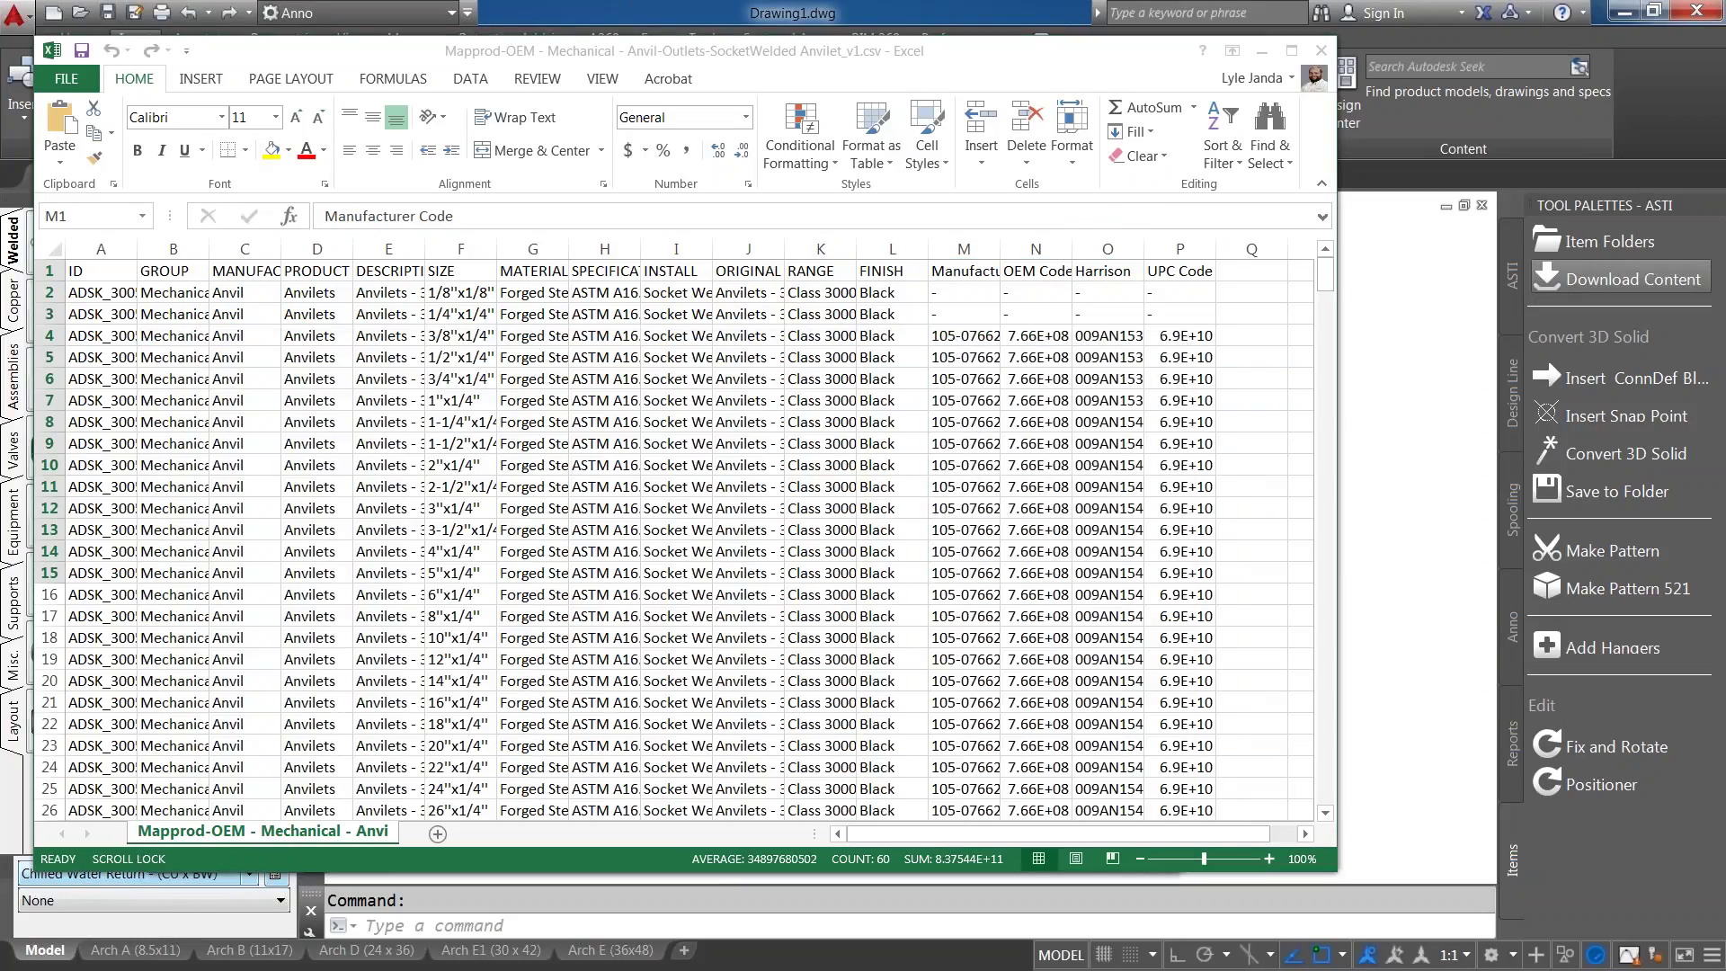
Compare the Anvilet CSV's supplier code columns M to P with the supplier columns in the Product Info Editor, closing the editor without saving.
{"action": "left_click_drag", "start_coordinate": [964, 271], "coordinate": [1187, 573]}
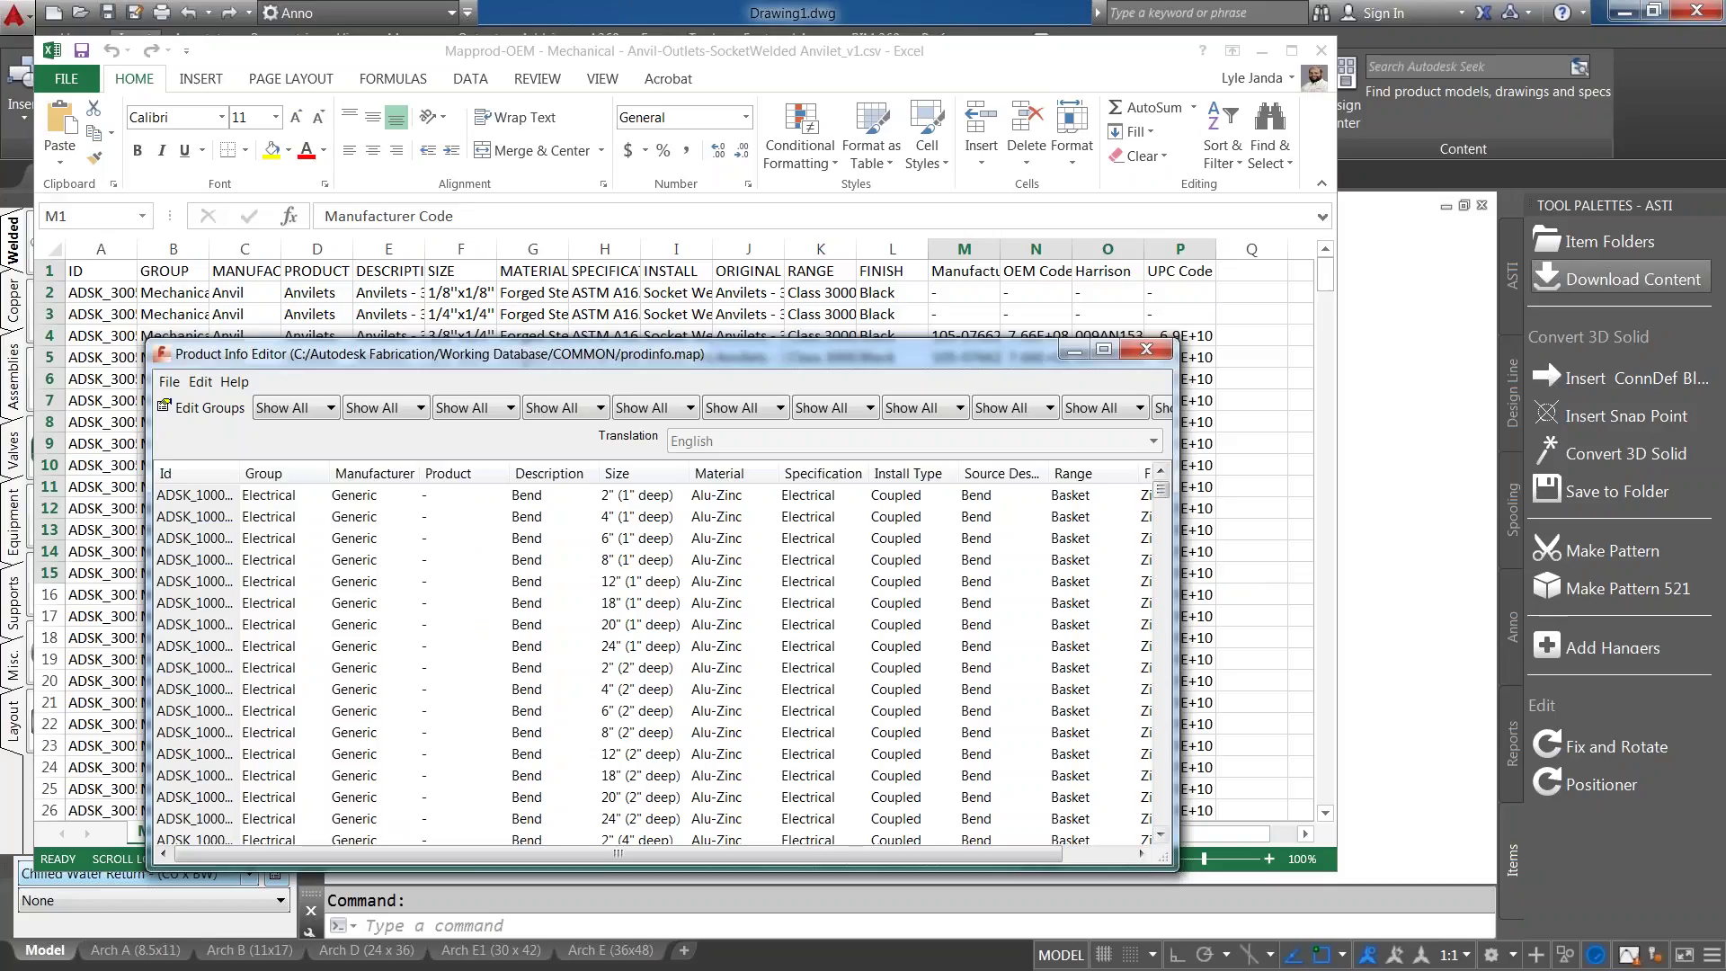
{"action": "left_click_drag", "start_coordinate": [1368, 634], "coordinate": [1548, 634]}
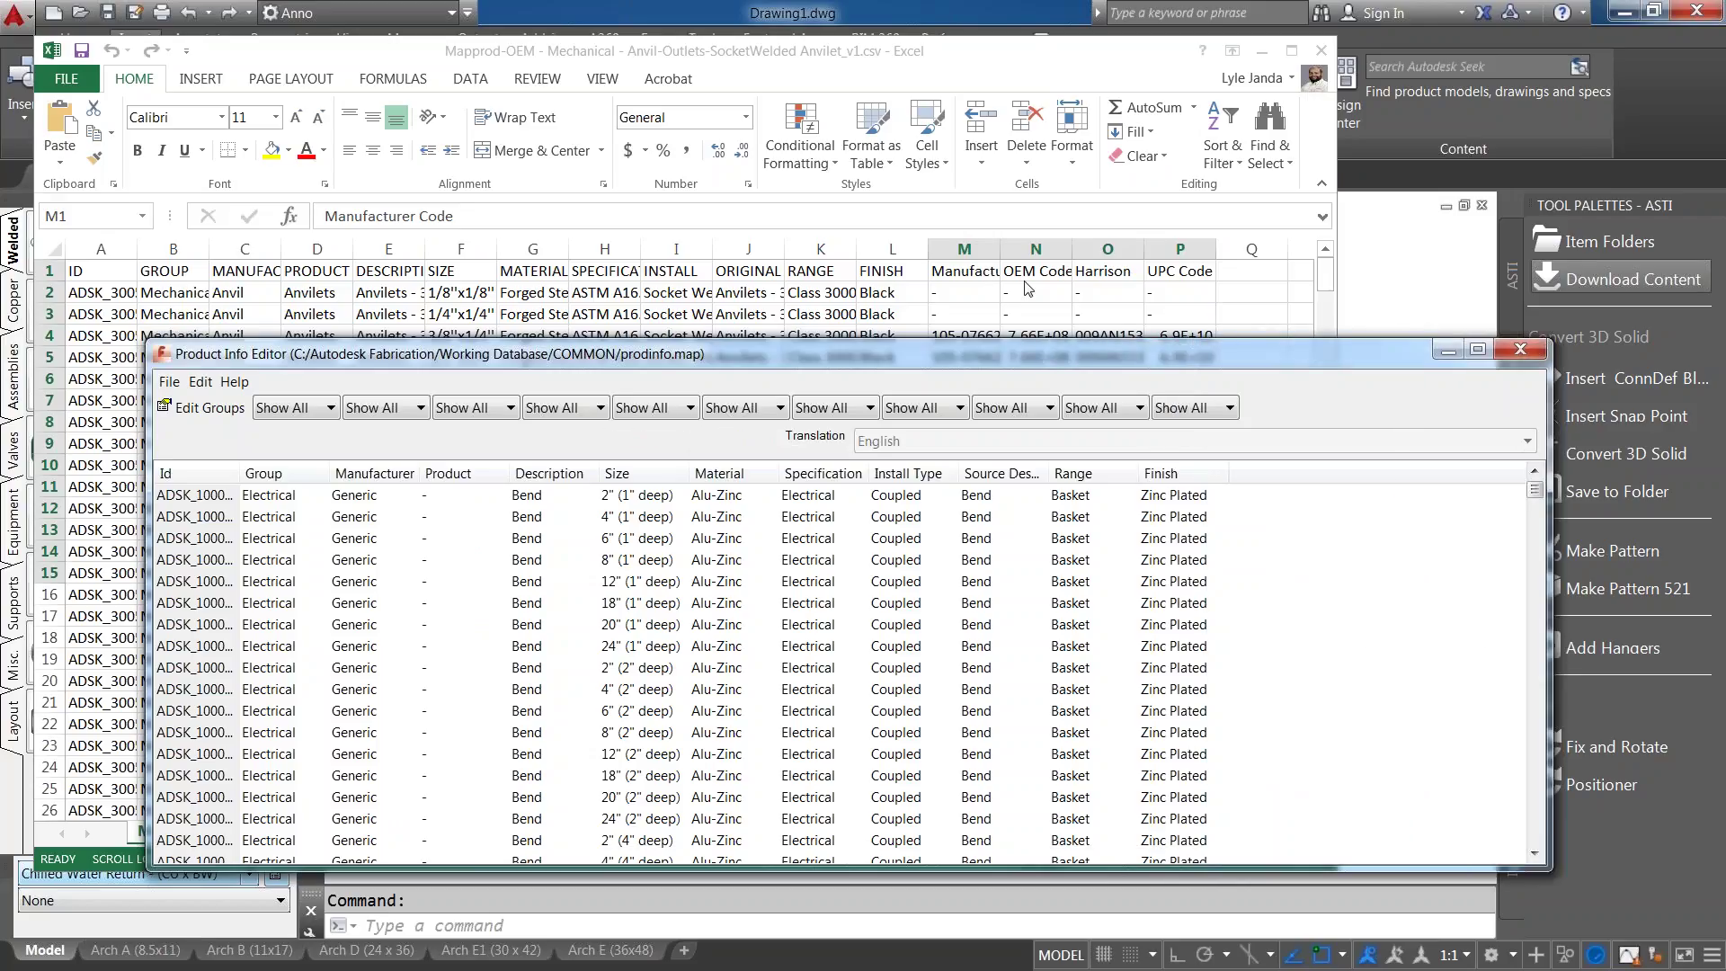
{"action": "left_click", "coordinate": [200, 382]}
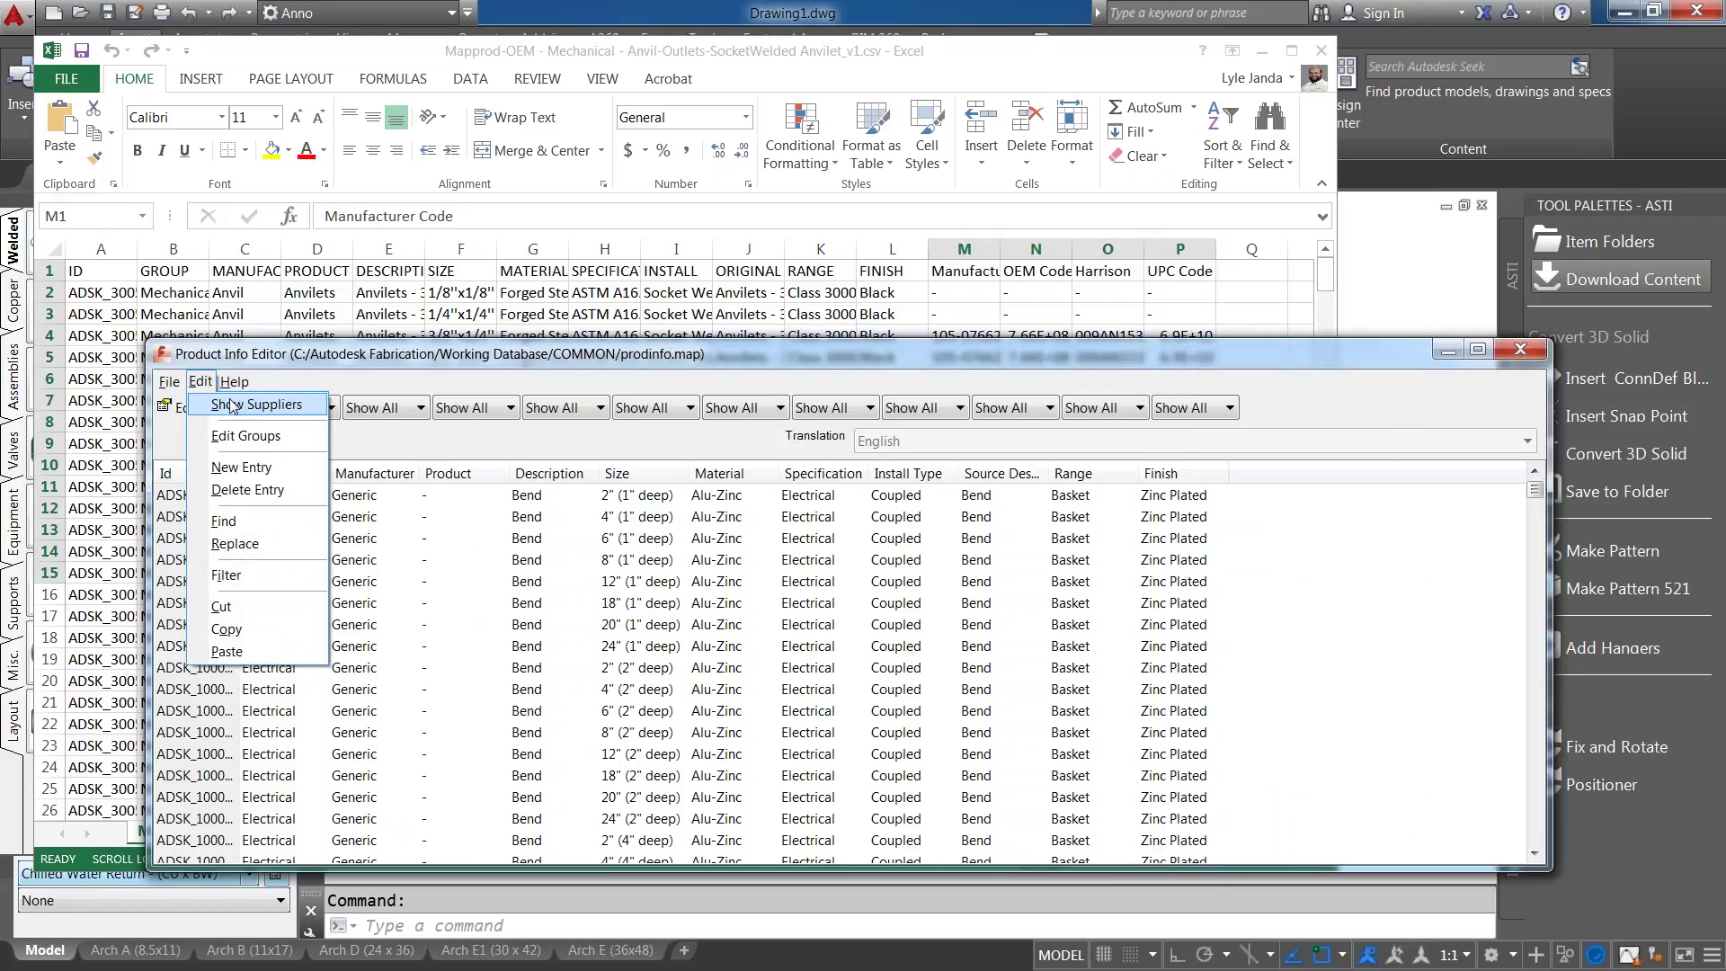
{"action": "left_click", "coordinate": [247, 405]}
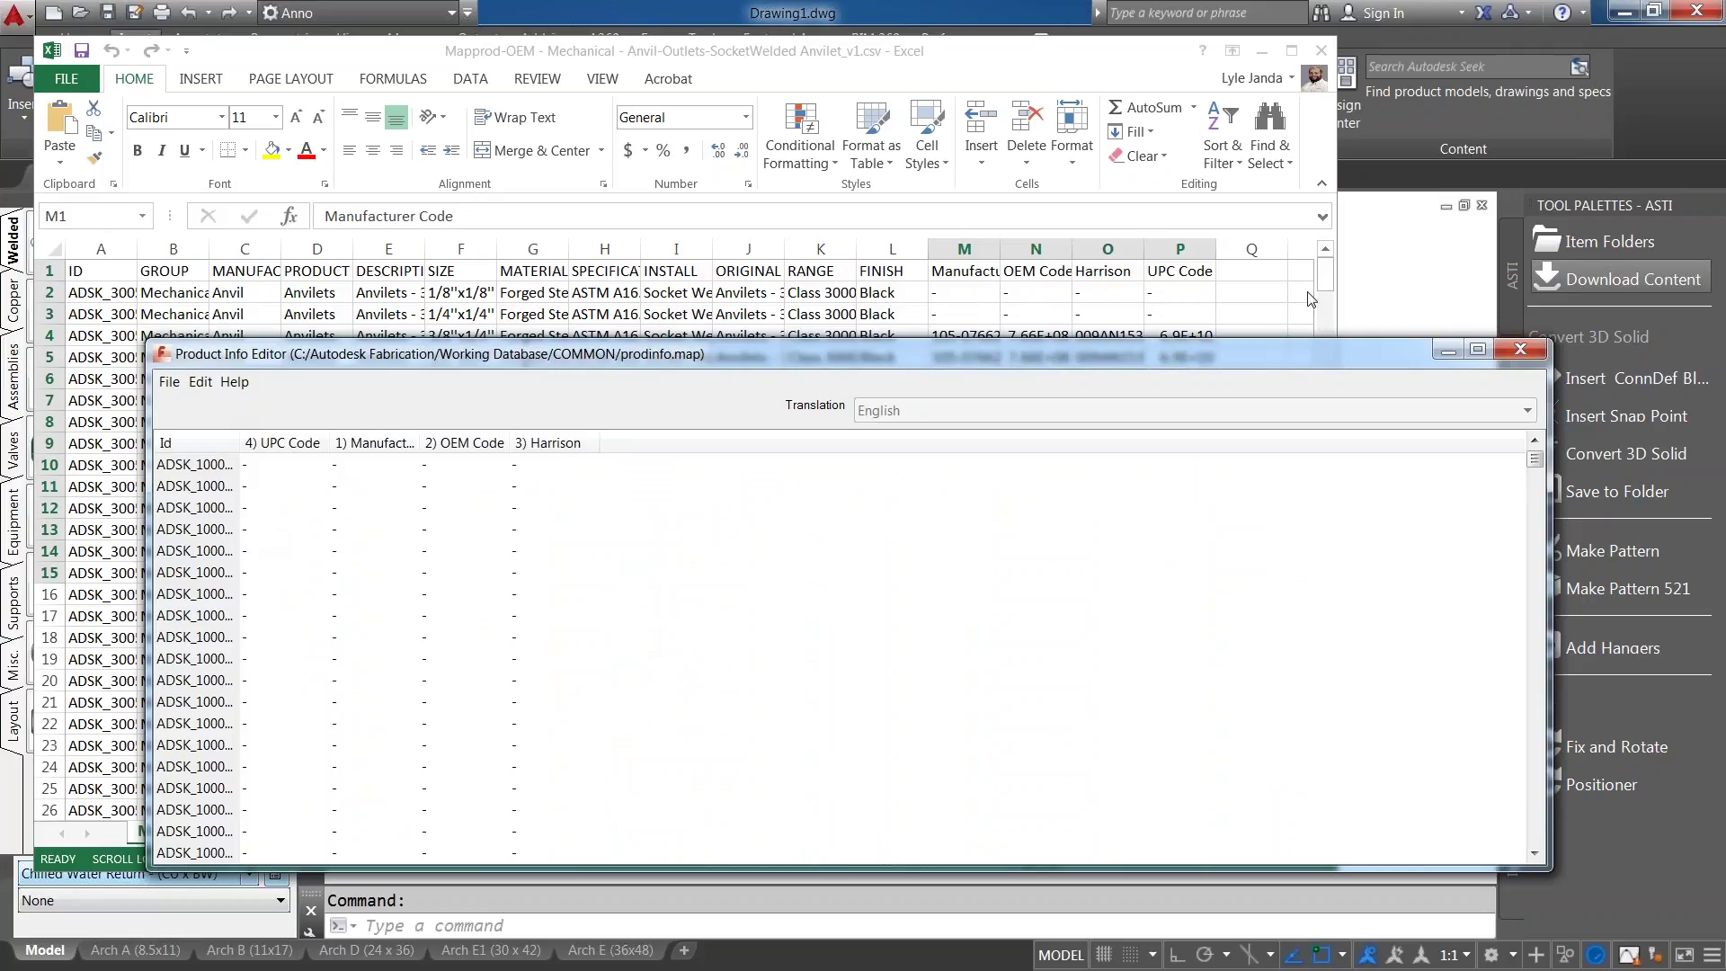
{"action": "left_click", "coordinate": [1520, 350]}
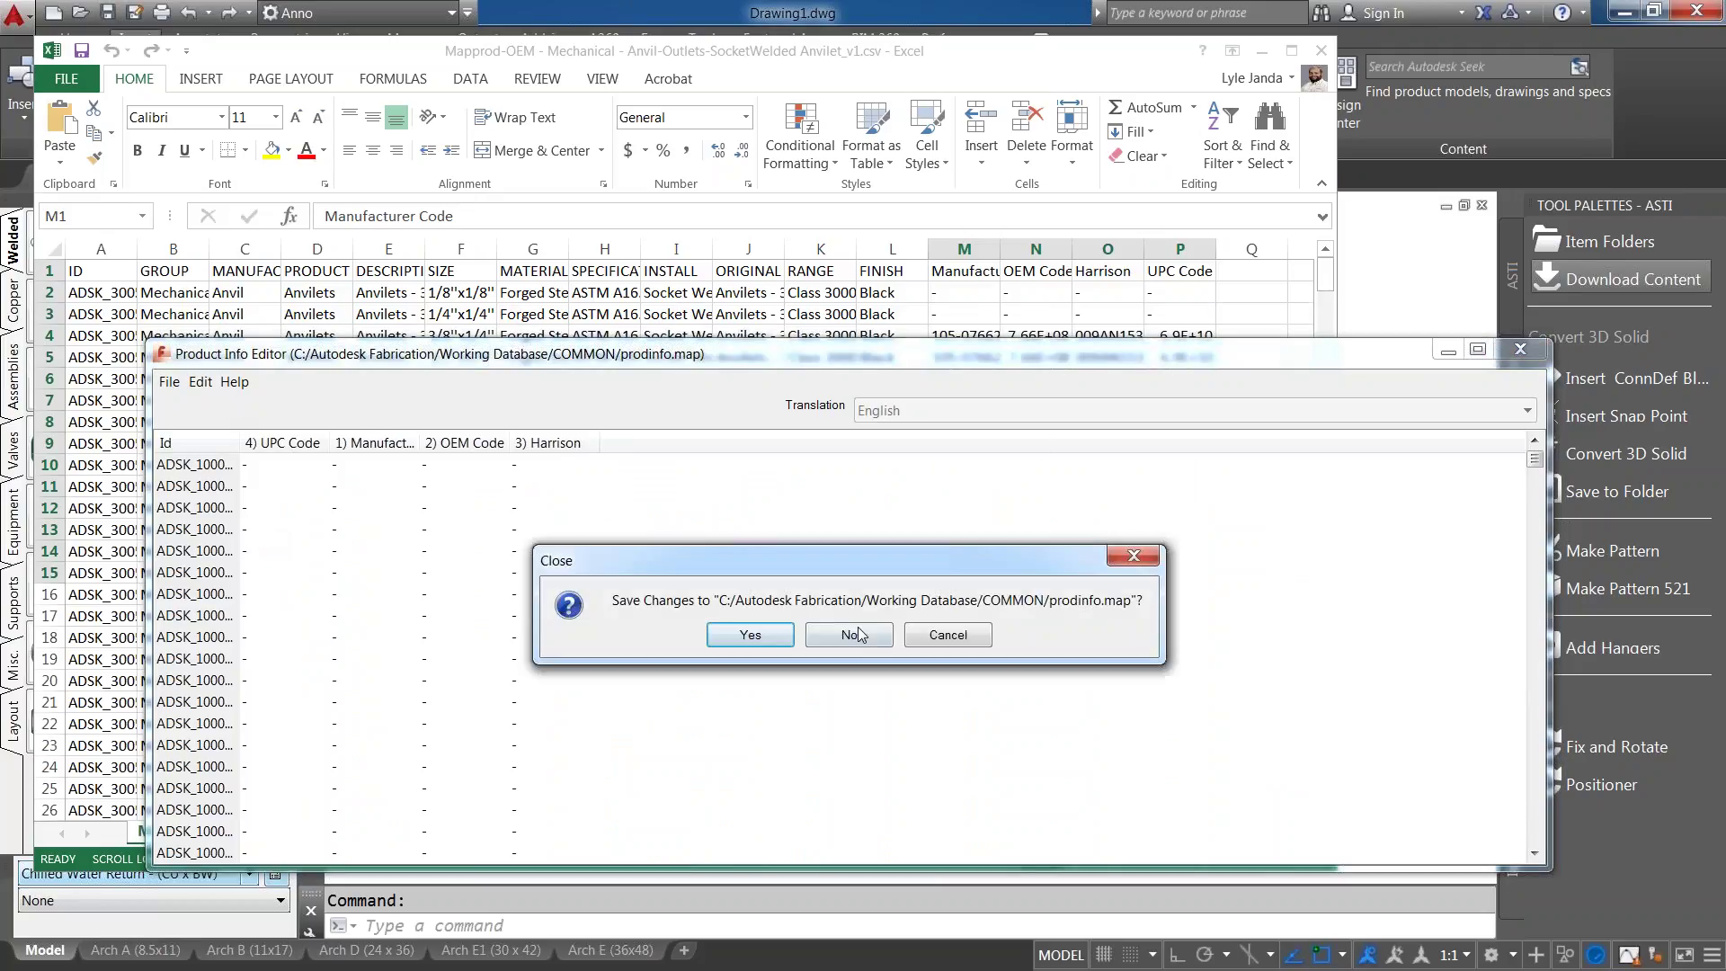
{"action": "left_click", "coordinate": [848, 635]}
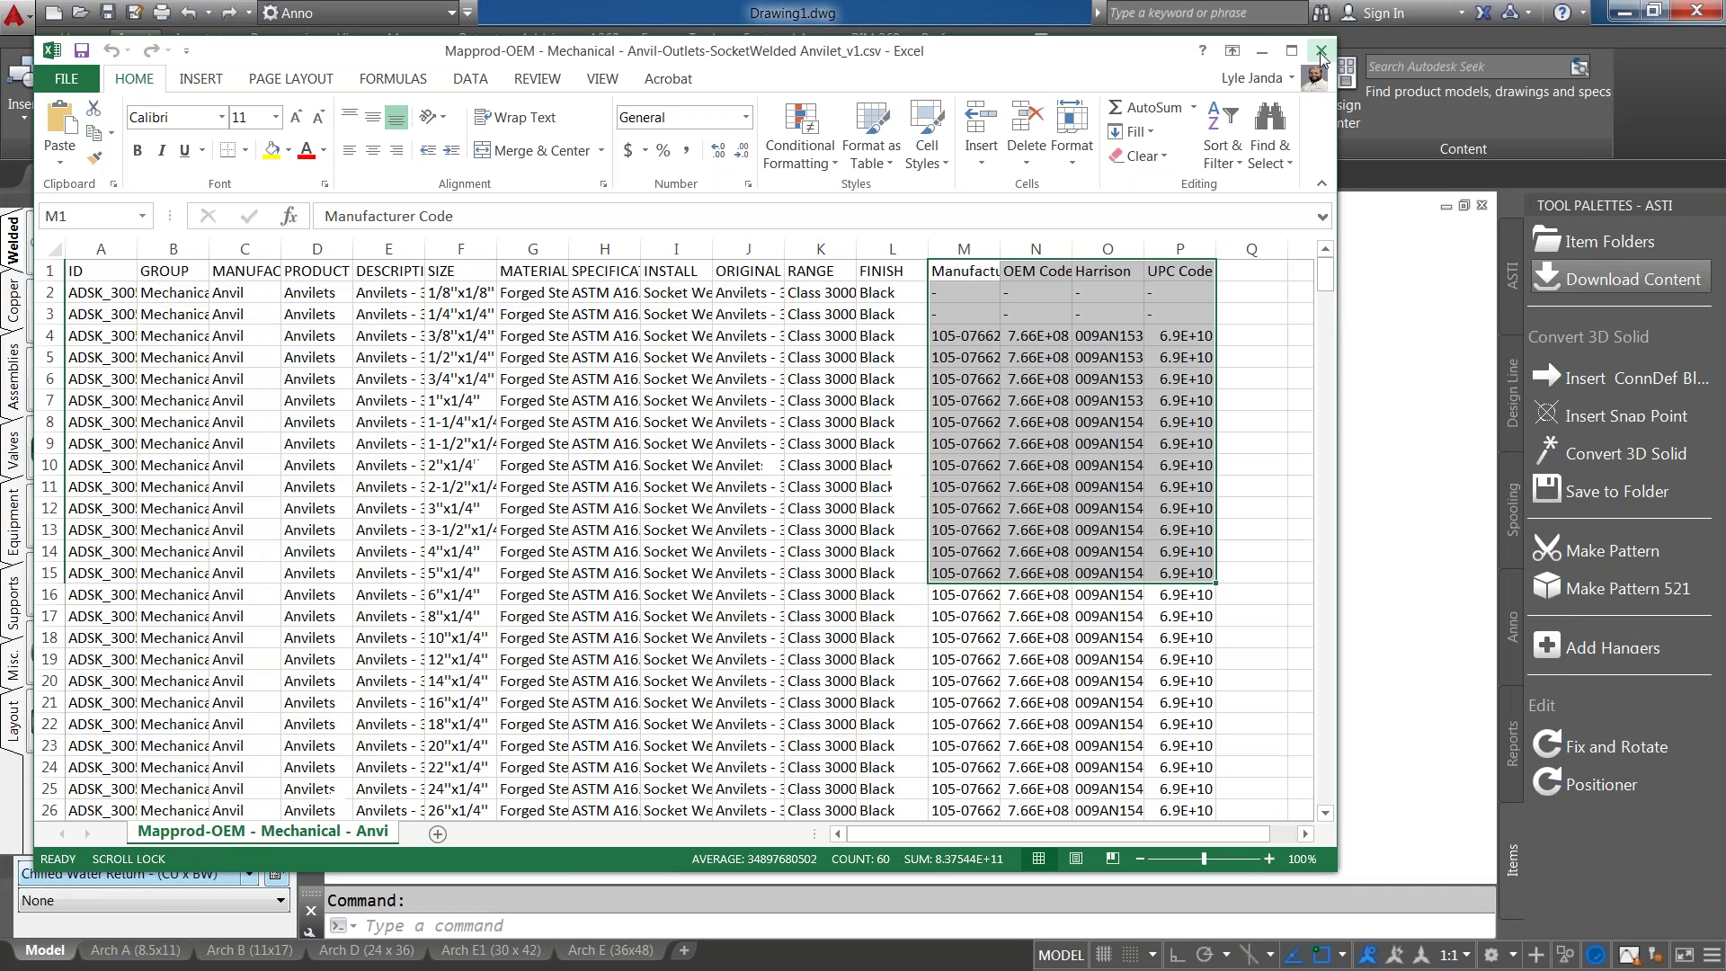
Close the Anvilet CSV without saving and exit the content search without downloading anything.
{"action": "left_click", "coordinate": [1321, 50]}
{"action": "left_click", "coordinate": [885, 552]}
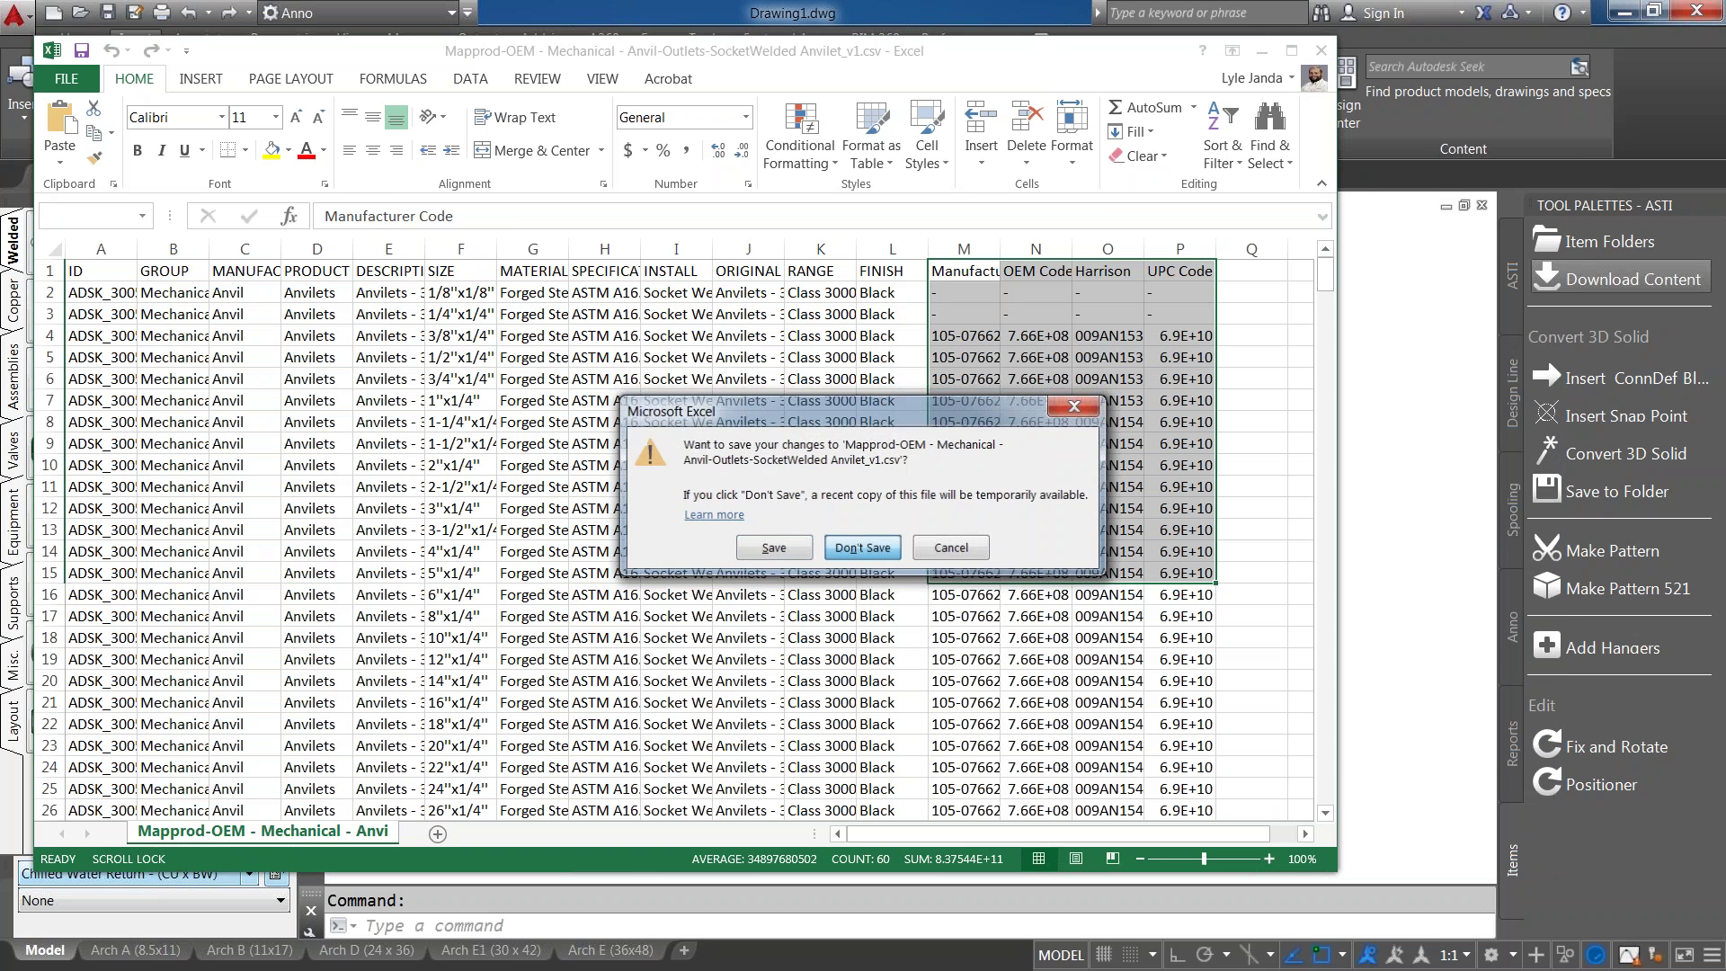
{"action": "left_click", "coordinate": [1255, 220]}
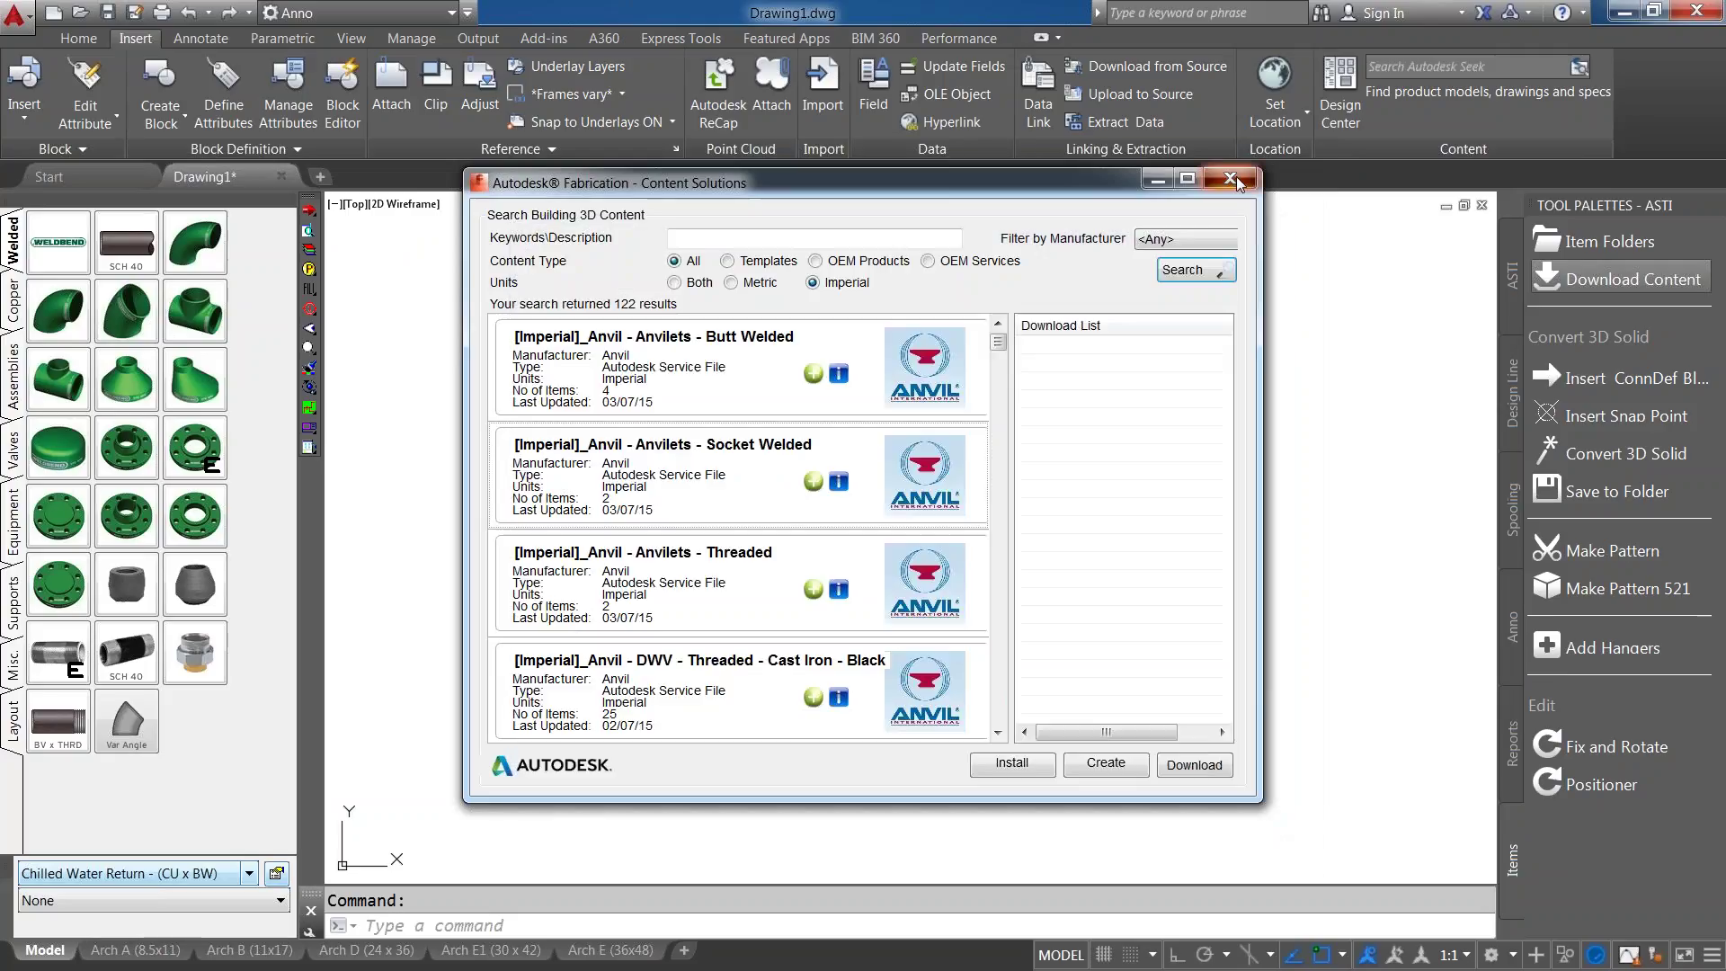
{"action": "left_click", "coordinate": [1234, 177]}
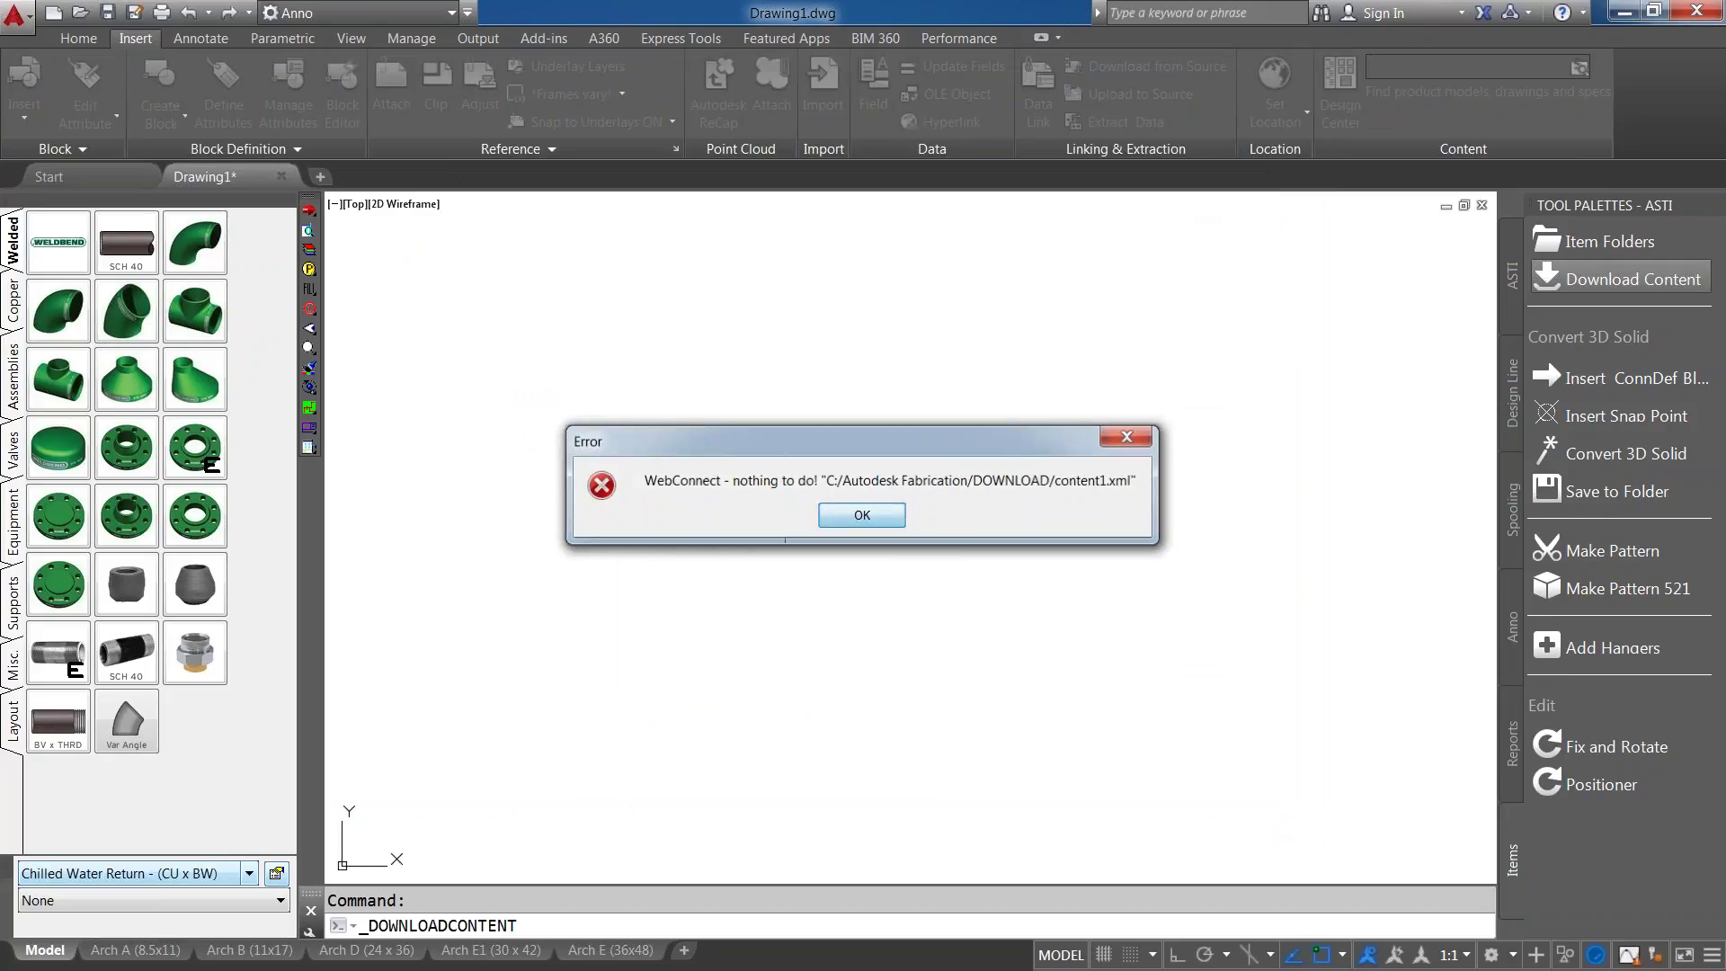
{"action": "left_click", "coordinate": [861, 513]}
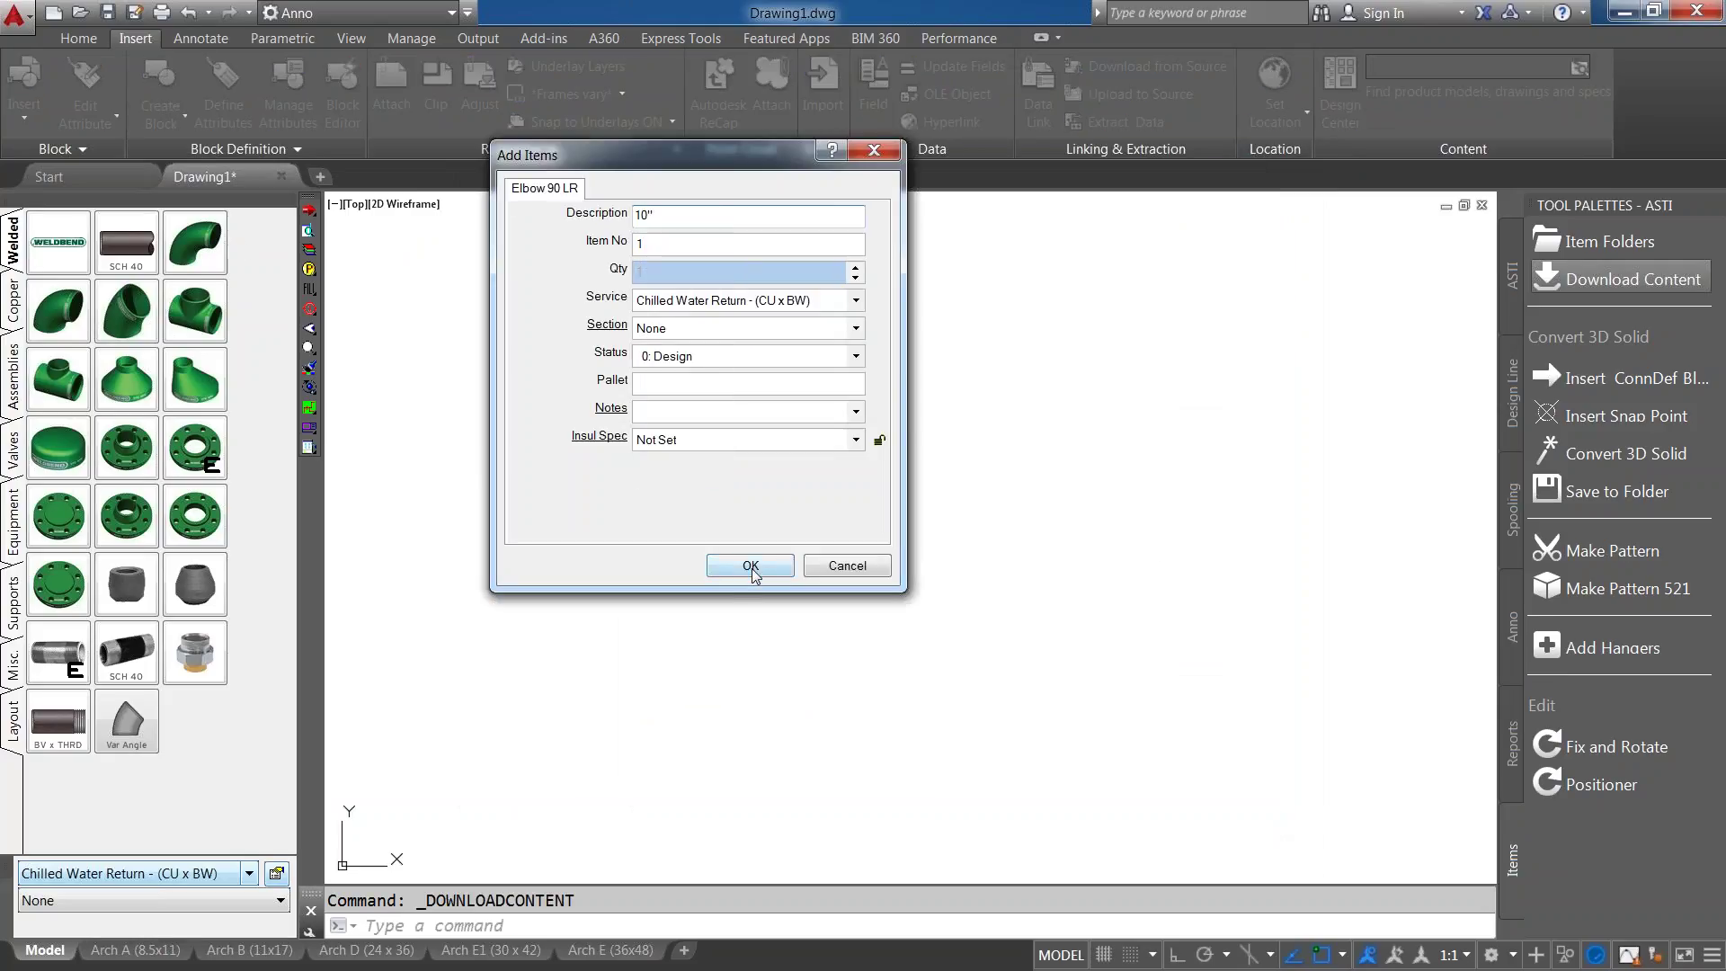
Place a 10" Elbow 90 LR of the Chilled Water Return - (CU x BW) service in the drawing and run REPORTS on all objects.
{"action": "left_click", "coordinate": [751, 569]}
{"action": "left_click", "coordinate": [684, 681]}
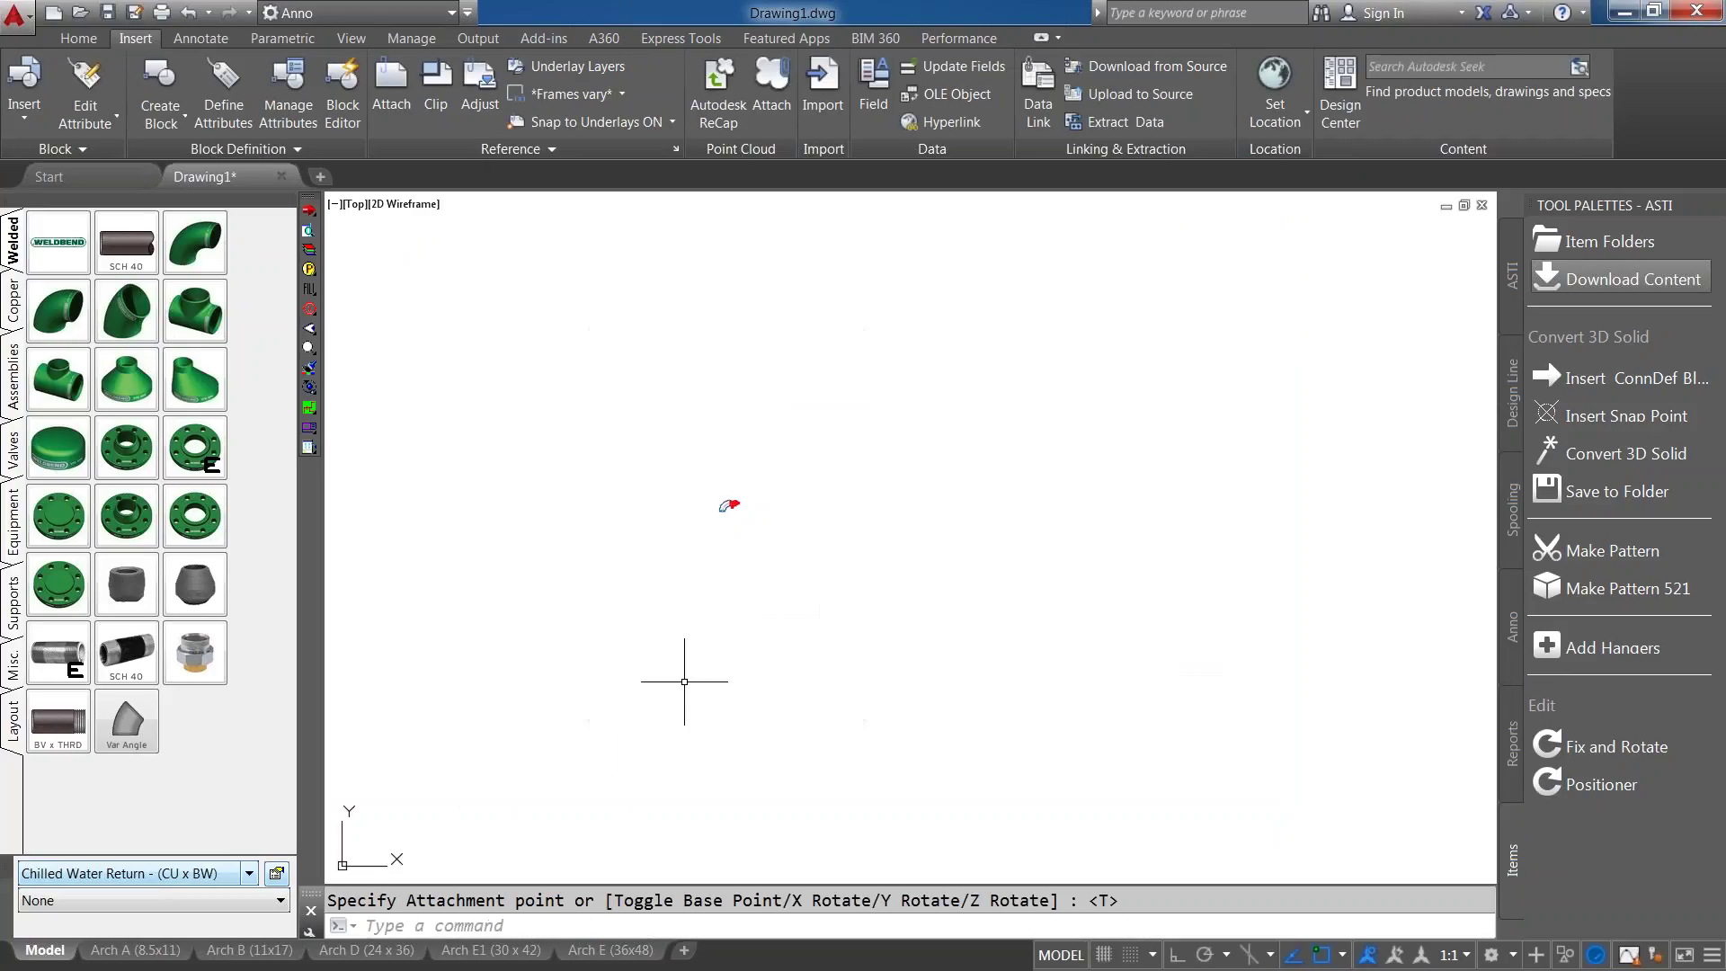
{"action": "type", "text": "repaorts"}
{"action": "key", "text": "Return"}
{"action": "type", "text": "all"}
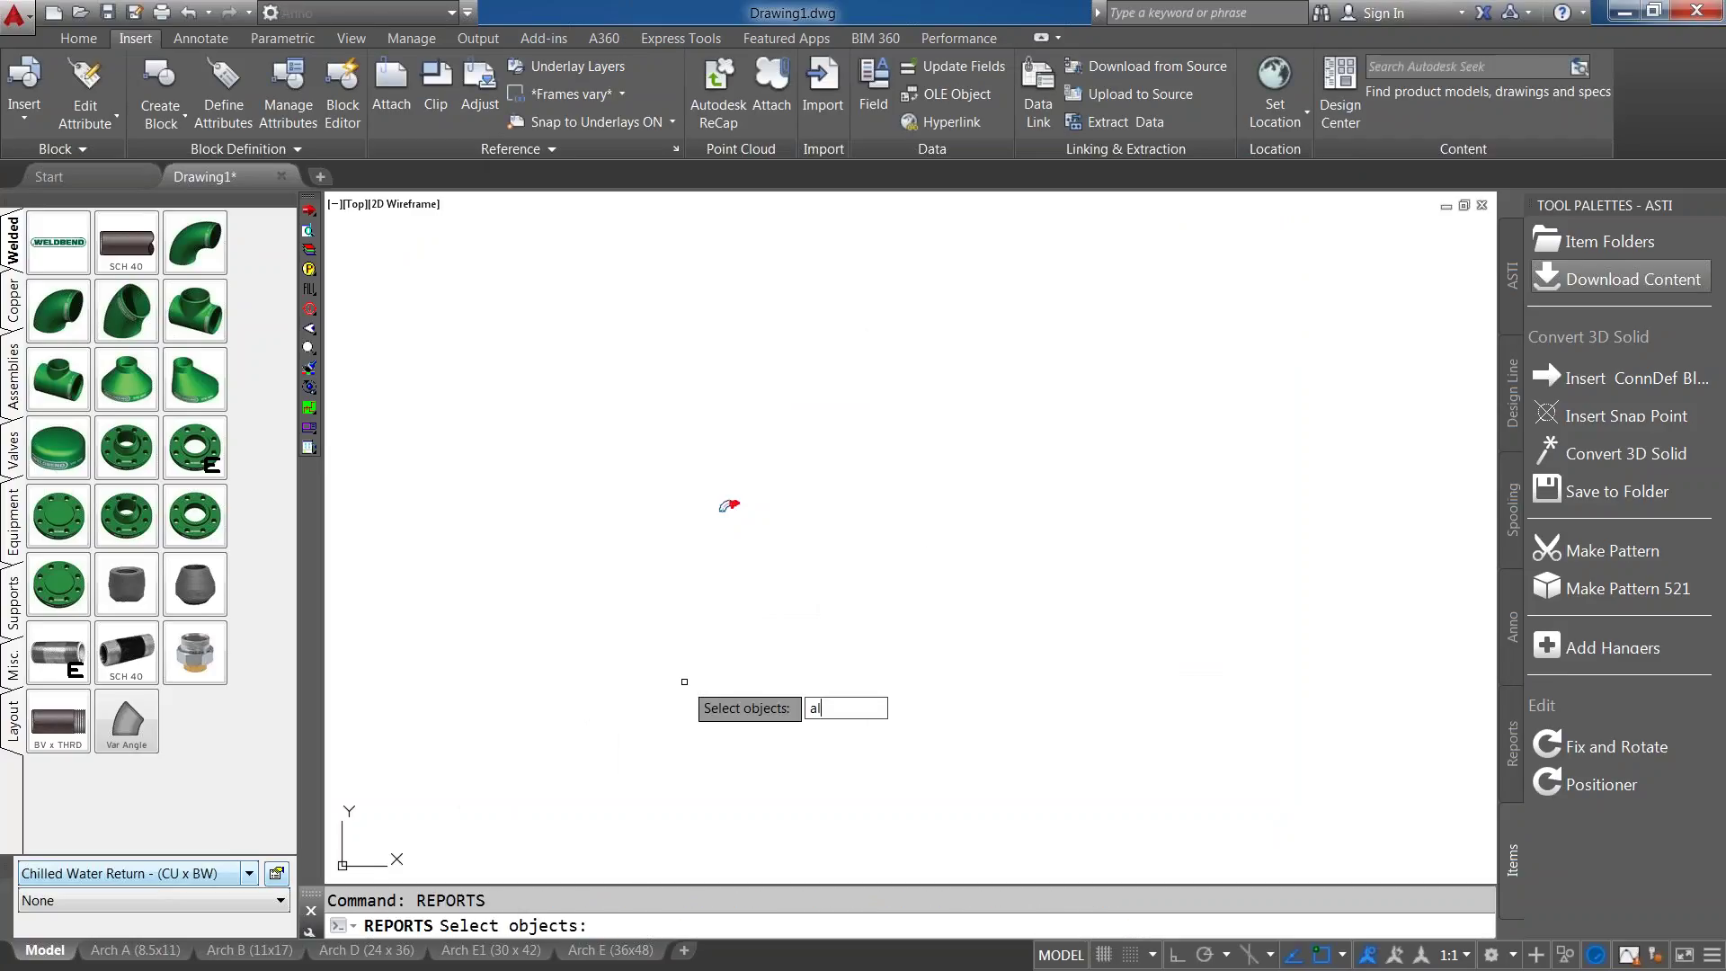
{"action": "key", "text": "Return"}
{"action": "key", "text": "Return"}
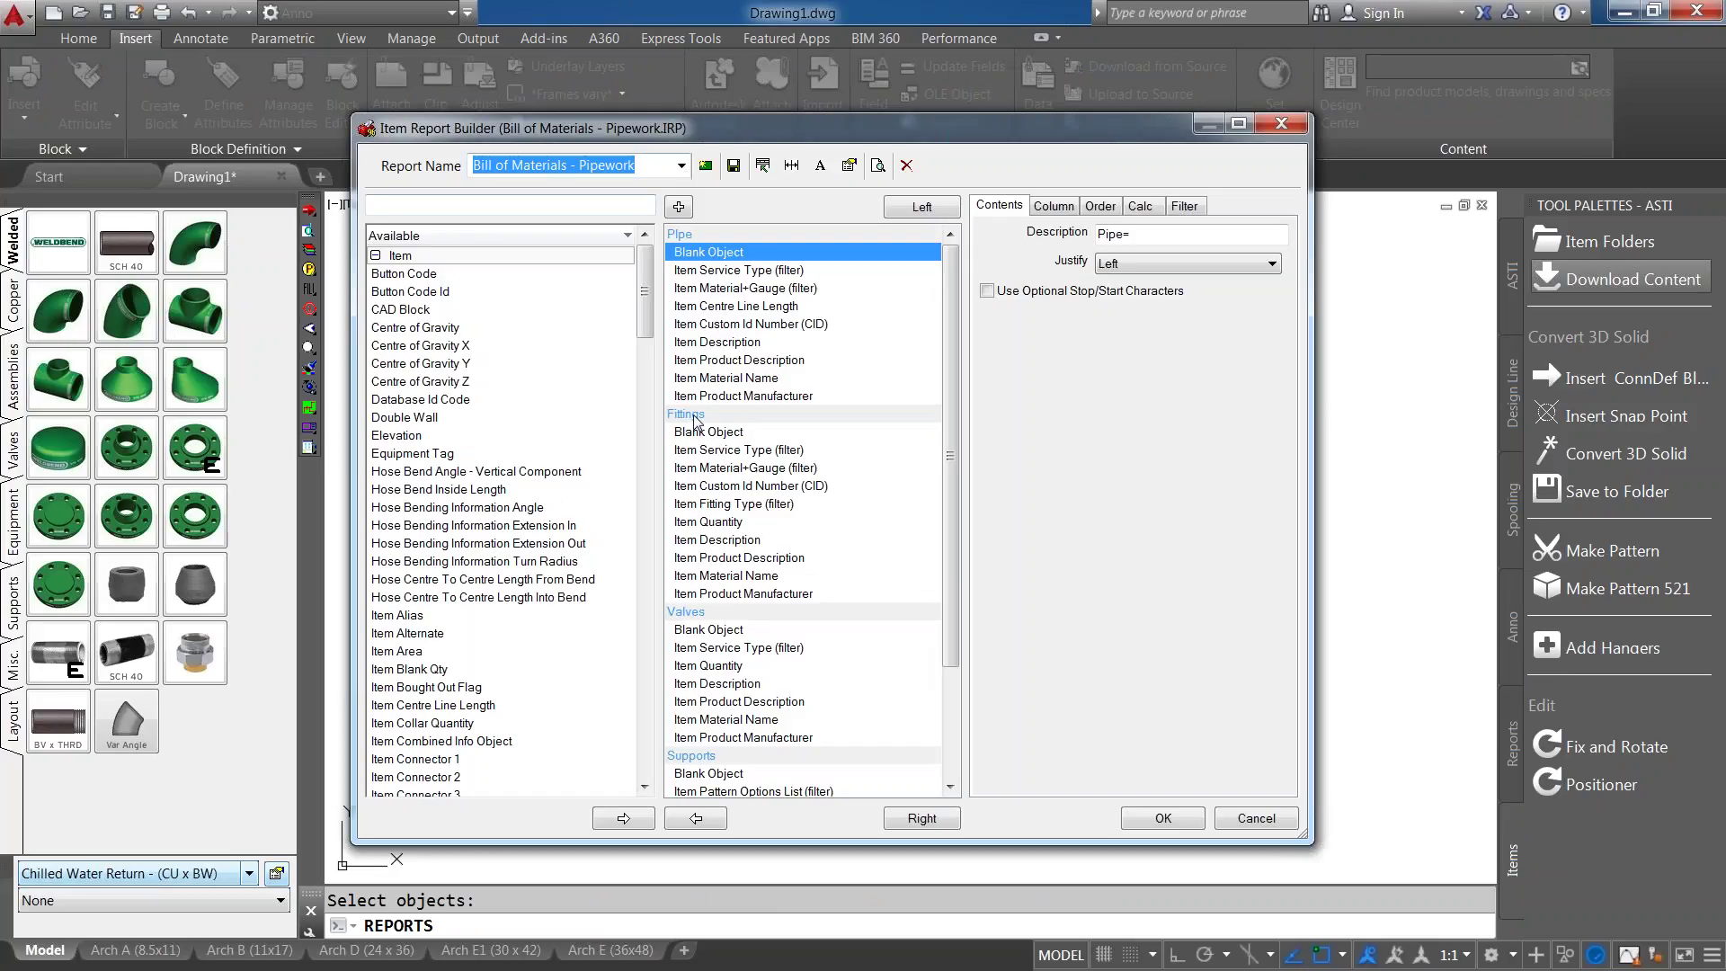
Examine the fittings' Item Product Description field and preview the Bill of Materials - Pipework report, then leave the report builder.
{"action": "left_click", "coordinate": [716, 558]}
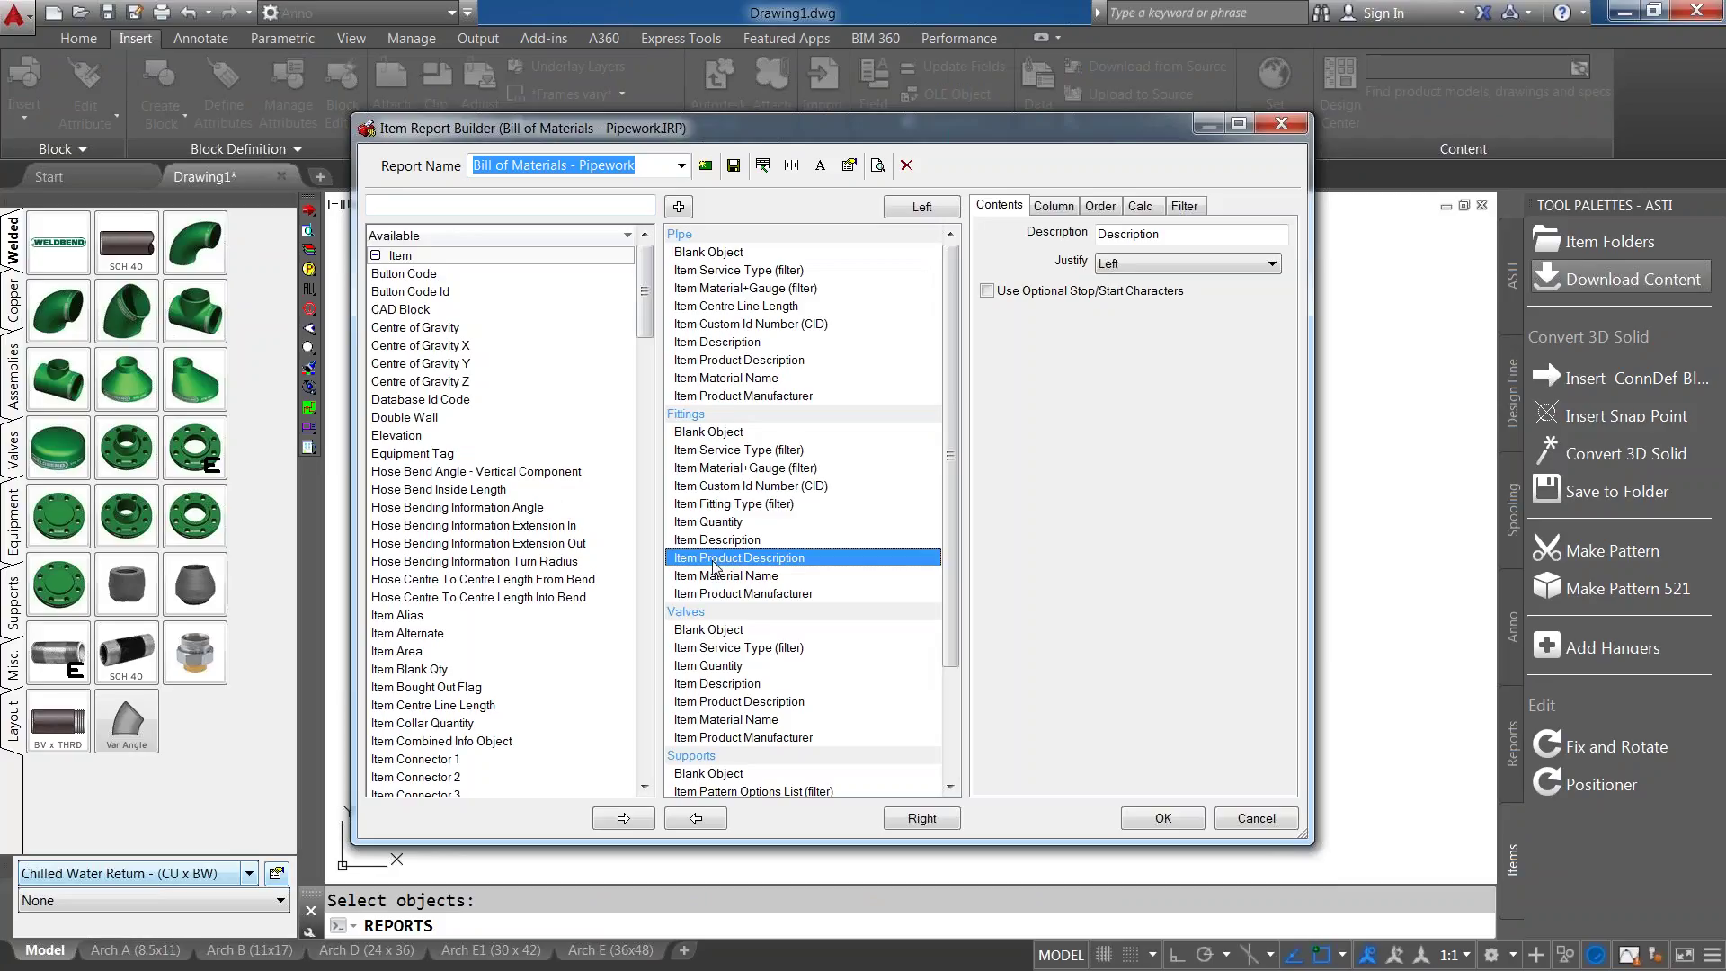
{"action": "left_click", "coordinate": [879, 165]}
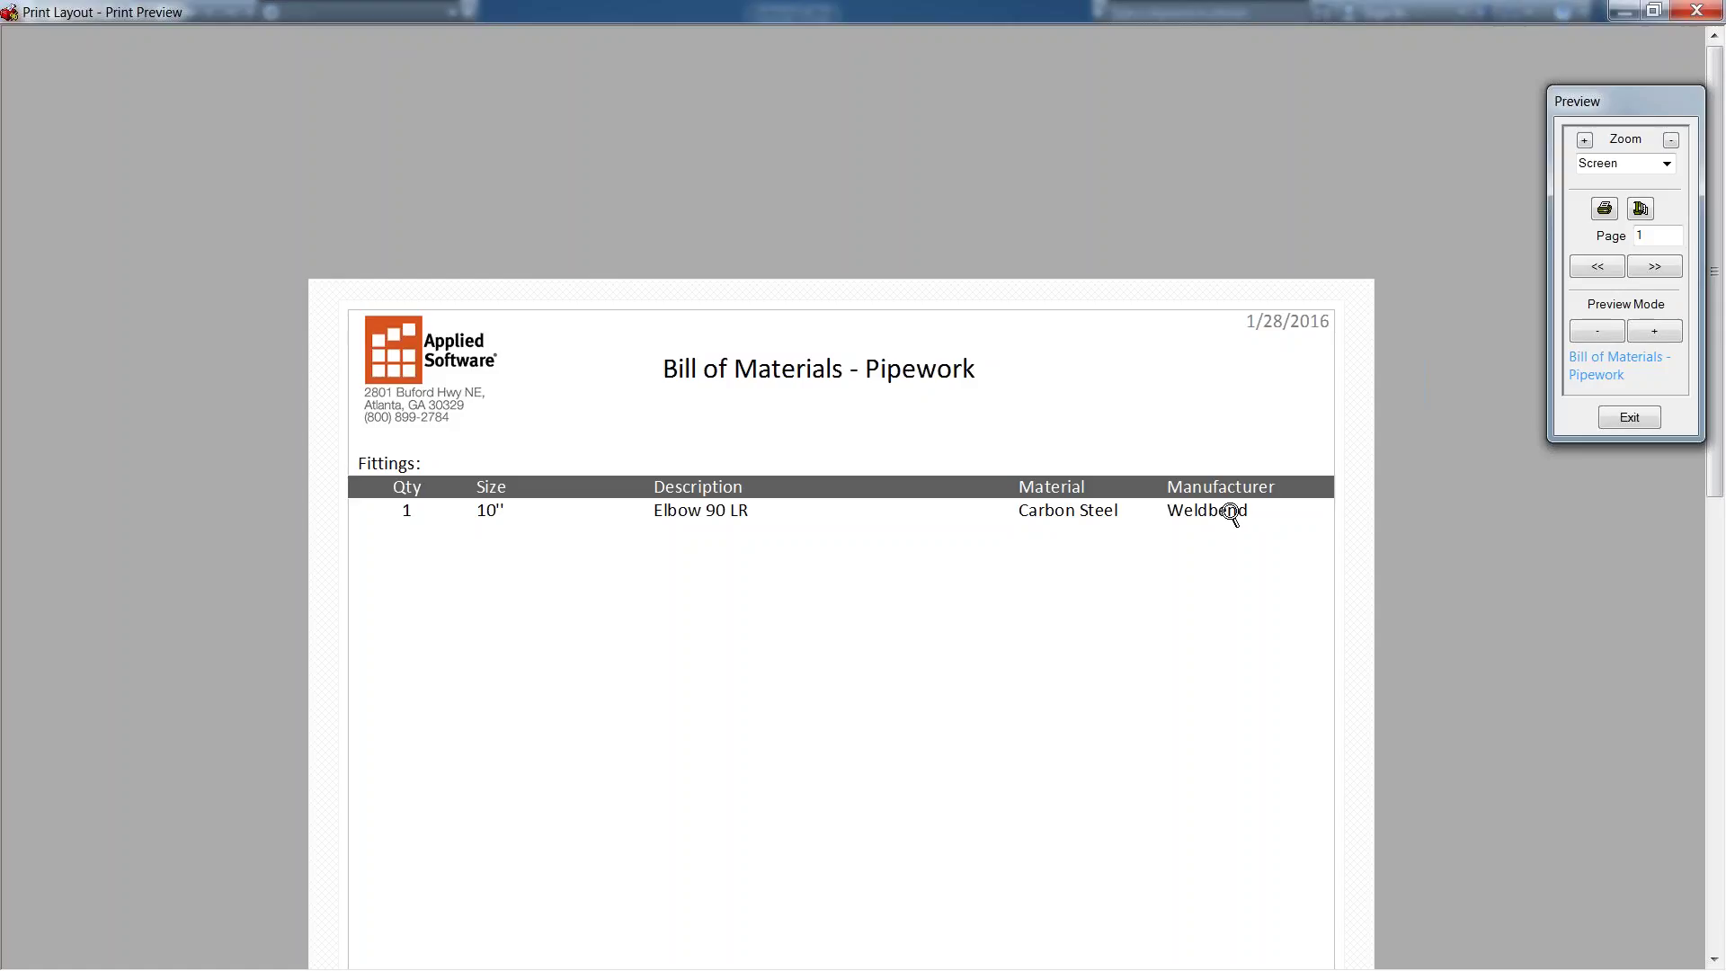
{"action": "left_click", "coordinate": [1629, 418]}
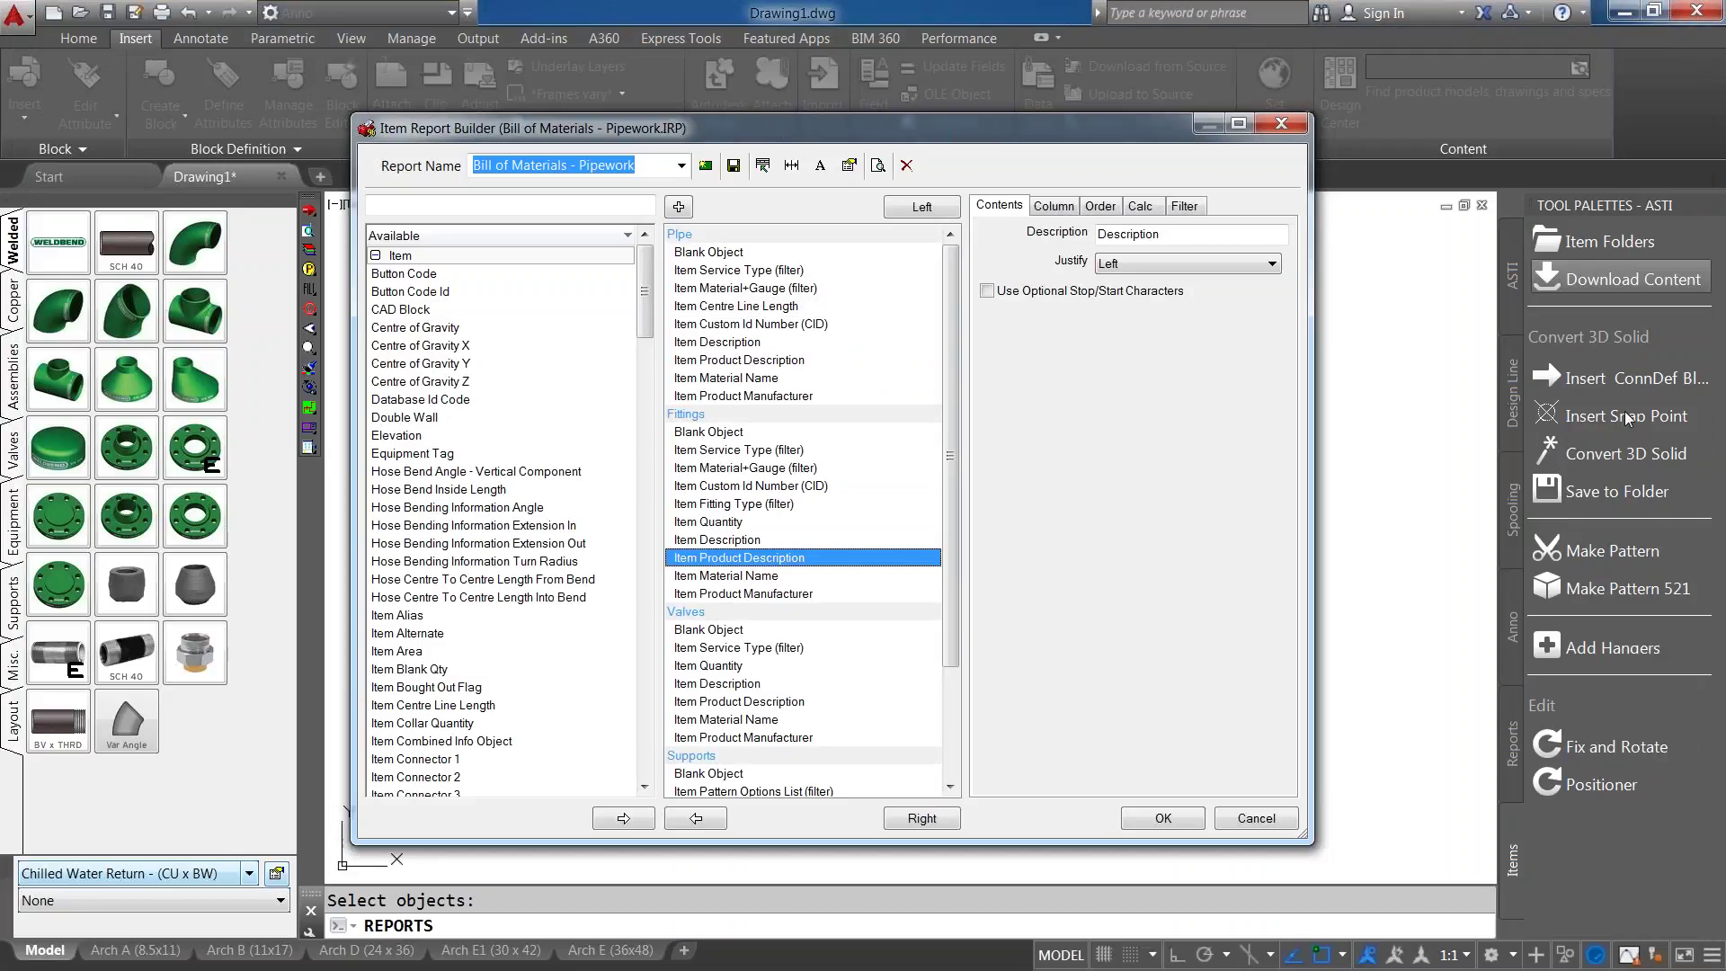
{"action": "left_click", "coordinate": [1255, 816]}
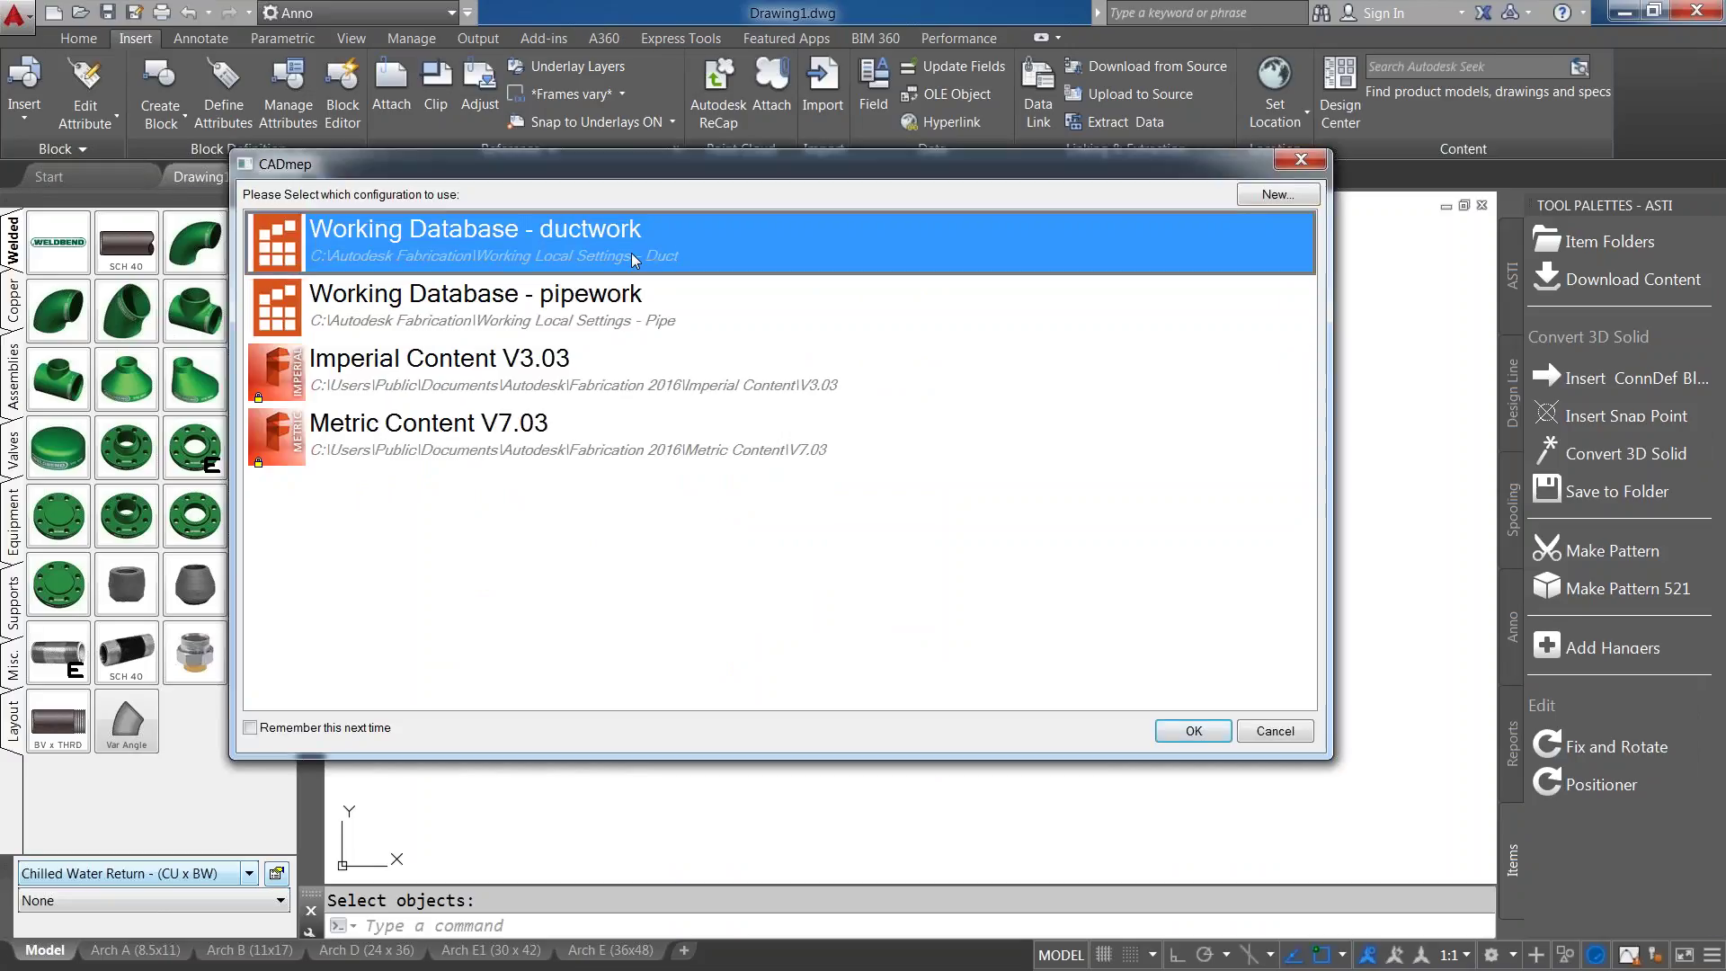
Look at the Working Database - pipework entry among the available configurations without switching configuration.
{"action": "left_click", "coordinate": [620, 304]}
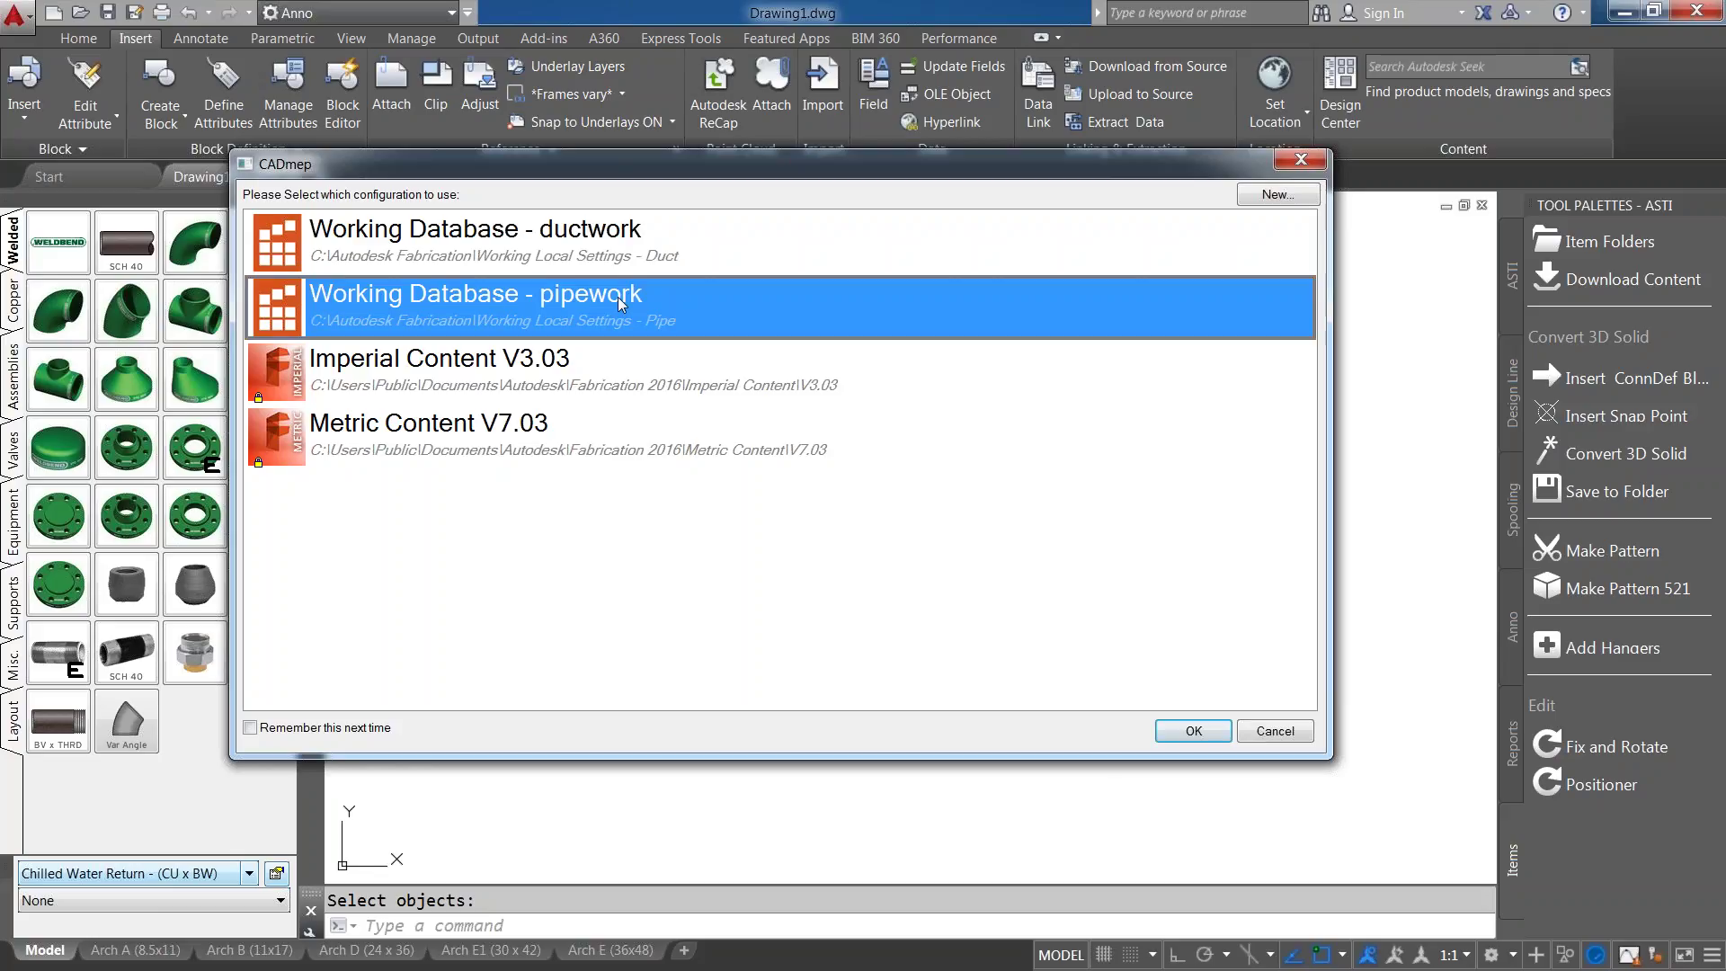
{"action": "left_click", "coordinate": [1288, 736]}
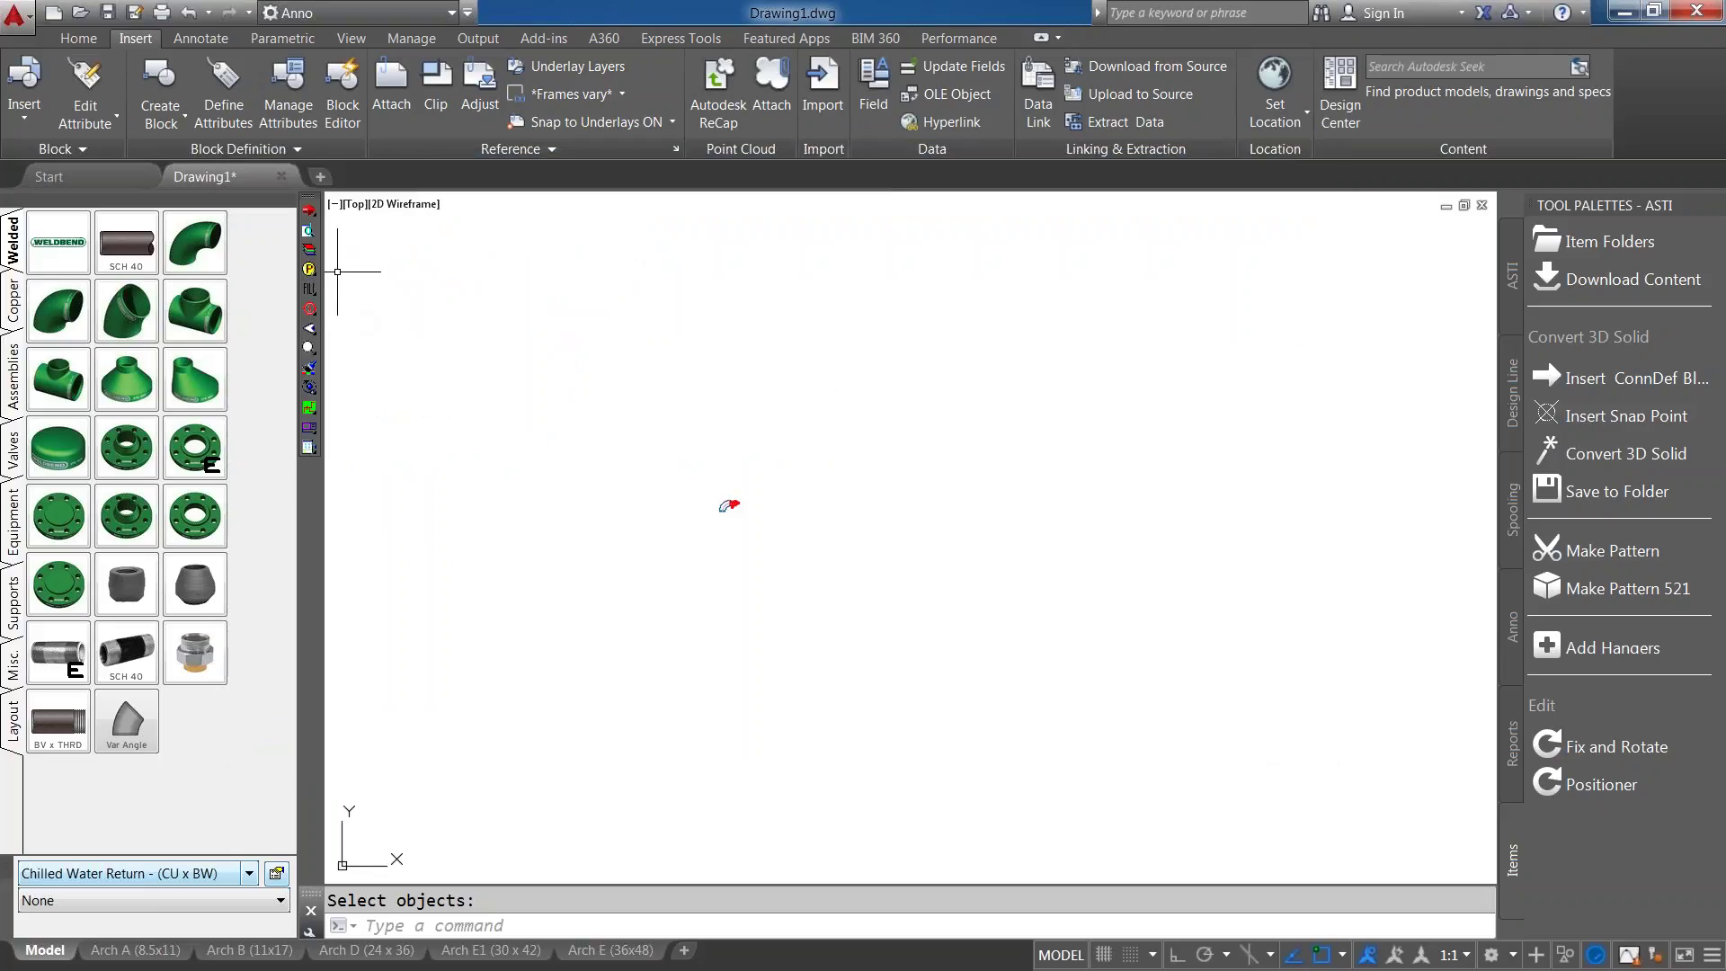
Open the Annotation options of the takeoff CAD Settings in the Fabrication database.
{"action": "left_click", "coordinate": [310, 270]}
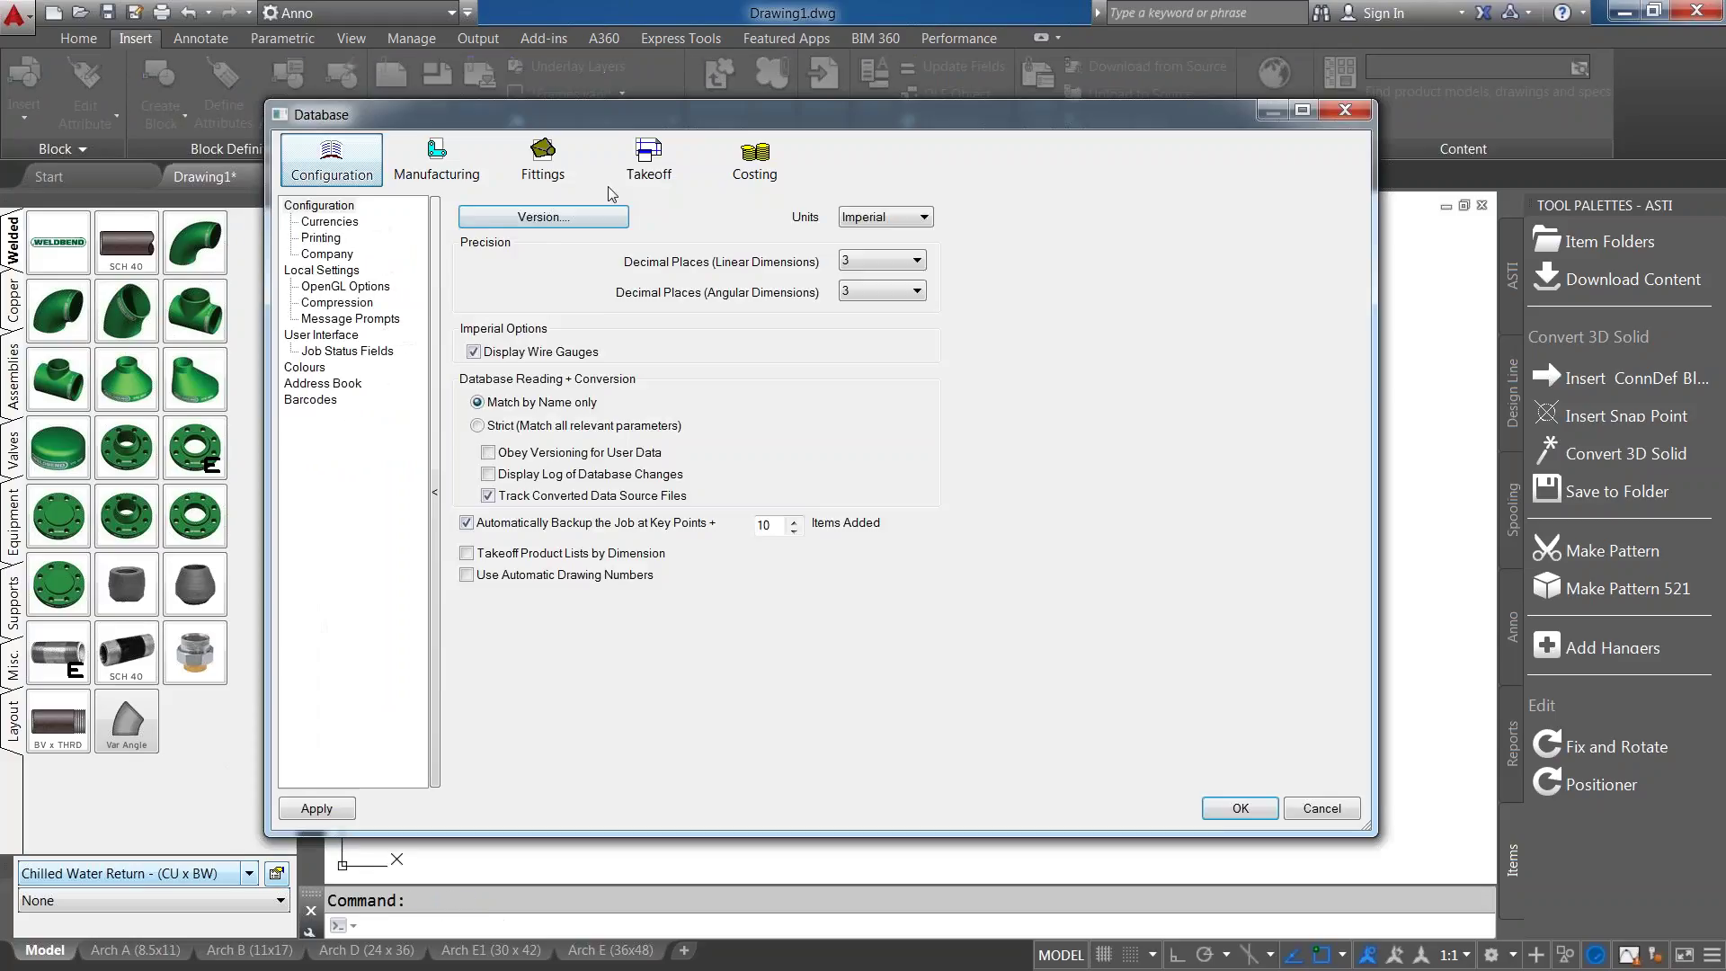
{"action": "left_click", "coordinate": [621, 175]}
{"action": "left_click", "coordinate": [319, 415]}
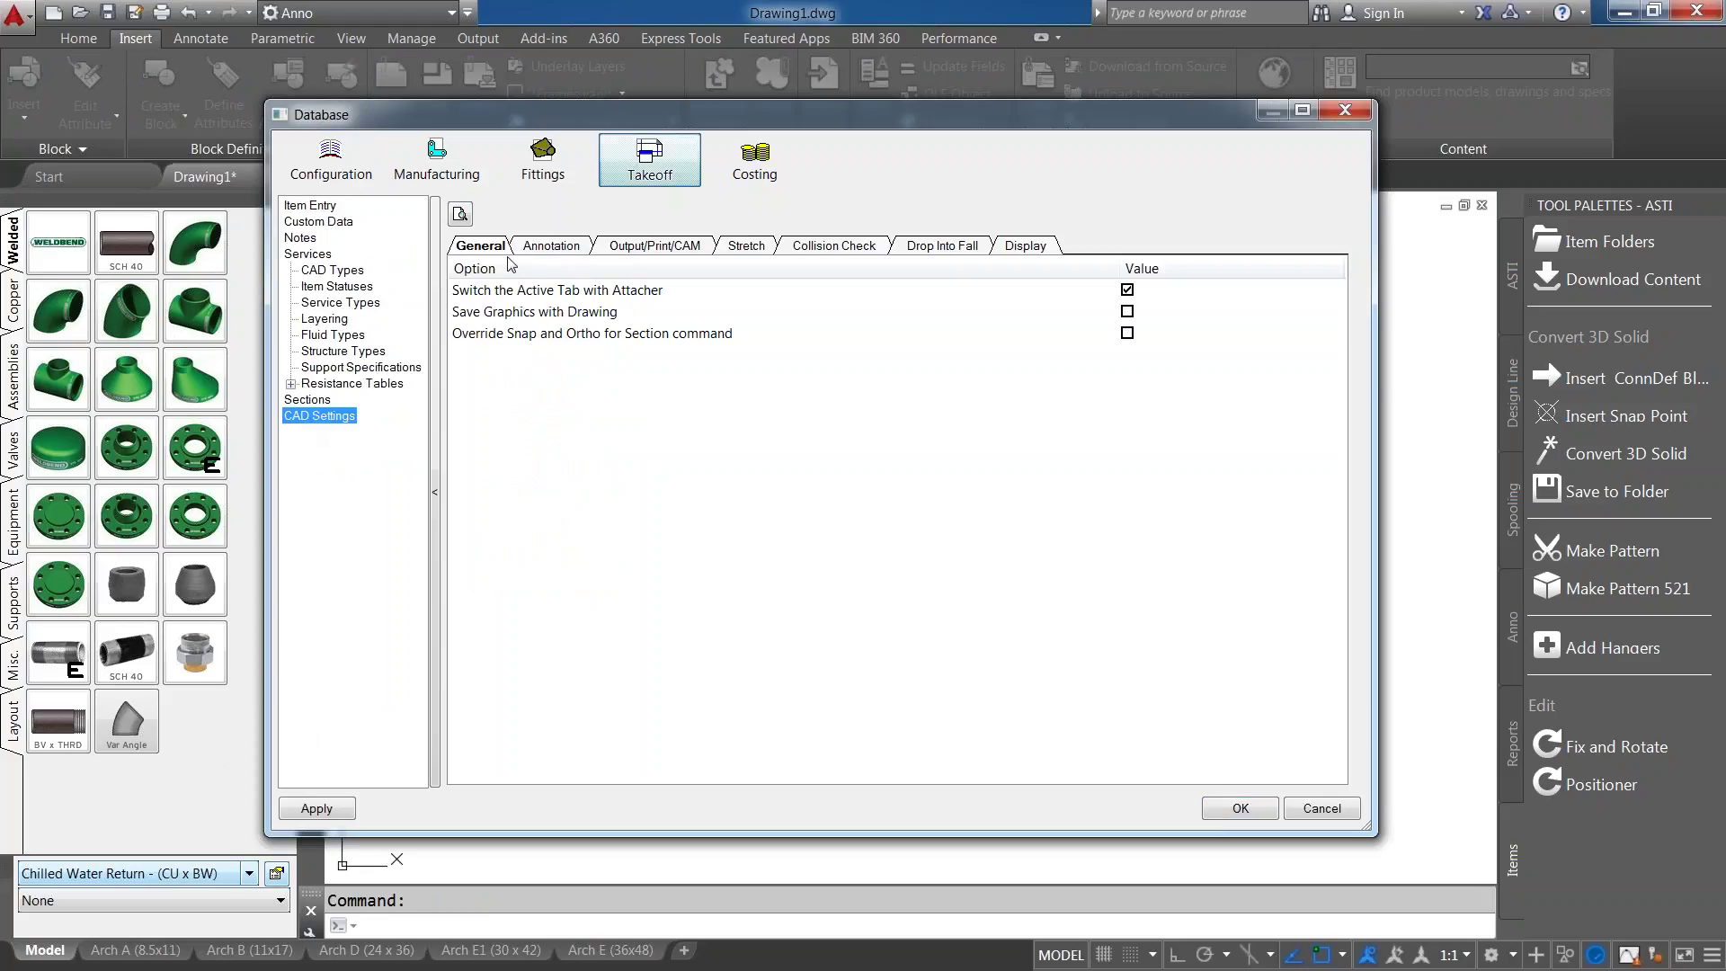
{"action": "left_click", "coordinate": [552, 245]}
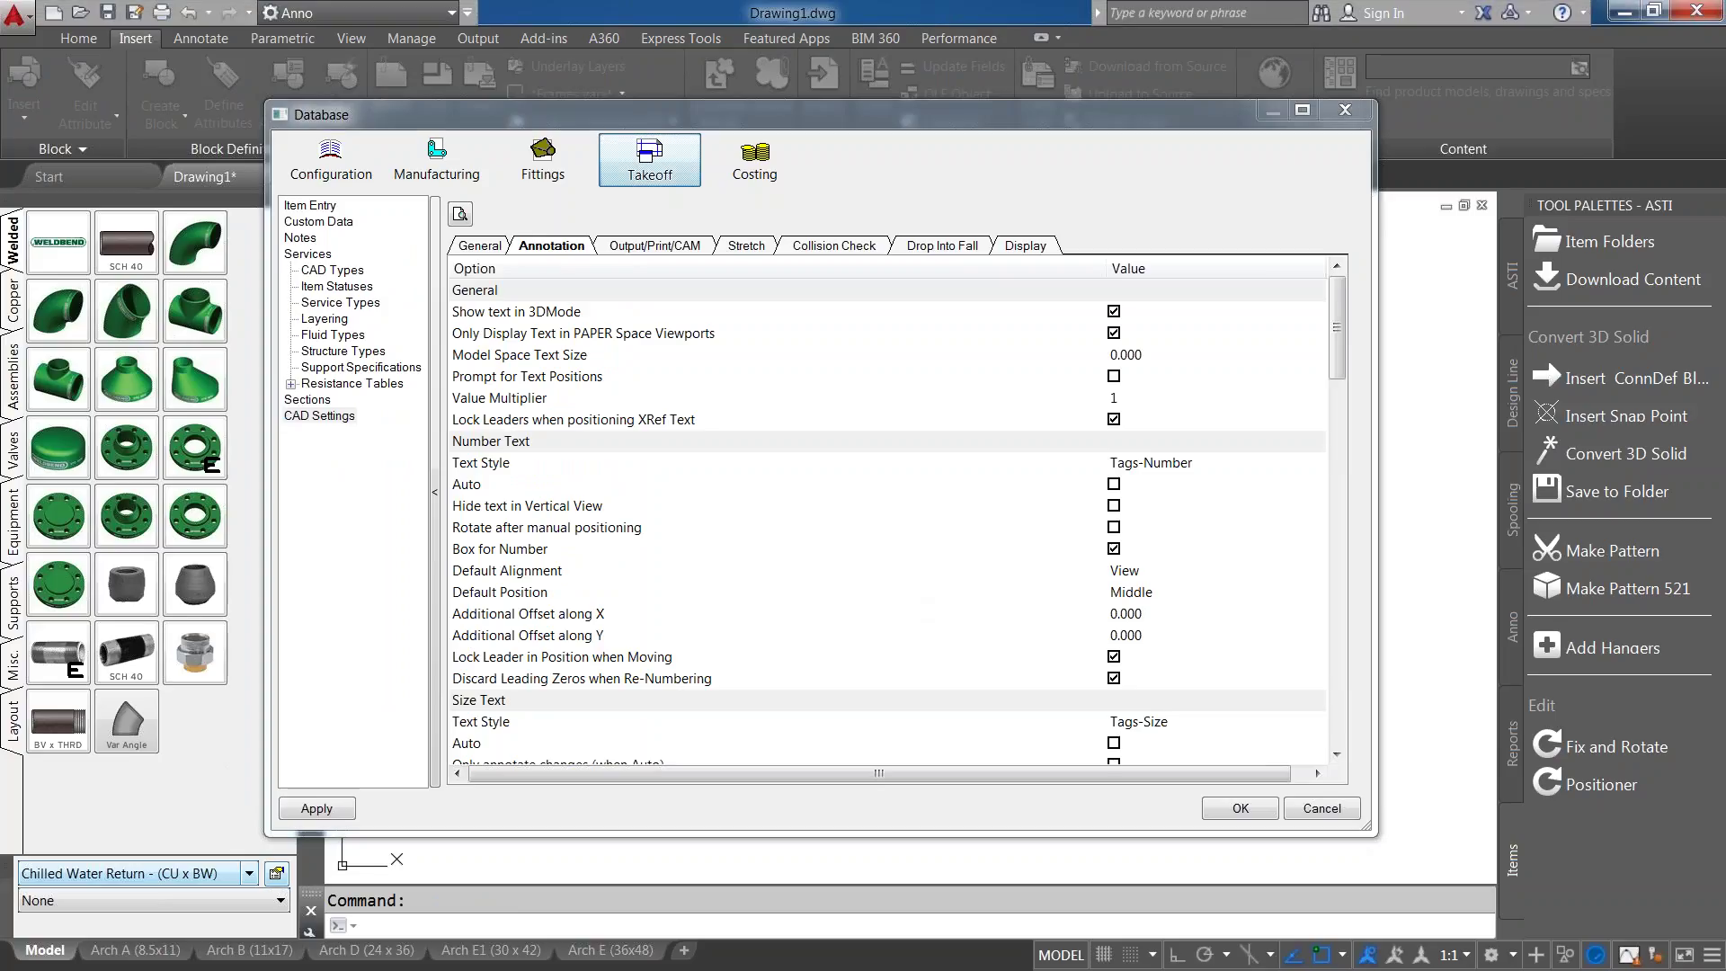
Locate CADINFO.MAP in both the Working Local Settings - Duct and Working Local Settings - Pipe folders in the file explorer.
{"action": "left_click_drag", "start_coordinate": [1725, 176], "coordinate": [882, 167]}
{"action": "left_click", "coordinate": [415, 439]}
{"action": "left_click", "coordinate": [688, 386]}
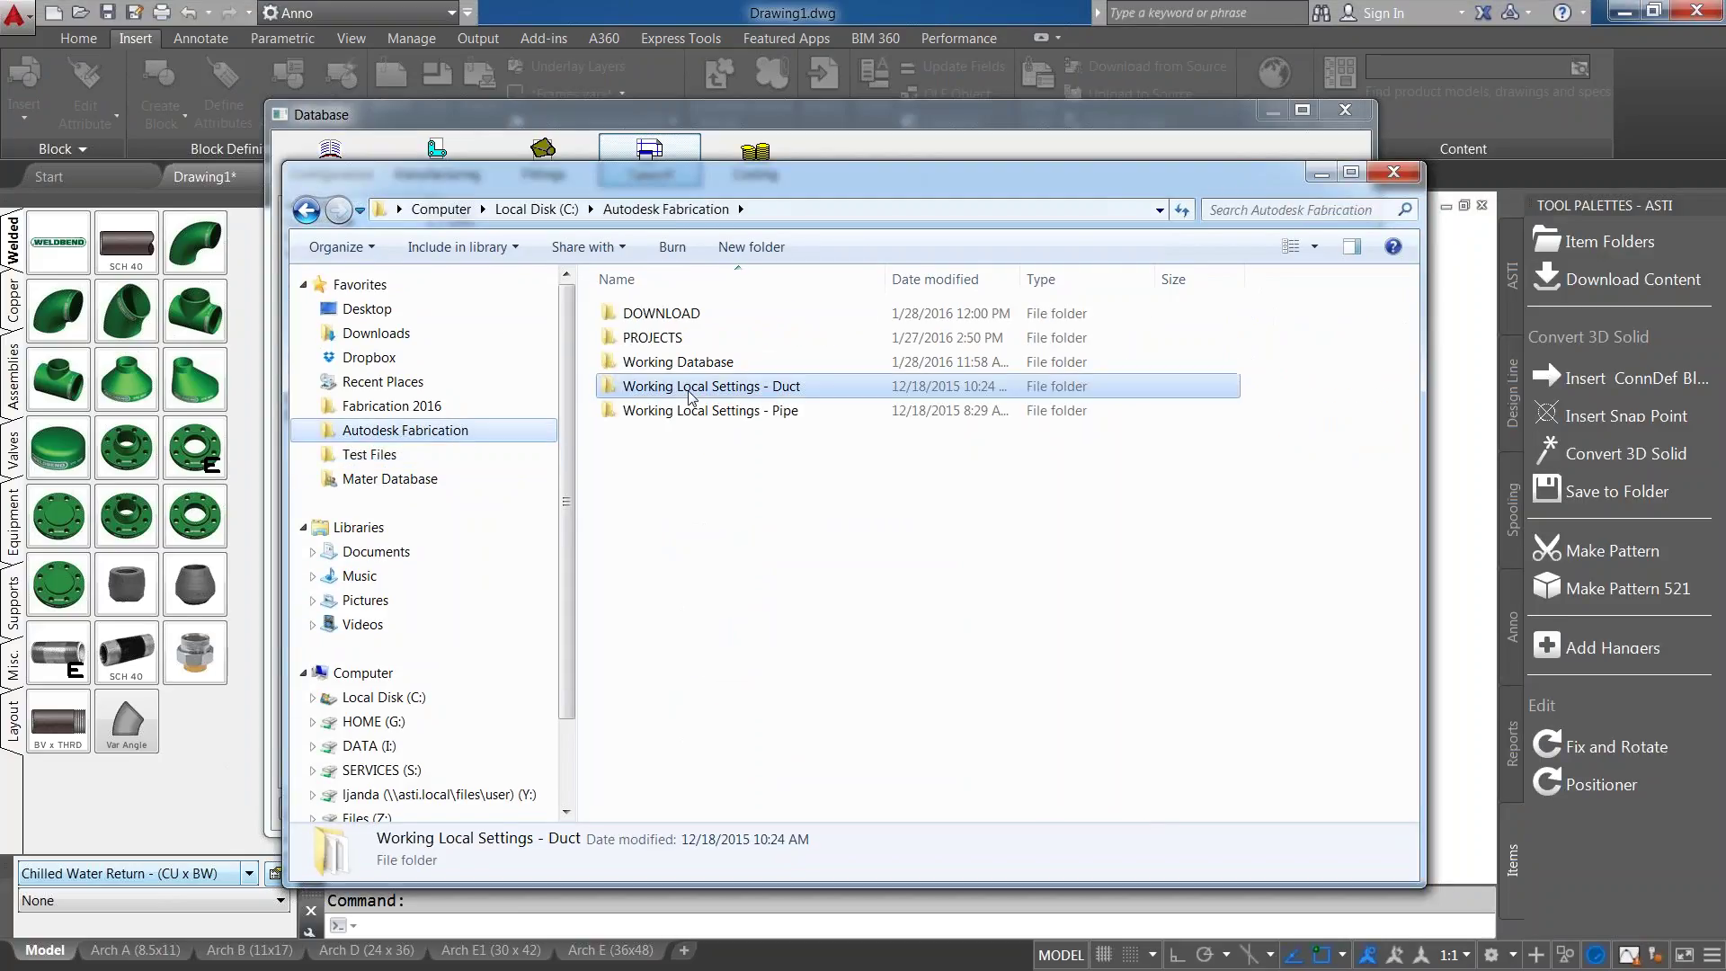
{"action": "double_click", "coordinate": [687, 386]}
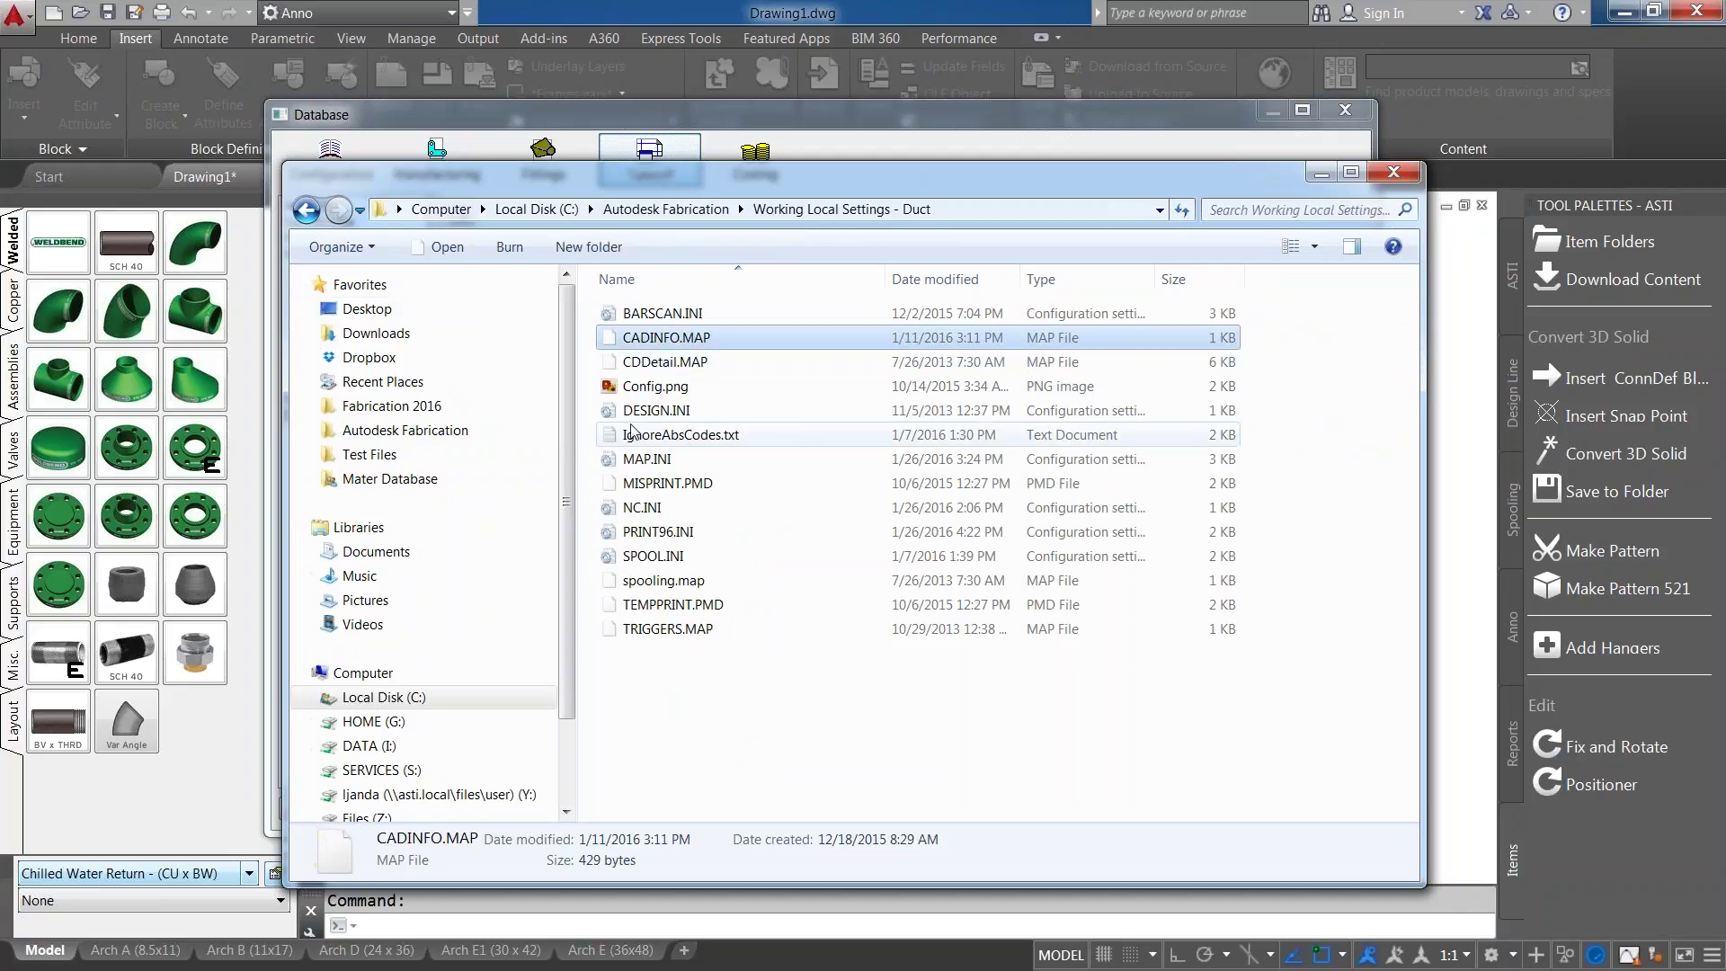
{"action": "left_click", "coordinate": [307, 210]}
{"action": "left_click", "coordinate": [710, 409]}
{"action": "double_click", "coordinate": [710, 410]}
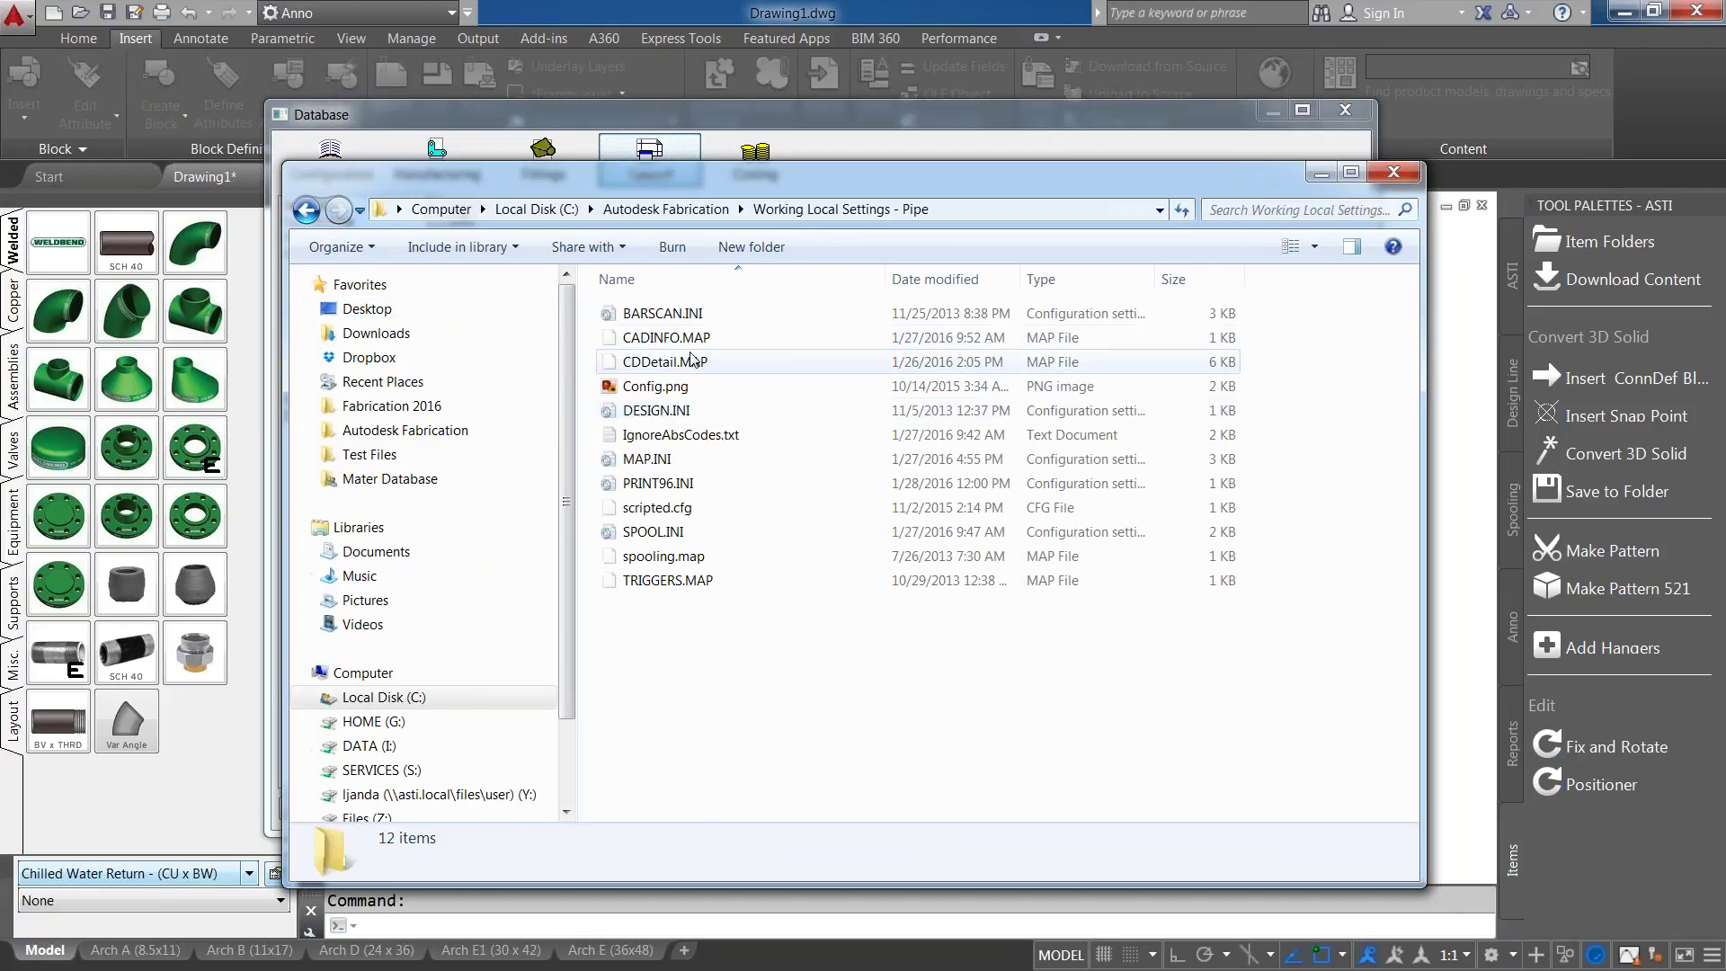
{"action": "left_click", "coordinate": [665, 338]}
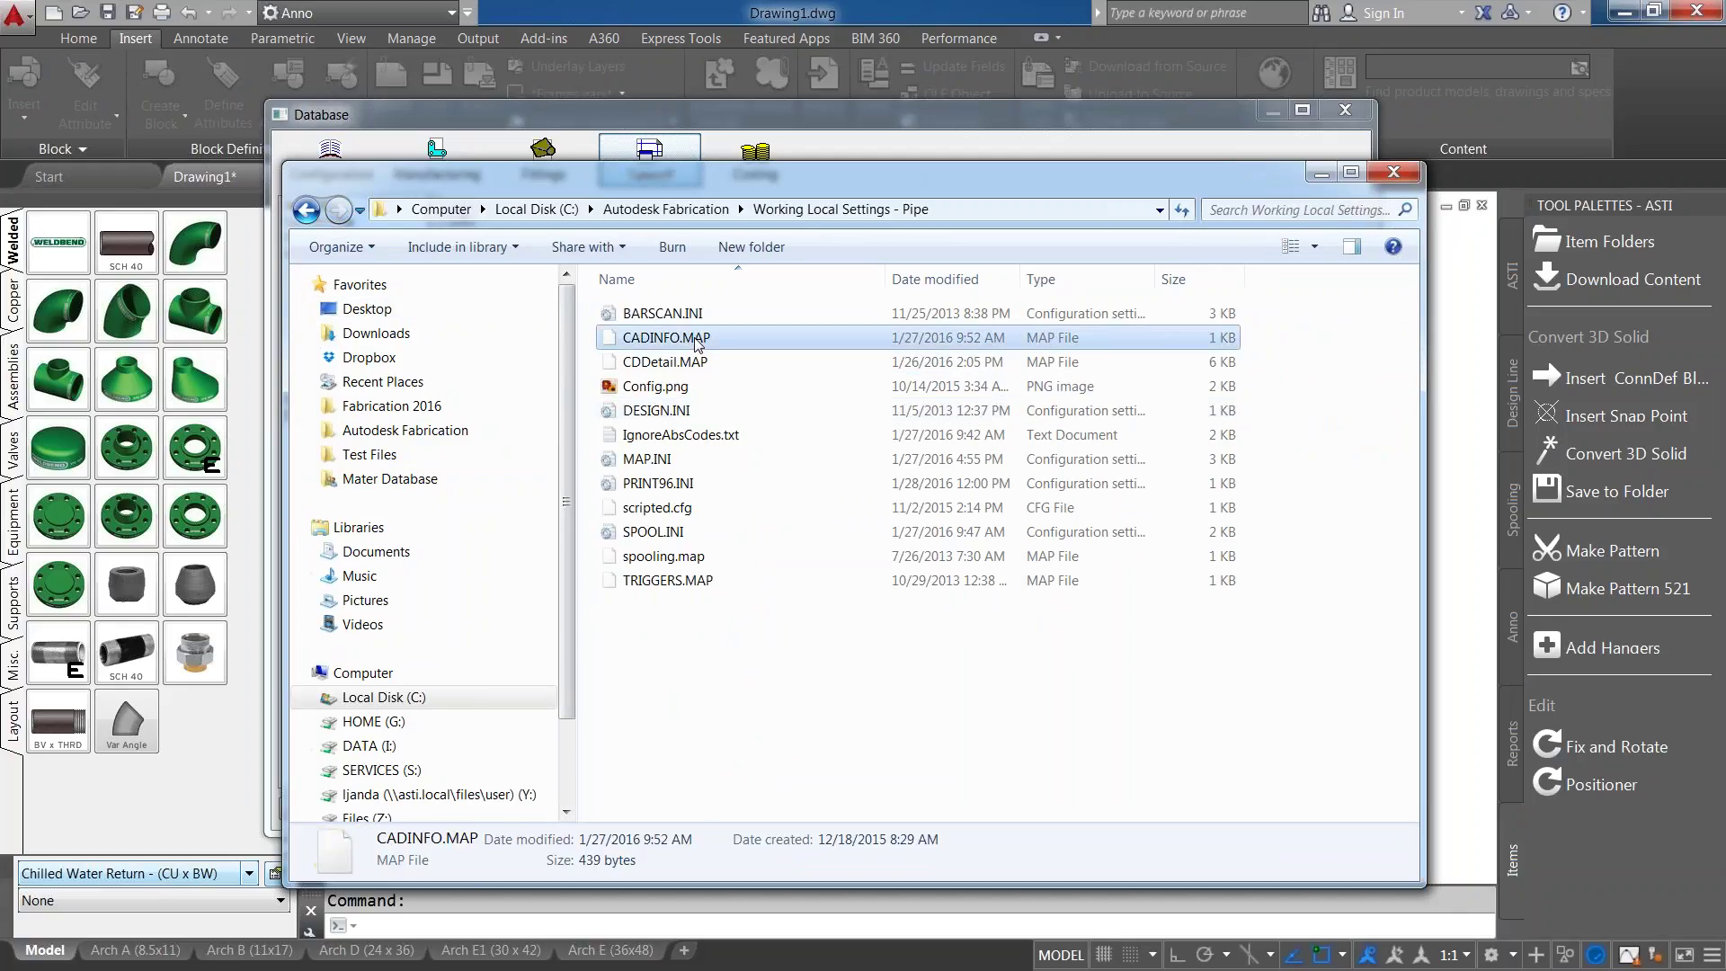
{"action": "left_click", "coordinate": [1331, 175]}
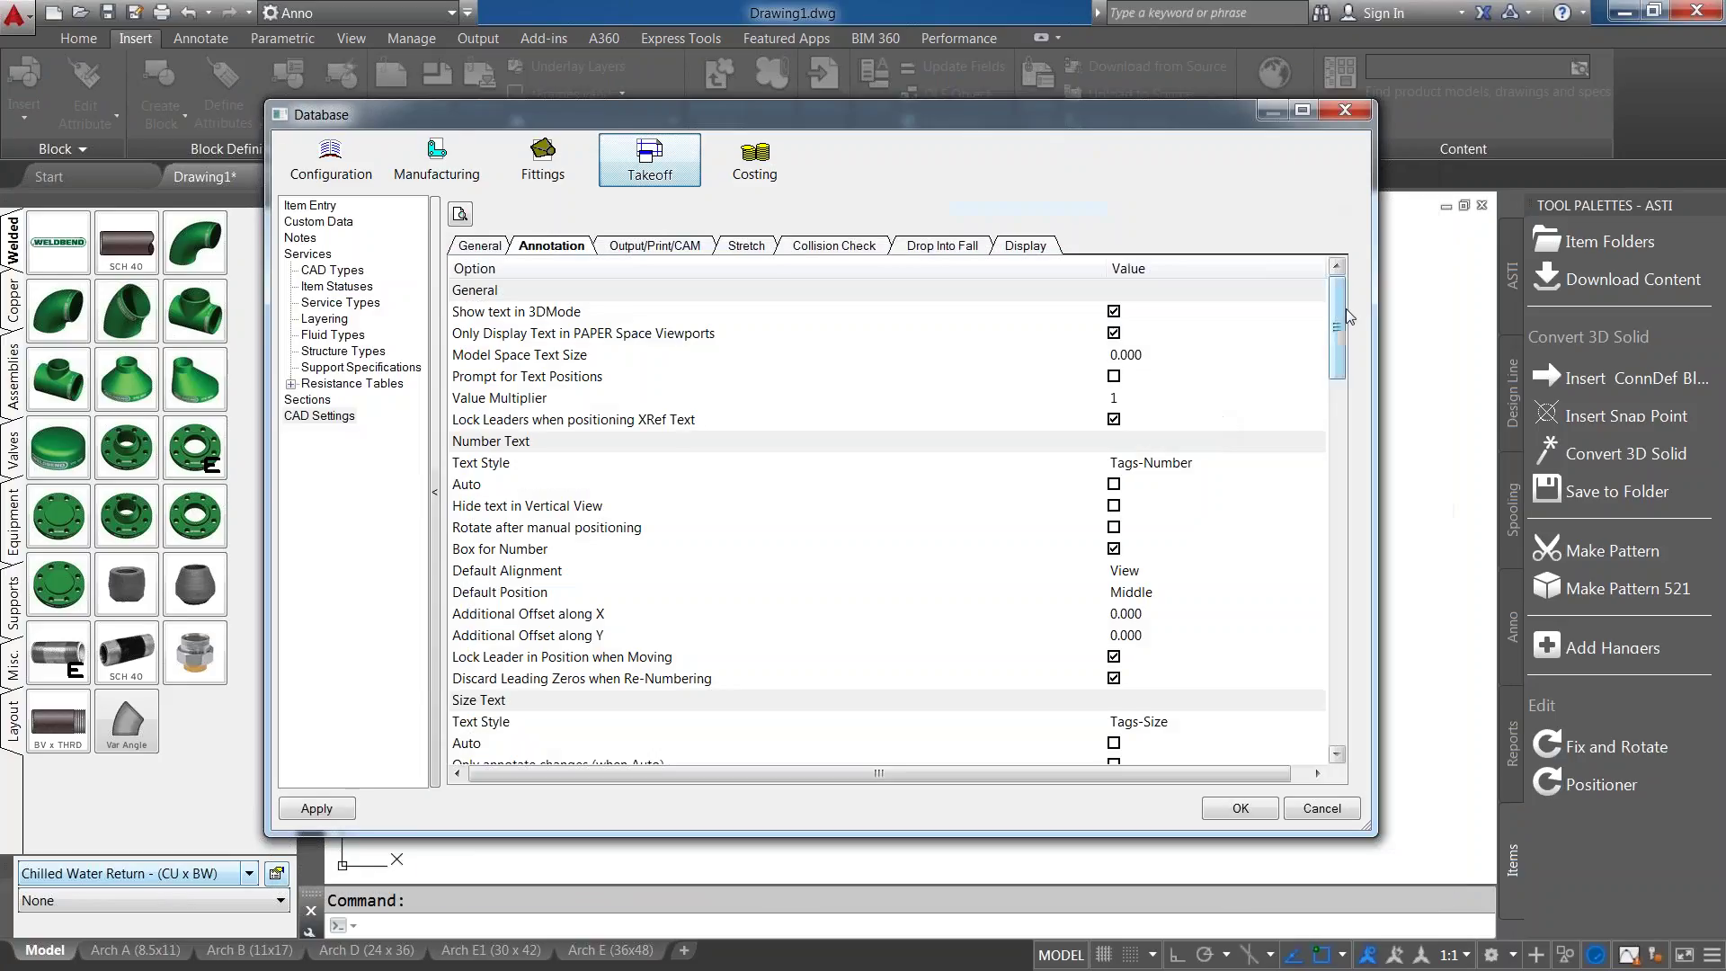
Review the full list of annotation CAD settings and leave the database without changes.
{"action": "scroll", "coordinate": [1325, 492], "scroll_direction": "down", "scroll_amount": 3}
{"action": "mouse_move", "coordinate": [1337, 492]}
{"action": "left_mouse_down"}
{"action": "mouse_move", "coordinate": [1340, 672]}
{"action": "mouse_move", "coordinate": [1332, 302]}
{"action": "left_mouse_up"}
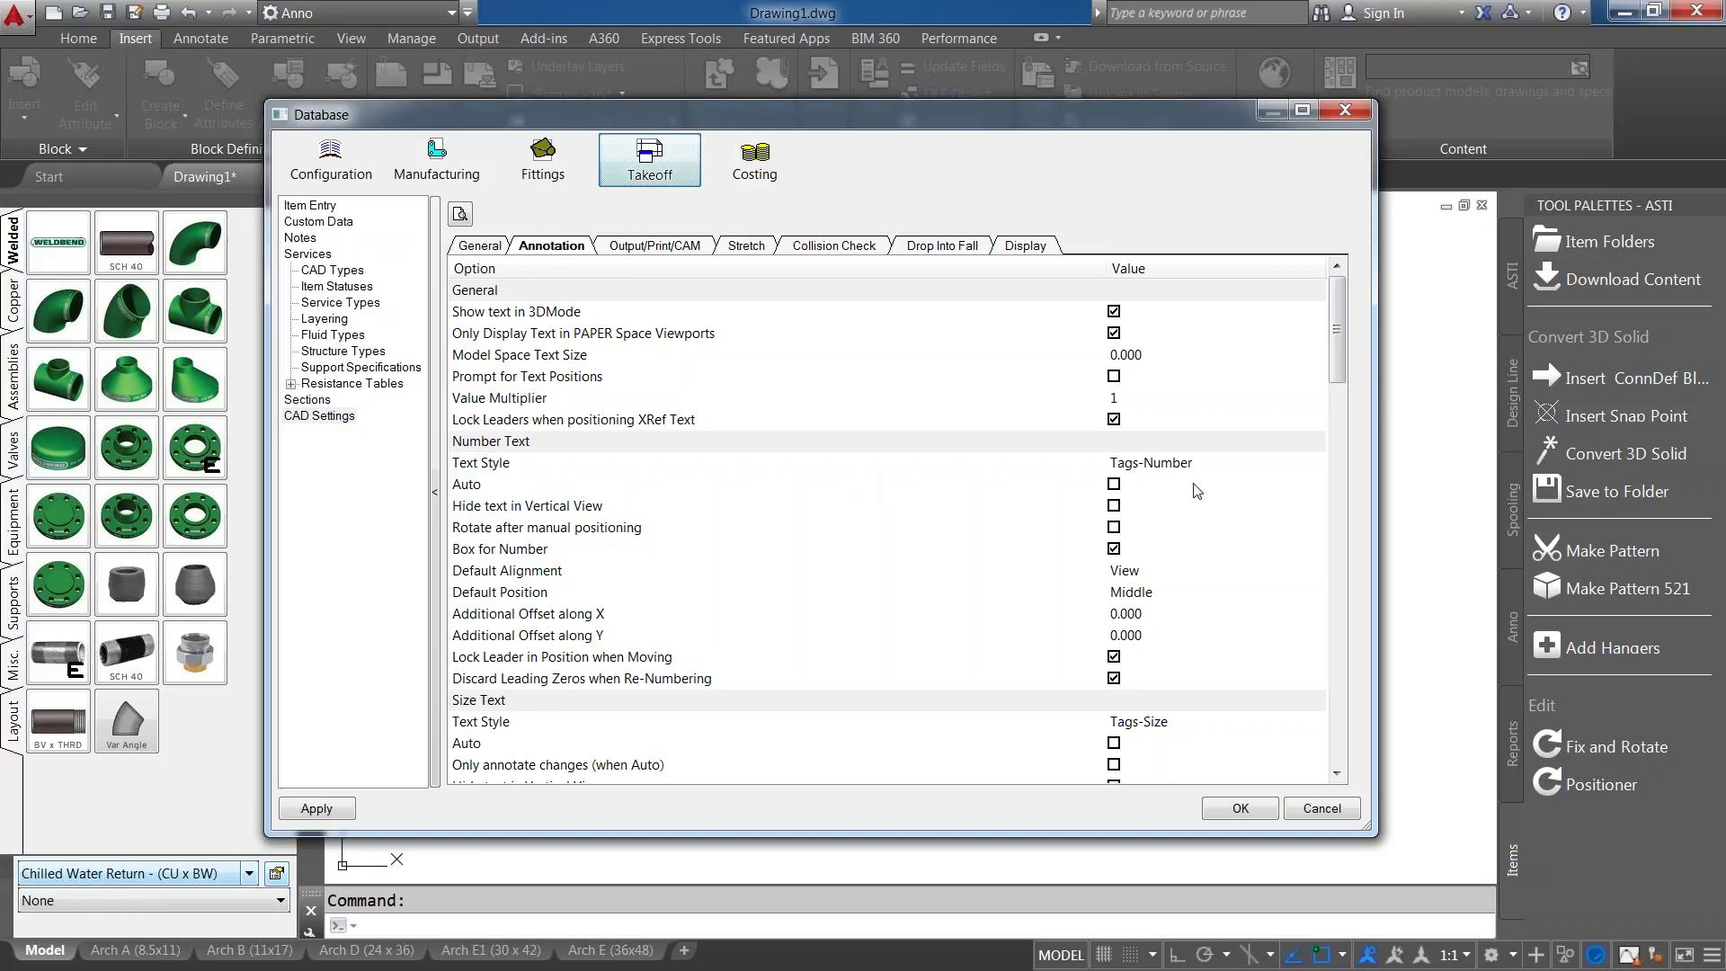
{"action": "left_click", "coordinate": [1319, 809]}
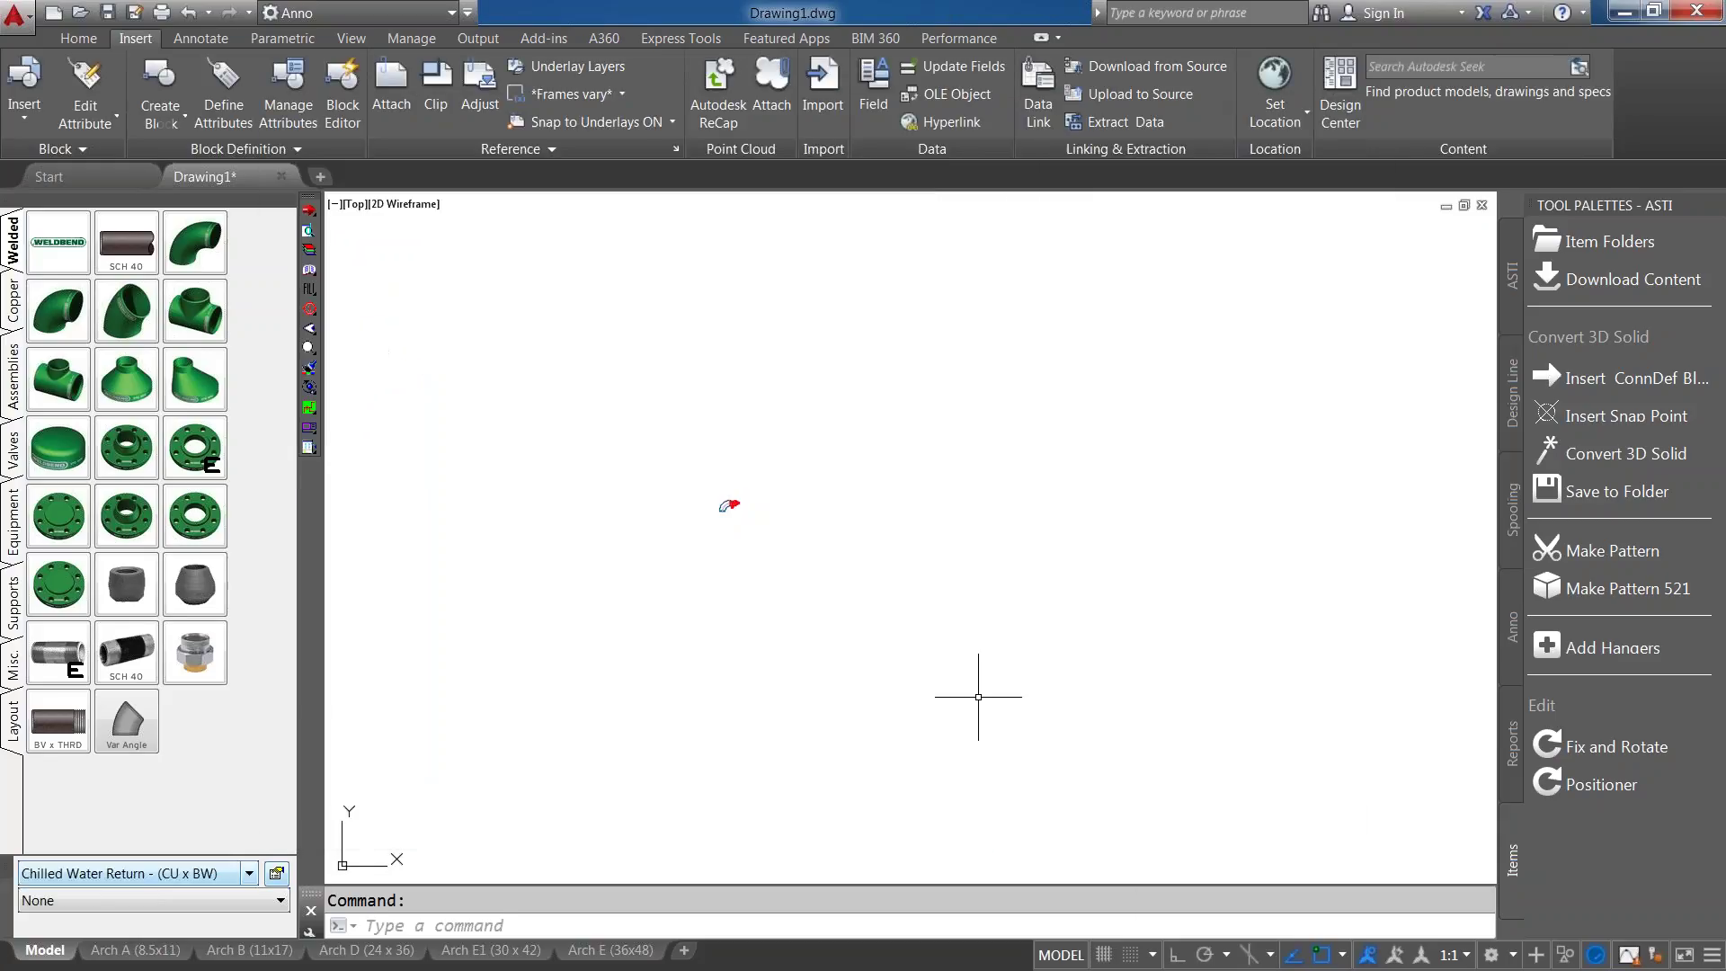
Run PRINTSETUP, examine the available report printers, and leave the report printer properties unchanged.
{"action": "type", "text": "printsetup"}
{"action": "key", "text": "Return"}
{"action": "left_click", "coordinate": [922, 539]}
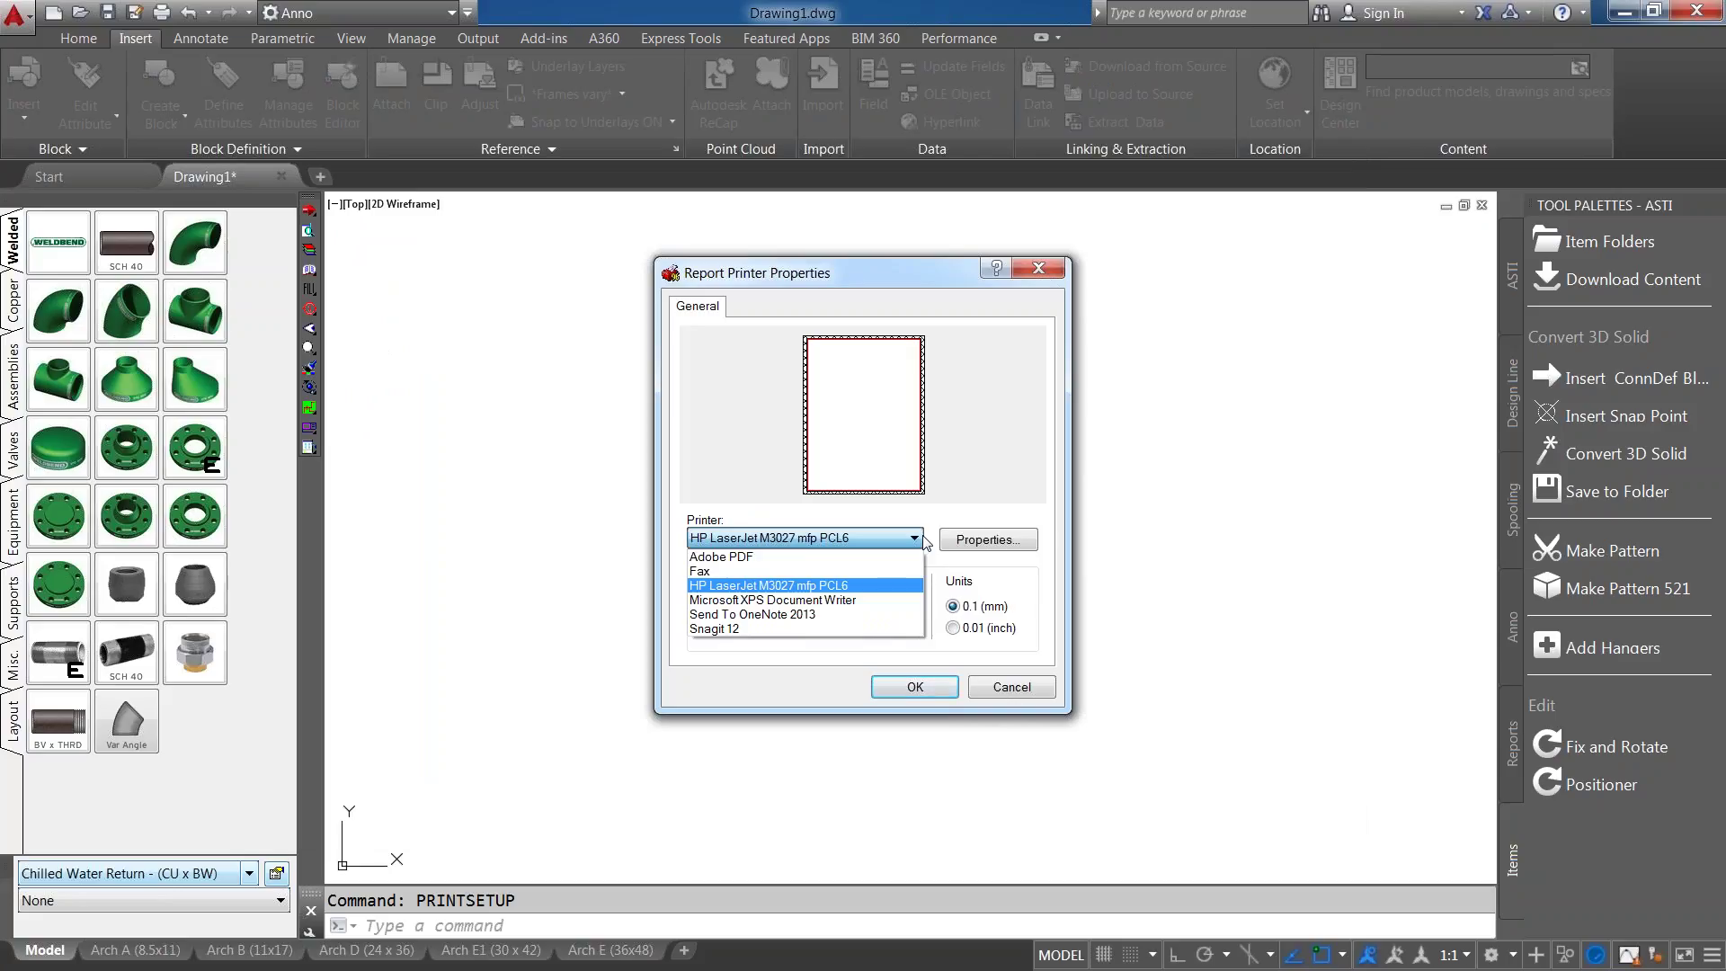
{"action": "left_click", "coordinate": [1050, 693]}
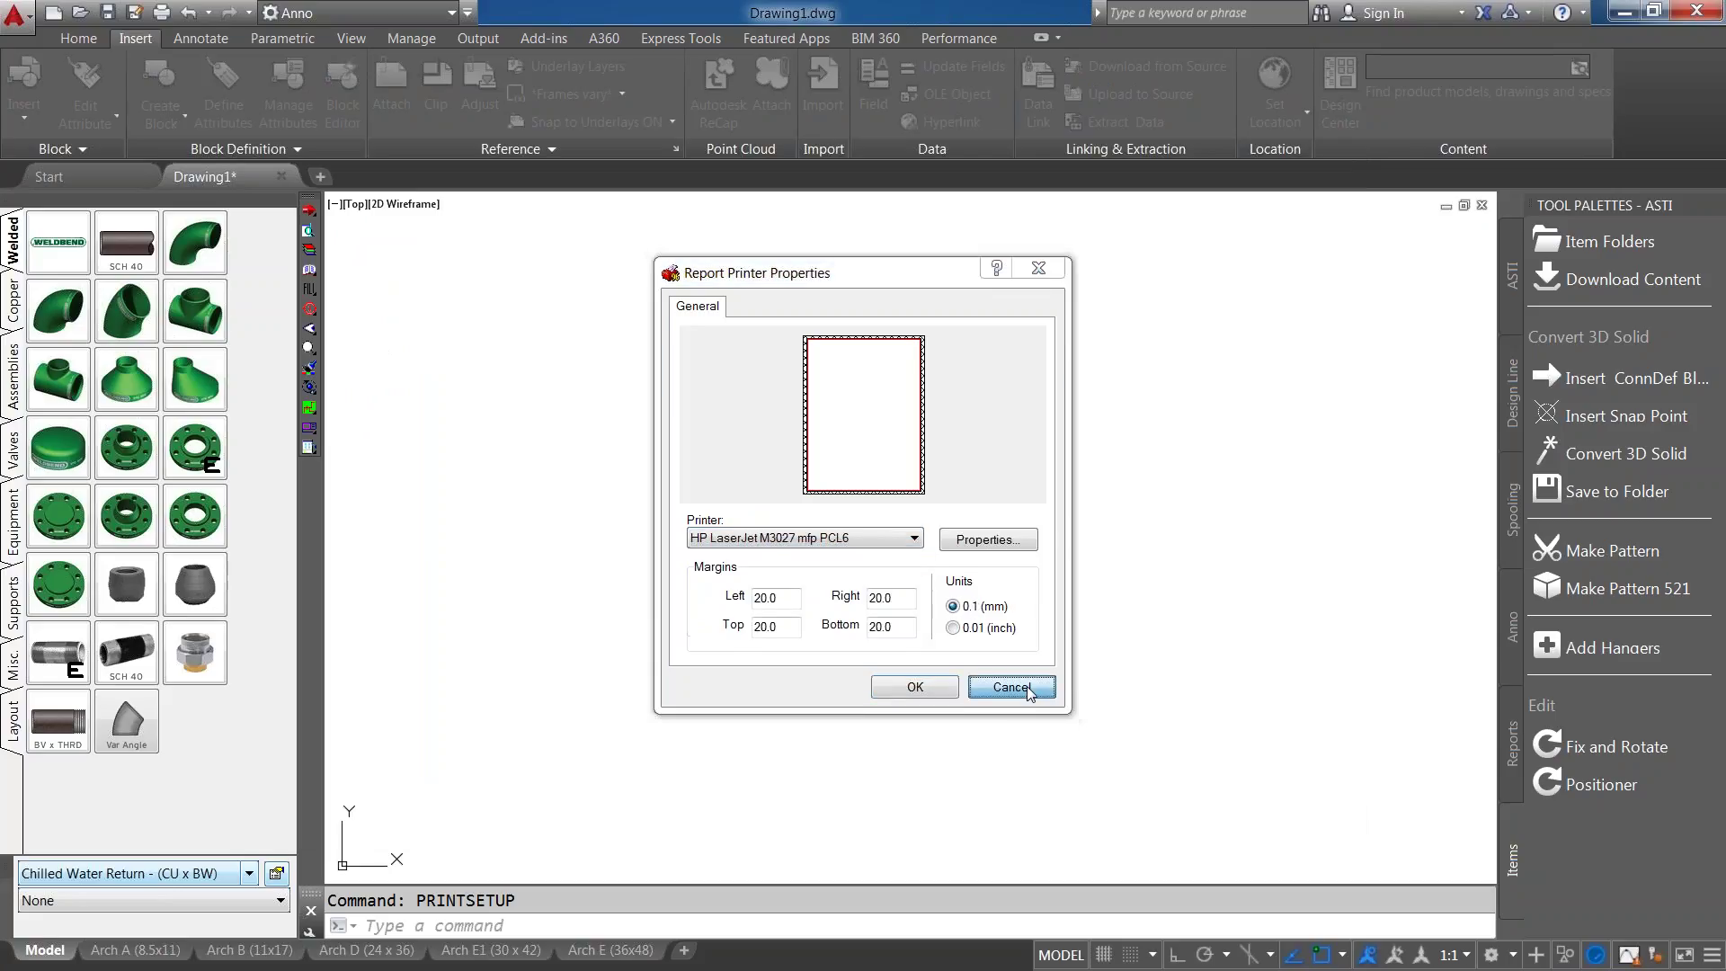
Close the report printer properties unchanged and review the button mappings of the Chilled Water Return - (CU x BW) service.
{"action": "left_click", "coordinate": [1050, 692]}
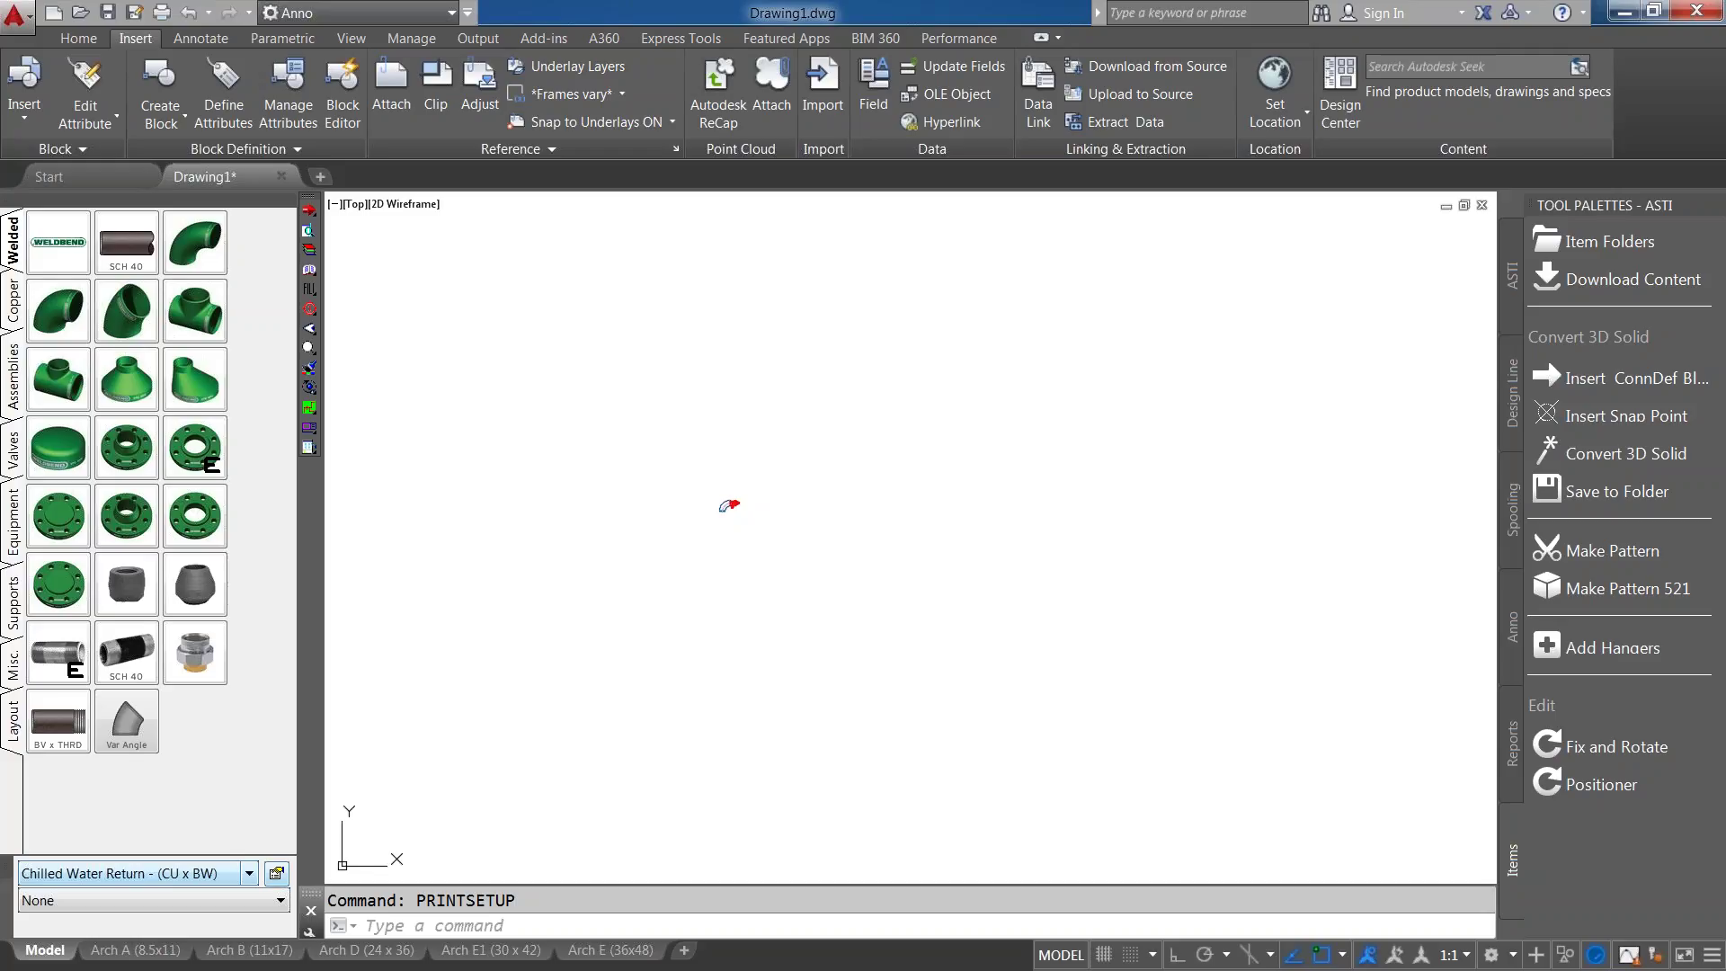
{"action": "left_click", "coordinate": [276, 875]}
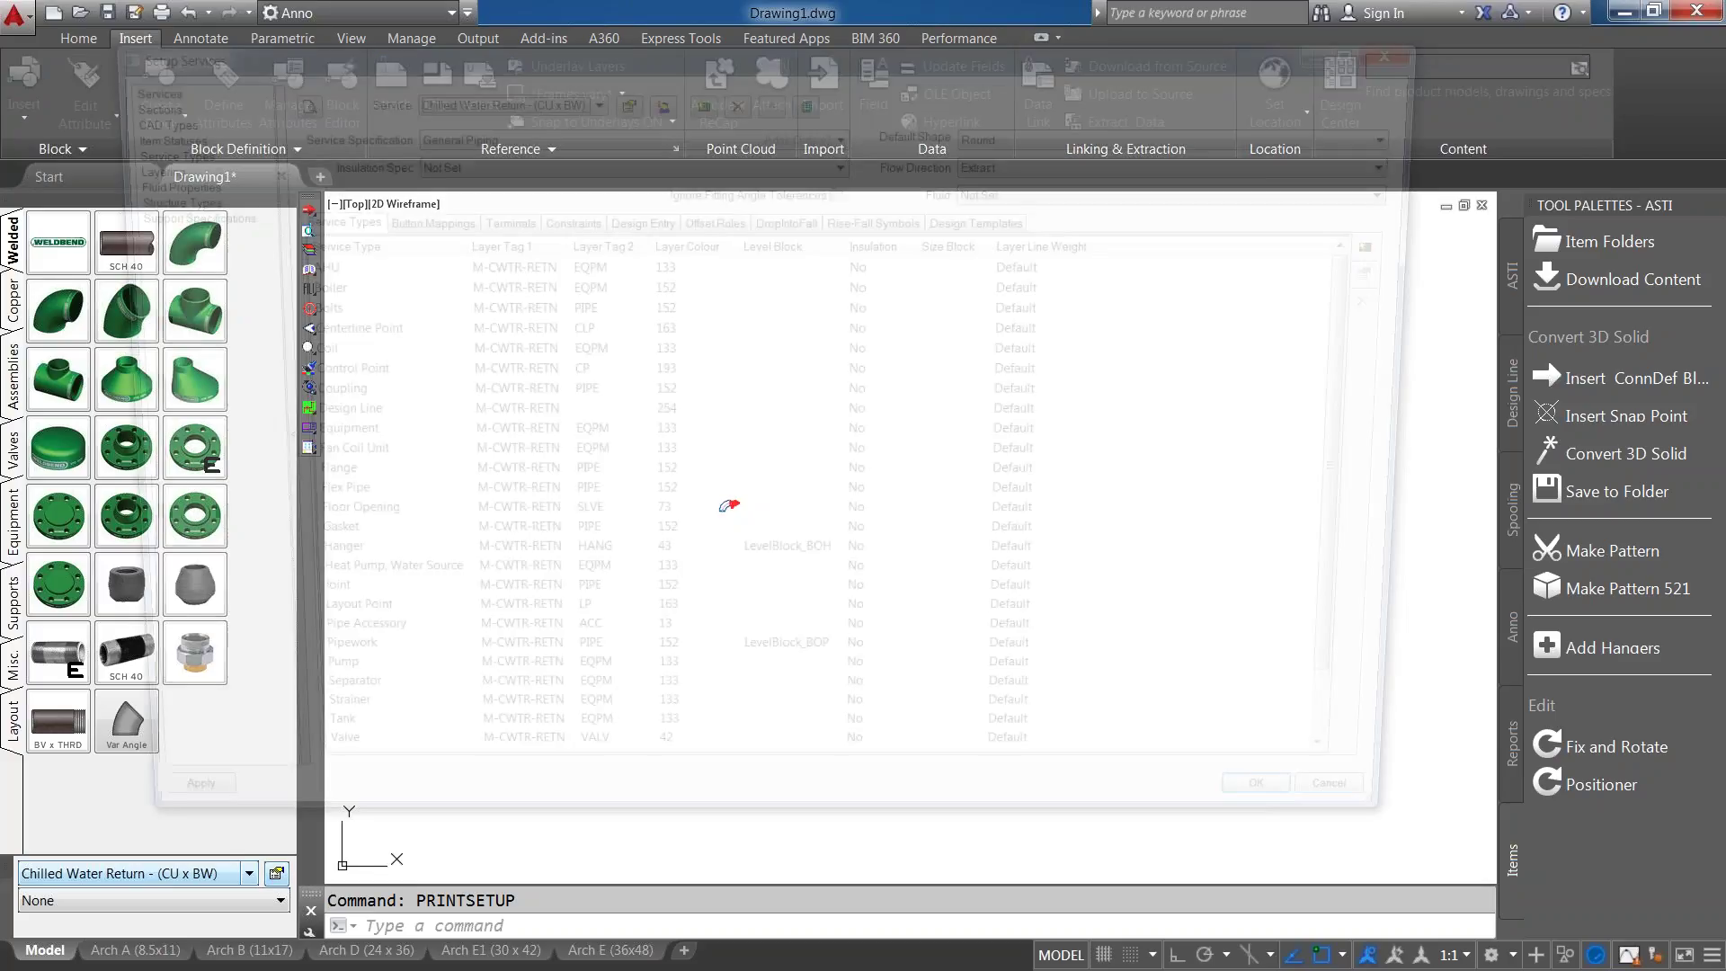
{"action": "left_click", "coordinate": [409, 217]}
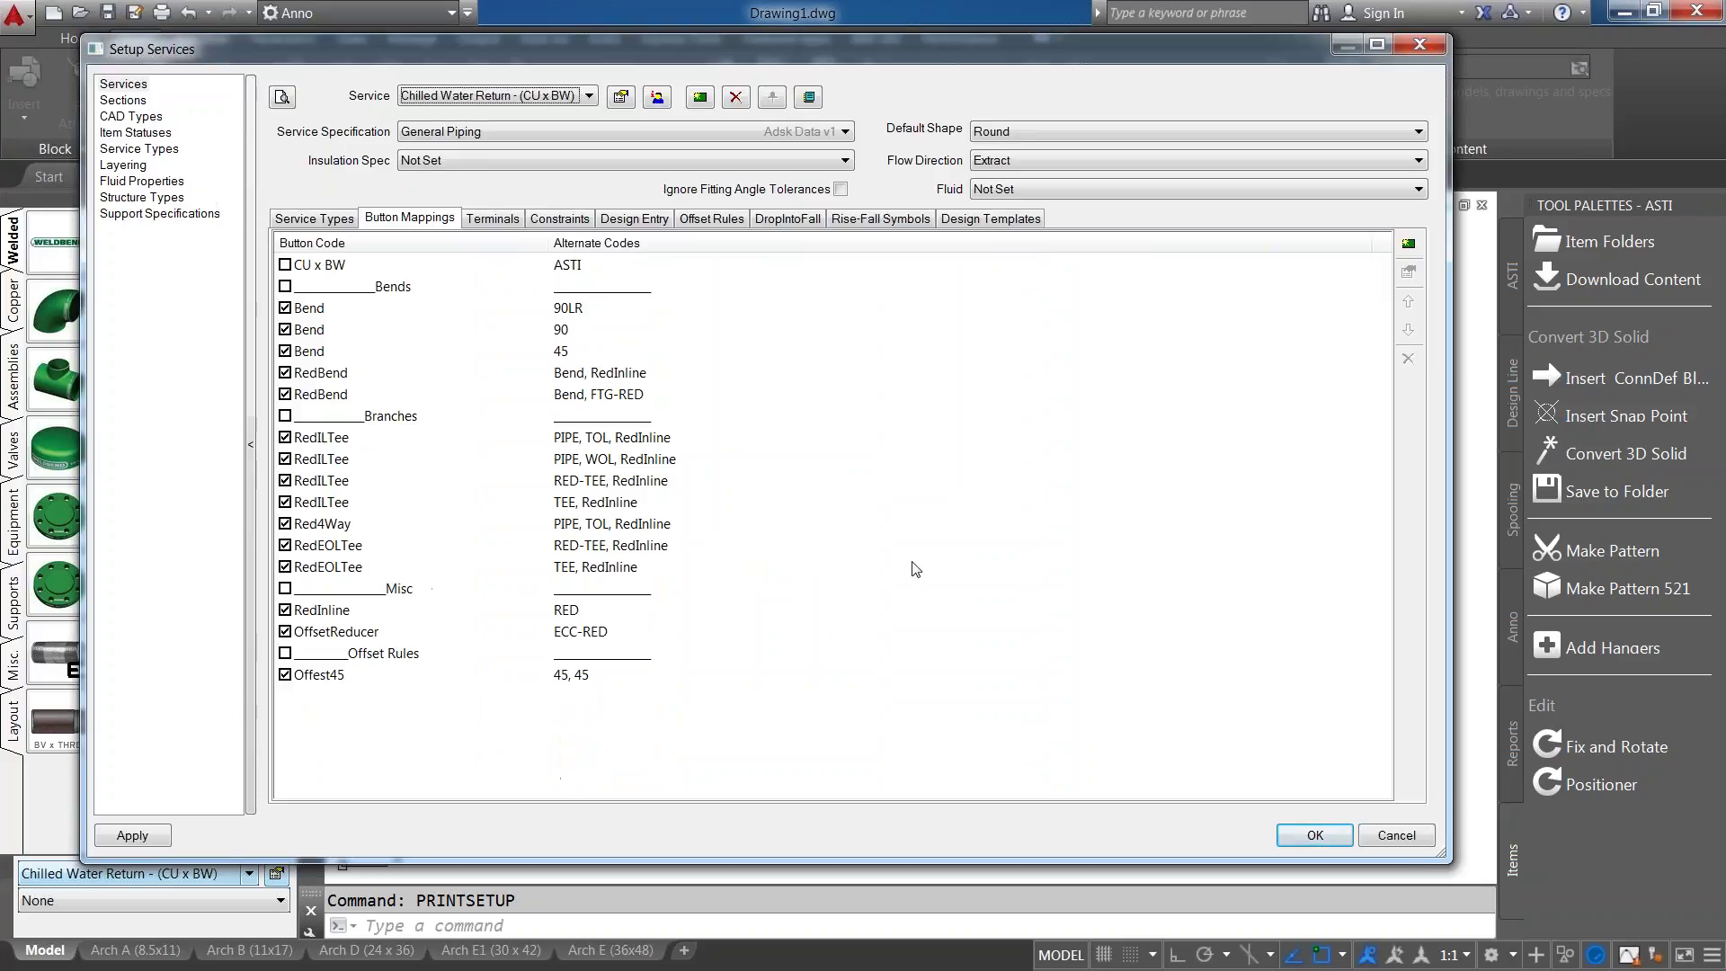
{"action": "left_click", "coordinate": [1372, 834]}
{"action": "left_click", "coordinate": [1397, 837]}
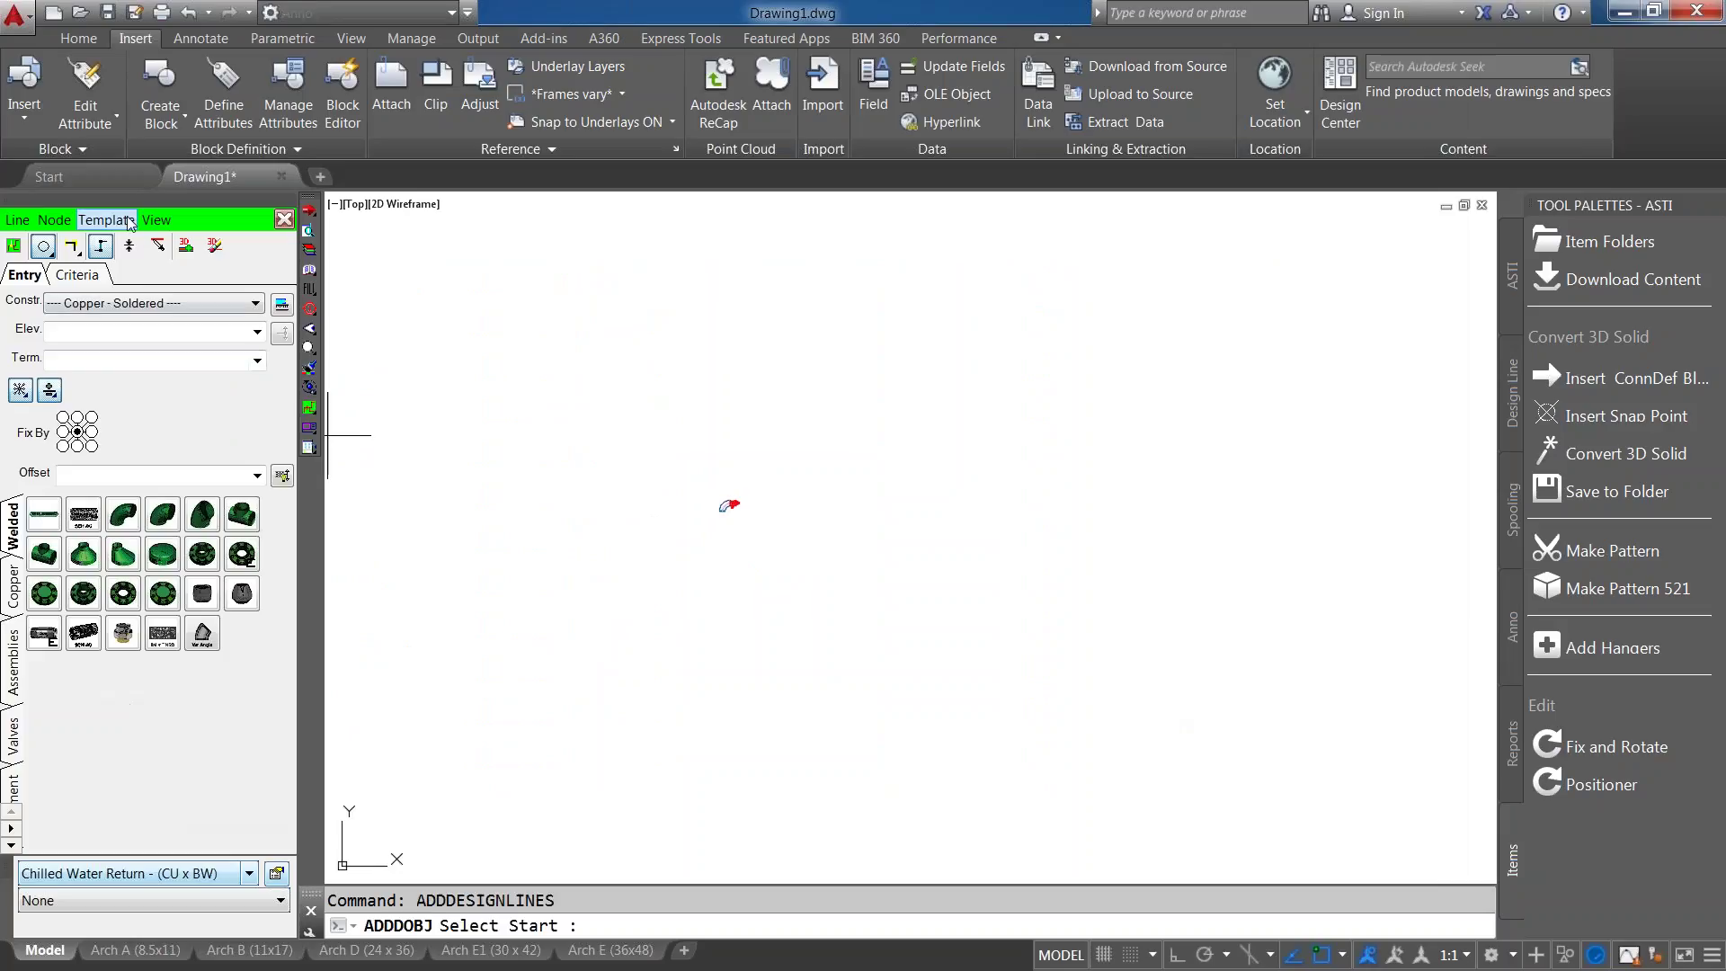
Check which design line templates are available to insert for the current service, without inserting one.
{"action": "left_click", "coordinate": [129, 222]}
{"action": "left_click", "coordinate": [103, 240]}
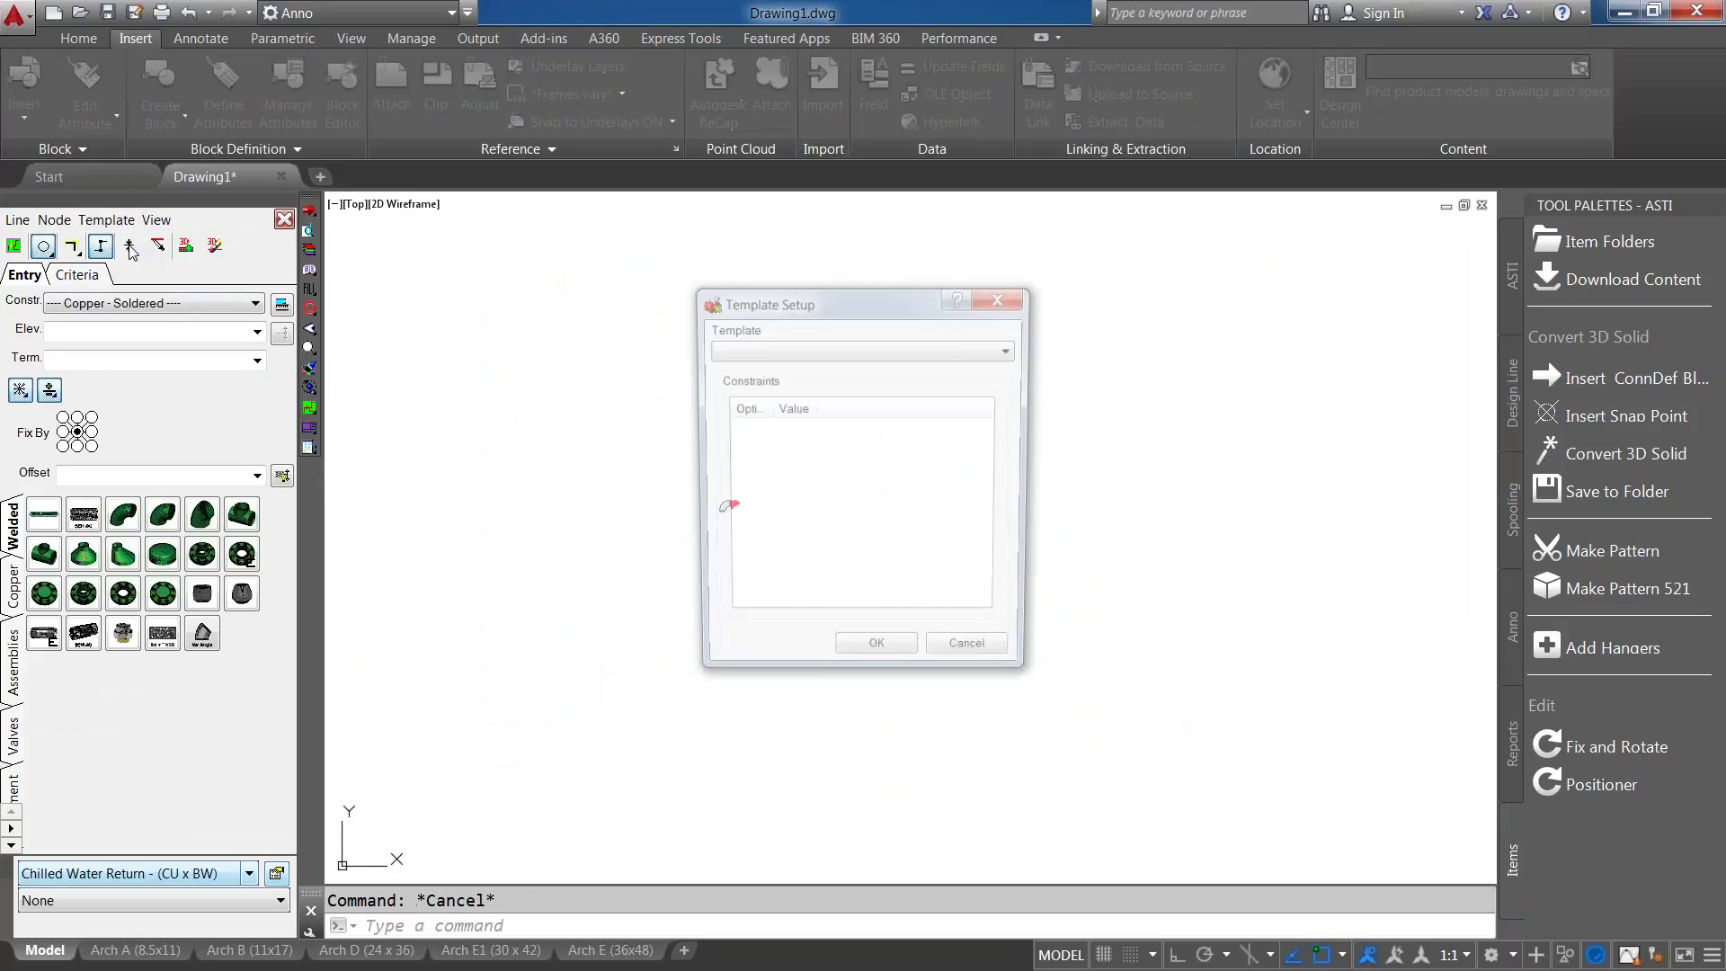
{"action": "left_click", "coordinate": [1001, 358]}
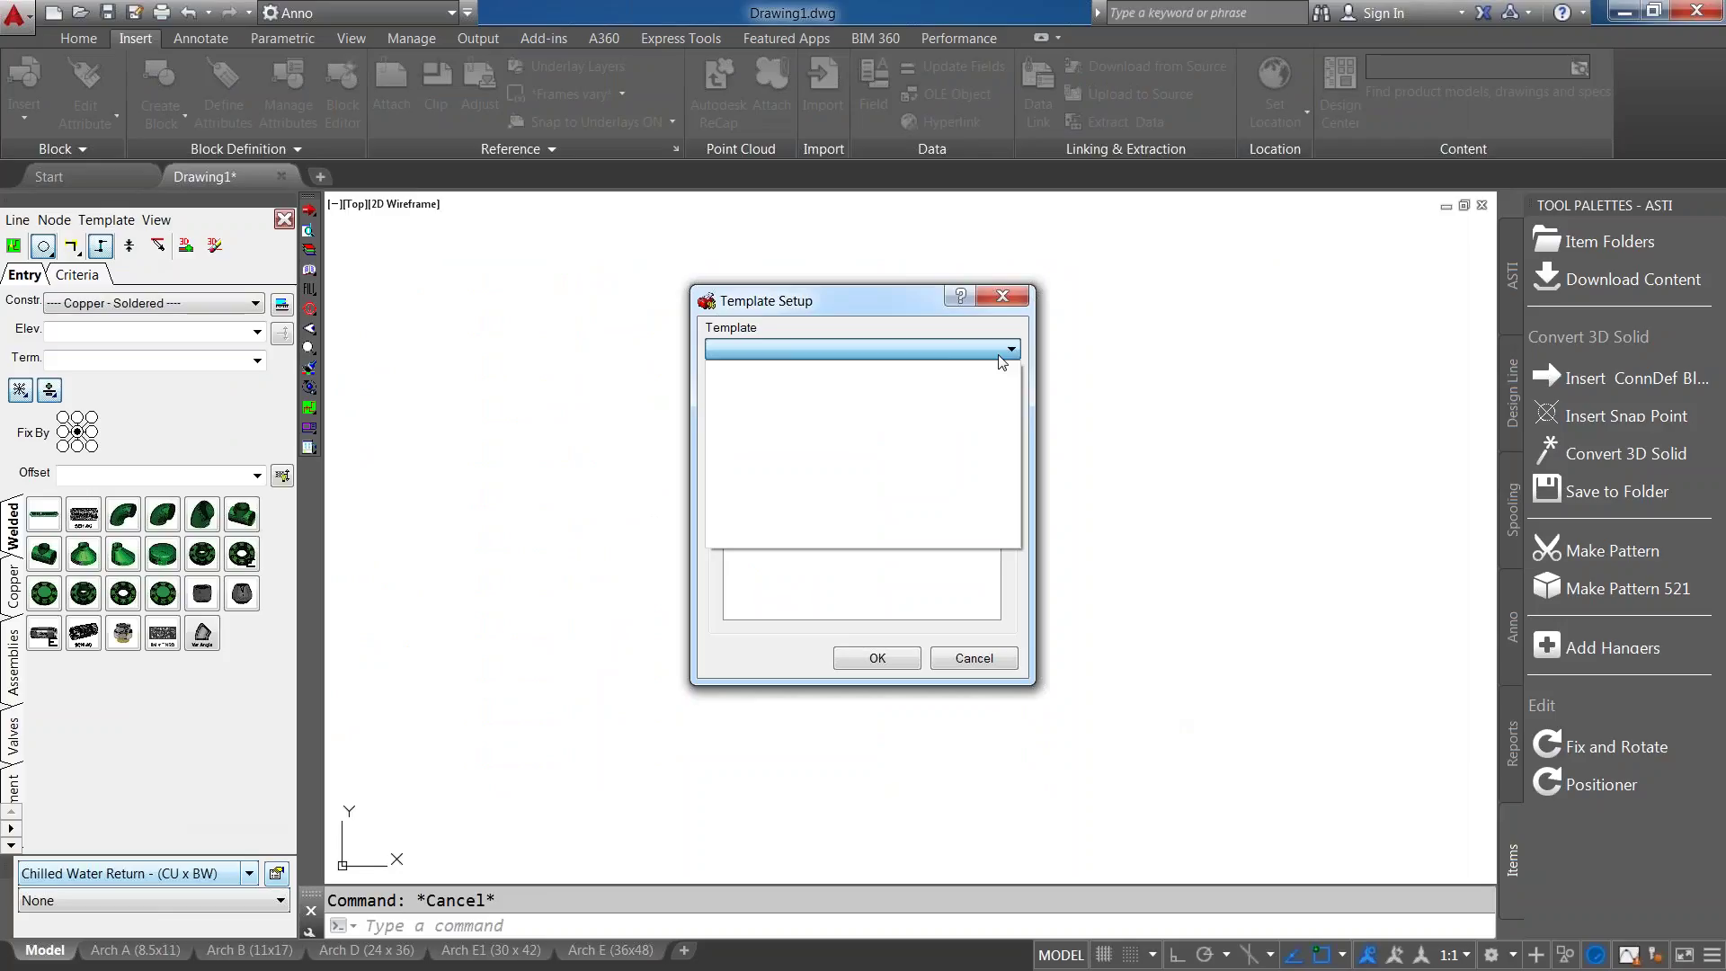
{"action": "left_click", "coordinate": [979, 662]}
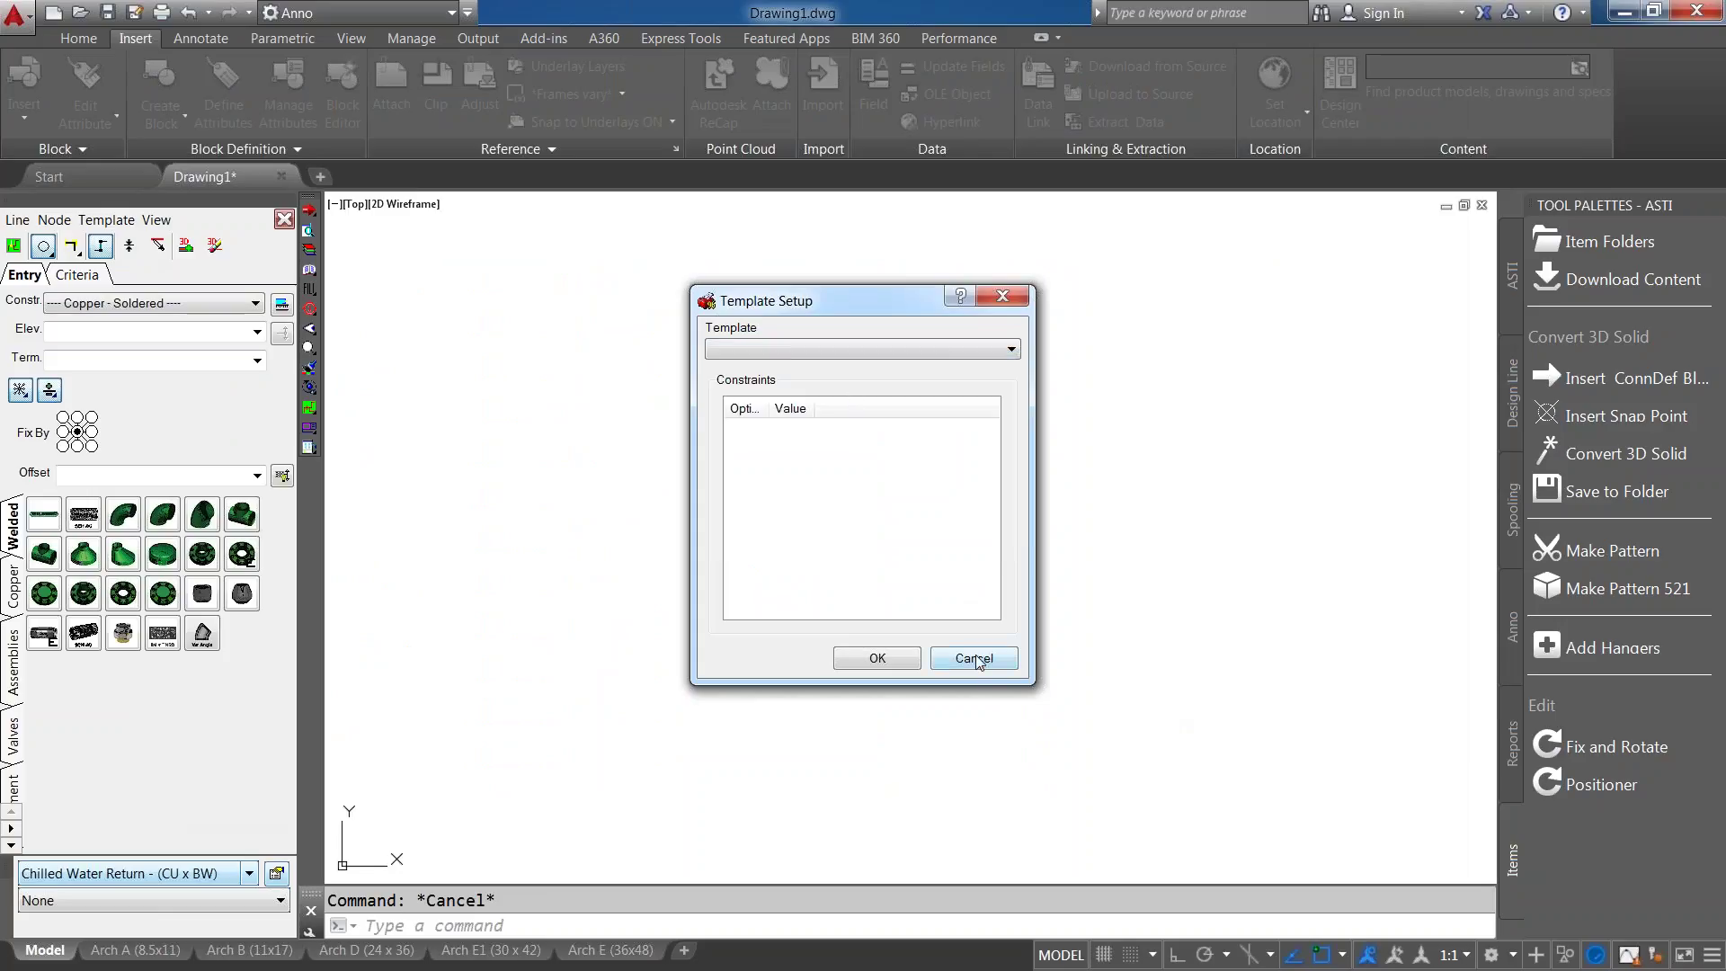
{"action": "left_click", "coordinate": [975, 657]}
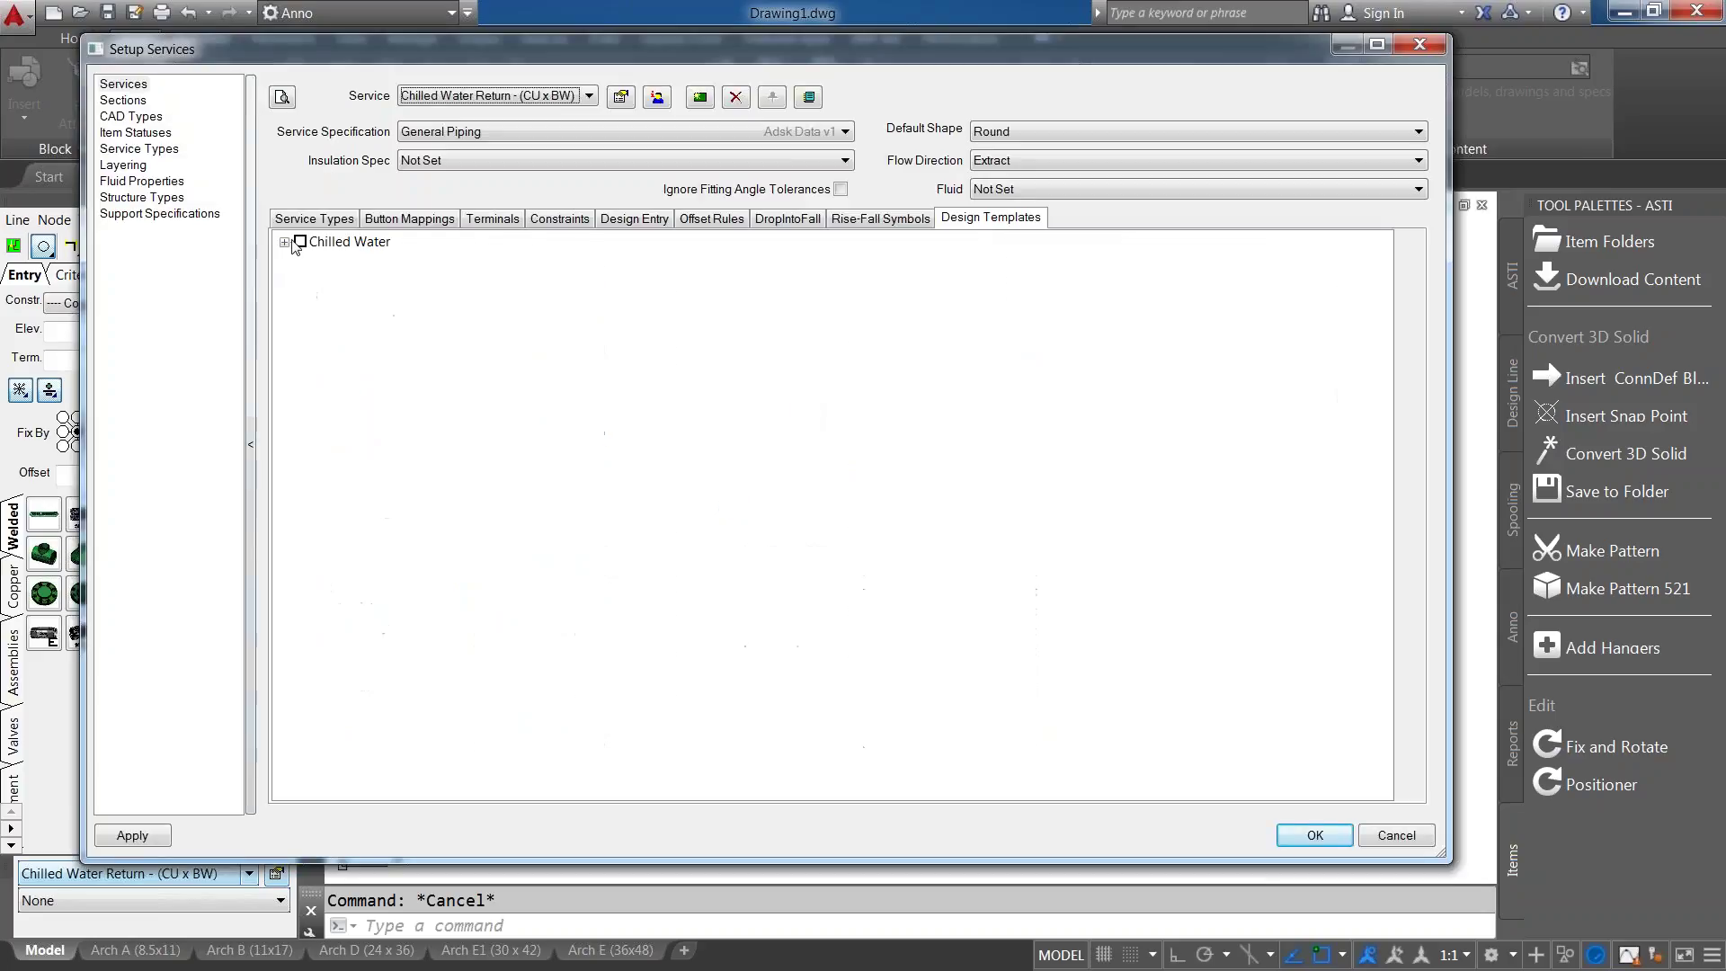
Enable the Chilled Water design template group for the Chilled Water Return - (CU x BW) service.
{"action": "left_click", "coordinate": [300, 242]}
{"action": "left_click", "coordinate": [284, 242]}
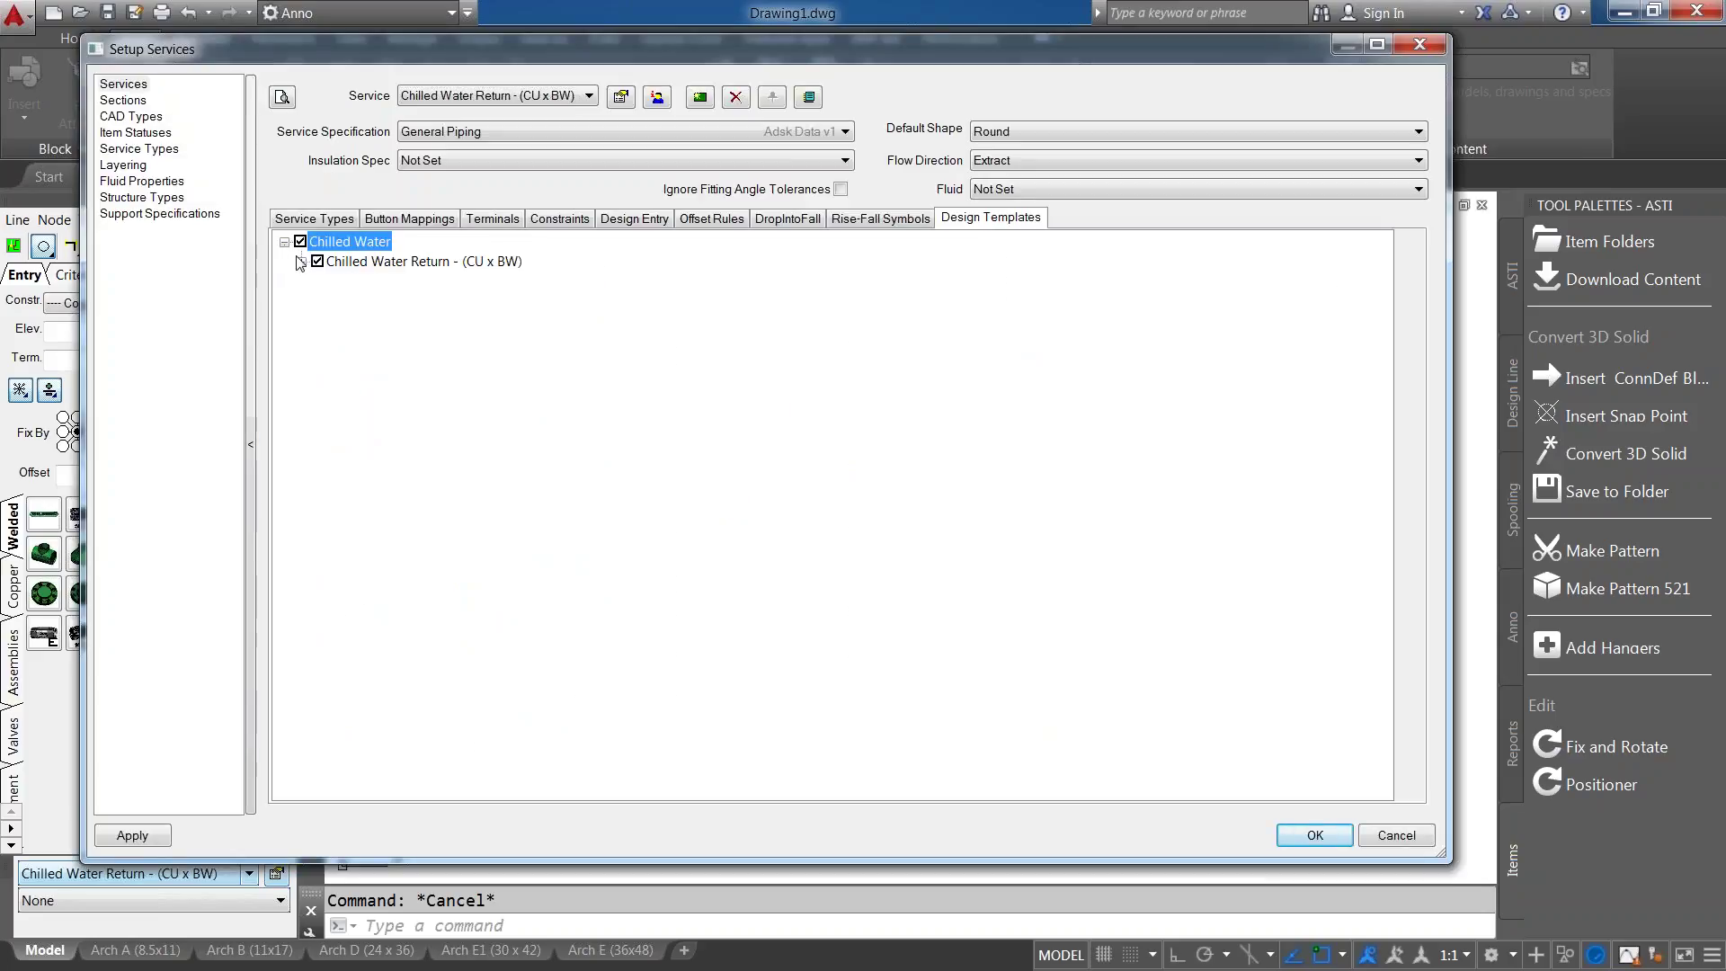
{"action": "left_click", "coordinate": [1348, 845]}
Examine the VAV Hookup design line template and its constraints, and leave without inserting it.
{"action": "left_click", "coordinate": [107, 219]}
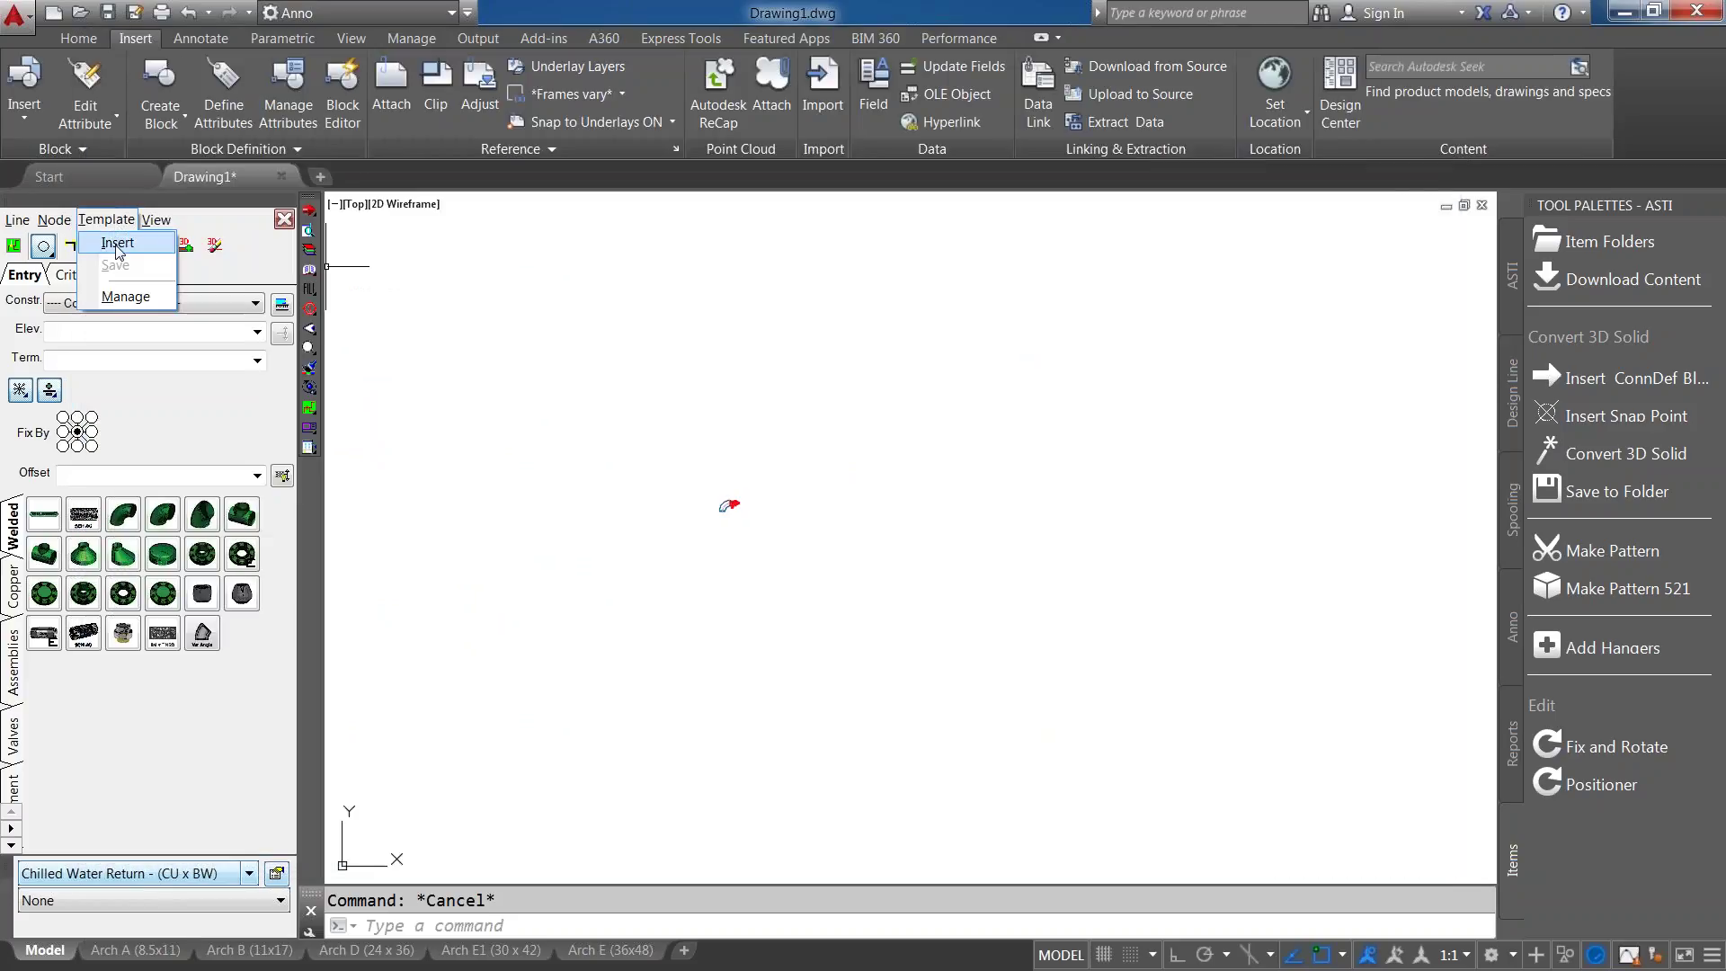
{"action": "left_click", "coordinate": [116, 247]}
{"action": "left_click", "coordinate": [942, 349]}
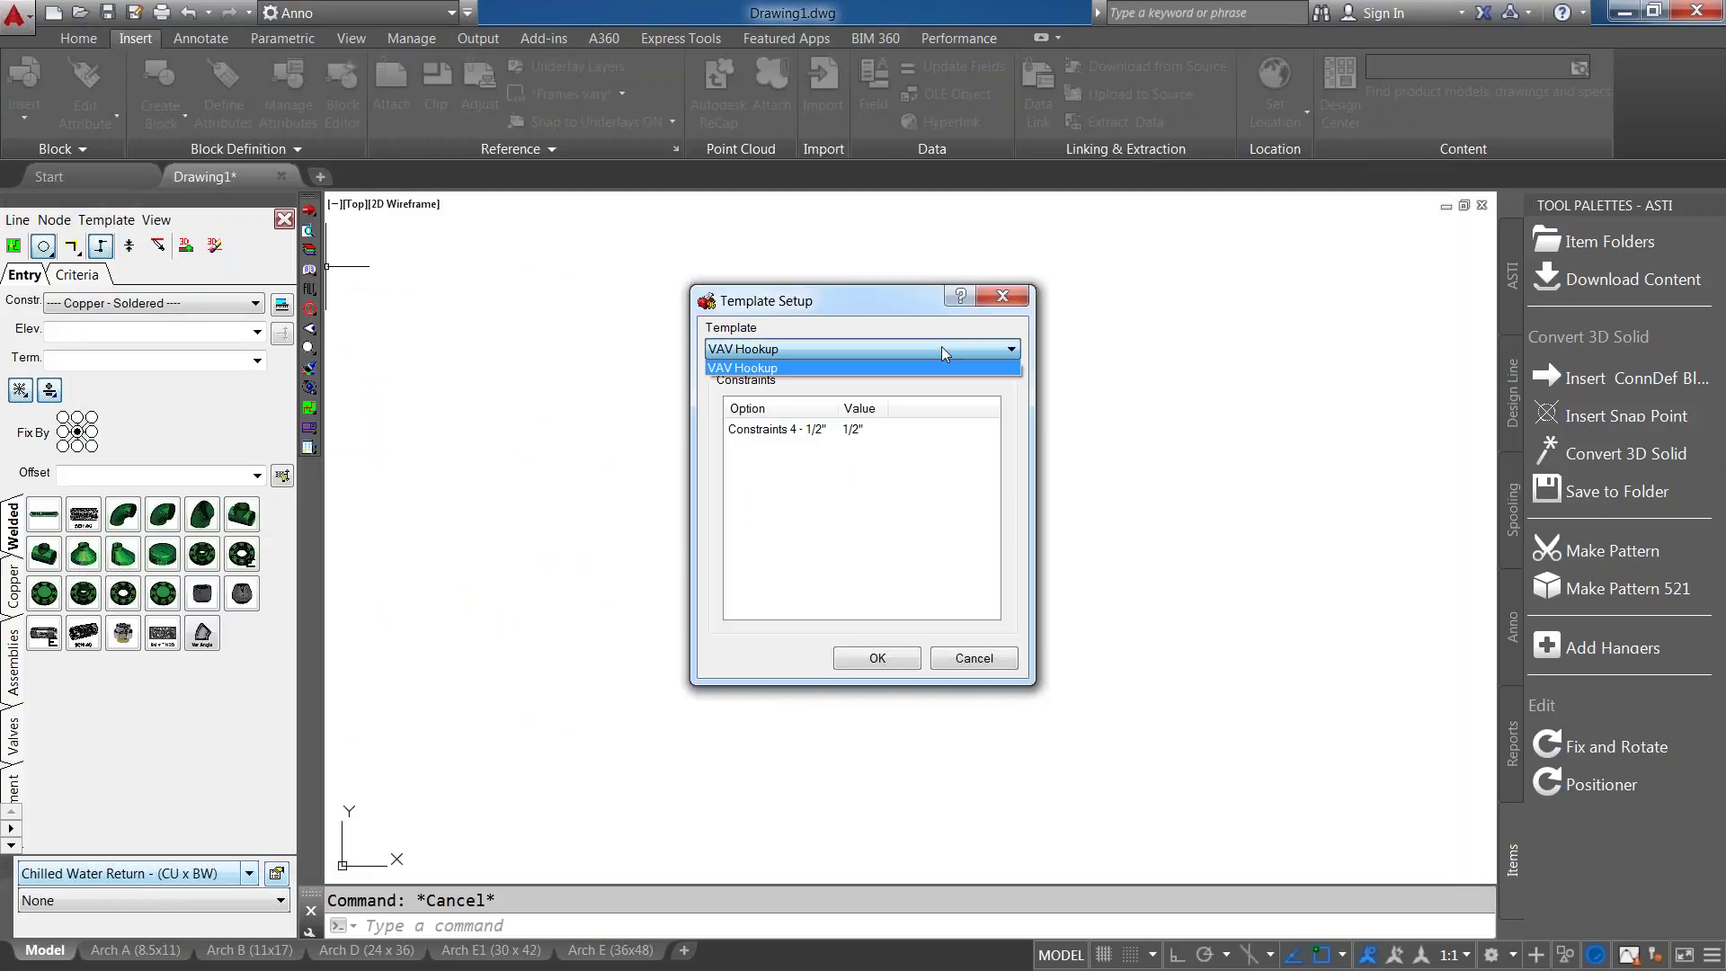
{"action": "left_click", "coordinate": [942, 348]}
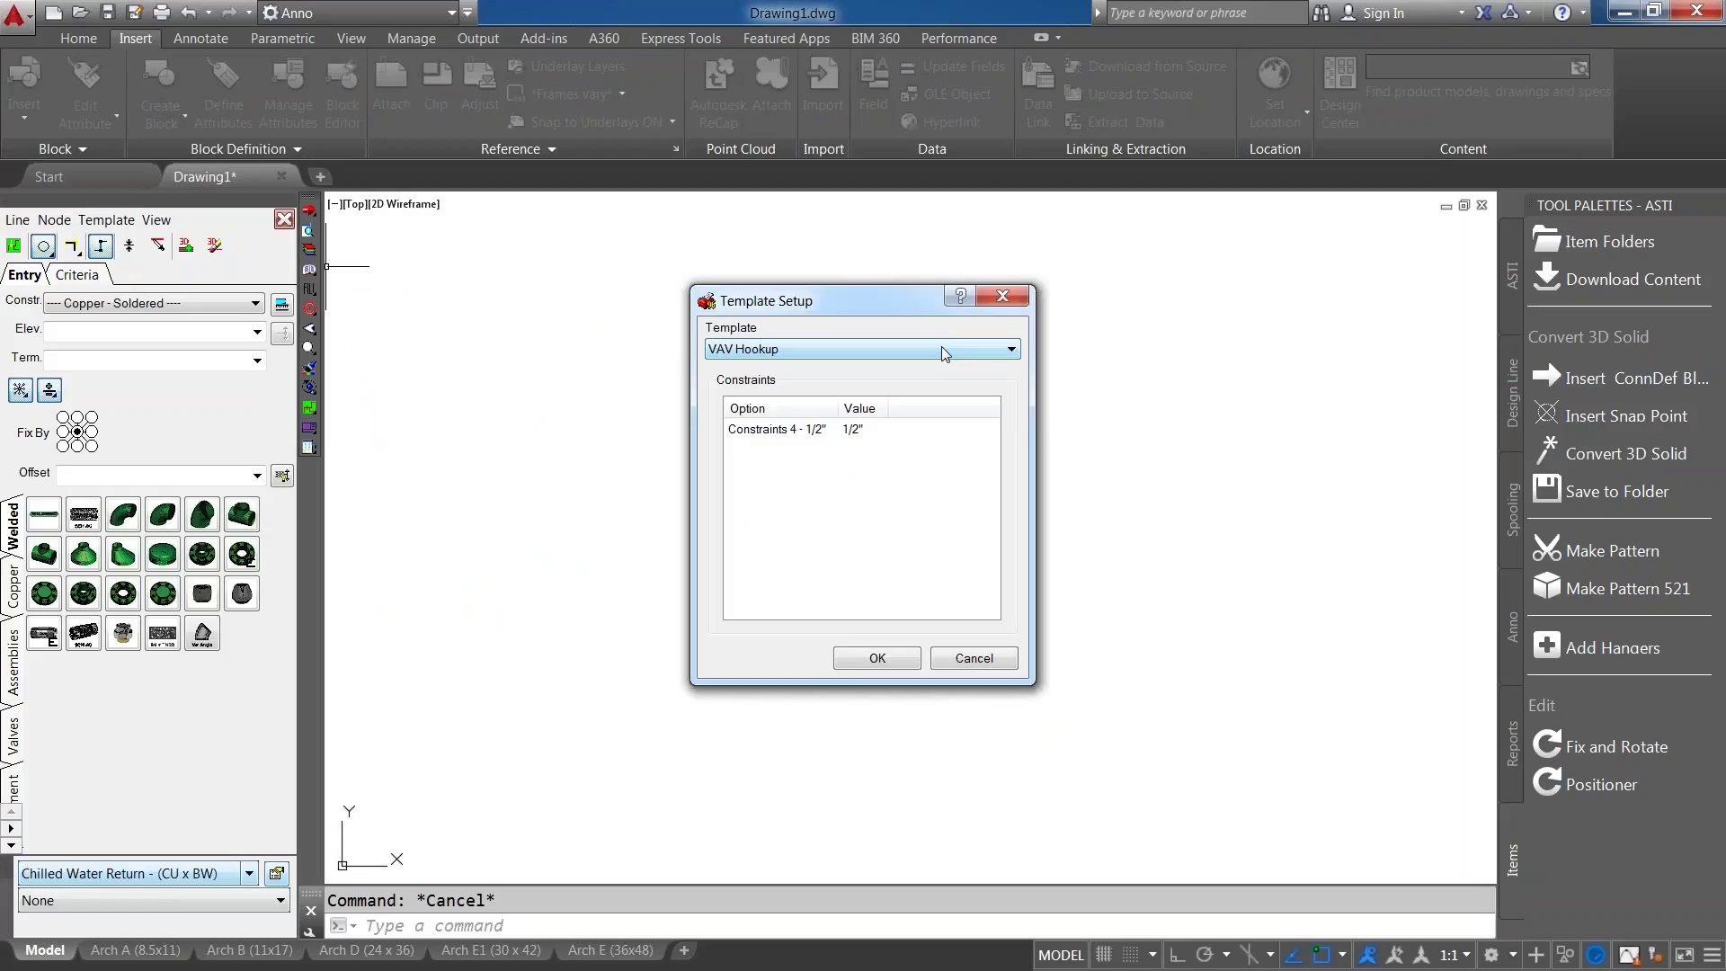
{"action": "left_click", "coordinate": [973, 657]}
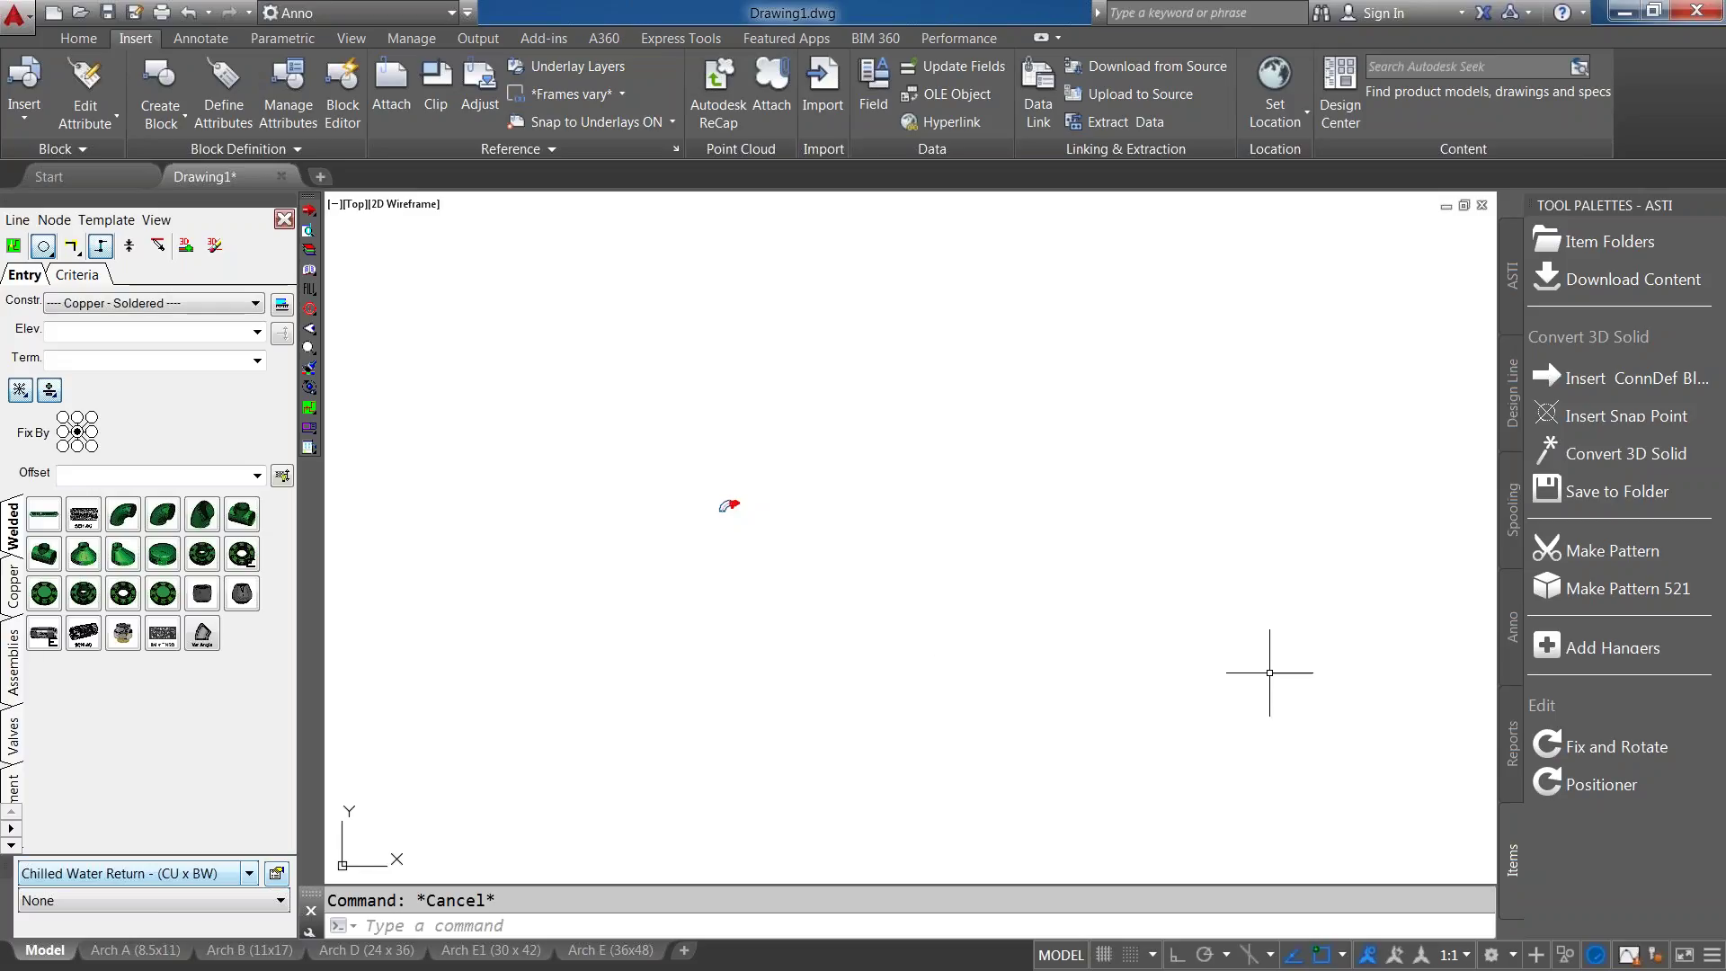
Switch to the file explorer and locate MISPRINT.PMD in the Working Local Settings - Duct folder.
{"action": "left_click", "coordinate": [1600, 784]}
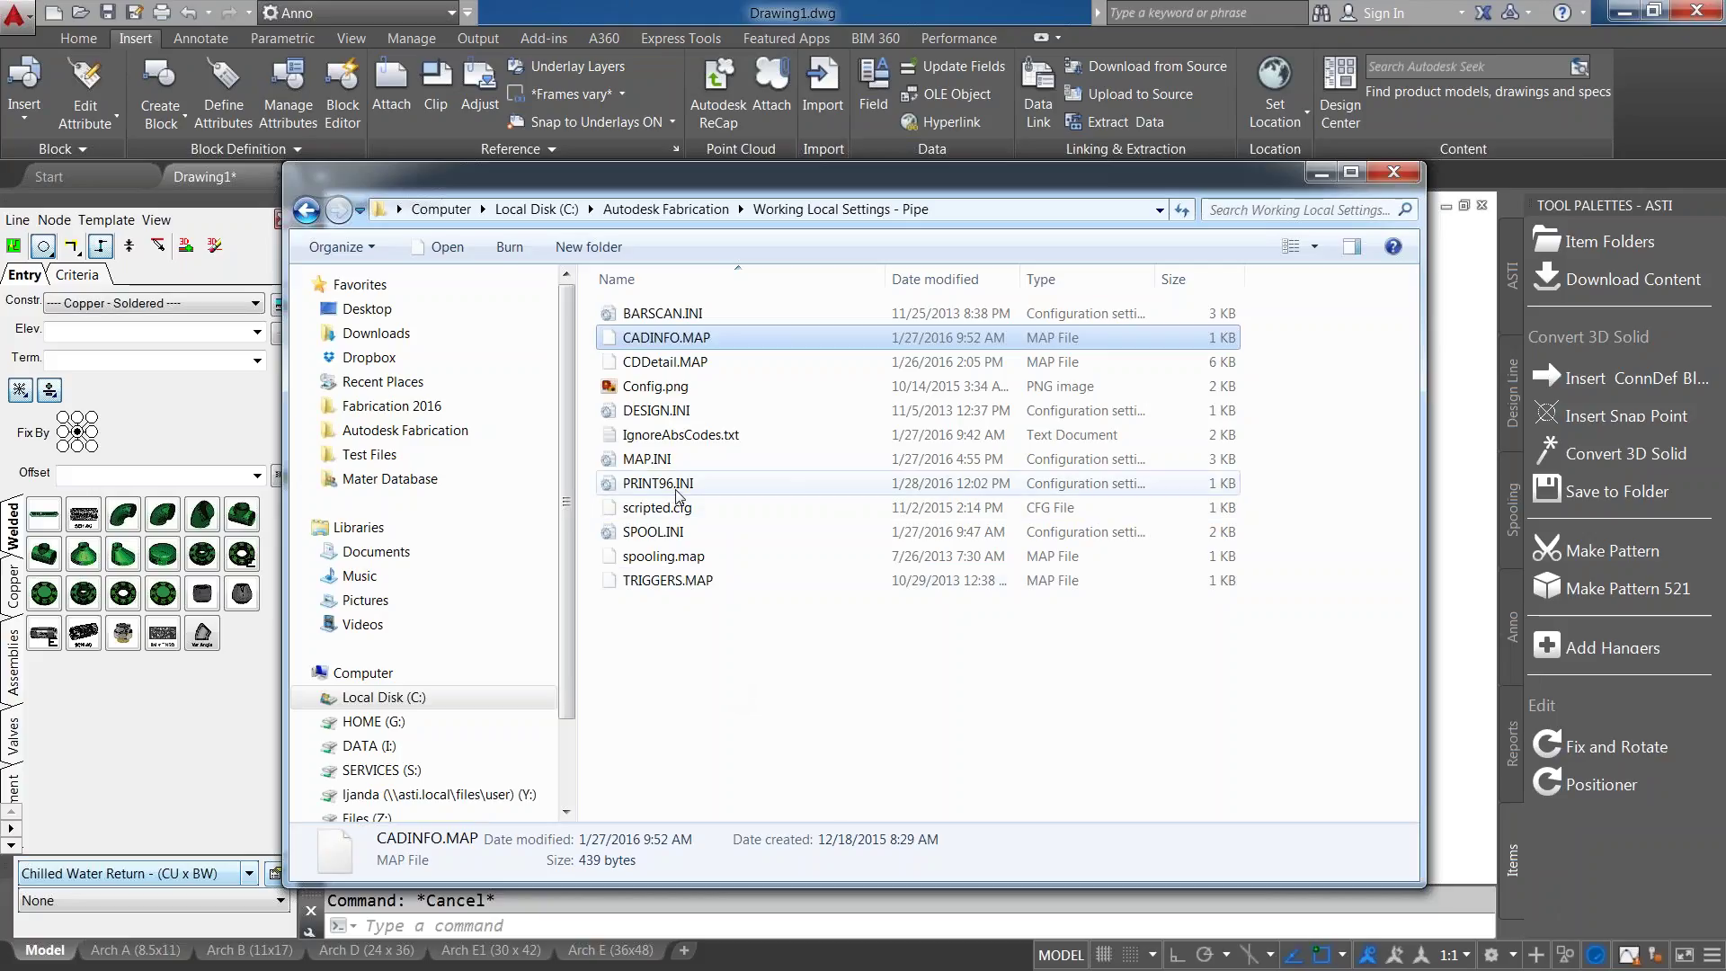
{"action": "left_click", "coordinate": [319, 212]}
{"action": "double_click", "coordinate": [654, 387]}
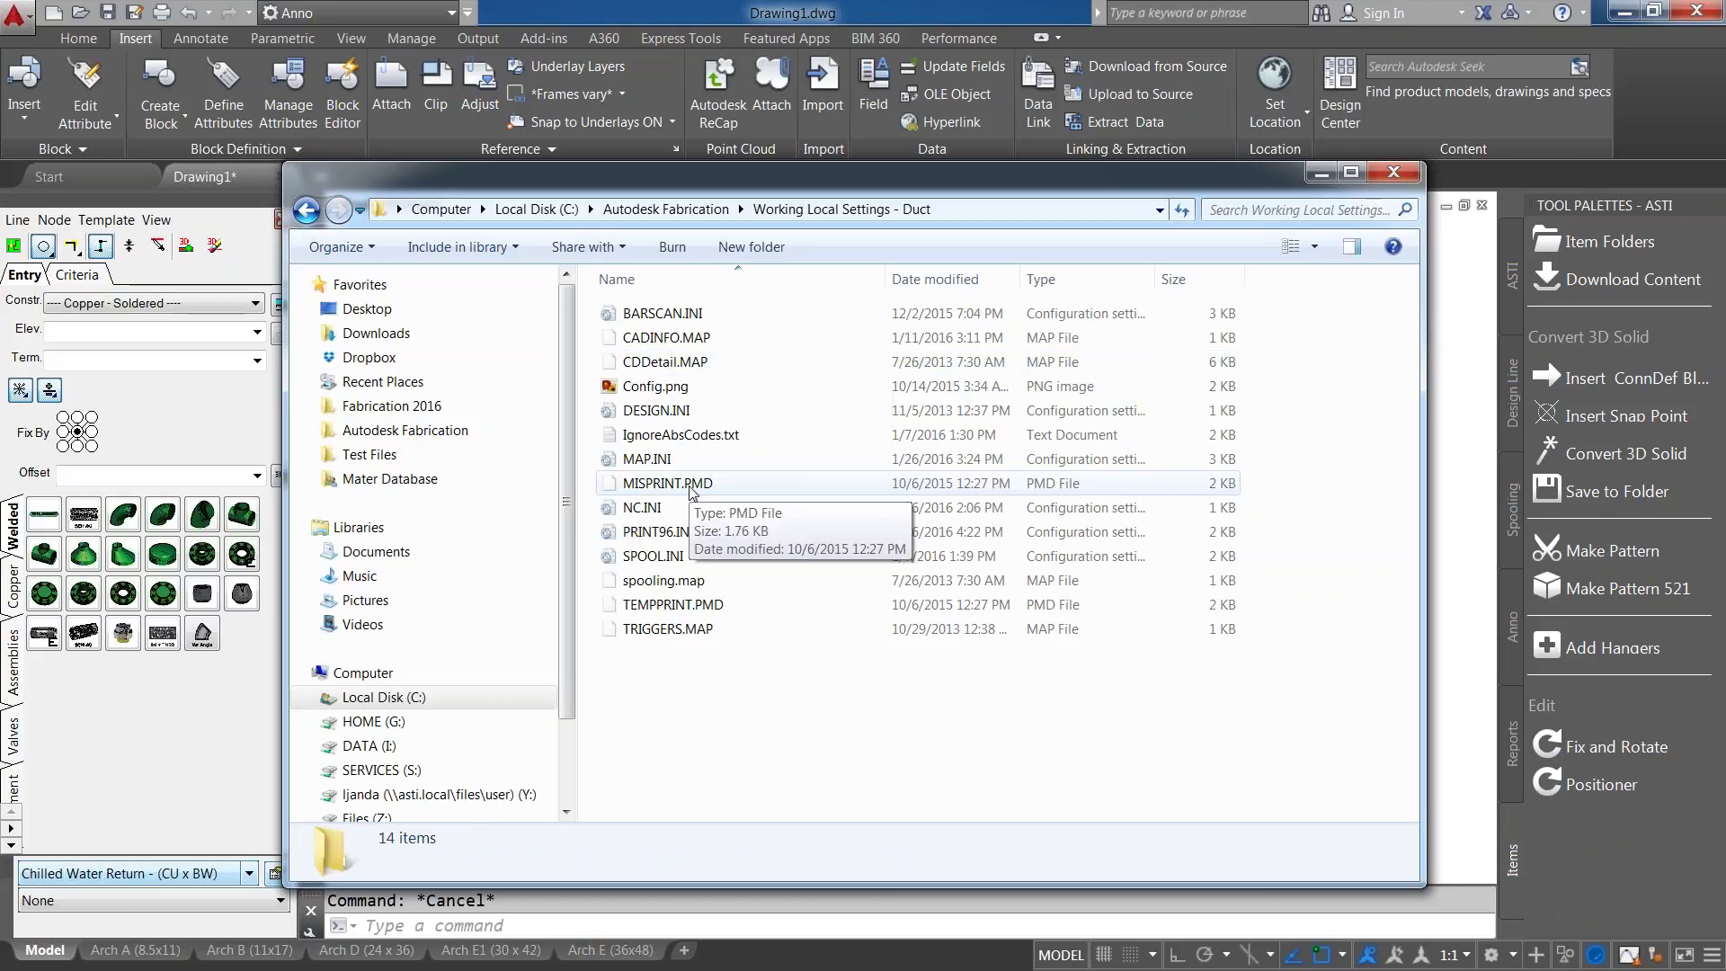
{"action": "left_click", "coordinate": [692, 485]}
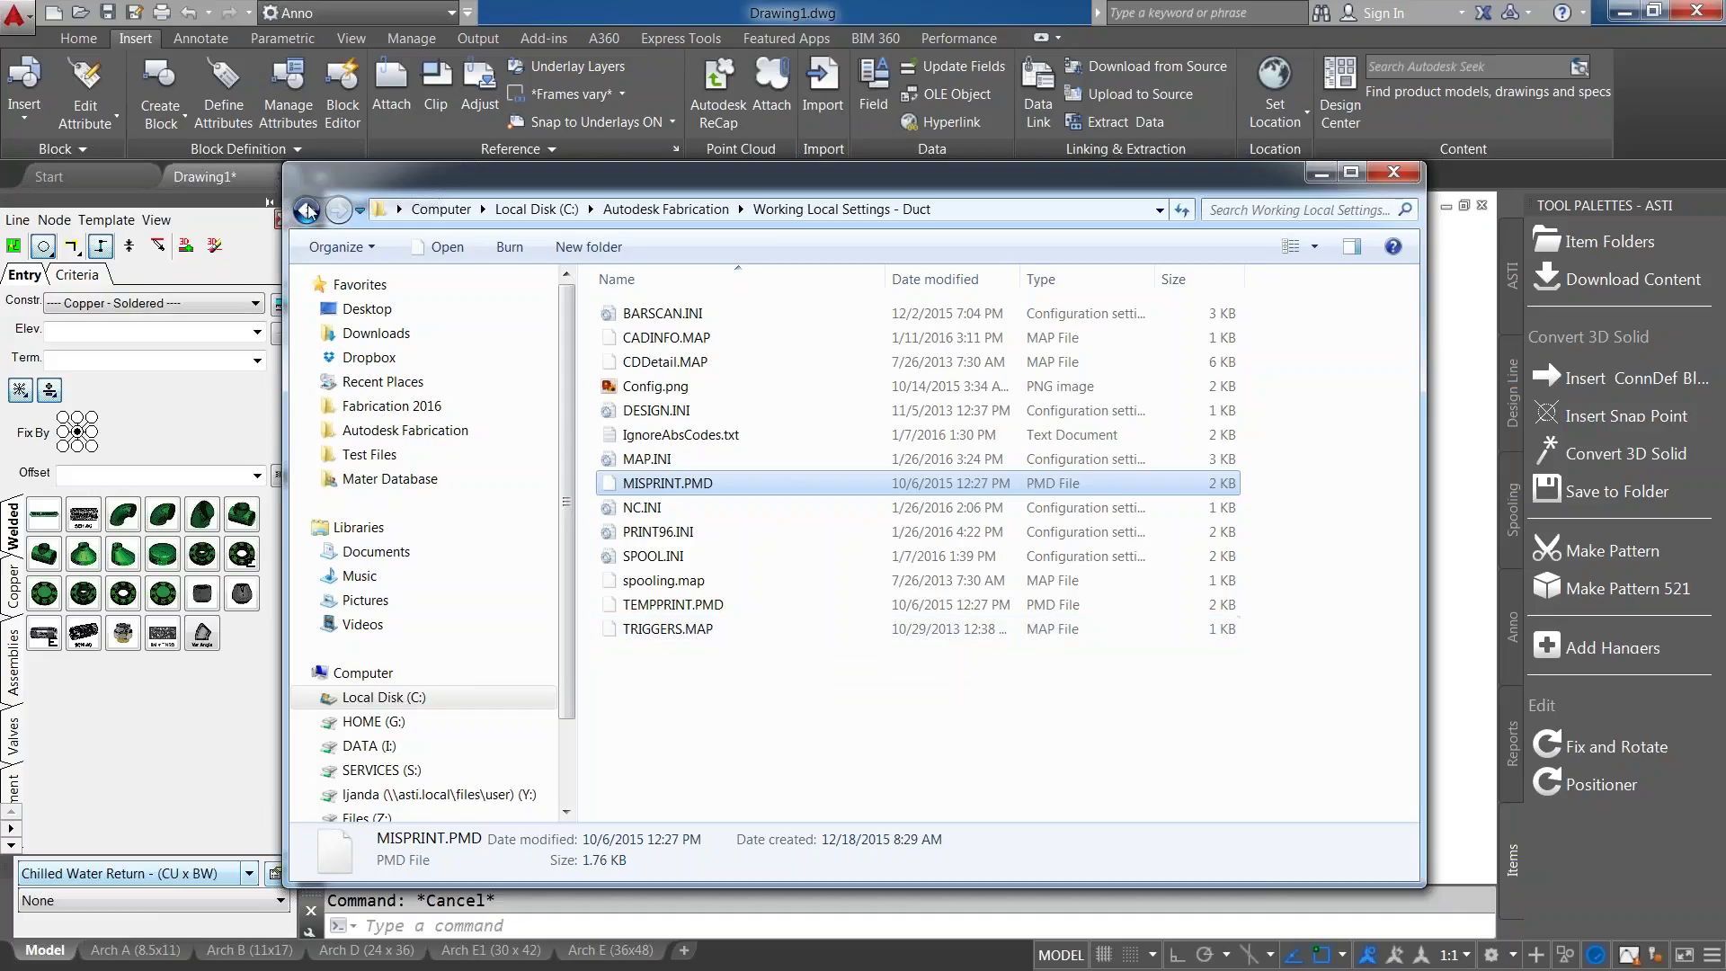
View the contents of the Working Database folder and return to the Autodesk Fabrication folder.
{"action": "left_click", "coordinate": [307, 210]}
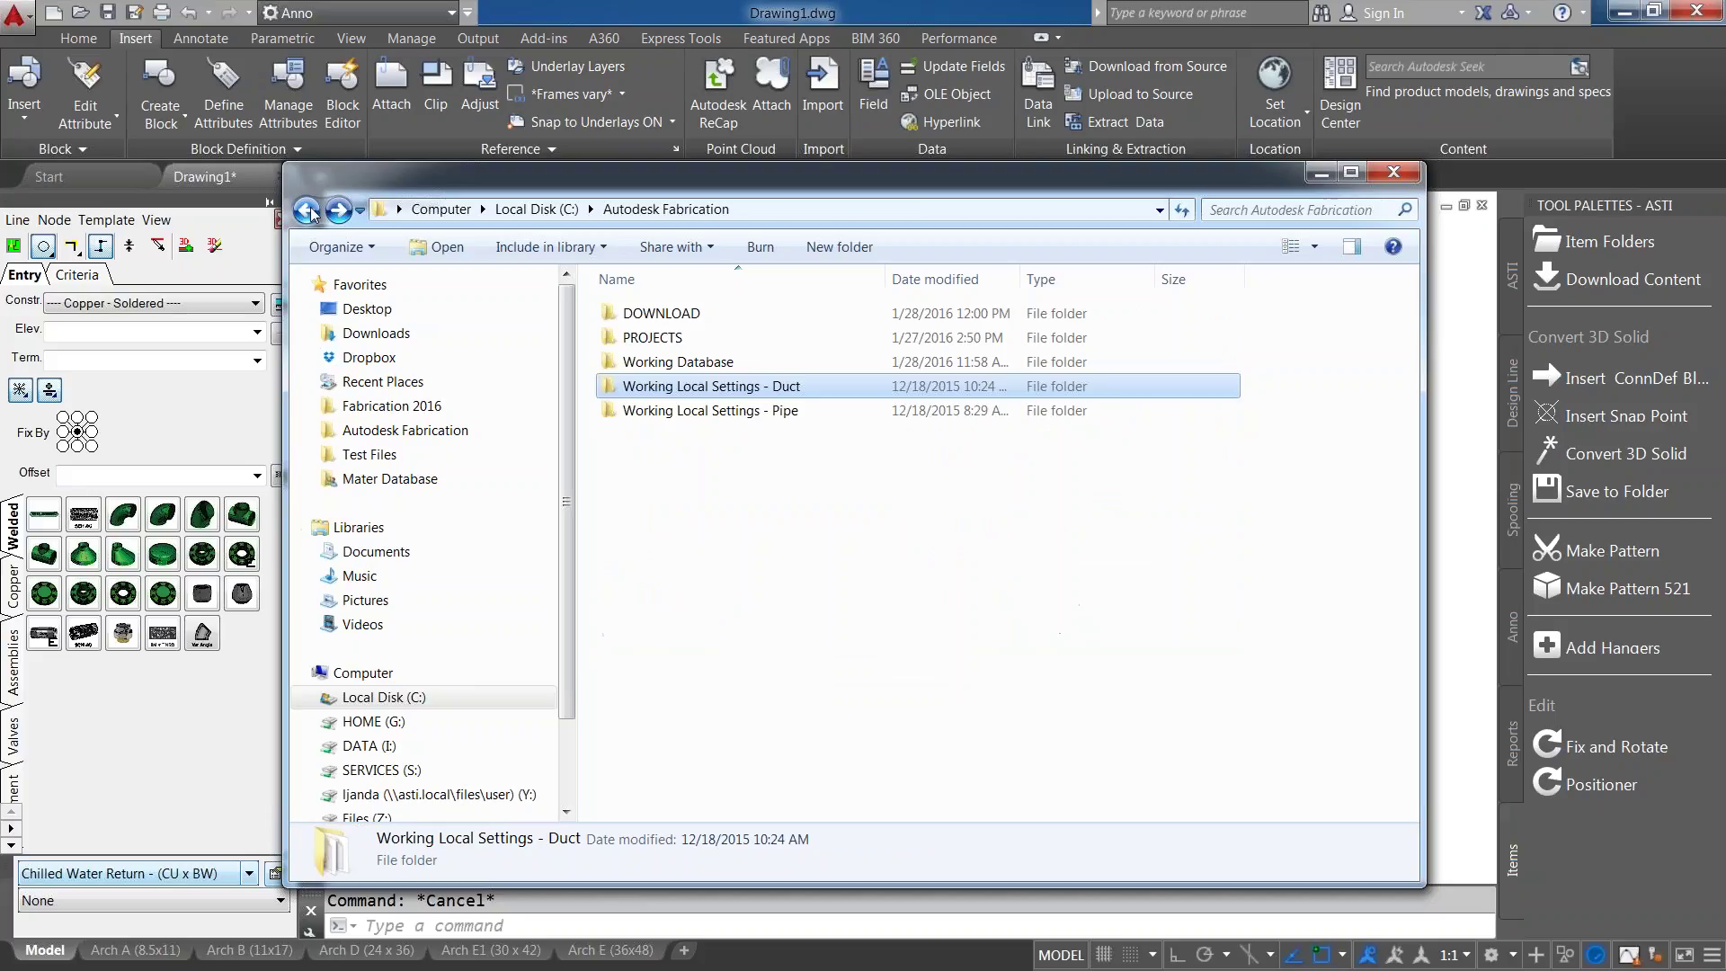
{"action": "left_click", "coordinate": [684, 369]}
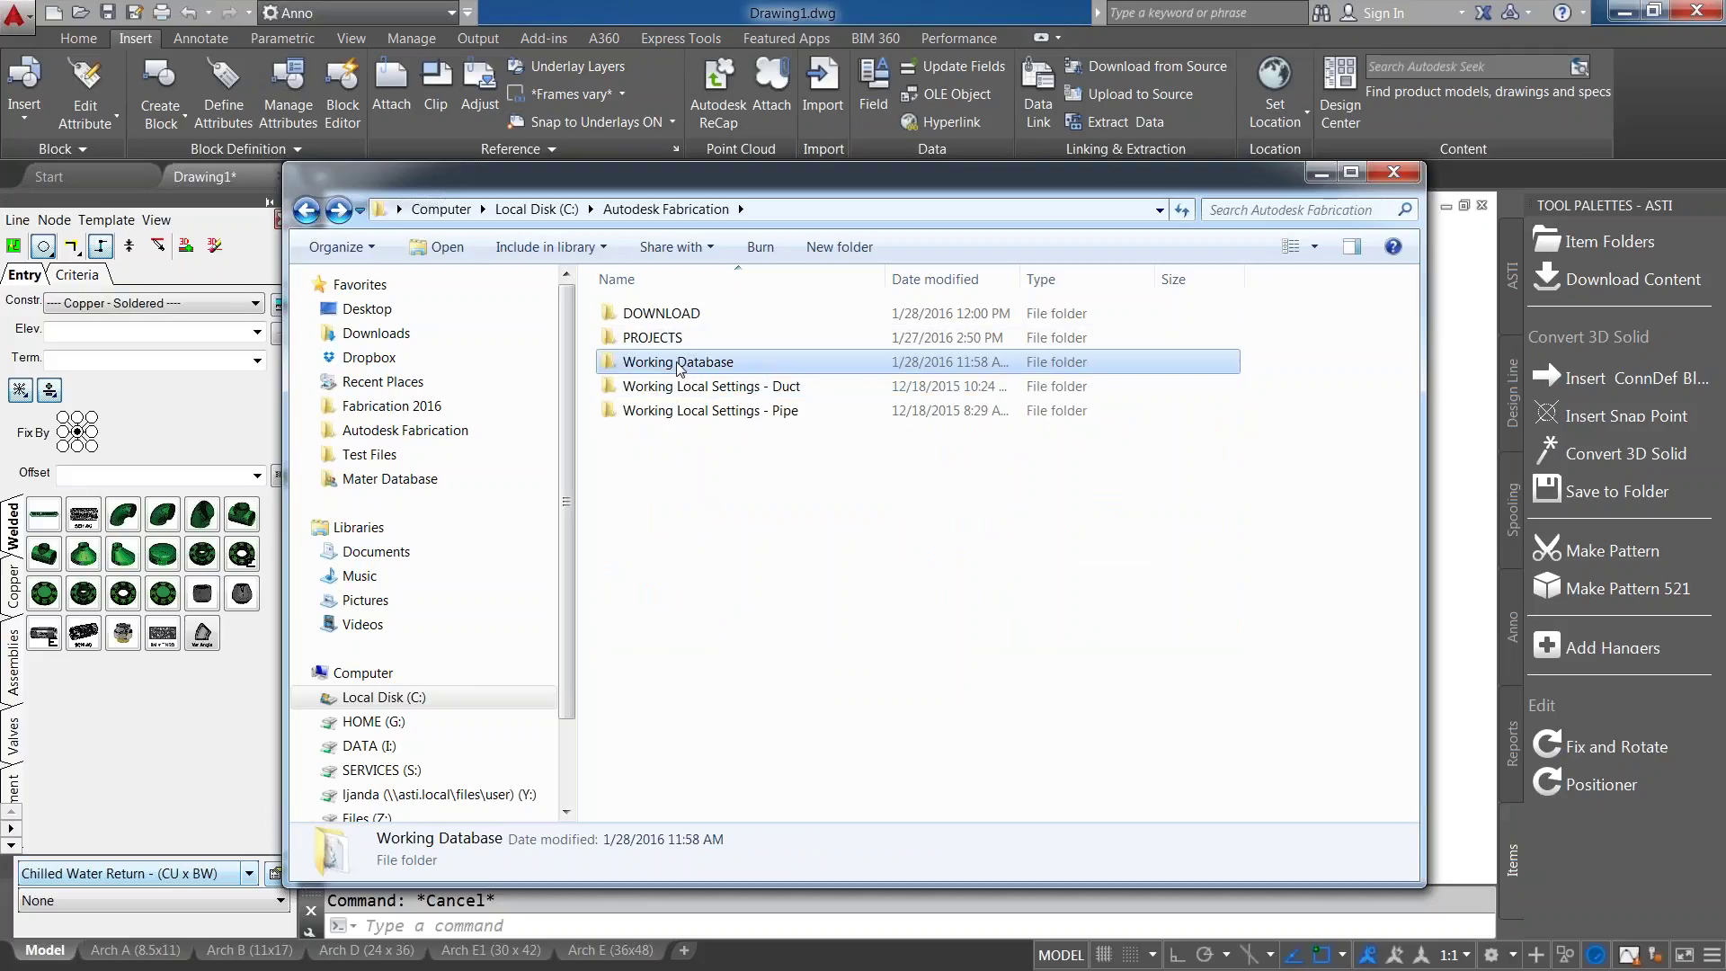
{"action": "double_click", "coordinate": [669, 366]}
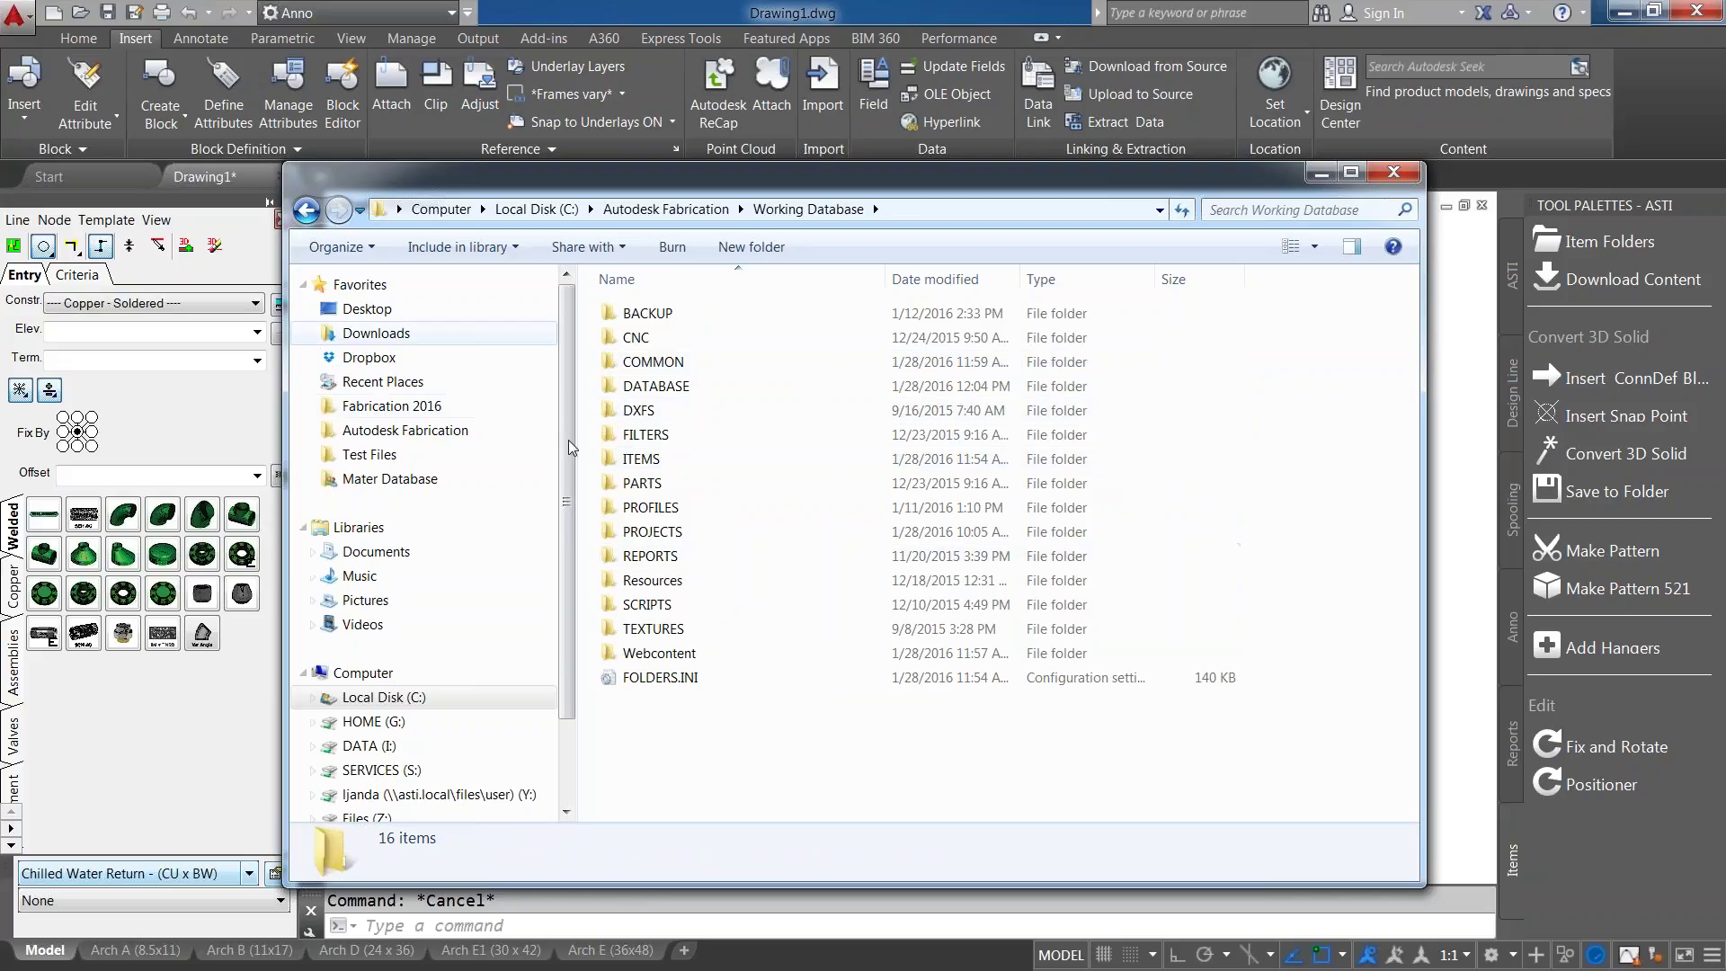
{"action": "key", "text": "alt+Left"}
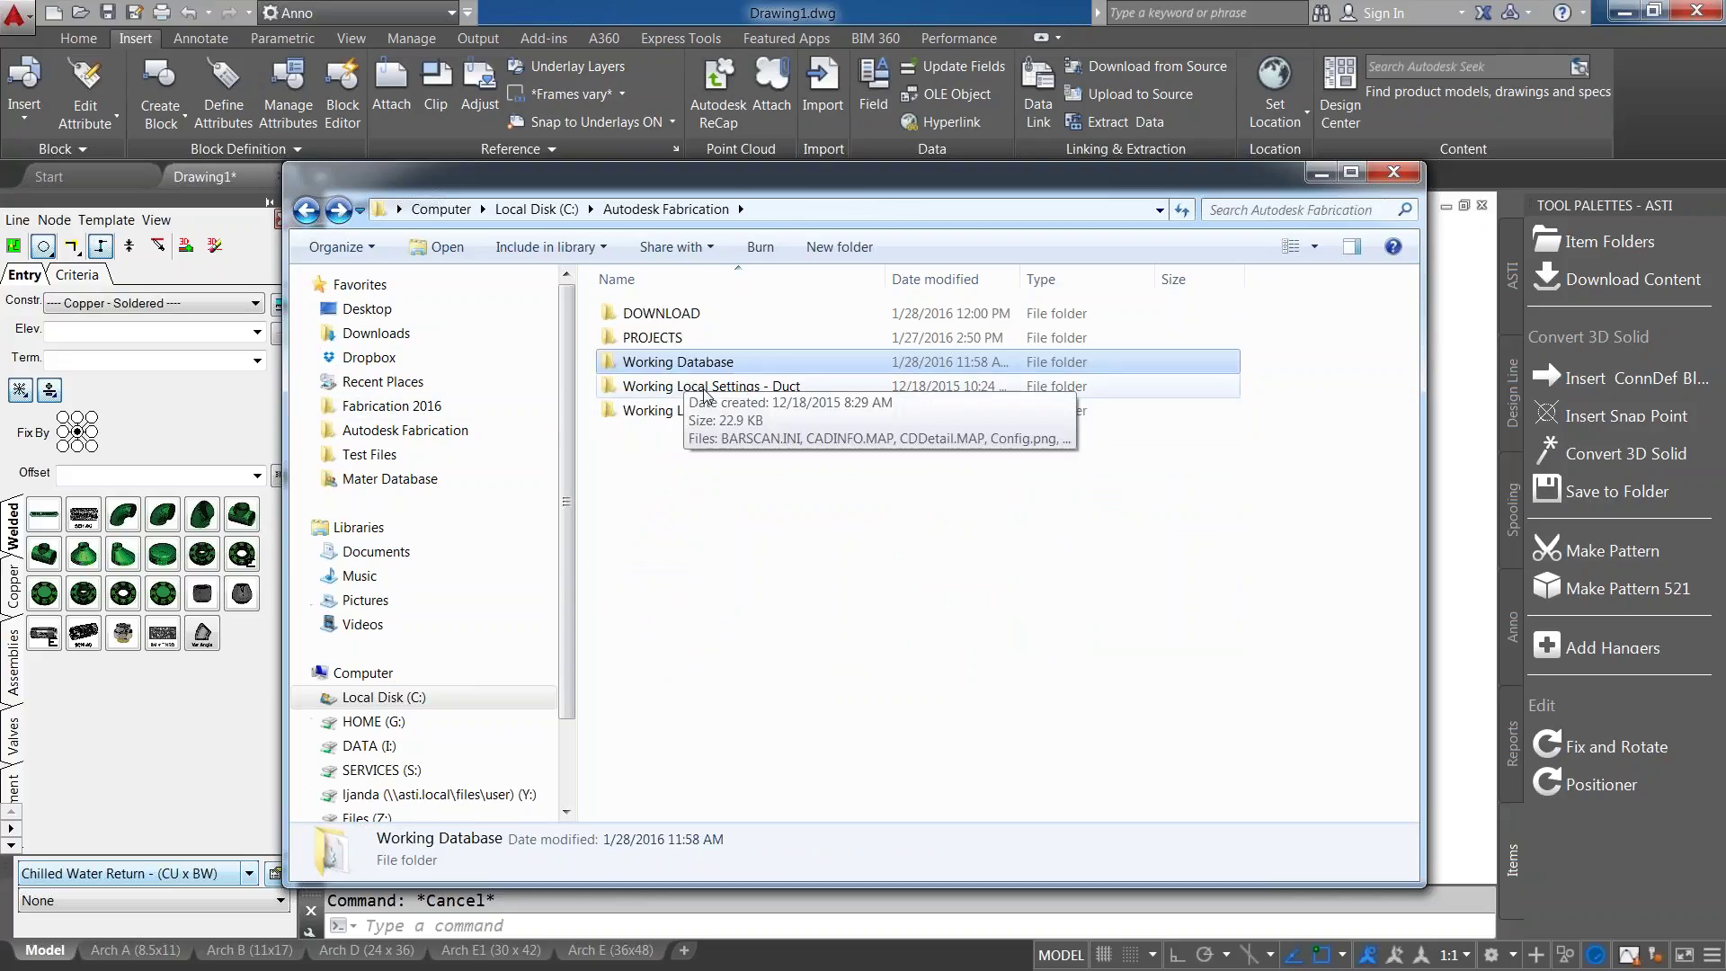
Locate SPOOL.INI and MISPRINT.PMD among the files of the Working Local Settings - Duct folder.
{"action": "left_click", "coordinate": [705, 388]}
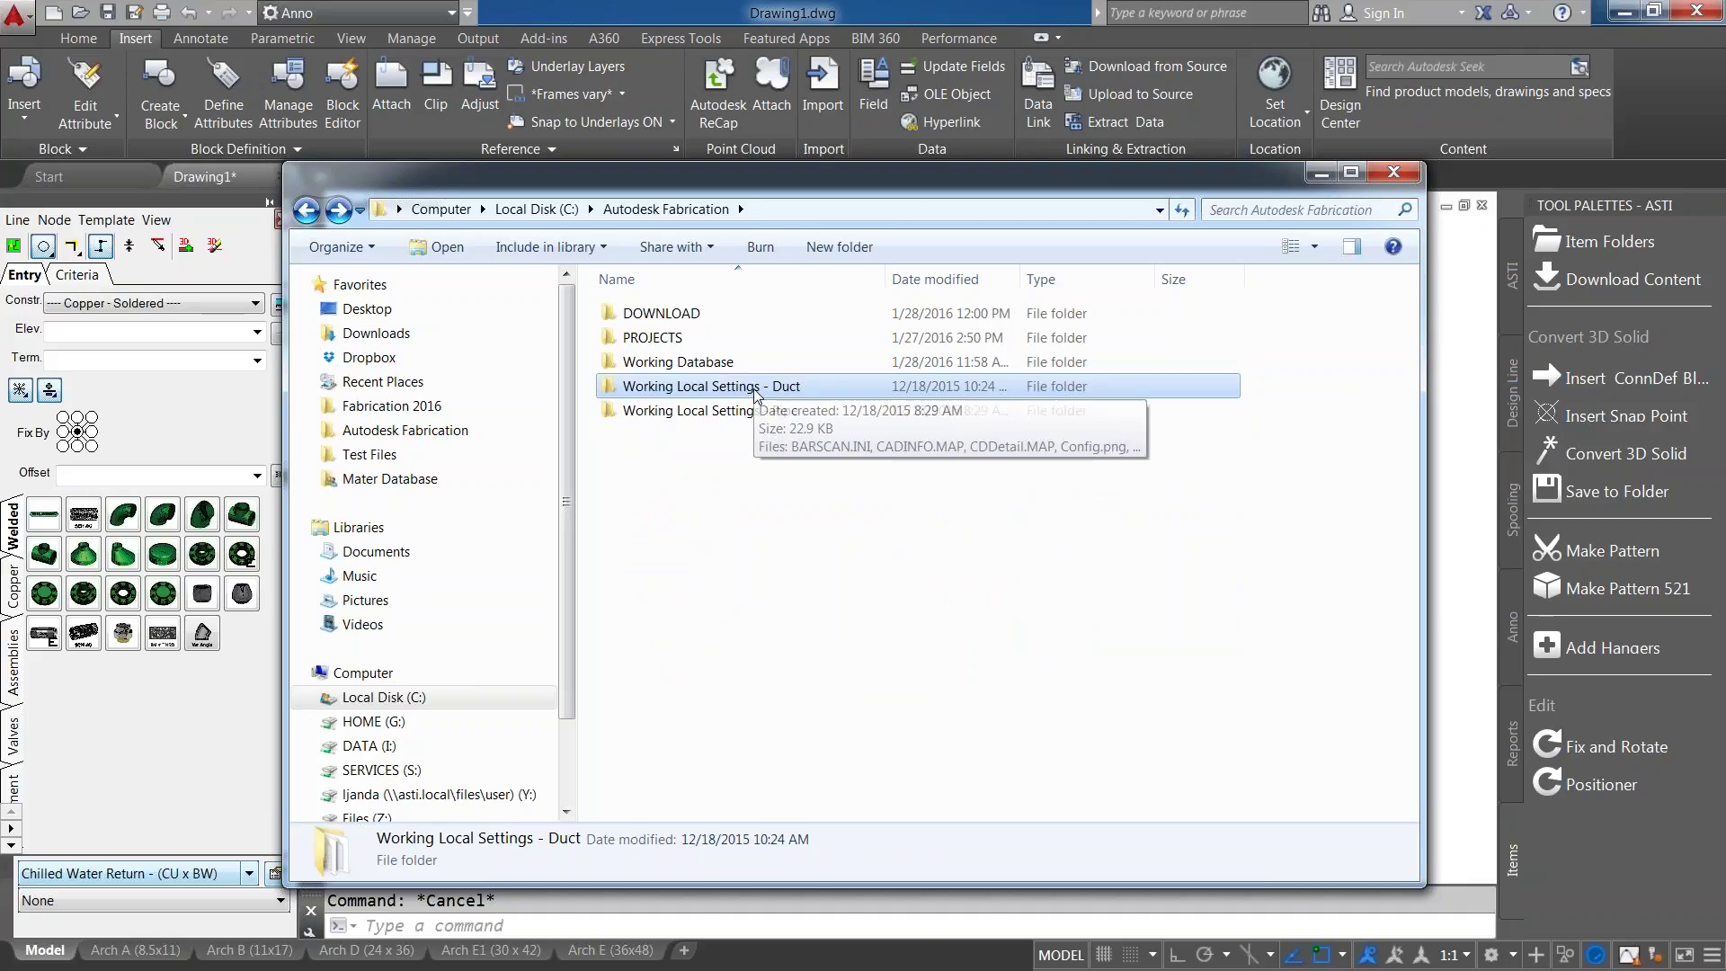
{"action": "double_click", "coordinate": [746, 389]}
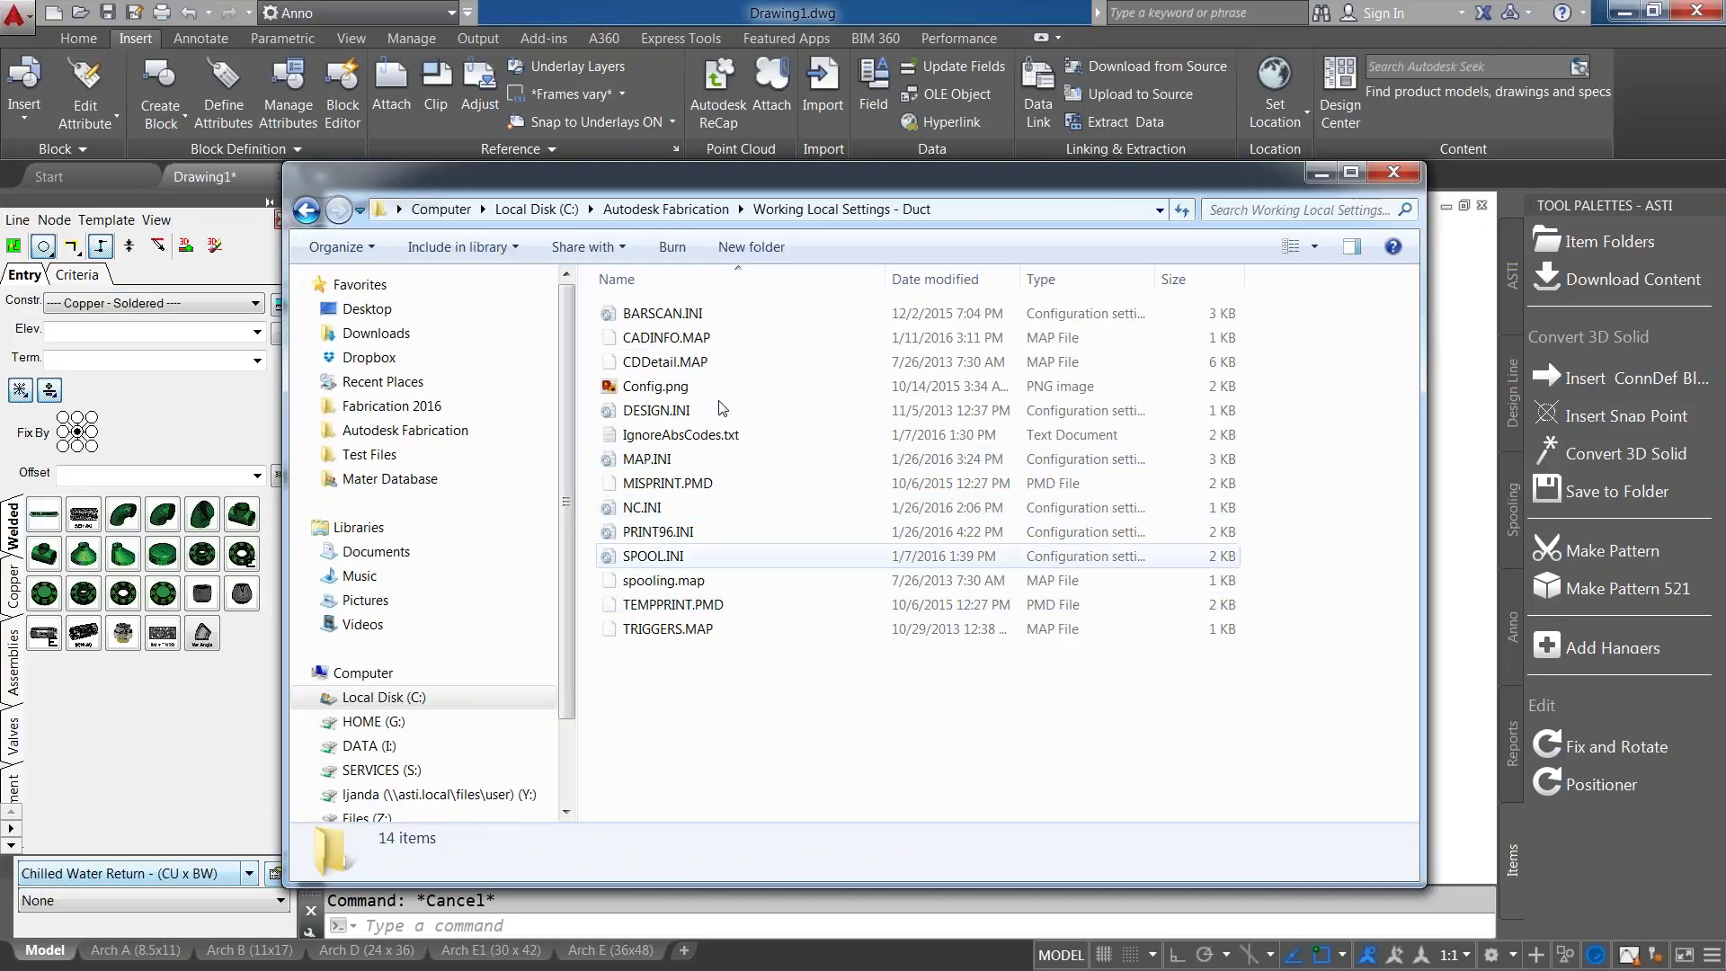
{"action": "left_click", "coordinate": [714, 557]}
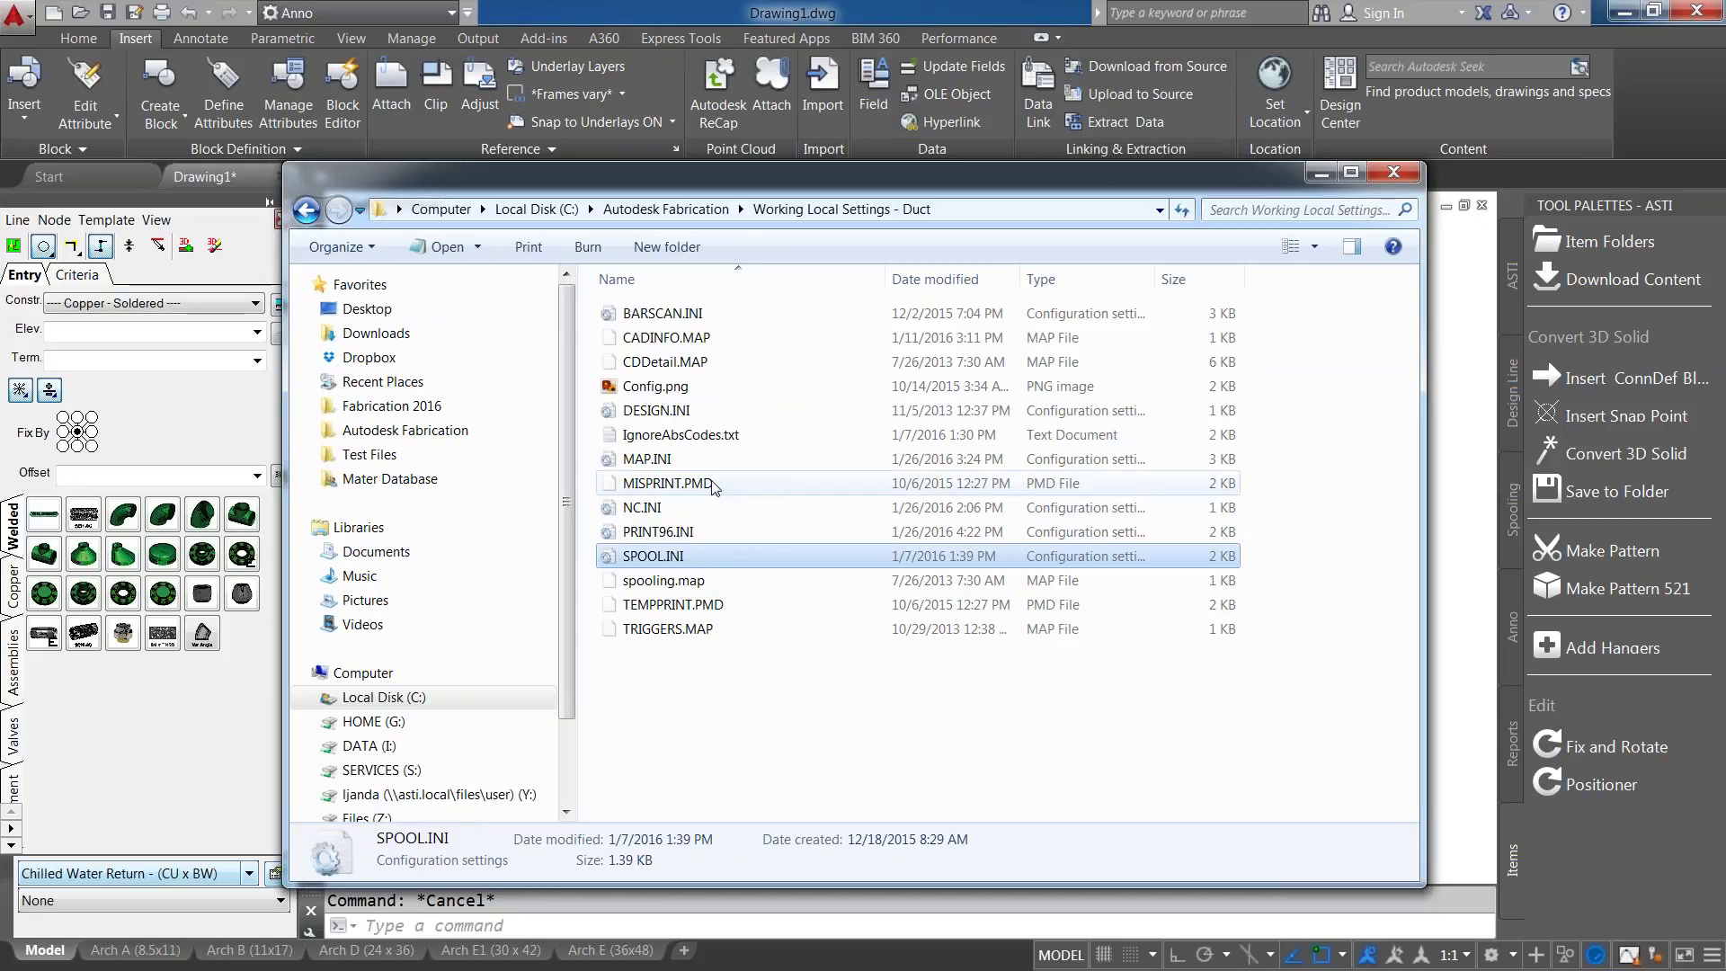
{"action": "left_click", "coordinate": [701, 484]}
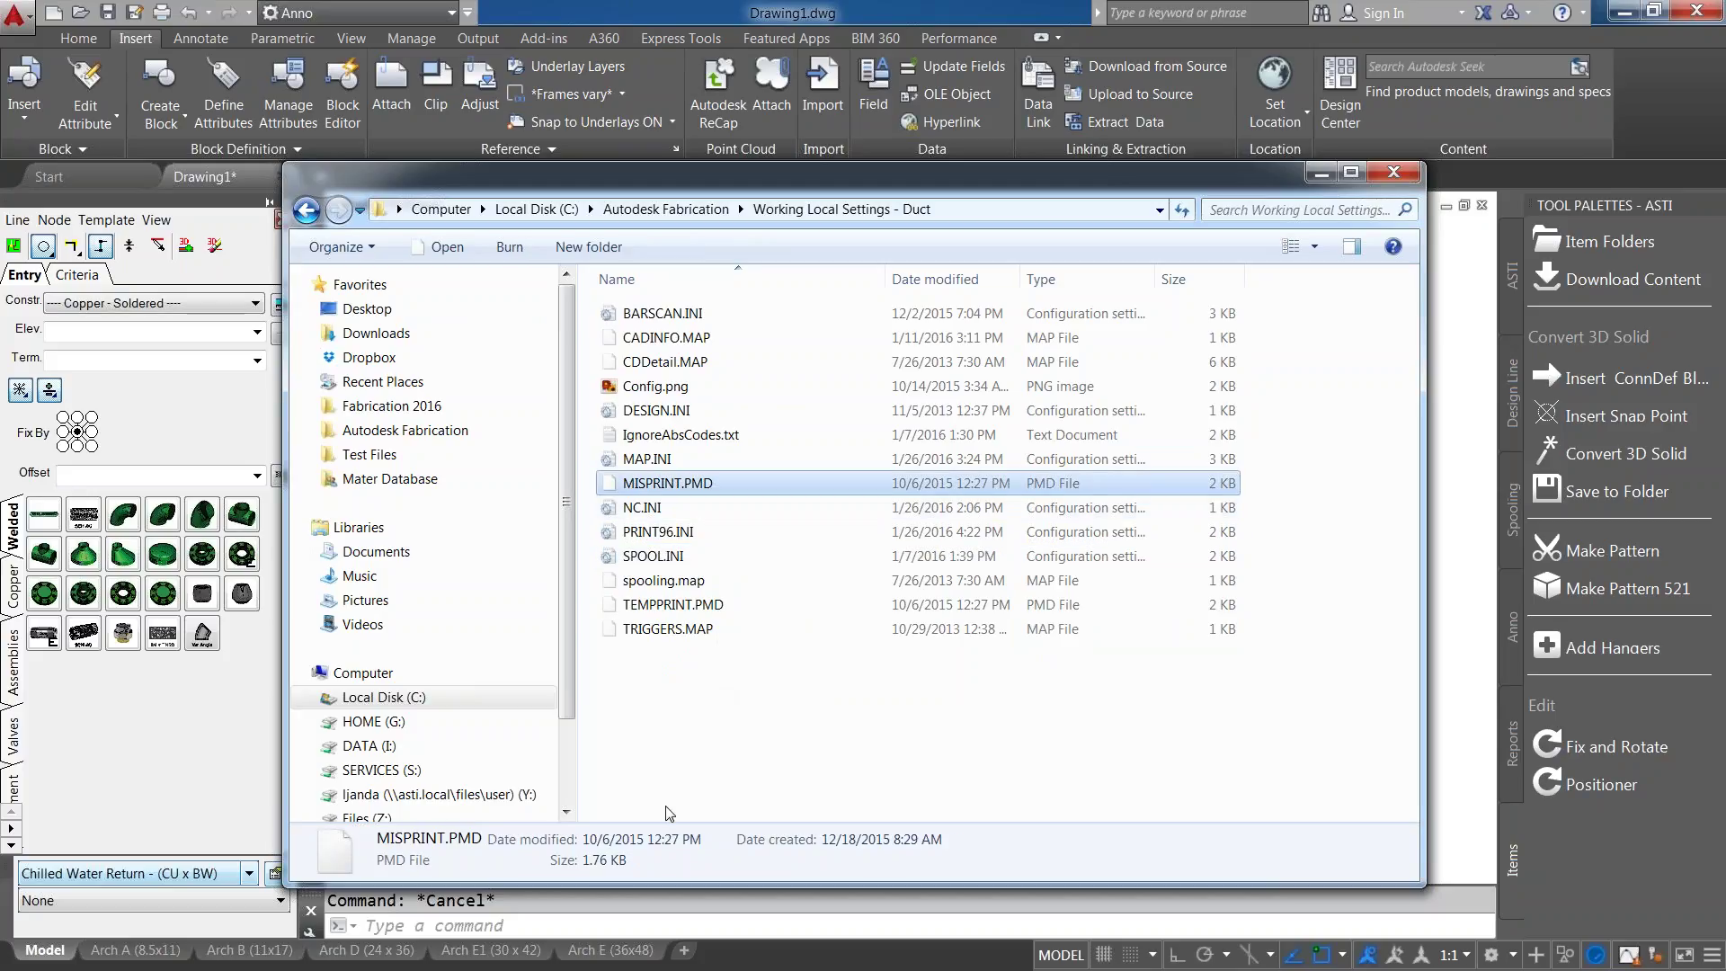
Open MAP.INI from the Working Local Settings - Duct folder in Notepad.
{"action": "left_click", "coordinate": [308, 212]}
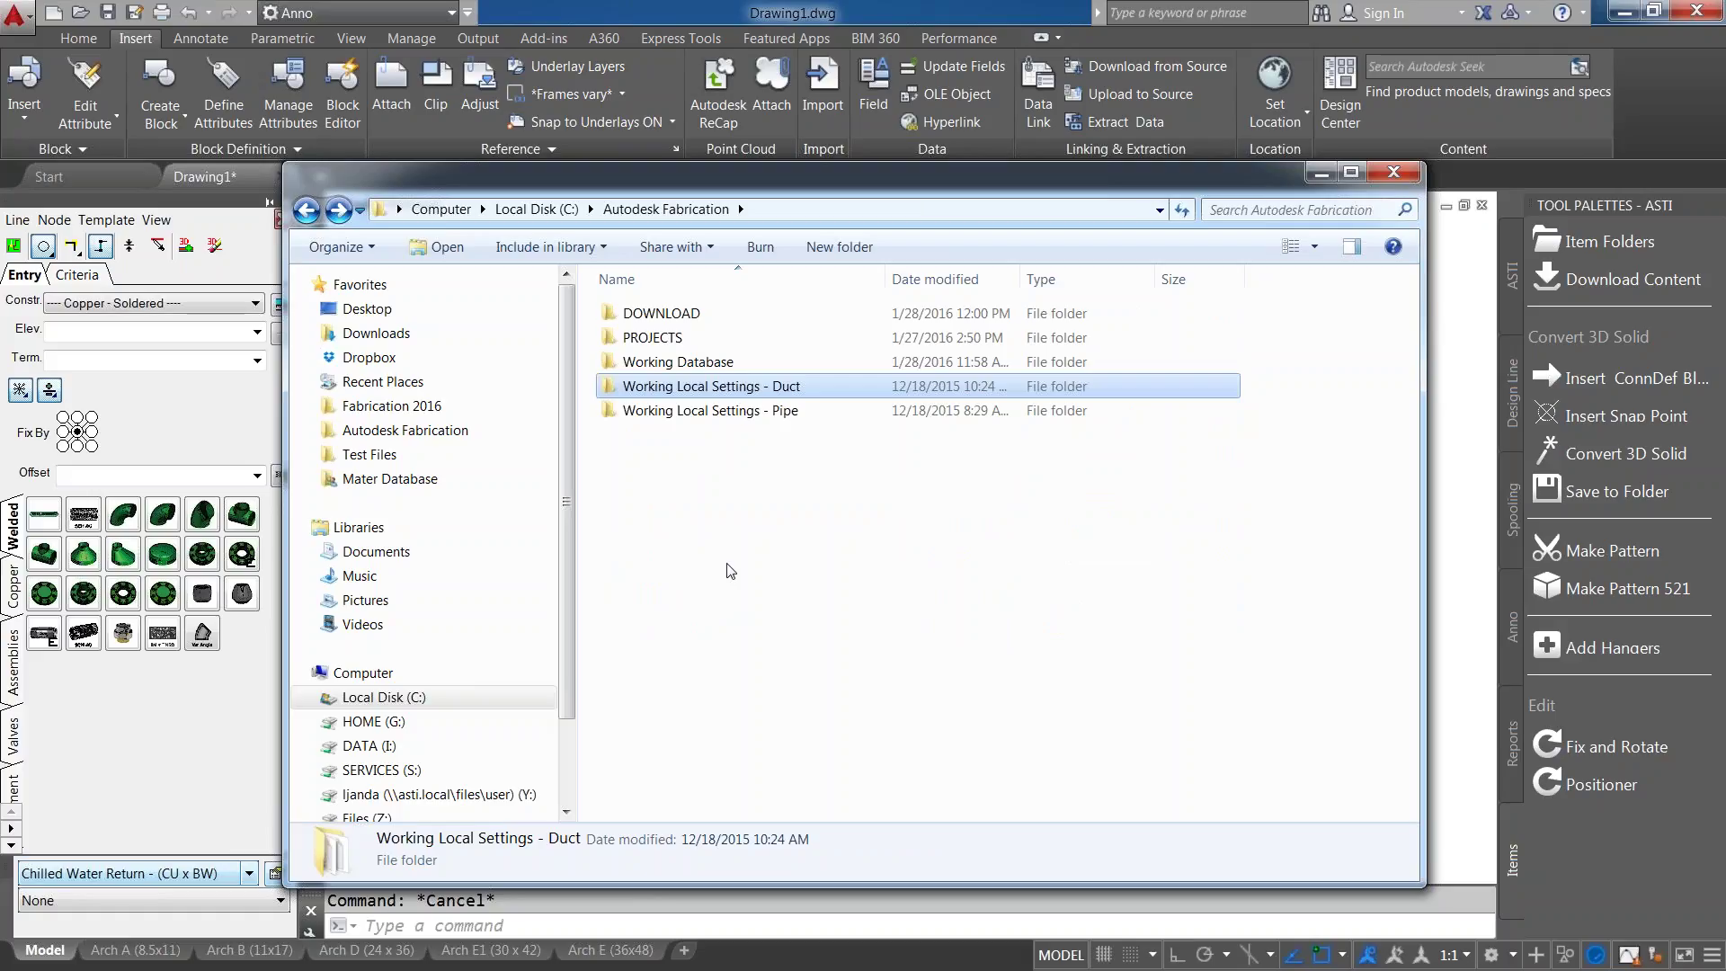
{"action": "double_click", "coordinate": [733, 389]}
{"action": "left_click", "coordinate": [670, 461]}
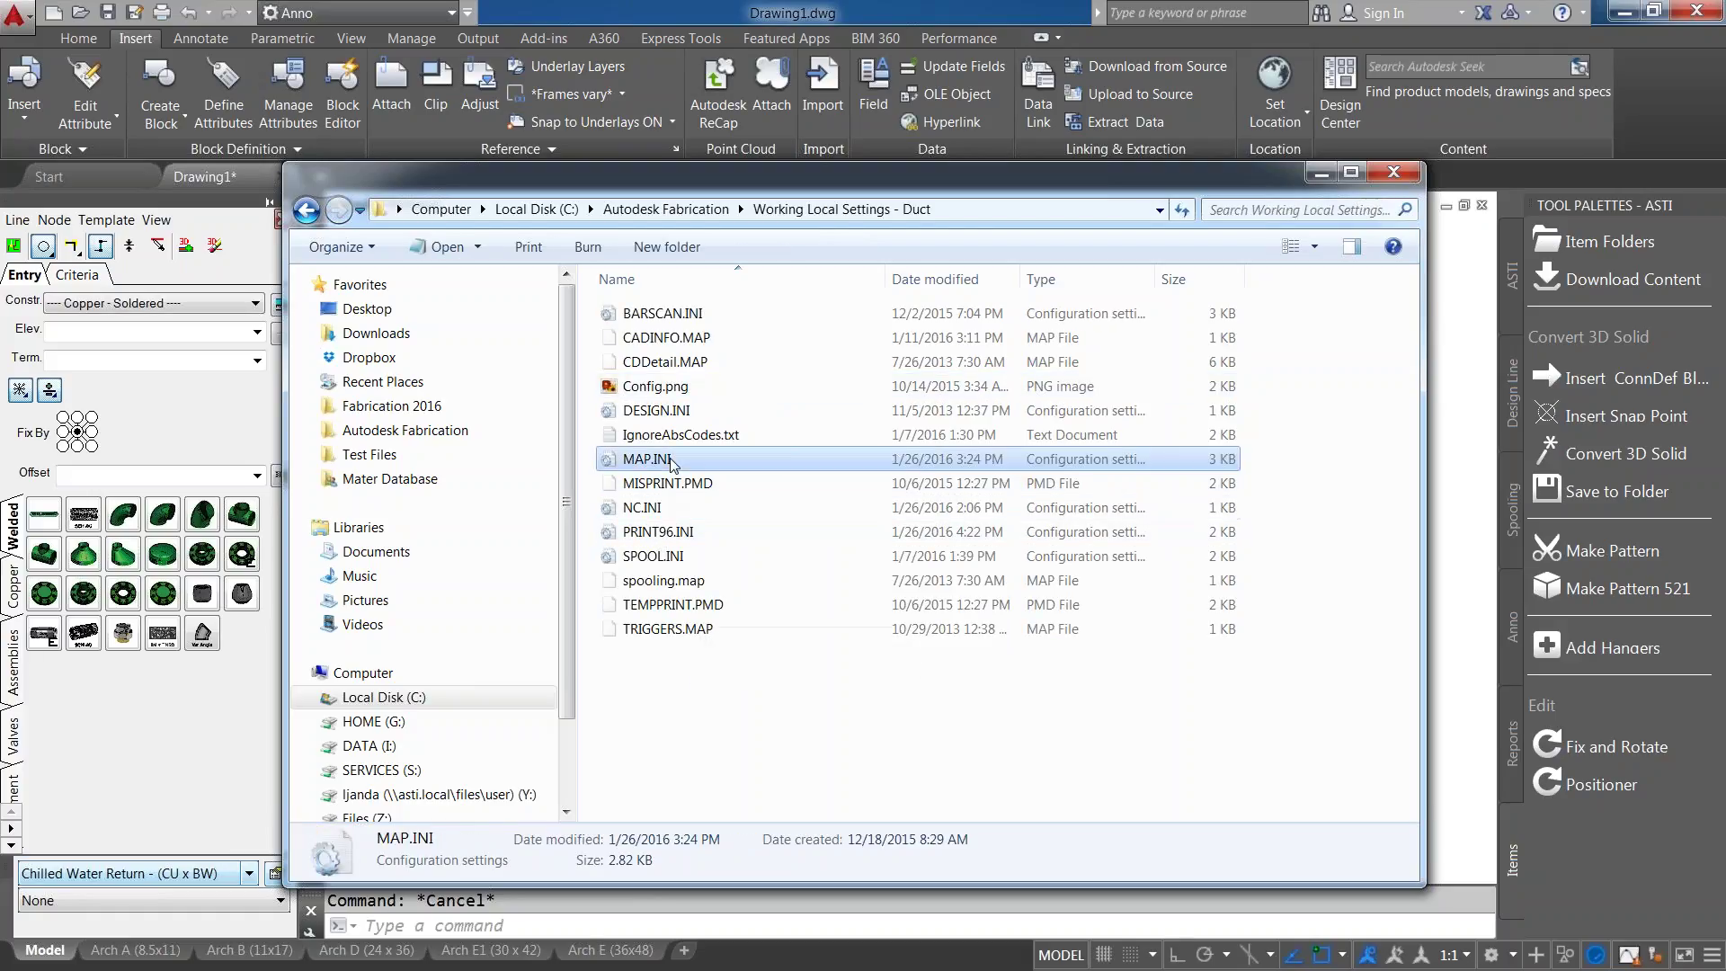
{"action": "double_click", "coordinate": [670, 461]}
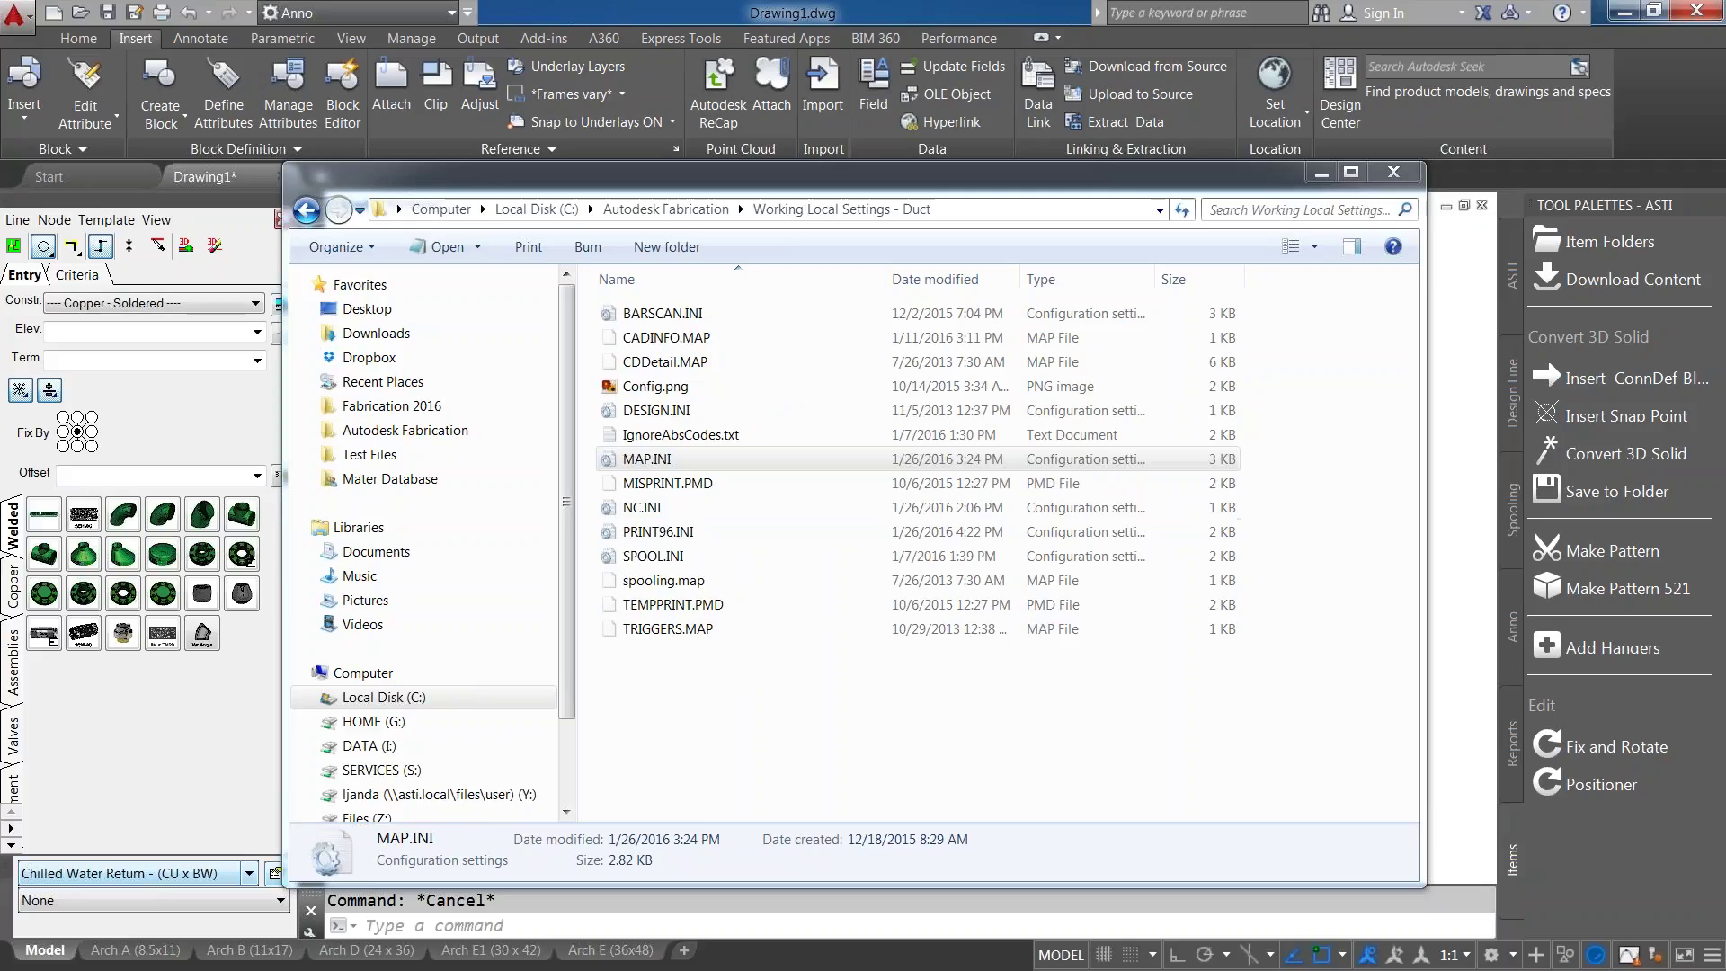
{"action": "left_click_drag", "start_coordinate": [1142, 120], "coordinate": [441, 65]}
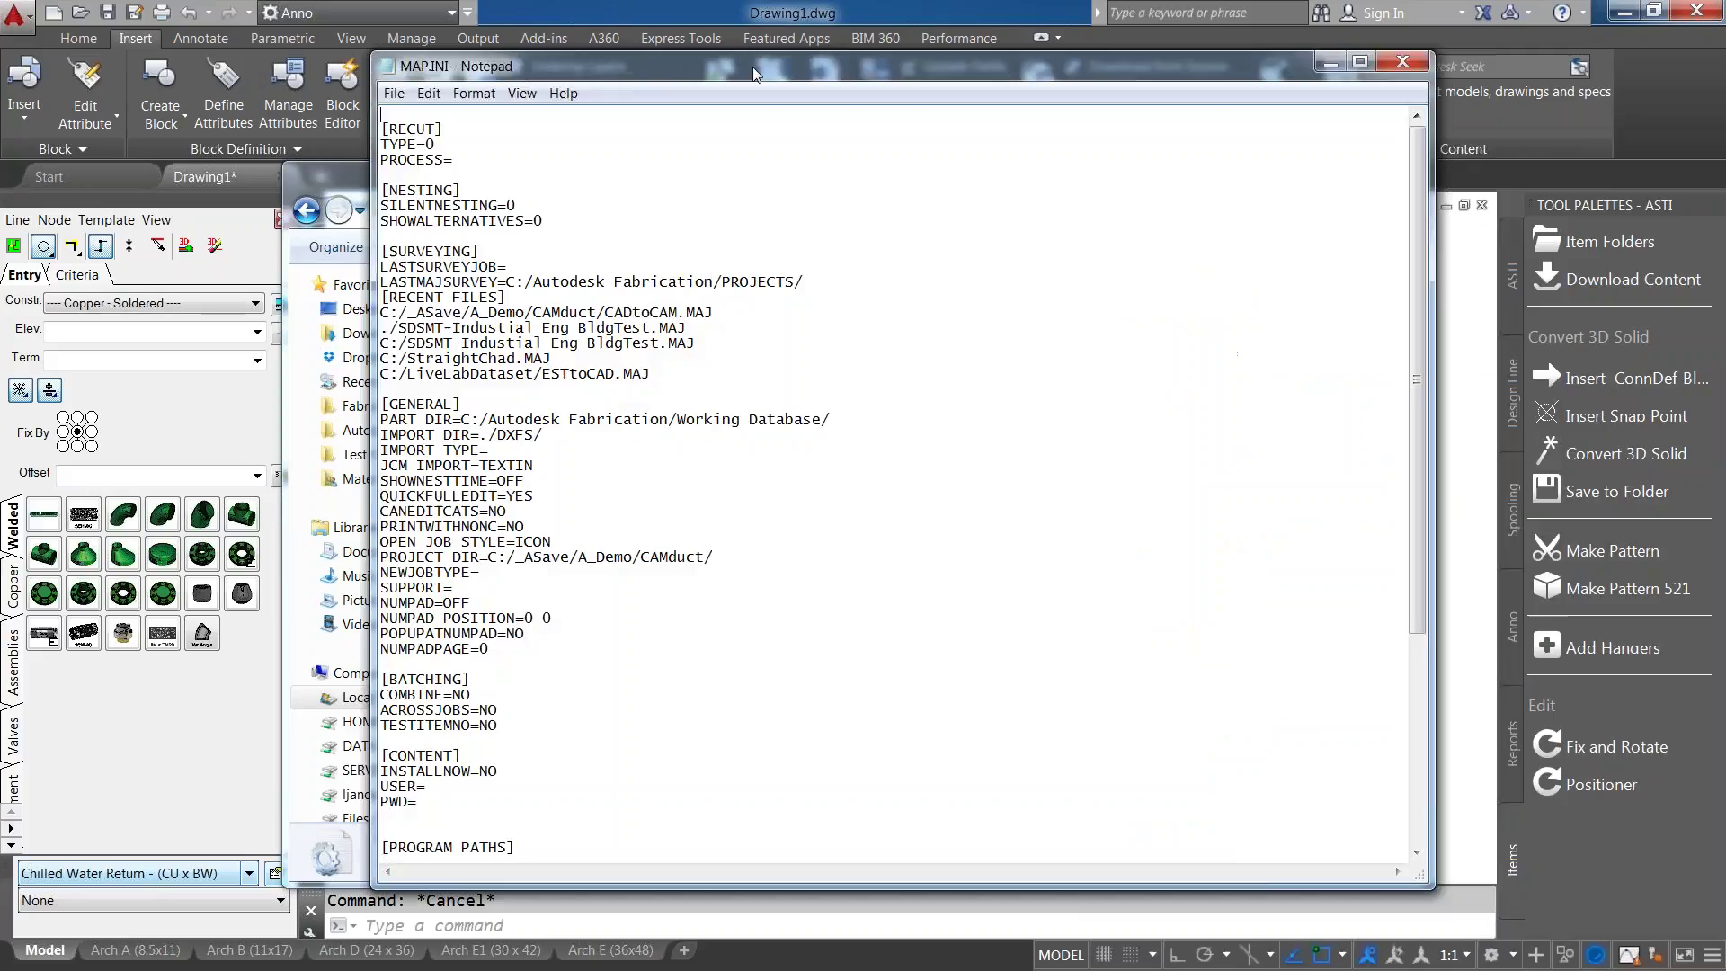
Examine the [PROGRAM PATHS] section of MAP.INI, highlight the CNC path line, and put away the Notepad and file explorer windows.
{"action": "scroll", "coordinate": [426, 562], "scroll_direction": "down", "scroll_amount": 7}
{"action": "left_click_drag", "start_coordinate": [589, 573], "coordinate": [343, 557]}
{"action": "left_click_drag", "start_coordinate": [586, 587], "coordinate": [352, 573]}
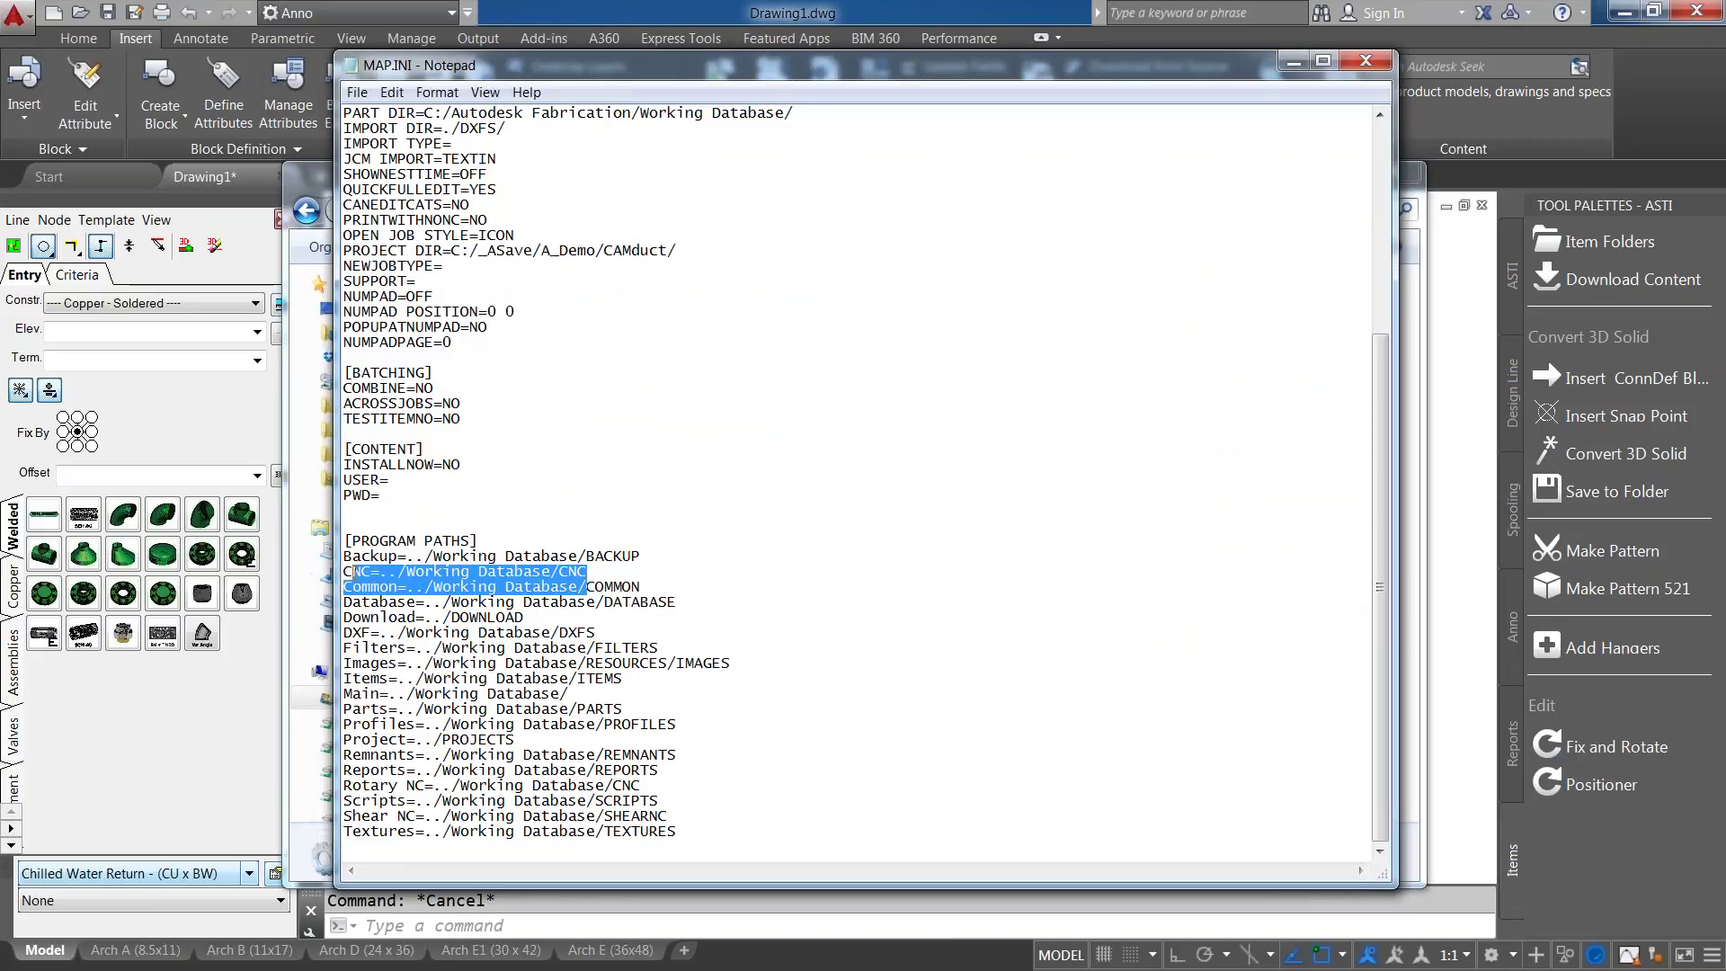
{"action": "left_click_drag", "start_coordinate": [587, 573], "coordinate": [324, 573]}
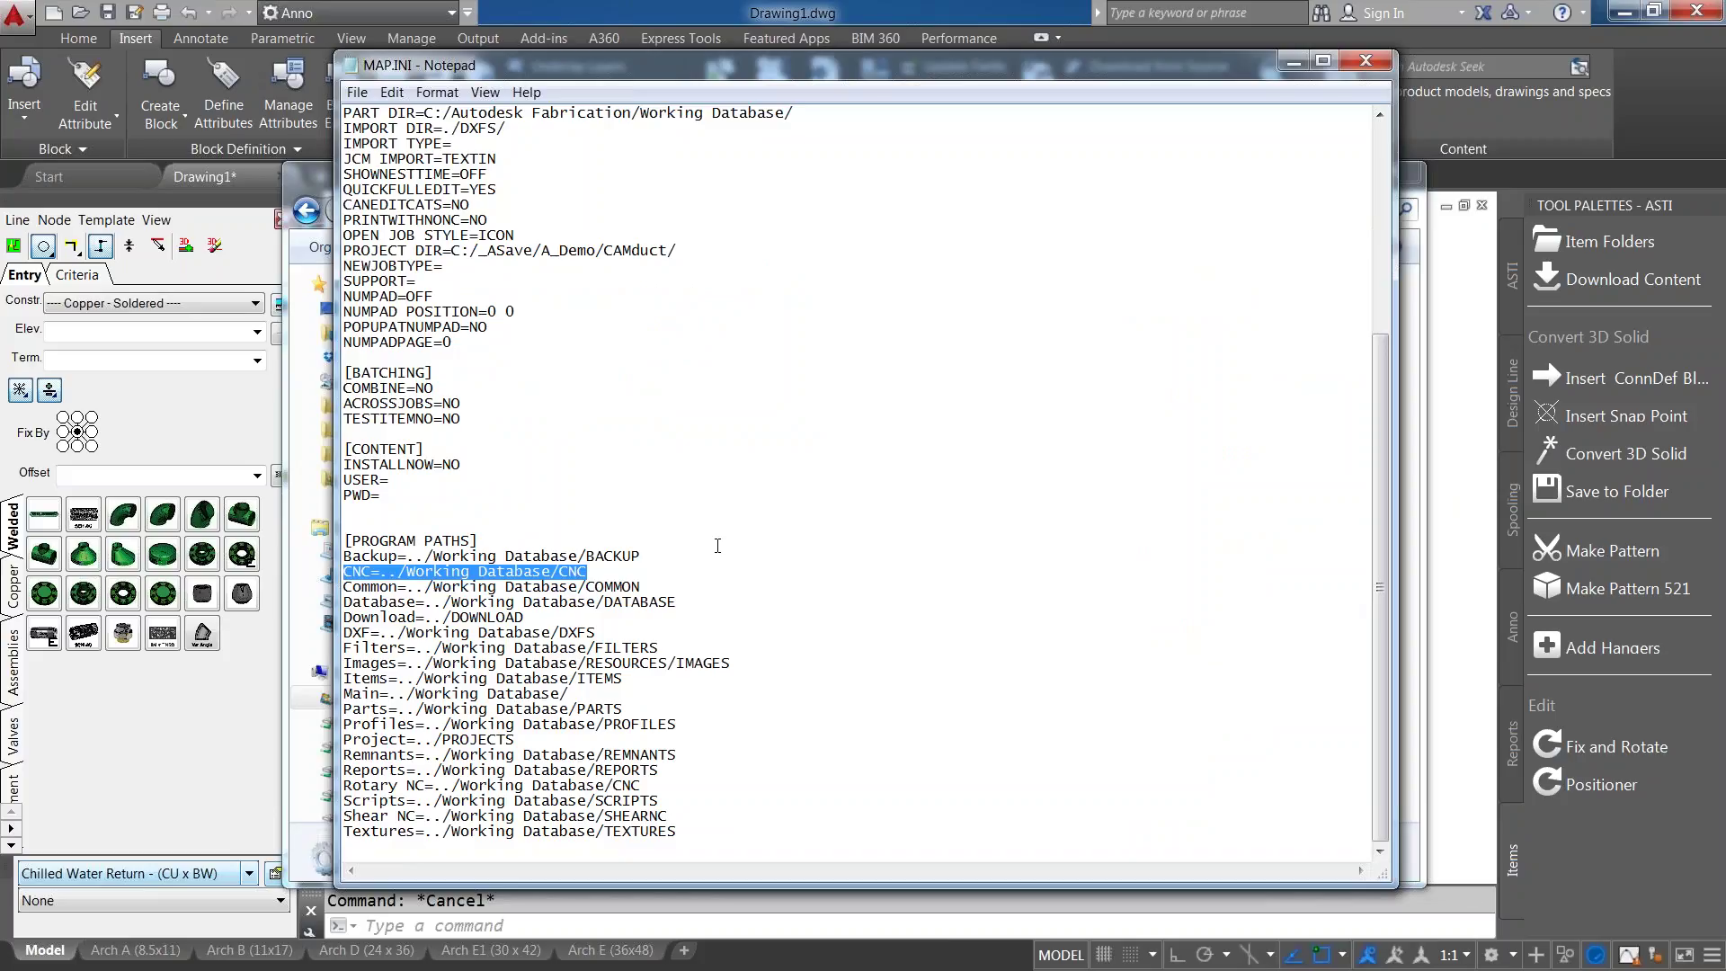
{"action": "left_click", "coordinate": [1292, 64]}
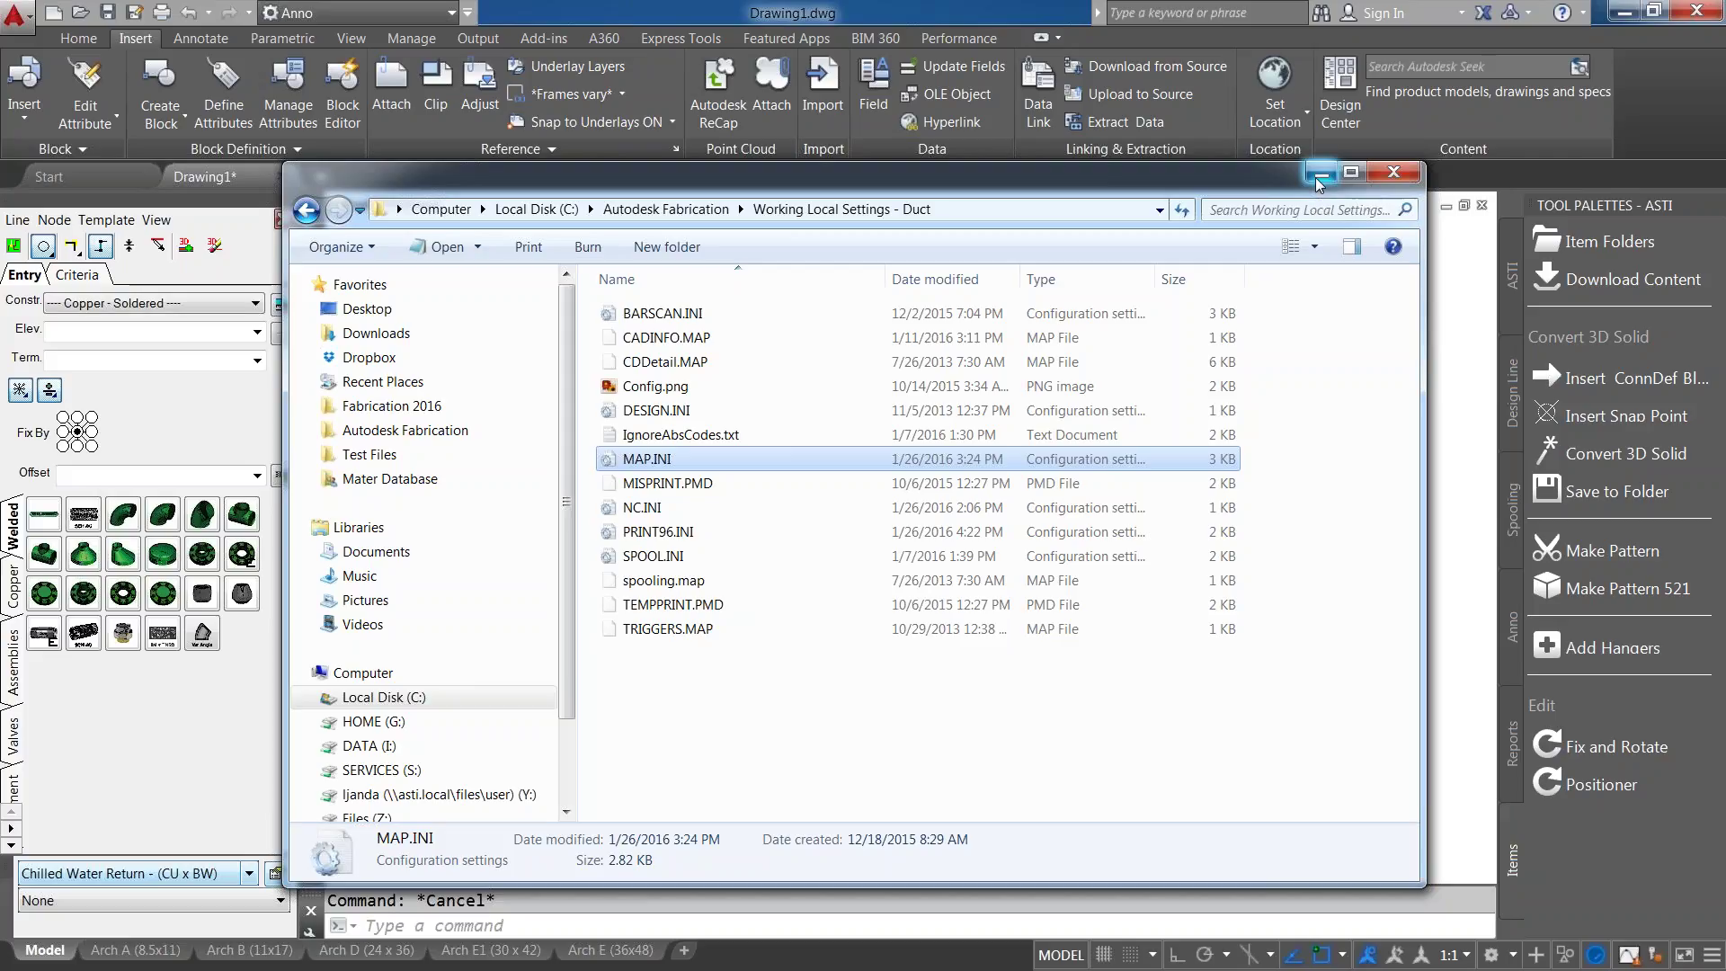
{"action": "left_click", "coordinate": [1319, 174]}
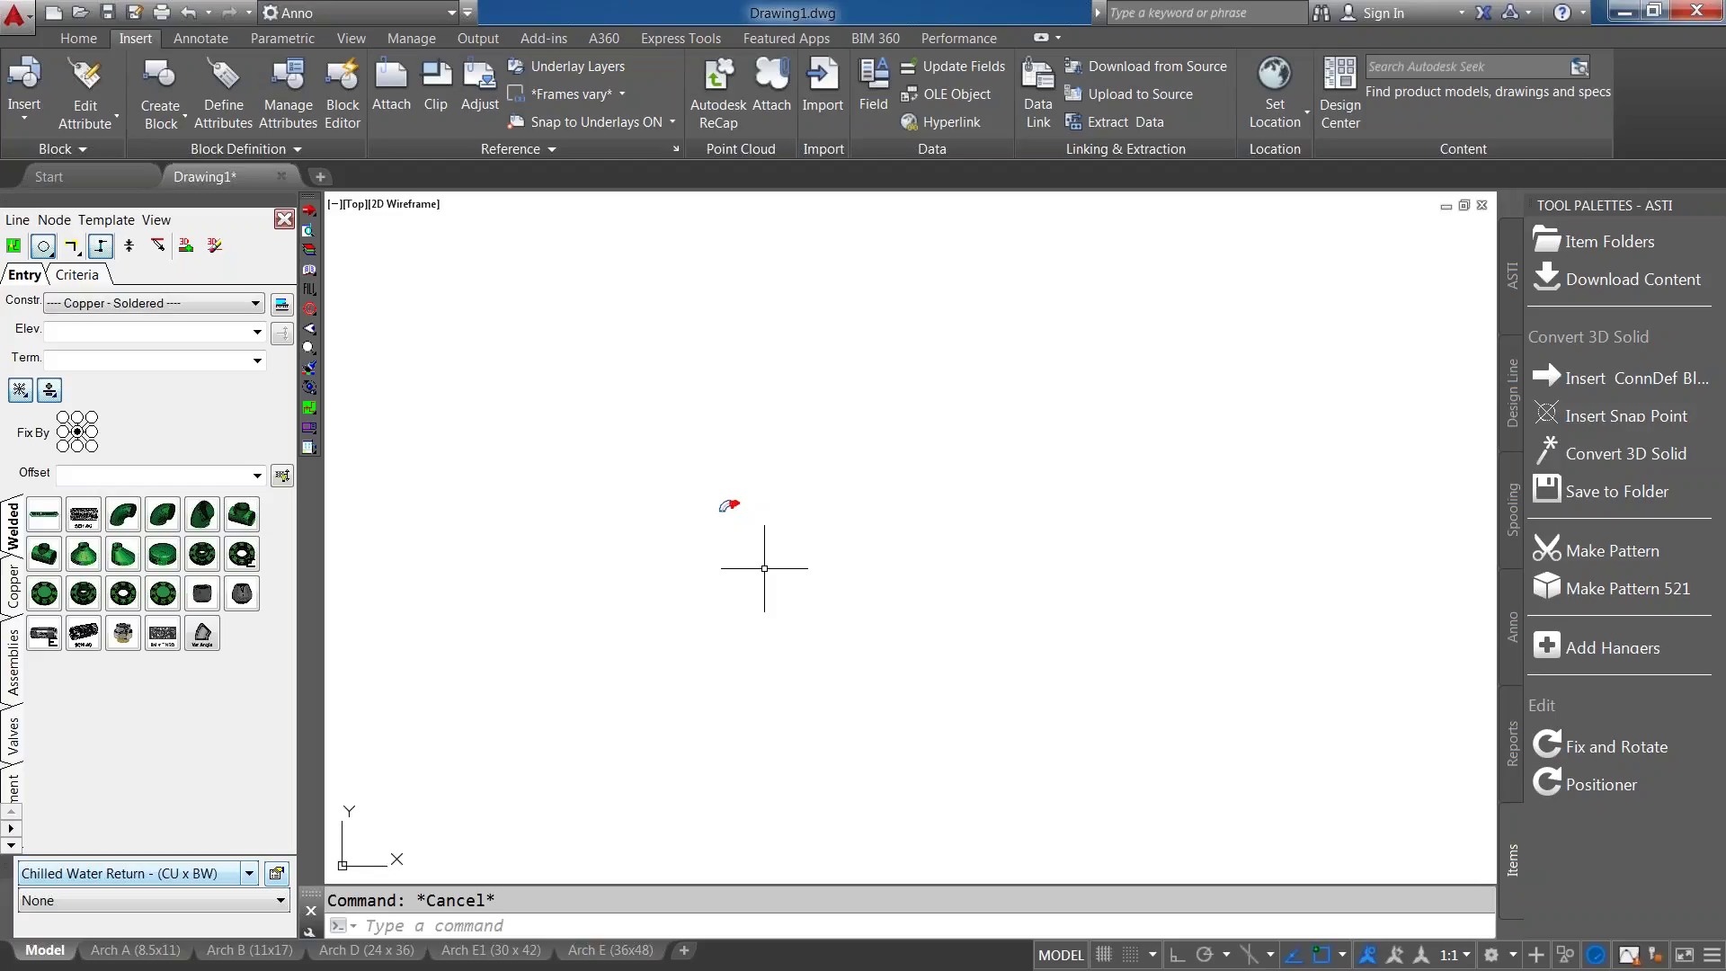
Erase the small fitting near the middle of Drawing1.
{"action": "left_click", "coordinate": [801, 528]}
{"action": "left_click", "coordinate": [676, 460]}
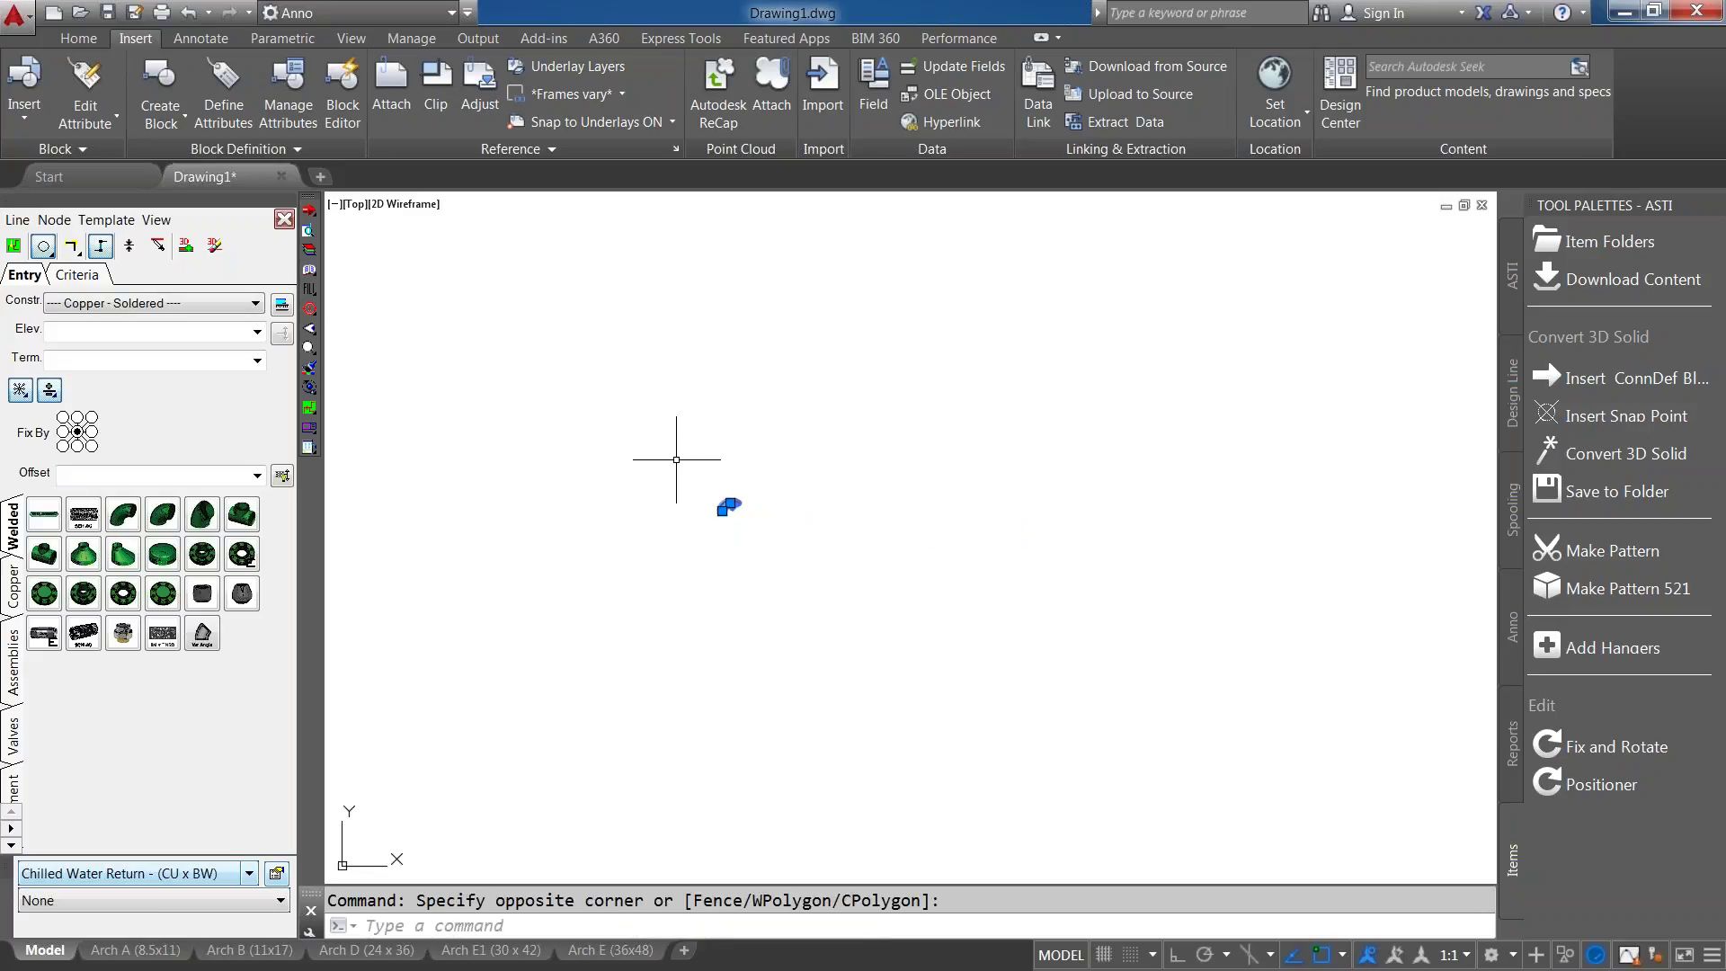
{"action": "key", "text": "Delete"}
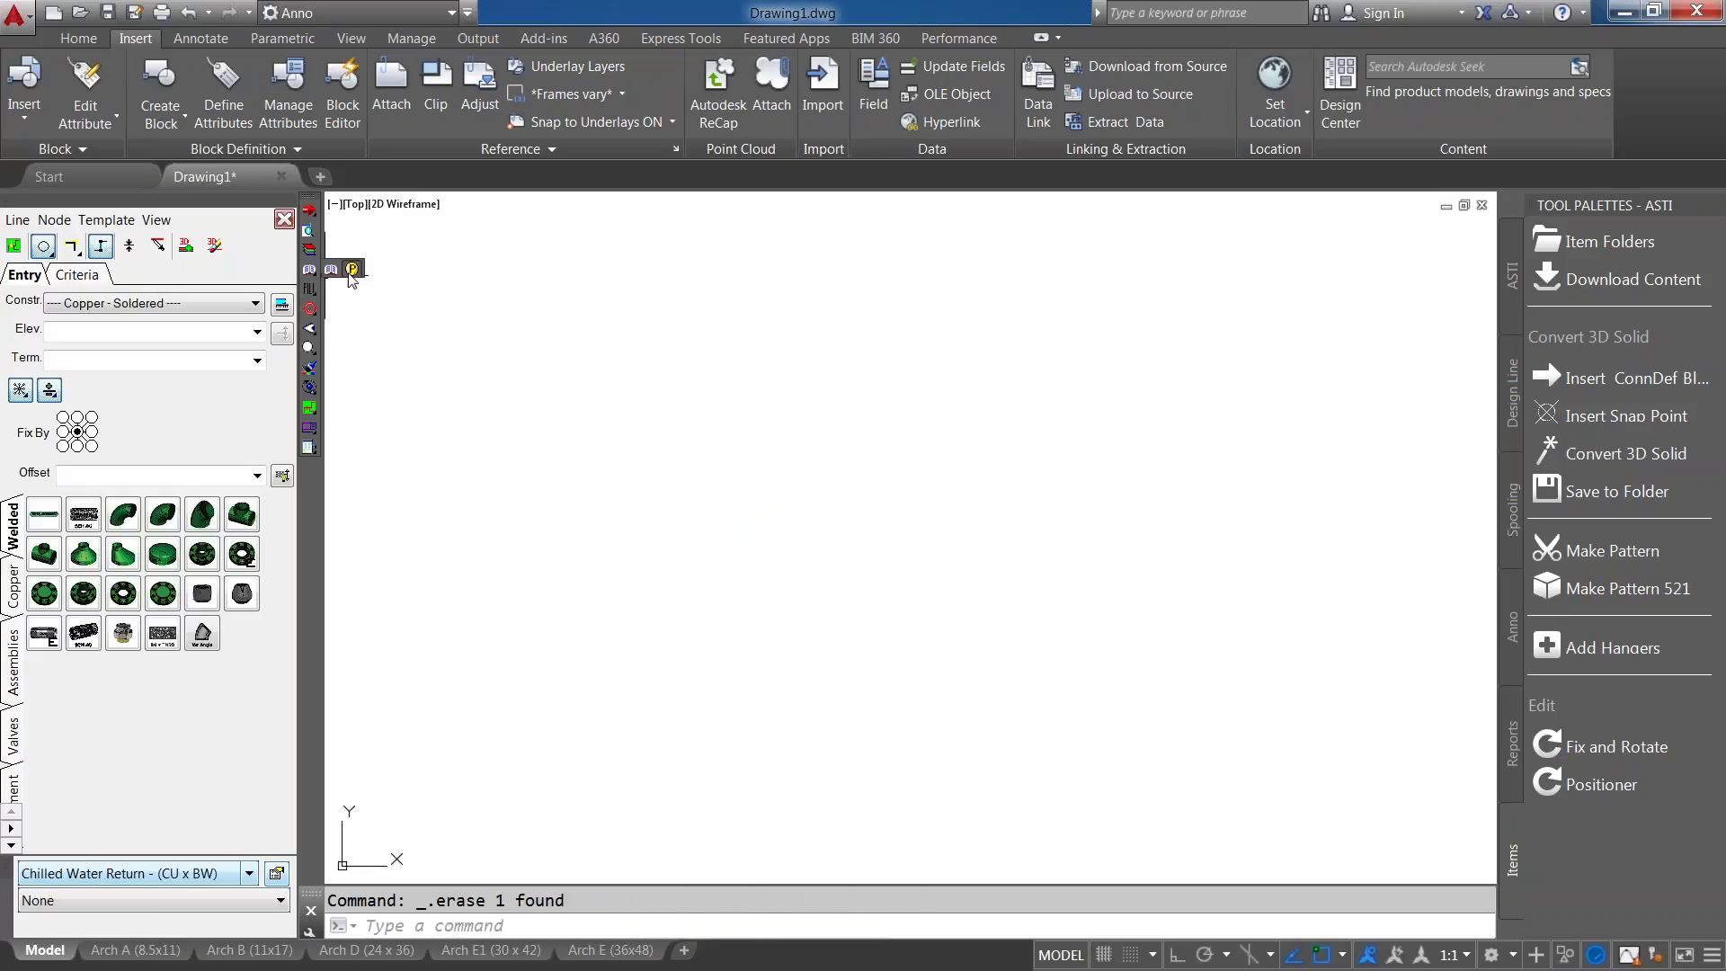
Accept the backup warning, check the Manage Database list for automatically added data, and close it.
{"action": "left_click", "coordinate": [352, 269]}
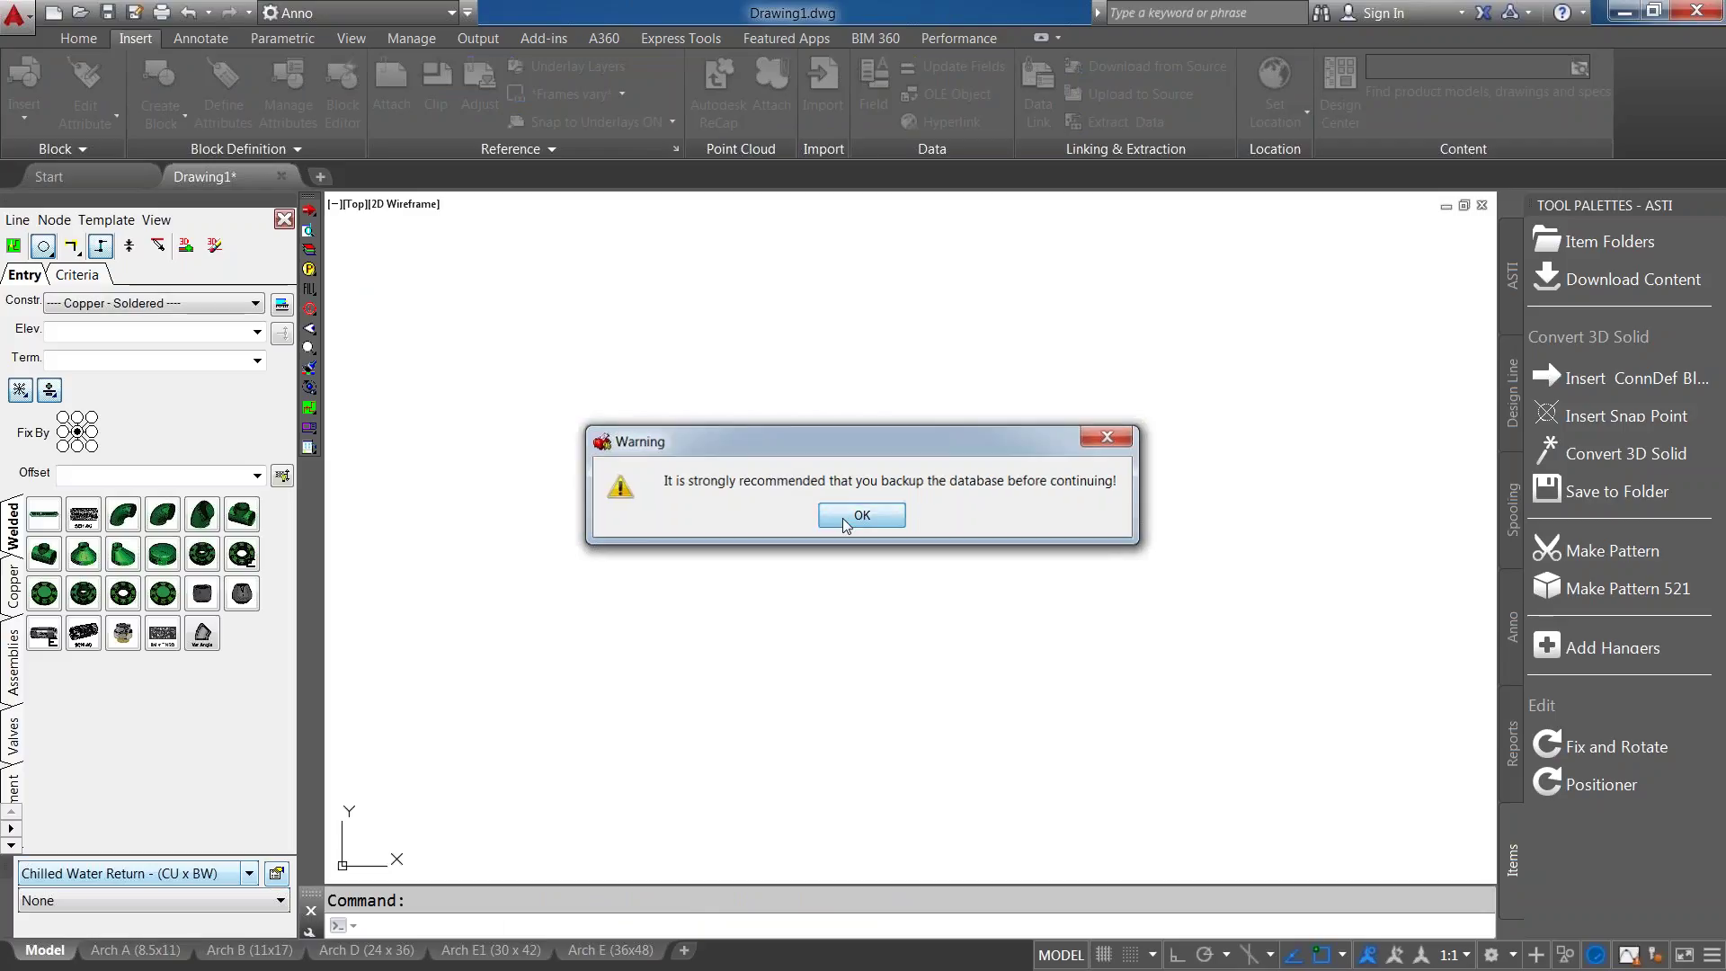
{"action": "left_click", "coordinate": [857, 517]}
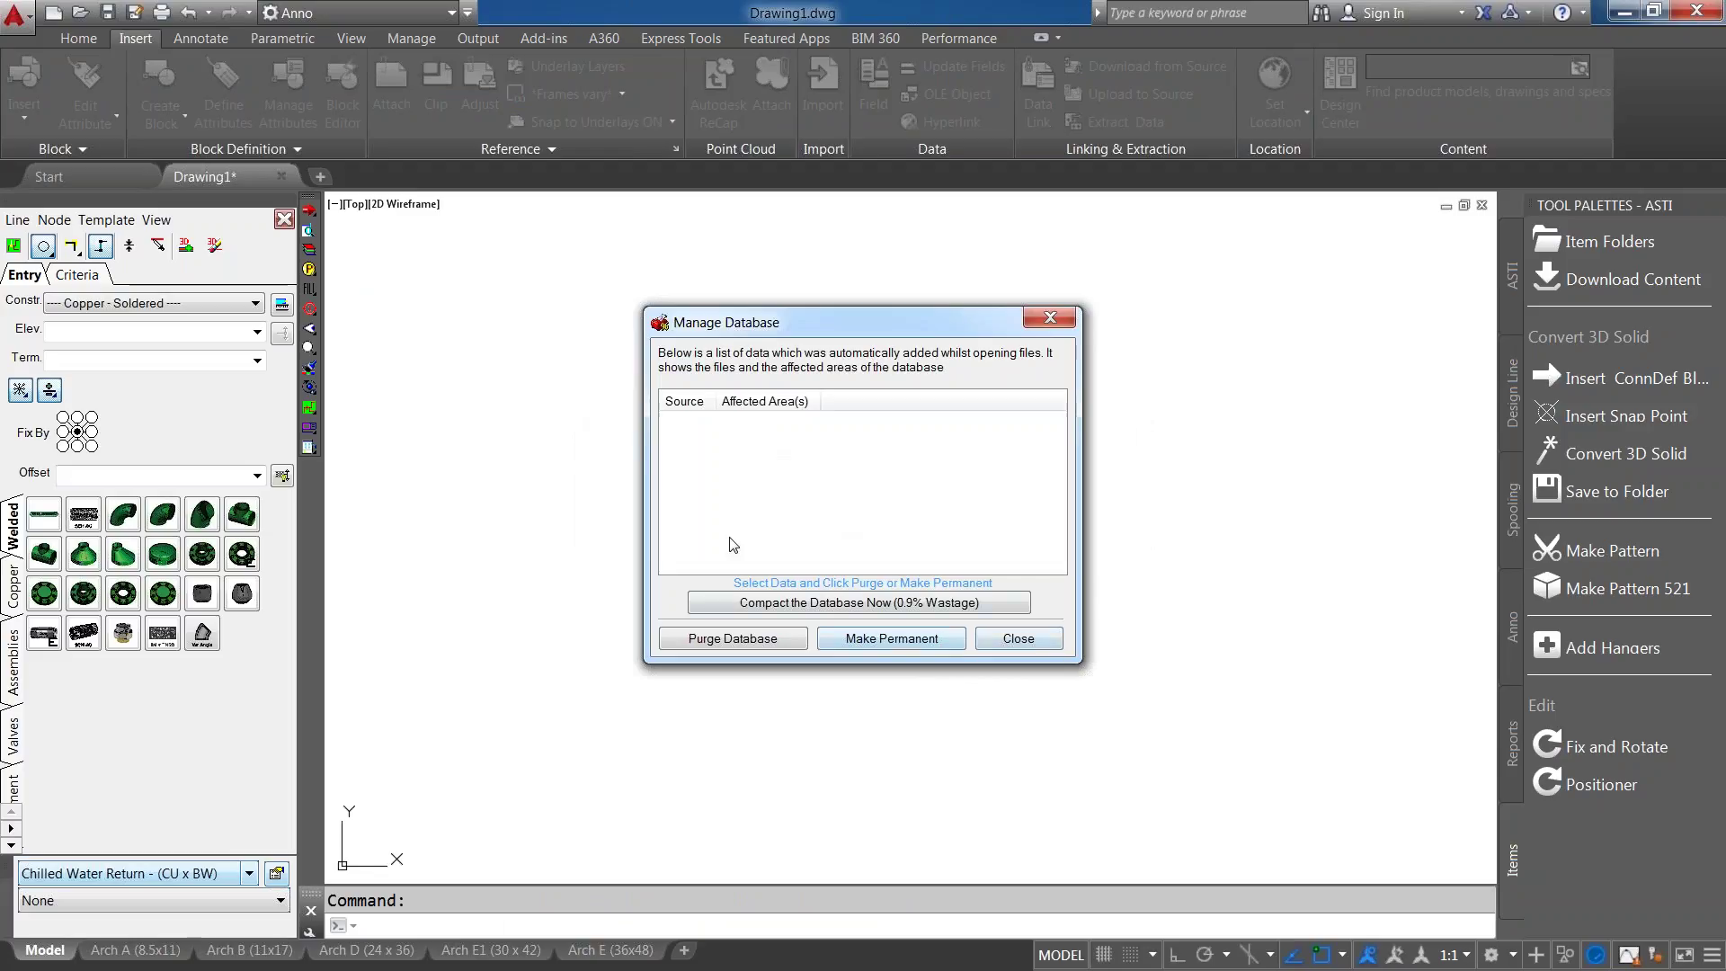
{"action": "left_click", "coordinate": [1018, 639]}
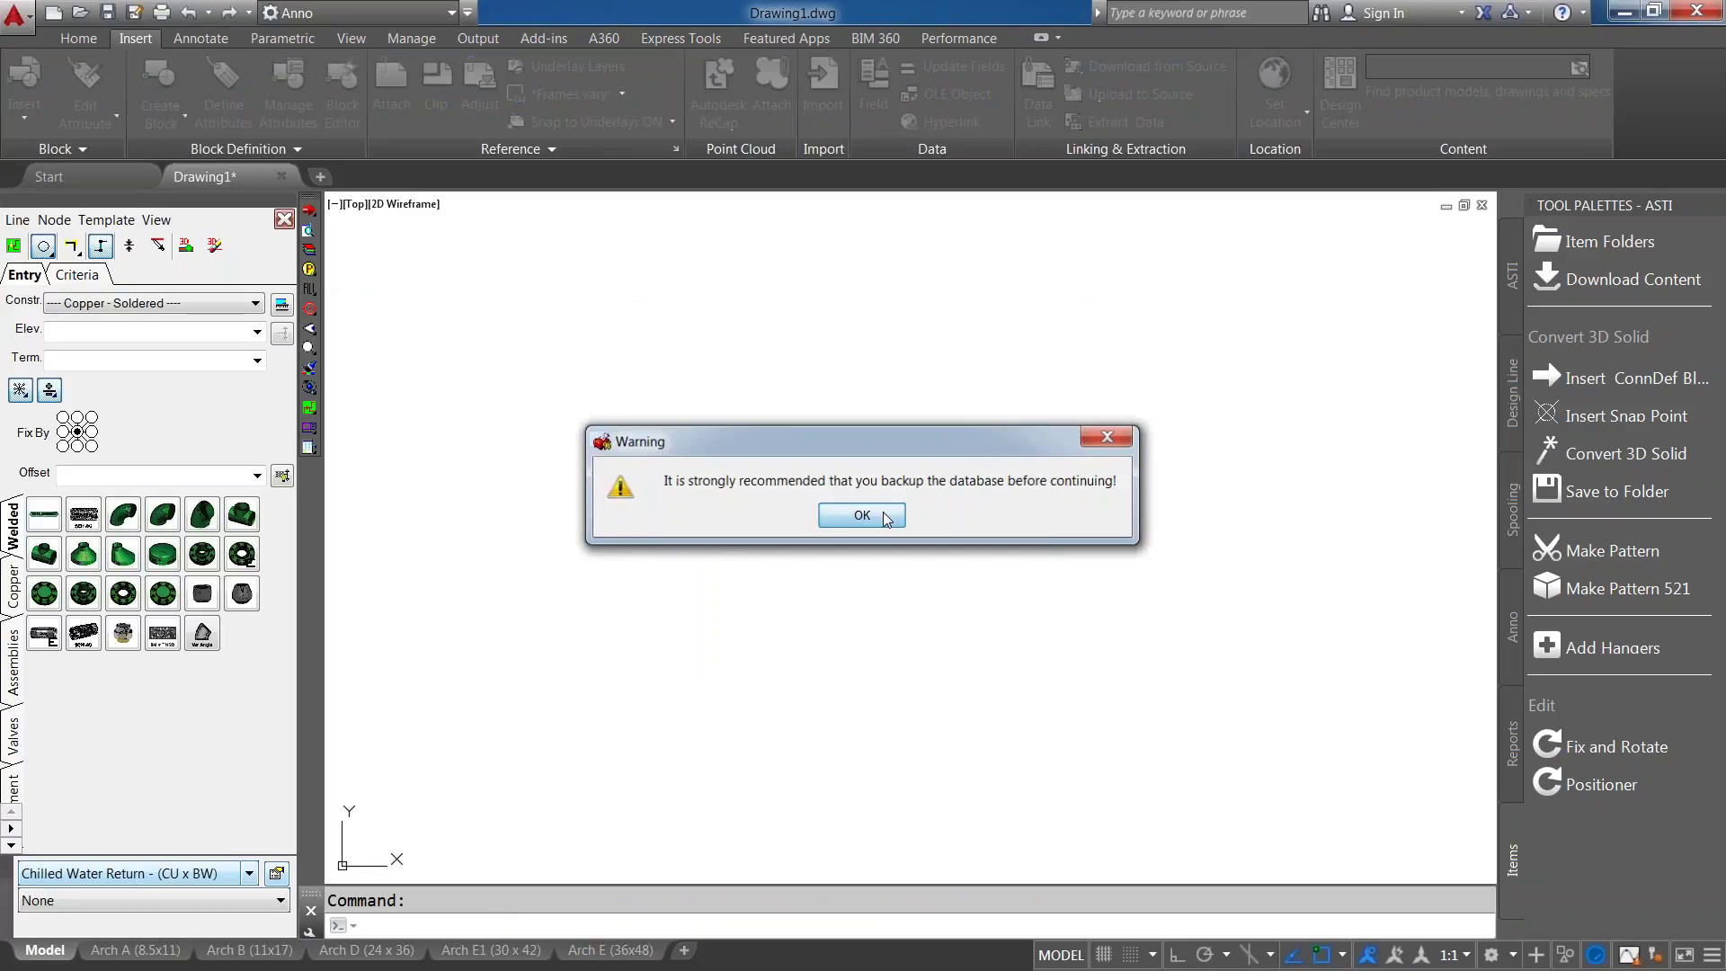
{"action": "left_click", "coordinate": [882, 549]}
{"action": "left_click", "coordinate": [1030, 617]}
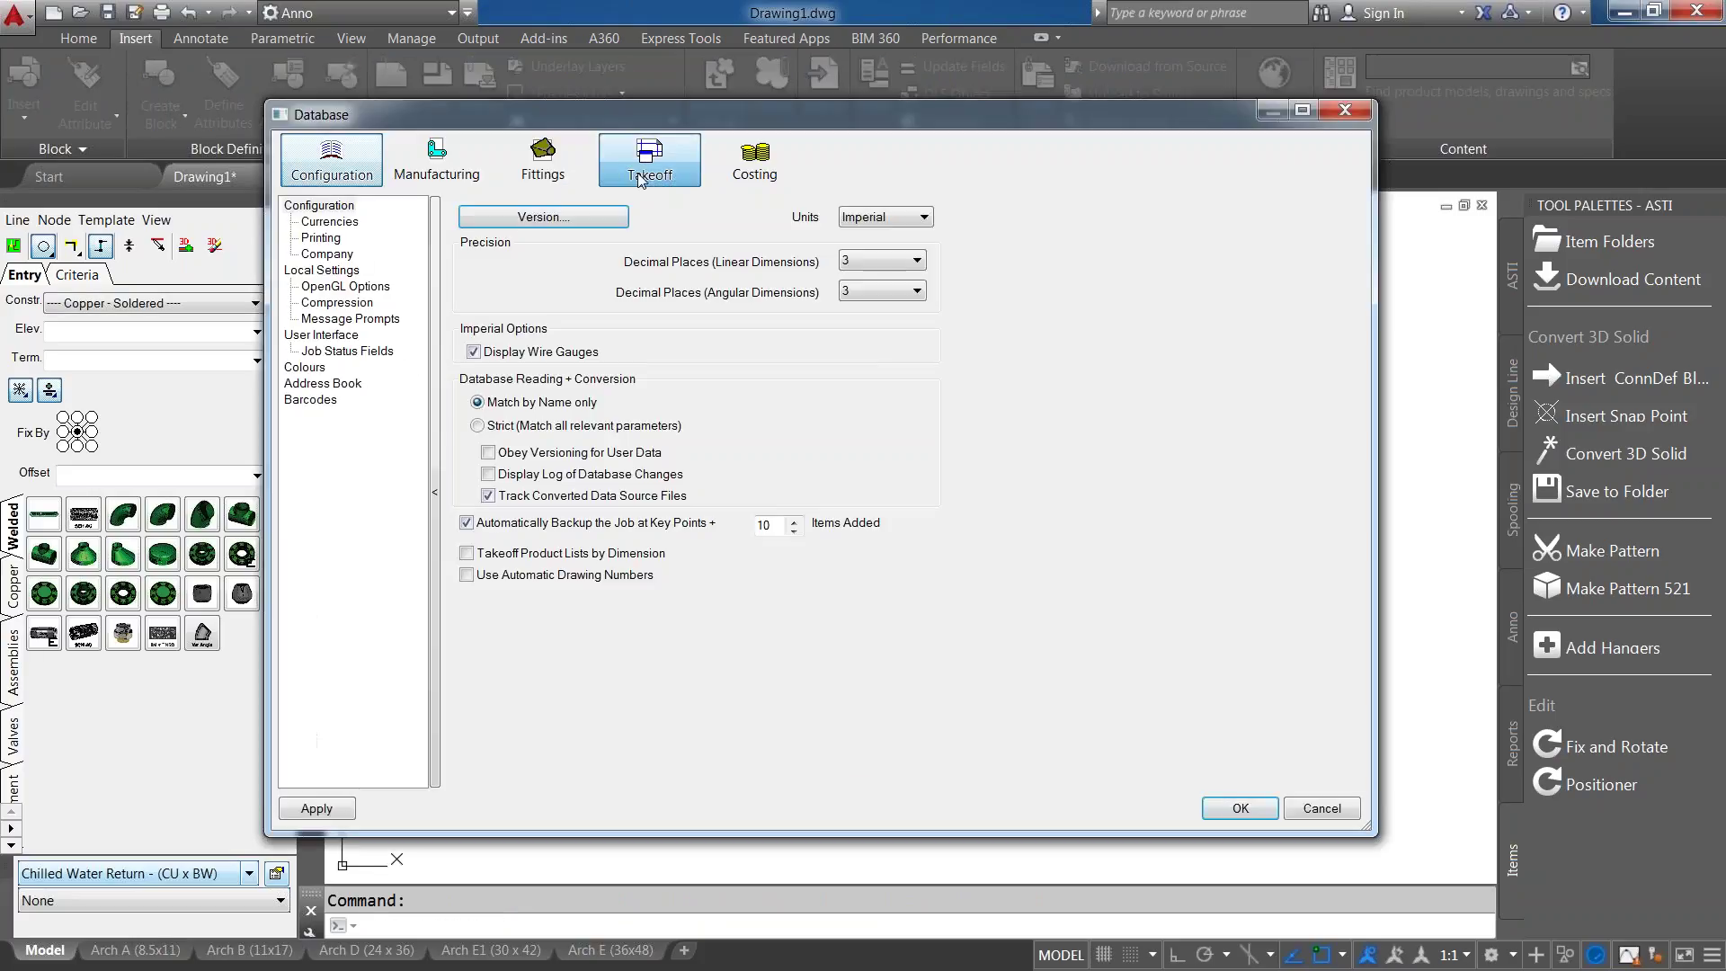
View the Carbon Steel specifications in the fittings database, cancel, and recheck the Manage Database list.
{"action": "left_click", "coordinate": [544, 157]}
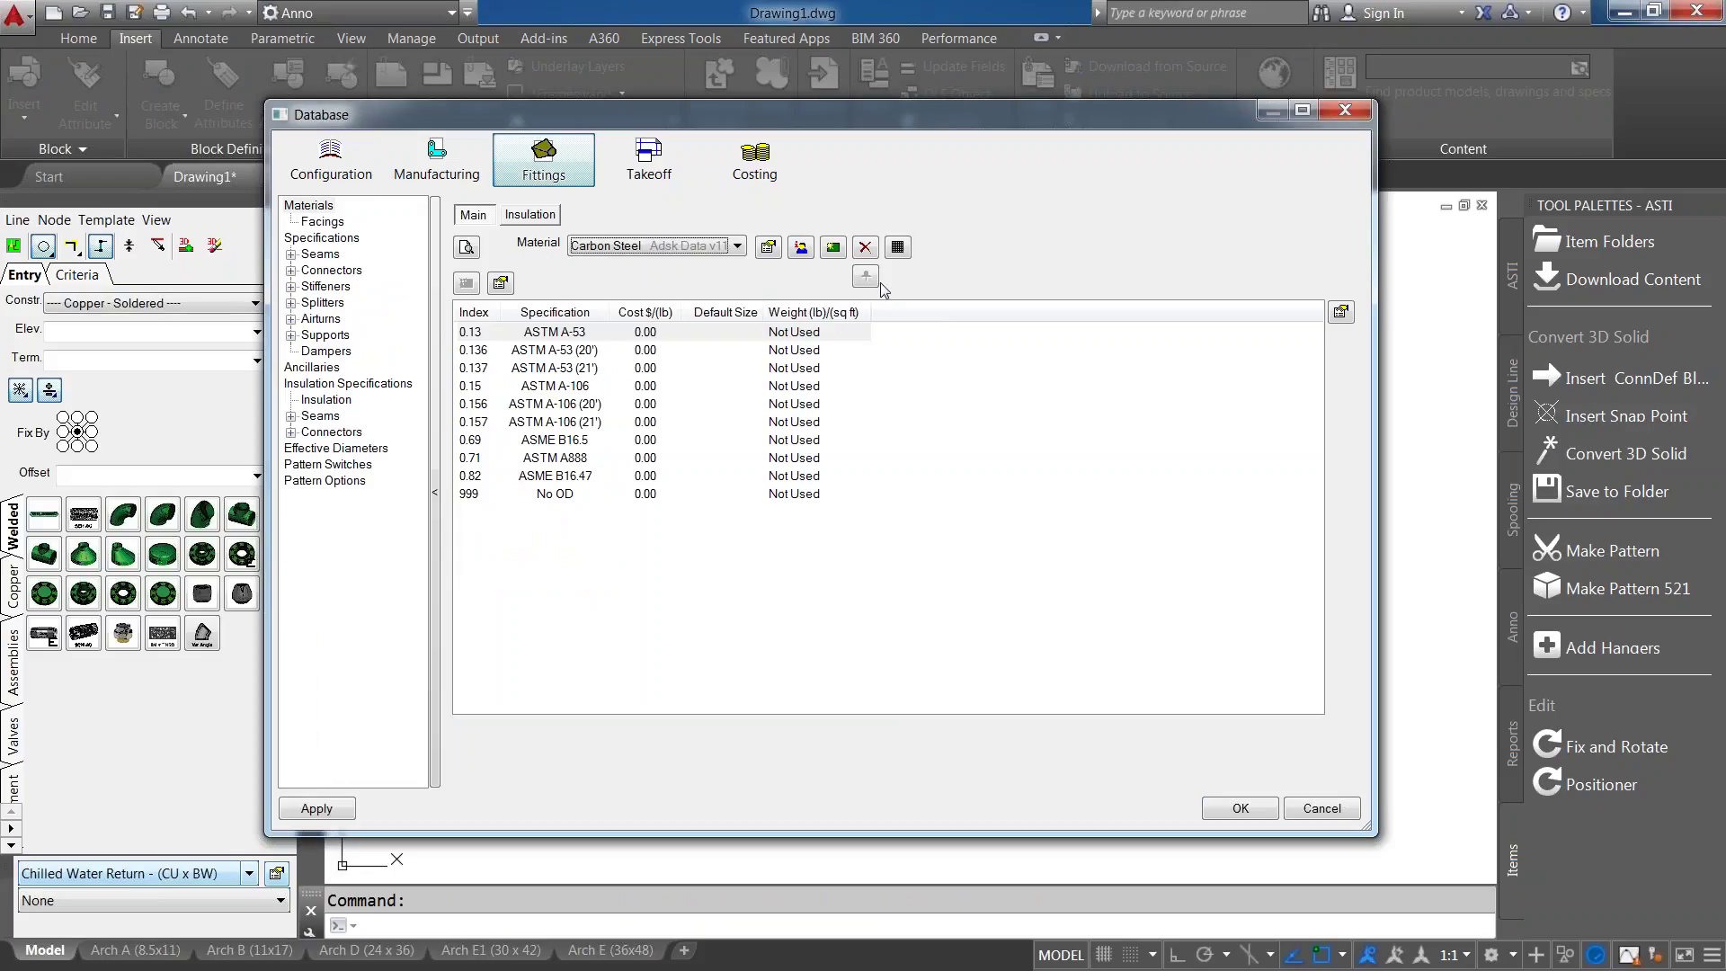
{"action": "left_click", "coordinate": [1322, 808]}
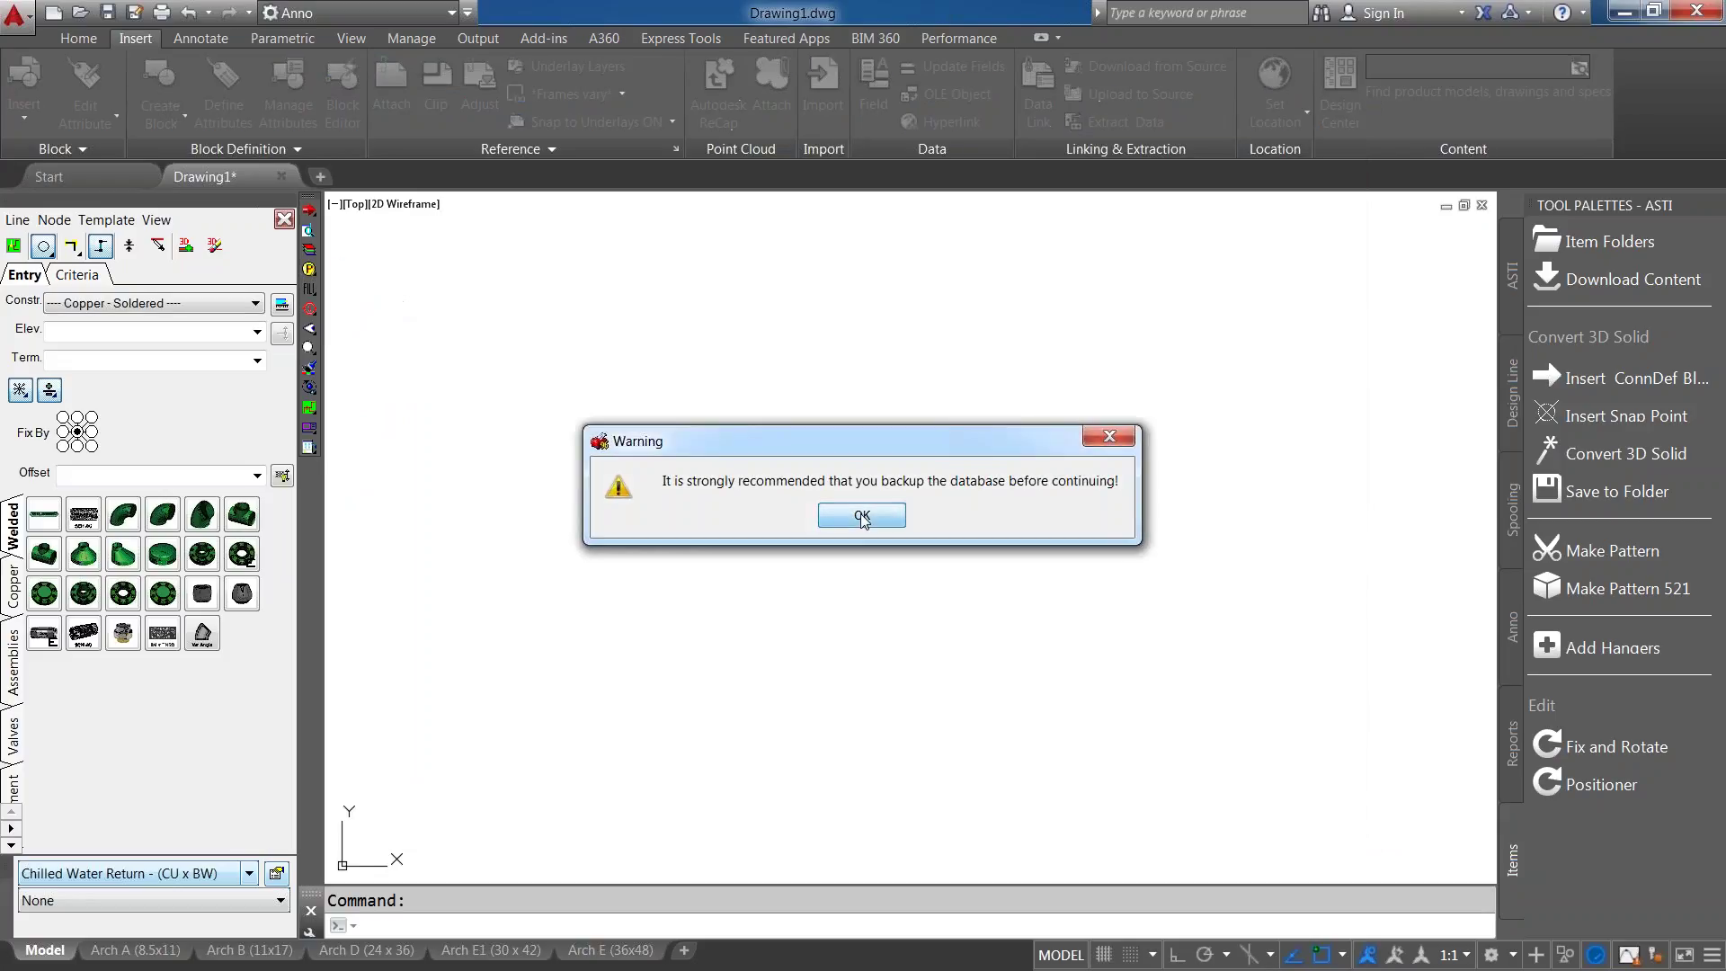
{"action": "left_click", "coordinate": [861, 514]}
{"action": "left_click", "coordinate": [1006, 623]}
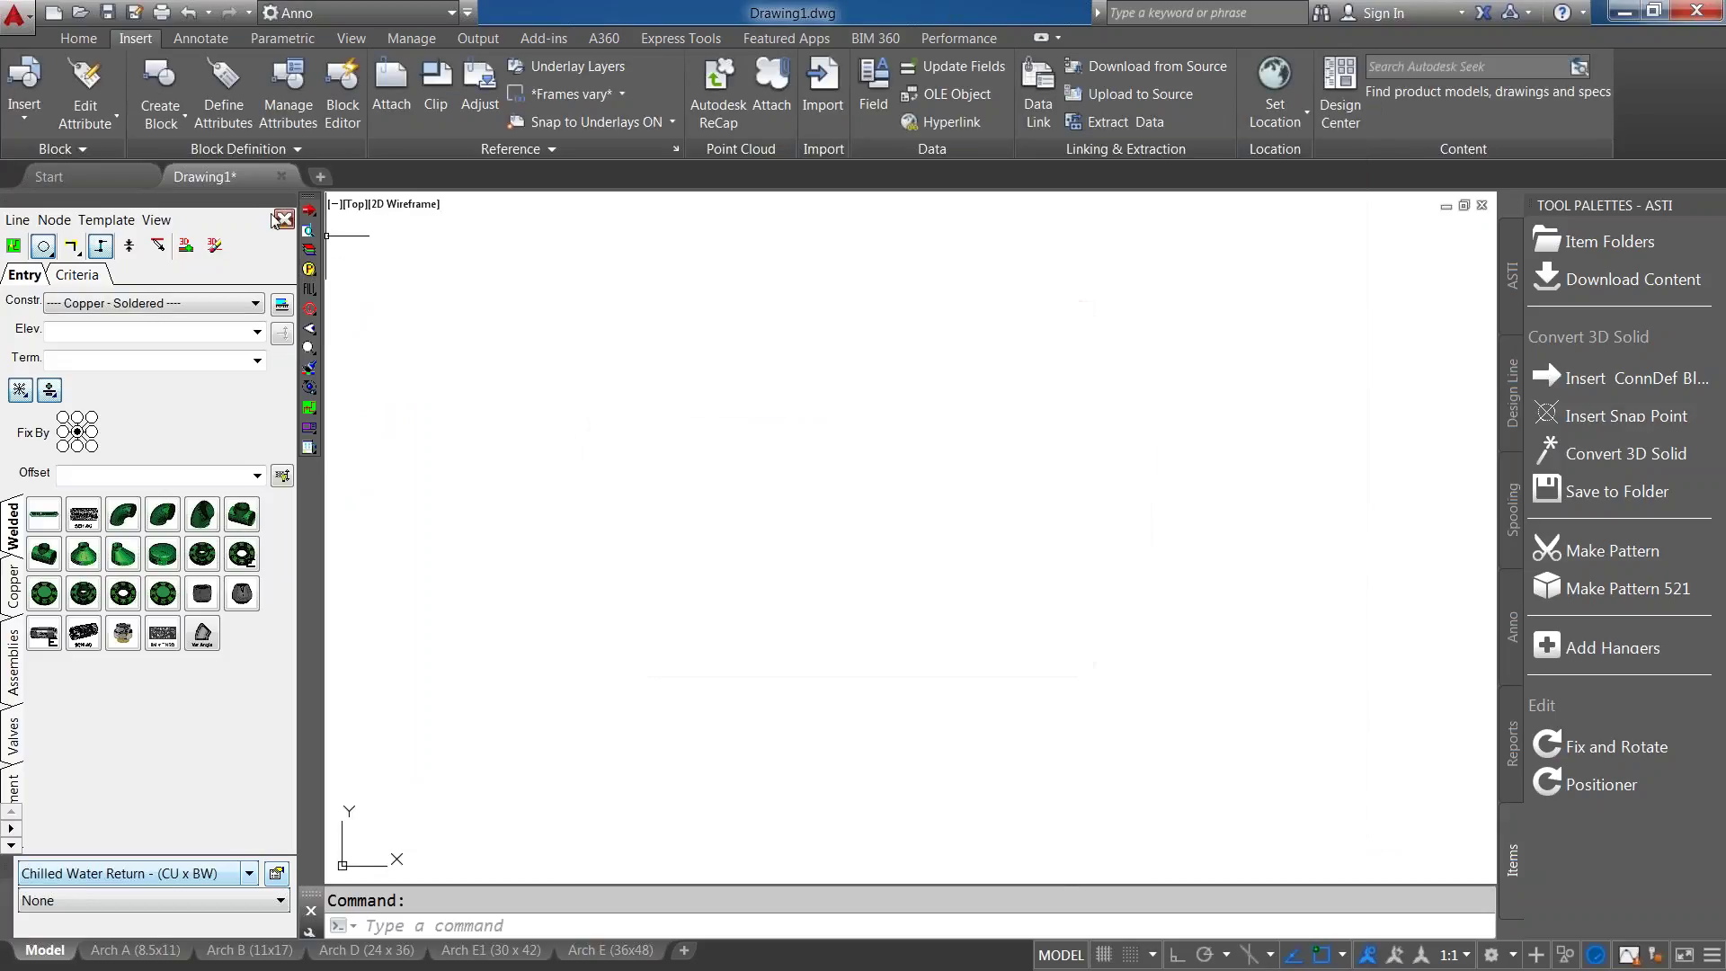
Open the recent drawing UserGroup.dwg without its original database and close it.
{"action": "left_click", "coordinate": [19, 16]}
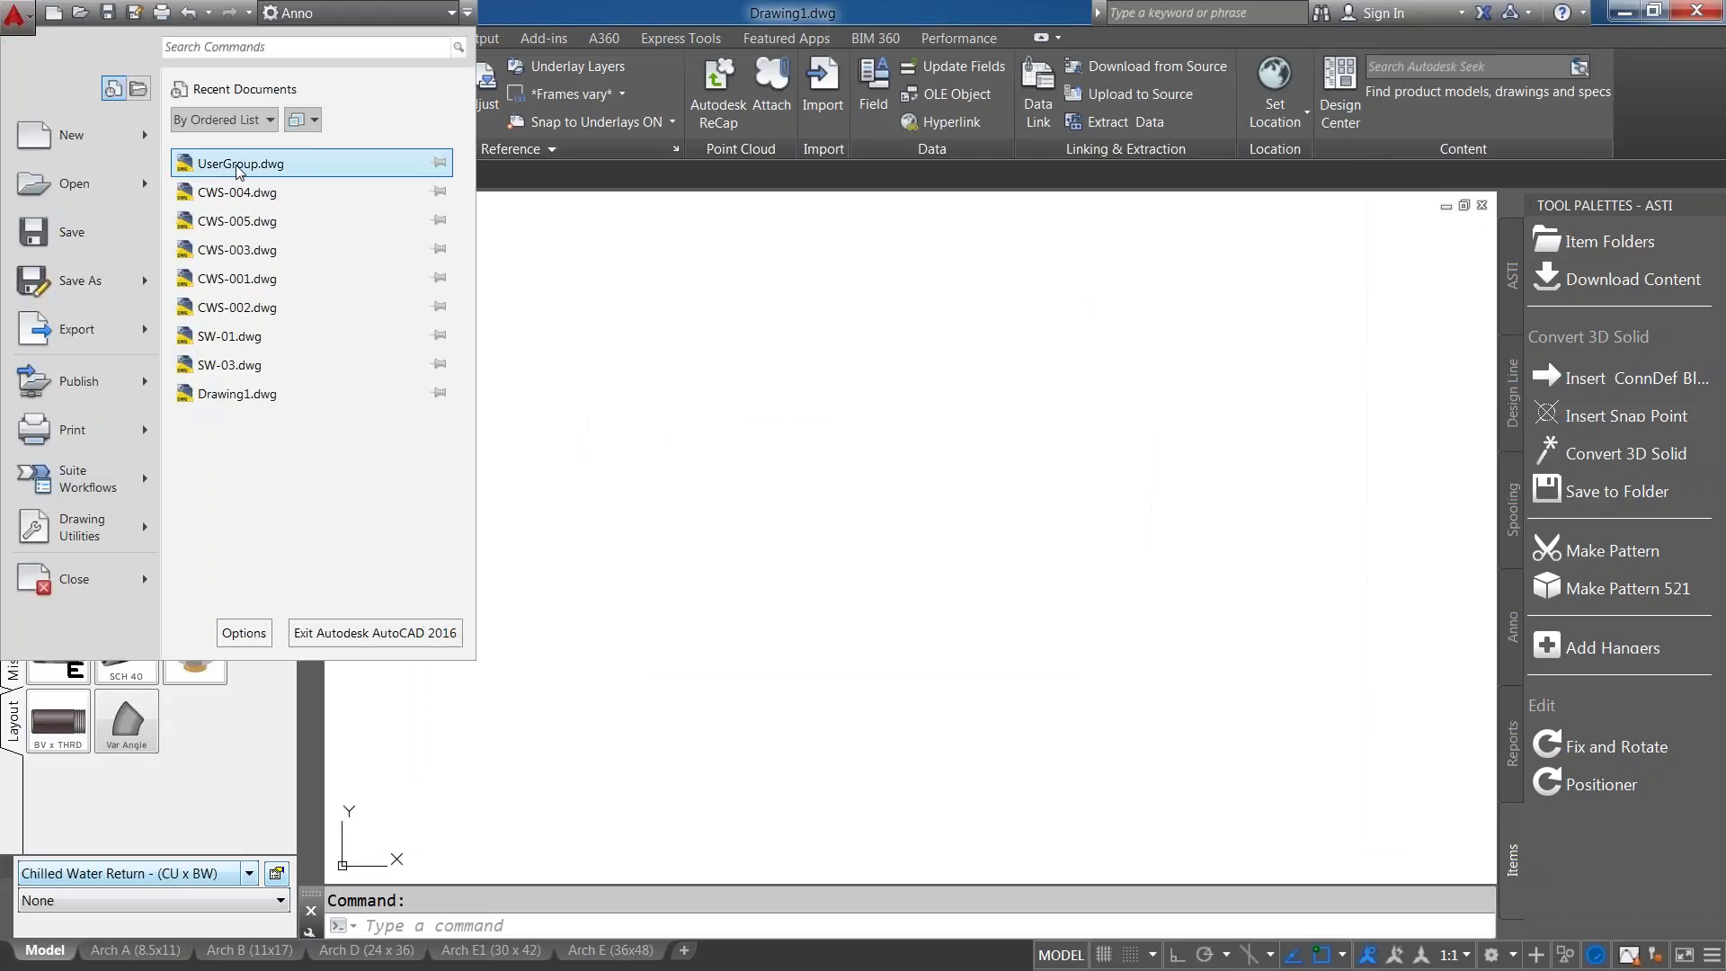
{"action": "left_click", "coordinate": [236, 164]}
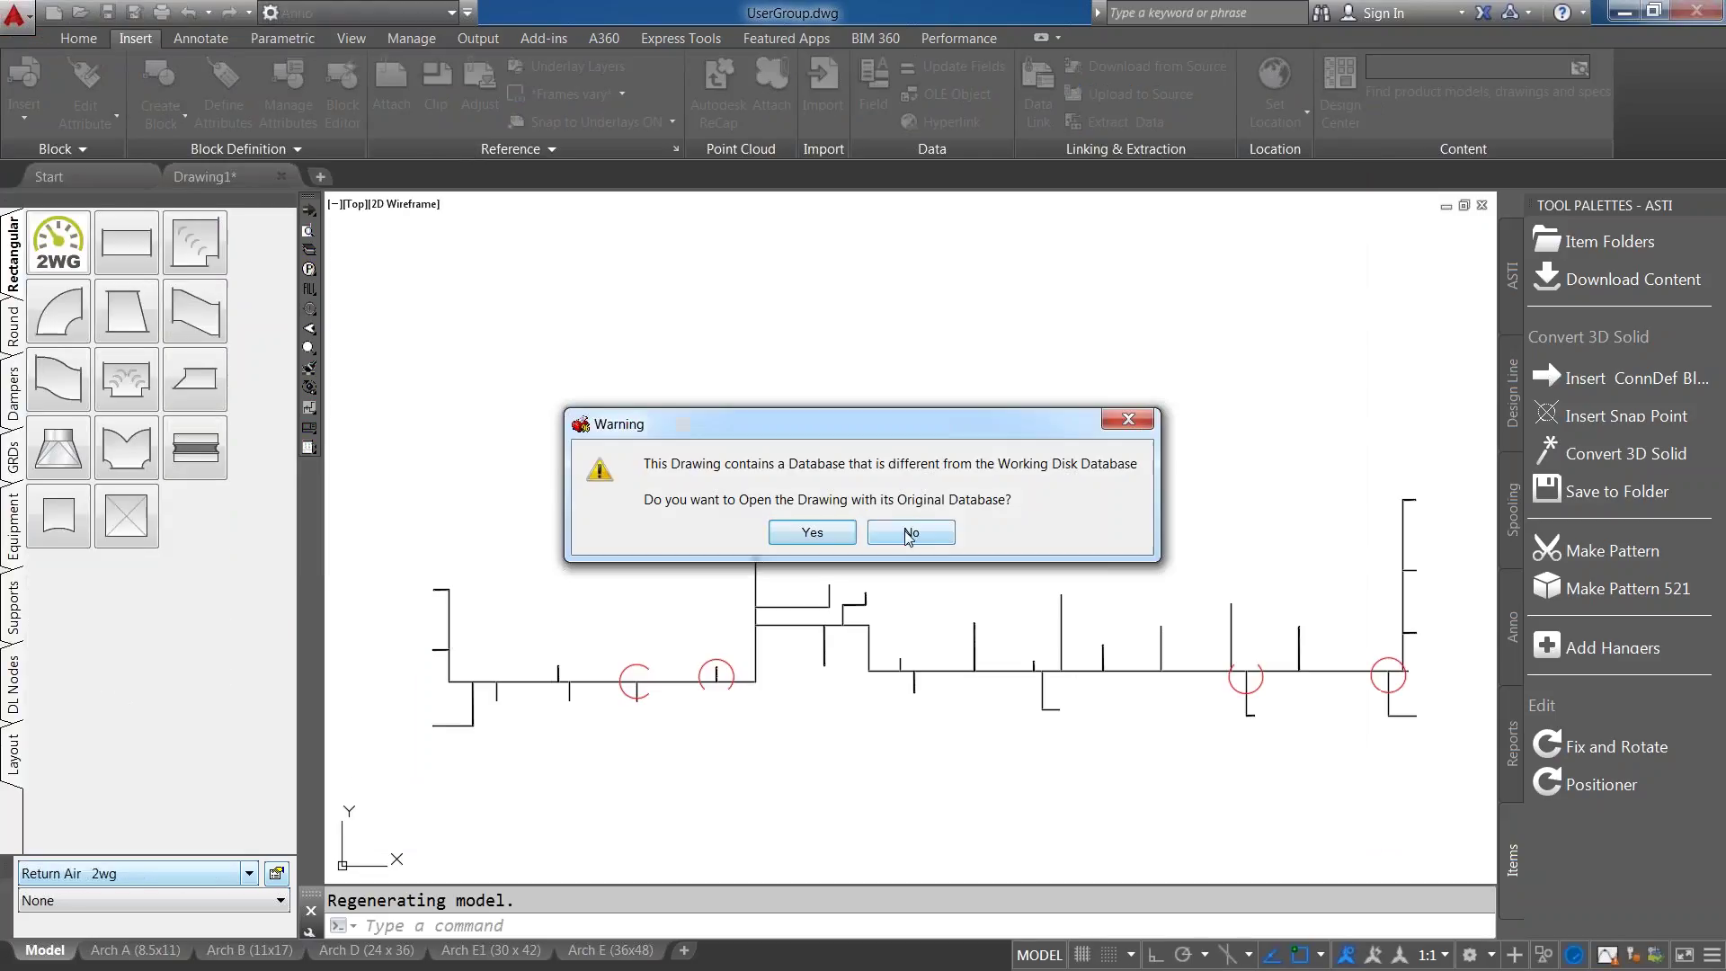
{"action": "left_click", "coordinate": [908, 533]}
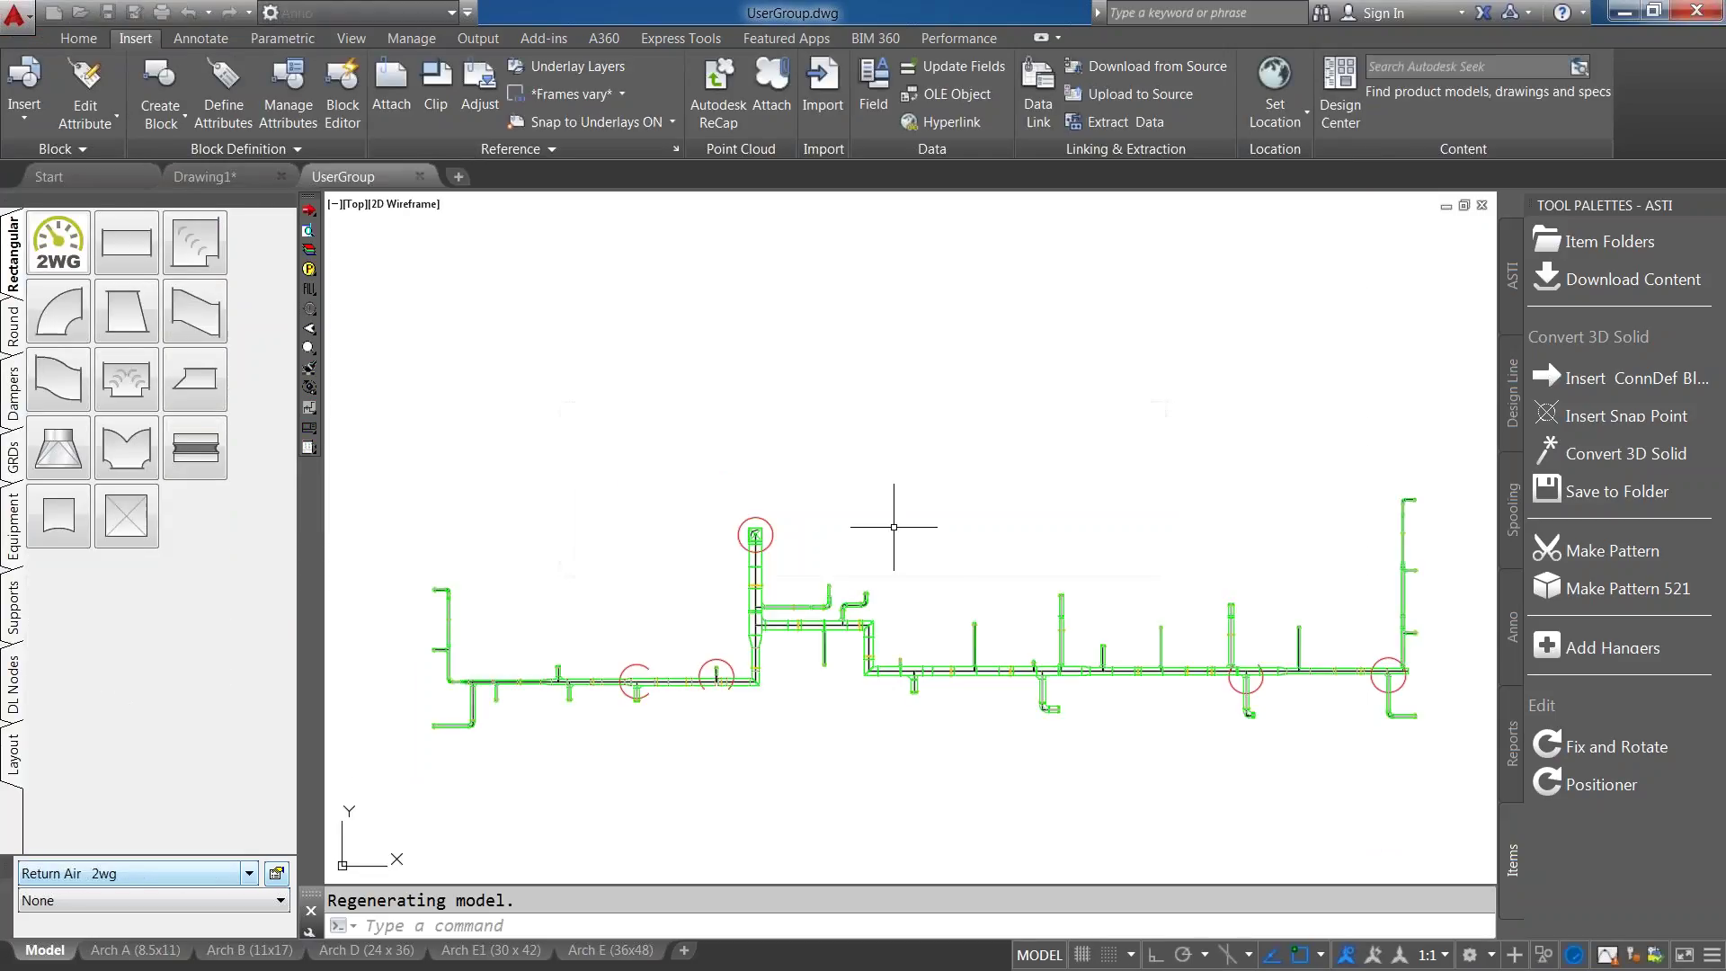
{"action": "left_click", "coordinate": [419, 177]}
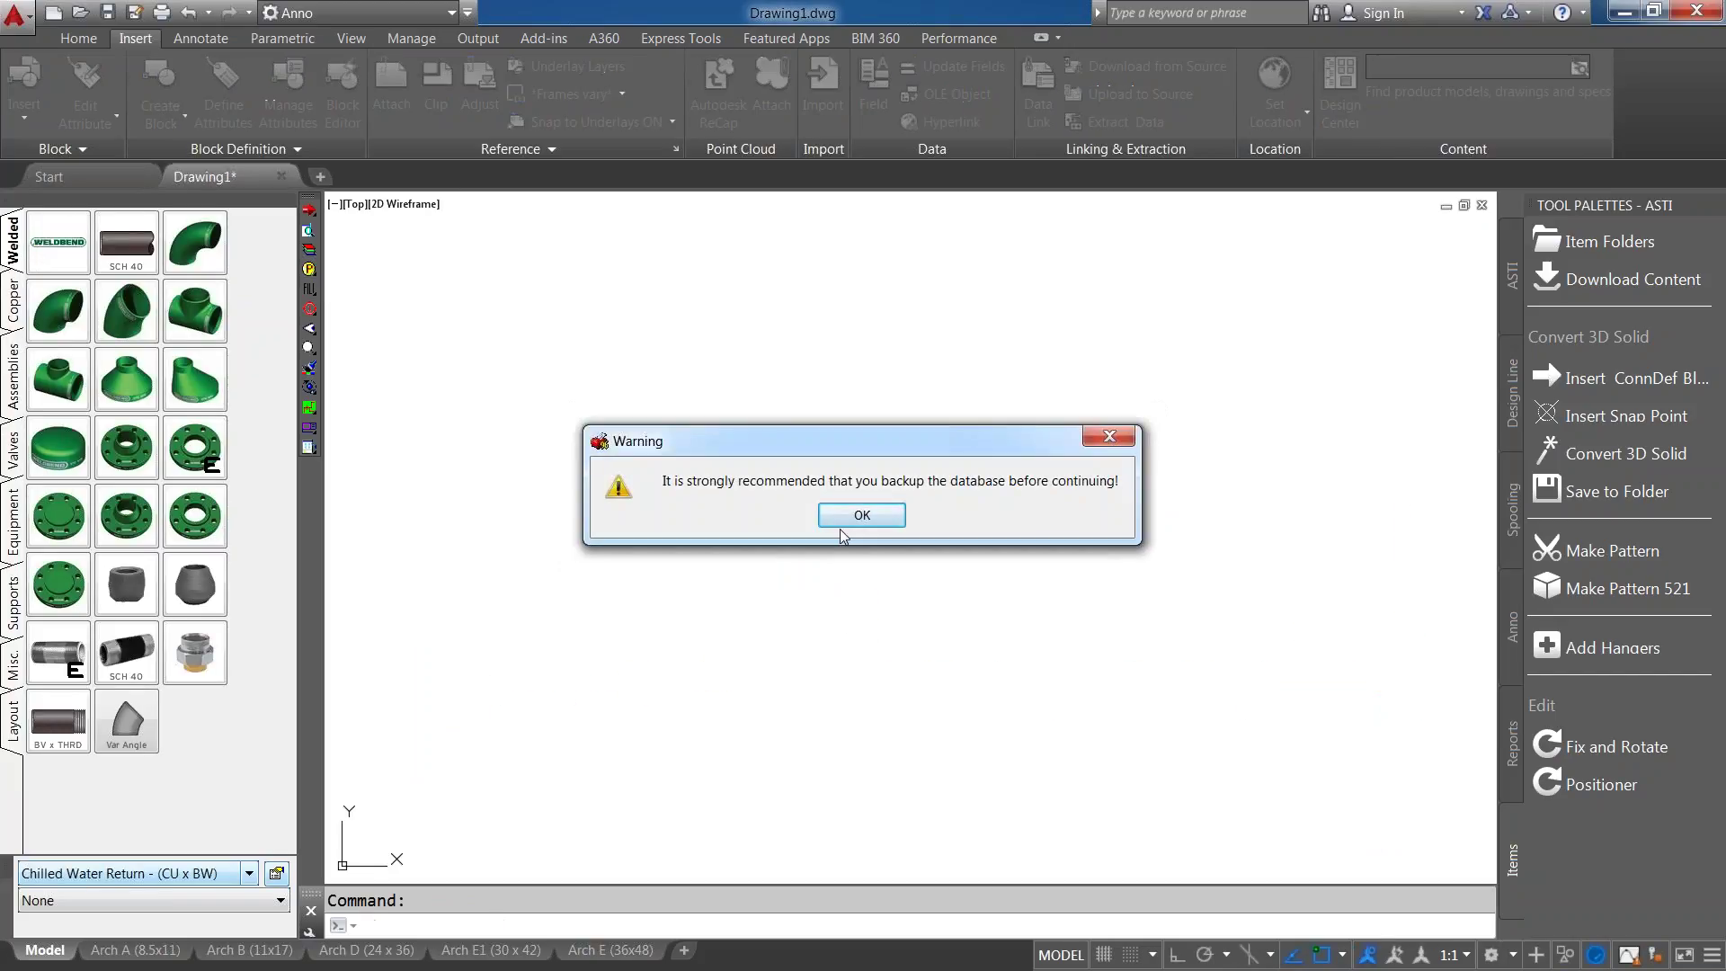
Examine the UserGroup.dwg entry and its affected areas in Manage Database, and close the list.
{"action": "left_click", "coordinate": [855, 521]}
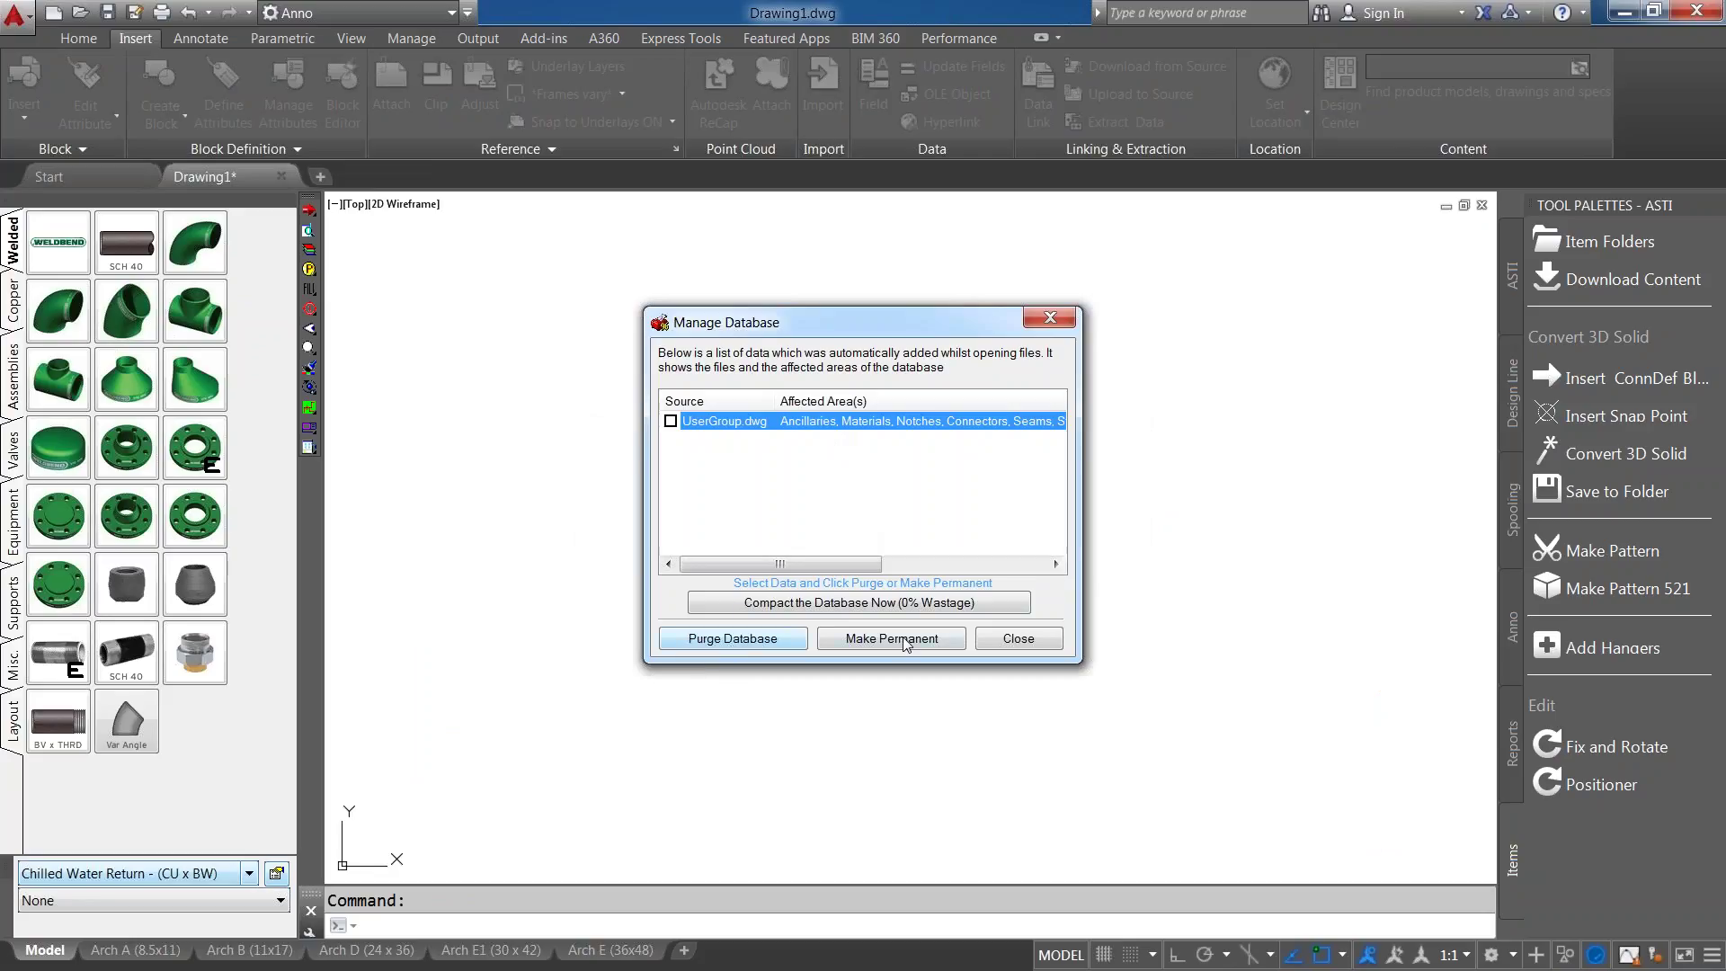
{"action": "left_click", "coordinate": [672, 422]}
{"action": "left_click", "coordinate": [1005, 639]}
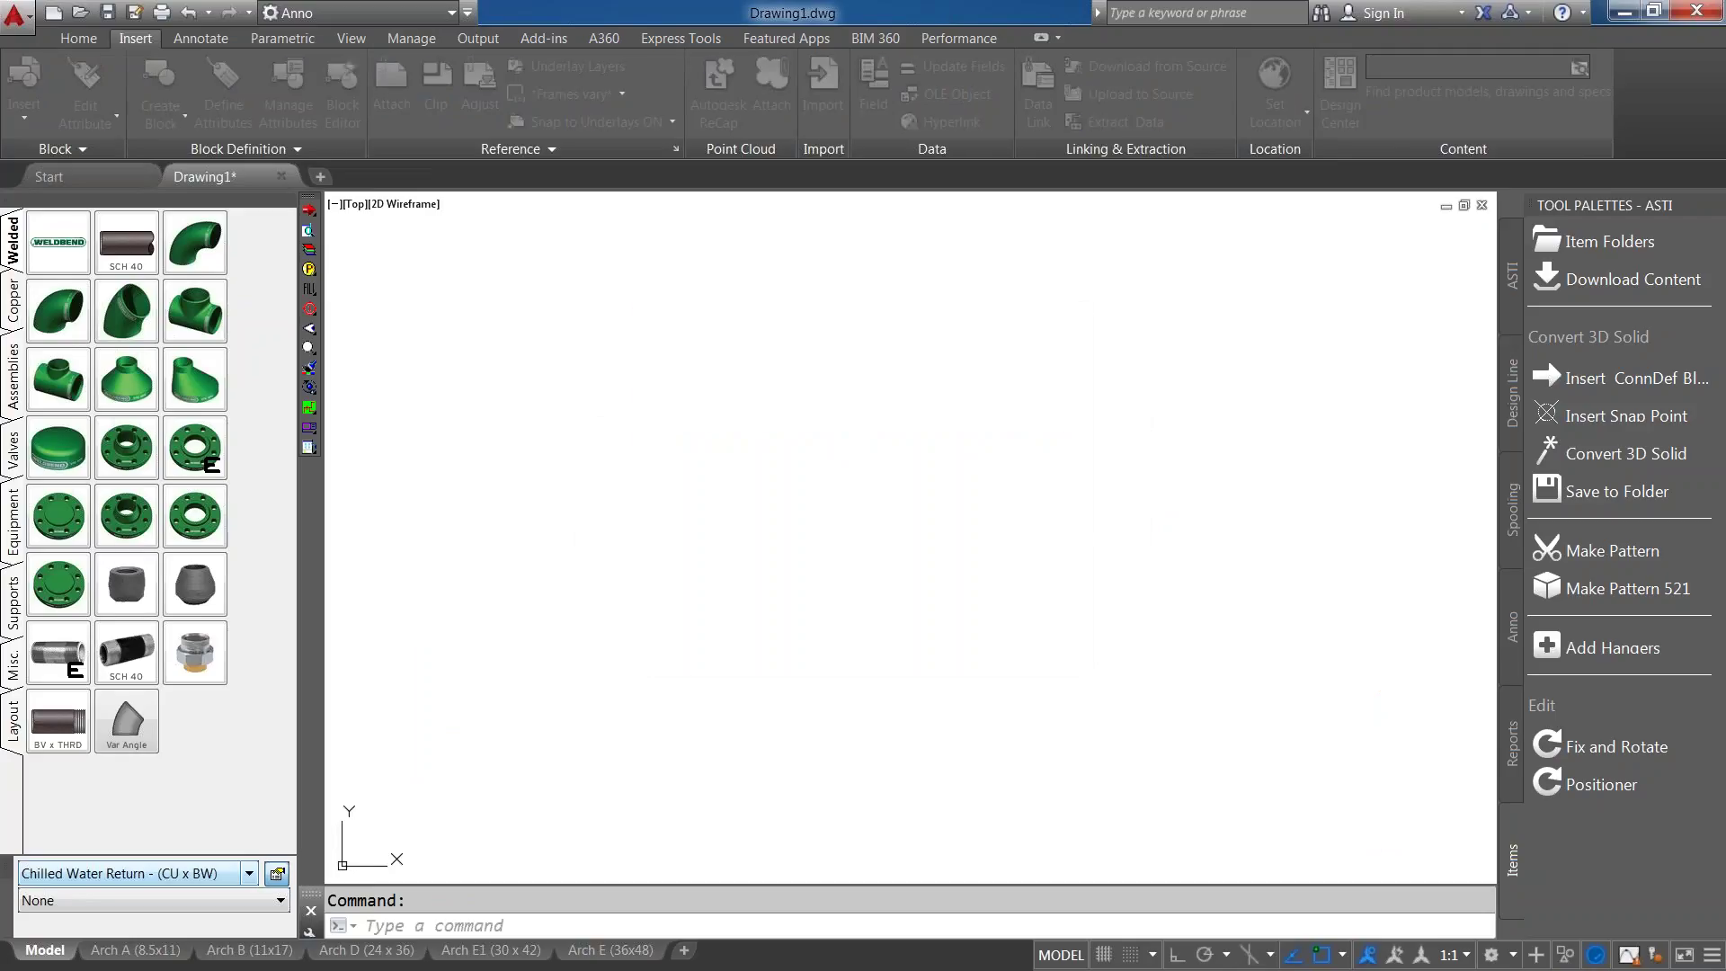
Inspect the Supply Air (UserGroup.dwg) service in Setup Services, cancel, and return to the Manage Database list.
{"action": "left_click", "coordinate": [589, 96]}
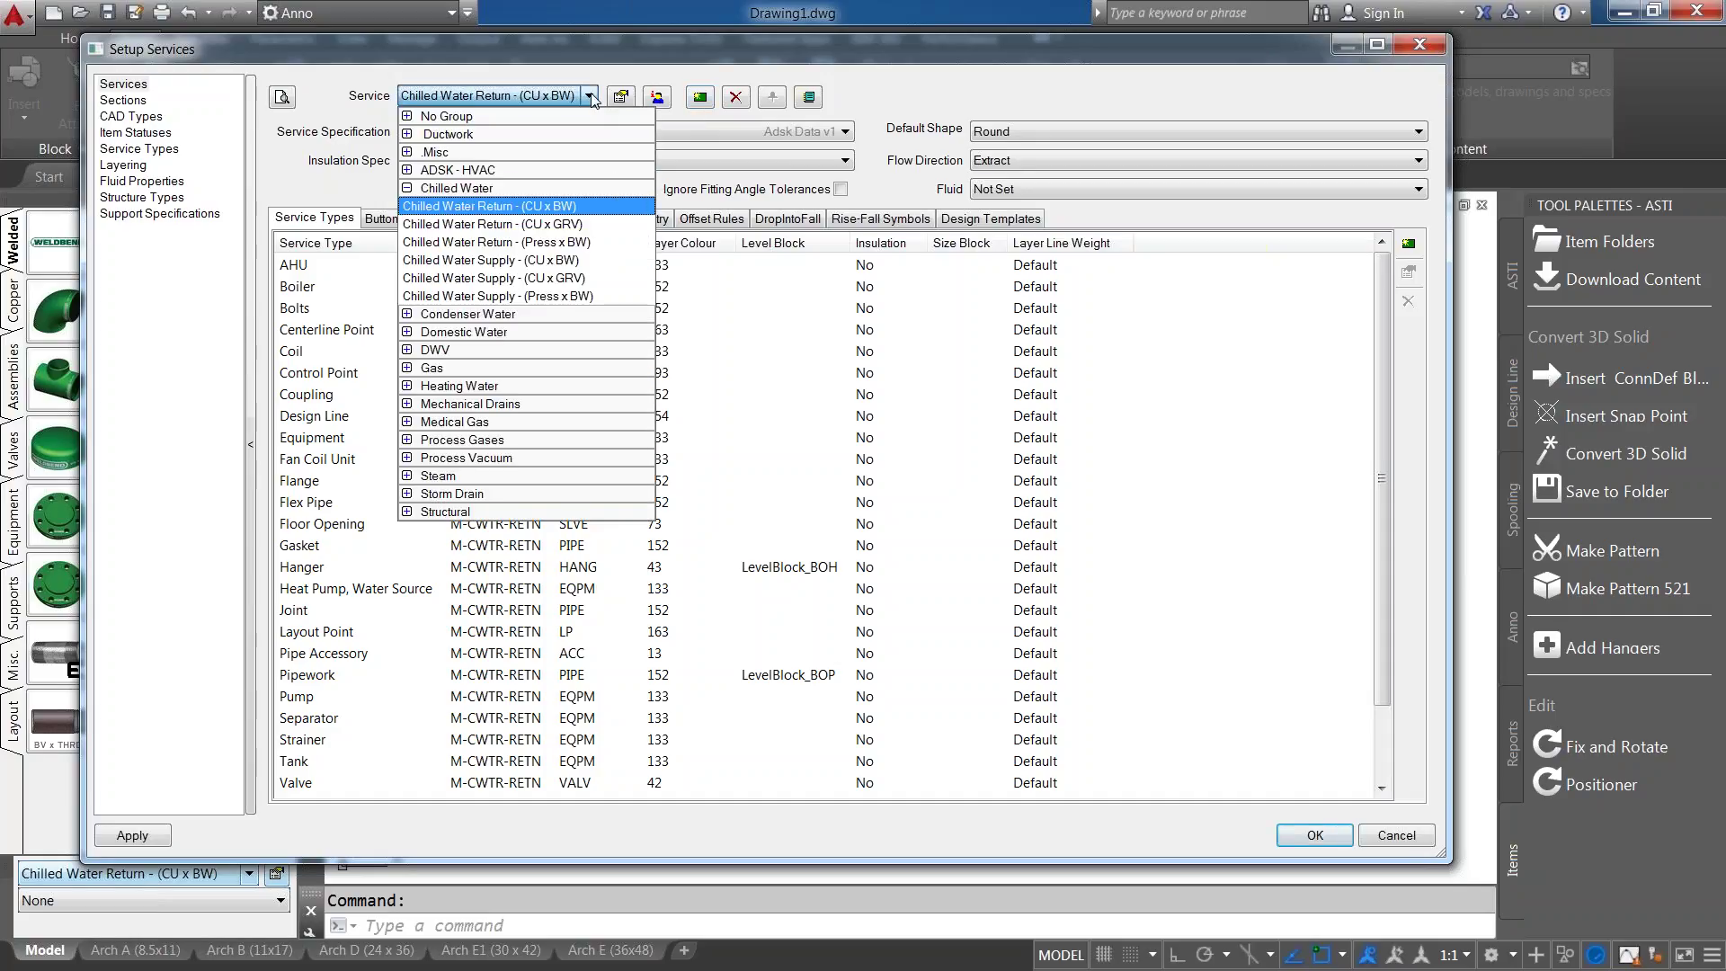
{"action": "left_click", "coordinate": [408, 171]}
{"action": "left_click", "coordinate": [422, 188]}
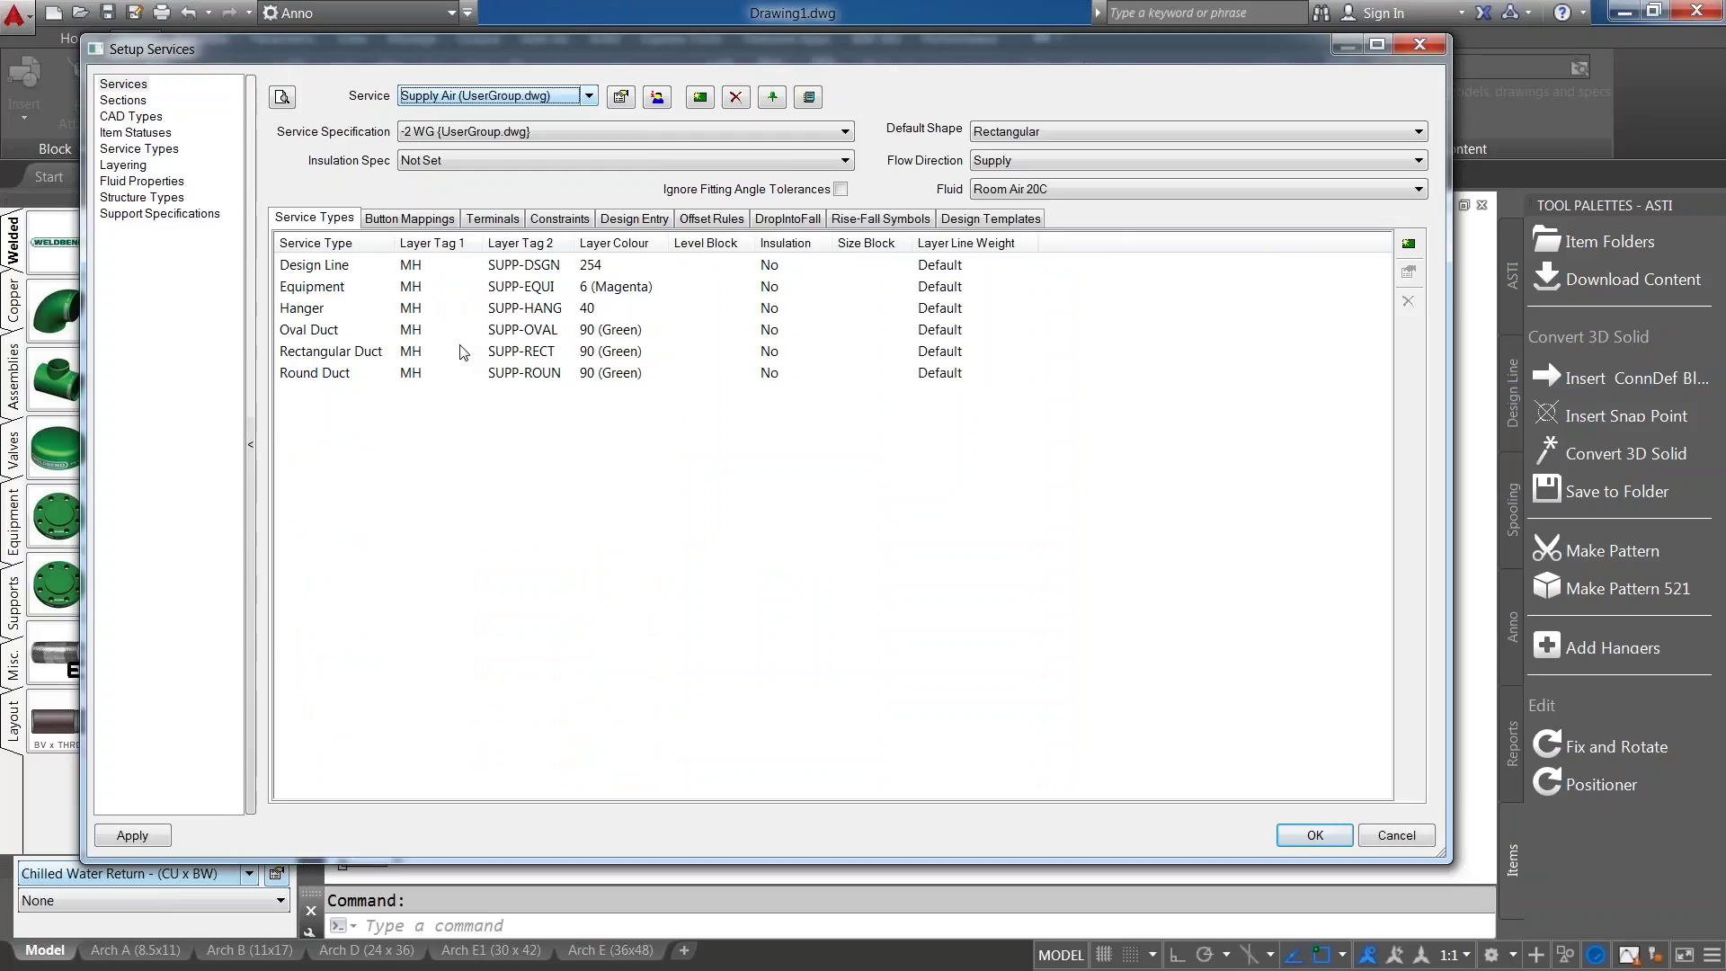
{"action": "left_click", "coordinate": [1392, 836]}
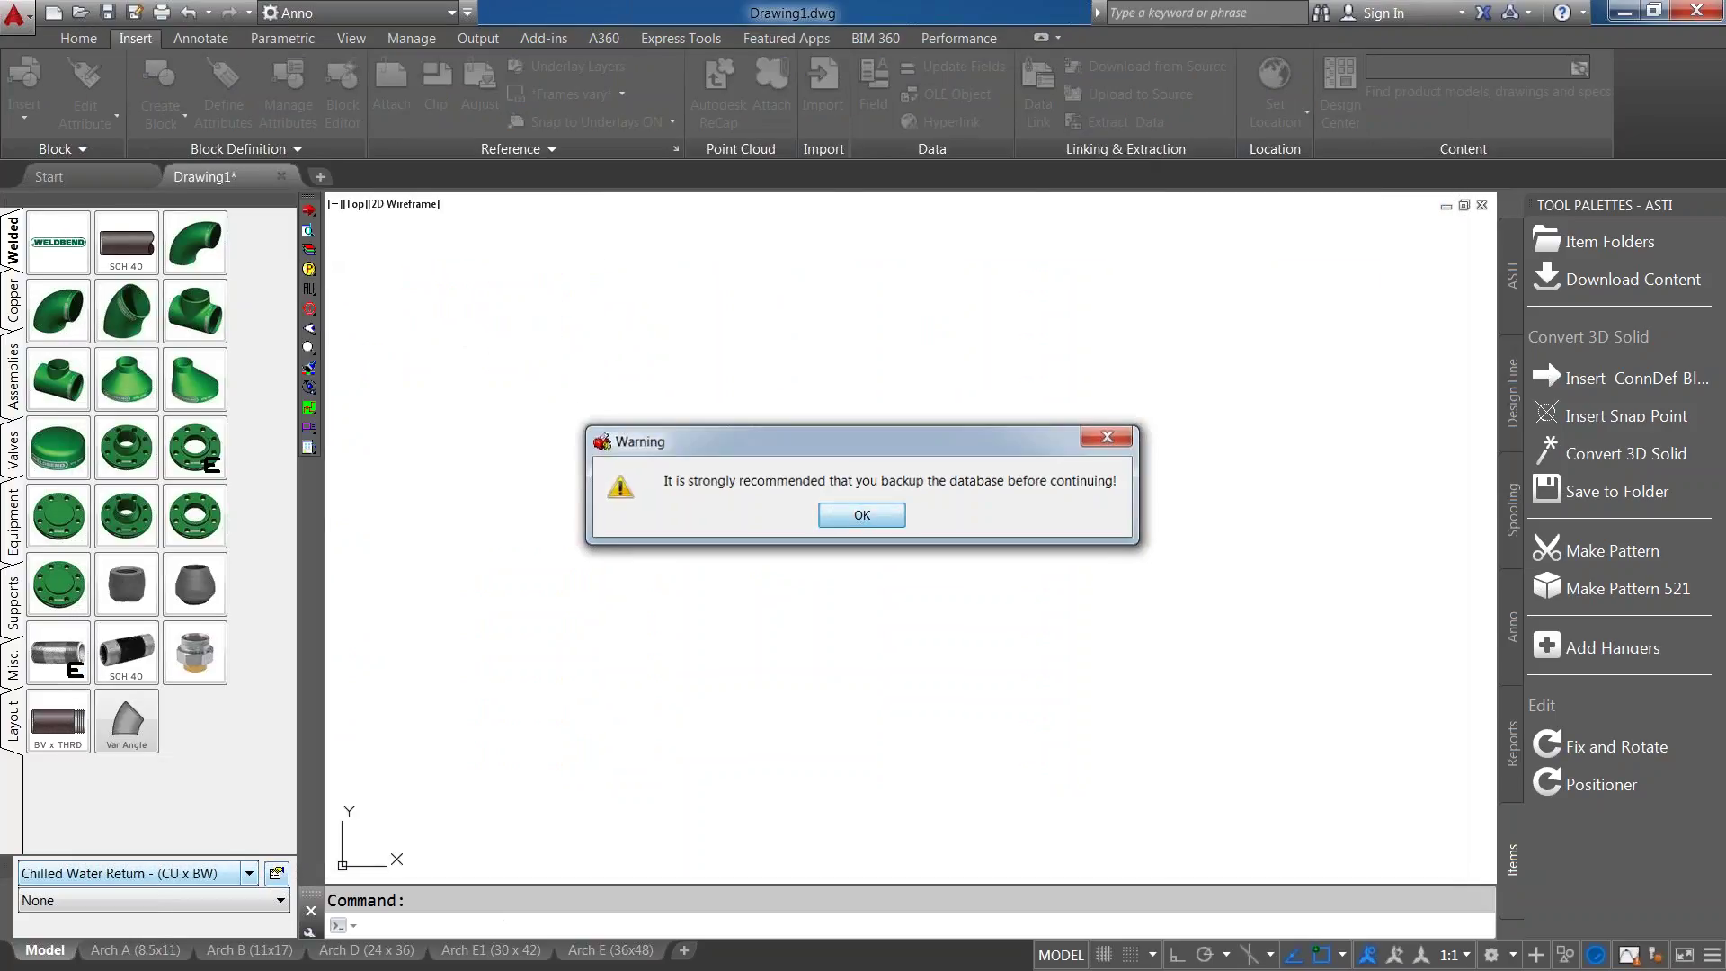
{"action": "key", "text": "Return"}
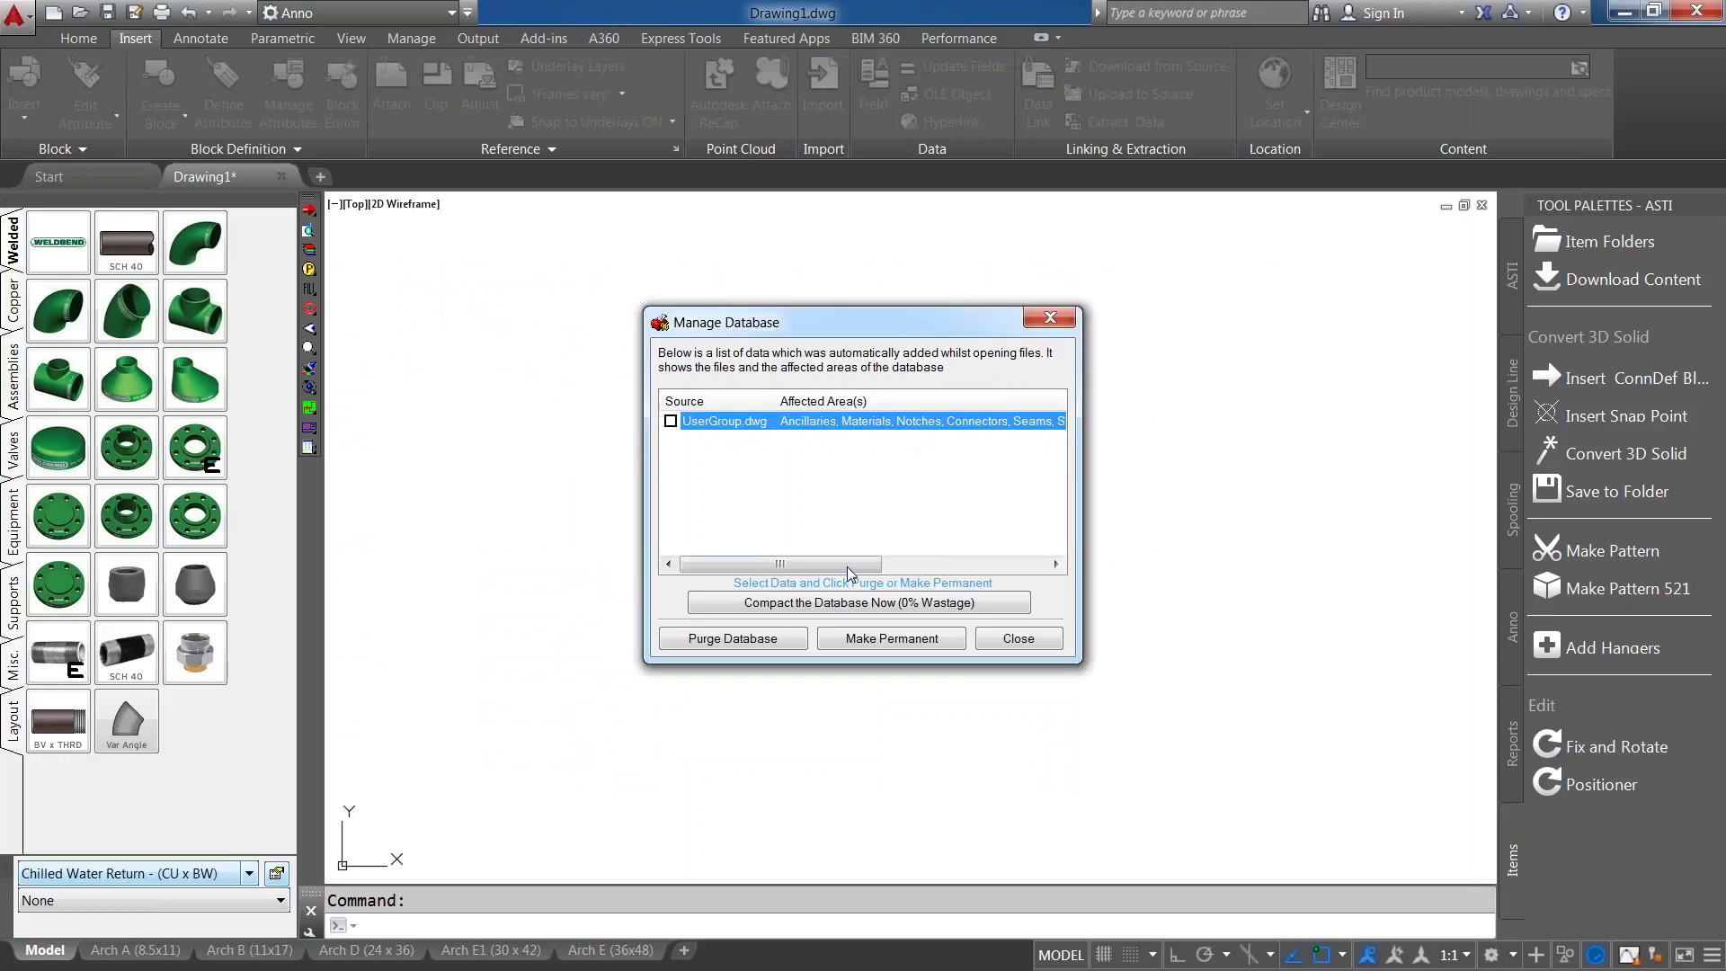
{"action": "left_click_drag", "start_coordinate": [847, 566], "coordinate": [801, 577]}
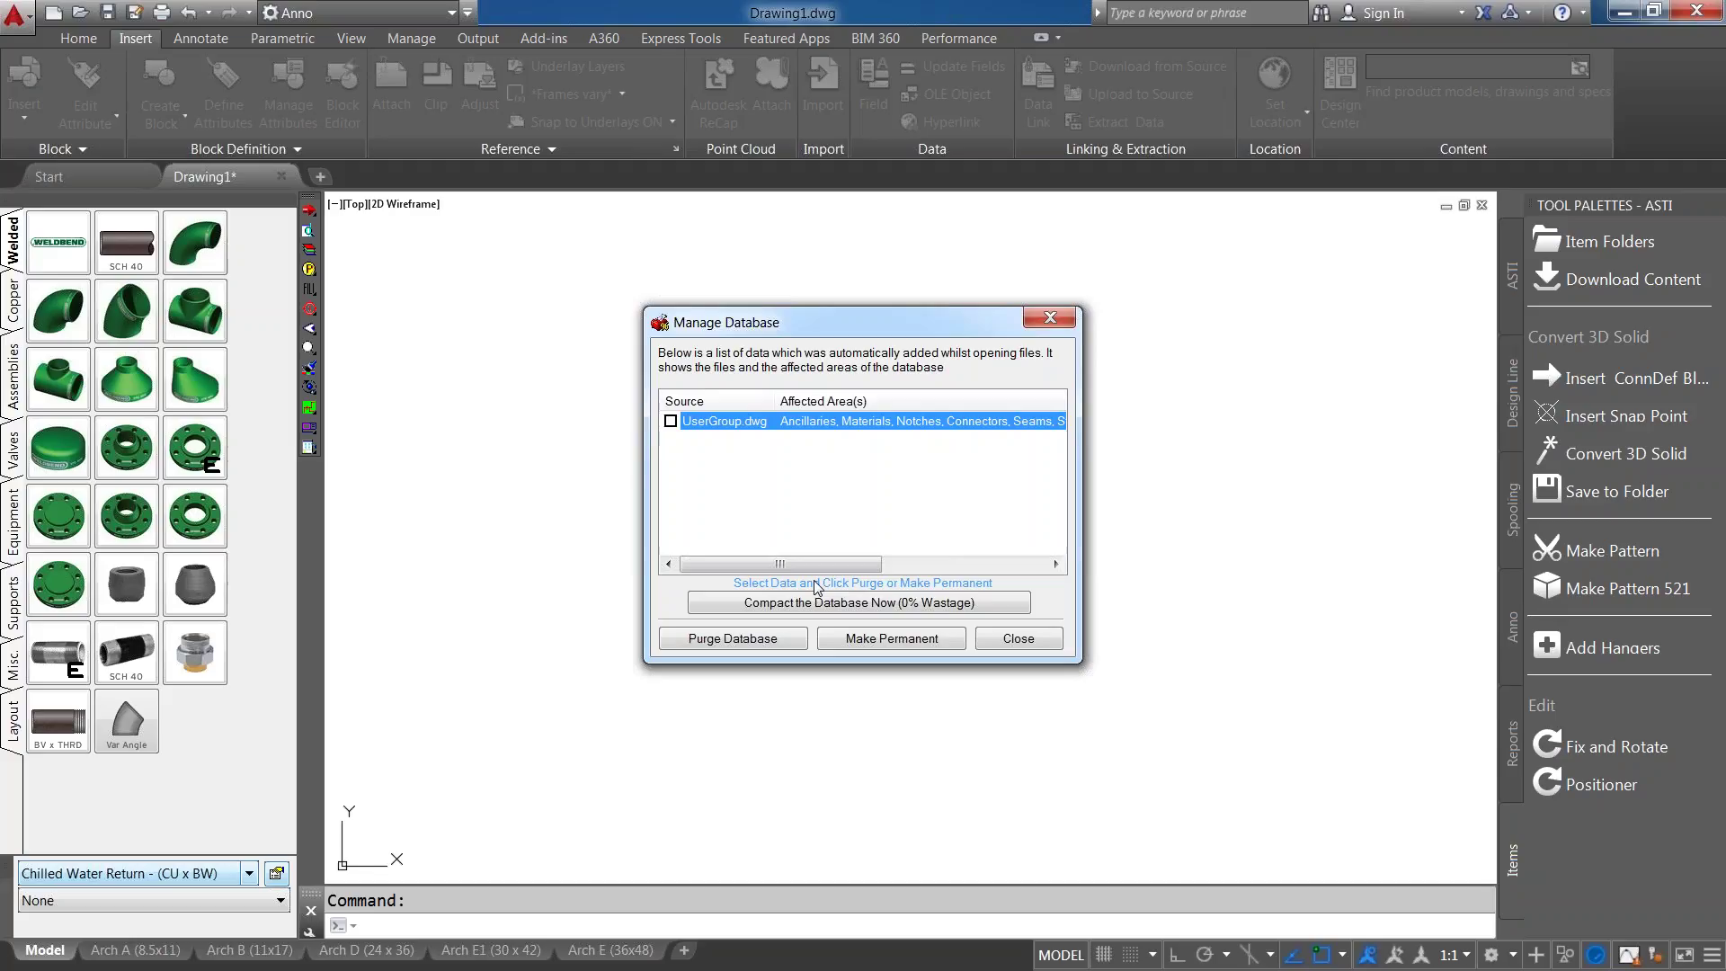
Open the Fabrication user configuration for a working database and log in as administrator with the account password.
{"action": "left_click", "coordinate": [1340, 700]}
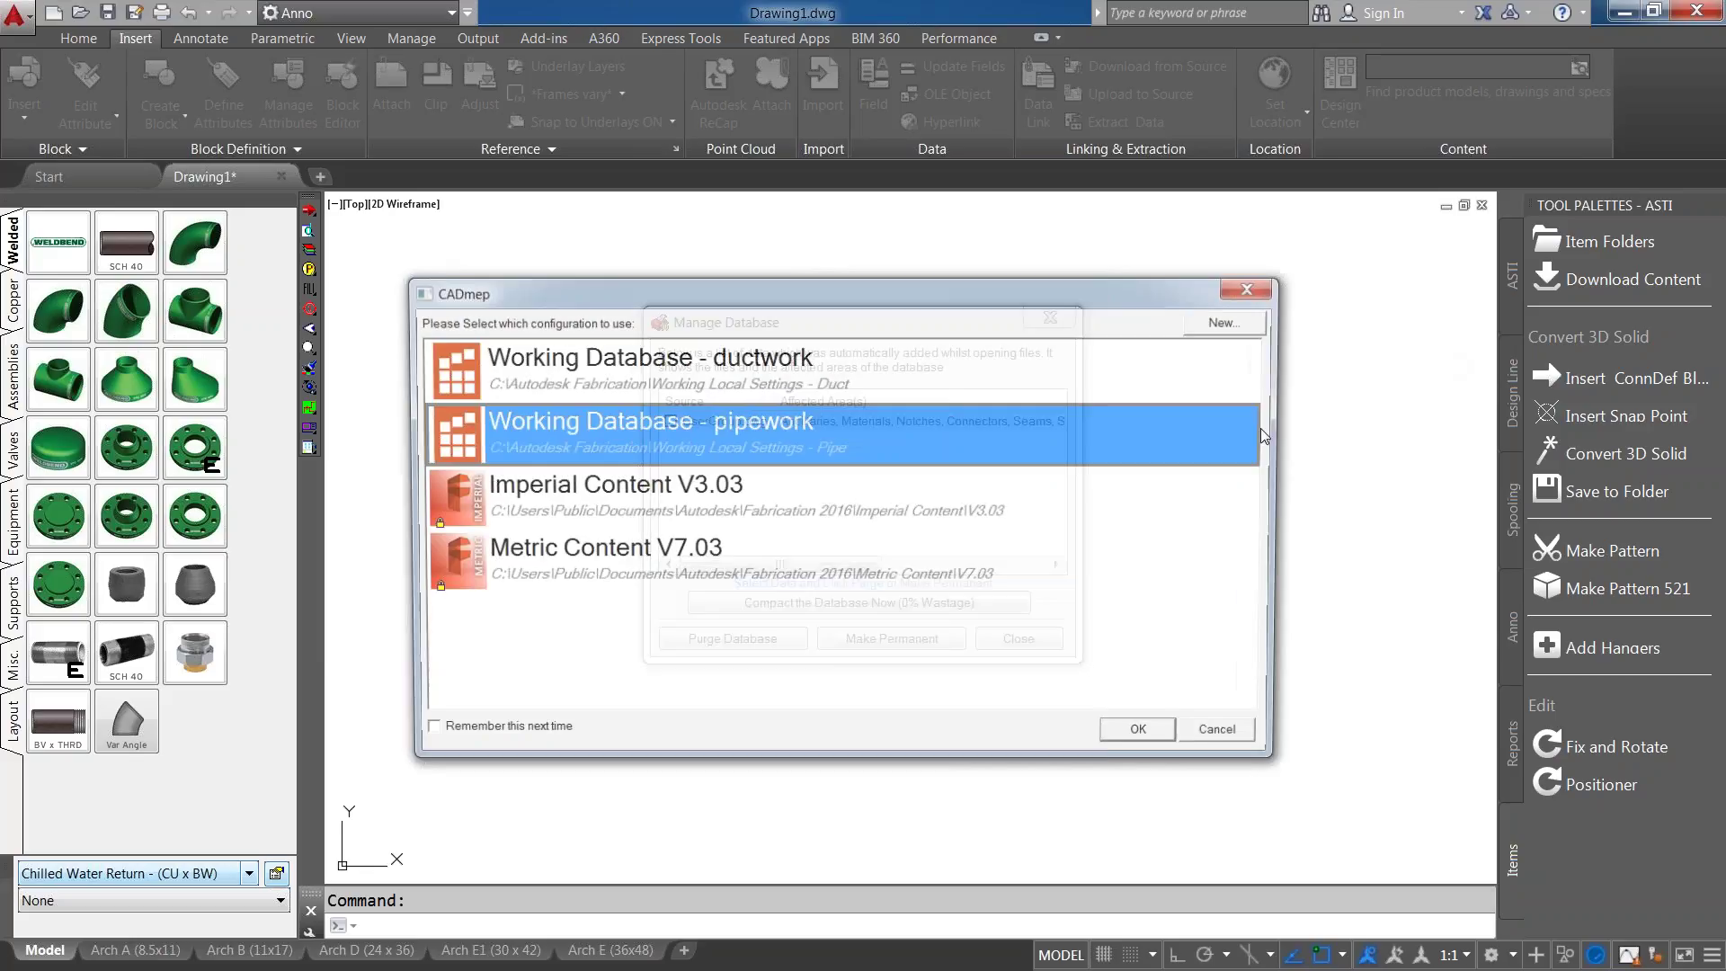
{"action": "left_click", "coordinate": [674, 385]}
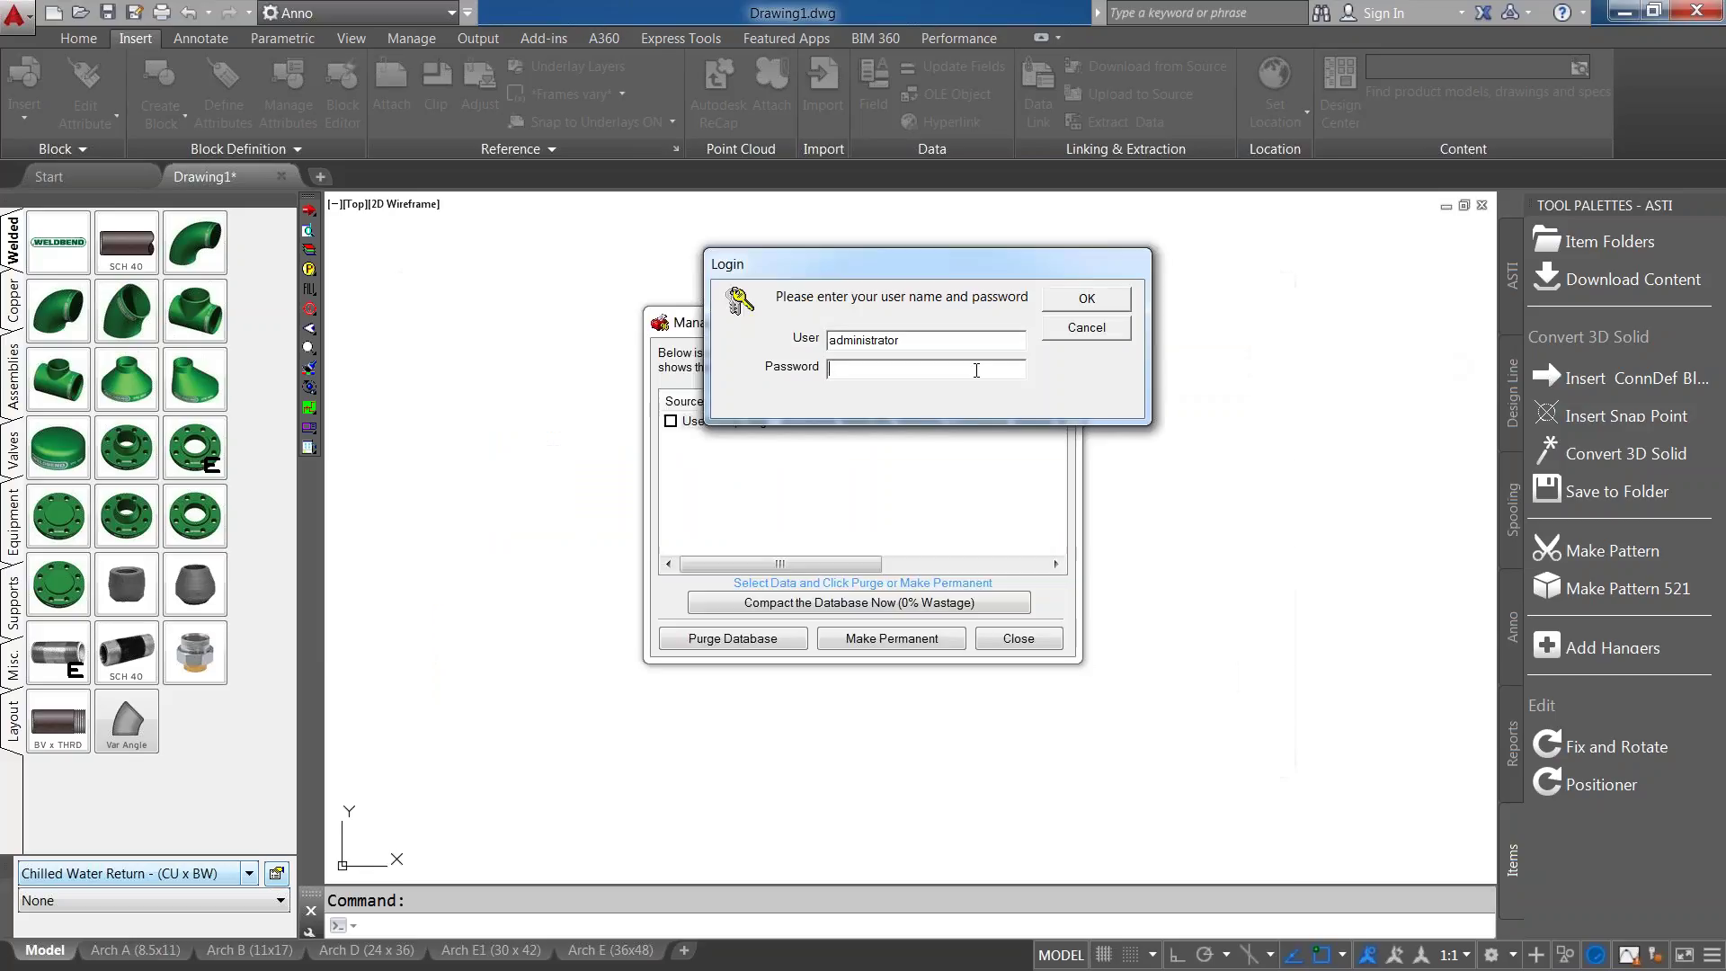
{"action": "type", "text": "****"}
{"action": "key", "text": "Return"}
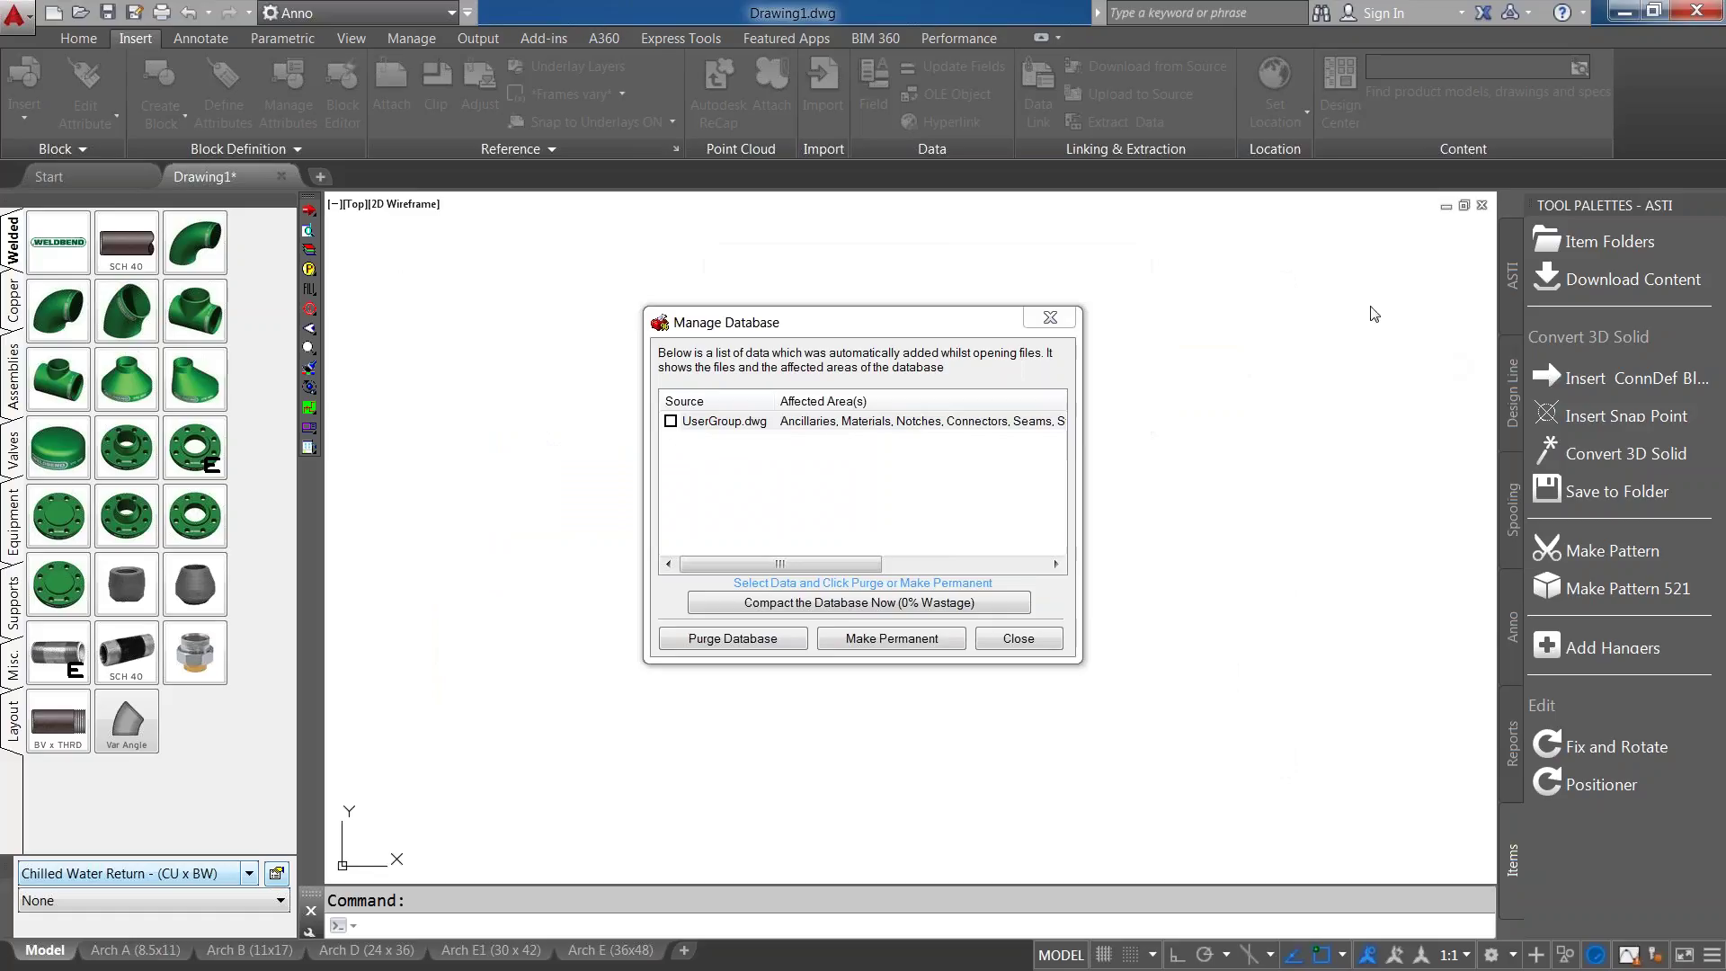
Start a new Fabrication user and look through the access rights the user lacks.
{"action": "left_click_drag", "start_coordinate": [686, 131], "coordinate": [251, 127]}
{"action": "right_click", "coordinate": [369, 317]}
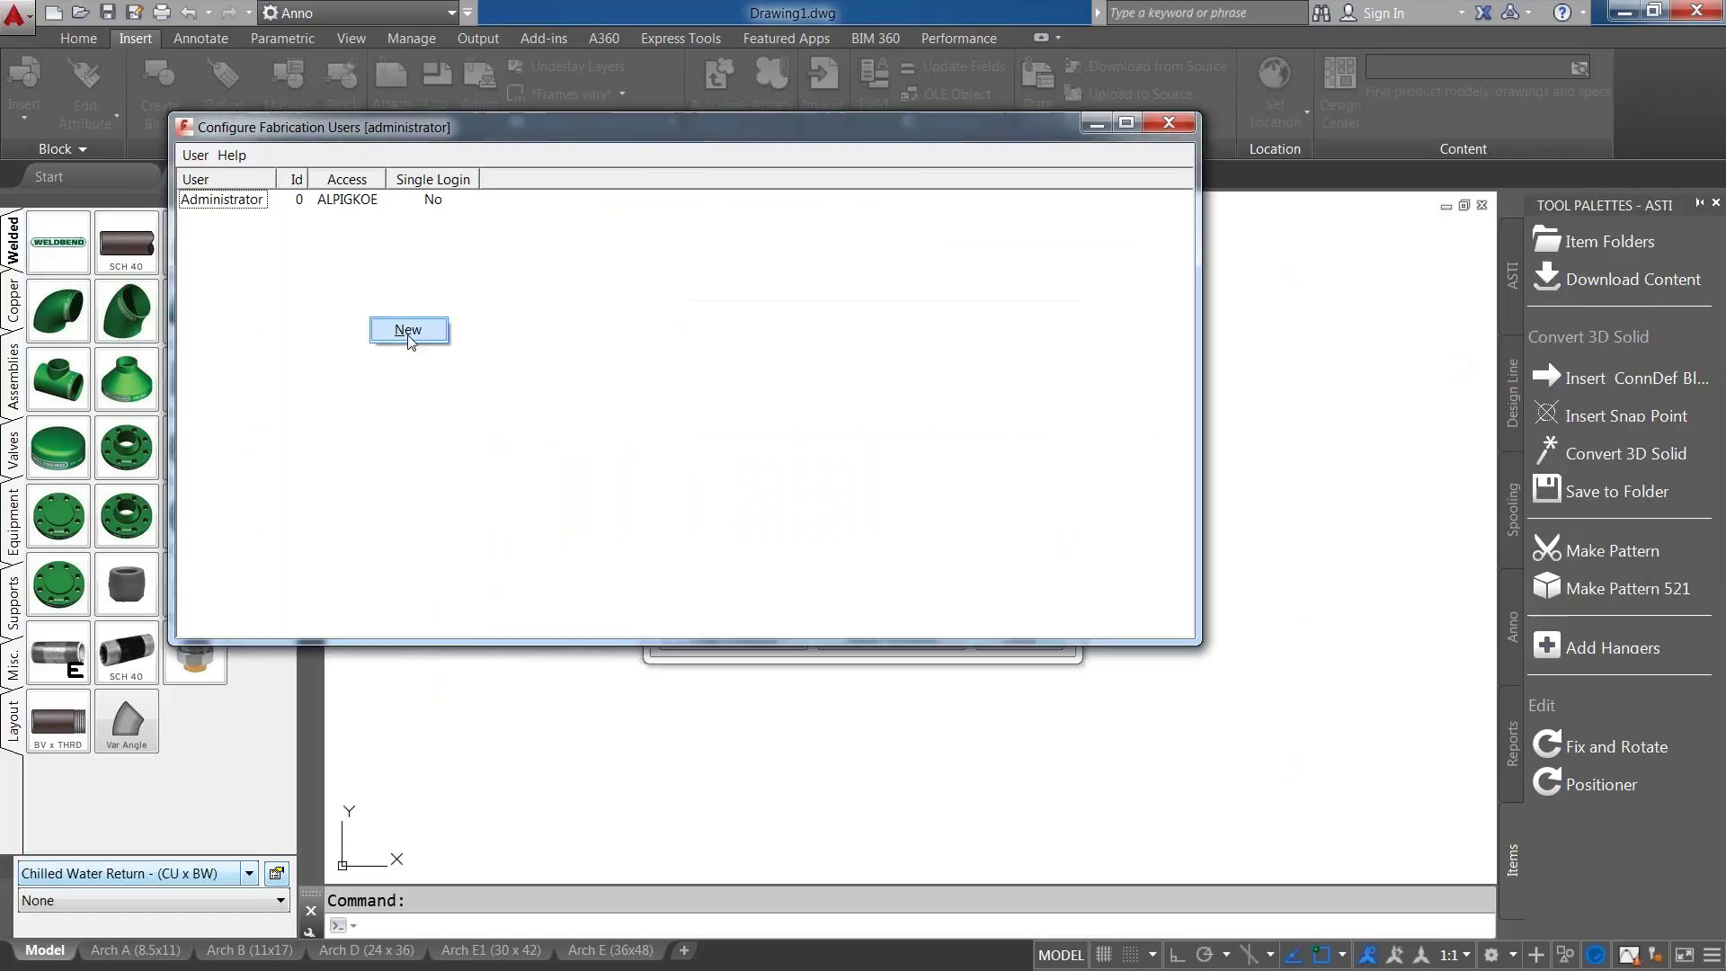
{"action": "left_click", "coordinate": [404, 333]}
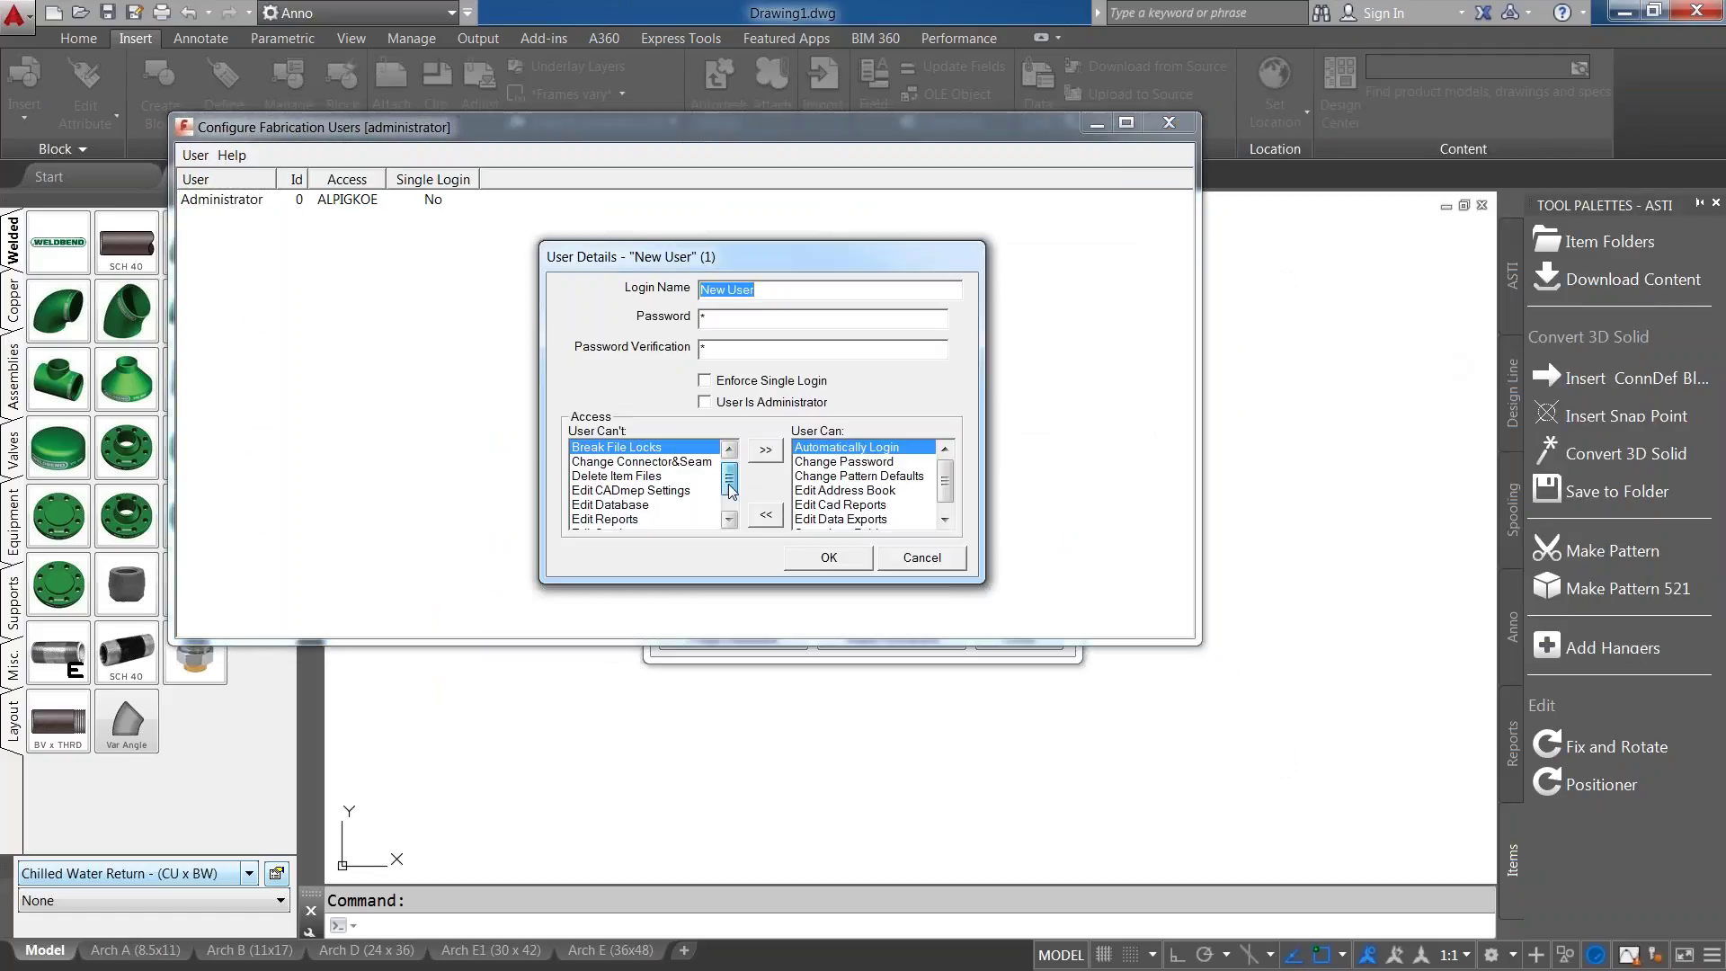
{"action": "scroll", "coordinate": [731, 509], "scroll_direction": "down", "scroll_amount": 1}
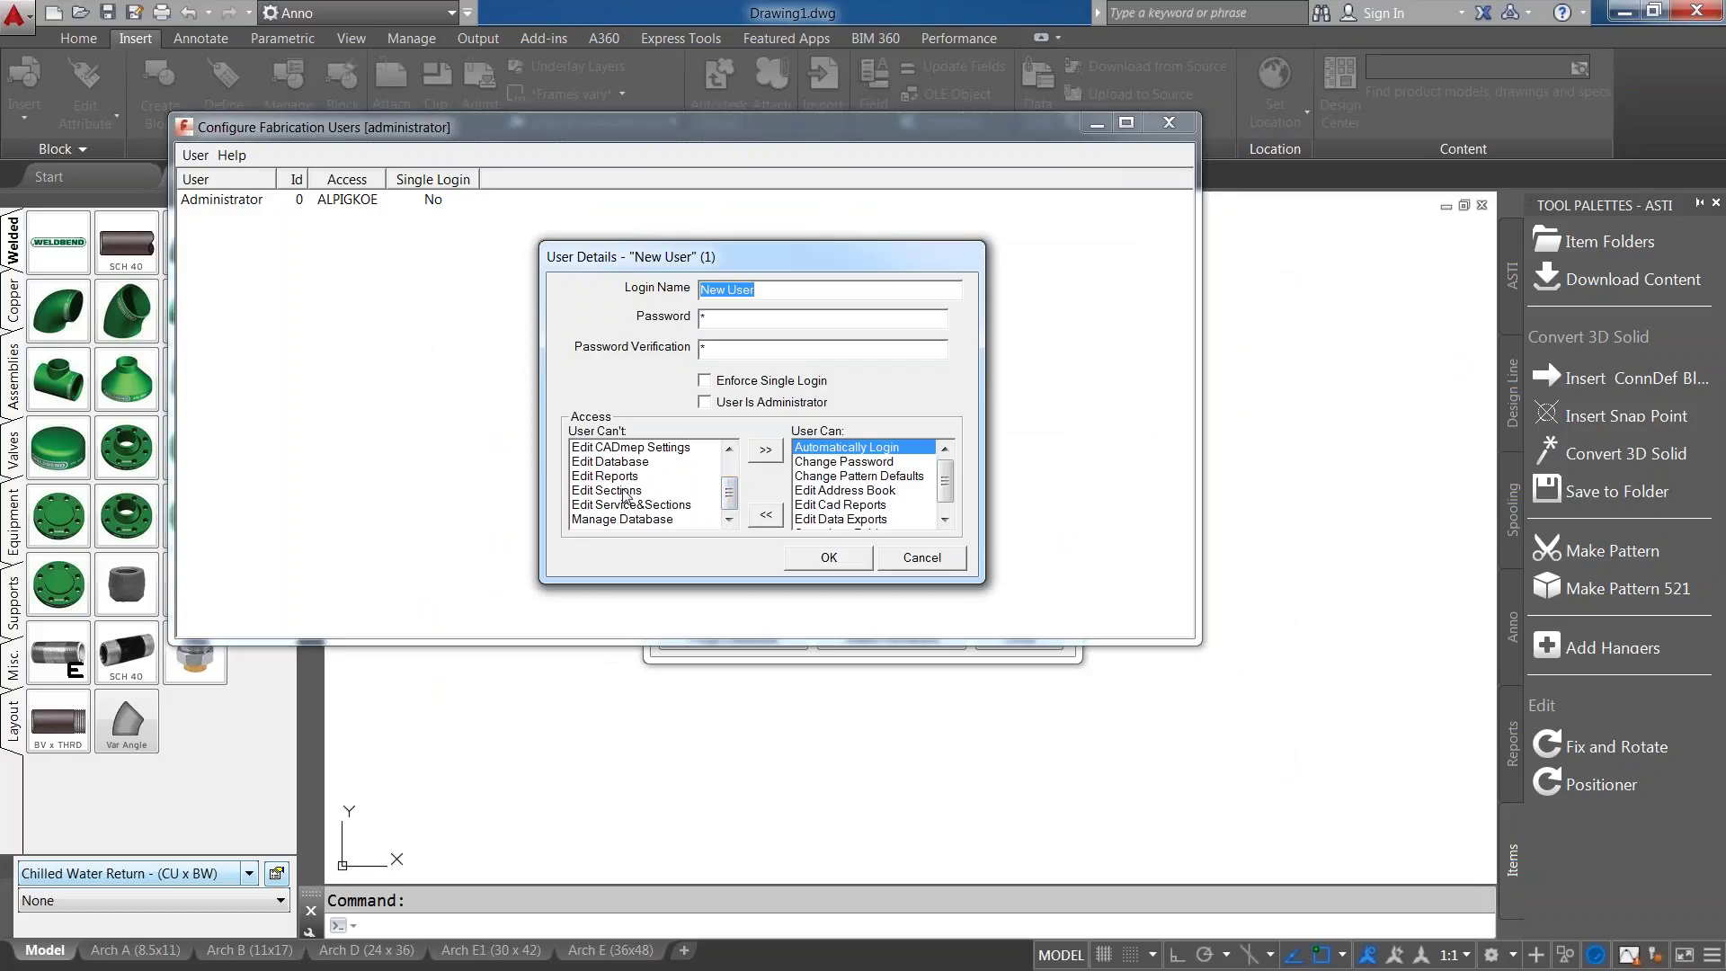
{"action": "scroll", "coordinate": [629, 520], "scroll_direction": "up", "scroll_amount": 1}
Remove all of the new user's access rights, and grant only Edit Service&Sections.
{"action": "left_click", "coordinate": [629, 519]}
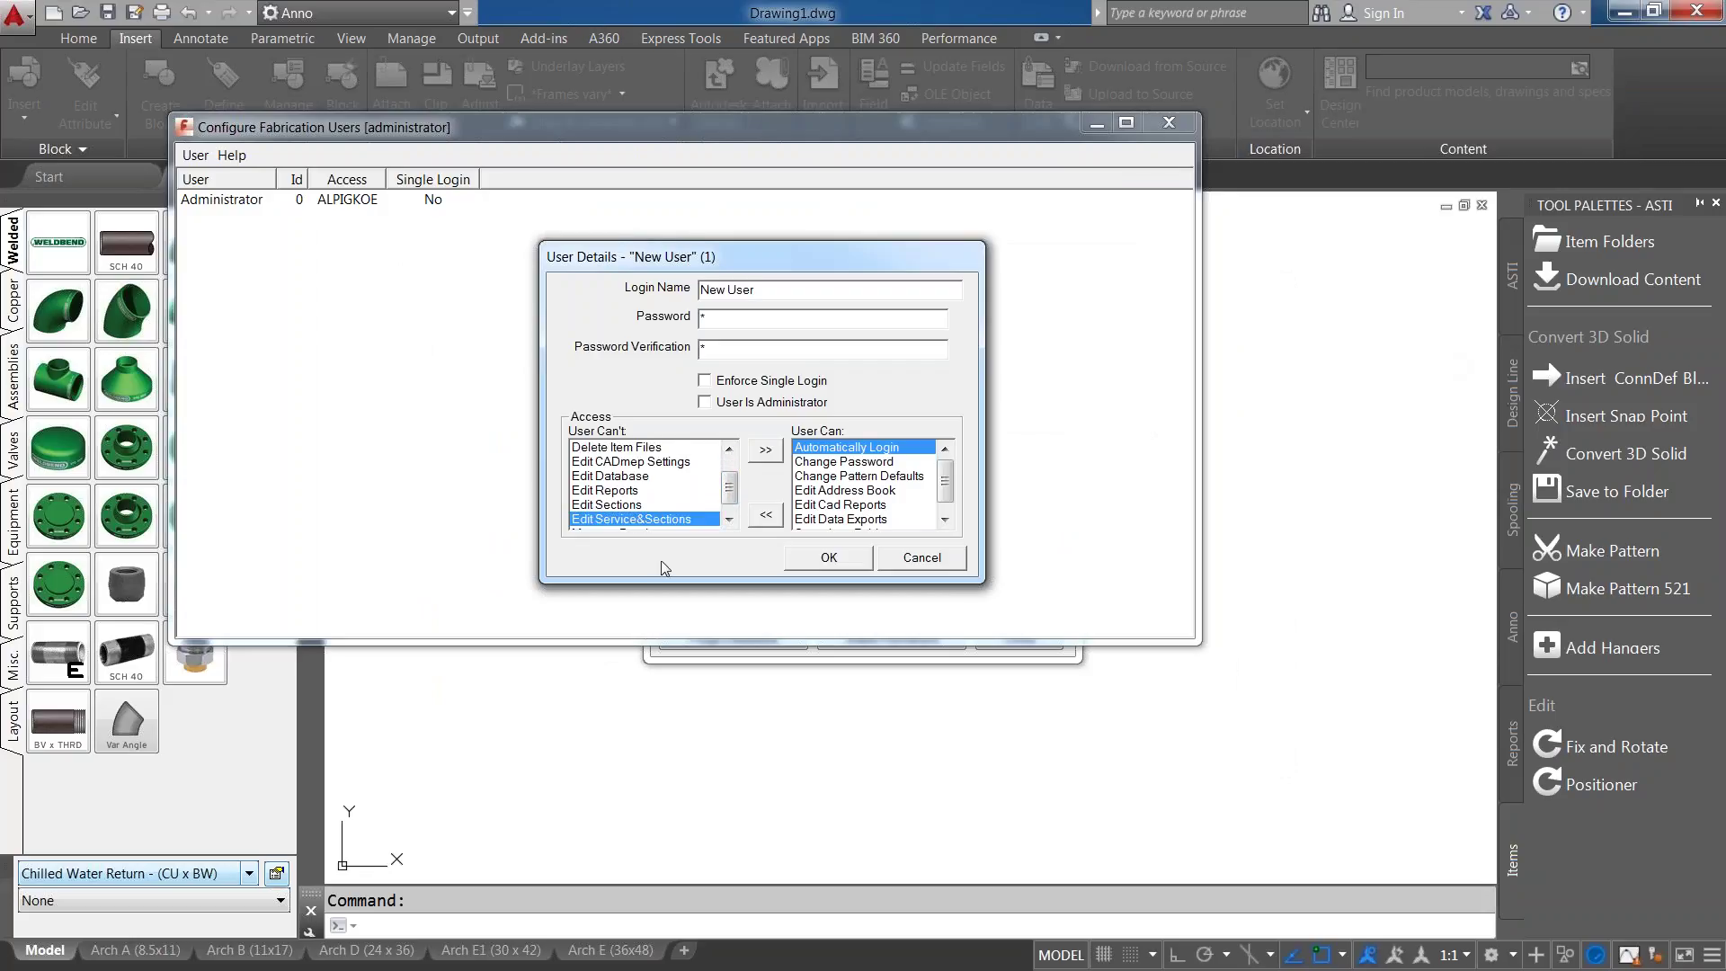
{"action": "double_click", "coordinate": [770, 521]}
{"action": "double_click", "coordinate": [770, 521]}
{"action": "triple_click", "coordinate": [770, 518]}
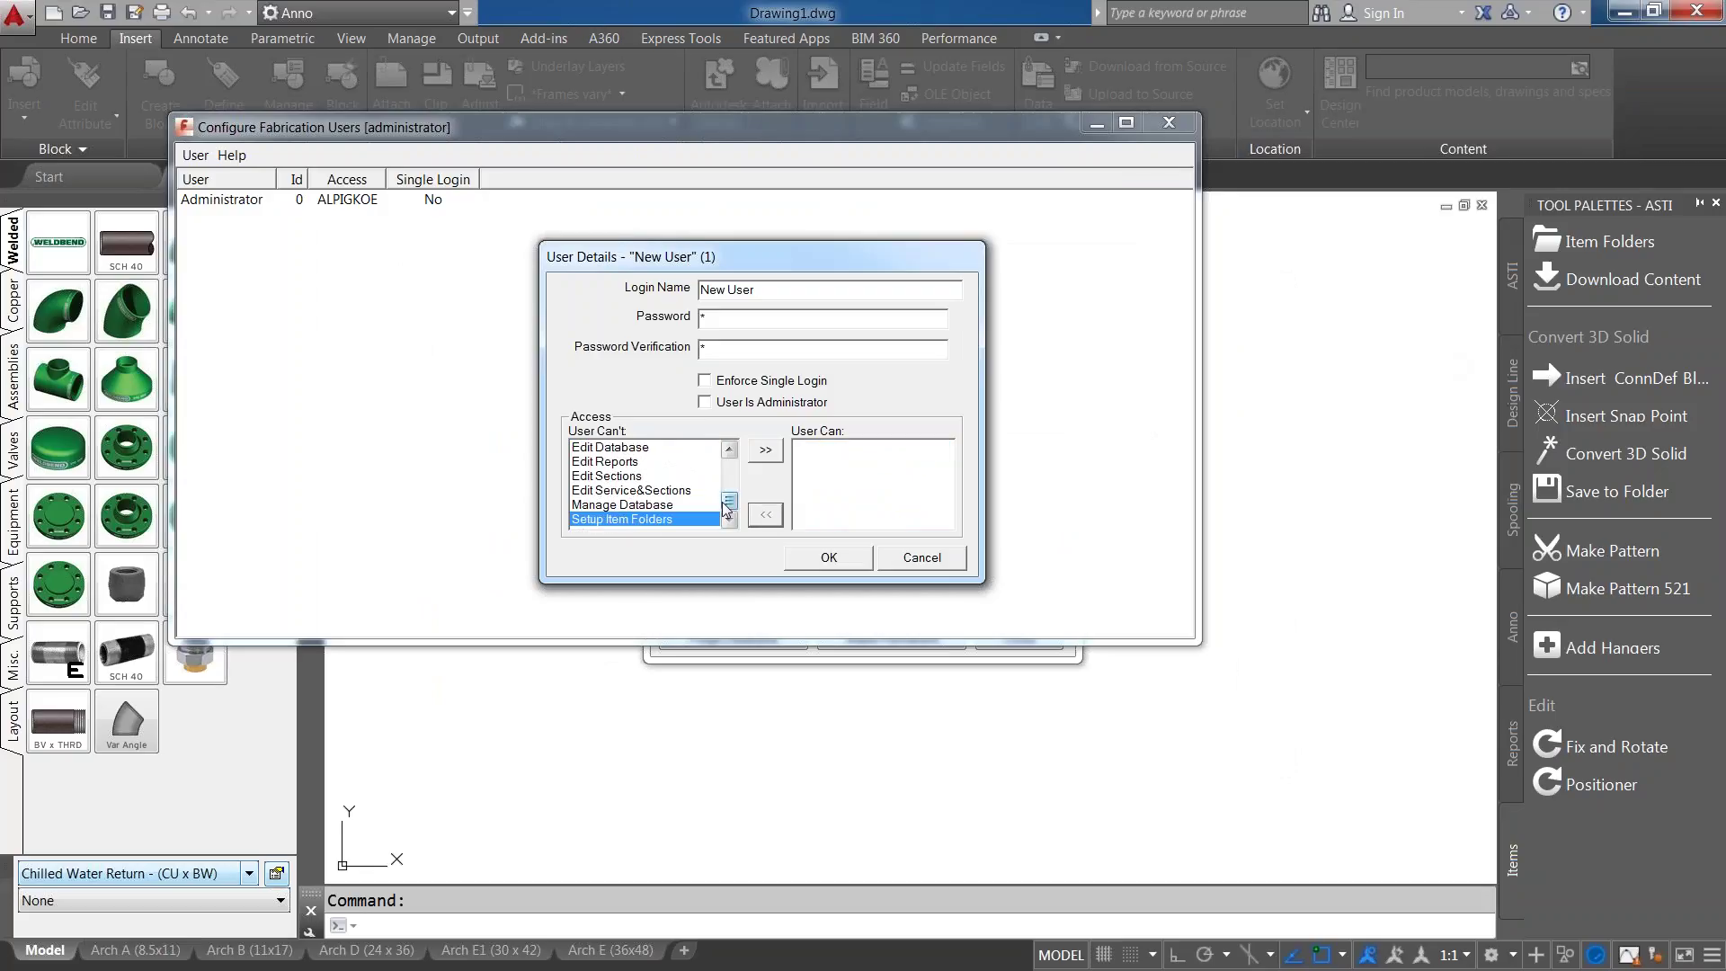
{"action": "left_click", "coordinate": [643, 490]}
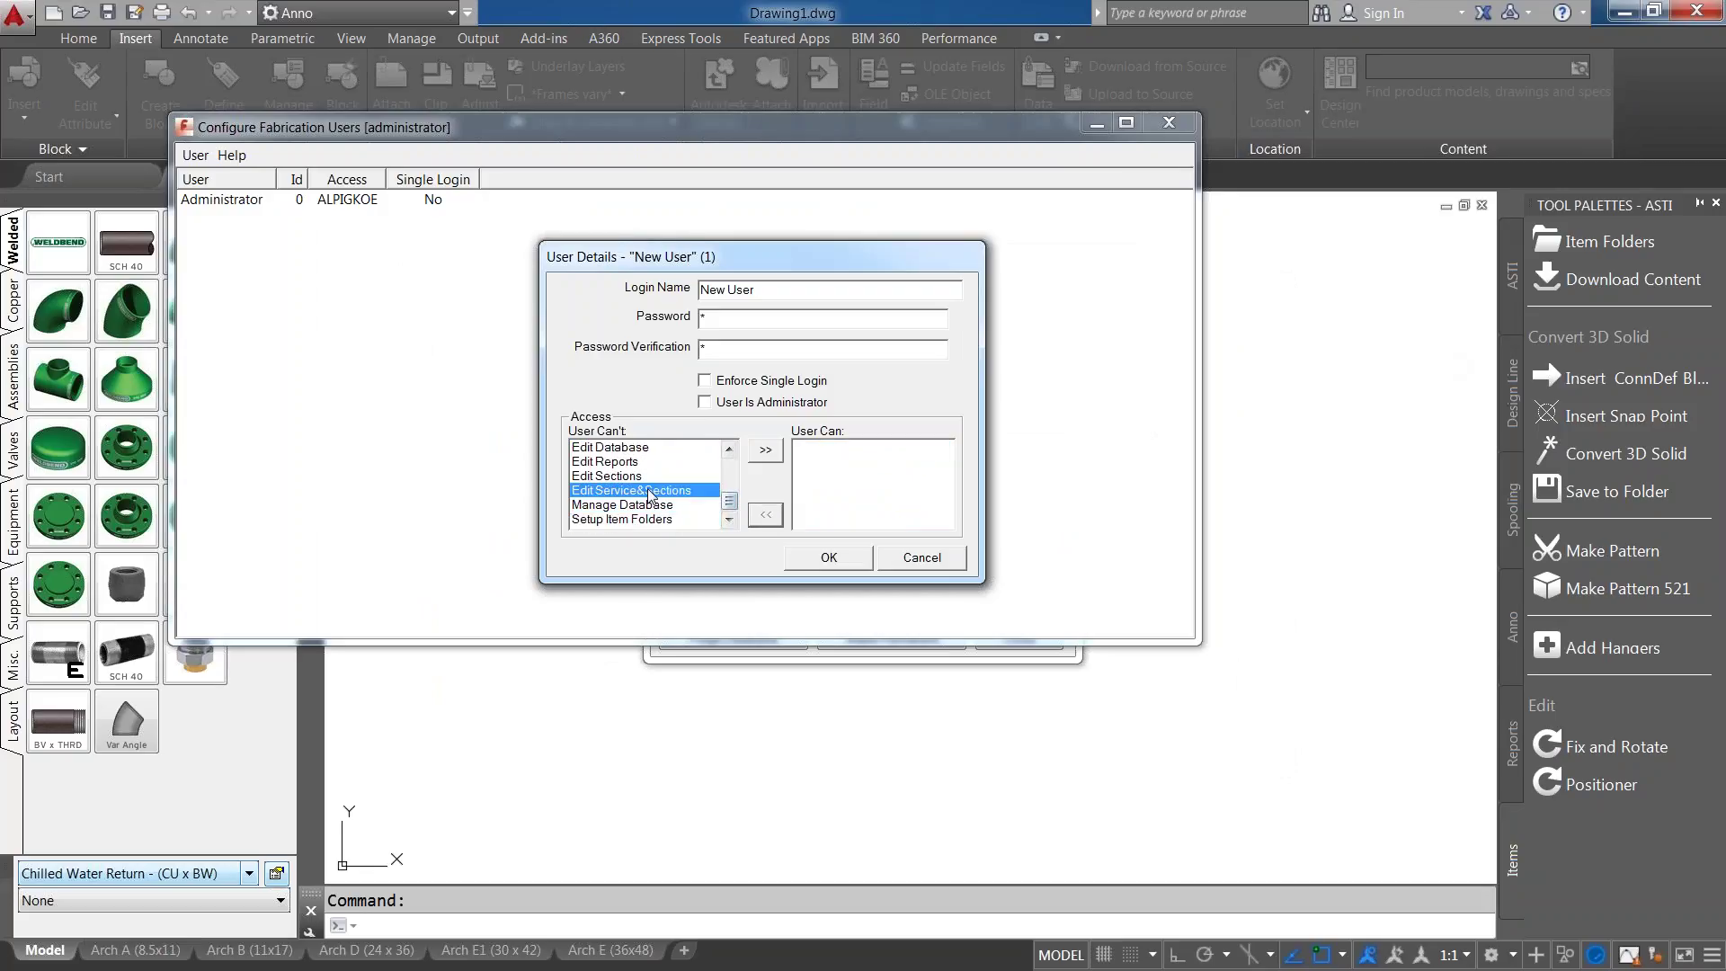
{"action": "left_click", "coordinate": [763, 451]}
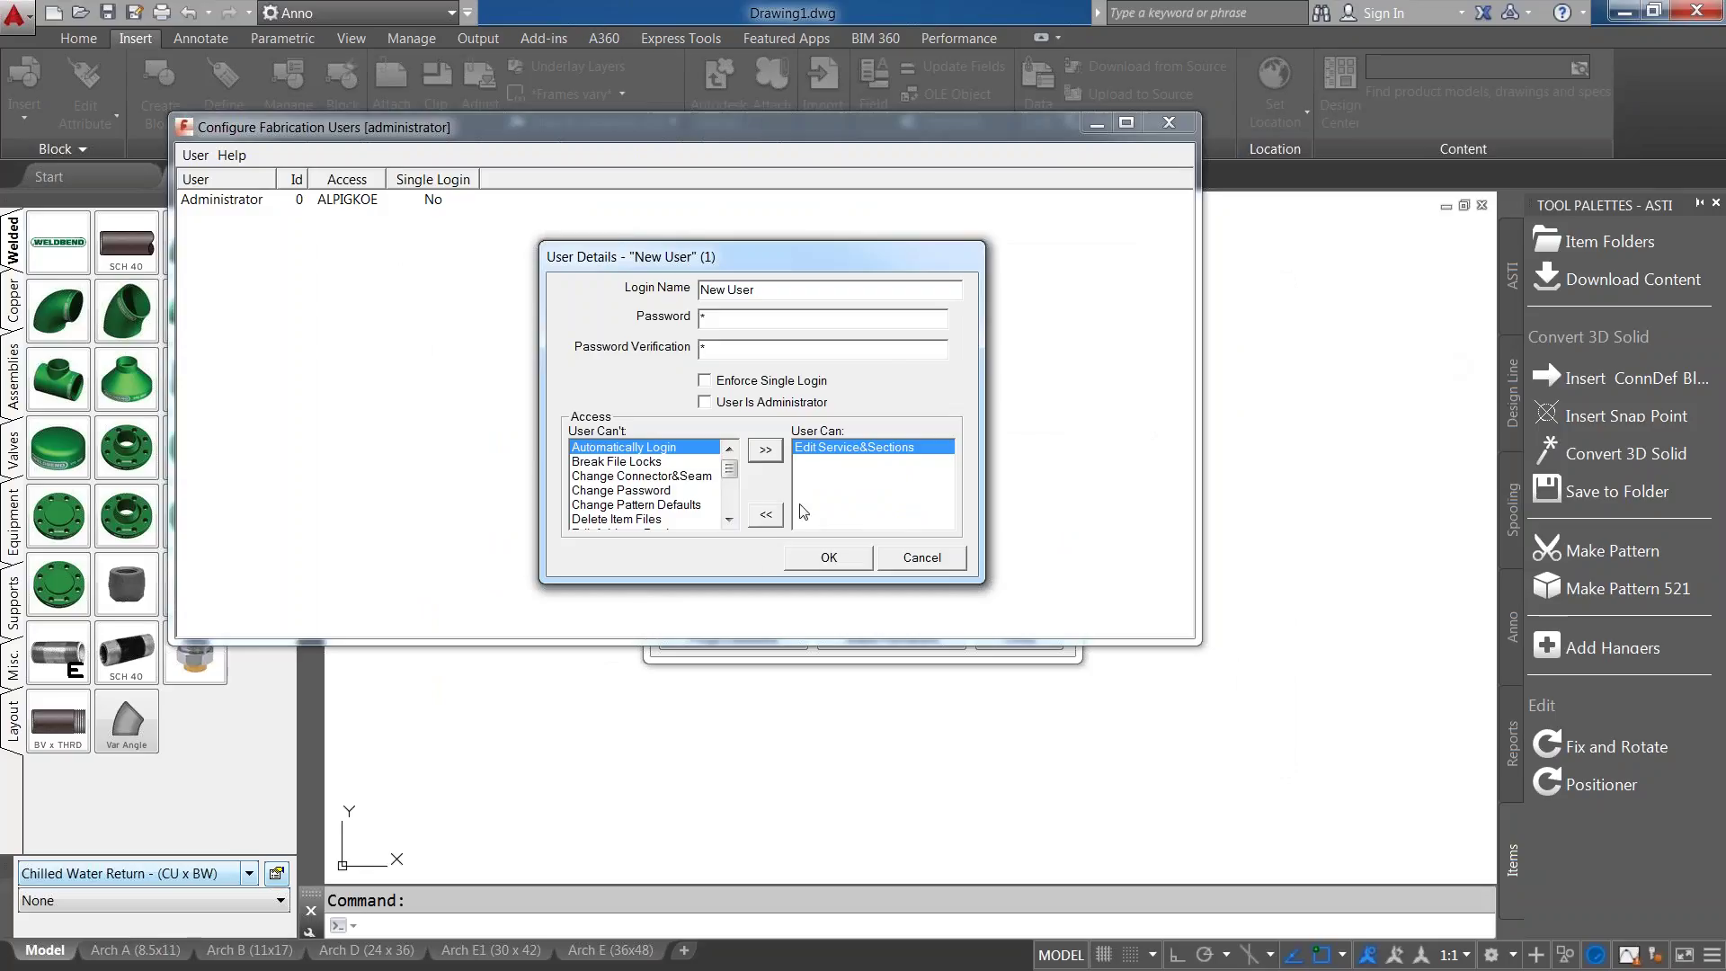
Enter a first name as the new user's login name, clear both password fields, and cancel the user details.
{"action": "triple_click", "coordinate": [719, 289]}
{"action": "type", "text": "Fred"}
{"action": "left_click", "coordinate": [717, 319]}
{"action": "key", "text": "BackSpace"}
{"action": "key", "text": "Tab"}
{"action": "key", "text": "BackSpace"}
{"action": "left_click", "coordinate": [923, 557]}
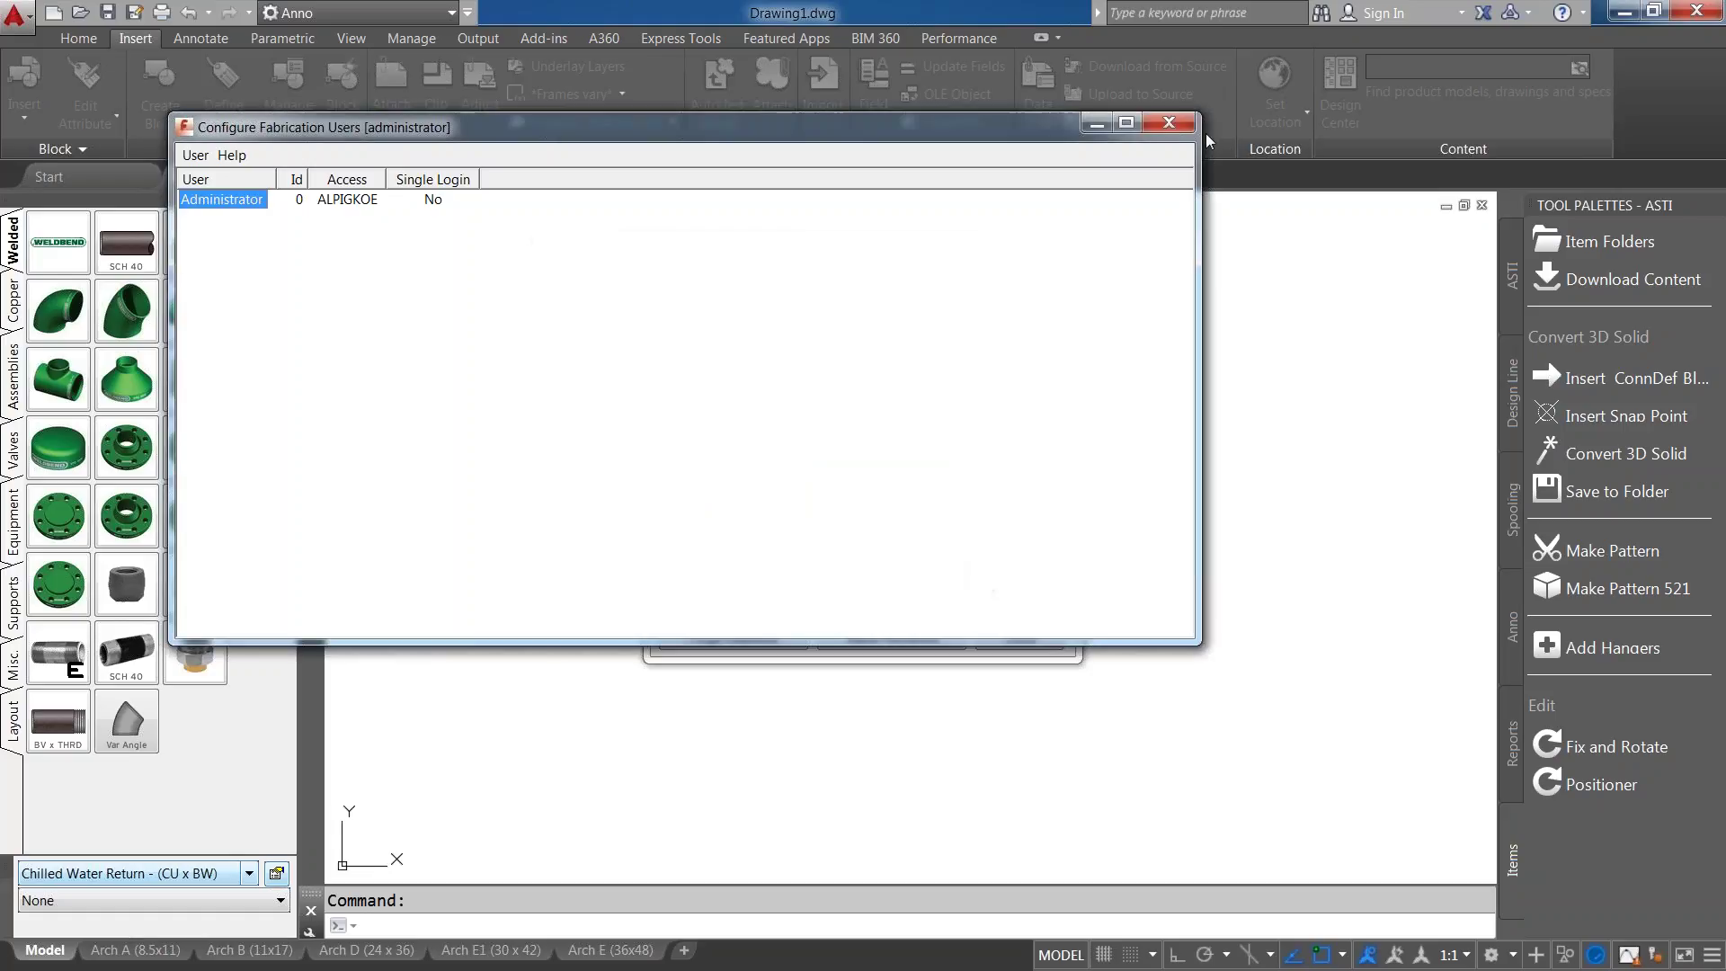
Close the user configuration, view the Working Database folder's contents, and return to the Autodesk Fabrication folder.
{"action": "left_click", "coordinate": [1179, 126]}
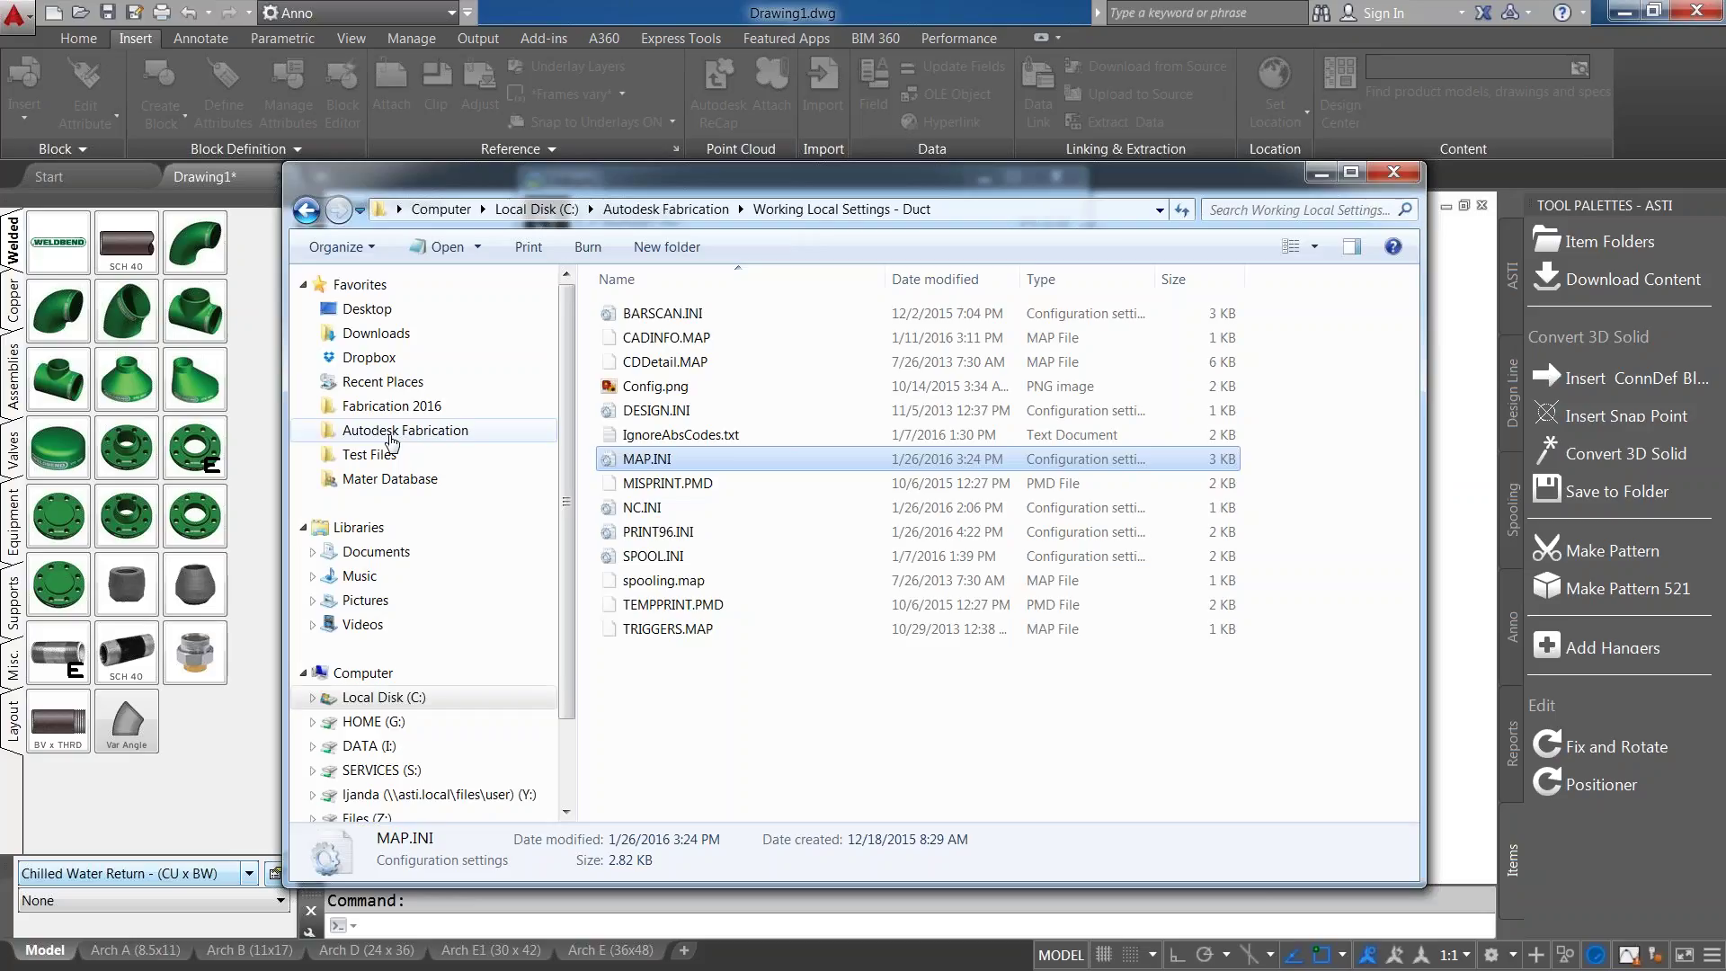
{"action": "left_click", "coordinate": [405, 430]}
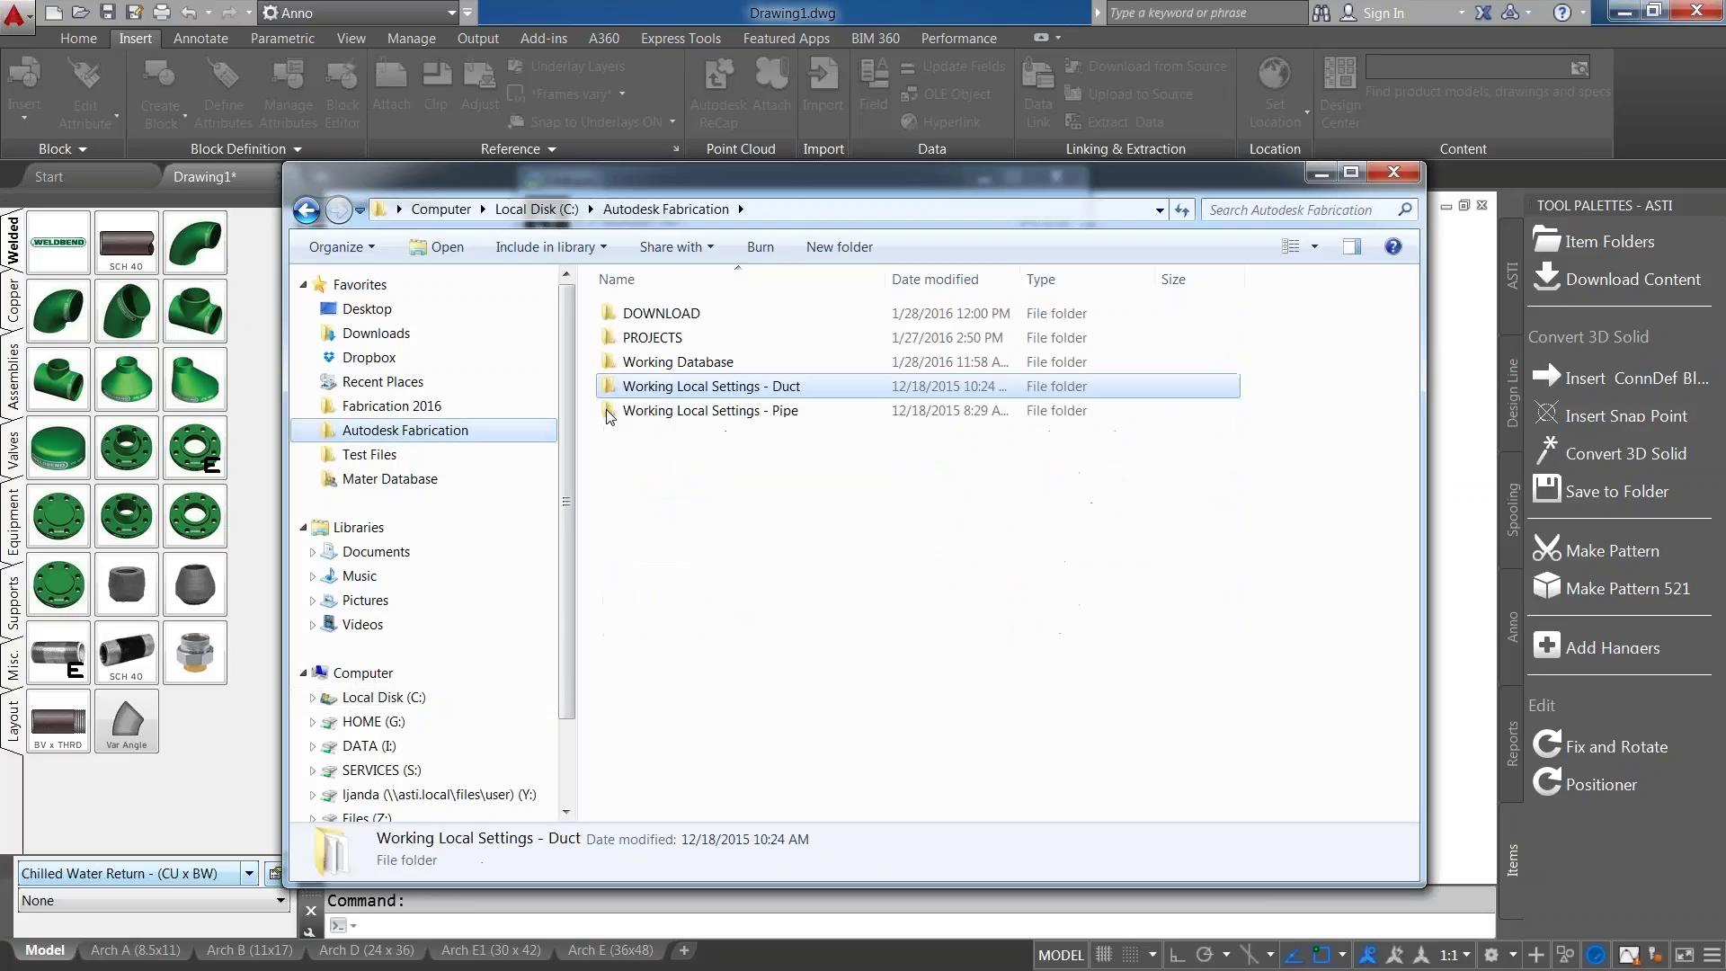
{"action": "left_click", "coordinate": [683, 363]}
{"action": "double_click", "coordinate": [683, 364]}
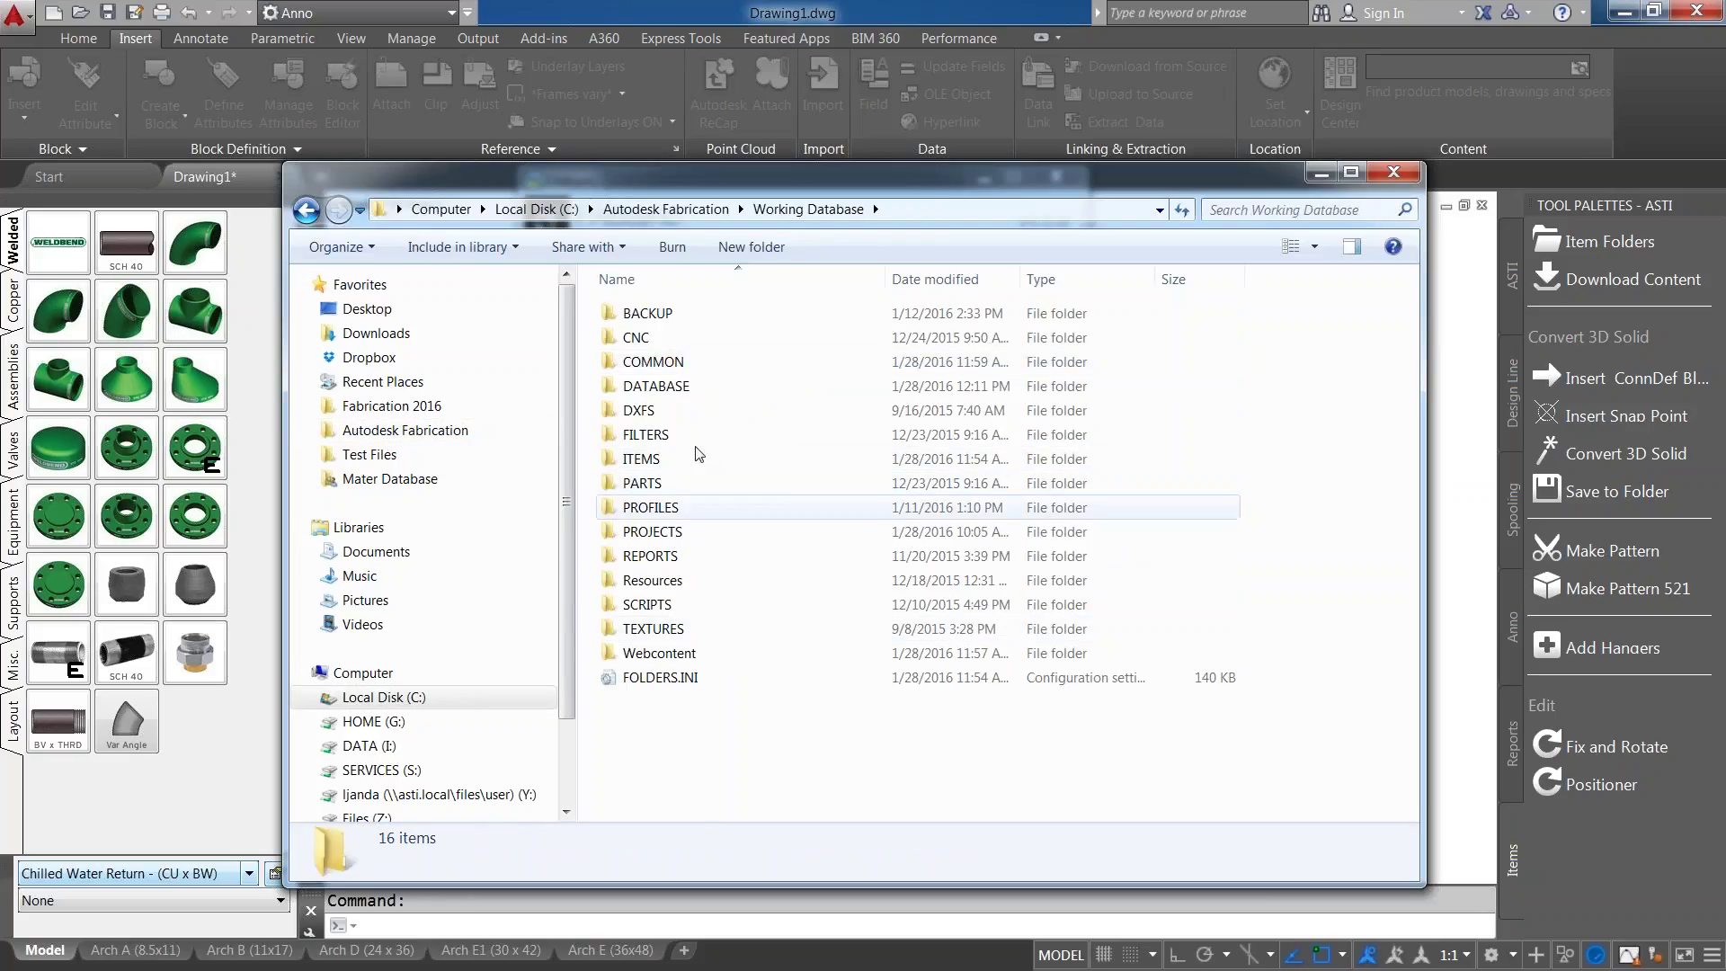
{"action": "left_click", "coordinate": [306, 209]}
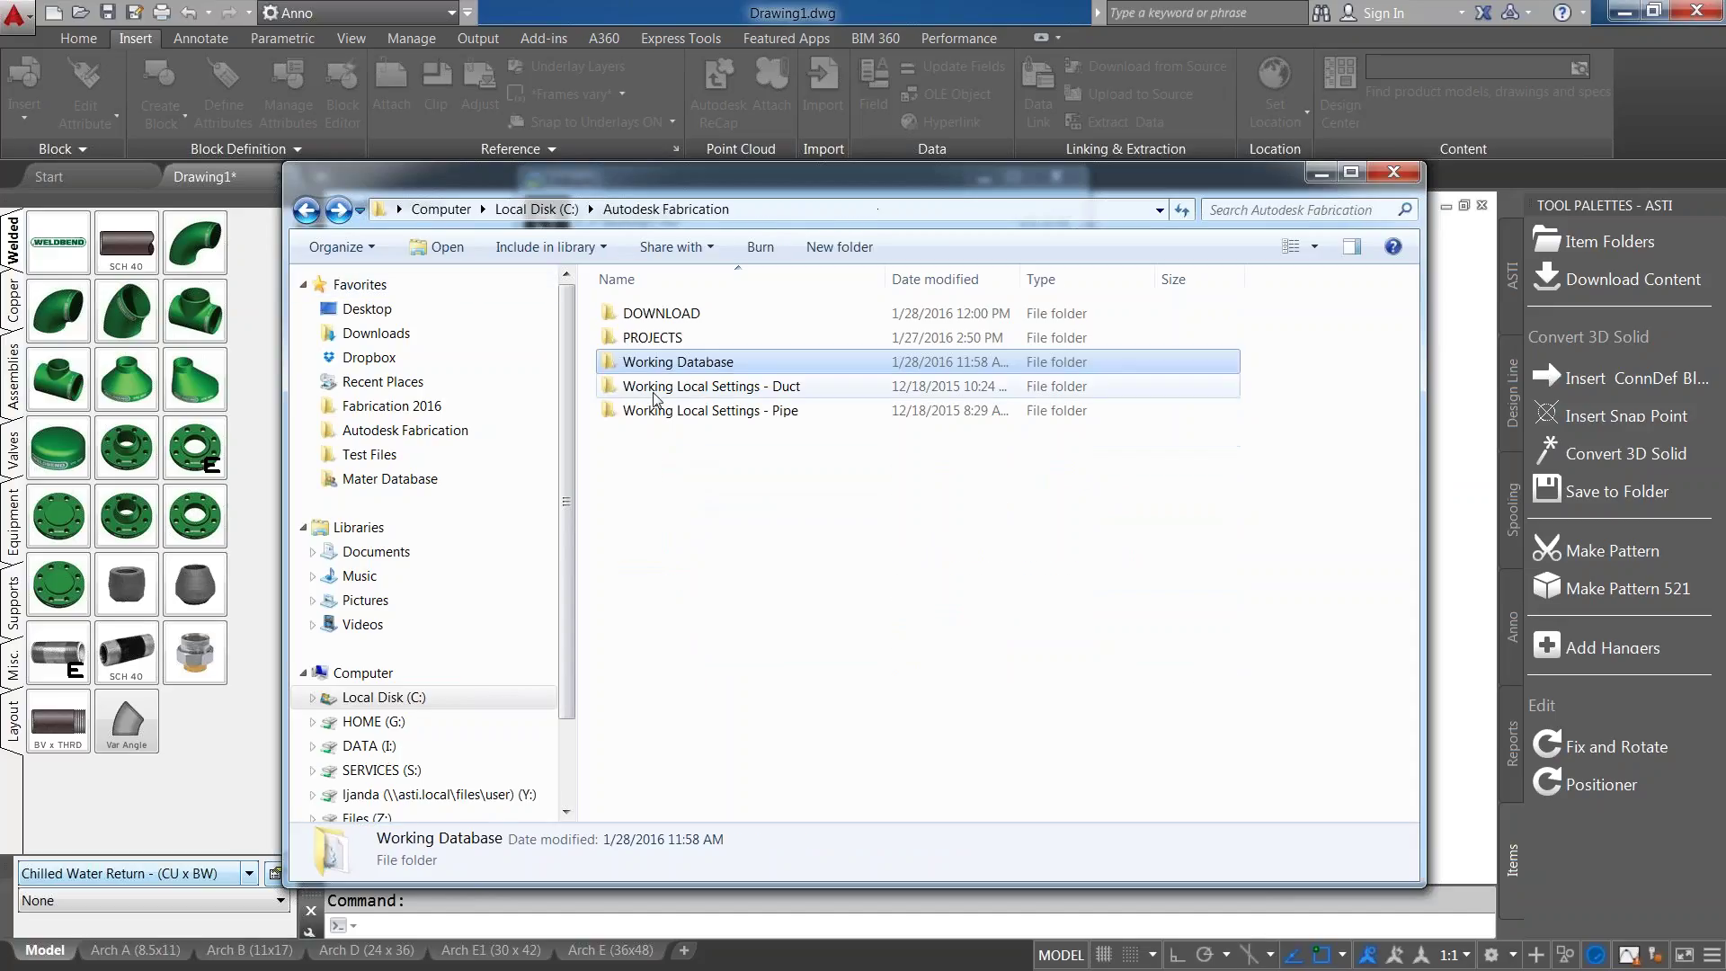
View the Working Local Settings - Duct folder's contents, and clear the folder, FABsync and purge windows off the drawing.
{"action": "left_click", "coordinate": [666, 400]}
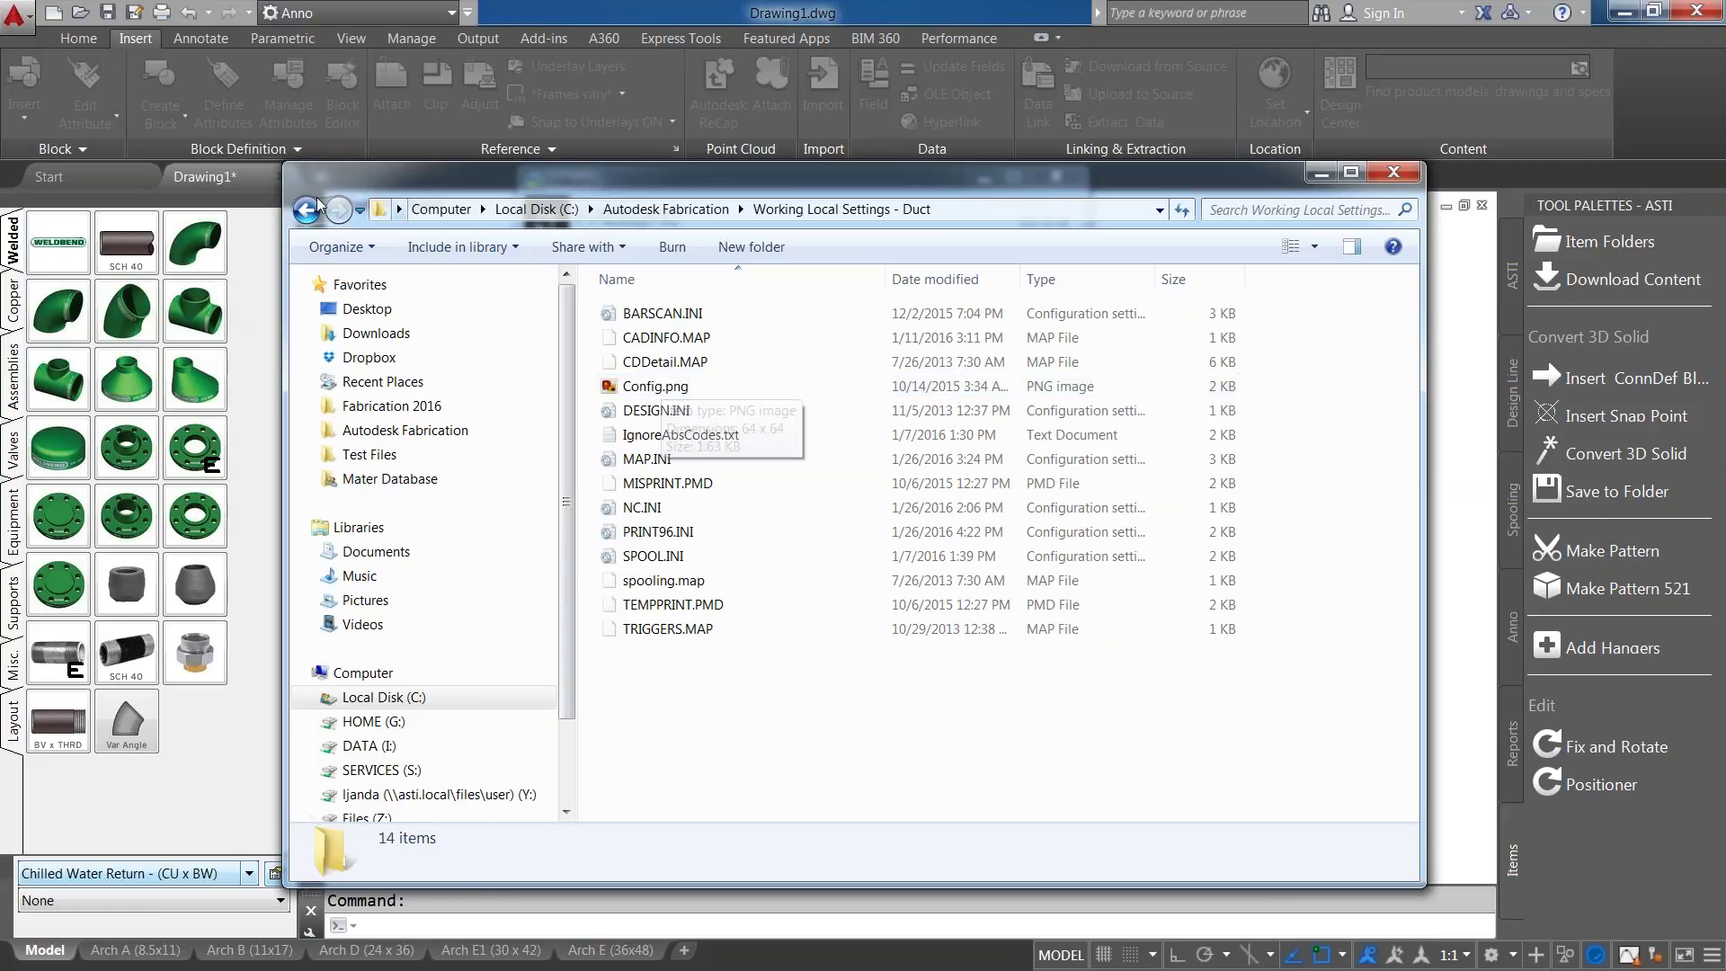
{"action": "left_click", "coordinate": [661, 209]}
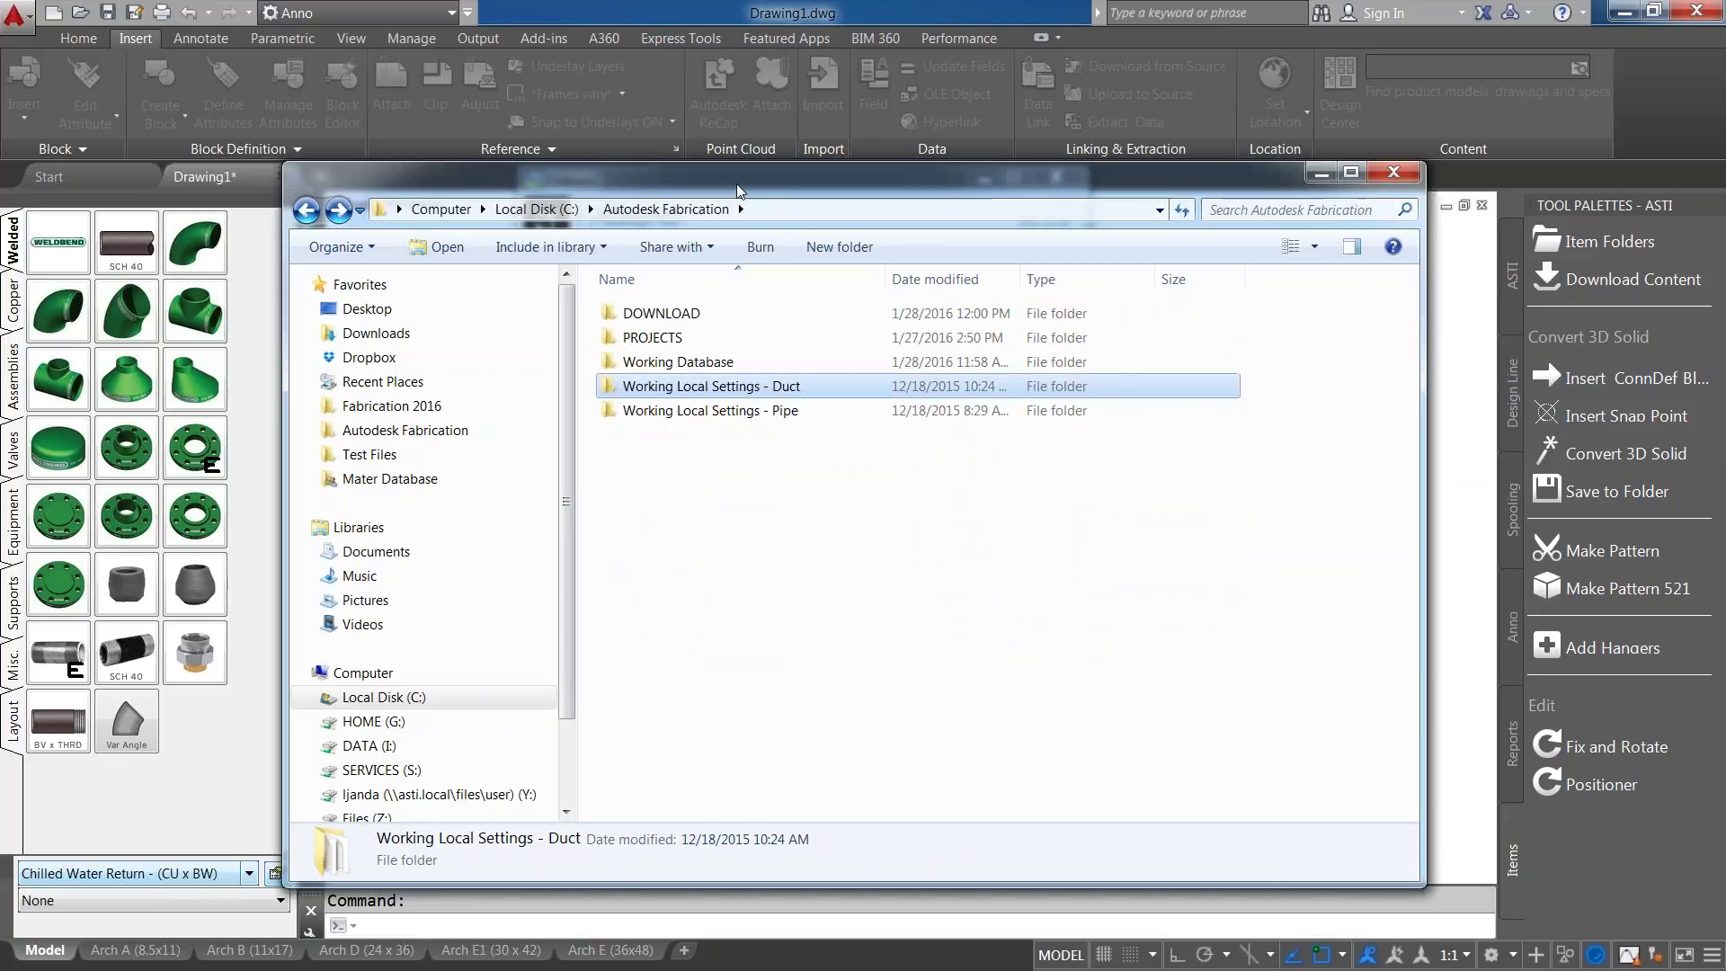
{"action": "left_click_drag", "start_coordinate": [737, 203], "coordinate": [771, 215]}
{"action": "left_click", "coordinate": [1582, 265]}
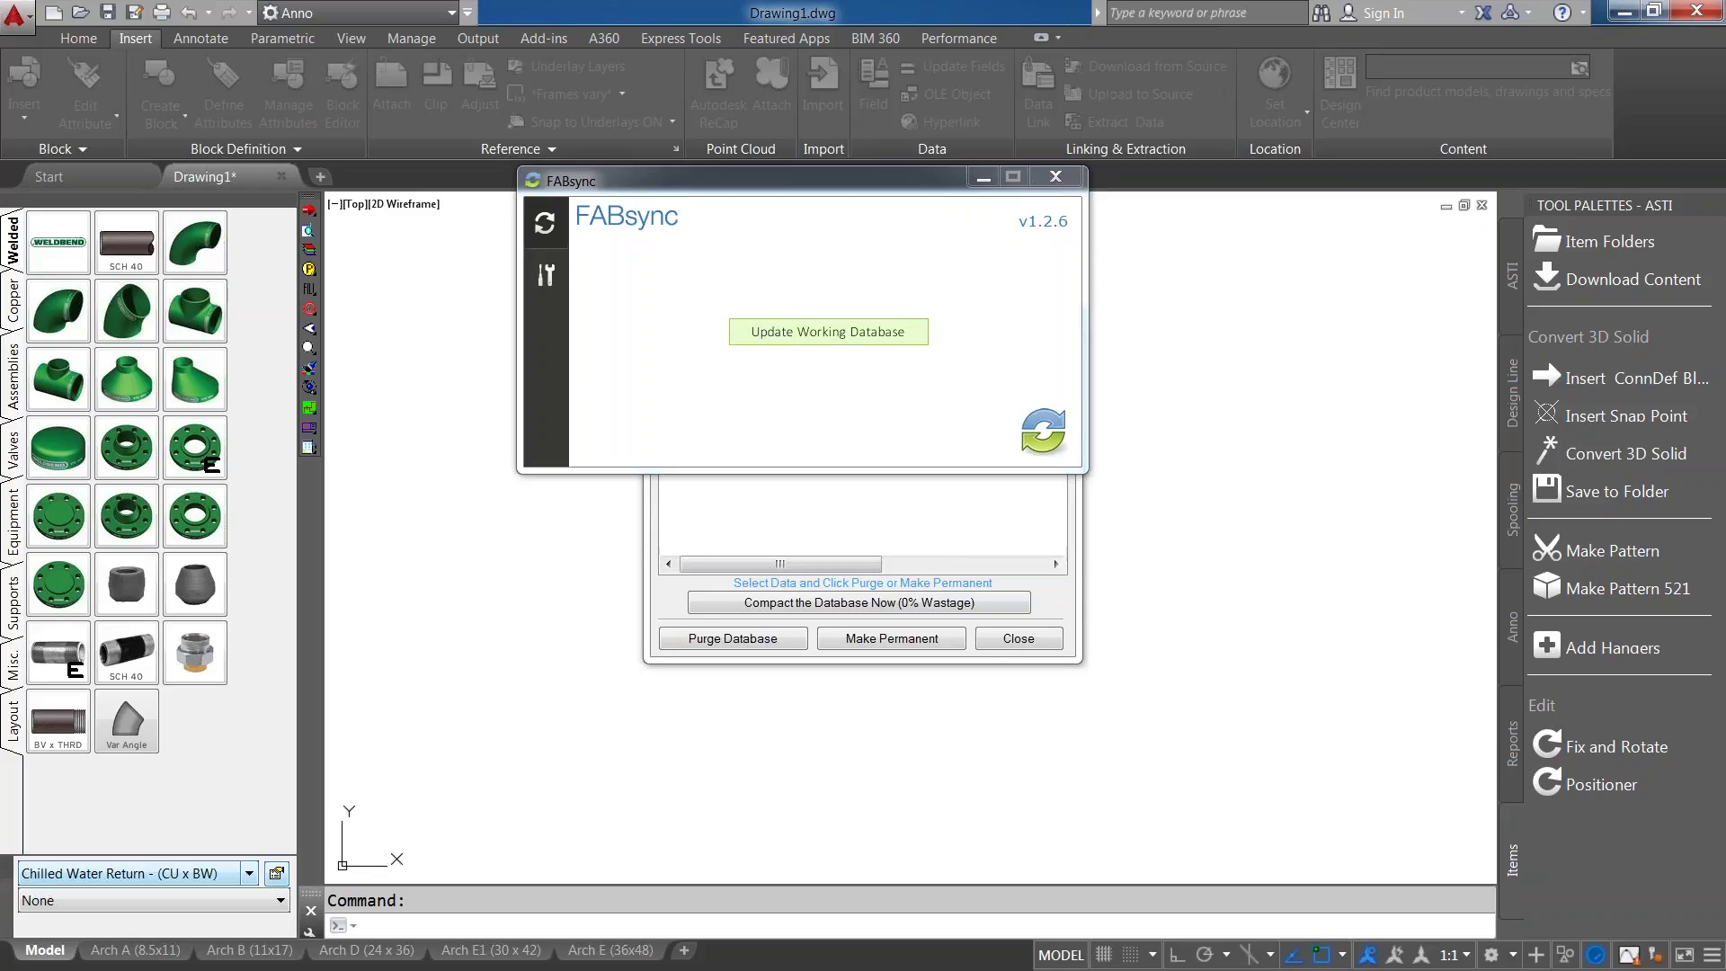
{"action": "left_click", "coordinate": [1048, 177]}
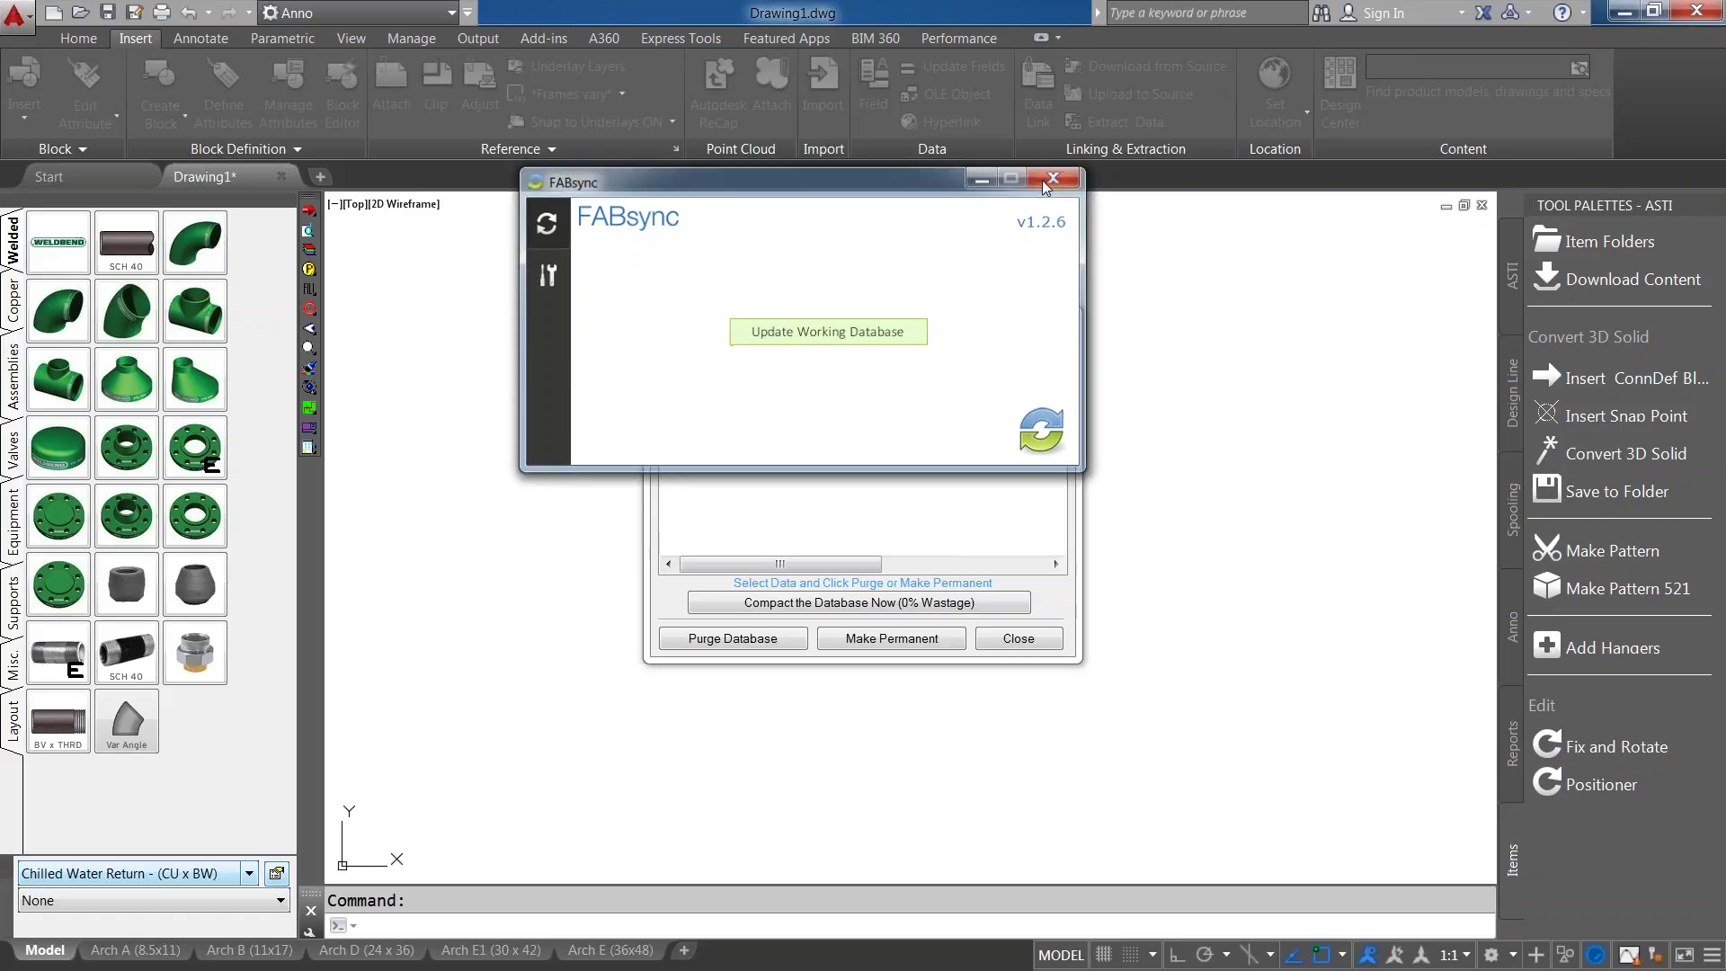
{"action": "left_click", "coordinate": [1038, 317]}
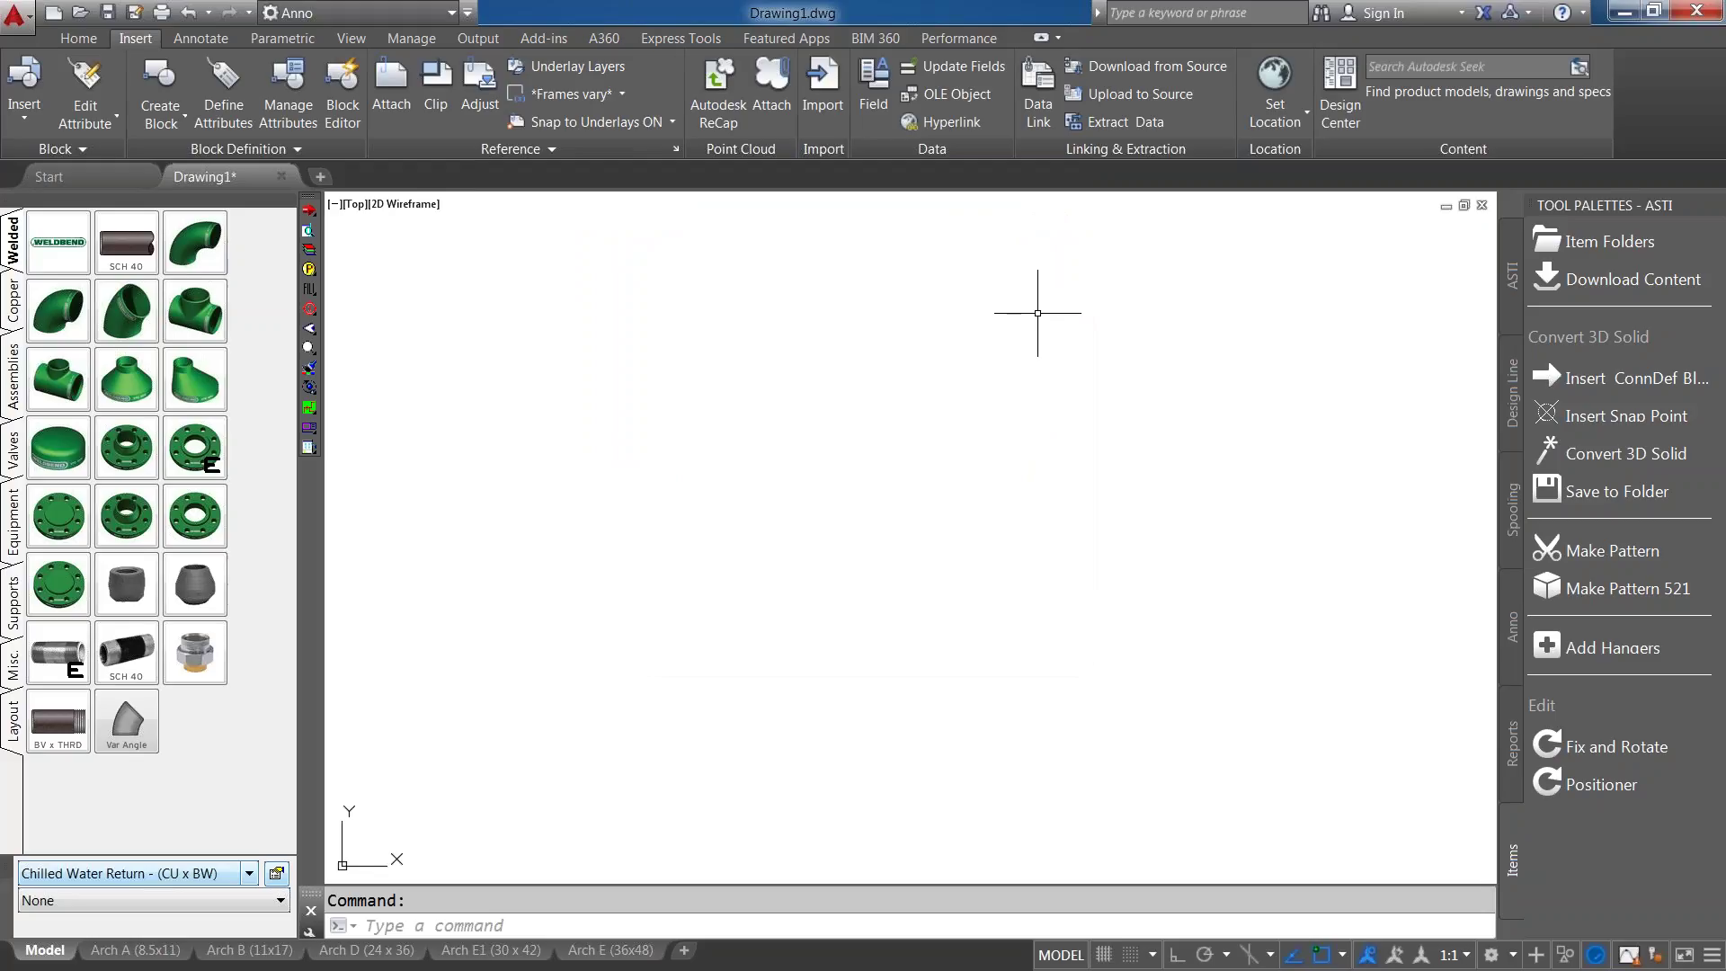
Load the Supply Air 2wg service from the Ductwork group and look through its Round and Dampers items.
{"action": "left_click", "coordinate": [194, 875]}
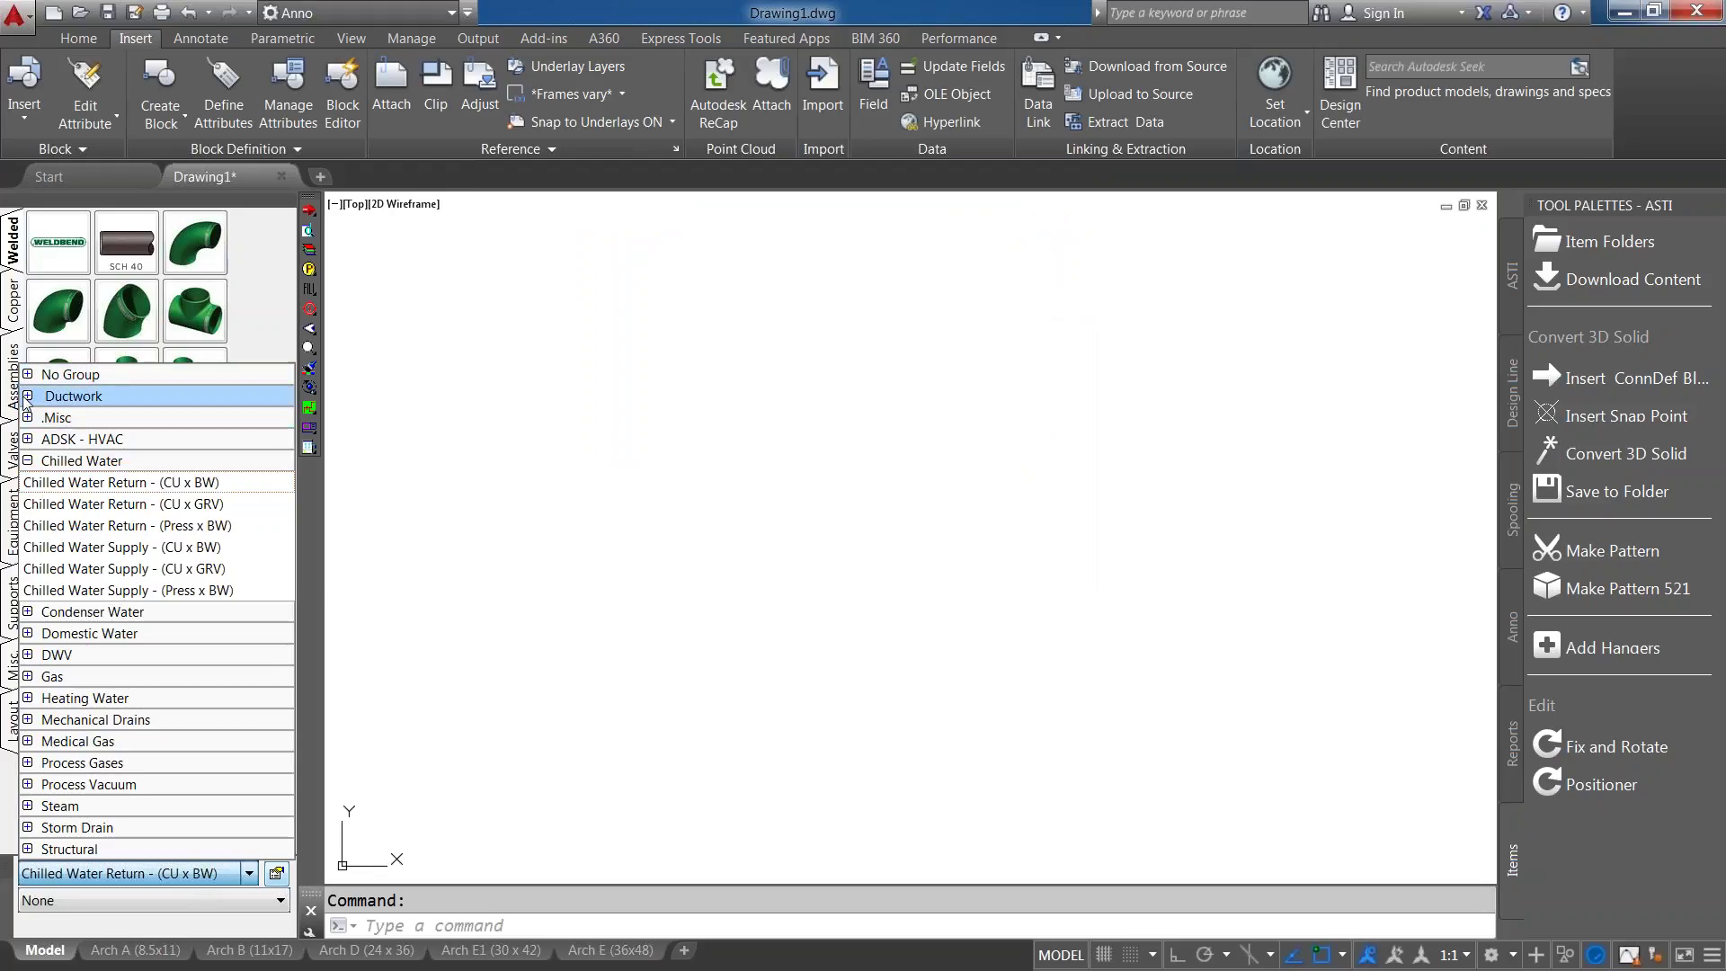
{"action": "left_click", "coordinate": [28, 397]}
{"action": "left_click", "coordinate": [136, 318]}
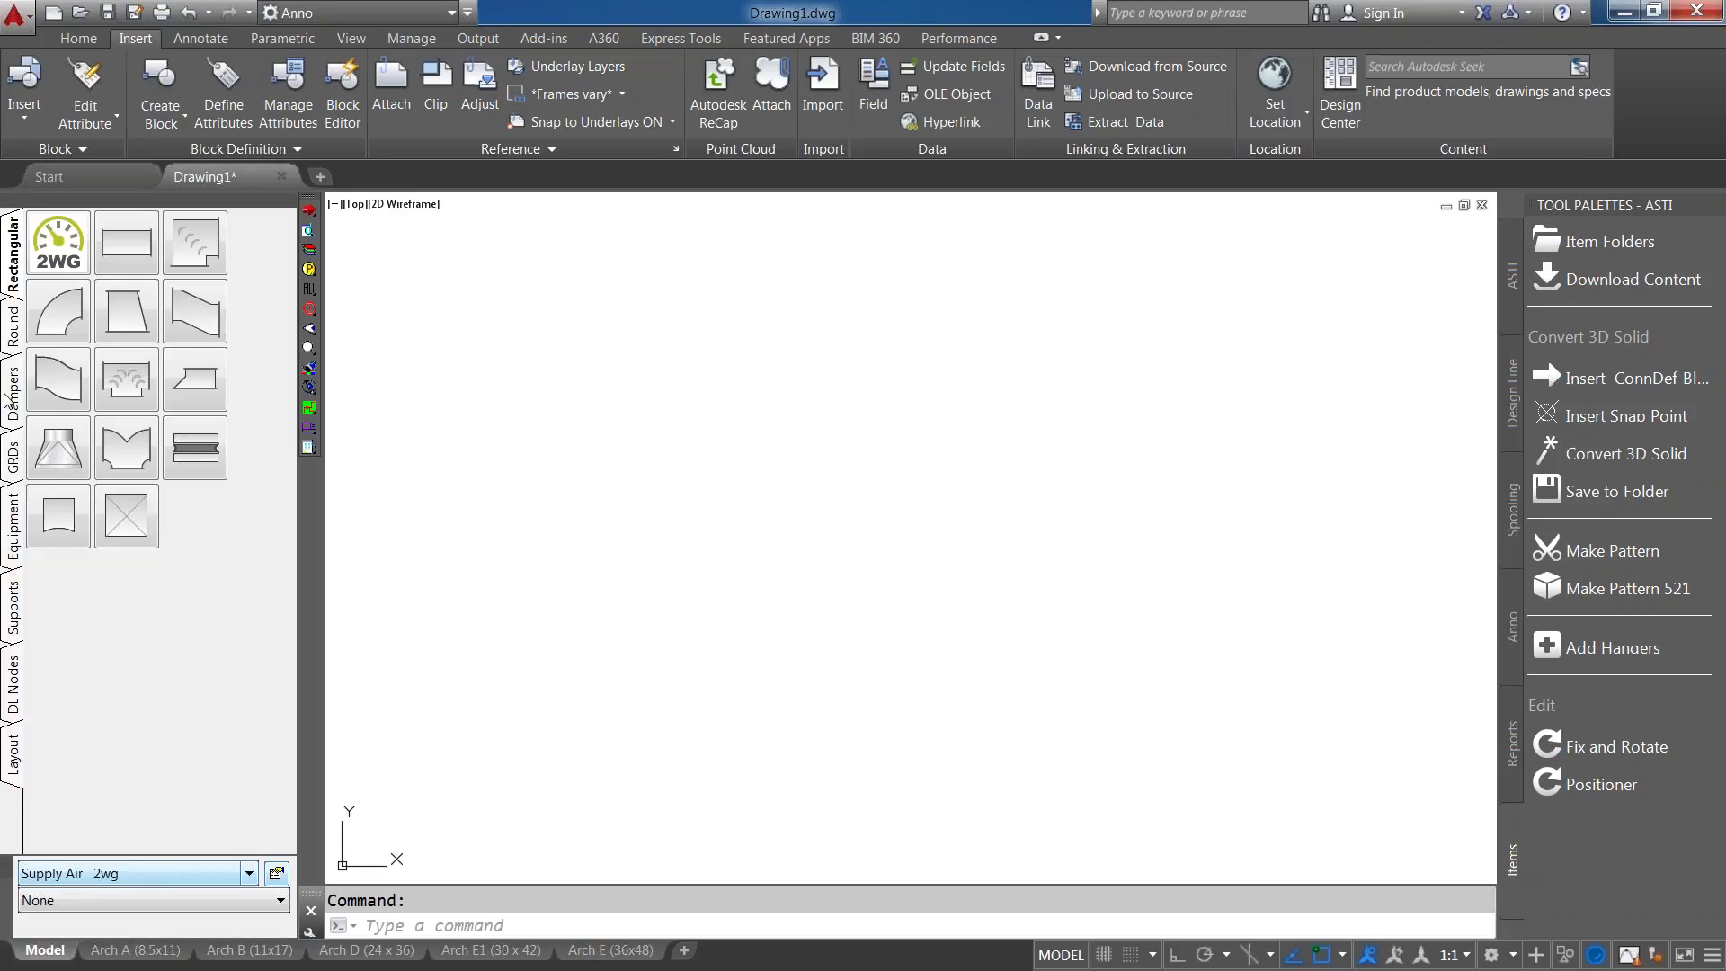
{"action": "left_click", "coordinate": [15, 340]}
{"action": "left_click", "coordinate": [13, 395]}
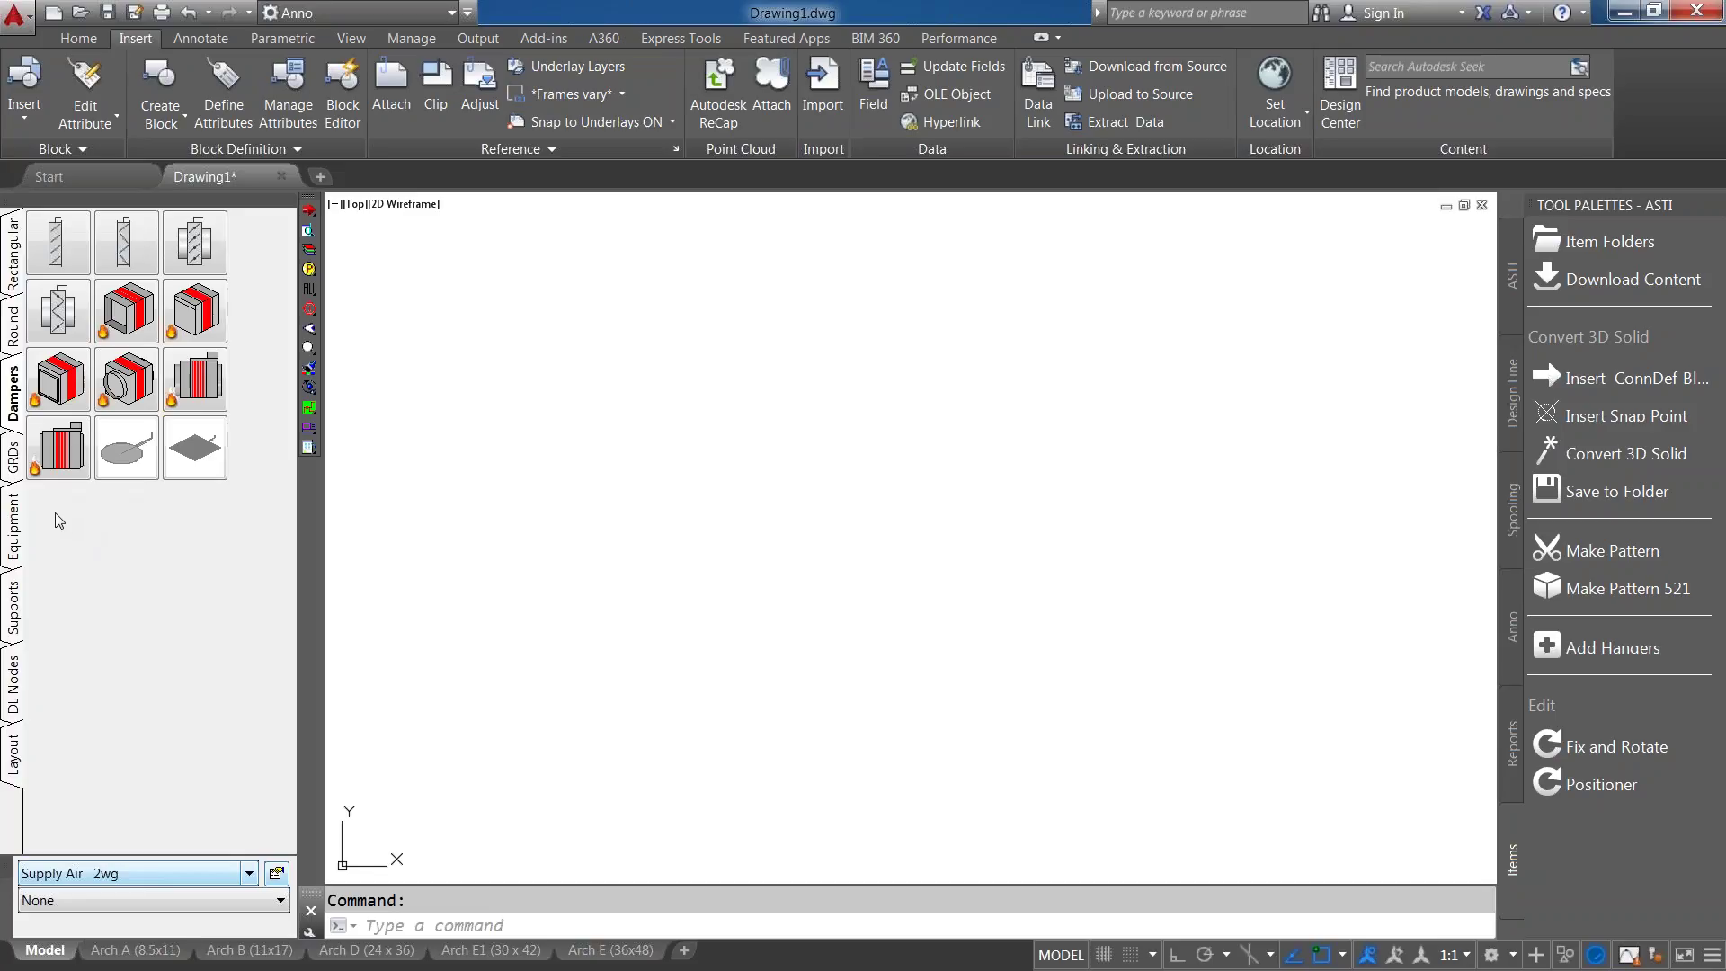
Switch the active service to Chilled Water Return - (CU x BW) in the Chilled Water group.
{"action": "left_click", "coordinate": [142, 868]}
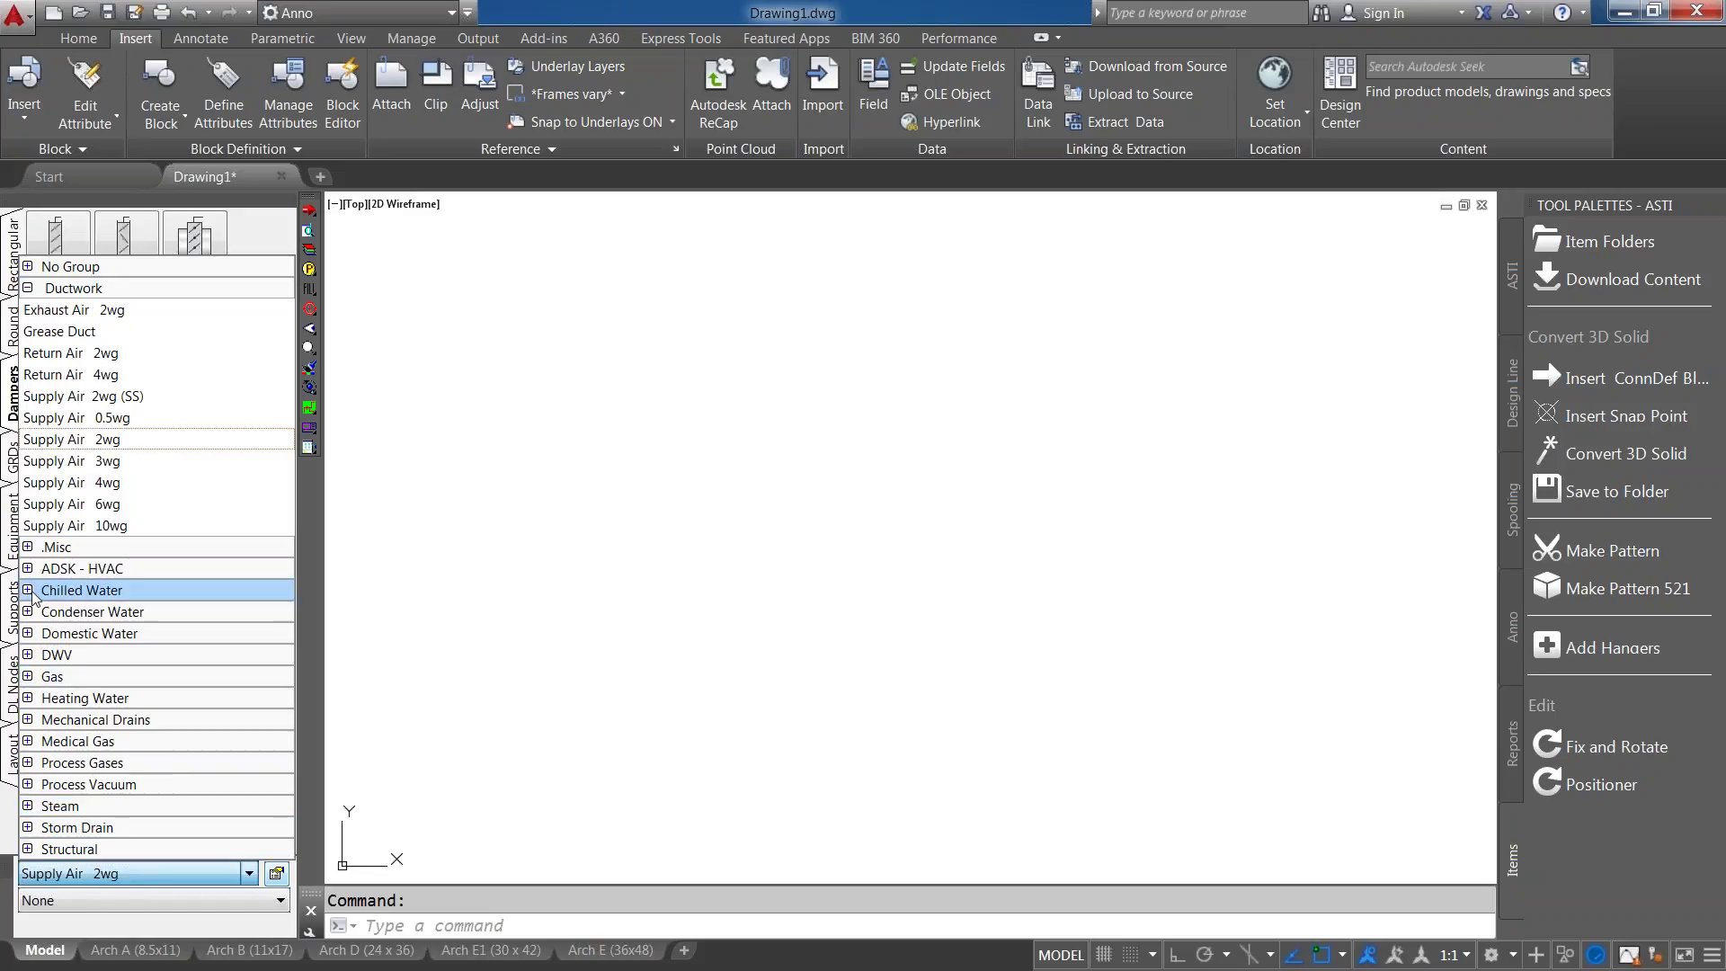
{"action": "left_click", "coordinate": [30, 591]}
{"action": "left_click", "coordinate": [108, 480]}
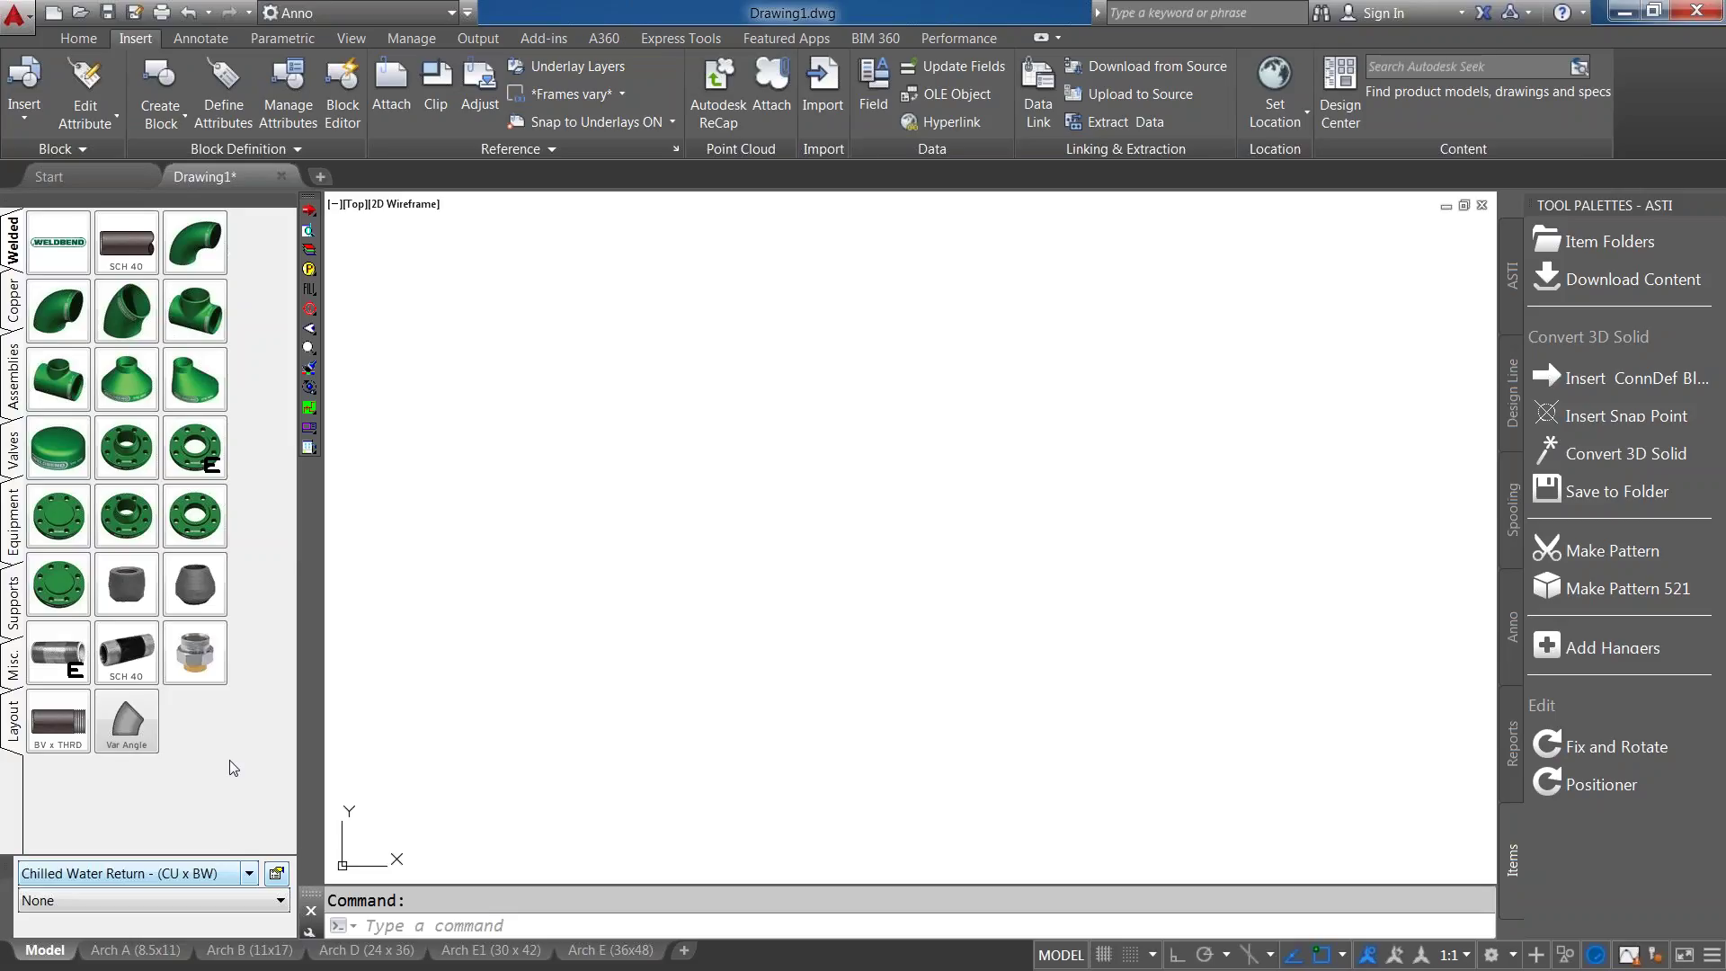
Open the welded Elbow 90 LR item for editing, examine its item properties and connectors, and close it unchanged.
{"action": "right_click", "coordinate": [187, 248]}
{"action": "mouse_move", "coordinate": [222, 289]}
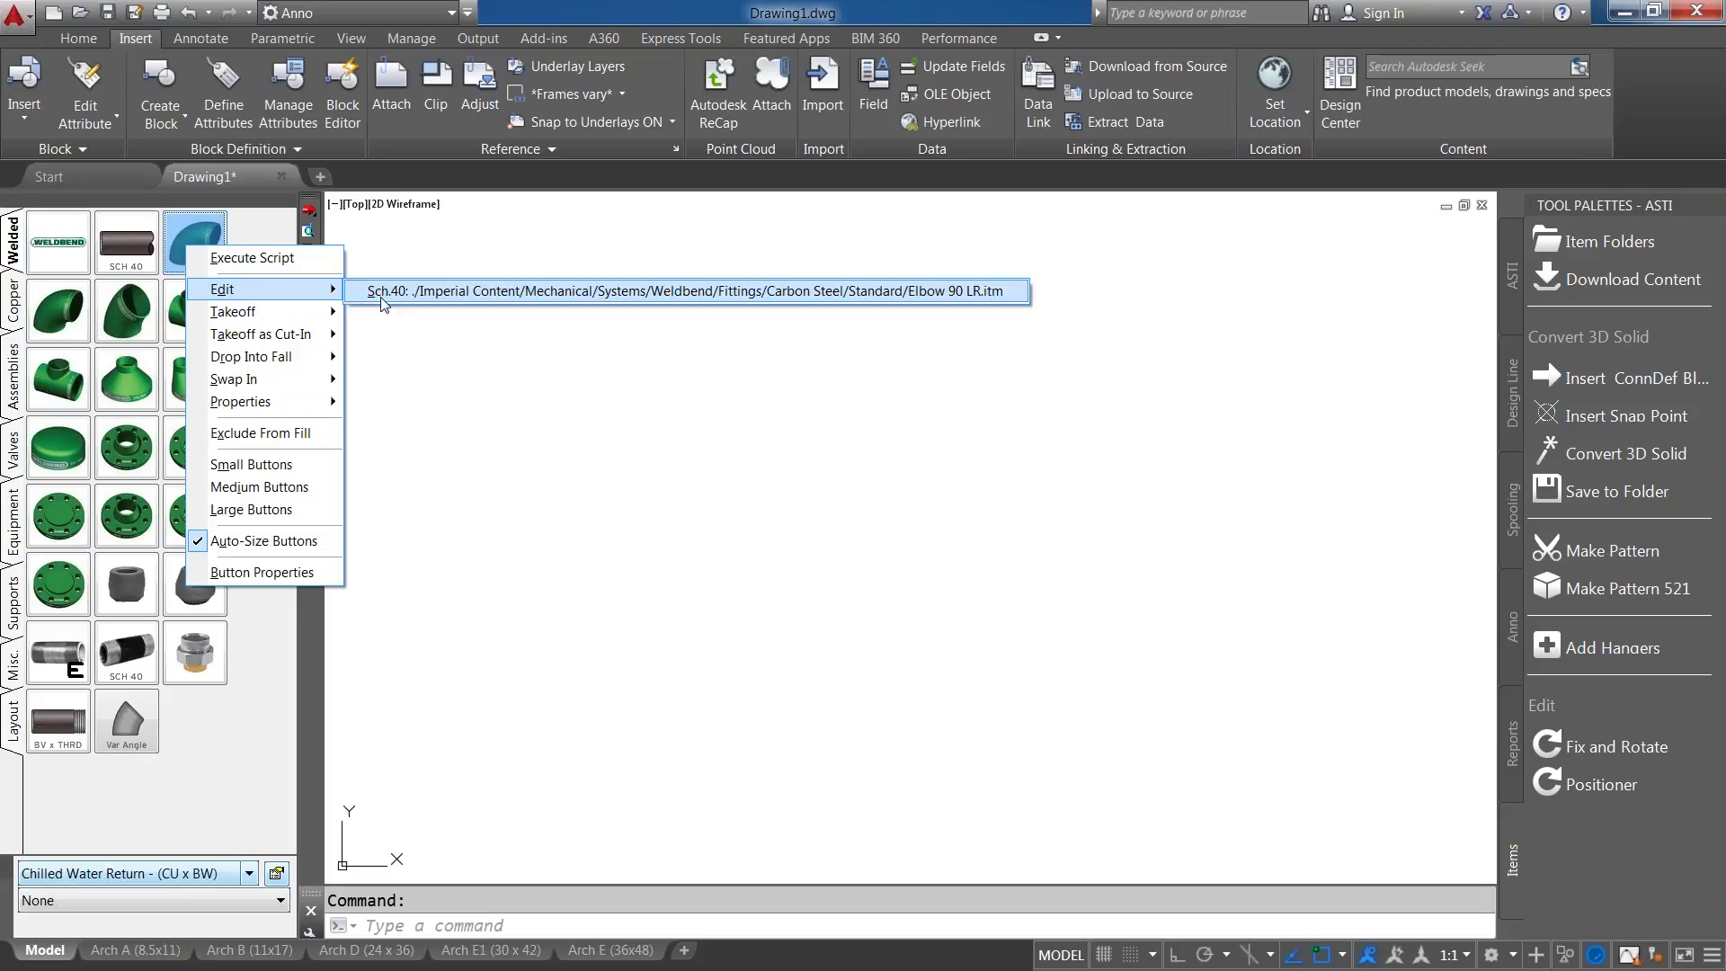
{"action": "left_click", "coordinate": [381, 292]}
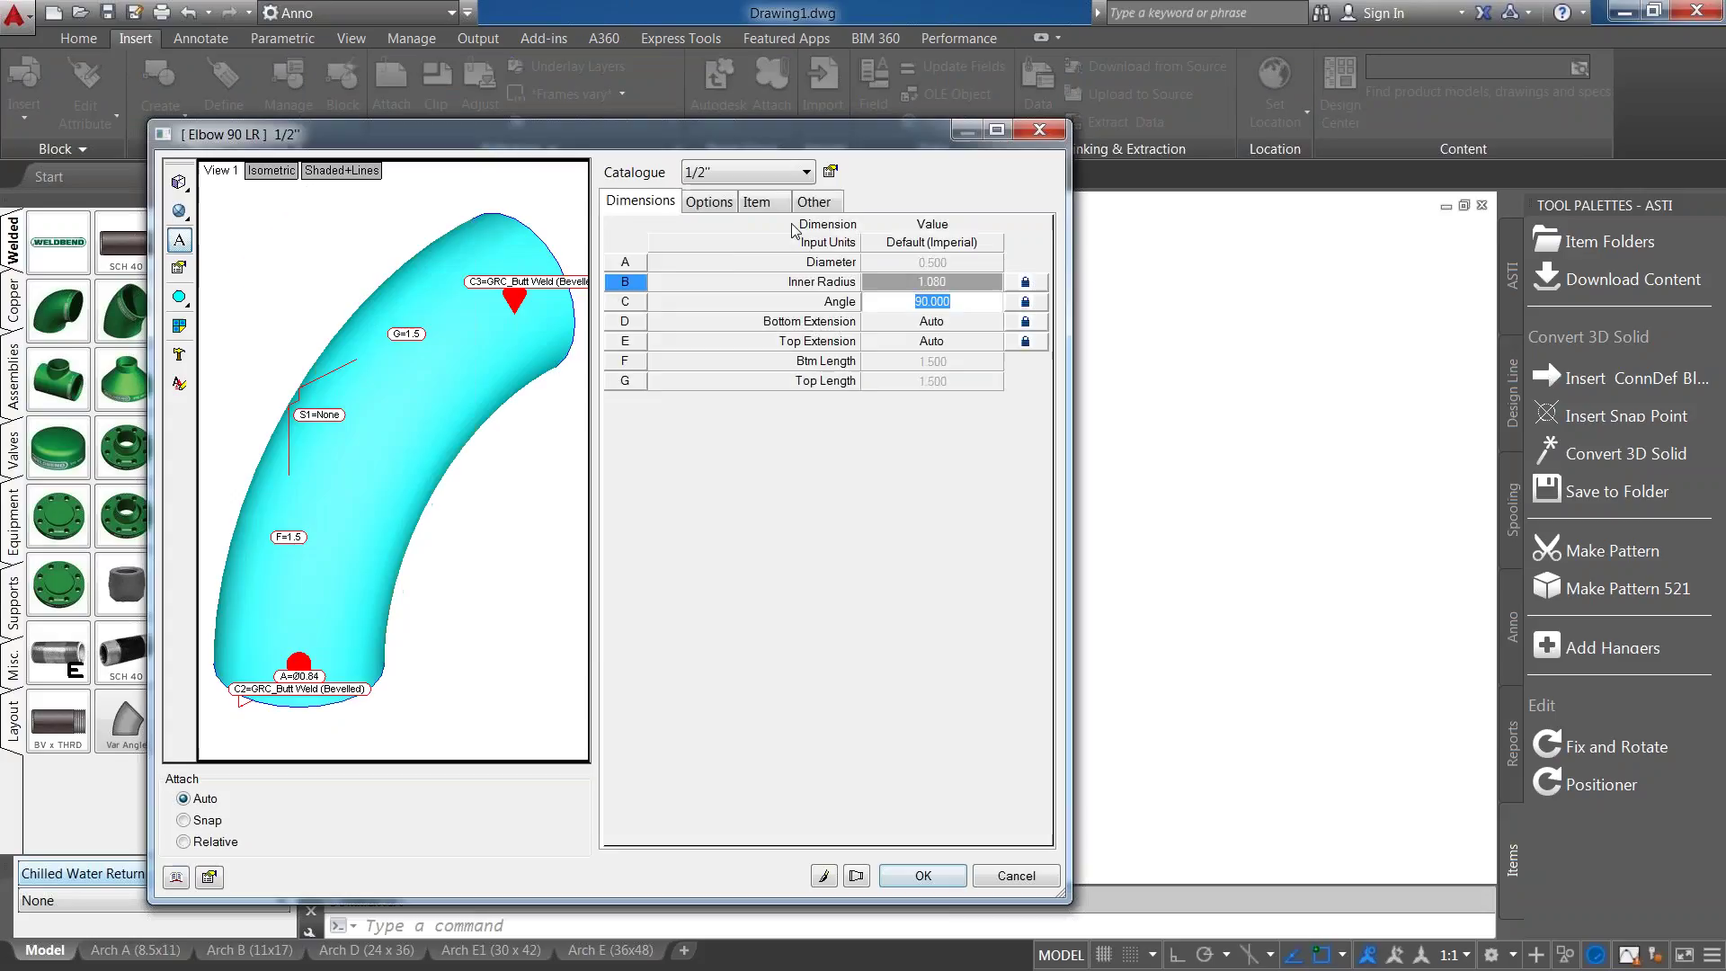
{"action": "left_click", "coordinate": [811, 200]}
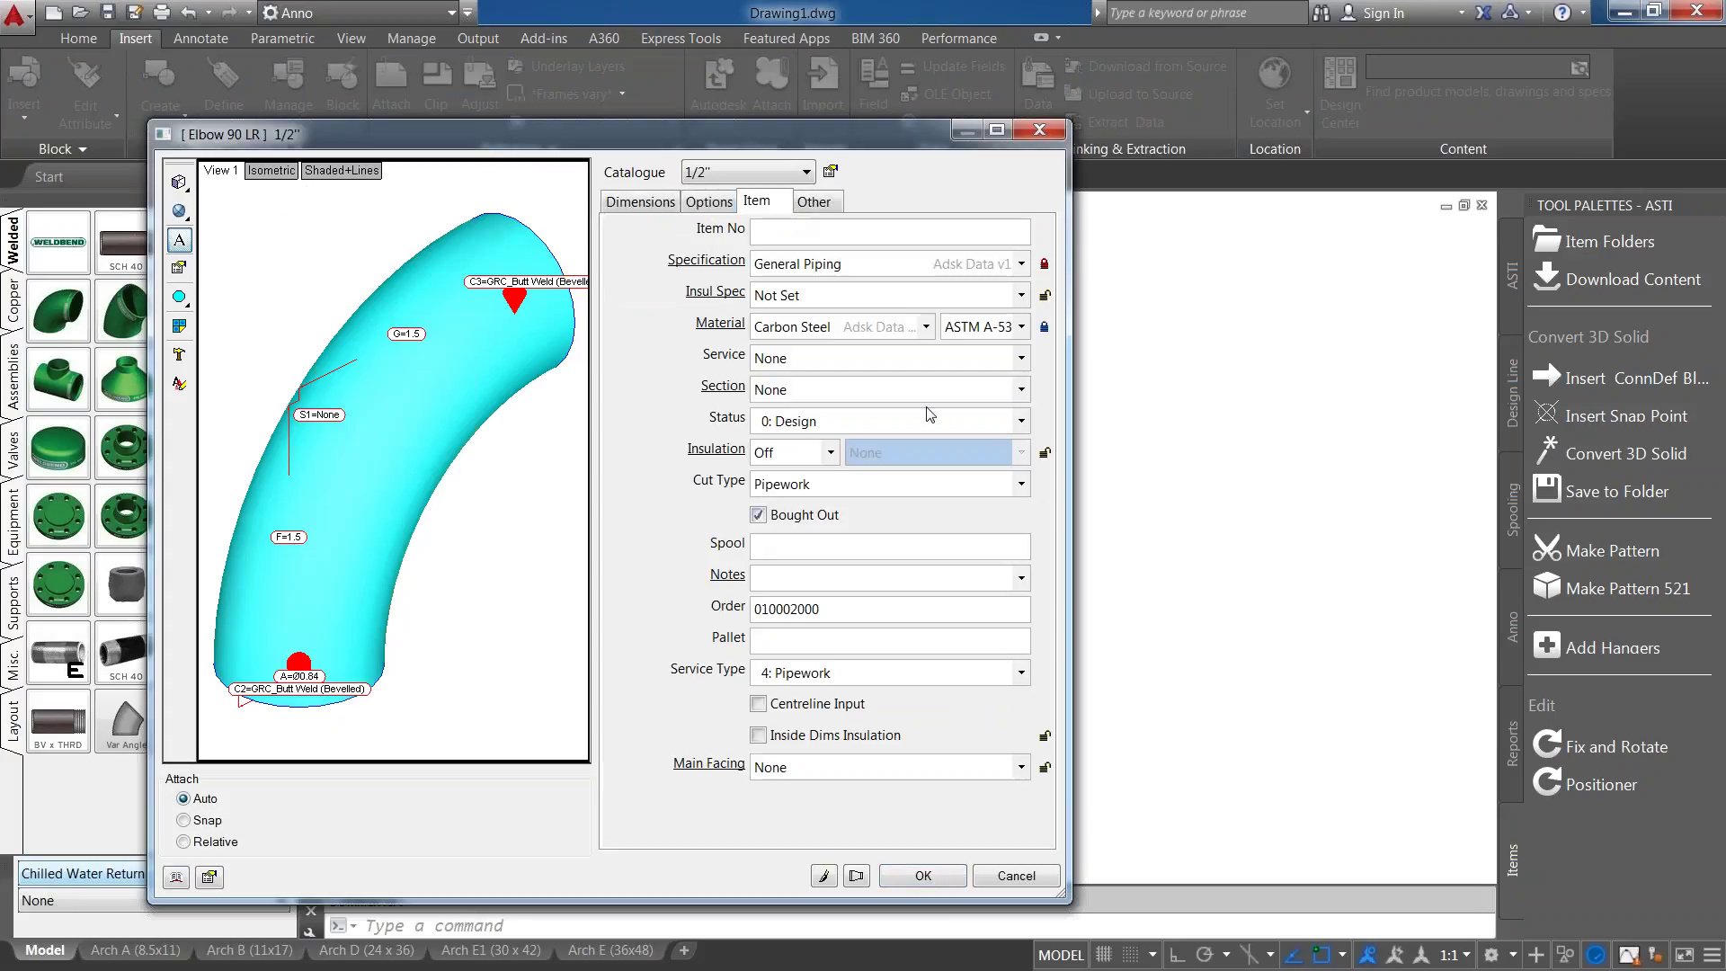
{"action": "left_click", "coordinate": [816, 205]}
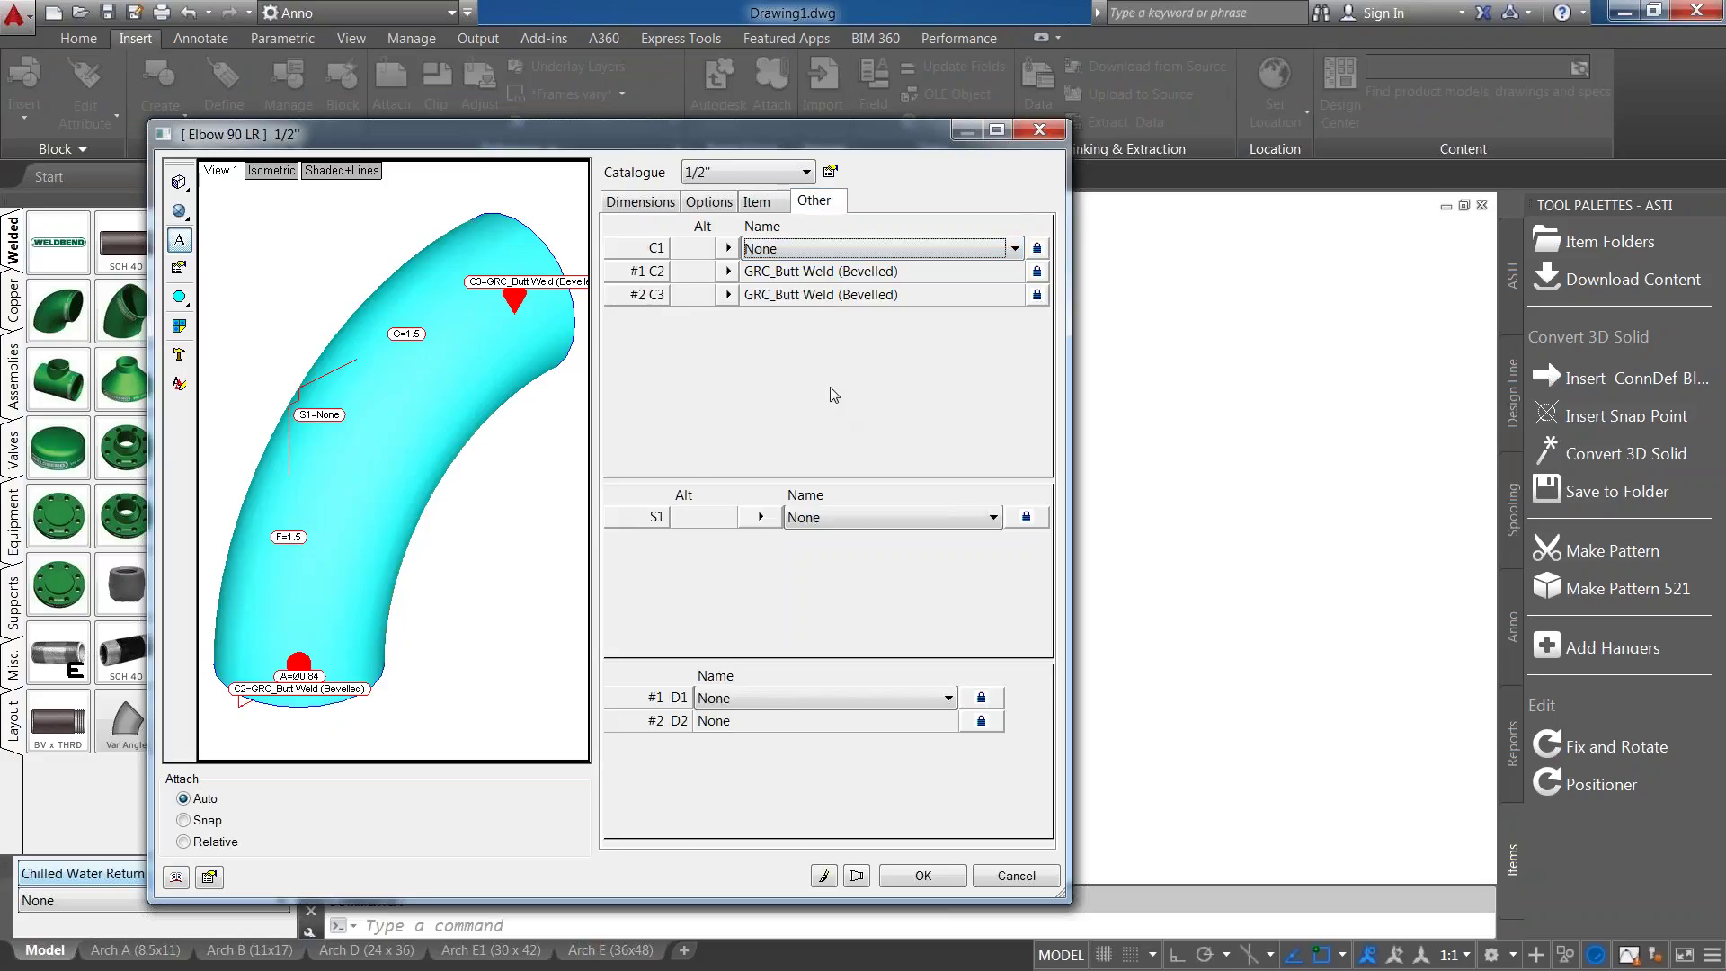
{"action": "left_click", "coordinate": [766, 205]}
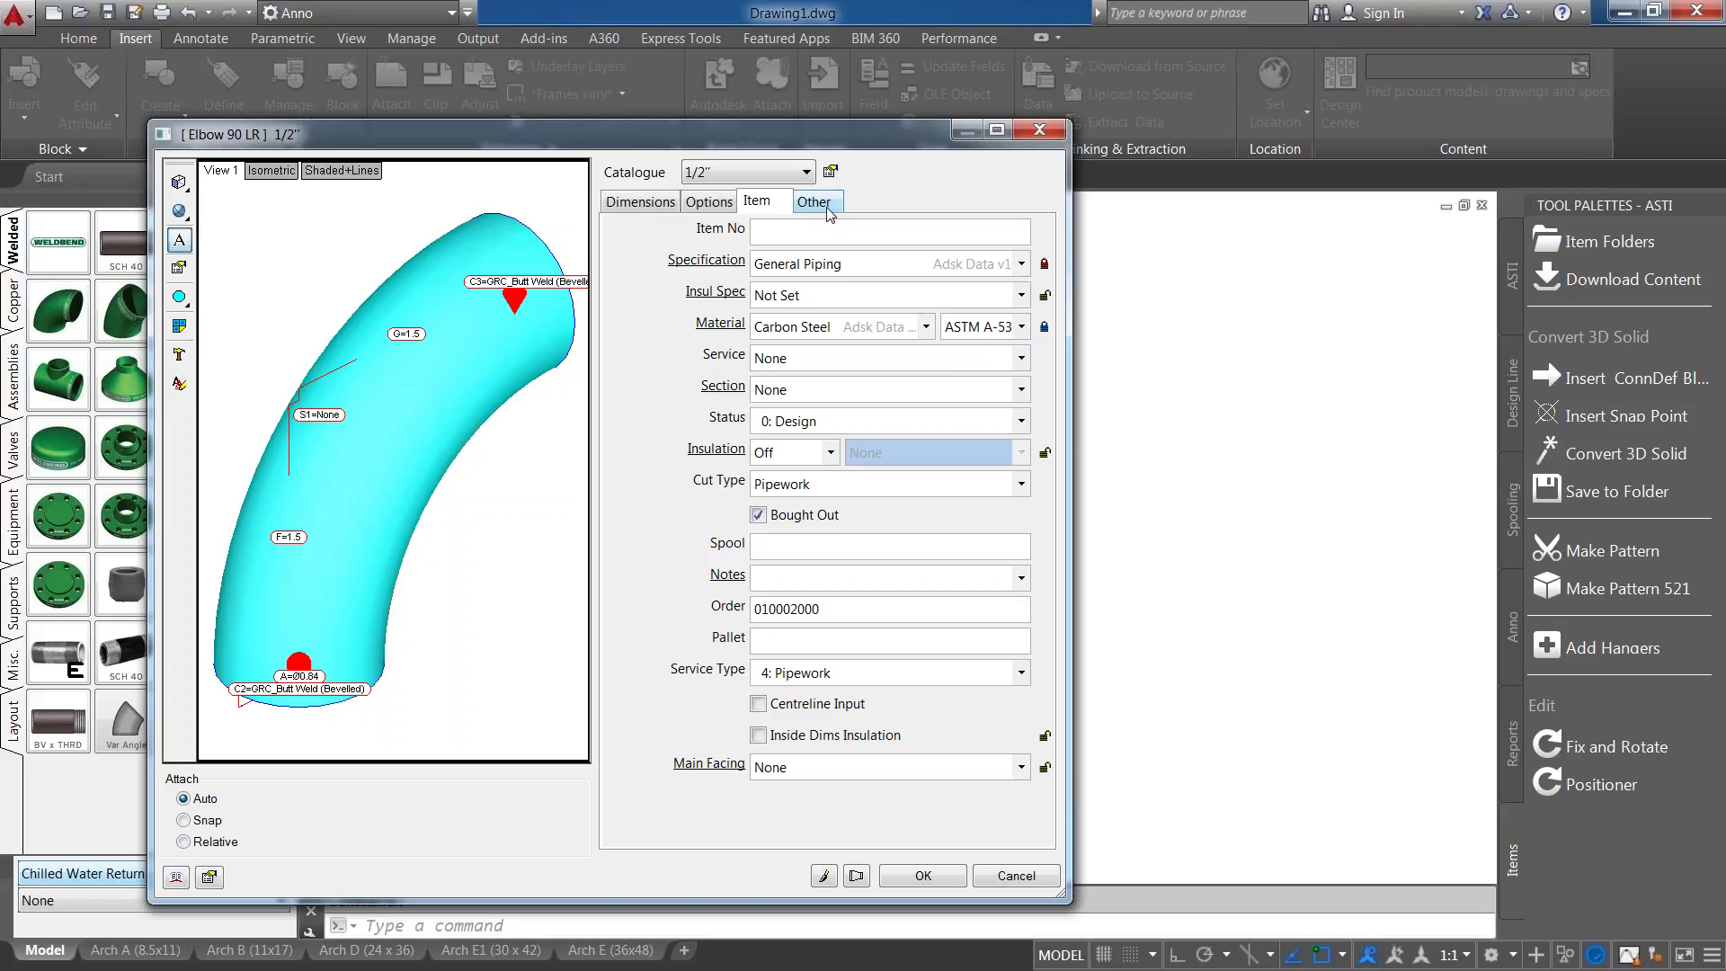
{"action": "left_click", "coordinate": [1039, 131]}
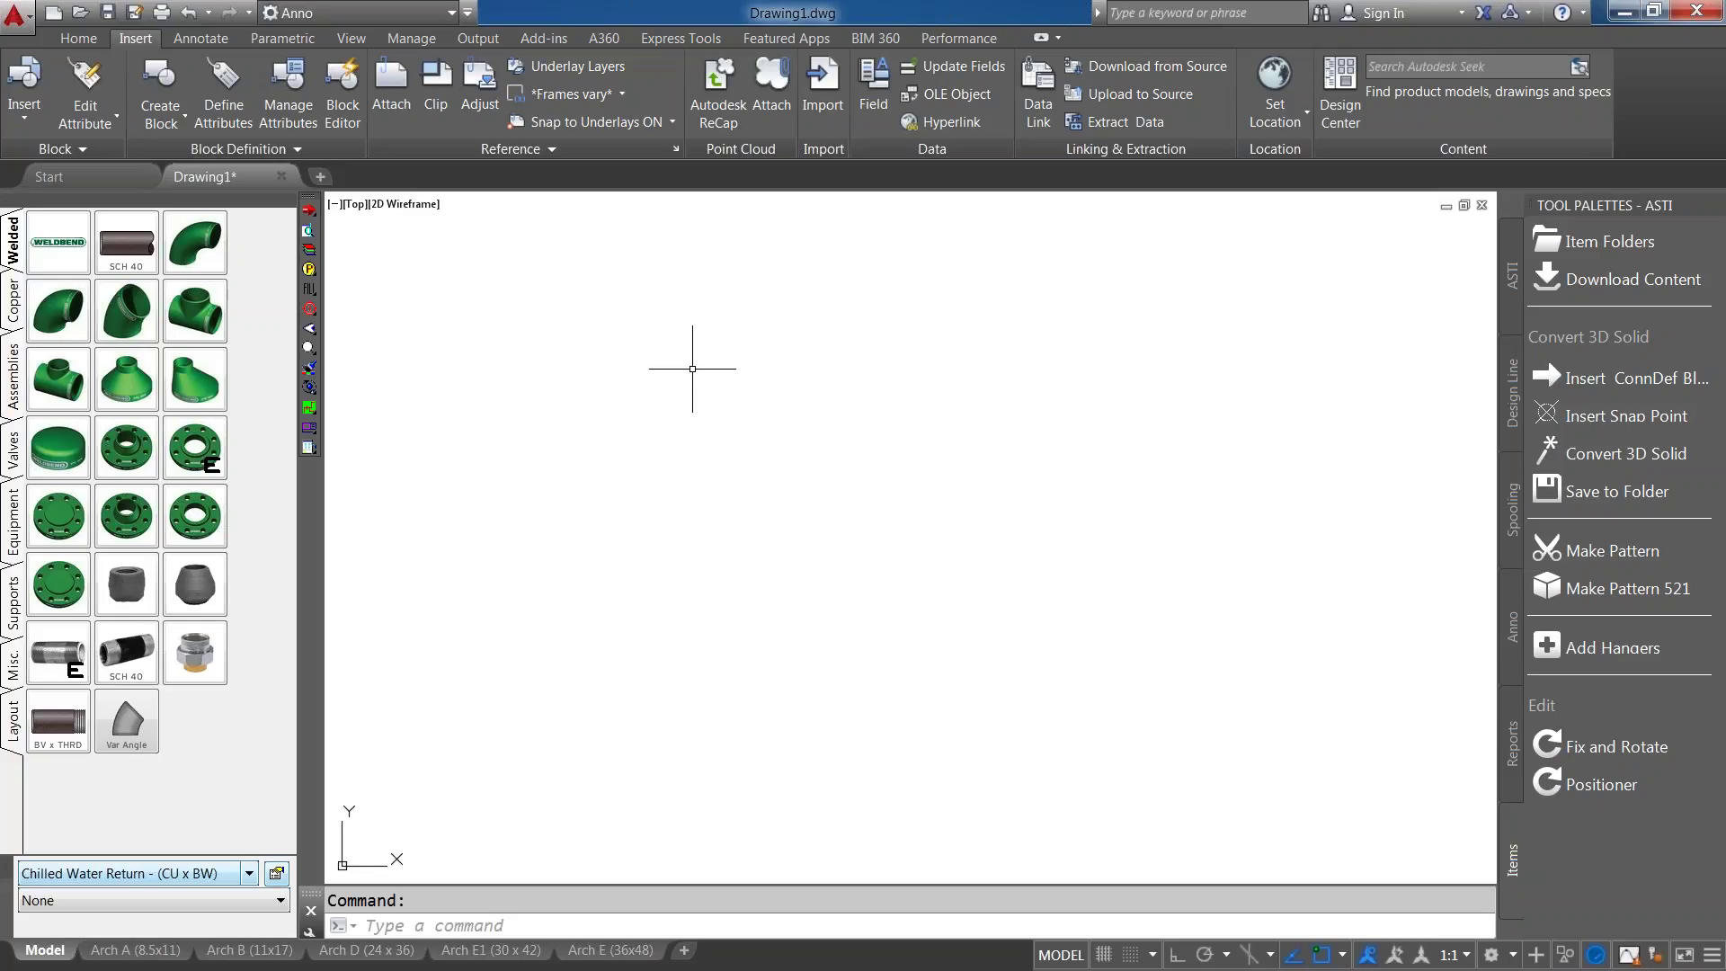
Create a profile named Test that copies only Global's basic database and shares the same item files, and check its details.
{"action": "right_click", "coordinate": [620, 280]}
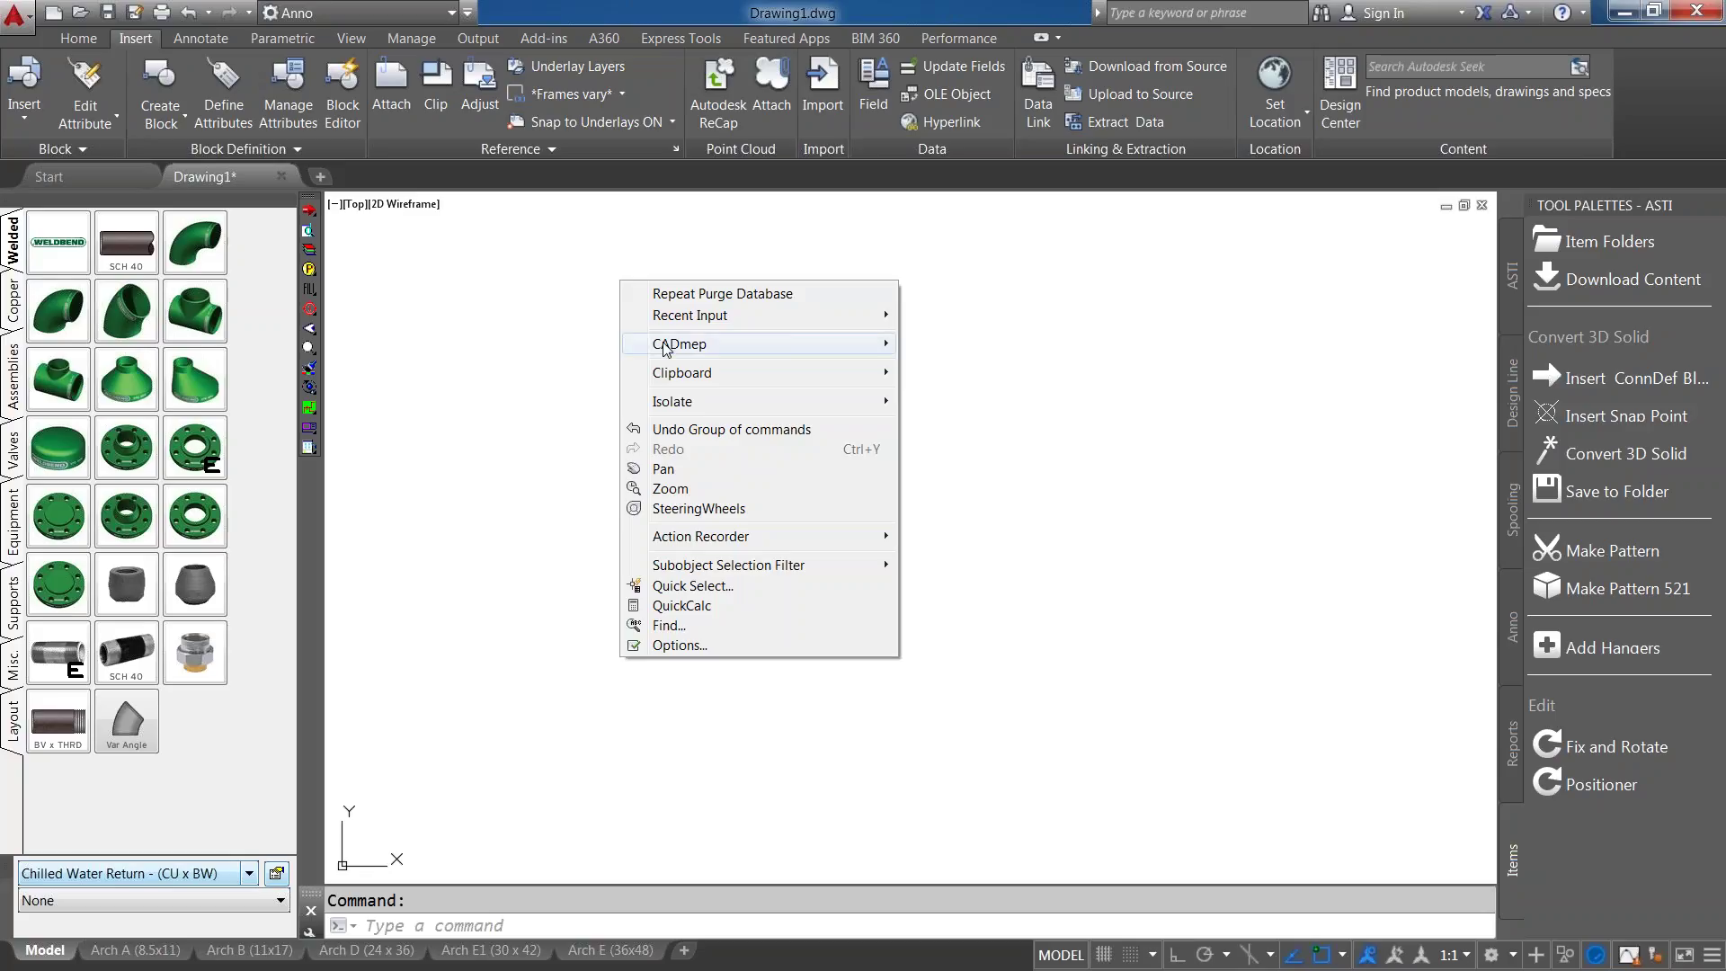
{"action": "mouse_move", "coordinate": [683, 344]}
{"action": "mouse_move", "coordinate": [984, 820]}
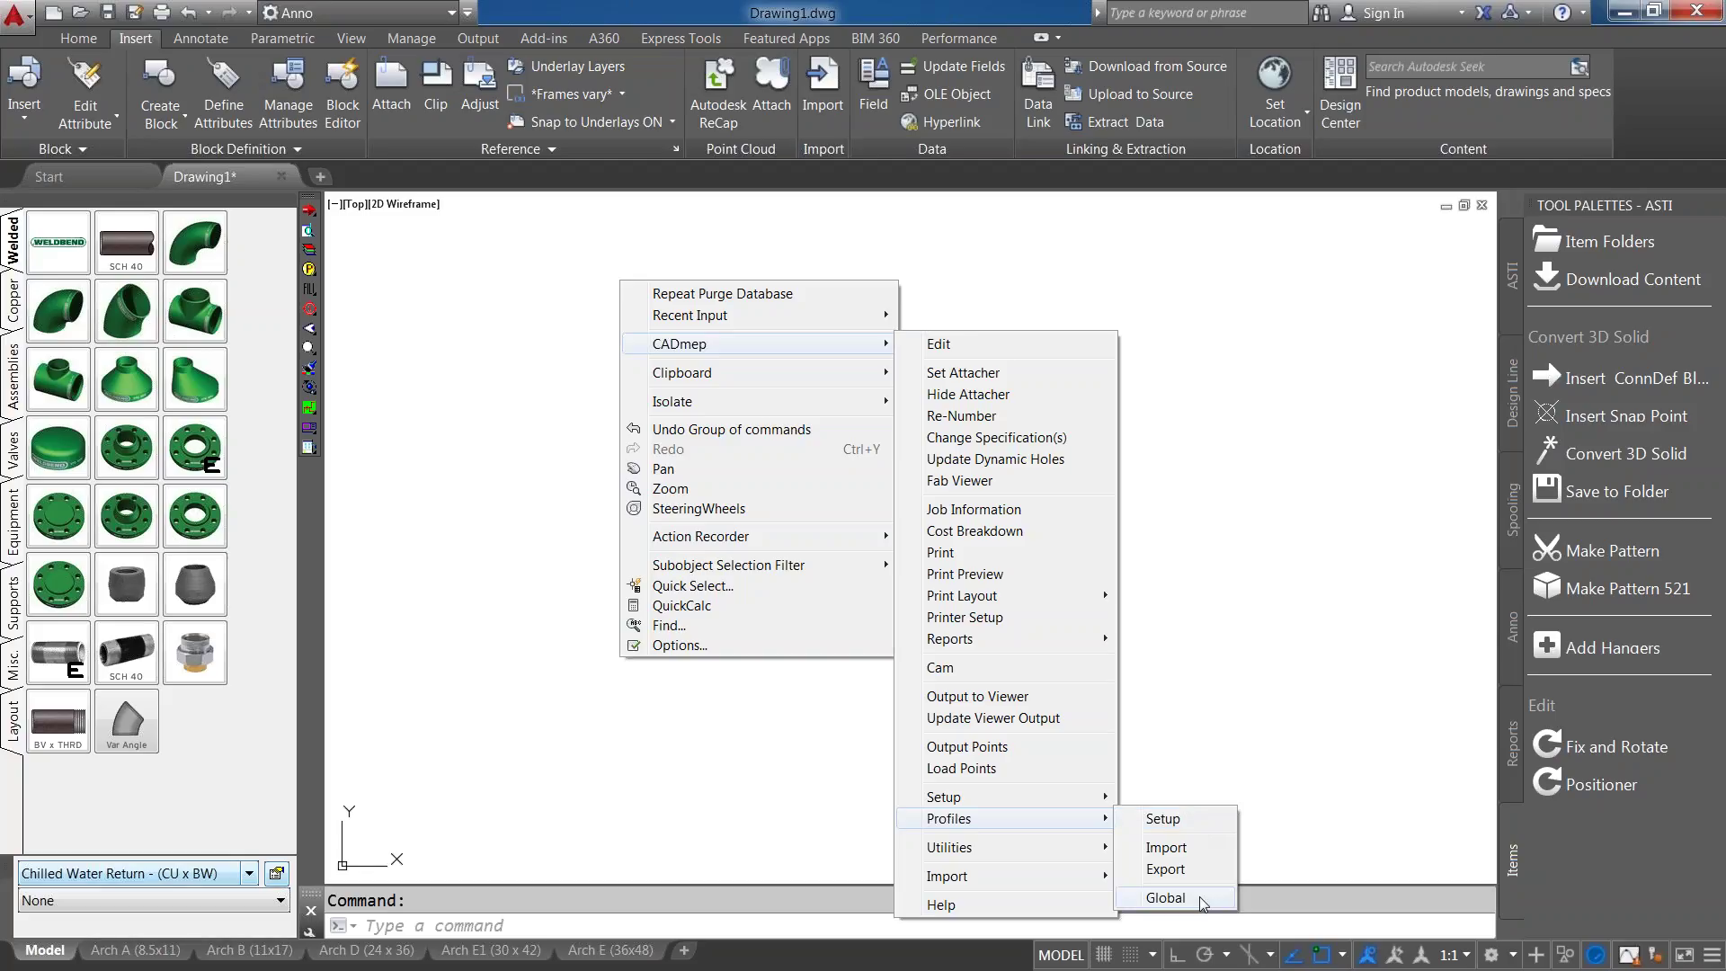
{"action": "left_click", "coordinate": [1164, 818]}
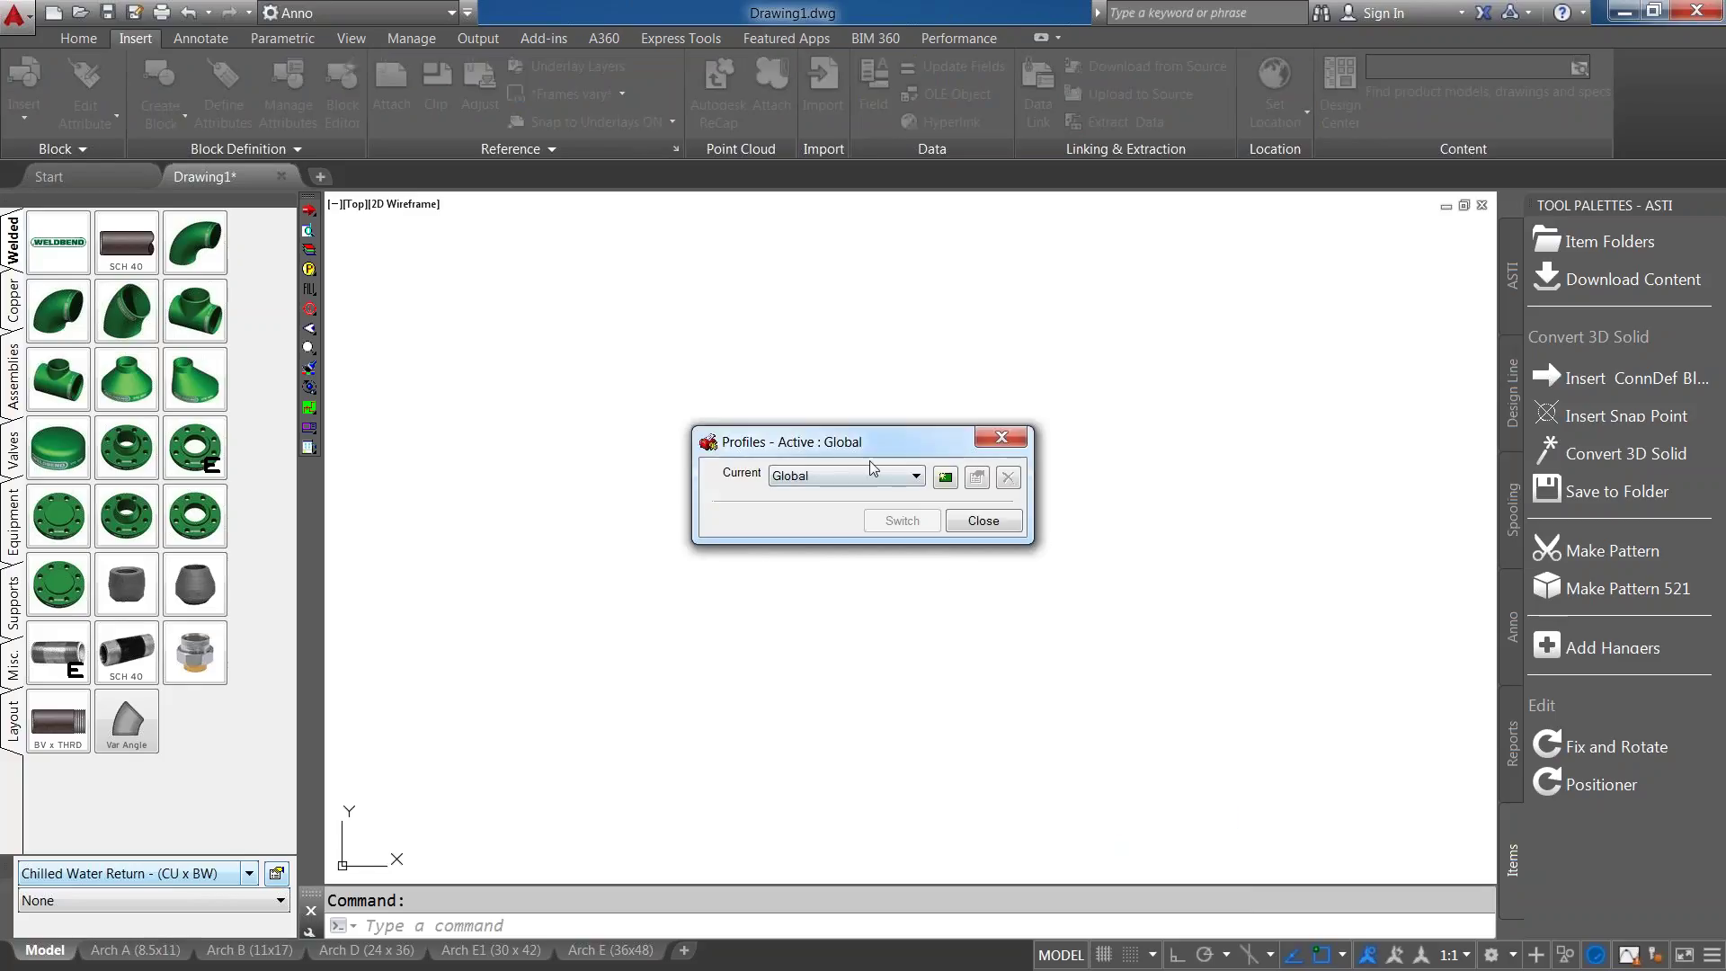
{"action": "left_click", "coordinate": [945, 477]}
{"action": "type", "text": "Test"}
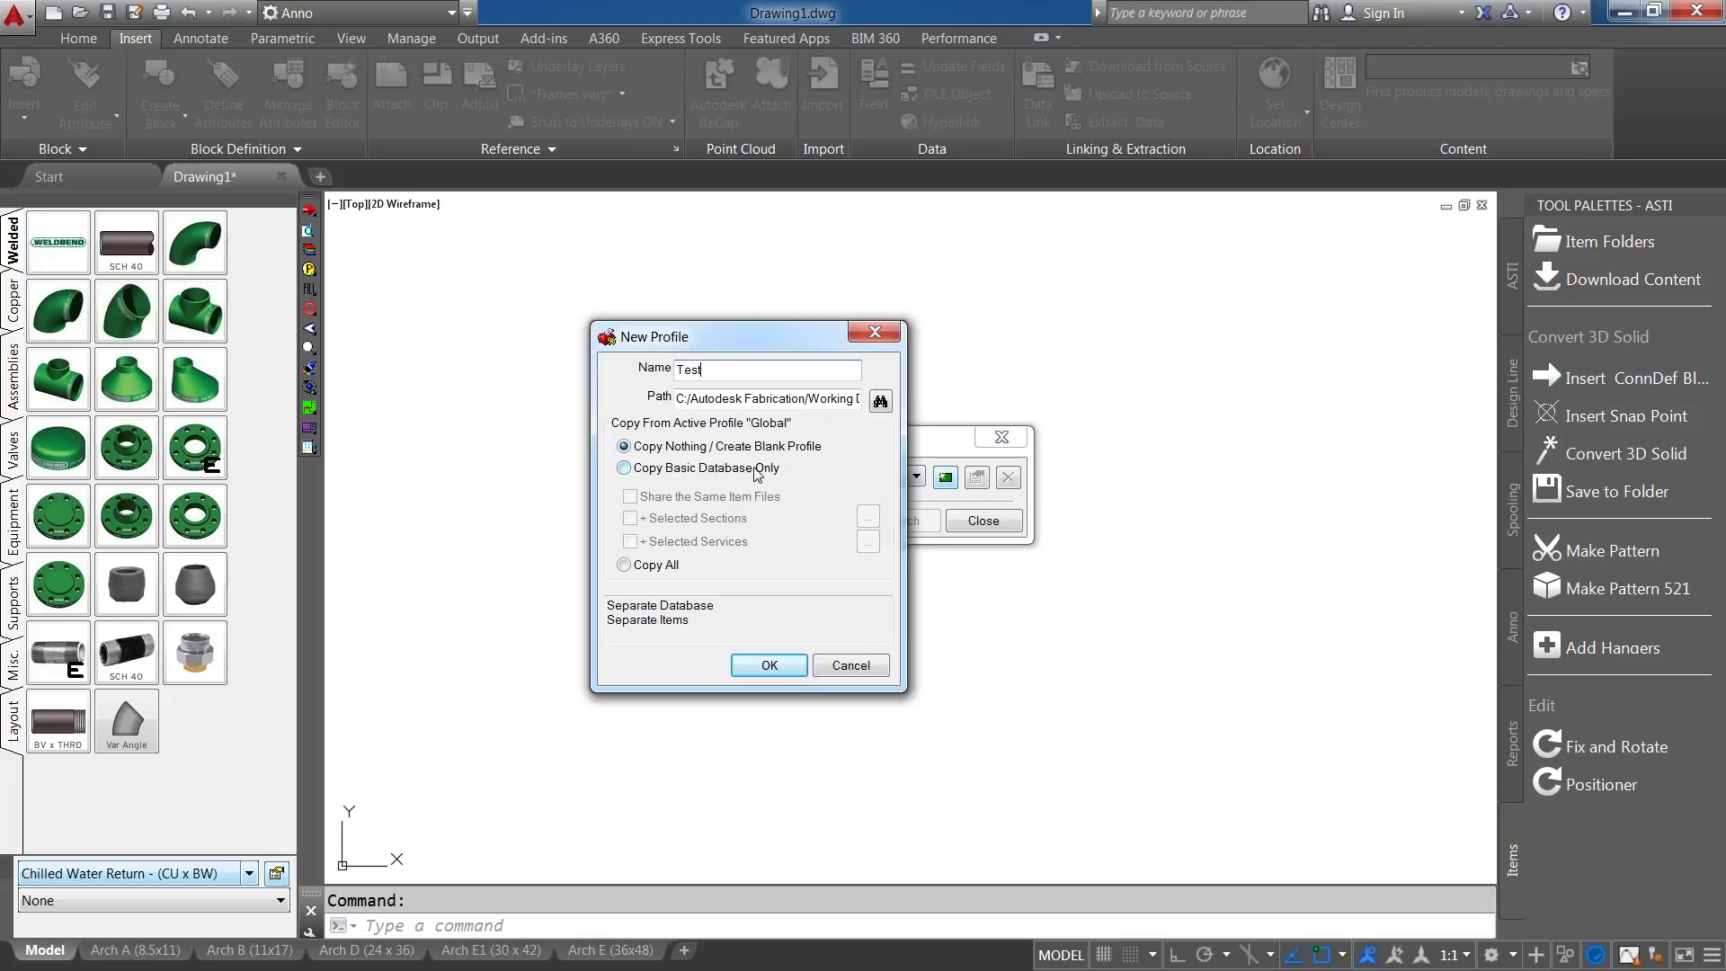
{"action": "left_click", "coordinate": [683, 469]}
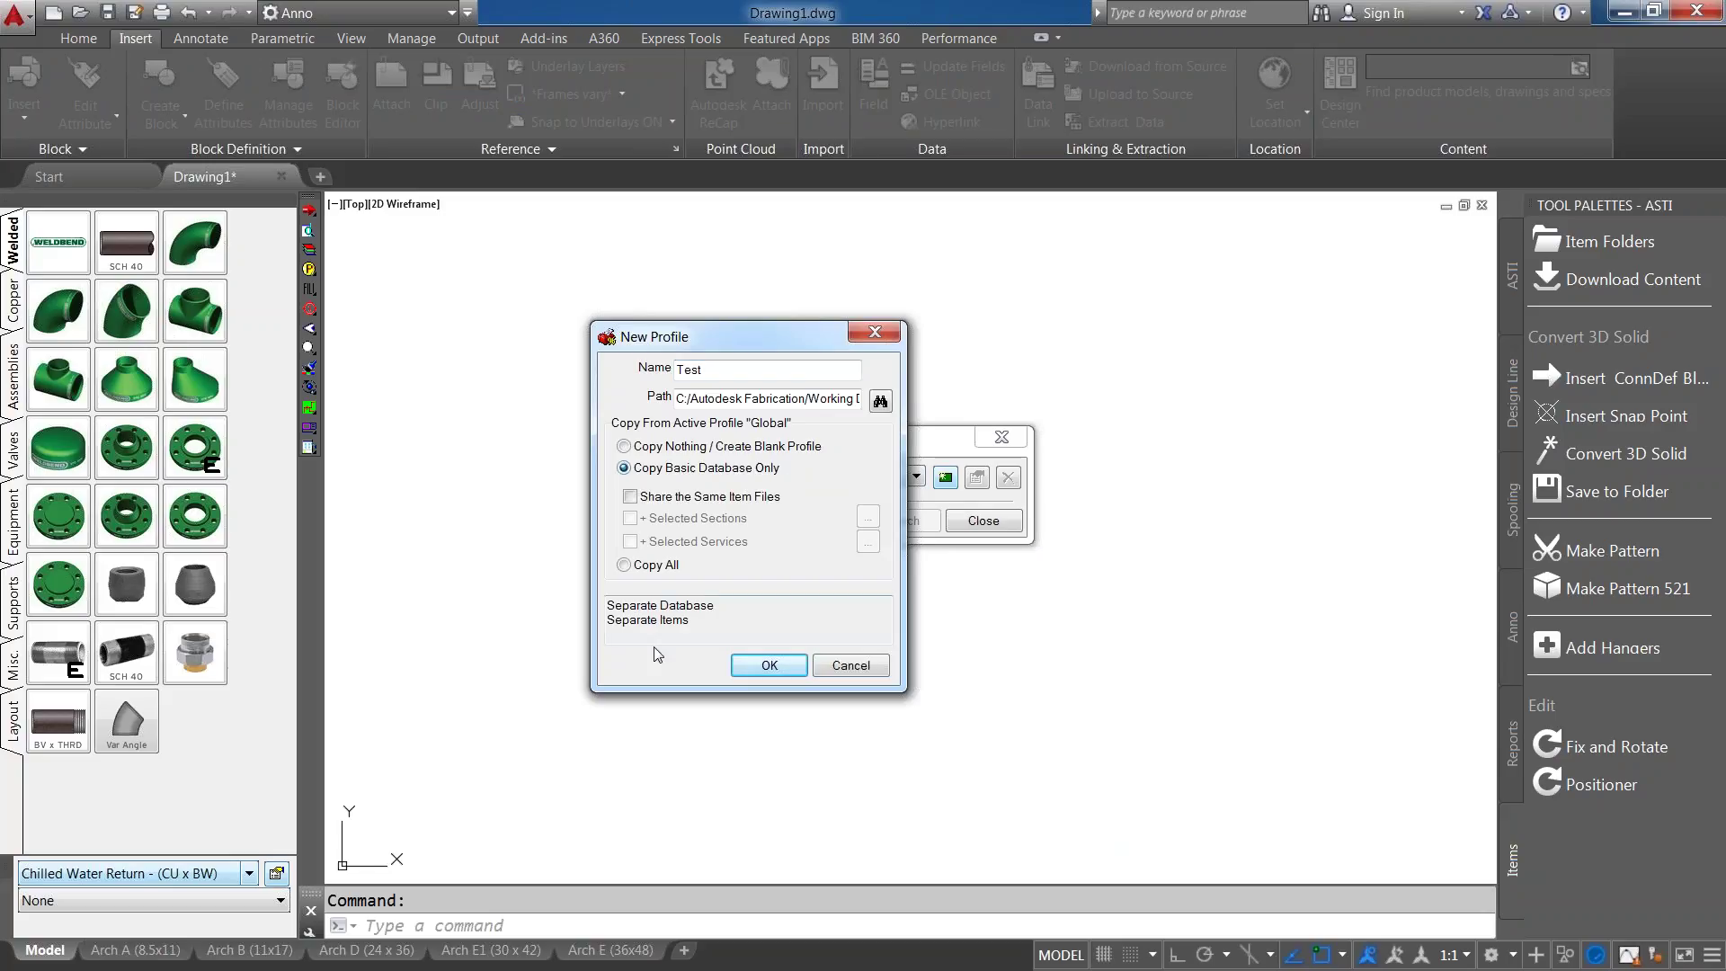
{"action": "left_click", "coordinate": [630, 496]}
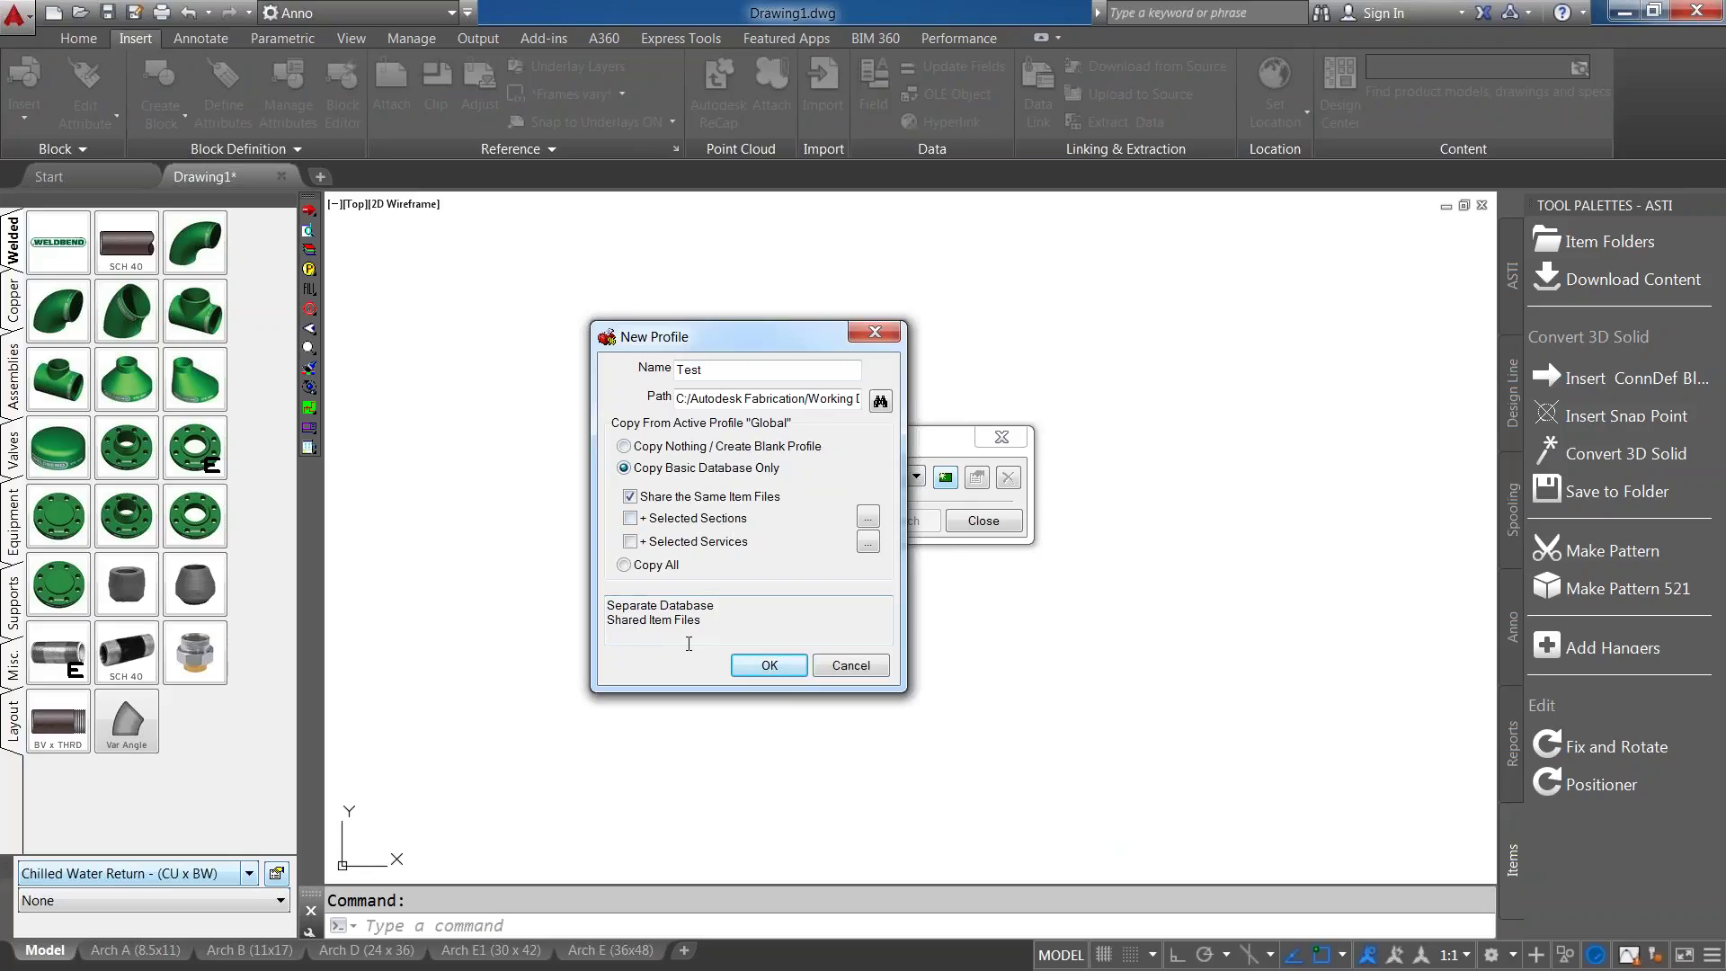
{"action": "left_click", "coordinate": [750, 663]}
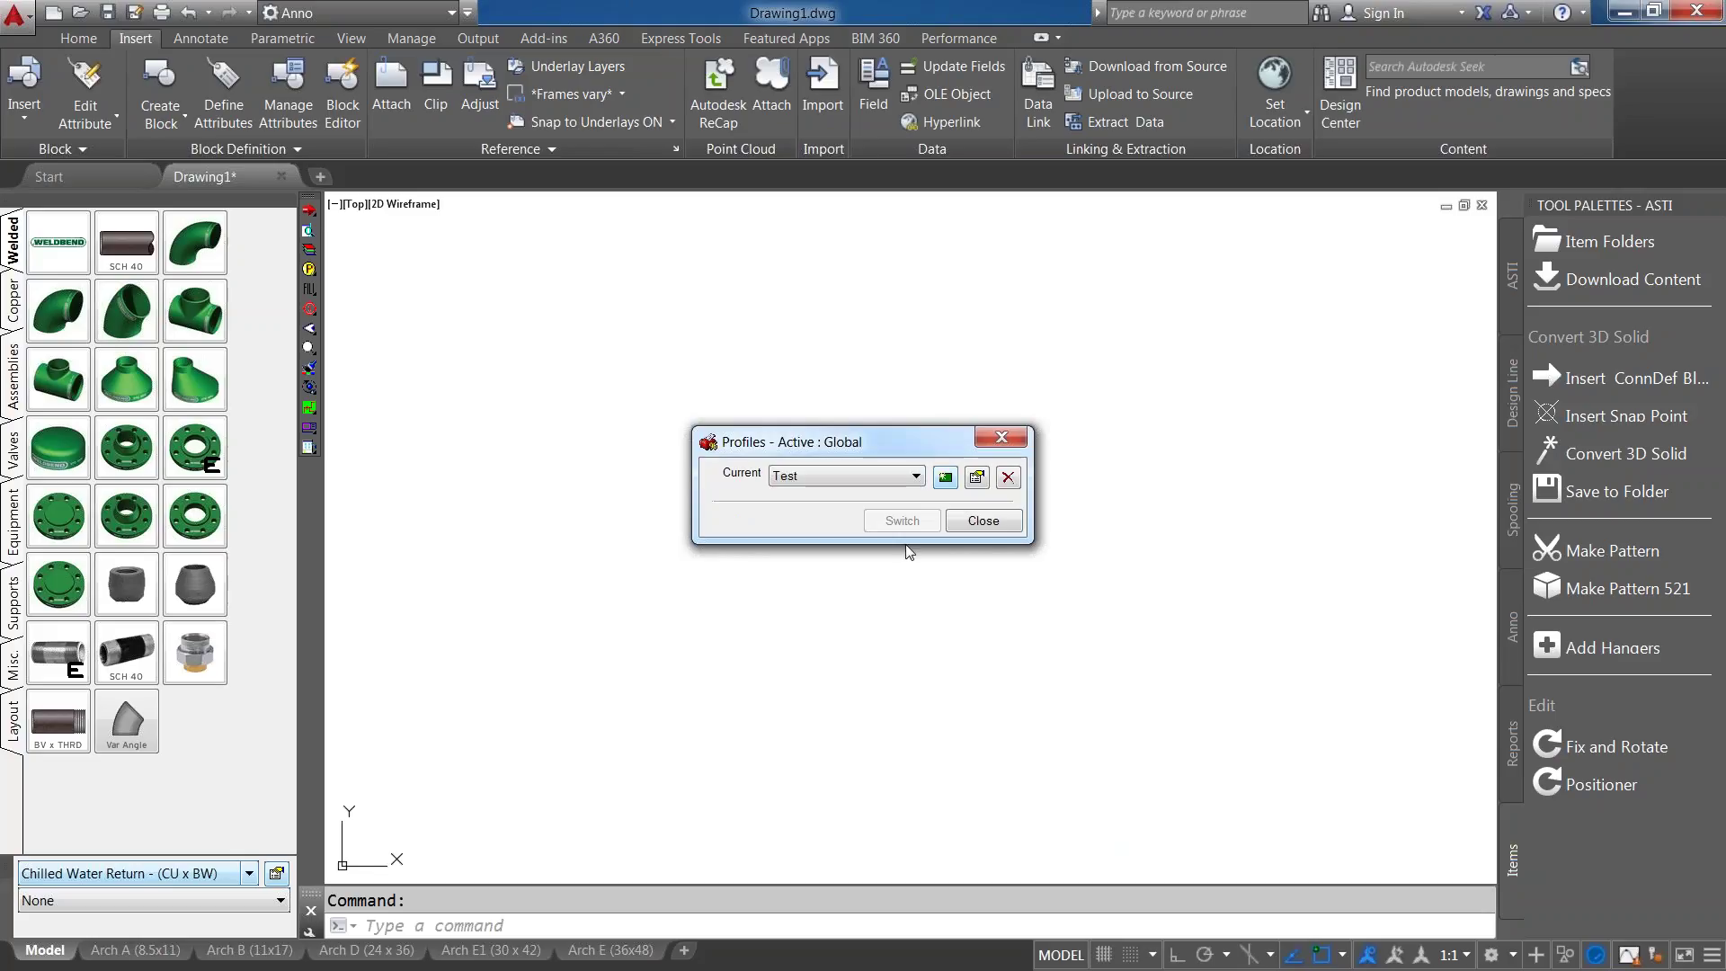
{"action": "left_click", "coordinate": [979, 478]}
{"action": "left_click", "coordinate": [874, 487]}
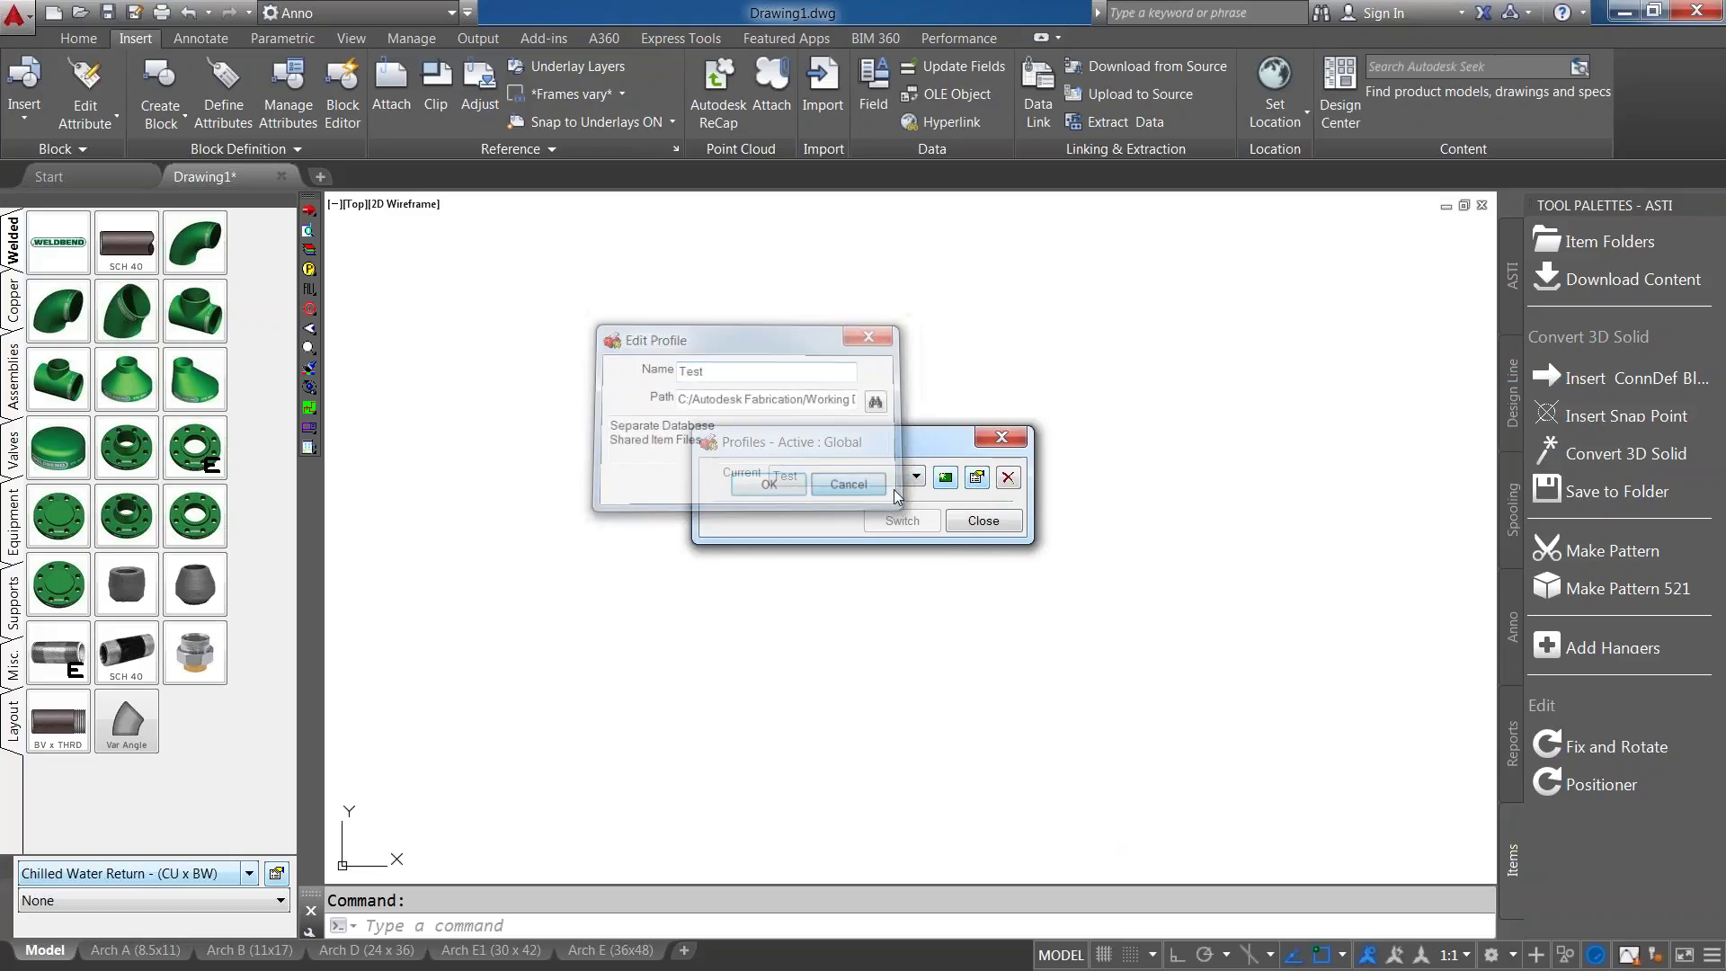
Create another profile from Global's basic database with shared item files and the Clean Dry Air (CDA), VAC (PVC), Steam Condensate and Steam HP services.
{"action": "left_click", "coordinate": [945, 478]}
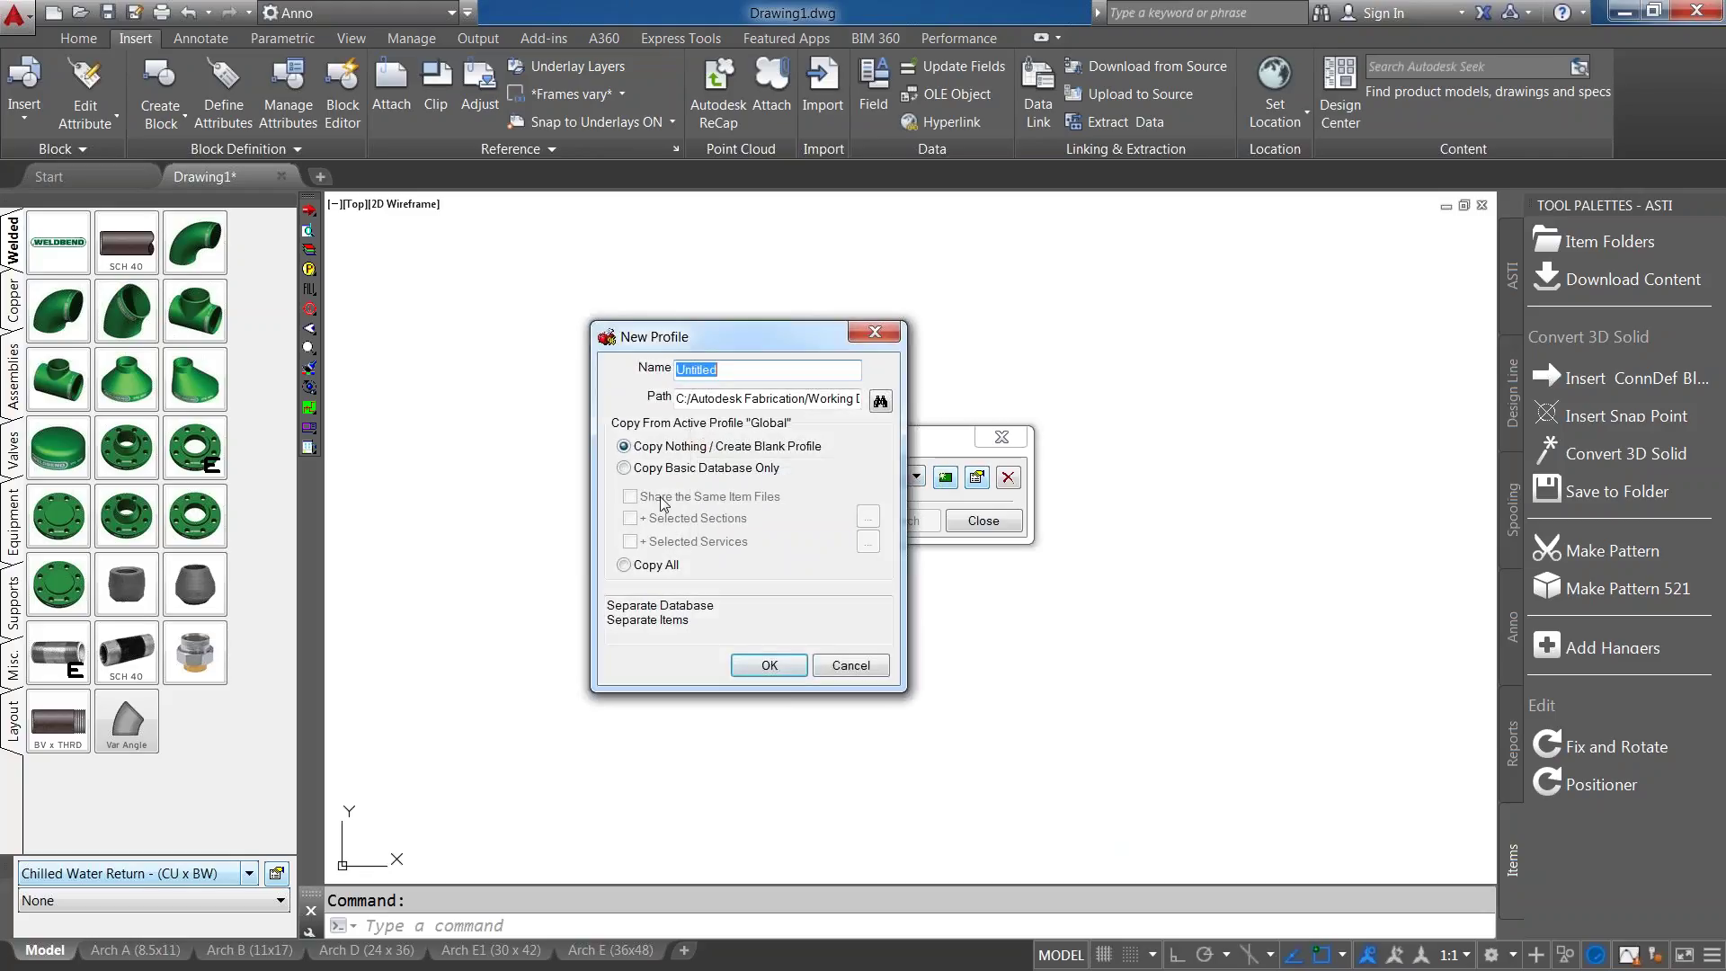
{"action": "left_click", "coordinate": [655, 469]}
{"action": "left_click", "coordinate": [630, 496]}
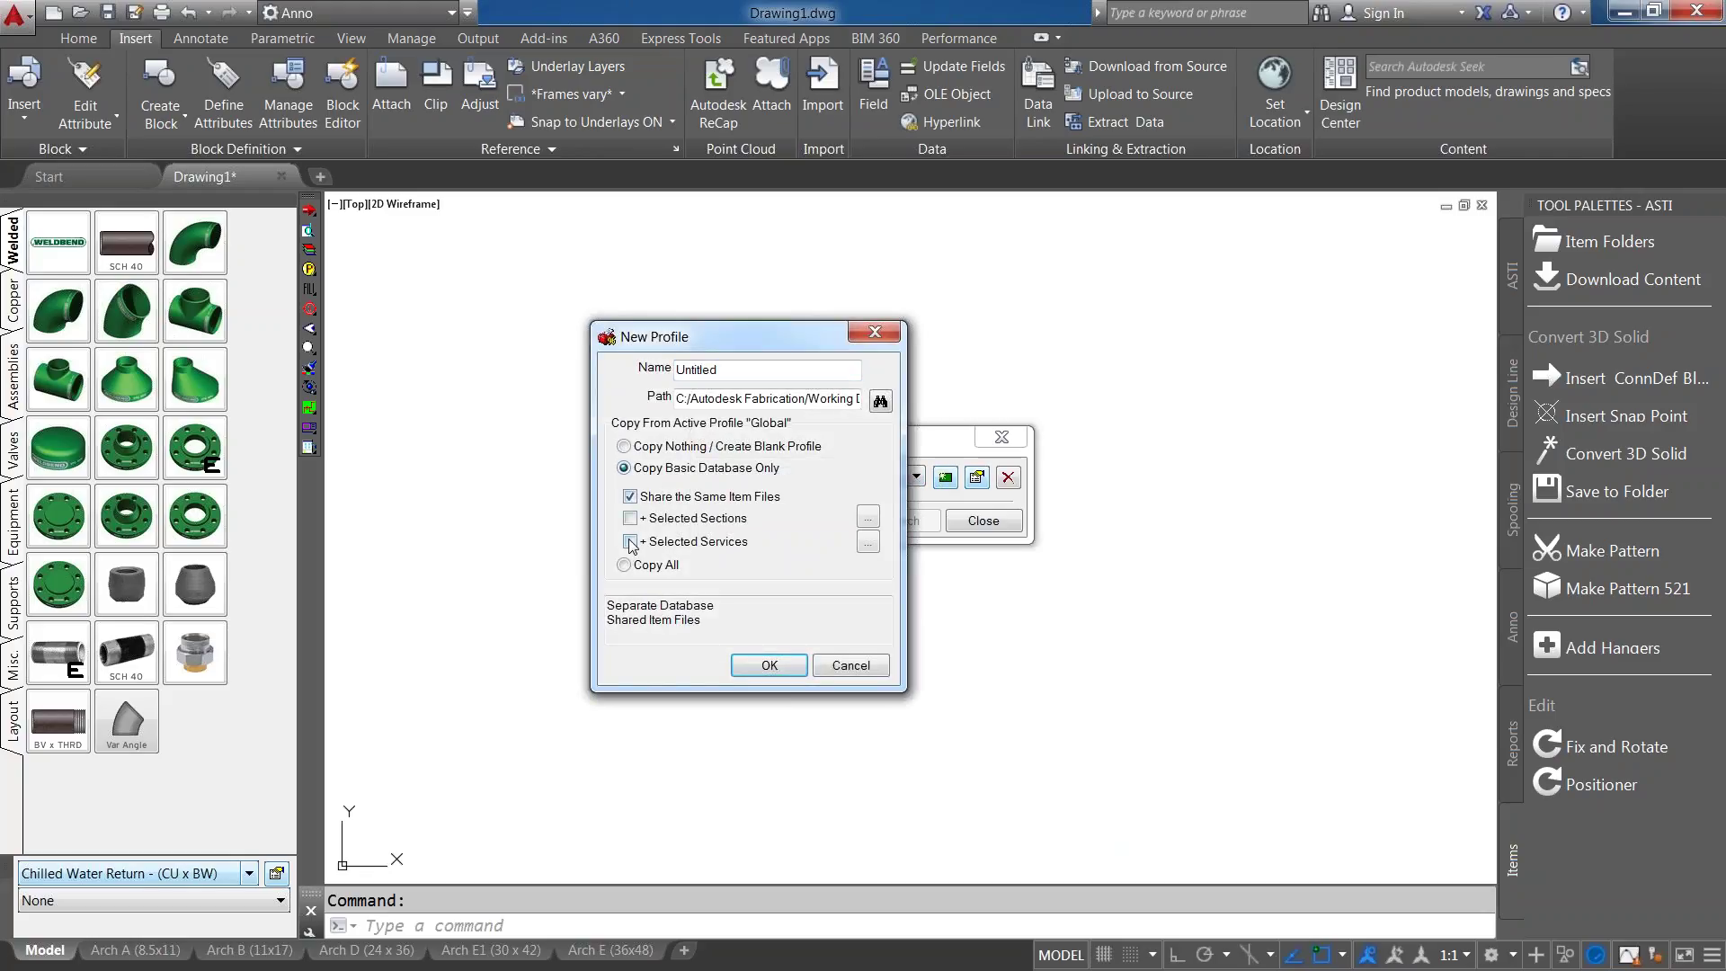
{"action": "left_click", "coordinate": [630, 541]}
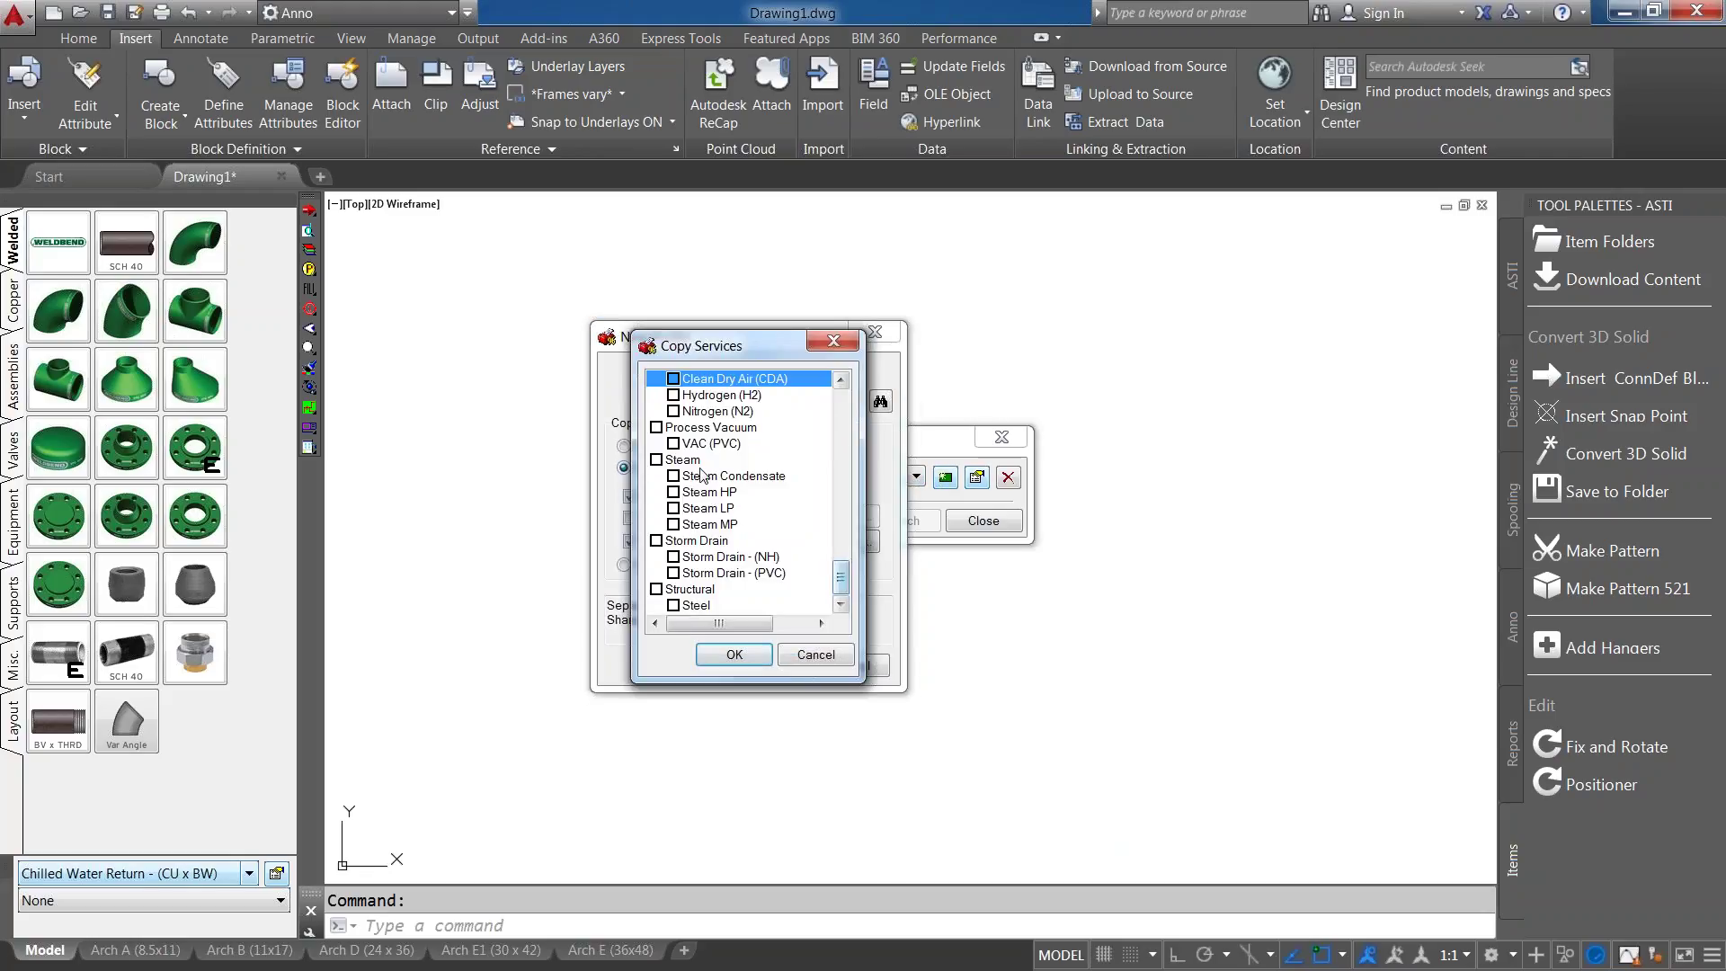
{"action": "left_click", "coordinate": [673, 379]}
{"action": "left_click", "coordinate": [673, 445]}
{"action": "left_click", "coordinate": [673, 477]}
{"action": "left_click", "coordinate": [674, 493]}
{"action": "left_click", "coordinate": [734, 655]}
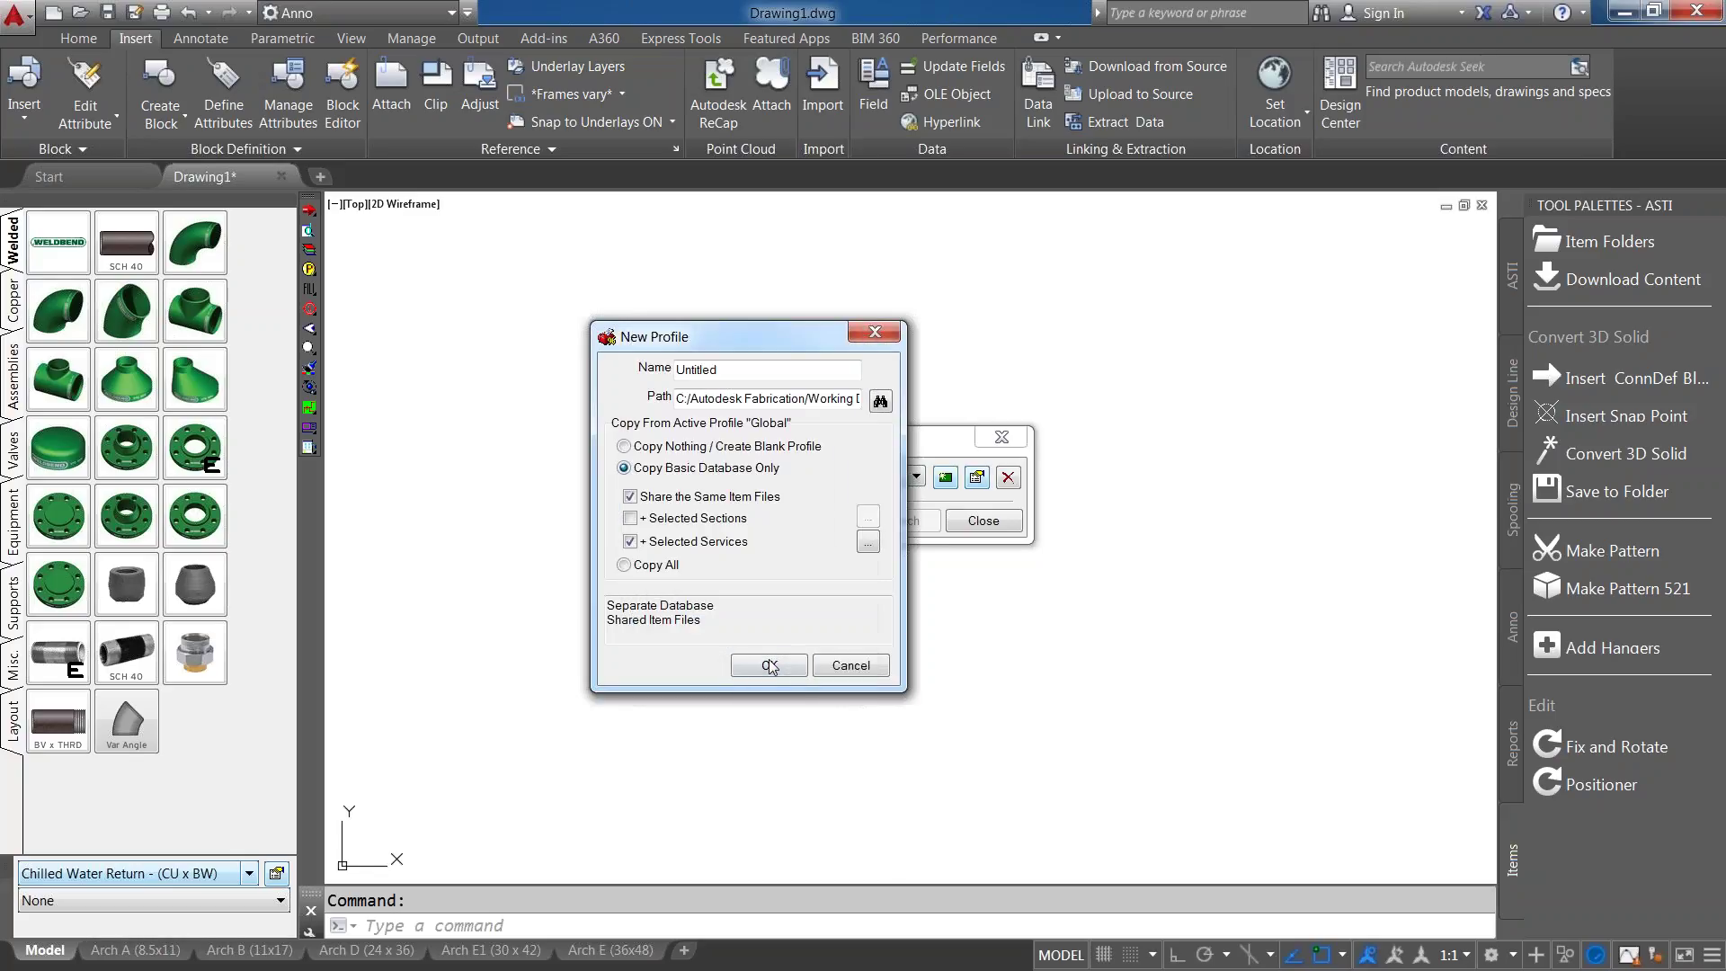
{"action": "left_click", "coordinate": [772, 664]}
Rename the Untitled profile as UG.
{"action": "left_click", "coordinate": [905, 475]}
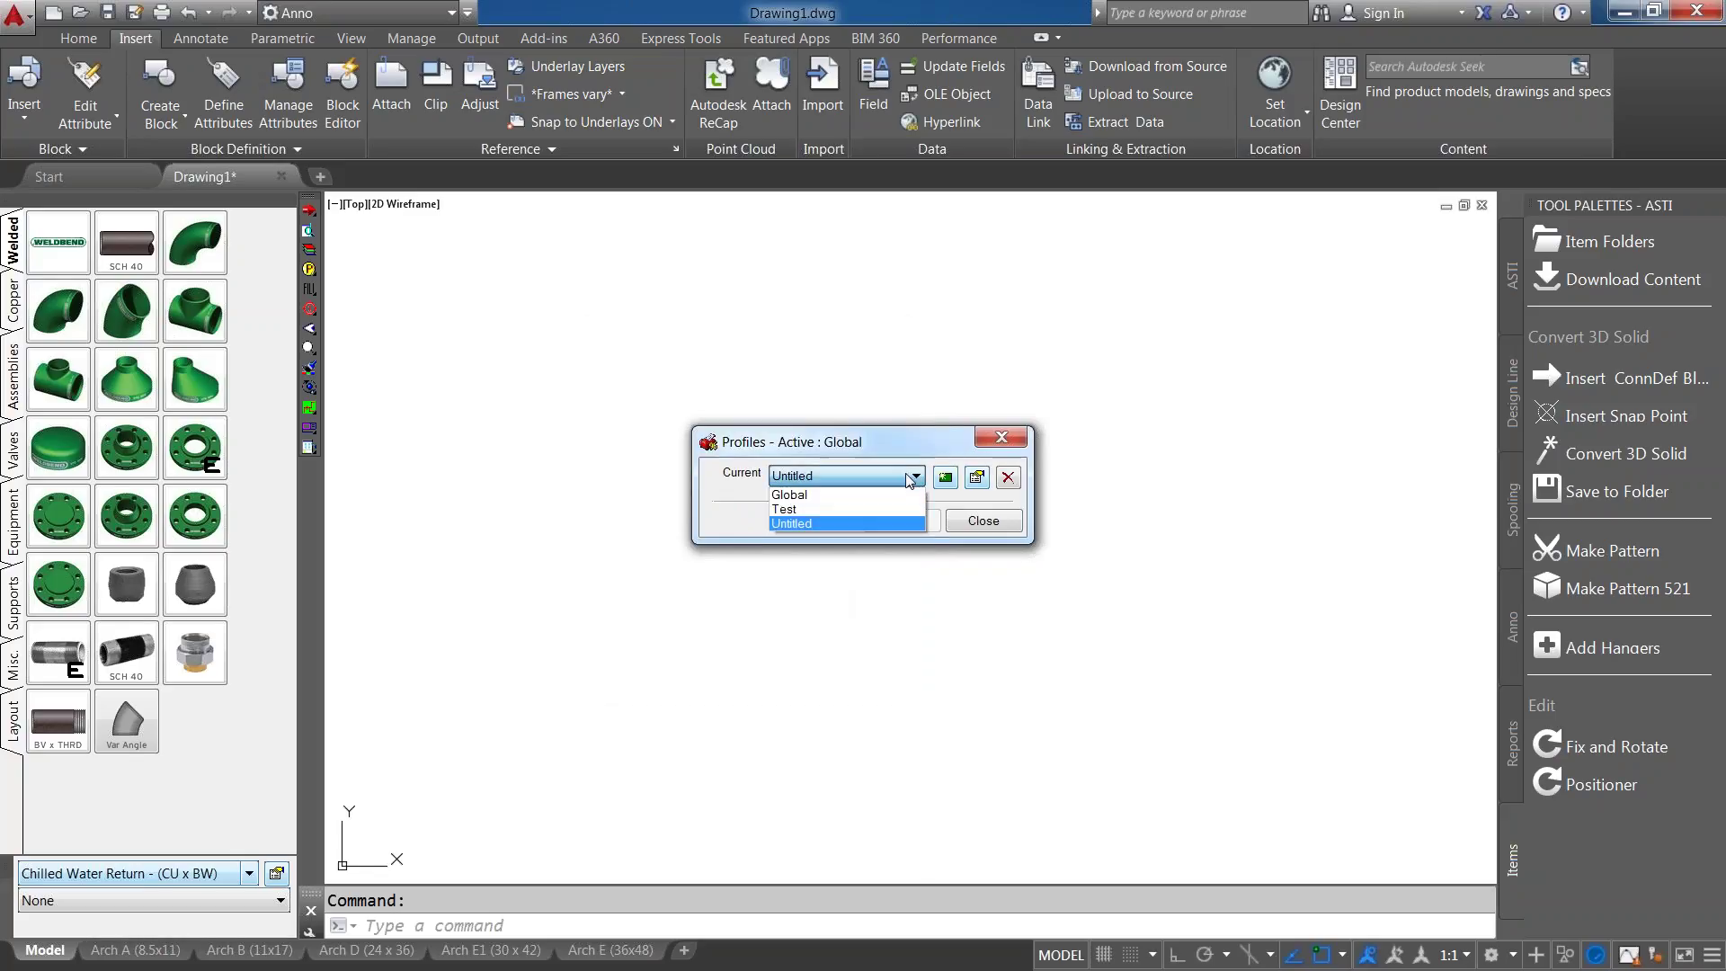
{"action": "left_click", "coordinate": [893, 523]}
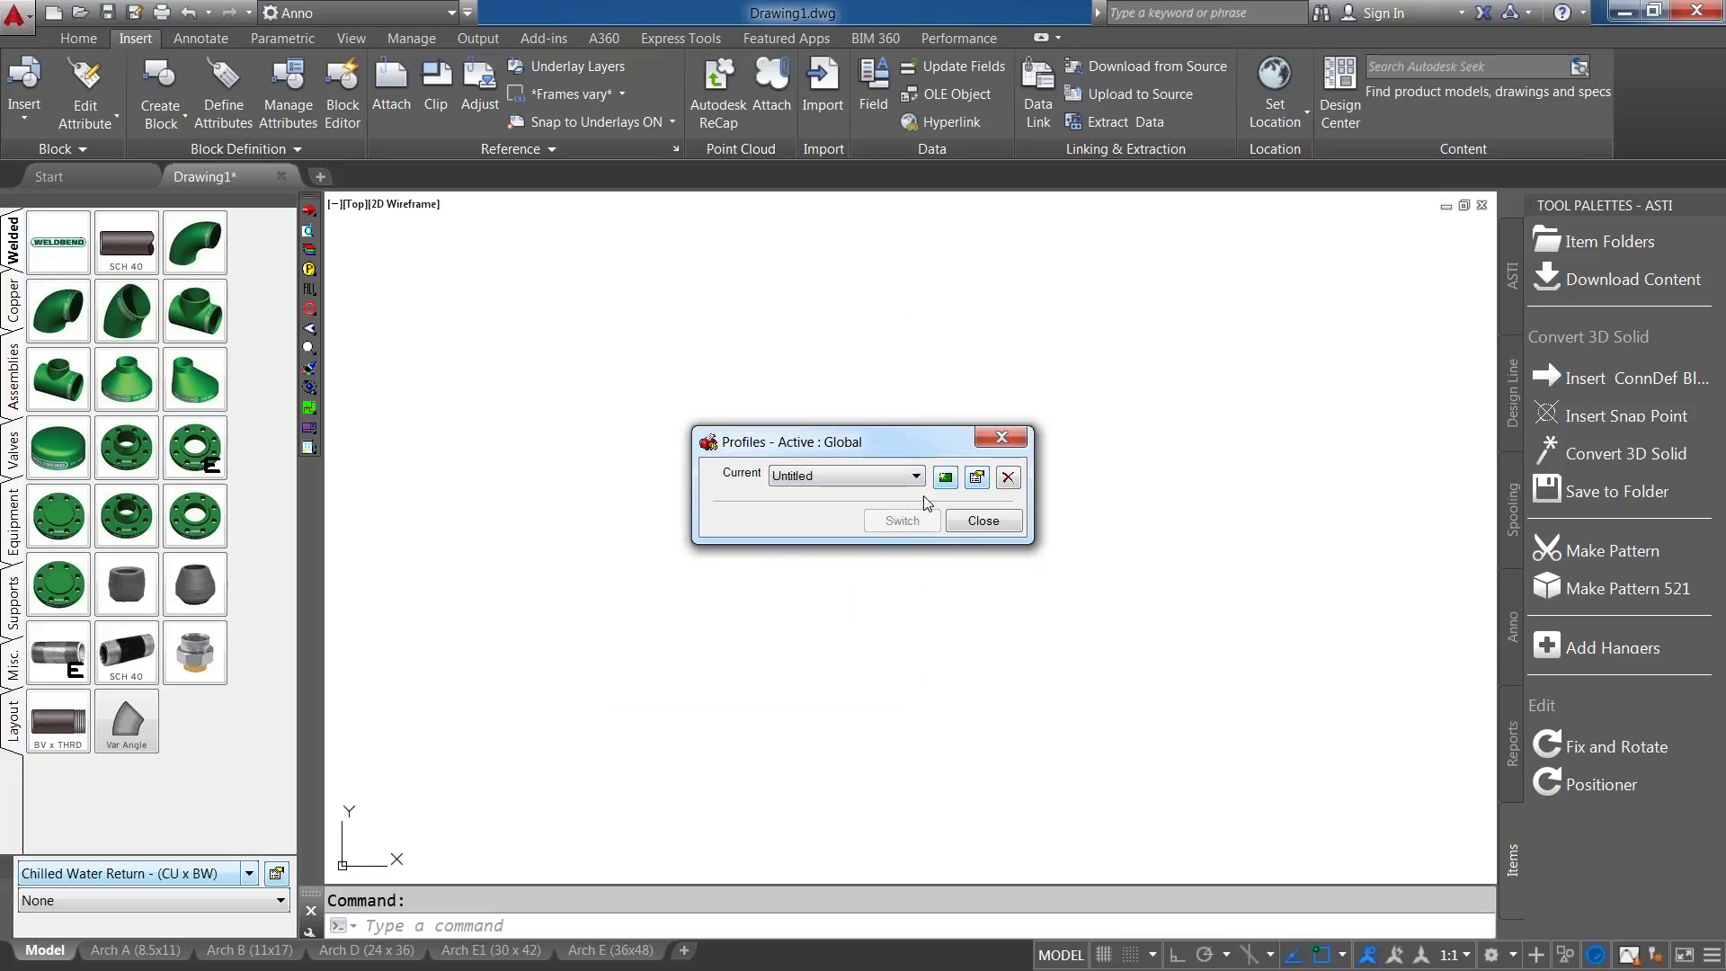
{"action": "left_click", "coordinate": [978, 476]}
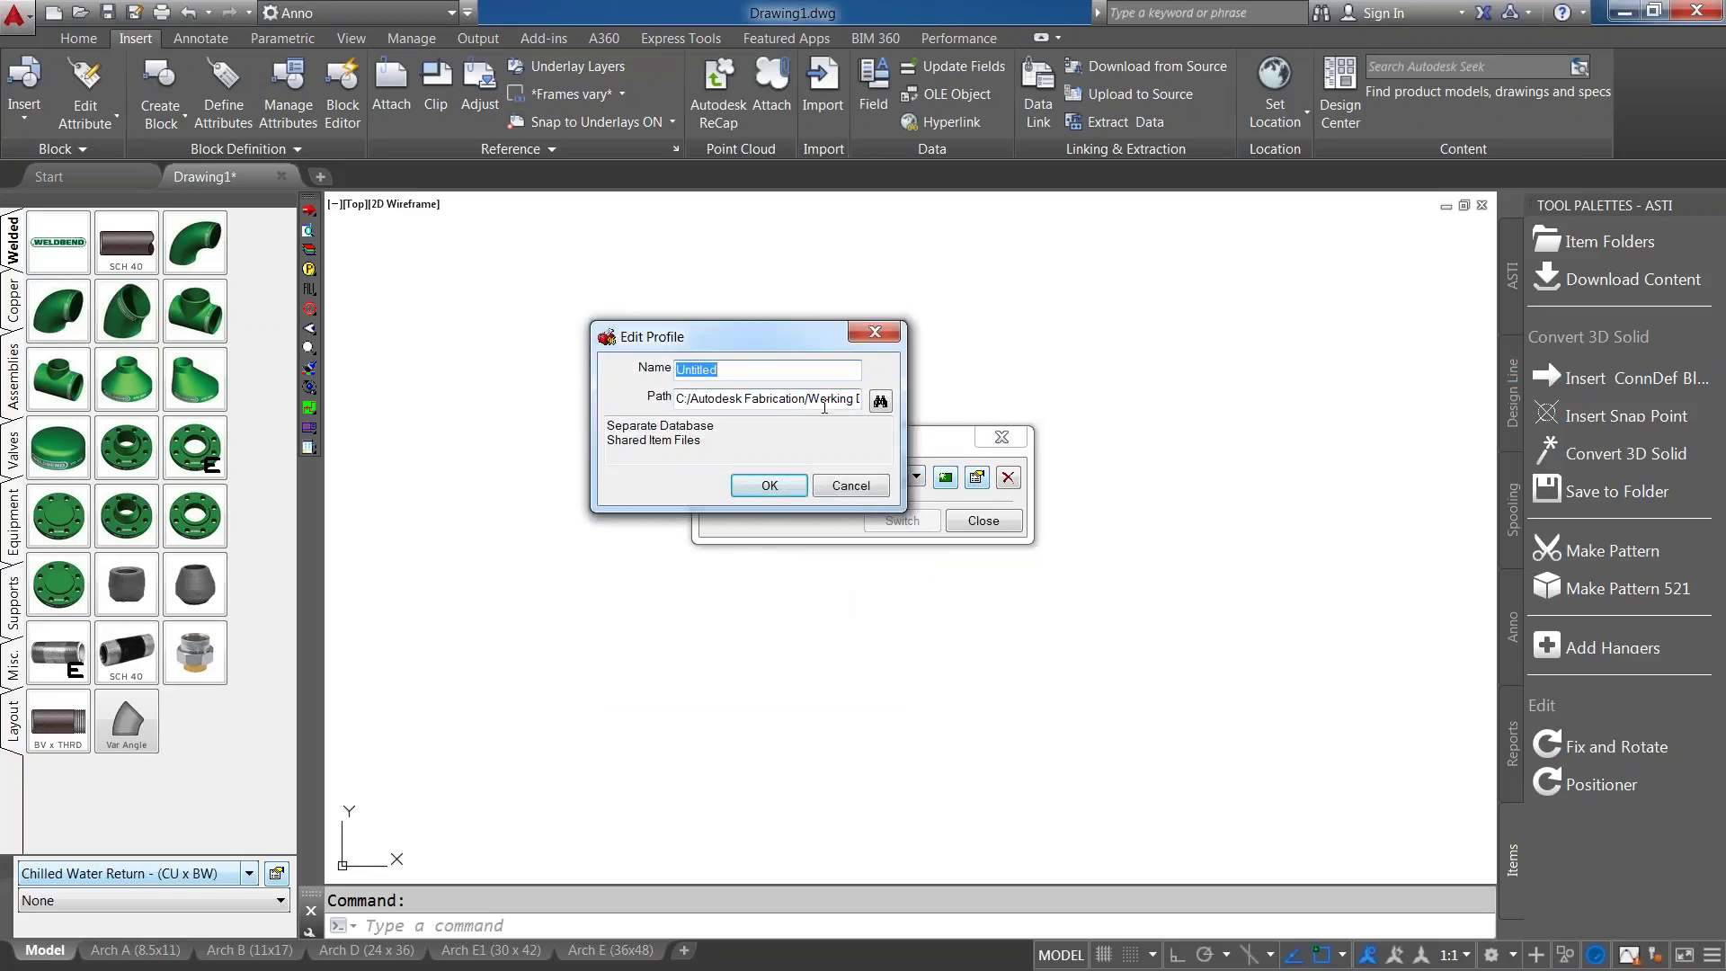
{"action": "type", "text": "UG"}
{"action": "left_click", "coordinate": [769, 485]}
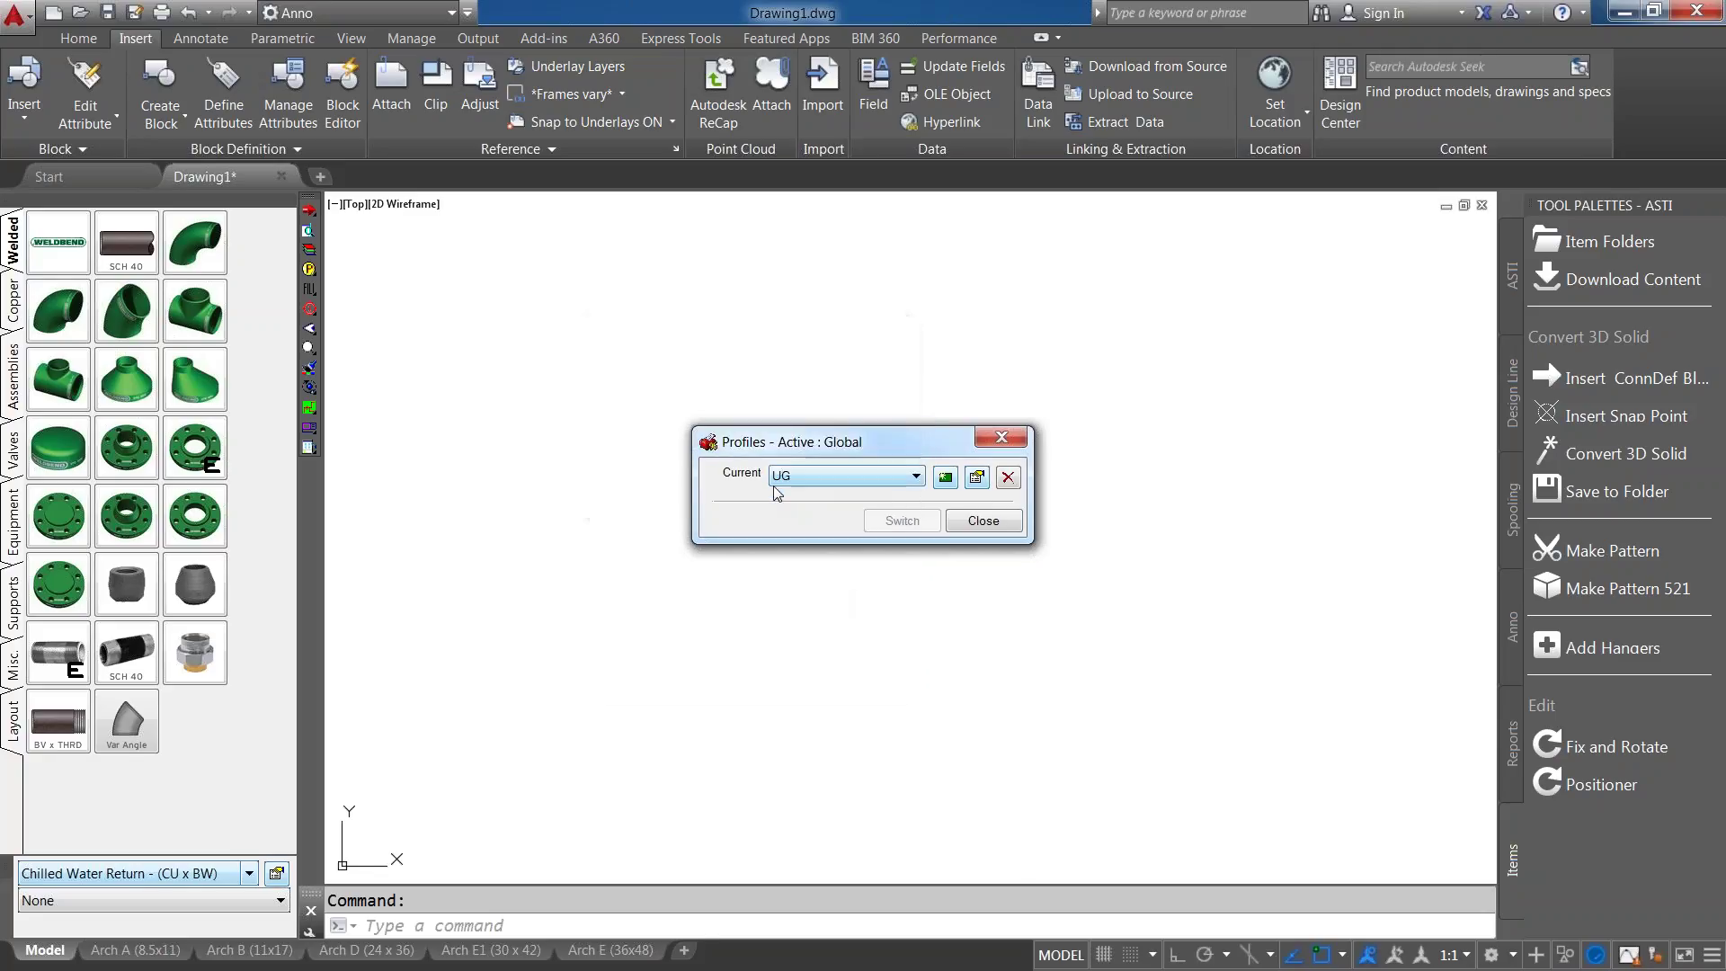
Look through the available profiles, select UG and try to switch to it.
{"action": "left_click", "coordinate": [916, 475]}
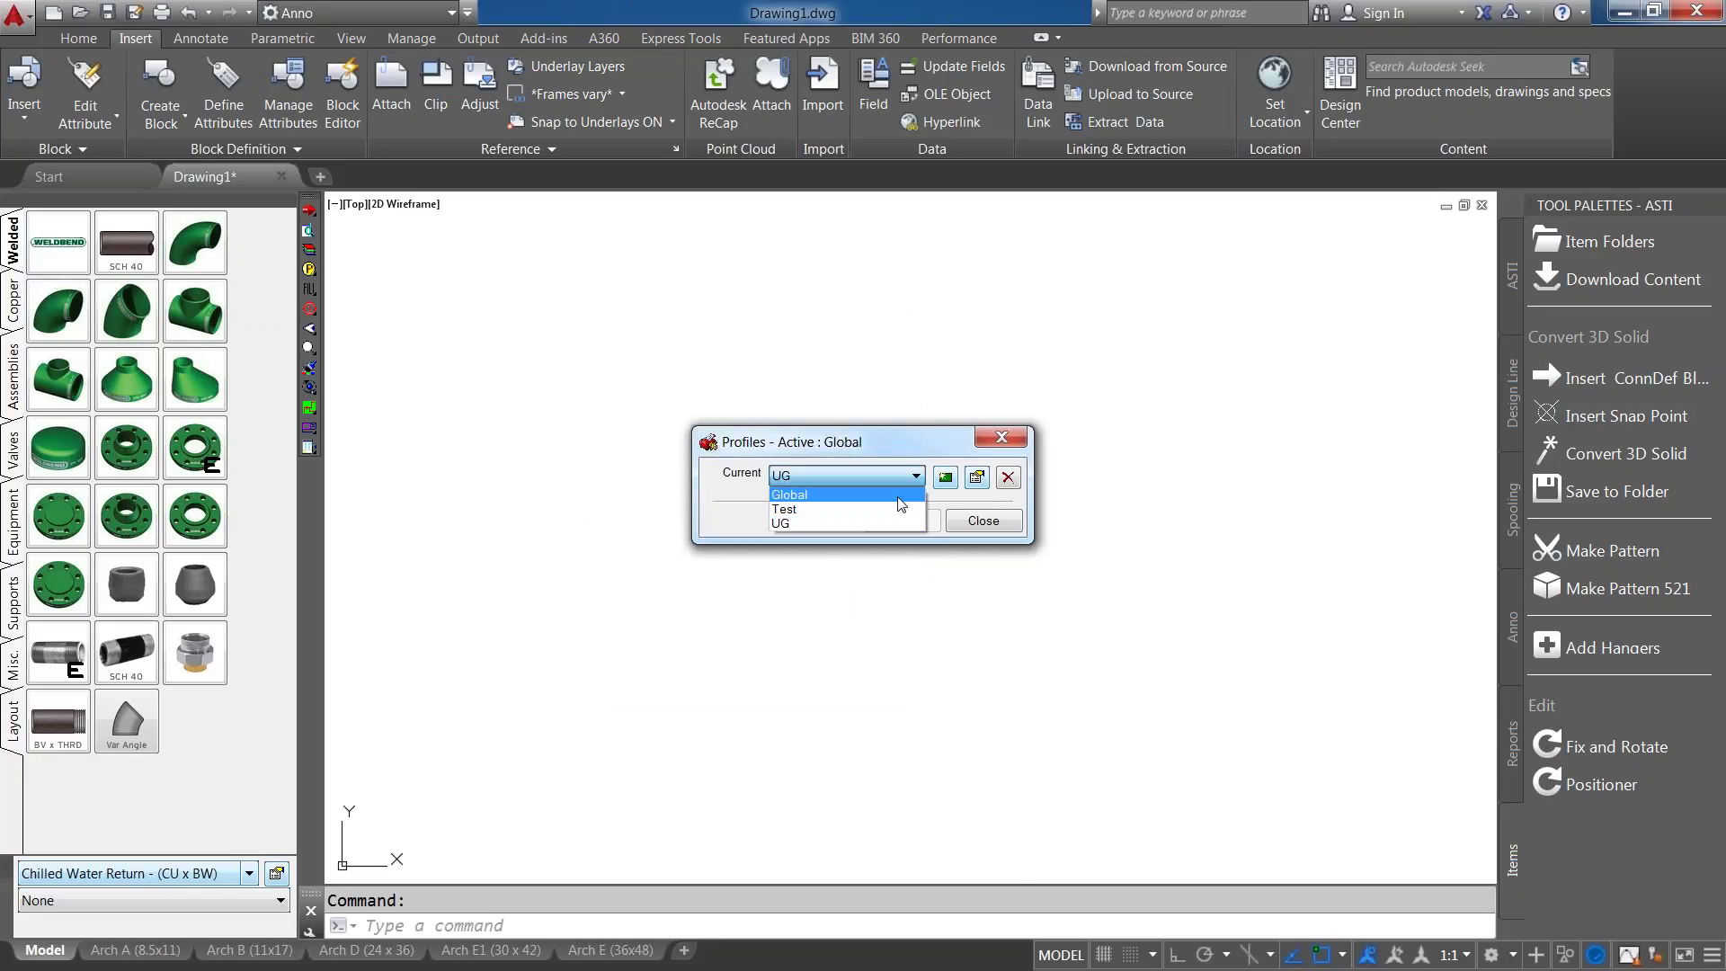
{"action": "left_click", "coordinate": [845, 497]}
{"action": "left_click", "coordinate": [916, 476]}
{"action": "left_click", "coordinate": [899, 527]}
{"action": "left_click", "coordinate": [902, 521]}
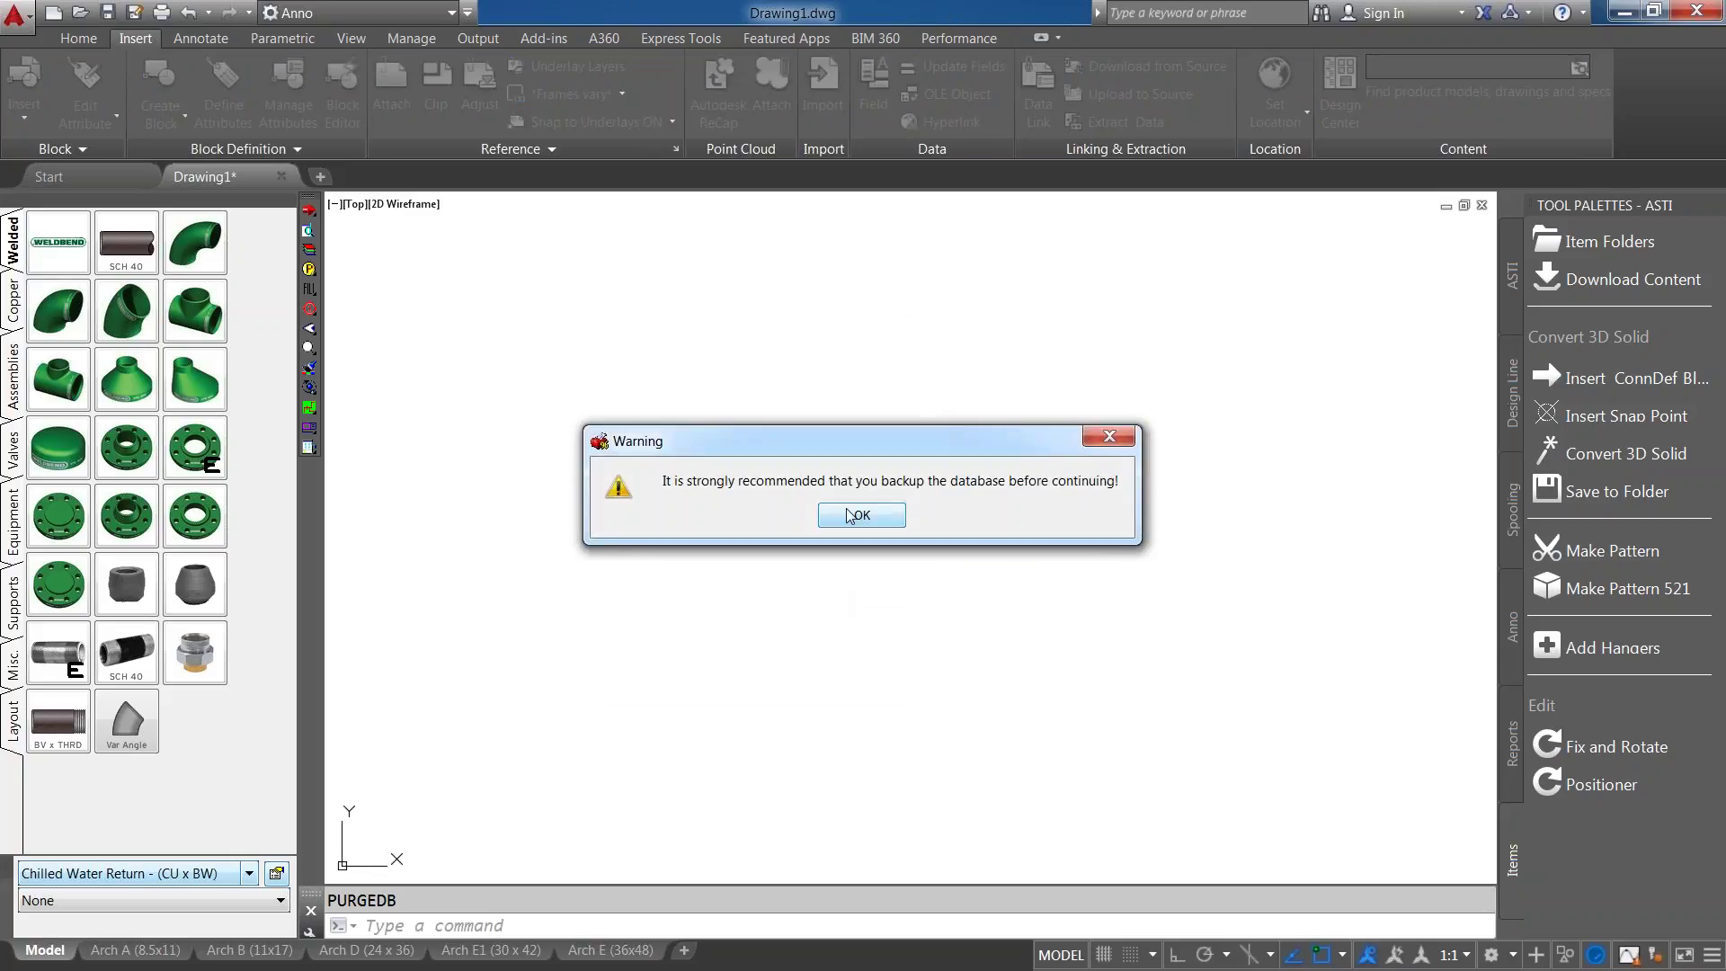
Leave the database purge without purging anything and try to switch to the UG profile.
{"action": "left_click", "coordinate": [850, 511]}
{"action": "left_click", "coordinate": [1003, 636]}
{"action": "right_click", "coordinate": [767, 334]}
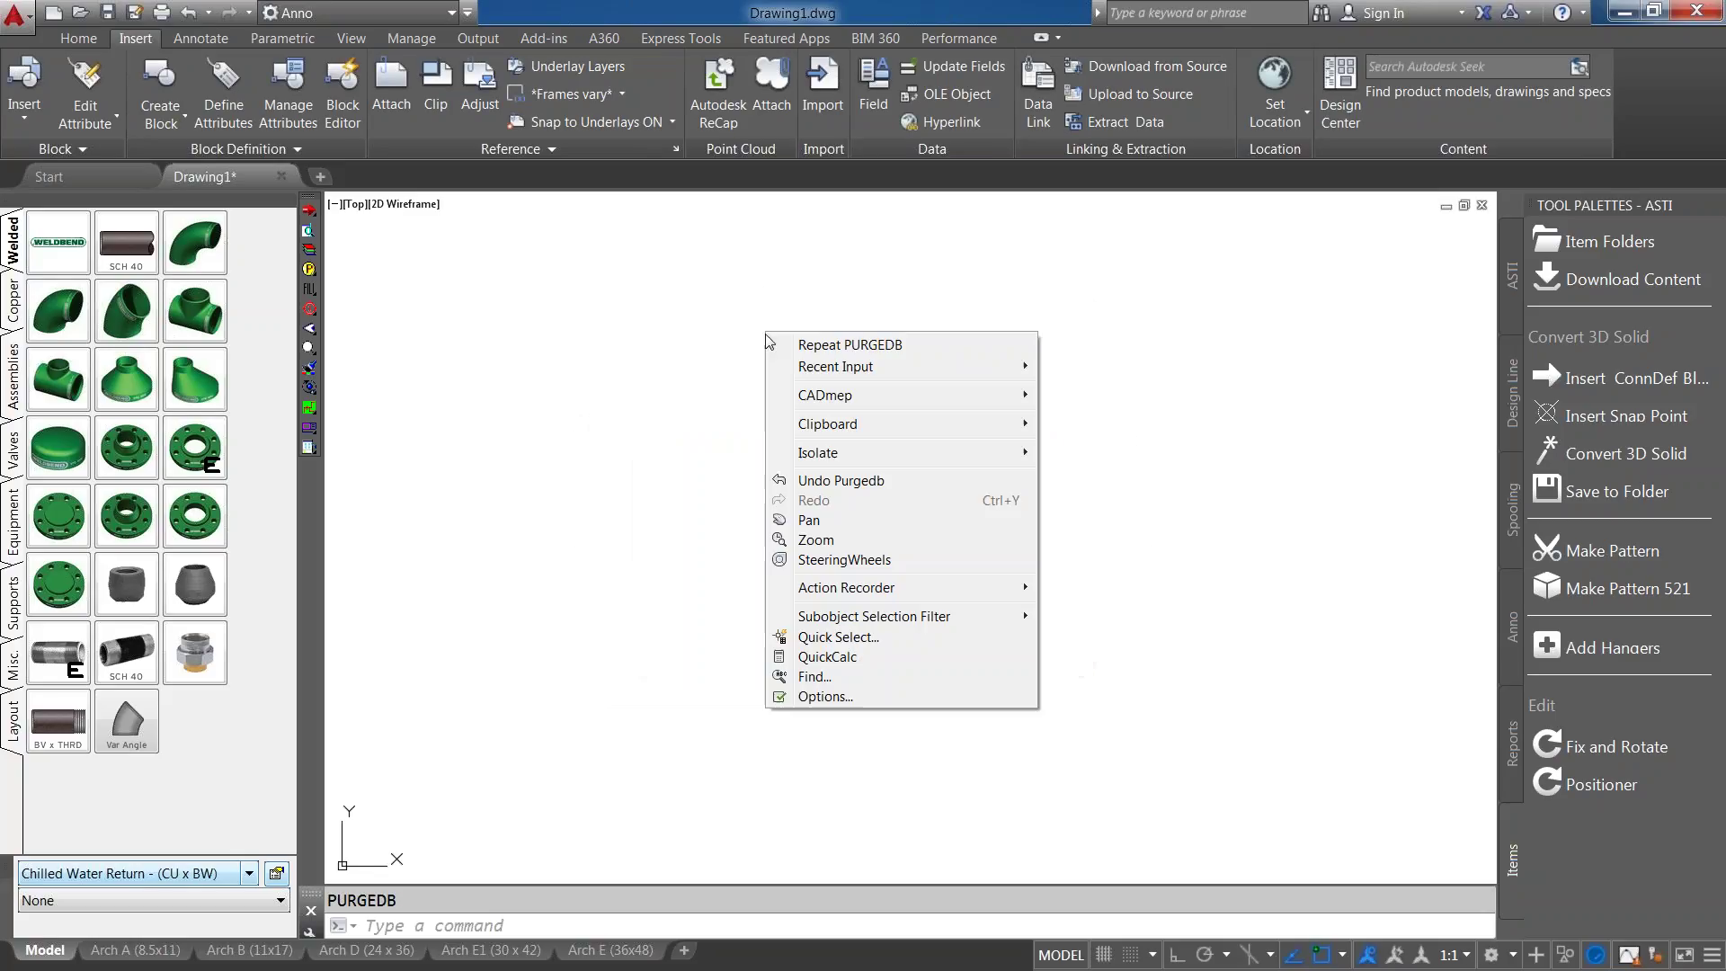
{"action": "mouse_move", "coordinate": [887, 395]}
{"action": "mouse_move", "coordinate": [1107, 866]}
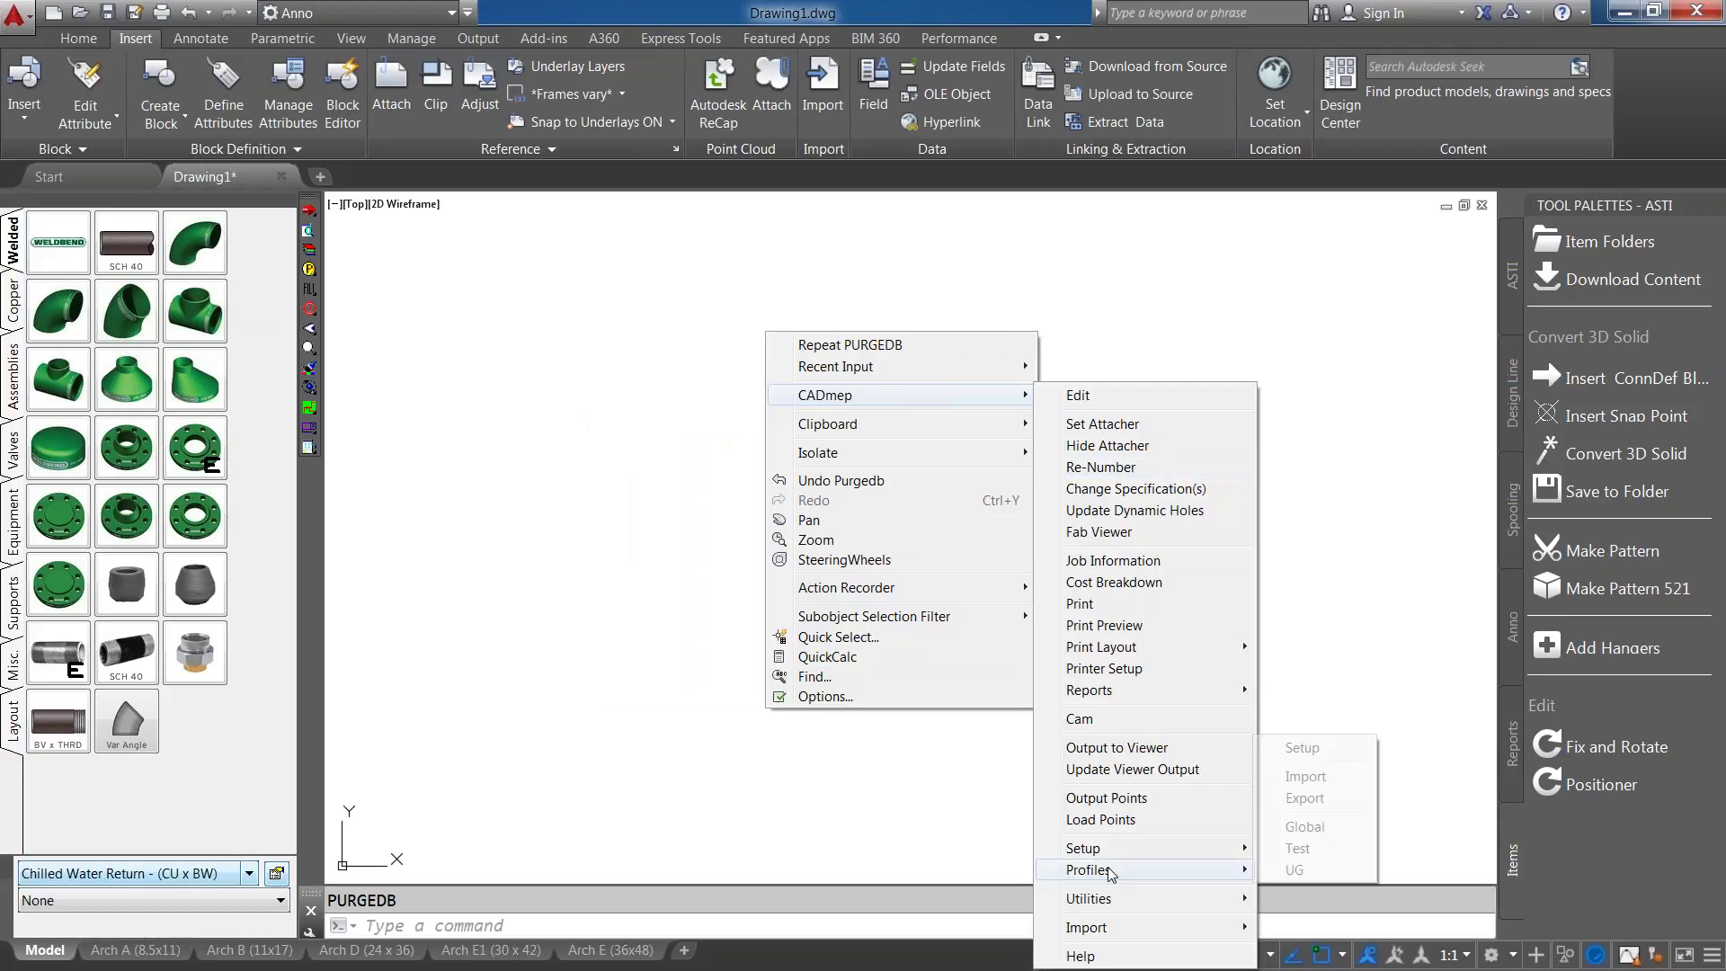
{"action": "left_click", "coordinate": [1305, 870]}
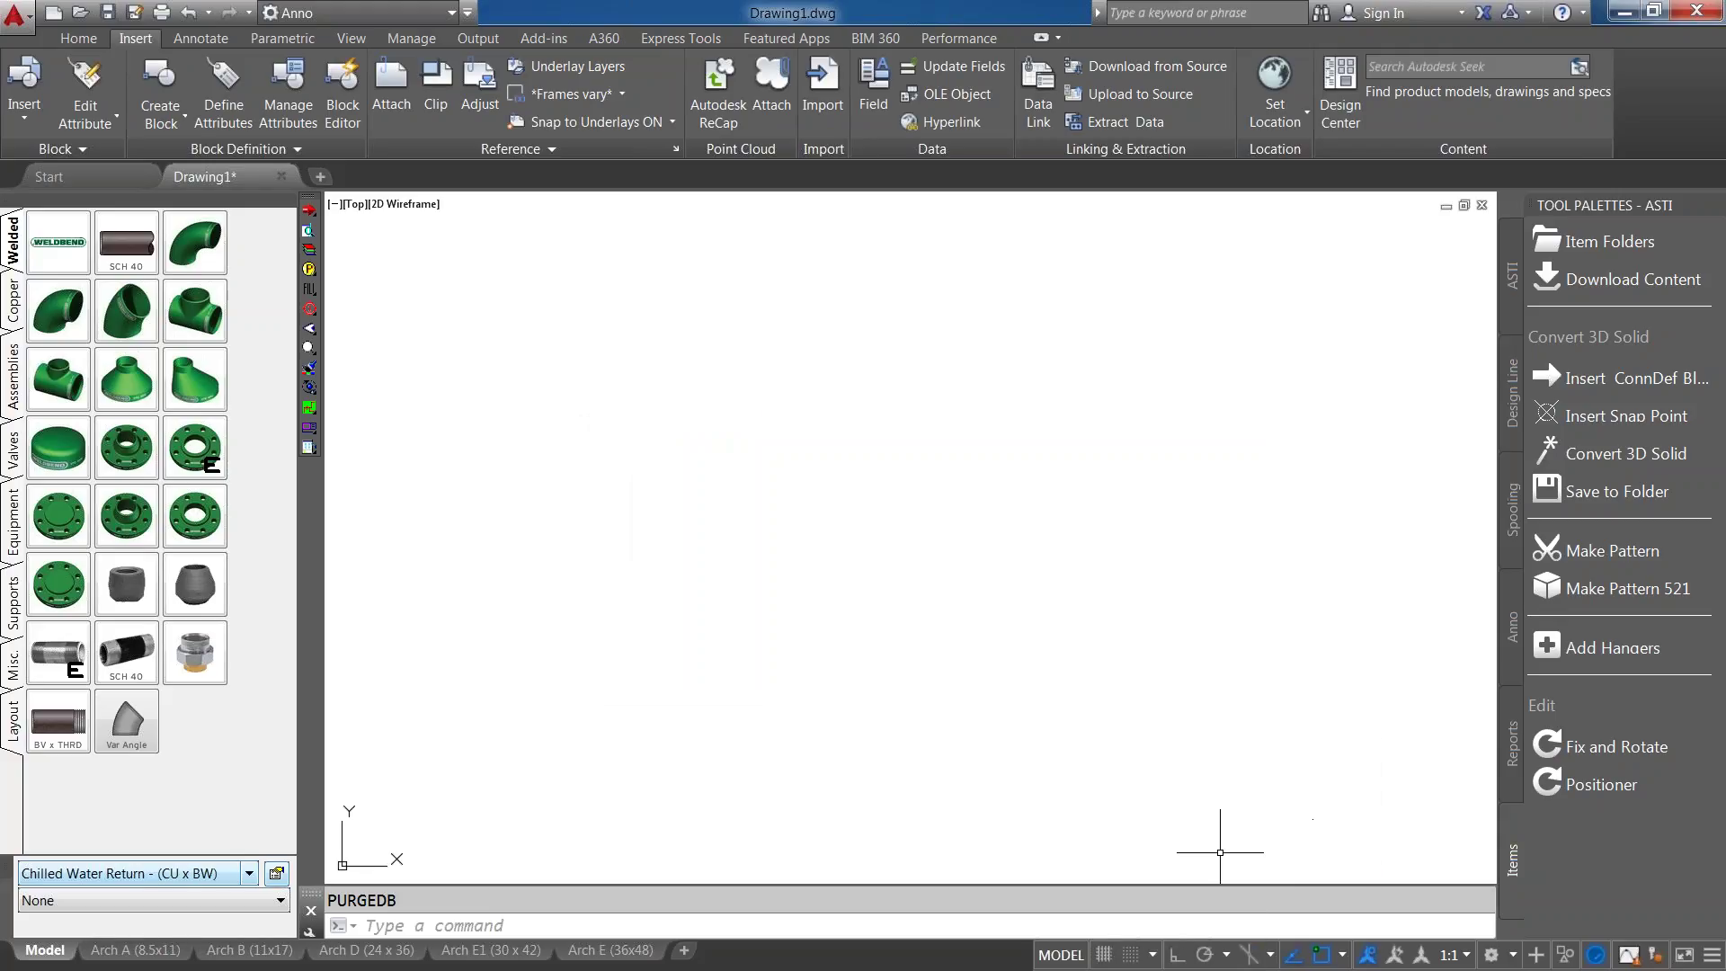
{"action": "left_click", "coordinate": [149, 877]}
{"action": "left_click", "coordinate": [149, 876]}
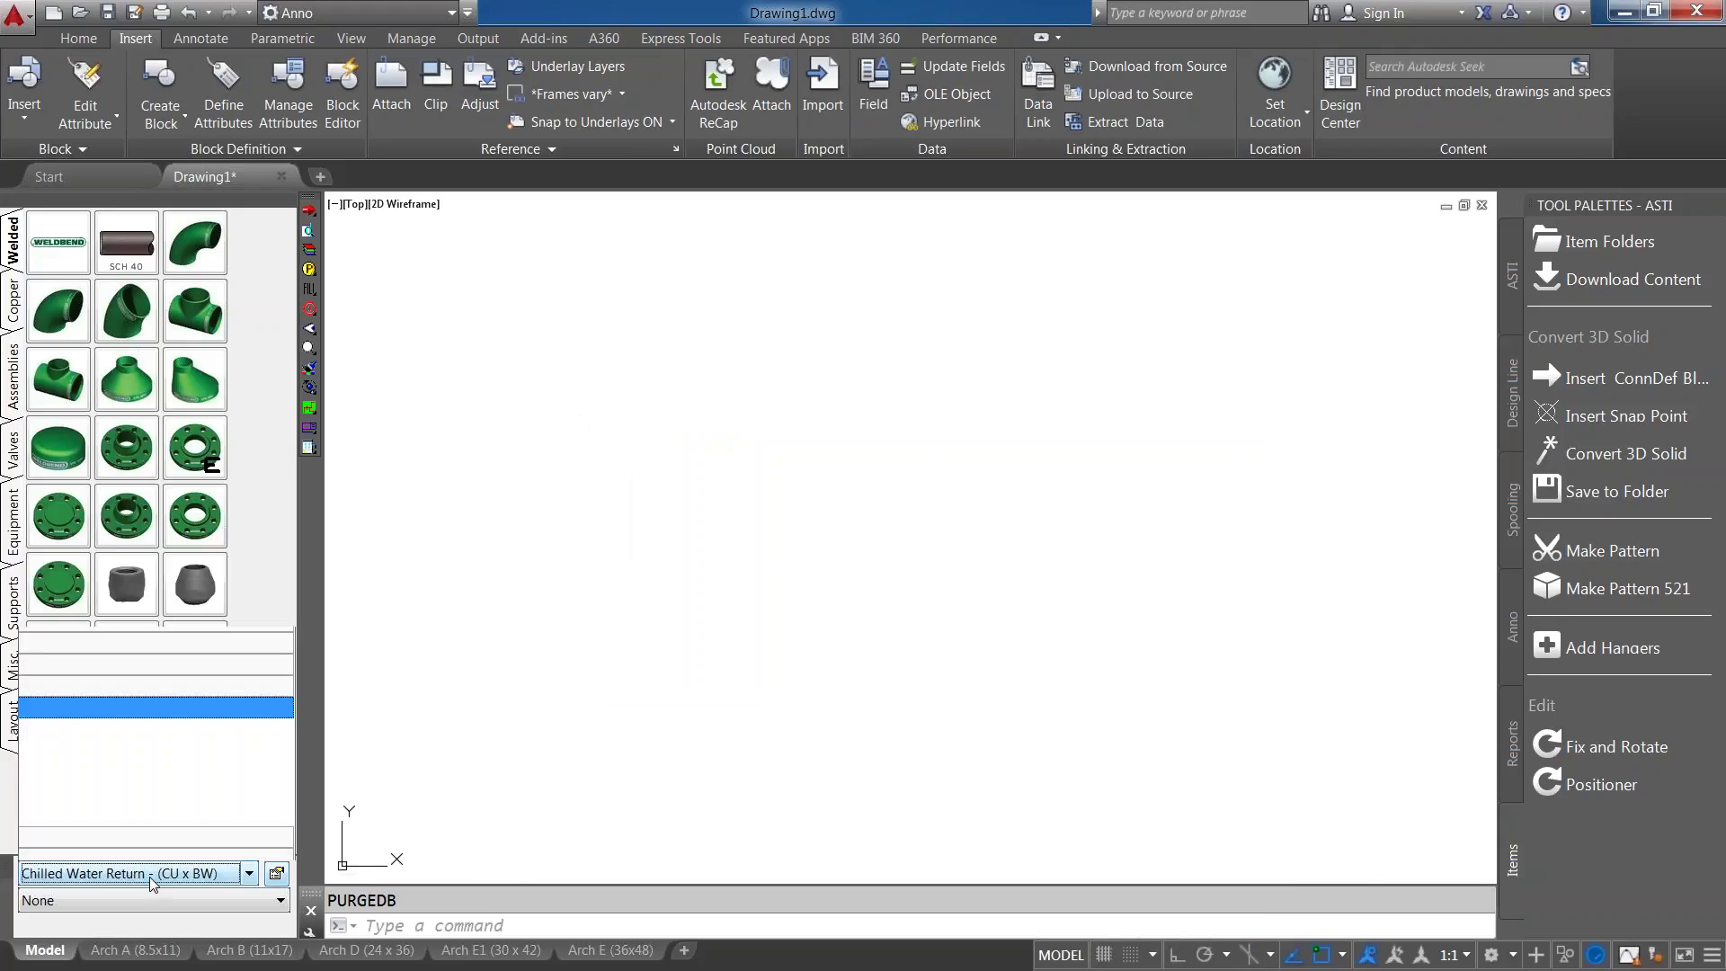
Try to switch to the Test profile and check which services are available.
{"action": "right_click", "coordinate": [683, 382]}
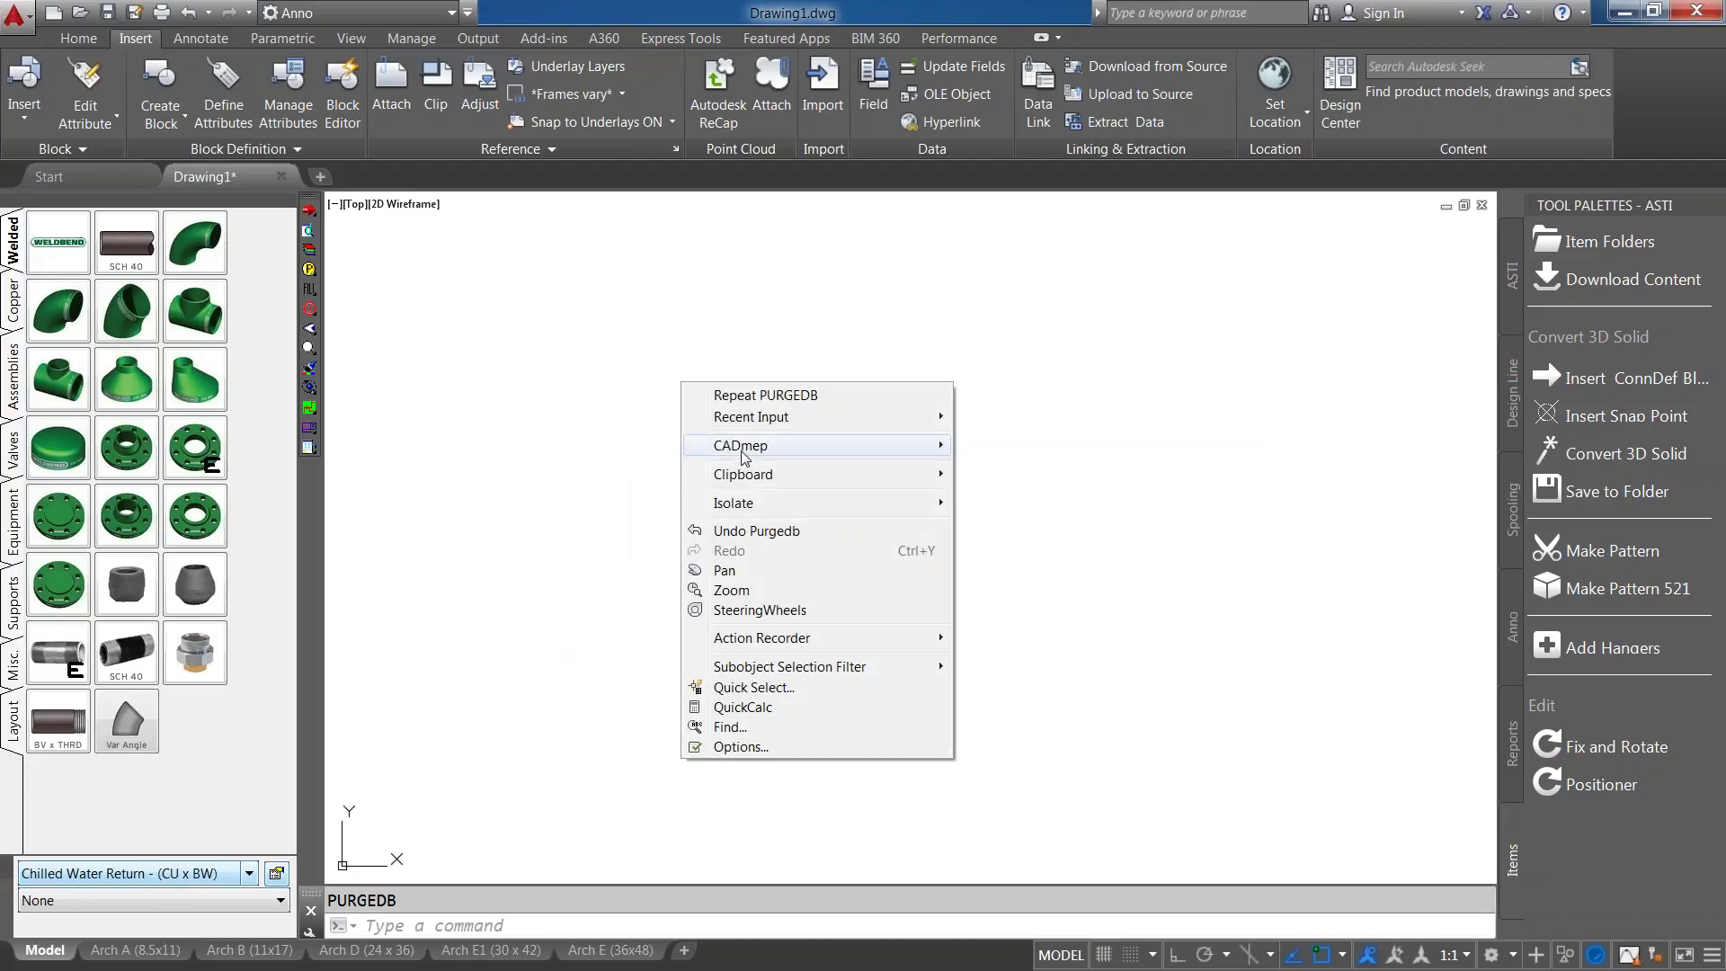
{"action": "mouse_move", "coordinate": [855, 450]}
{"action": "mouse_move", "coordinate": [1124, 872]}
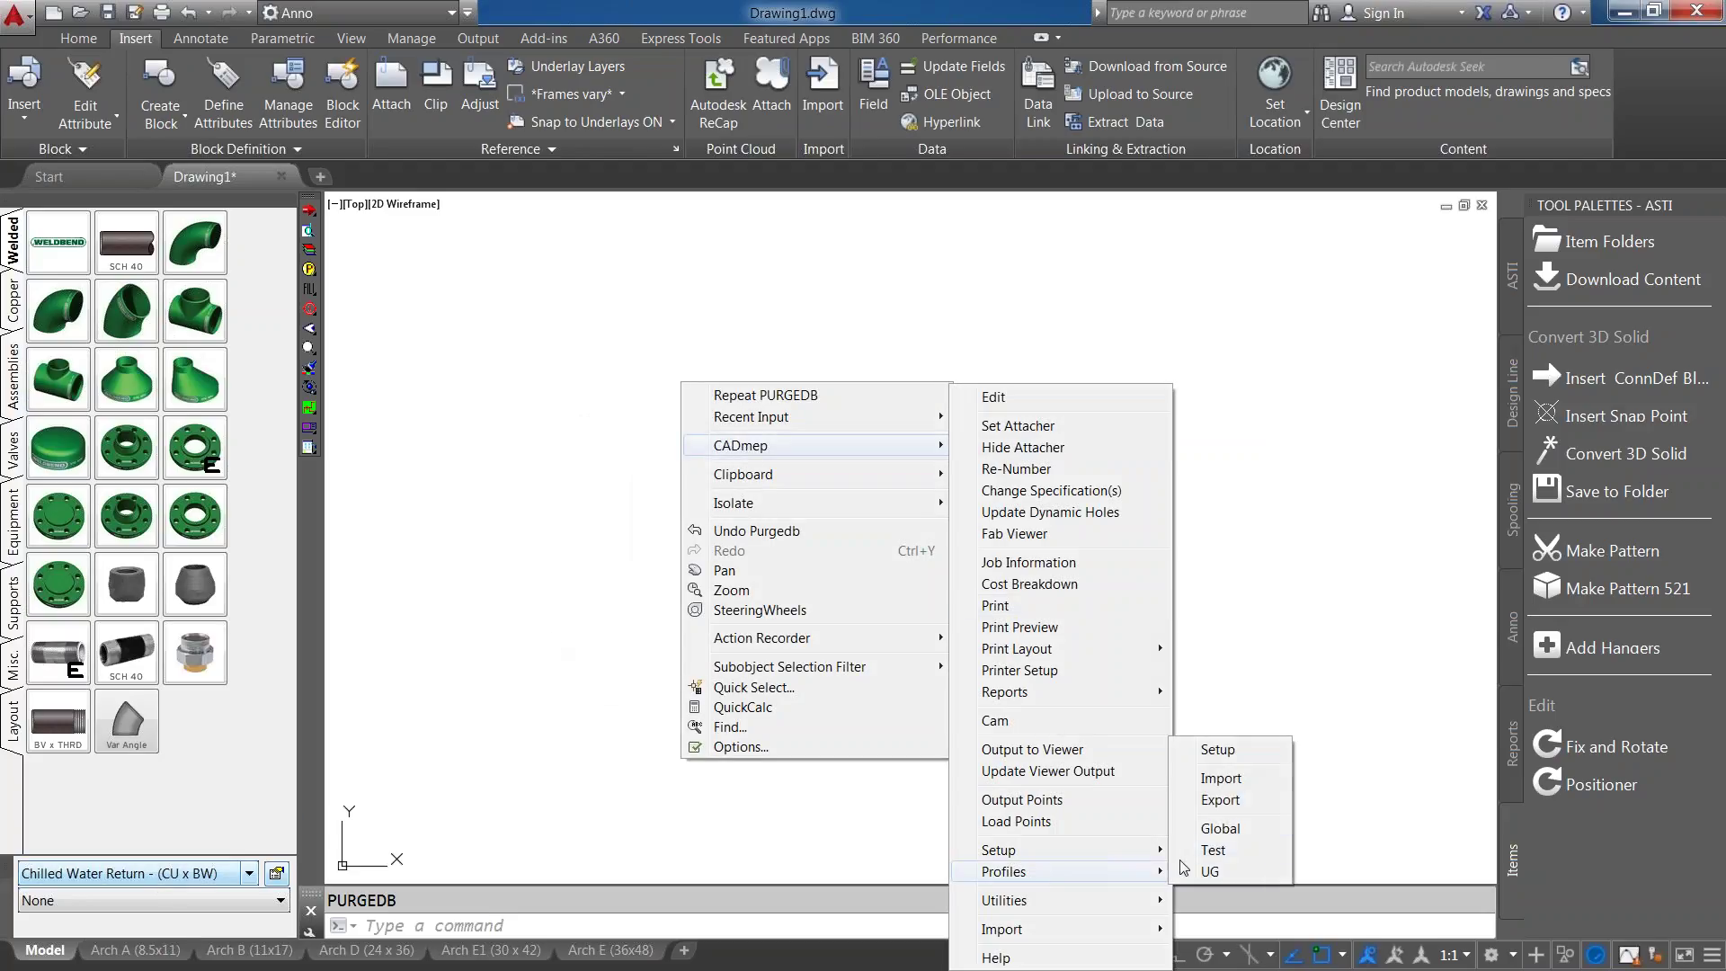
{"action": "left_click", "coordinate": [1223, 849]}
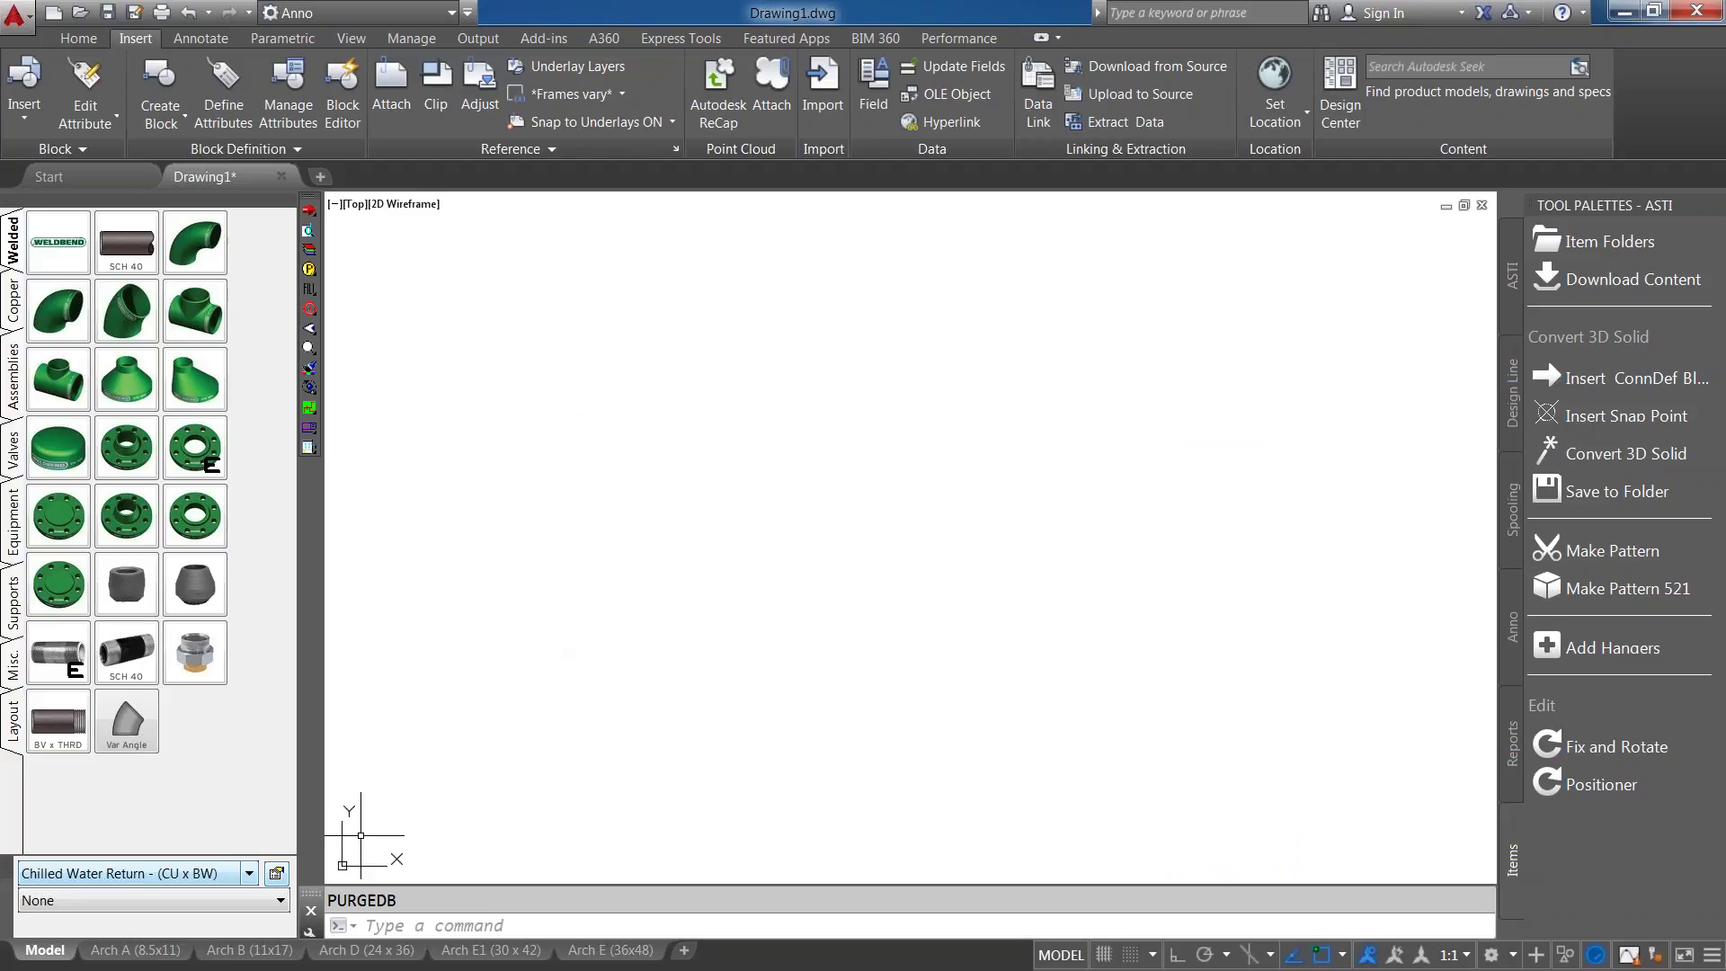
{"action": "left_click", "coordinate": [128, 876]}
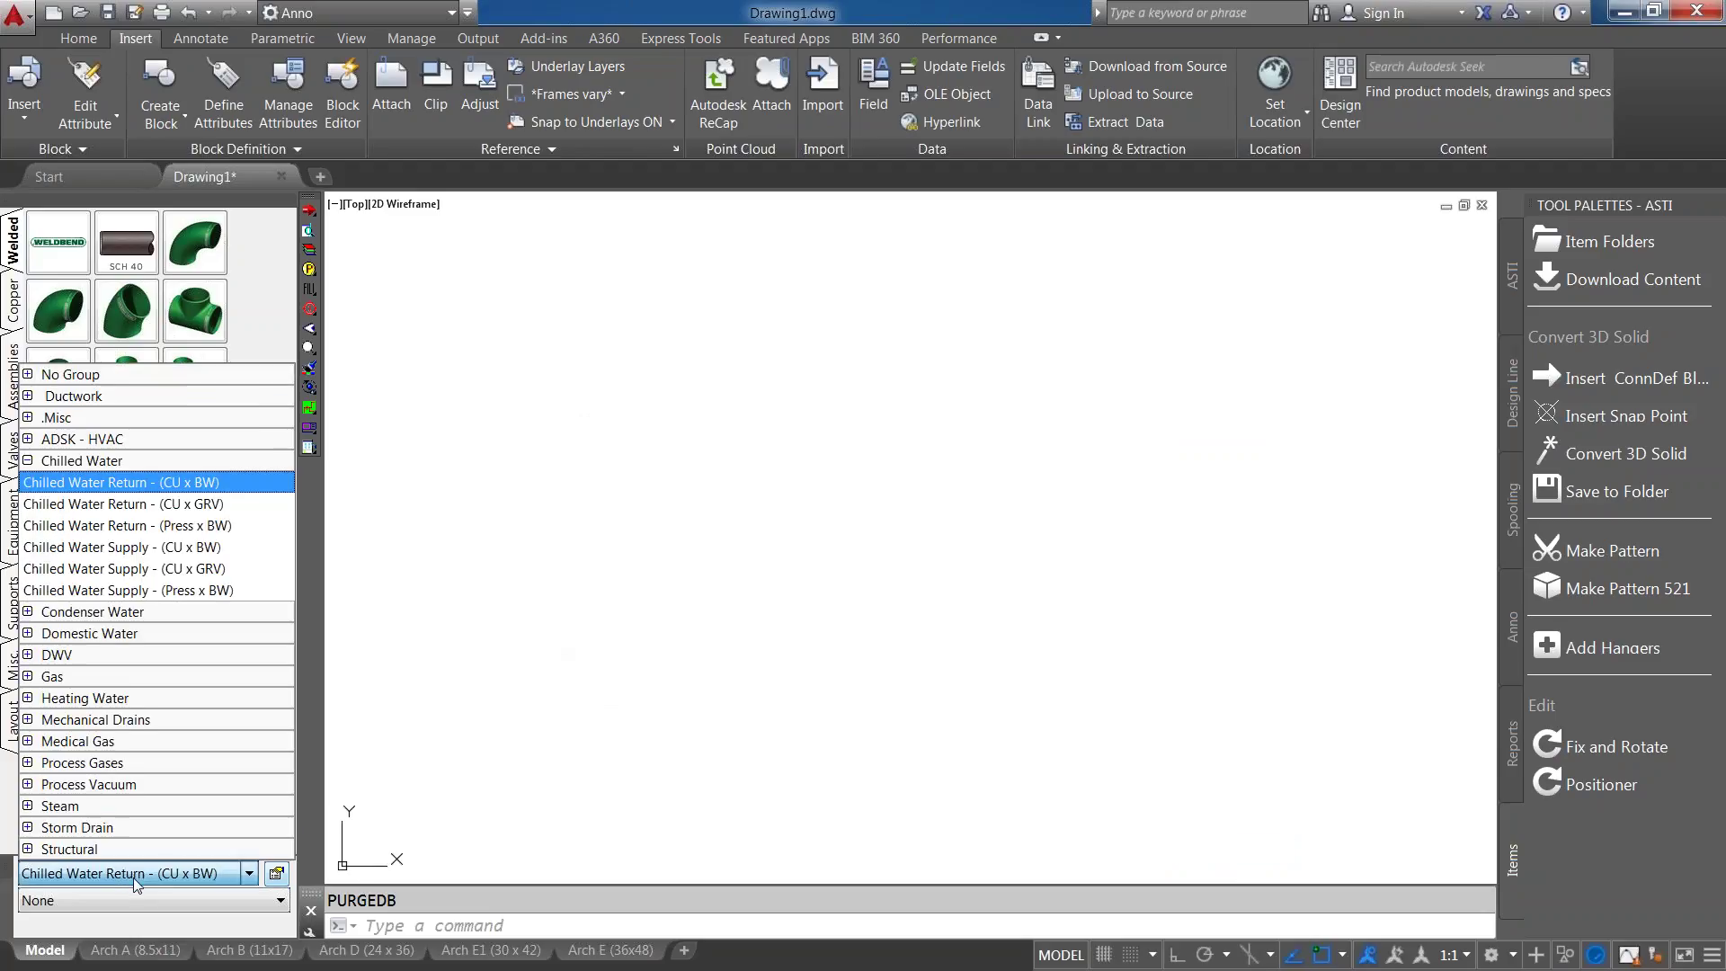
{"action": "key", "text": "Escape"}
Create a profile named UG2 from Global's basic database with shared item files and the Storm Drain services.
{"action": "right_click", "coordinate": [728, 403]}
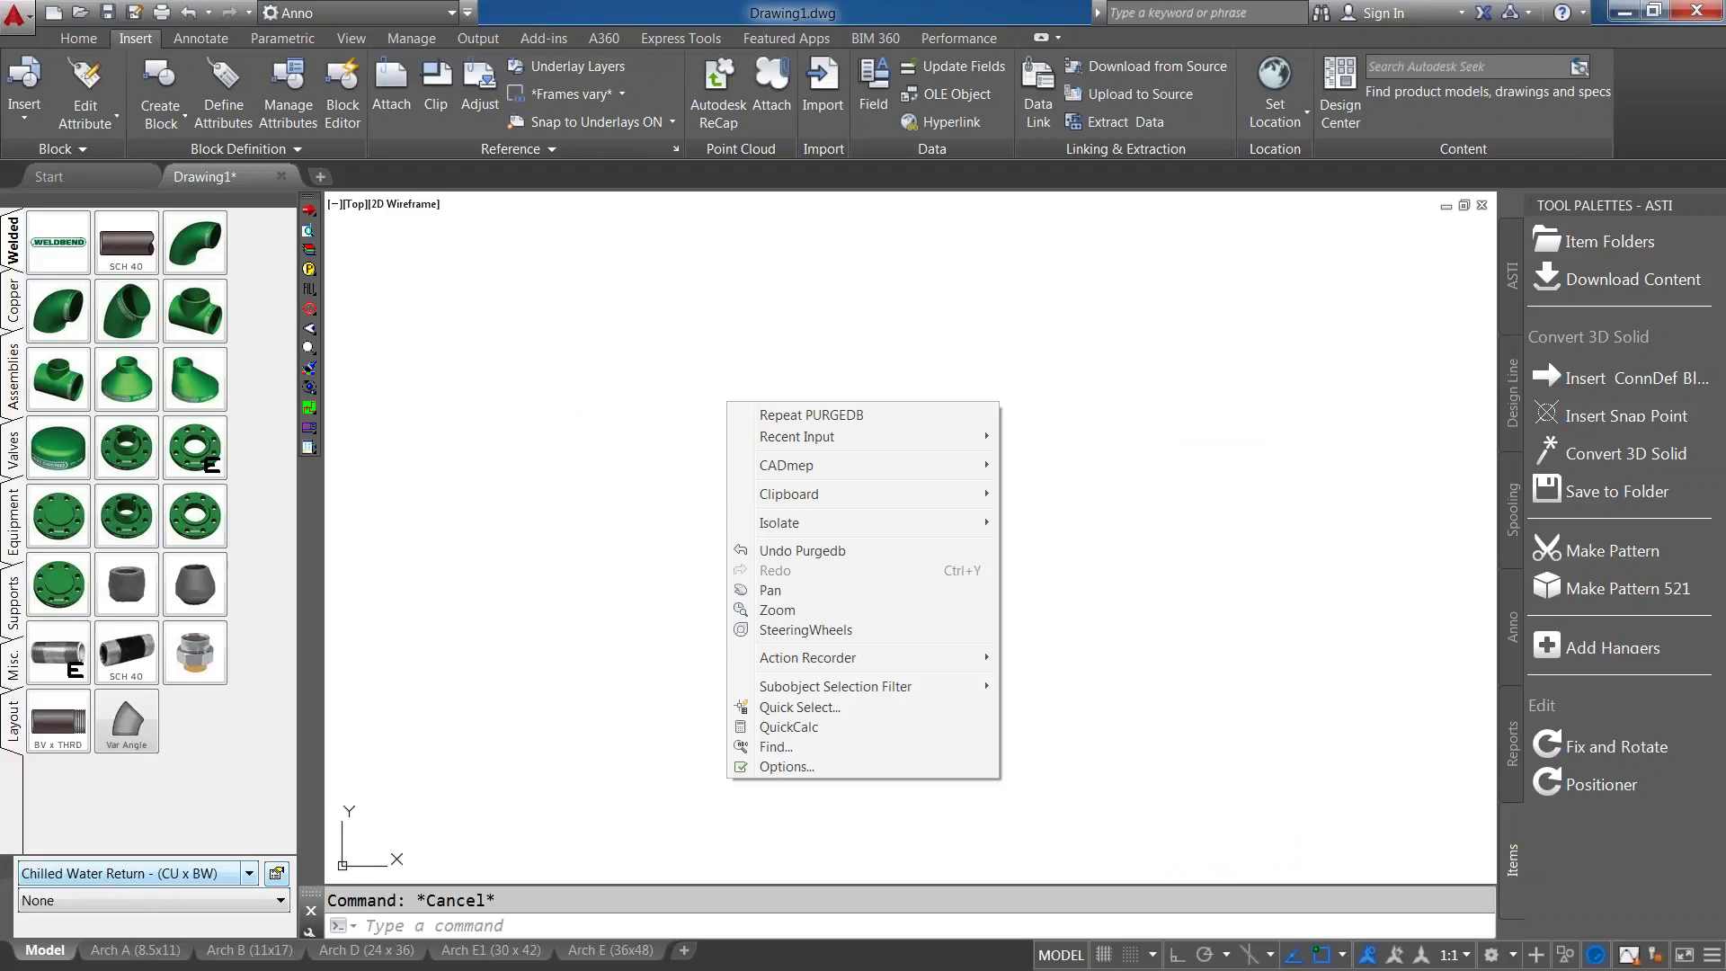
{"action": "mouse_move", "coordinate": [792, 466]}
{"action": "mouse_move", "coordinate": [1054, 877]}
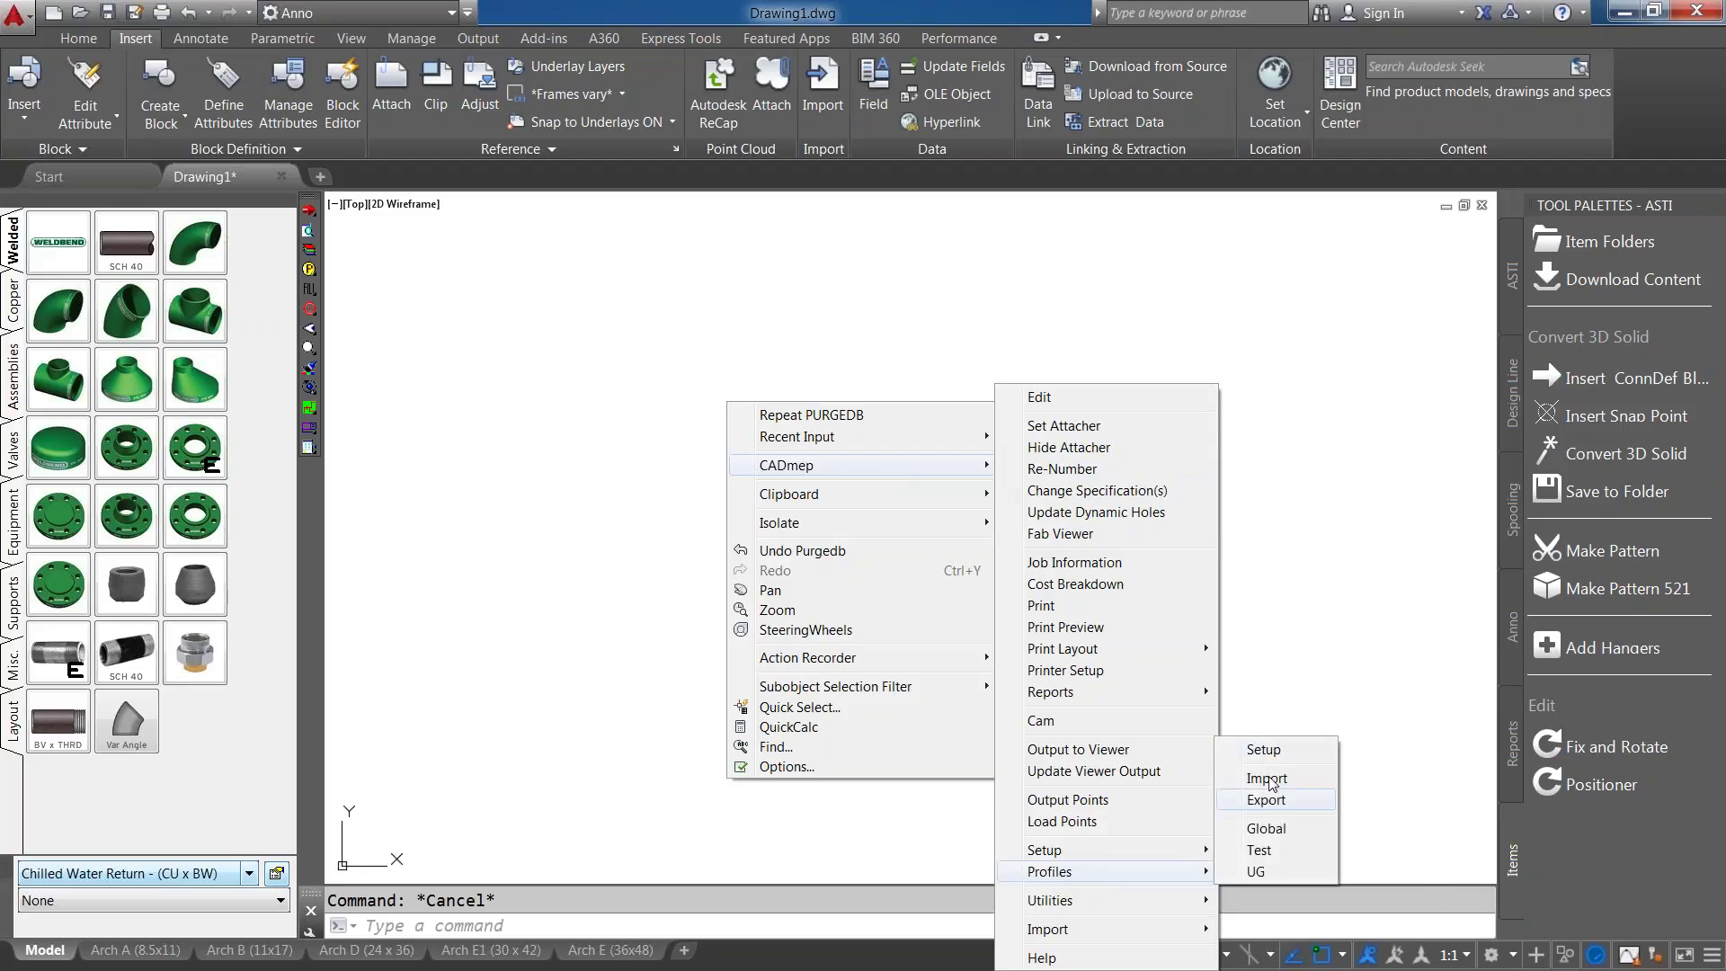
{"action": "left_click", "coordinate": [1288, 756]}
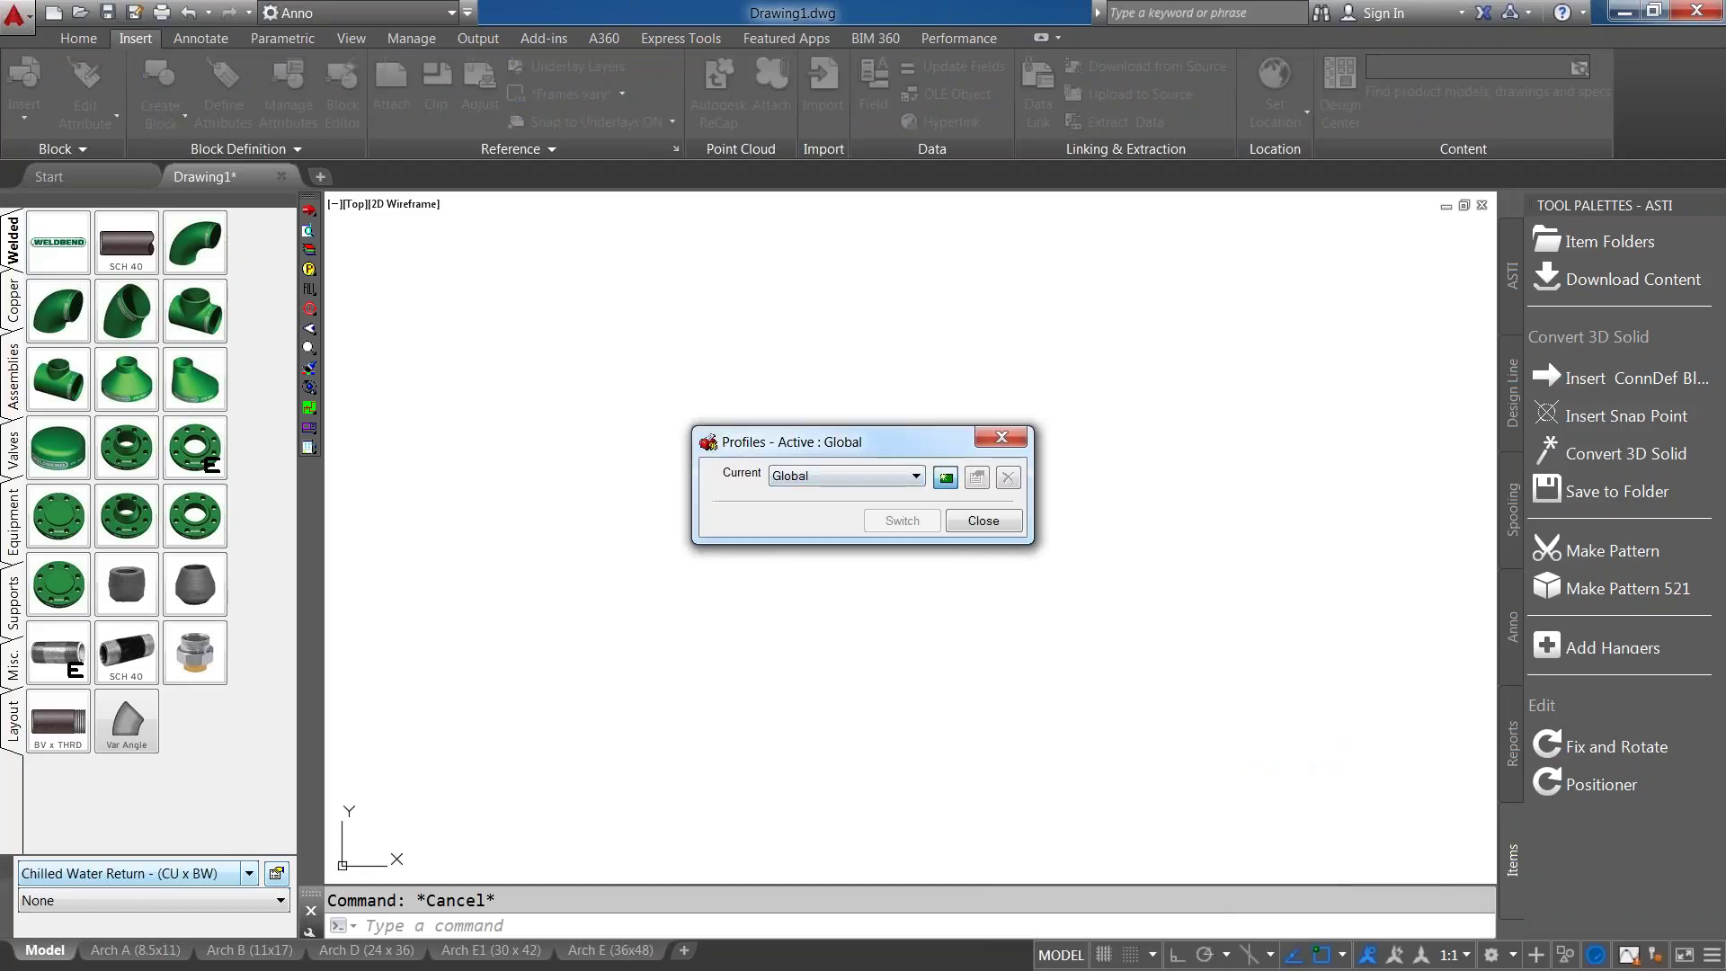
{"action": "left_click", "coordinate": [945, 477]}
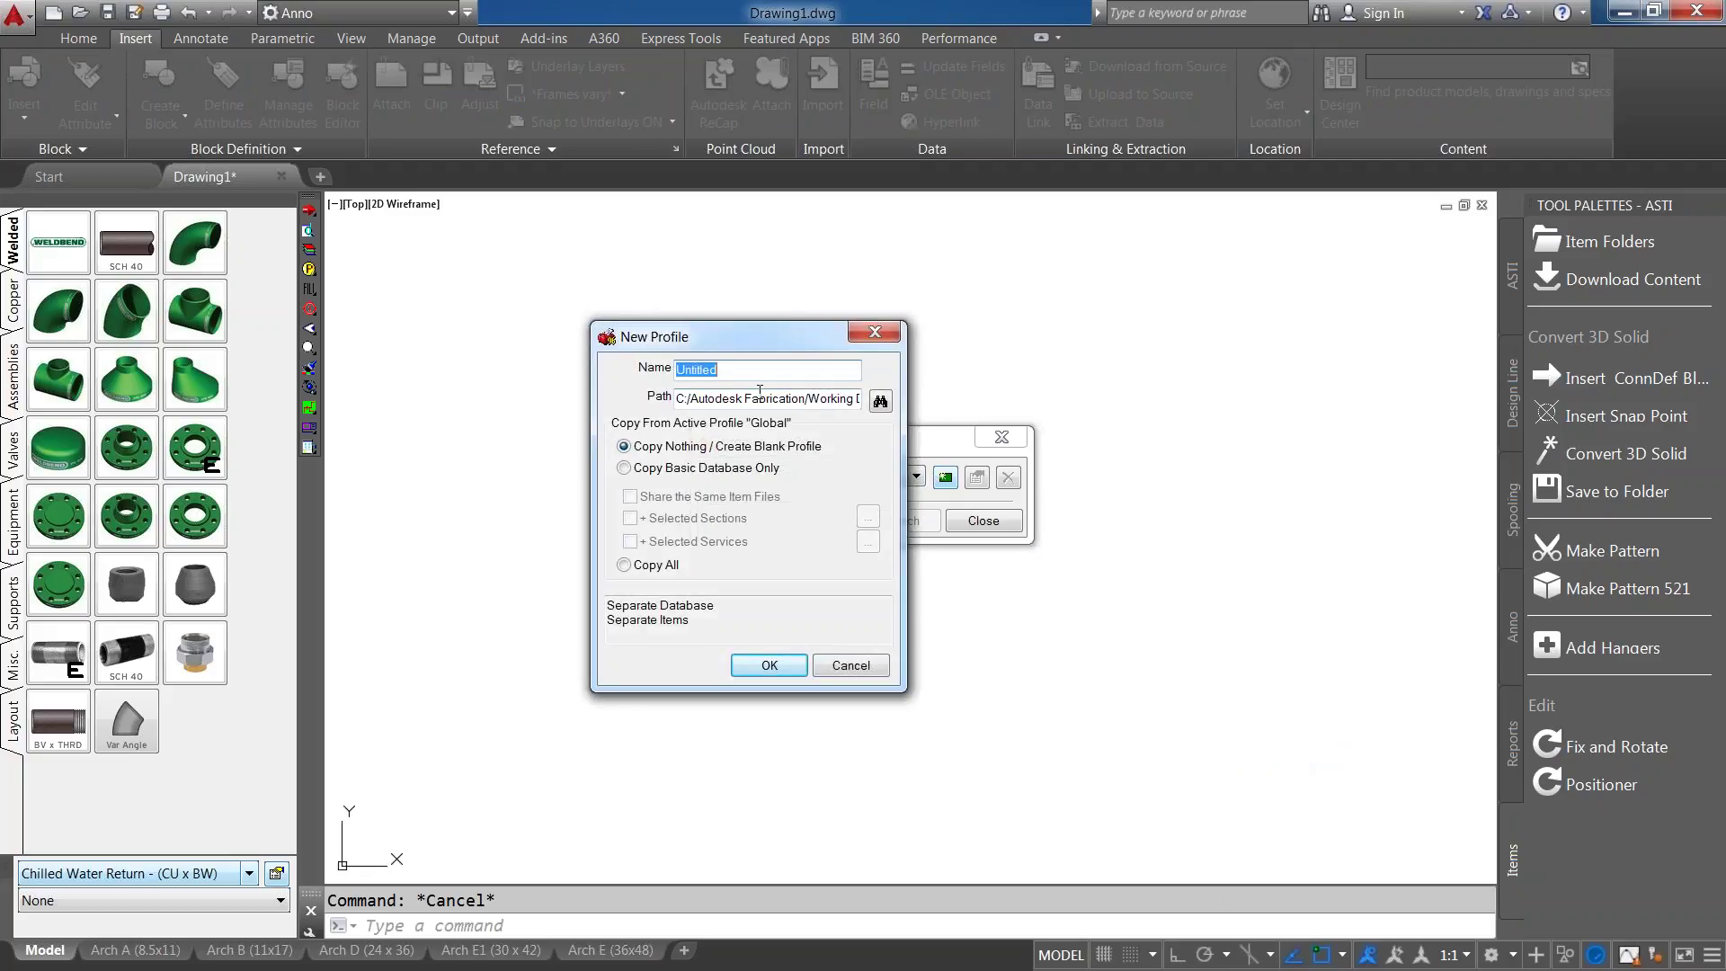
{"action": "type", "text": "UG2"}
{"action": "left_click", "coordinate": [737, 469]}
{"action": "left_click", "coordinate": [706, 499]}
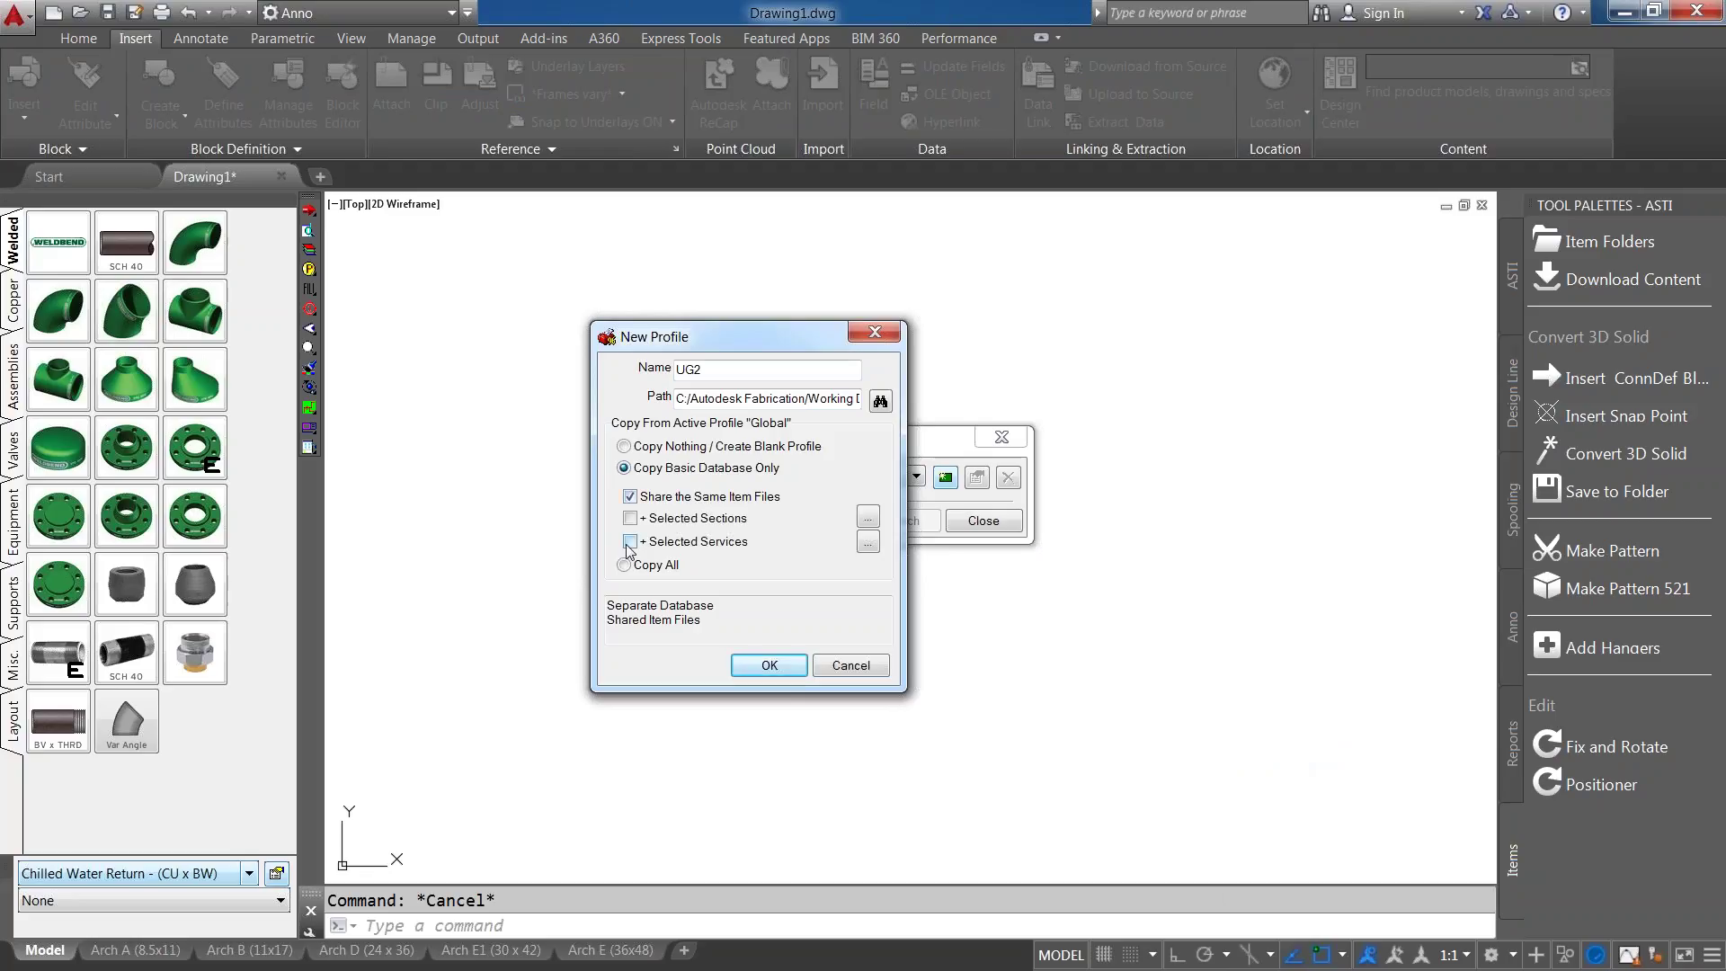
{"action": "left_click", "coordinate": [629, 542]}
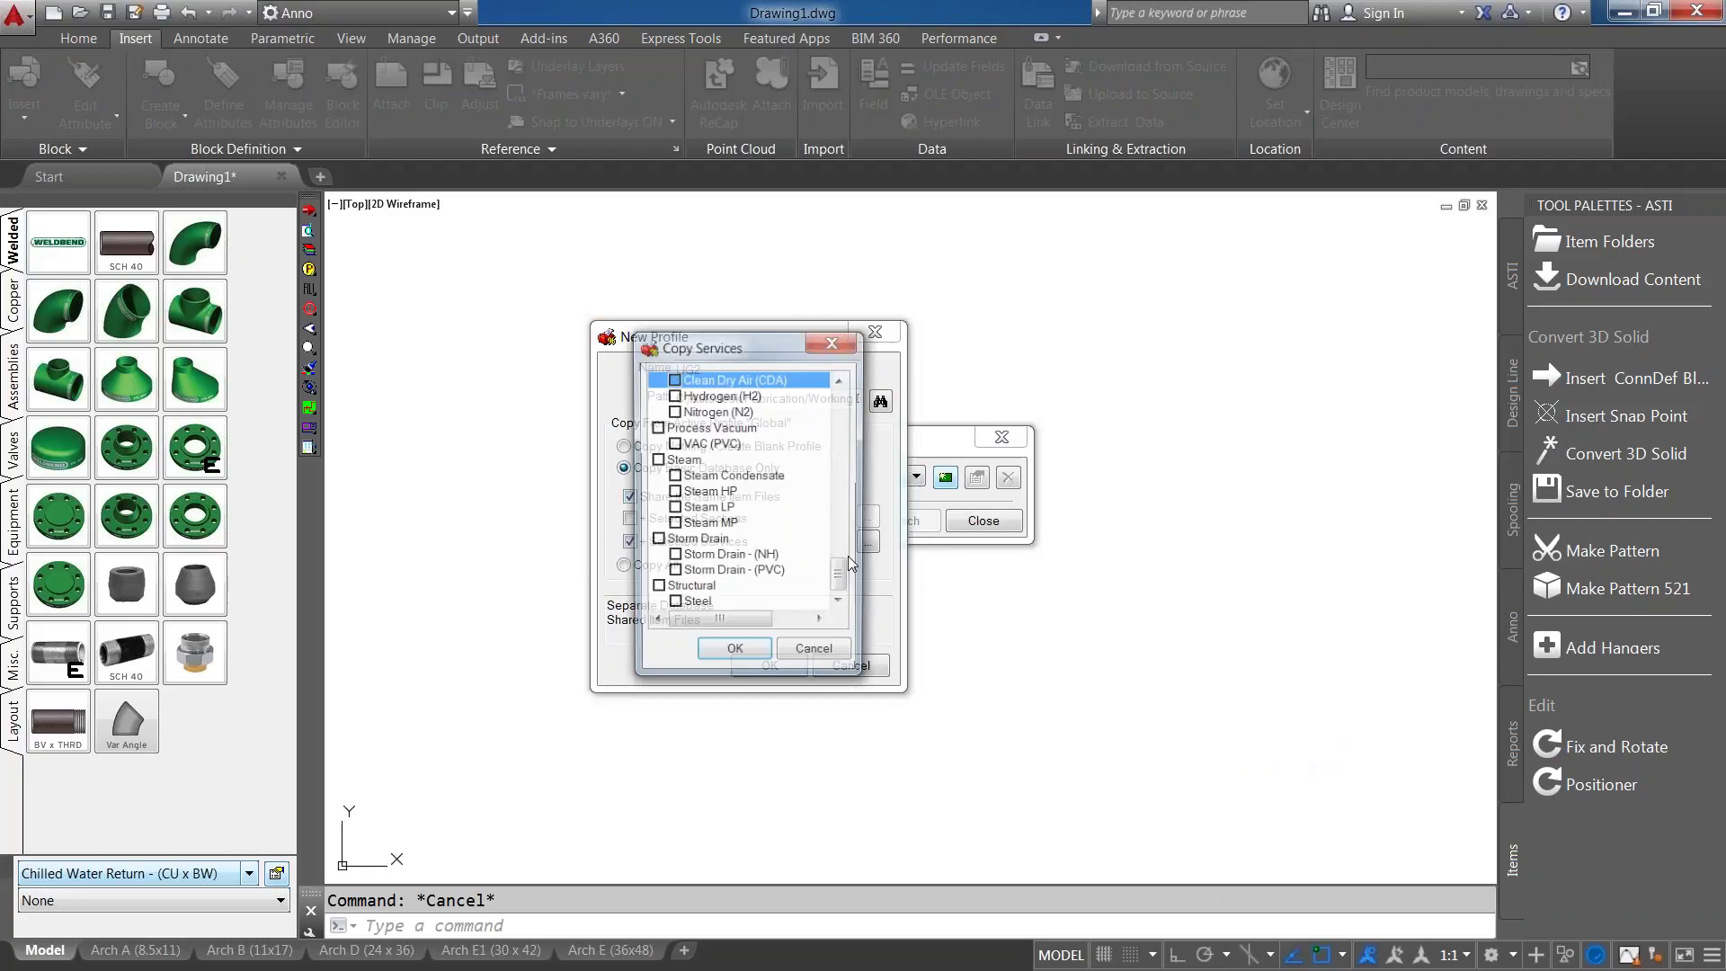
{"action": "left_click", "coordinate": [657, 540]}
{"action": "left_click", "coordinate": [734, 655]}
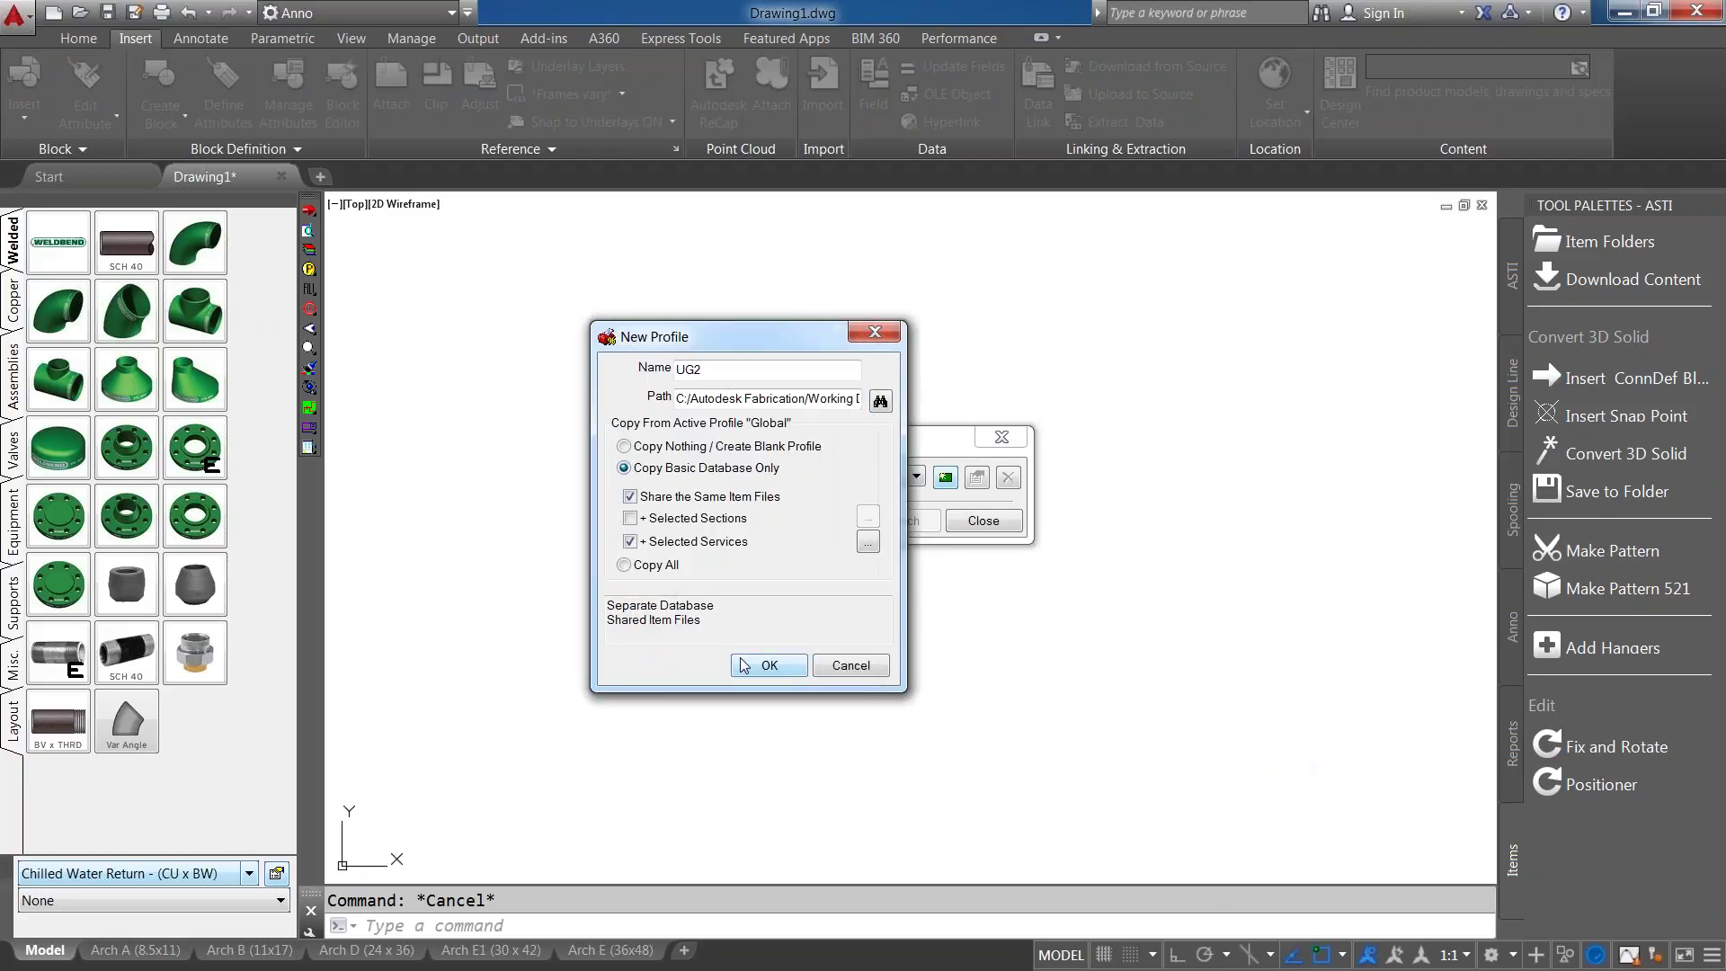
{"action": "left_click", "coordinate": [744, 665]}
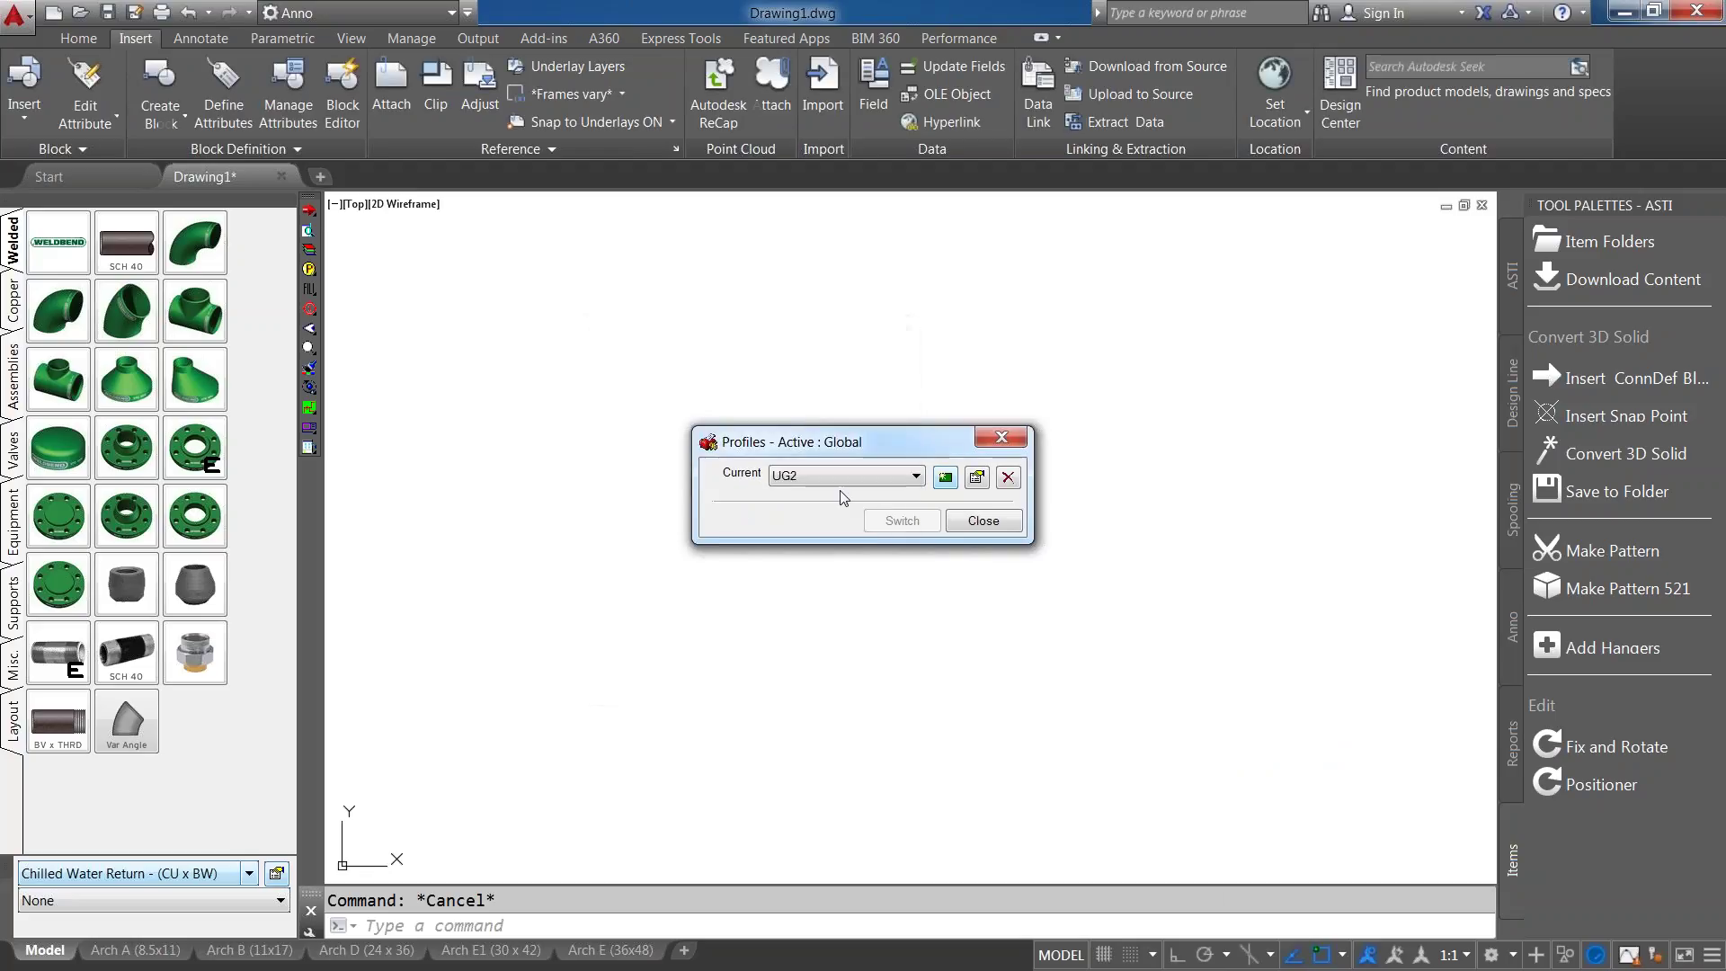
Check the list of available profiles, leave the profile setup and review the service list.
{"action": "left_click", "coordinate": [852, 477]}
{"action": "left_click", "coordinate": [850, 473]}
{"action": "left_click", "coordinate": [915, 477]}
{"action": "left_click", "coordinate": [914, 476]}
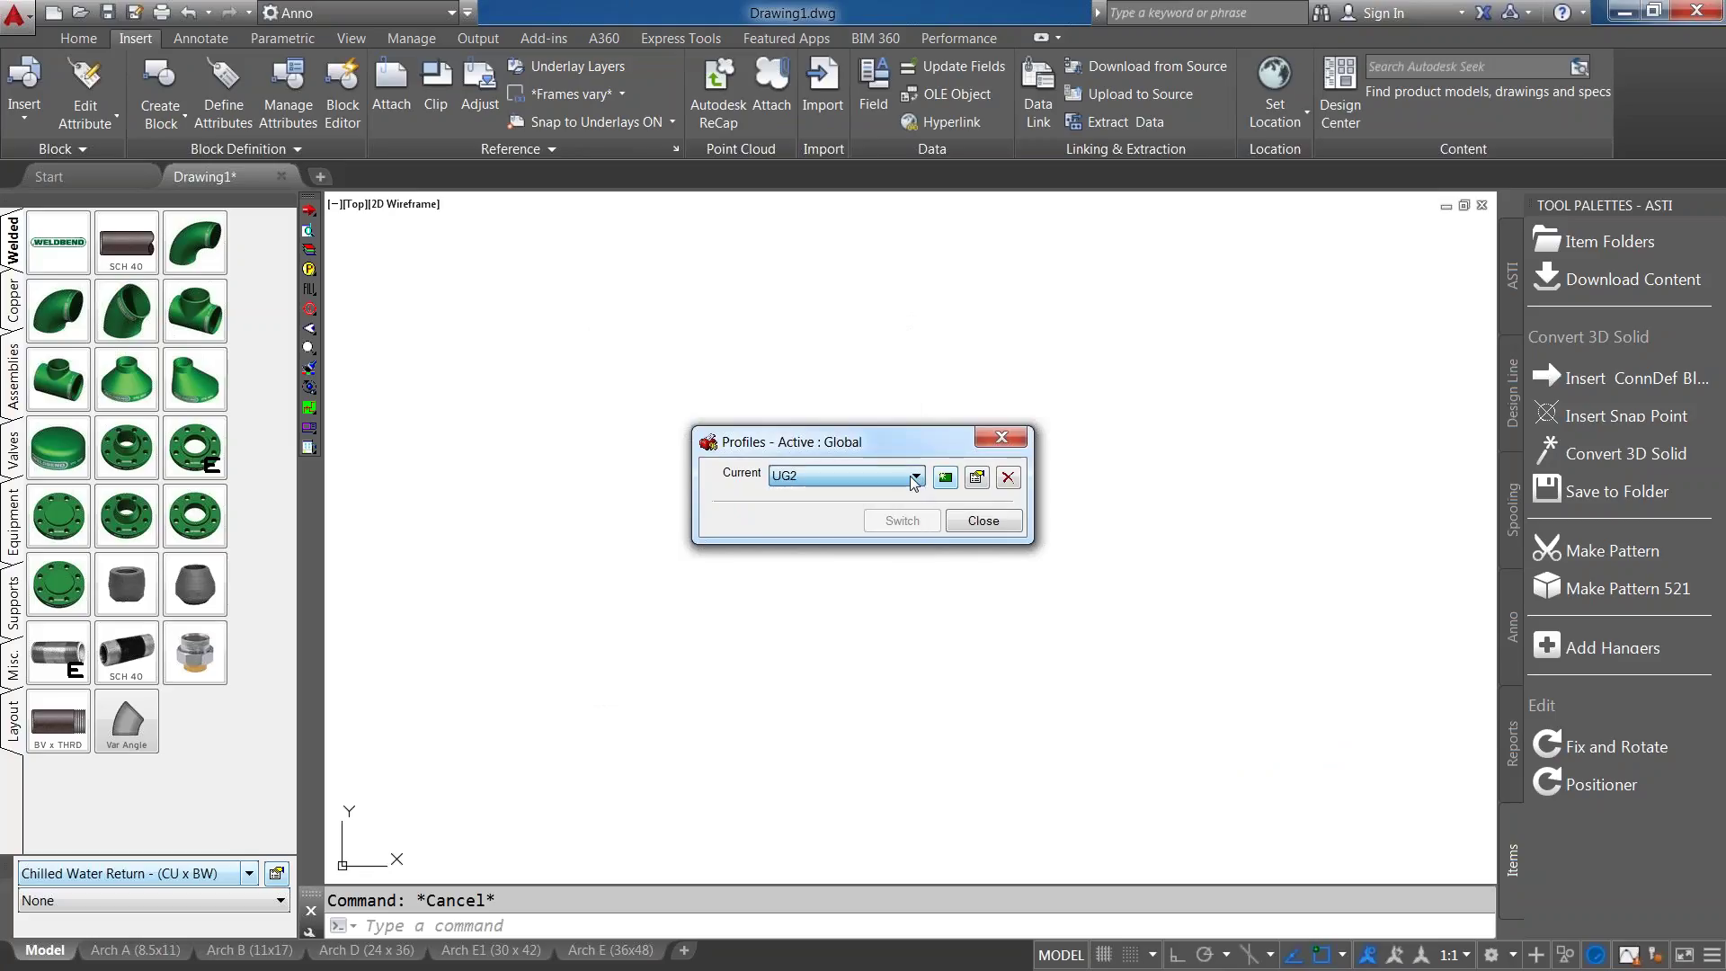
{"action": "left_click", "coordinate": [980, 522]}
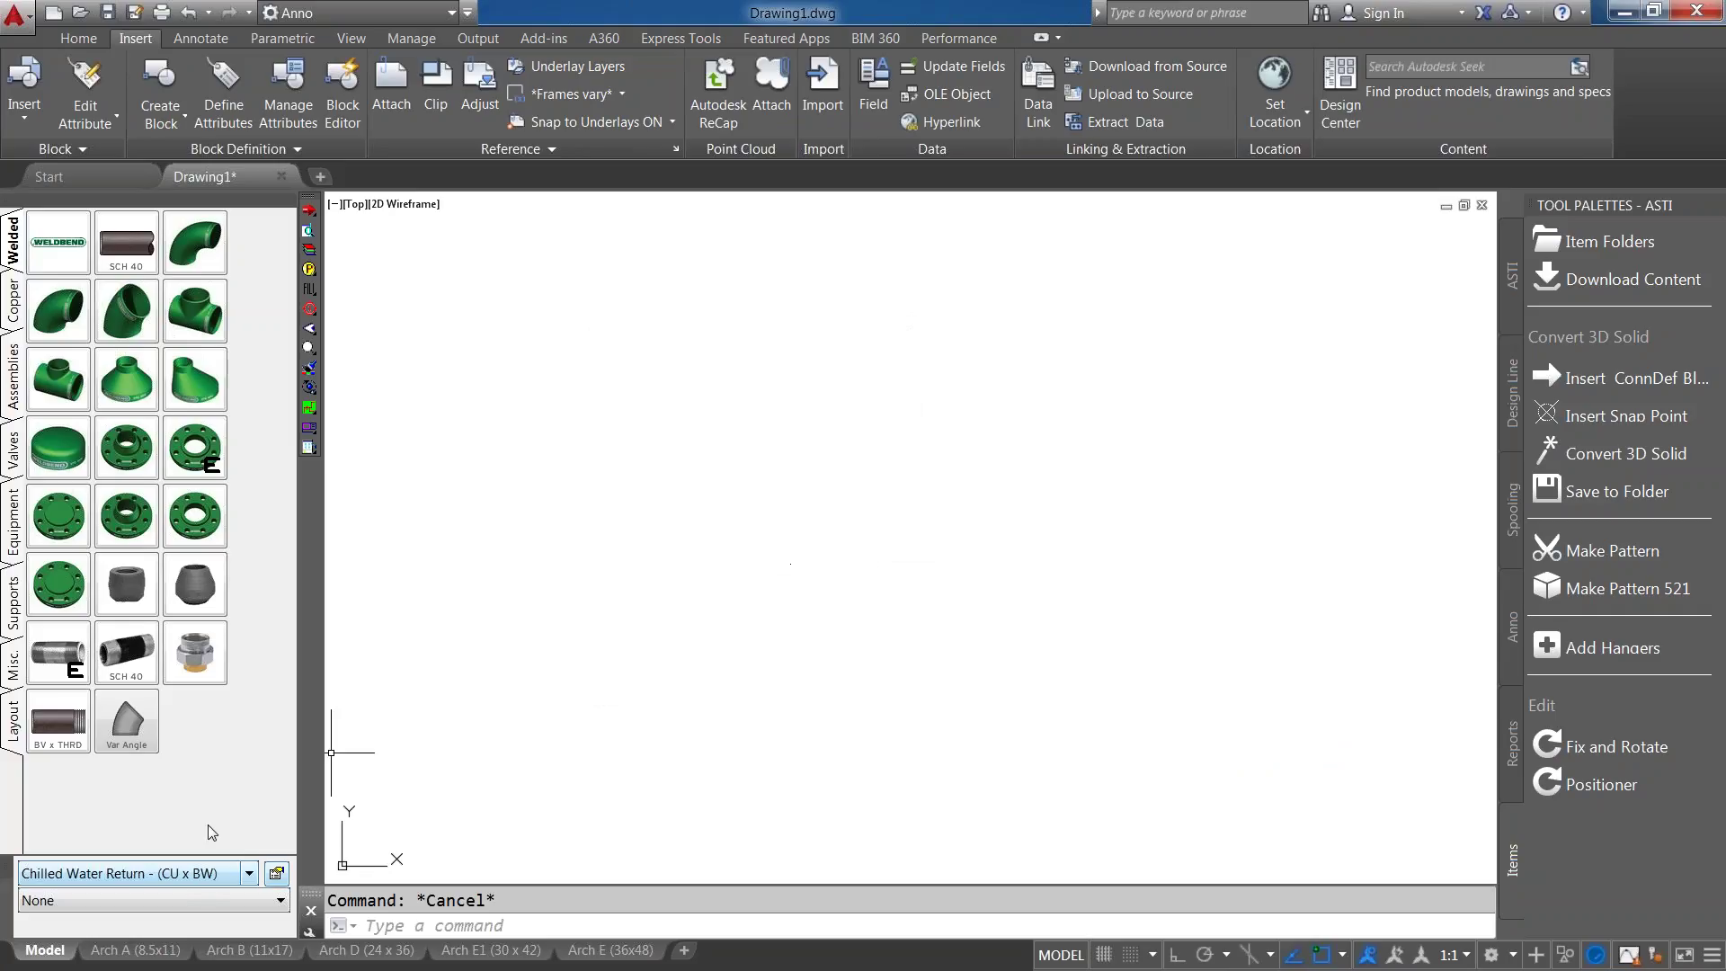
{"action": "left_click", "coordinate": [194, 873]}
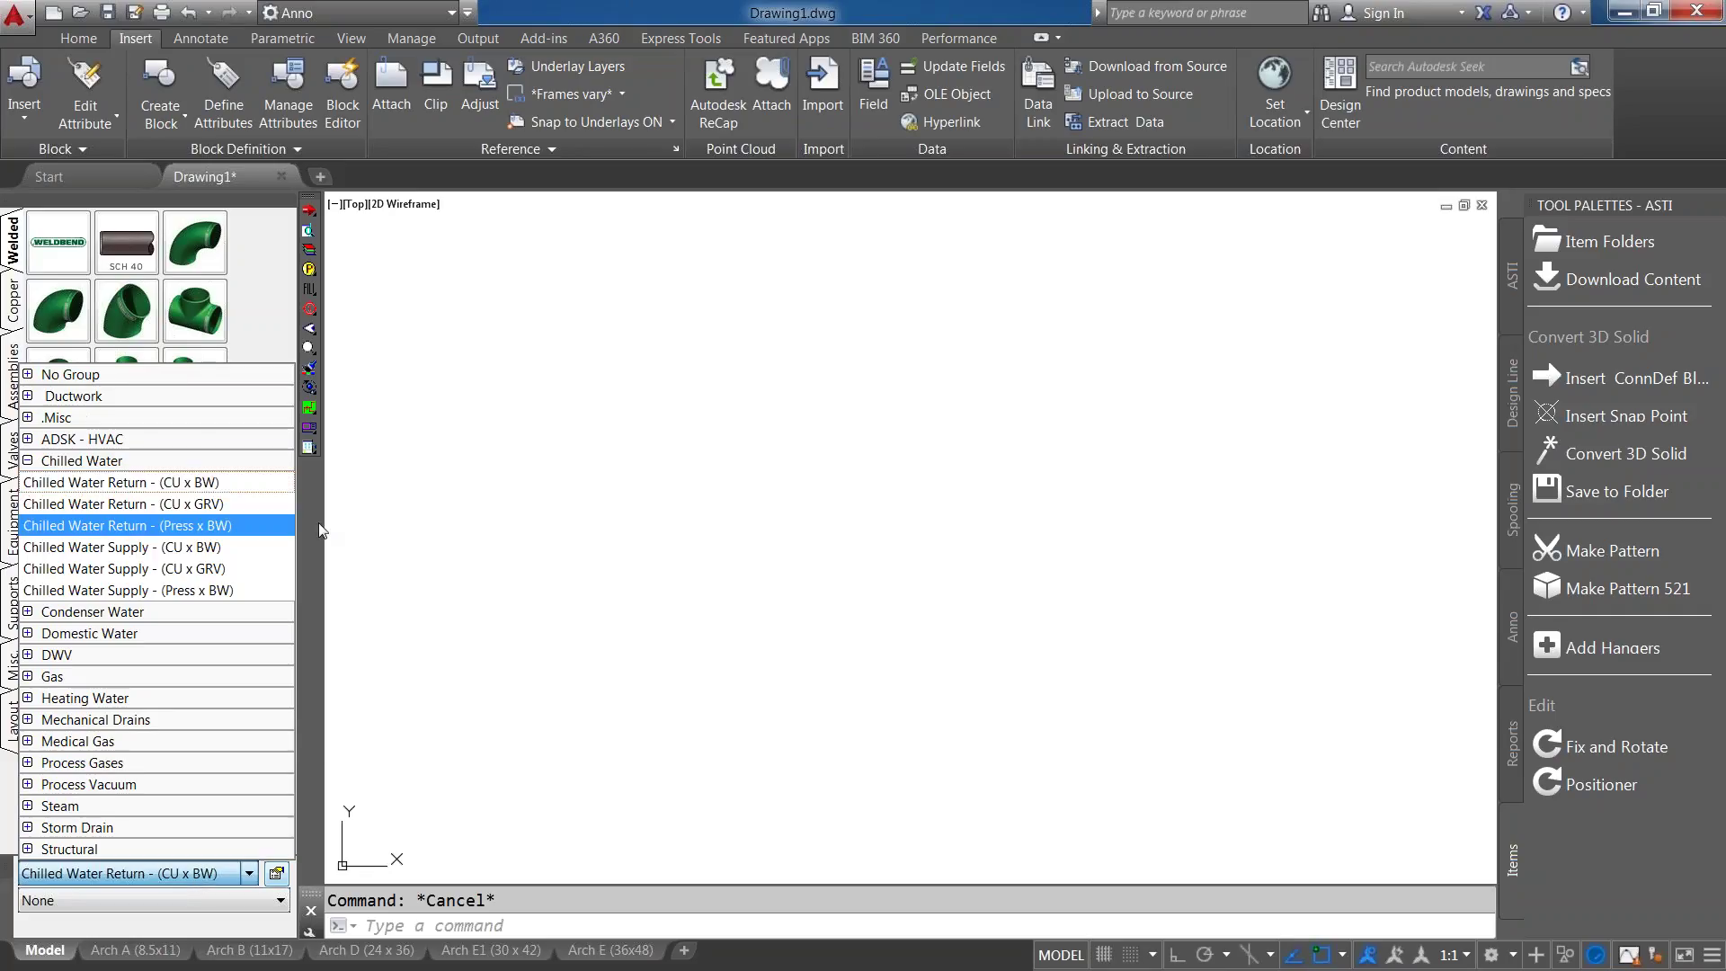
{"action": "left_click", "coordinate": [1002, 389]}
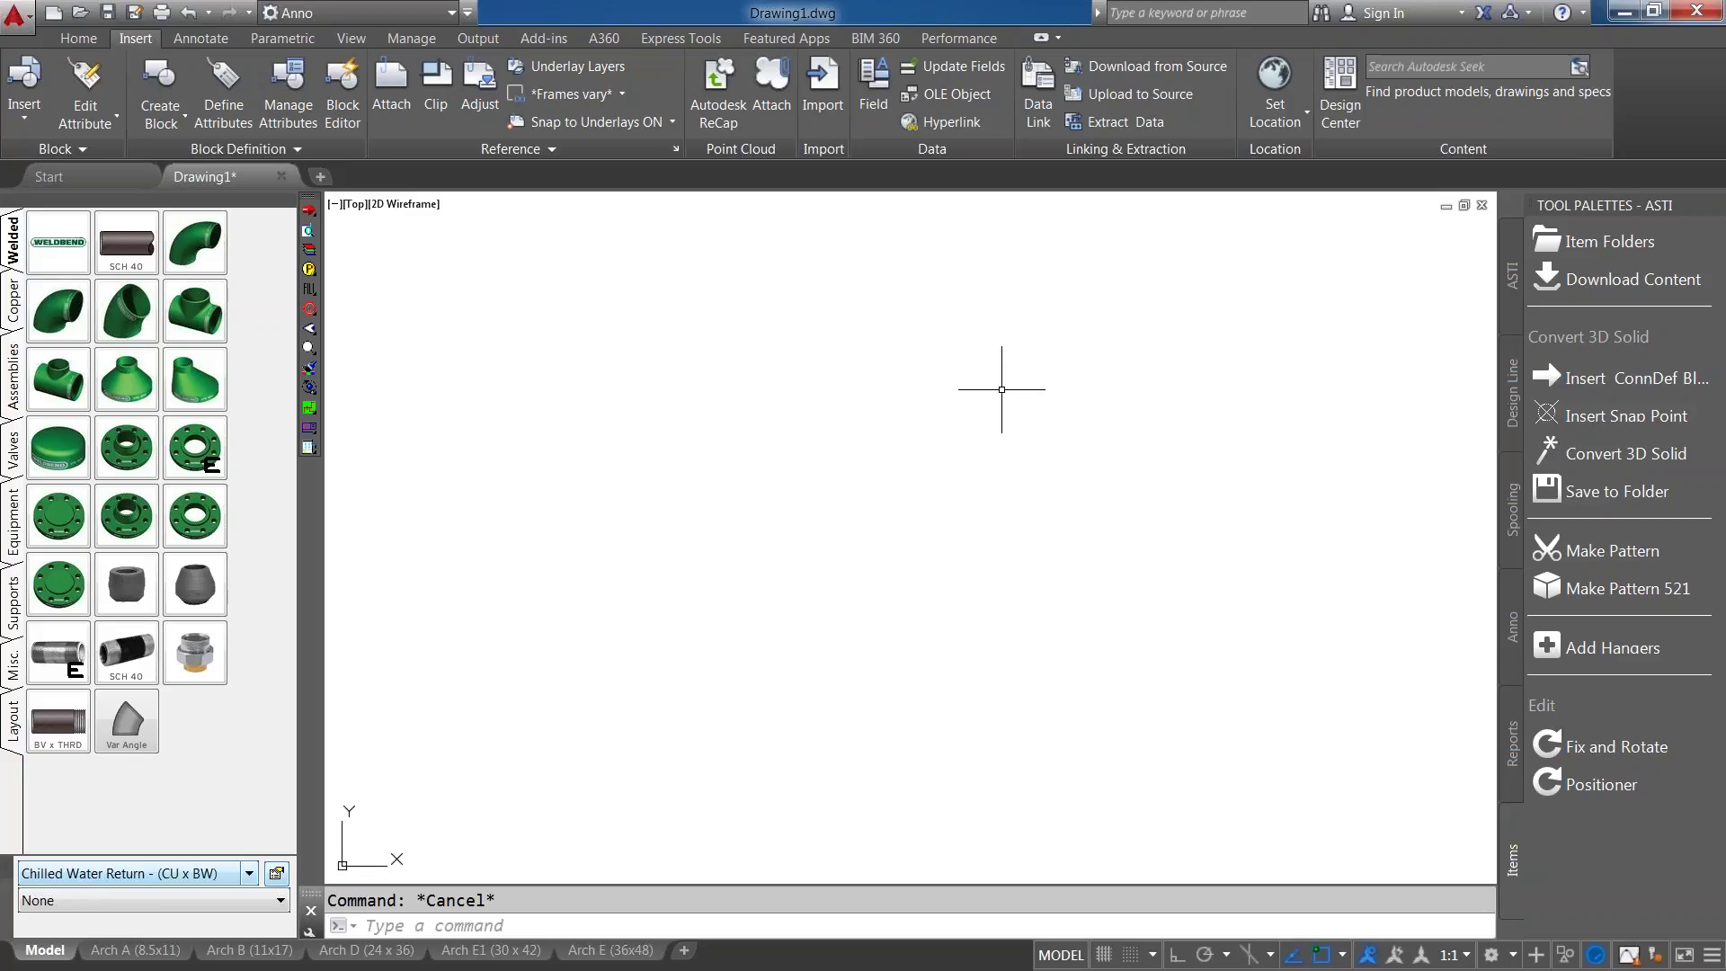
Open the services setup for Chilled Water Return - (CU x BW) and try to start a new service.
{"action": "left_click", "coordinate": [277, 875]}
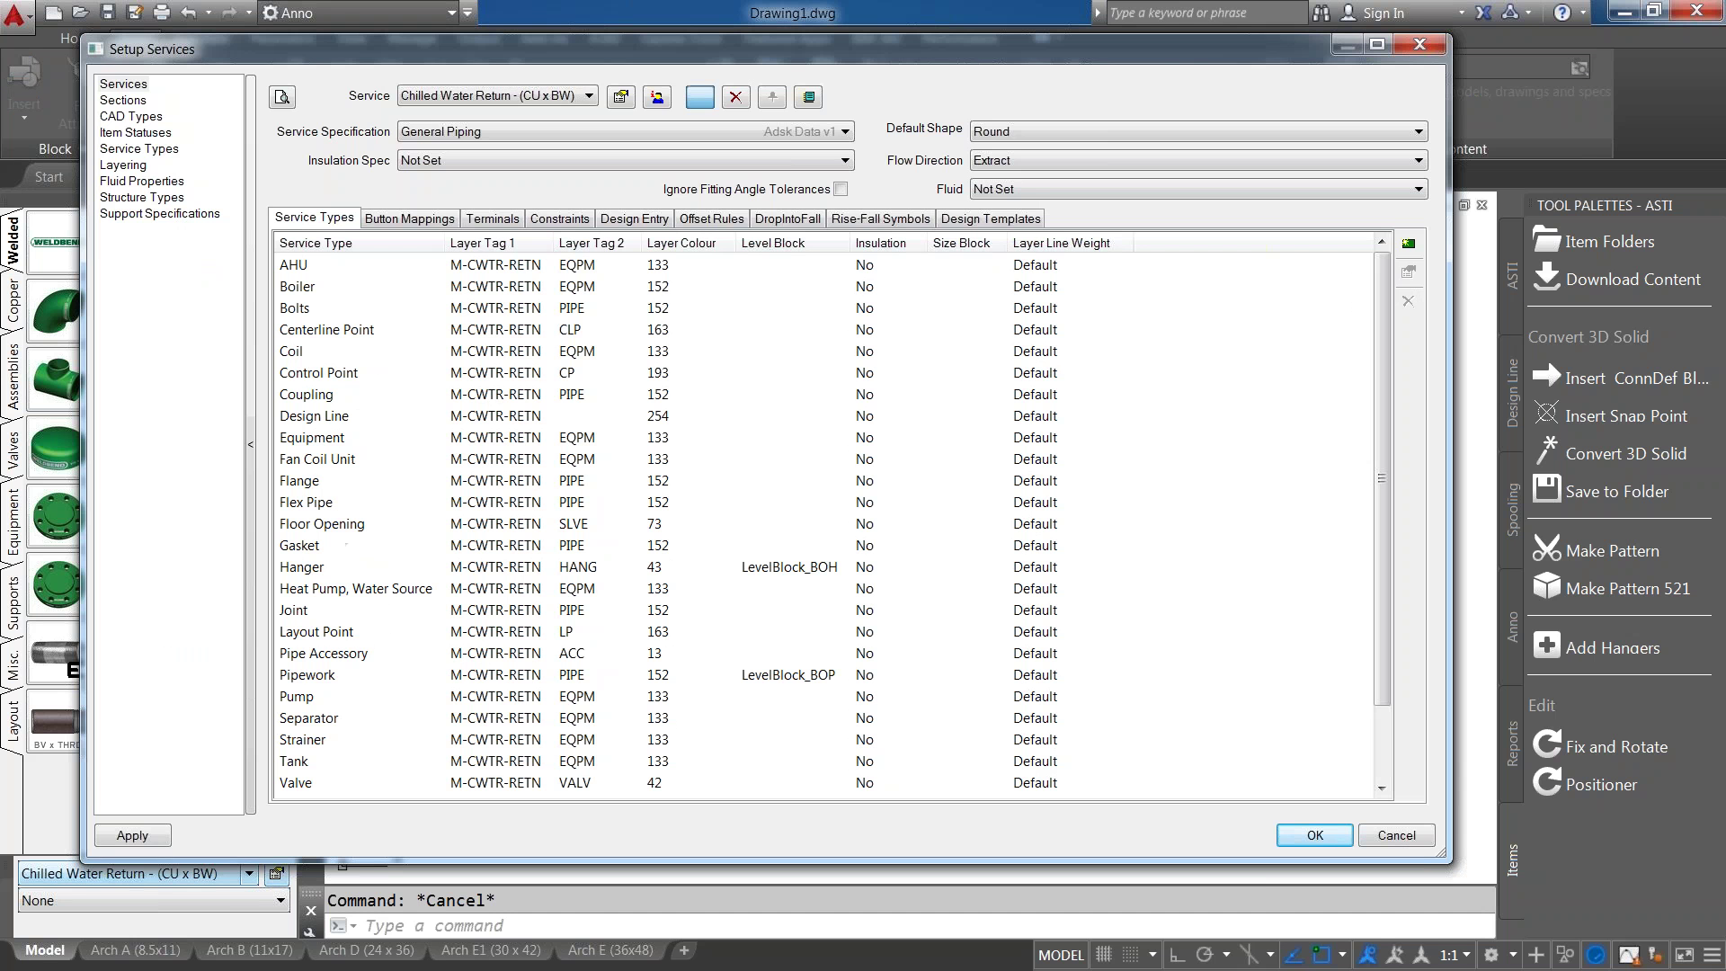
{"action": "left_click", "coordinate": [700, 96]}
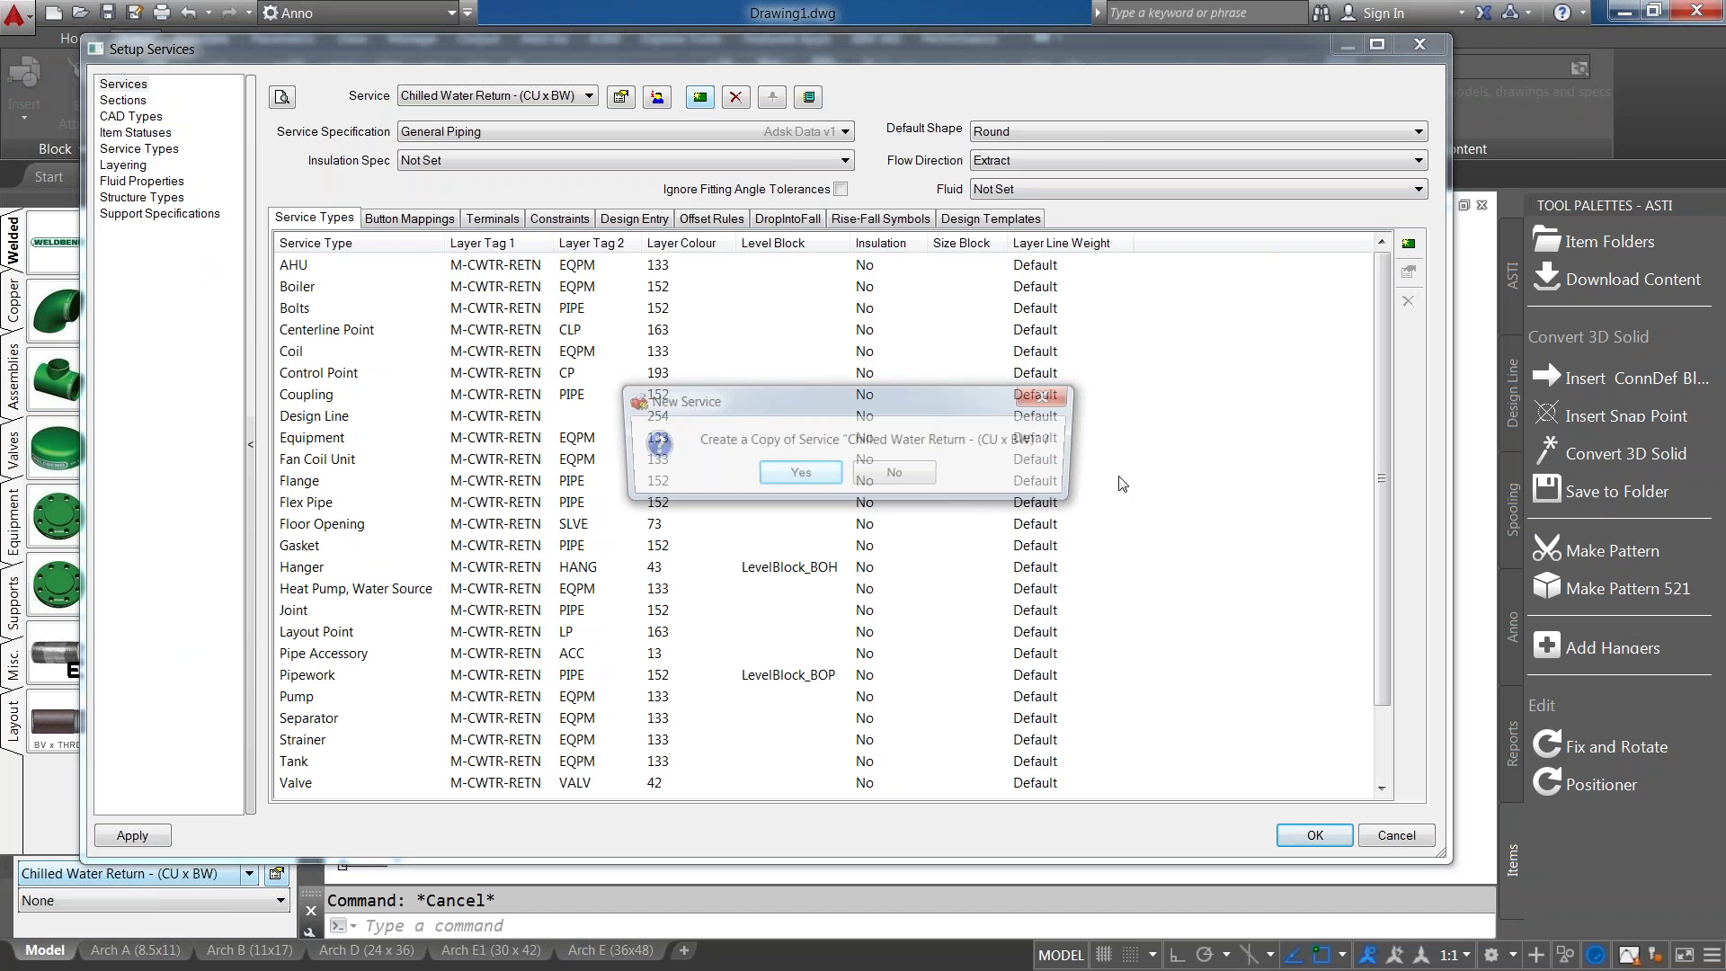
{"action": "key", "text": "Return"}
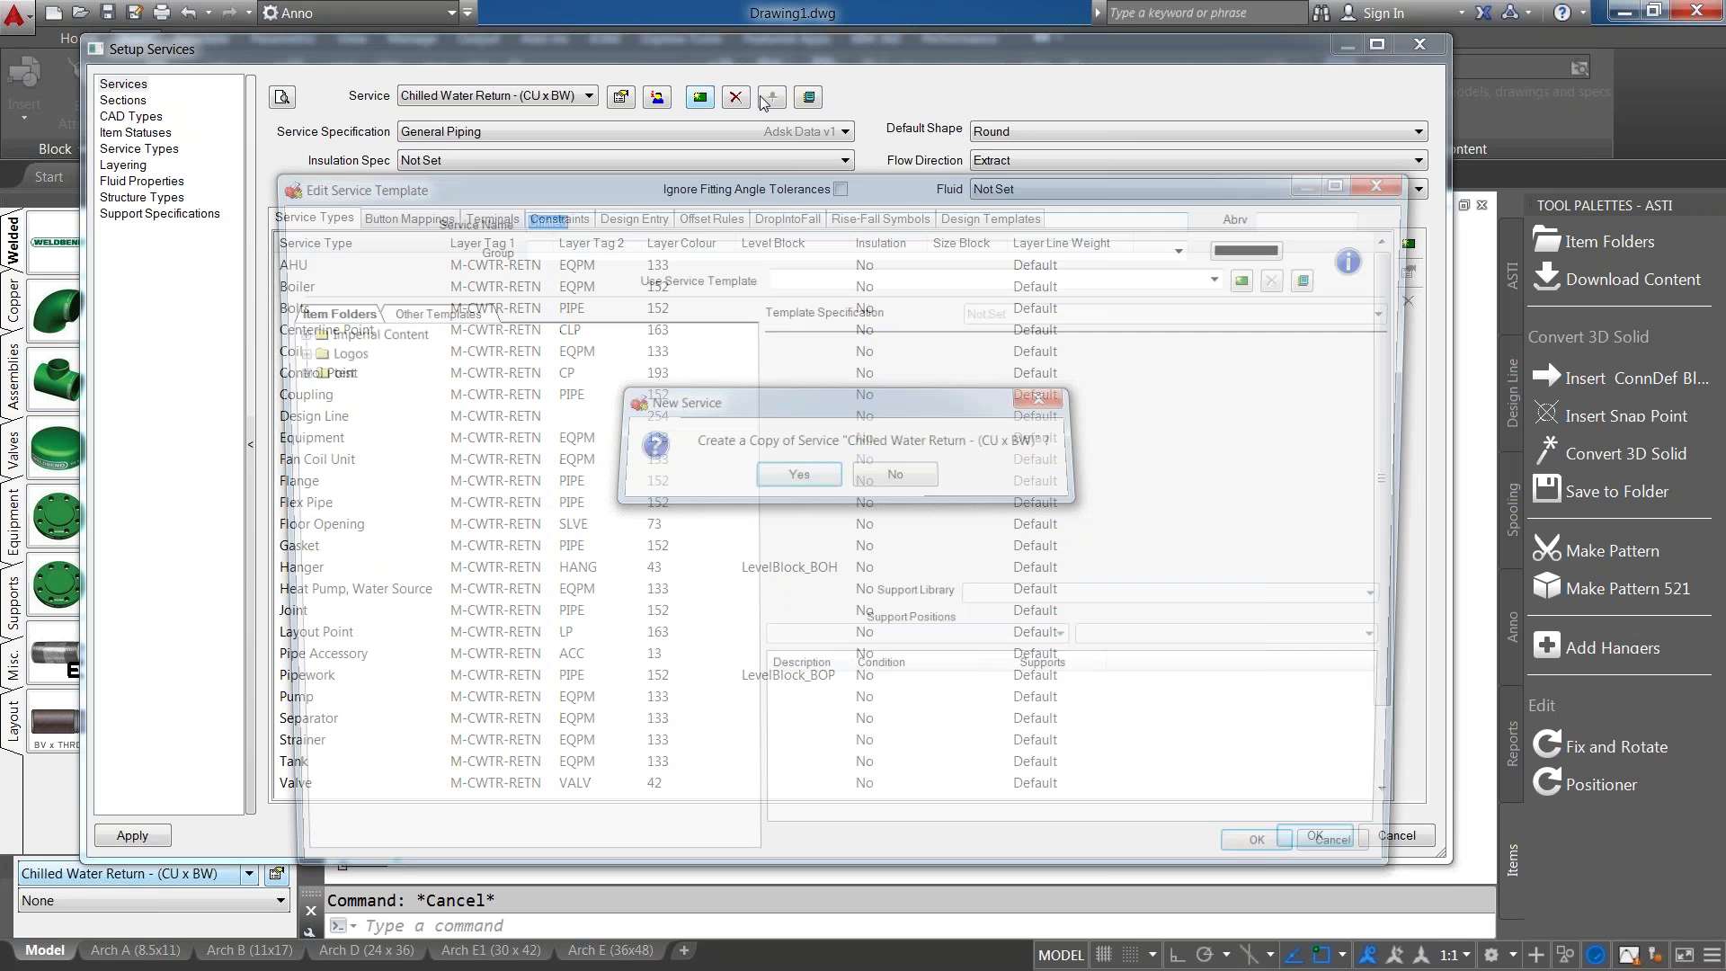
{"action": "key", "text": "Escape"}
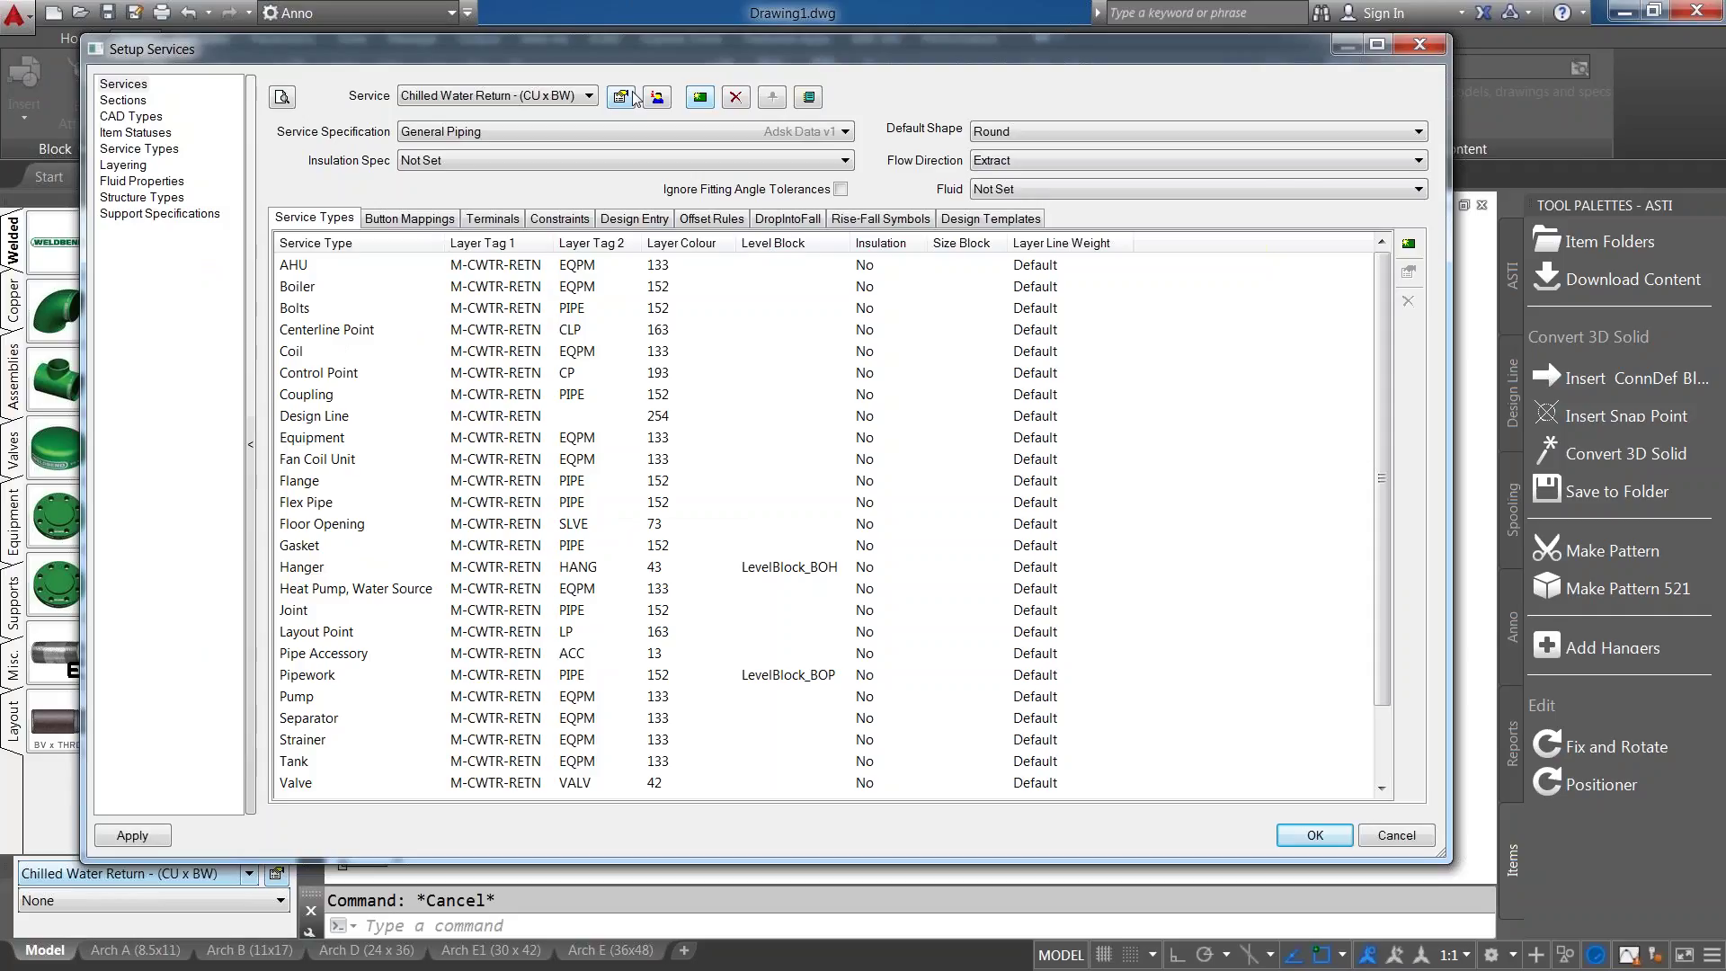
Open the service template of Chilled Water Return - (CU x BW) and view the list of templates that can be deleted.
{"action": "left_click", "coordinate": [630, 96]}
{"action": "left_click", "coordinate": [1289, 276]}
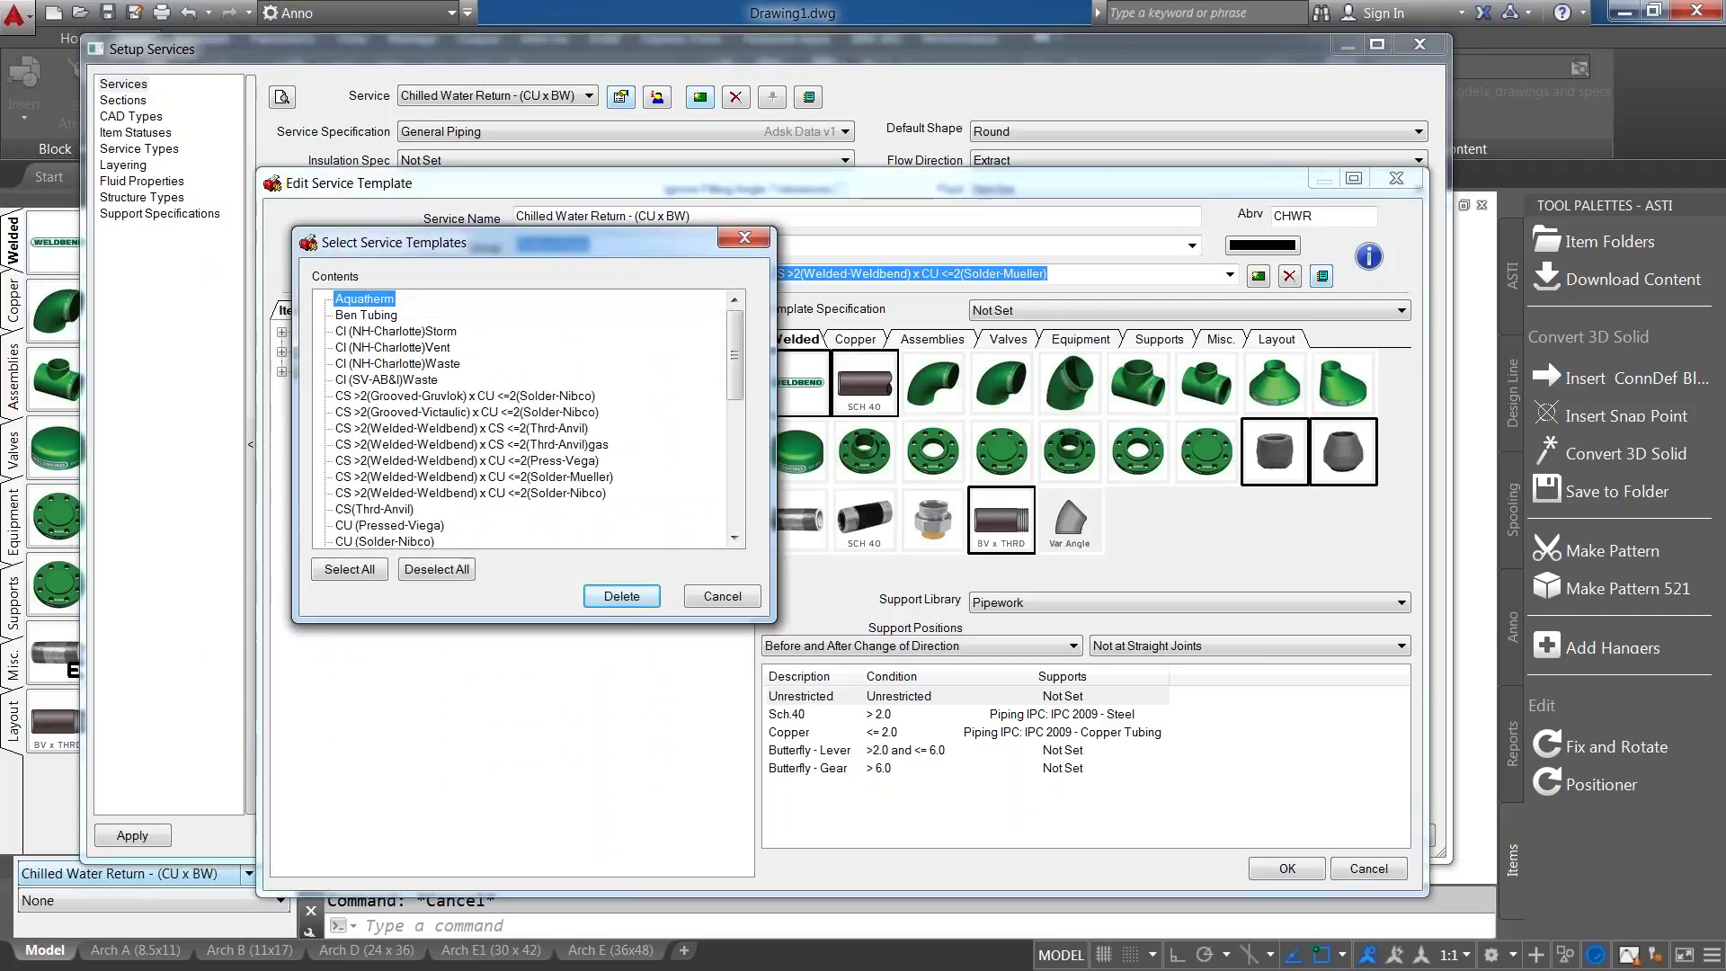
{"action": "left_click", "coordinate": [728, 596]}
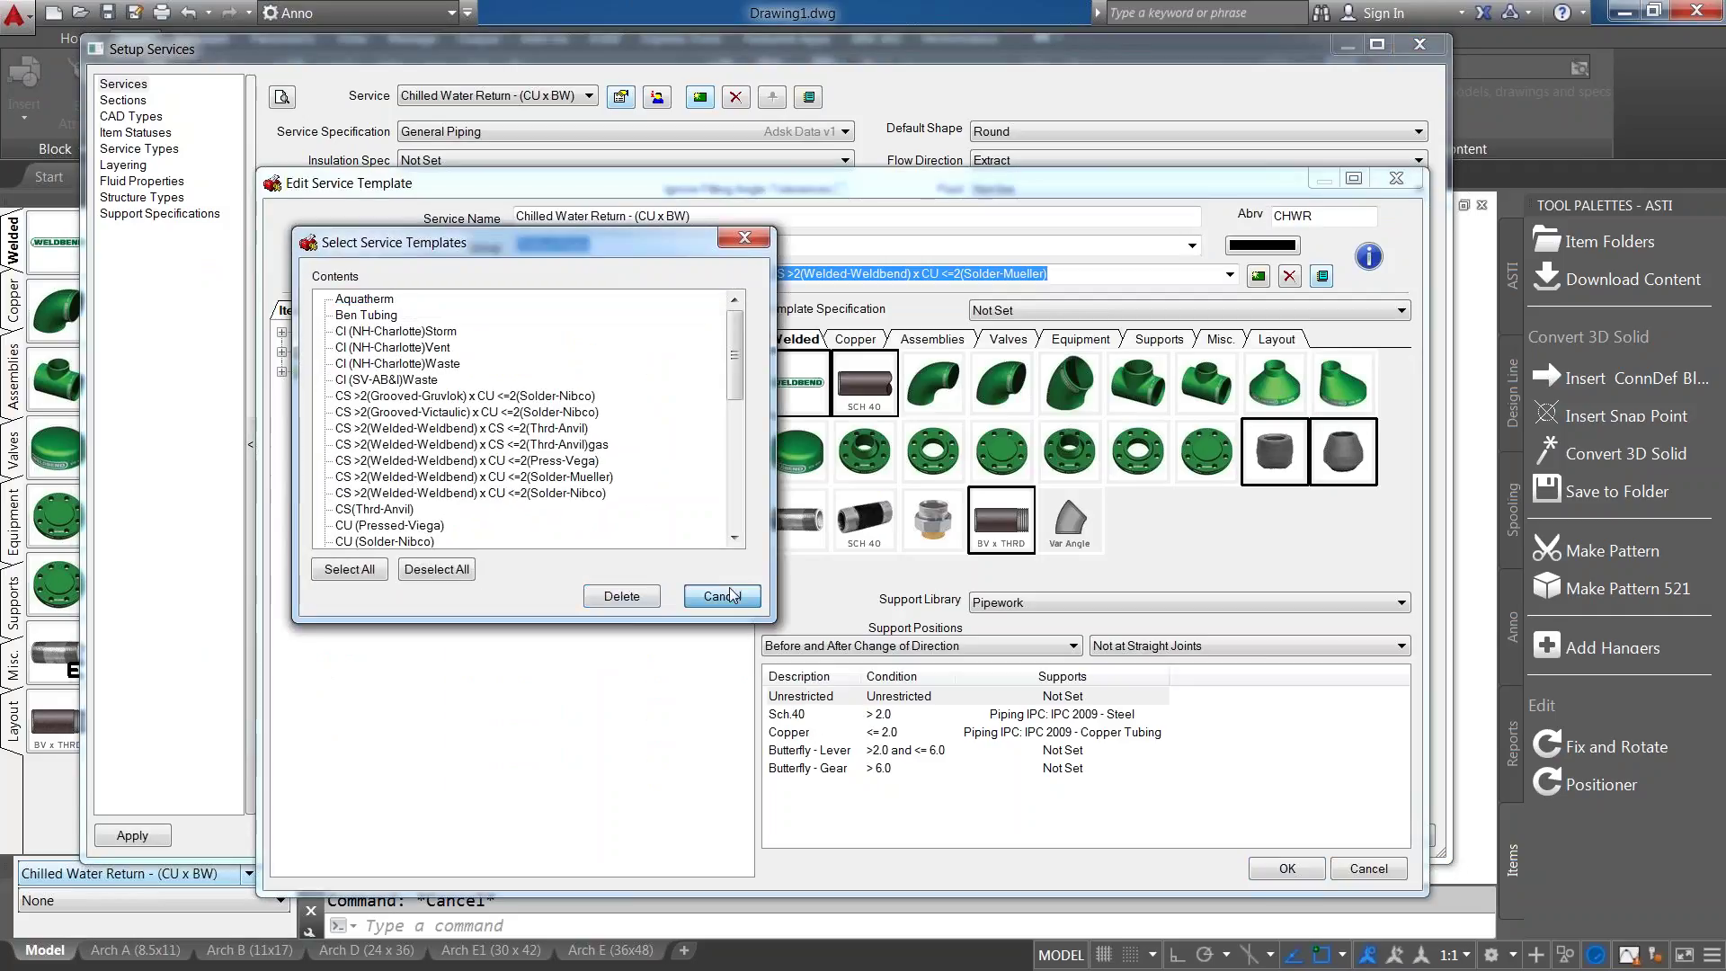
{"action": "key", "text": "Escape"}
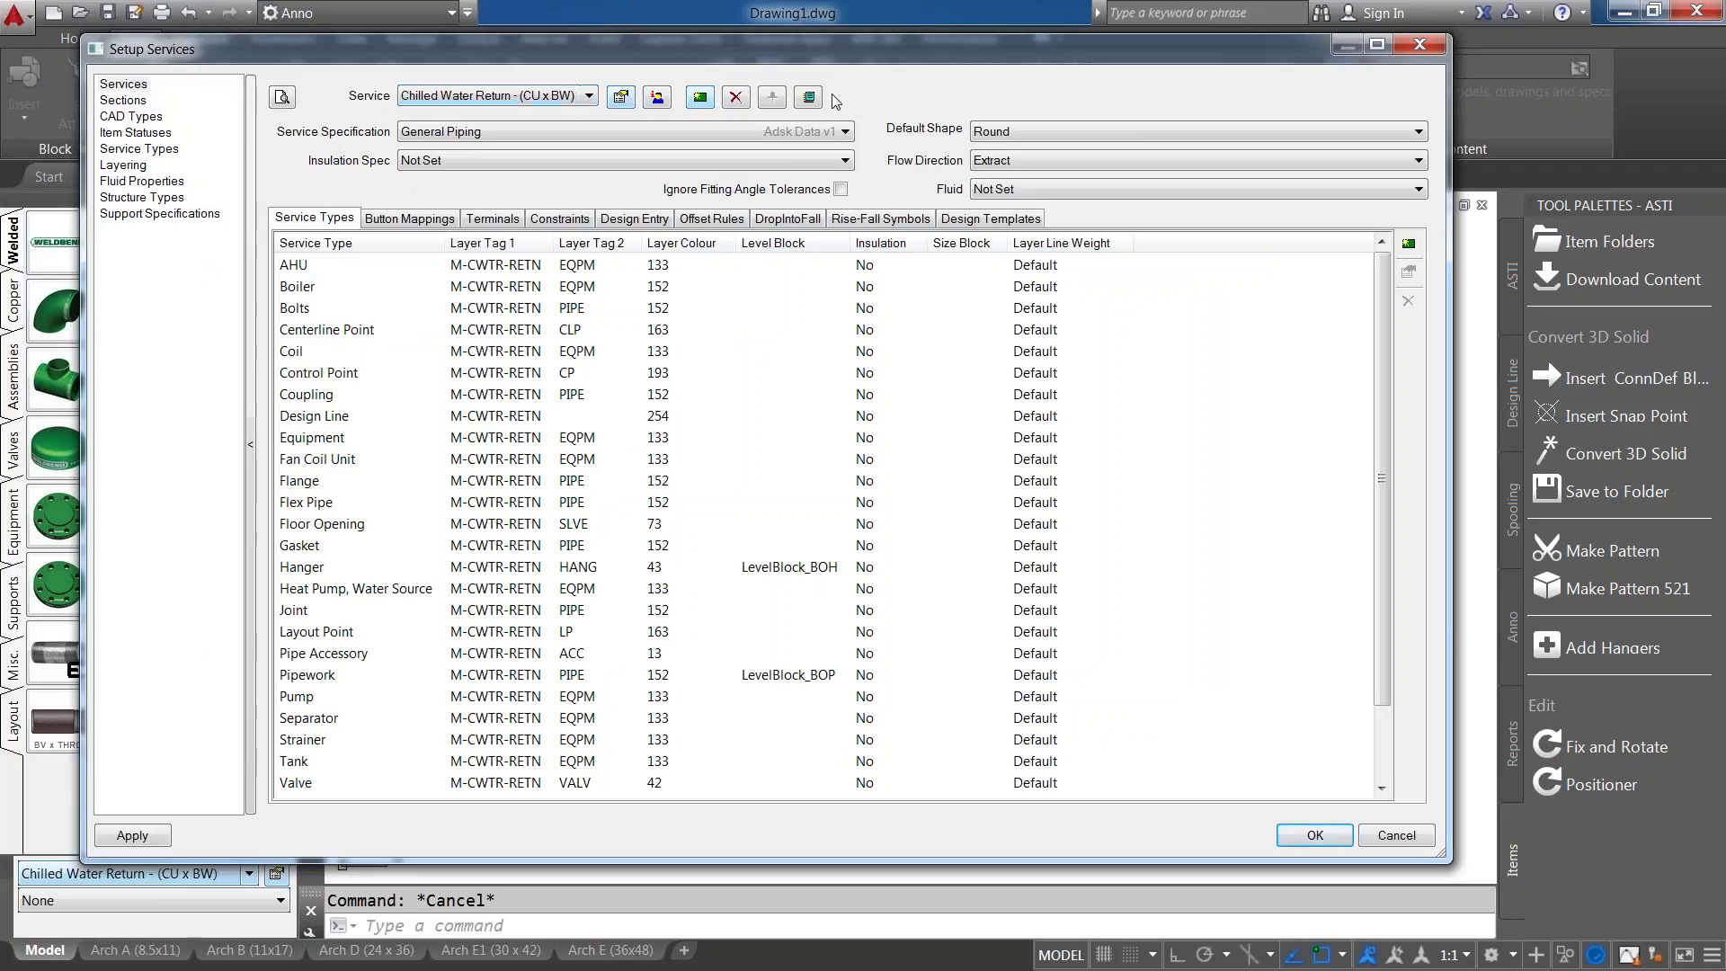
Review the service template management list for Chilled Water Return - (CU x BW) and leave the services setup without changes.
{"action": "left_click", "coordinate": [621, 98]}
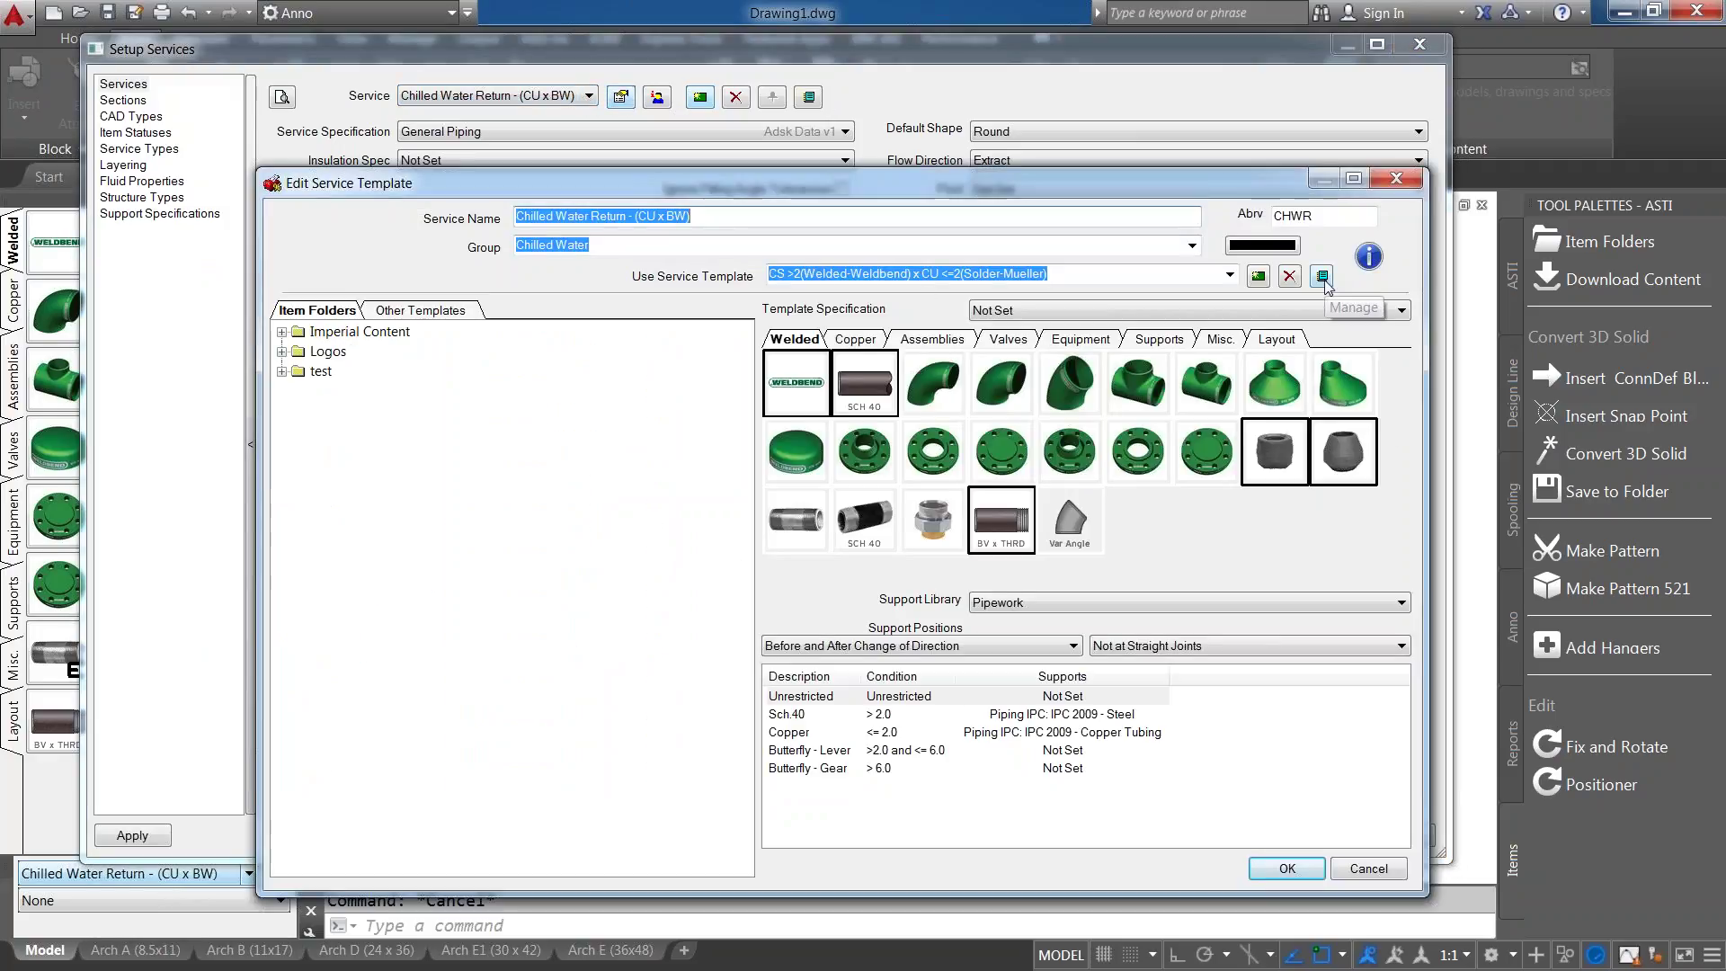
{"action": "left_click", "coordinate": [1323, 277]}
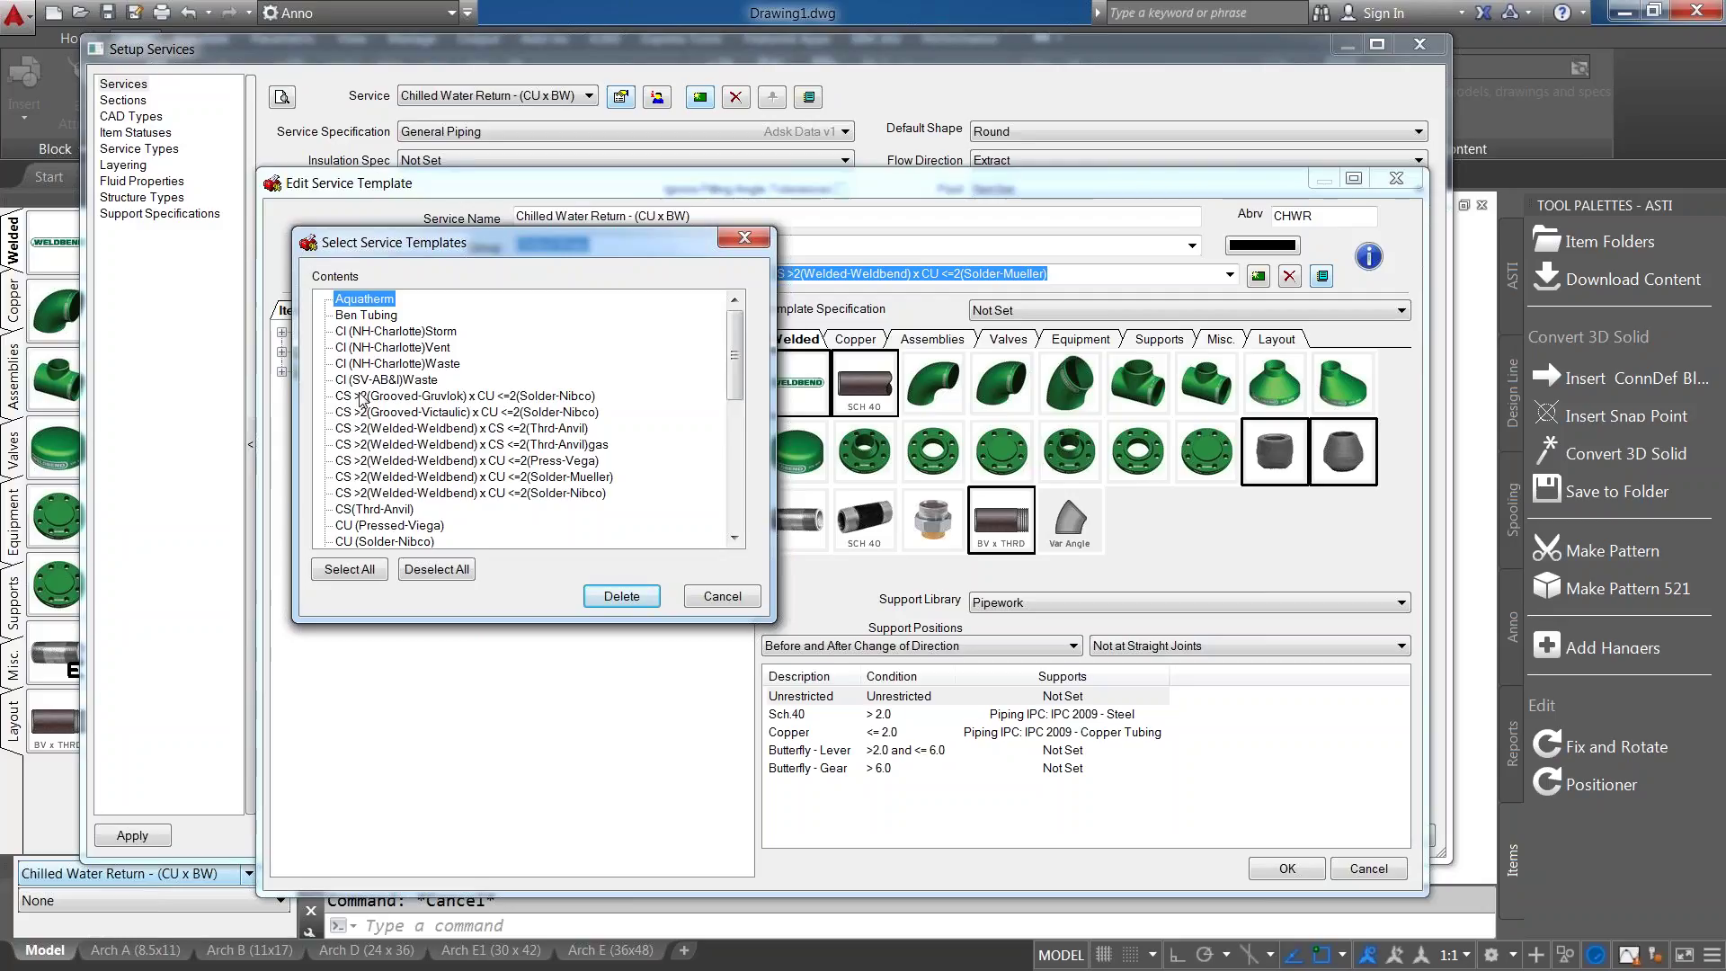
{"action": "left_click", "coordinate": [730, 597]}
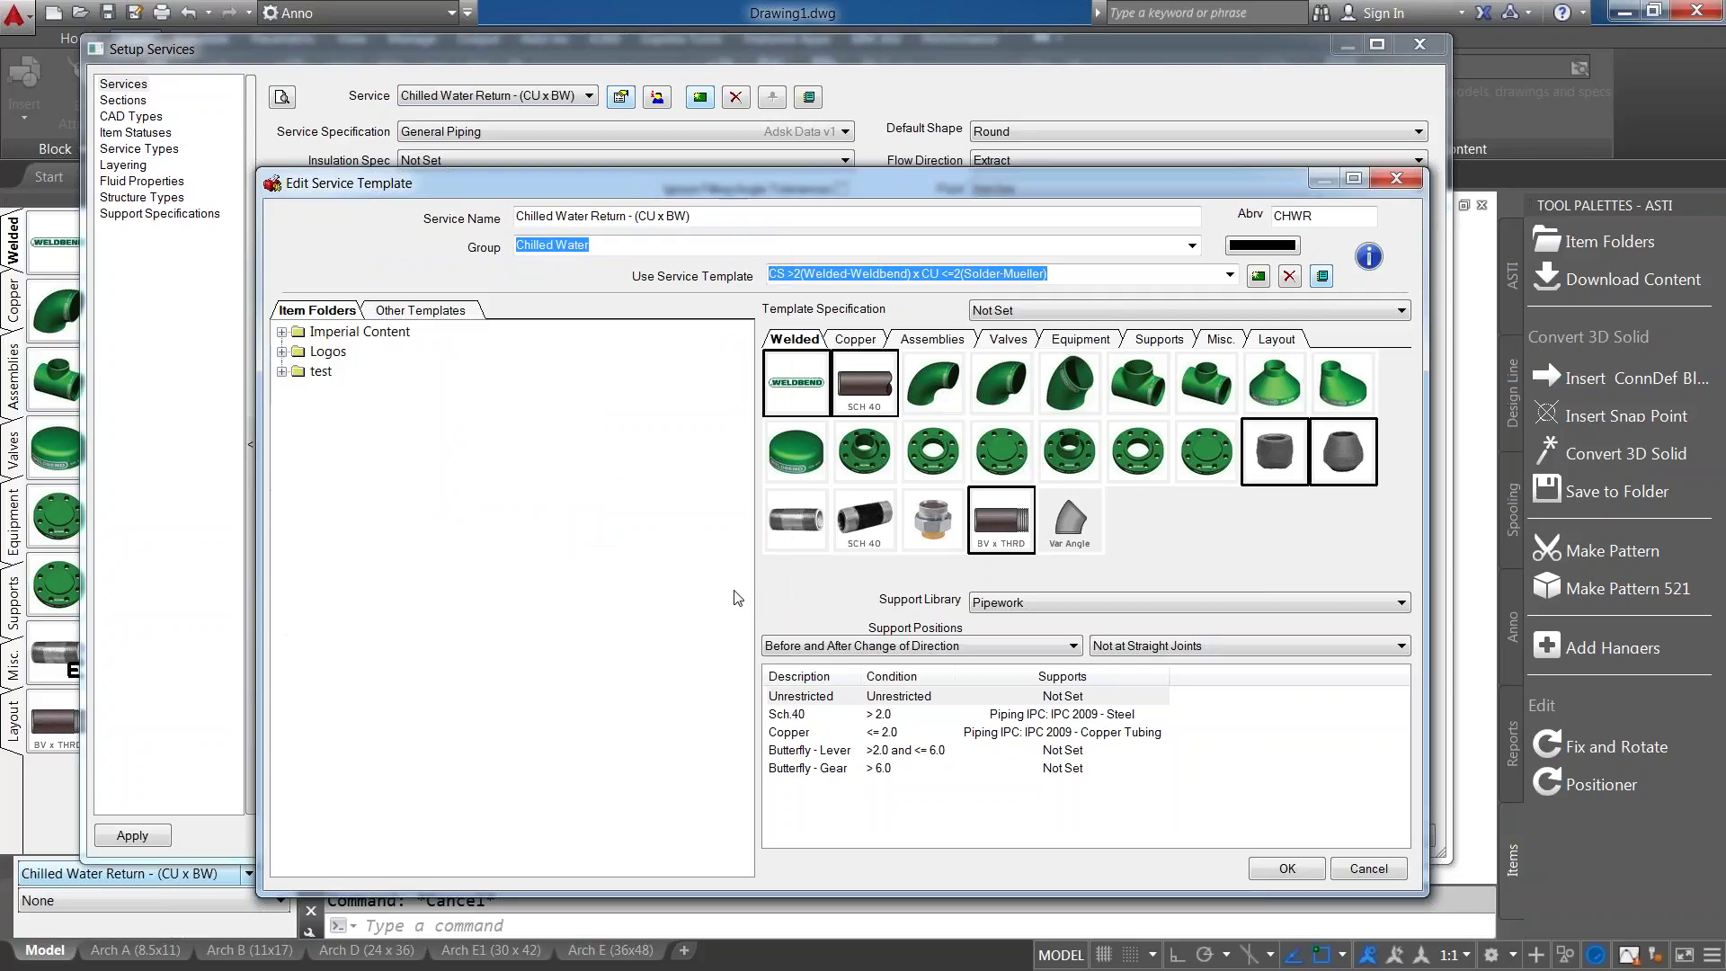
{"action": "left_click", "coordinate": [1393, 874]}
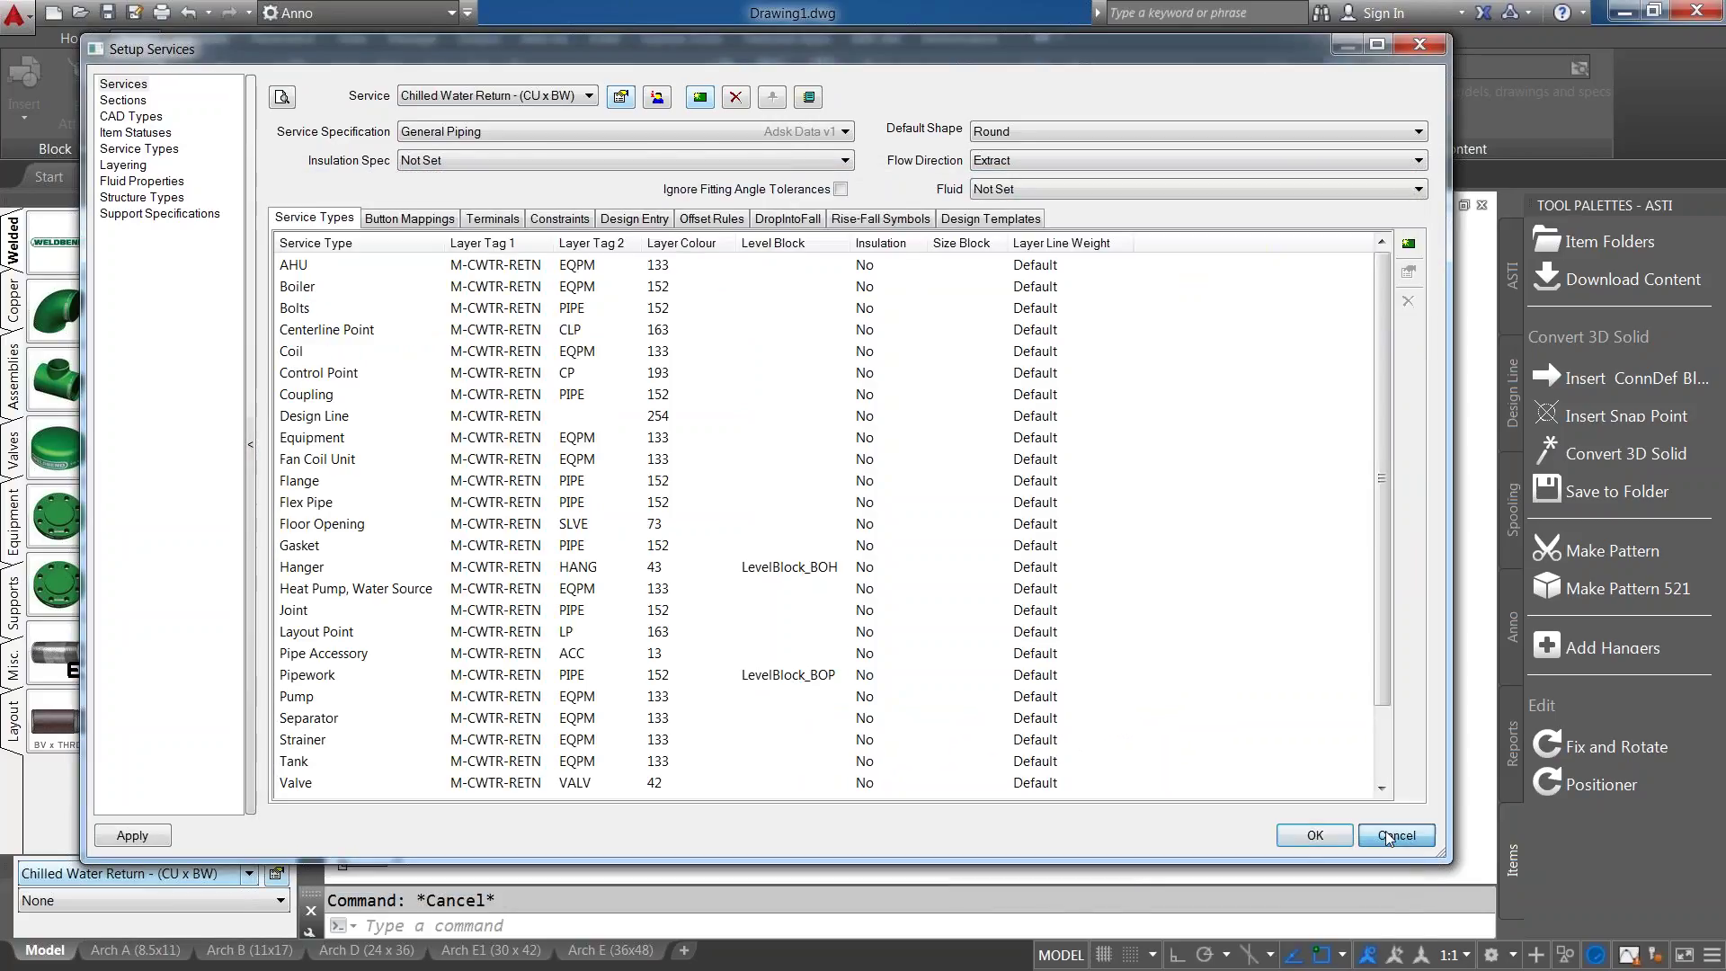
{"action": "left_click", "coordinate": [1387, 837]}
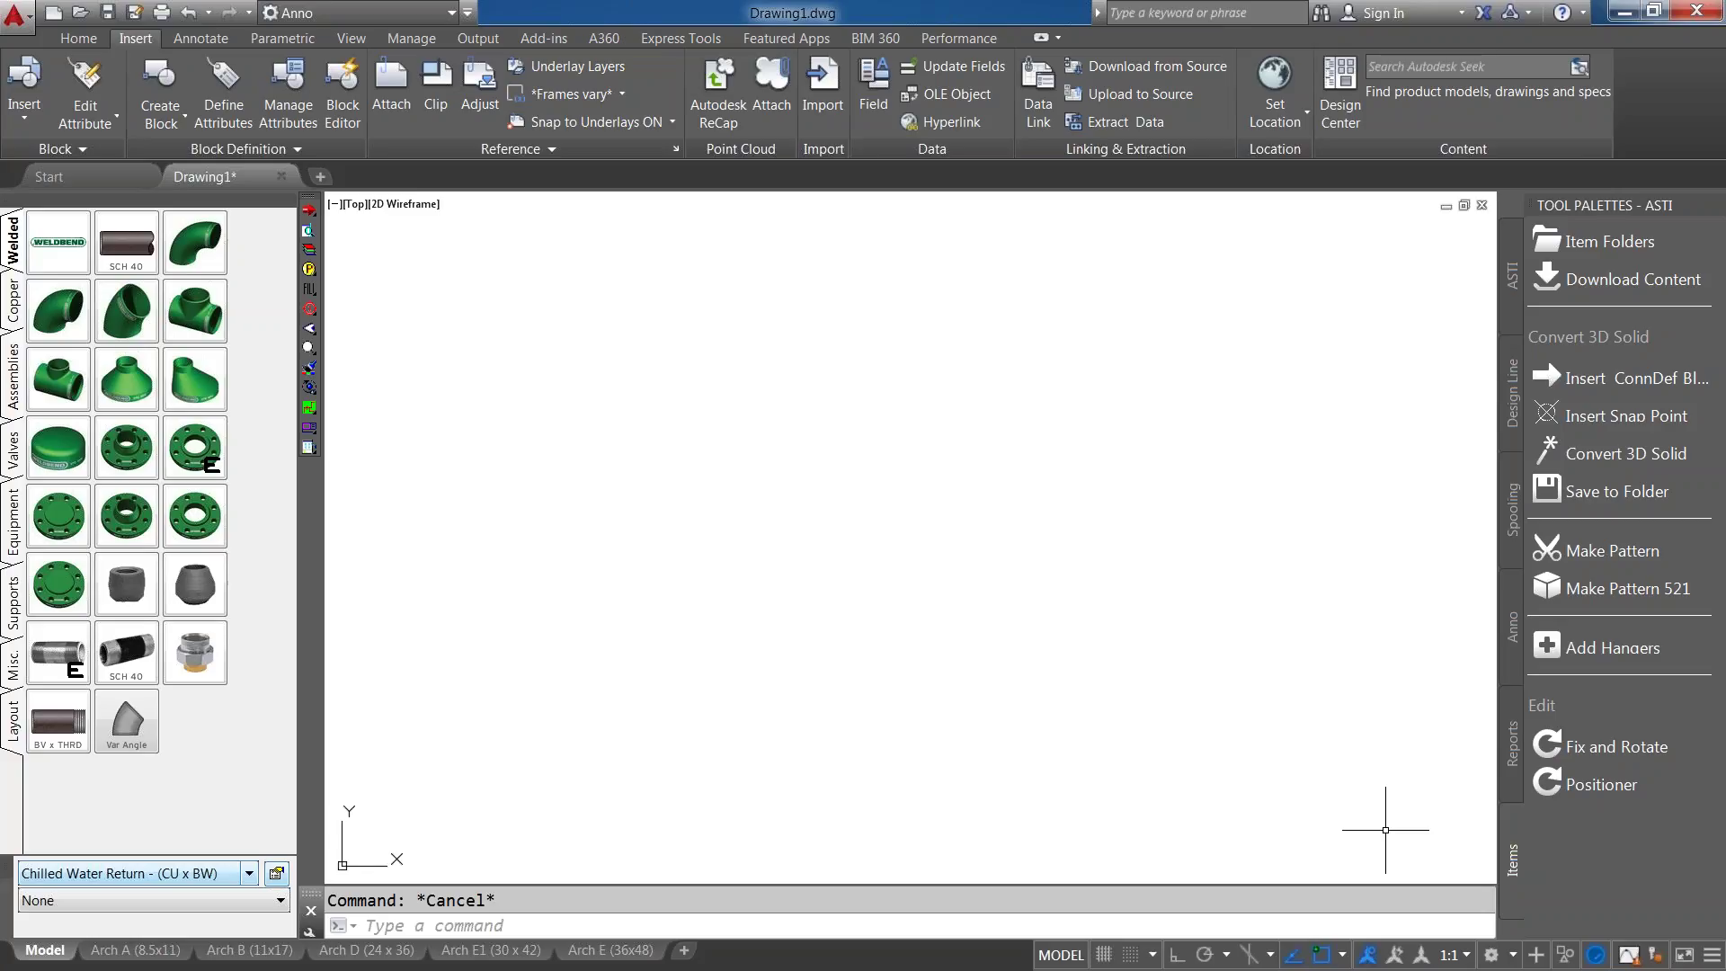
{"action": "right_click", "coordinate": [514, 265]}
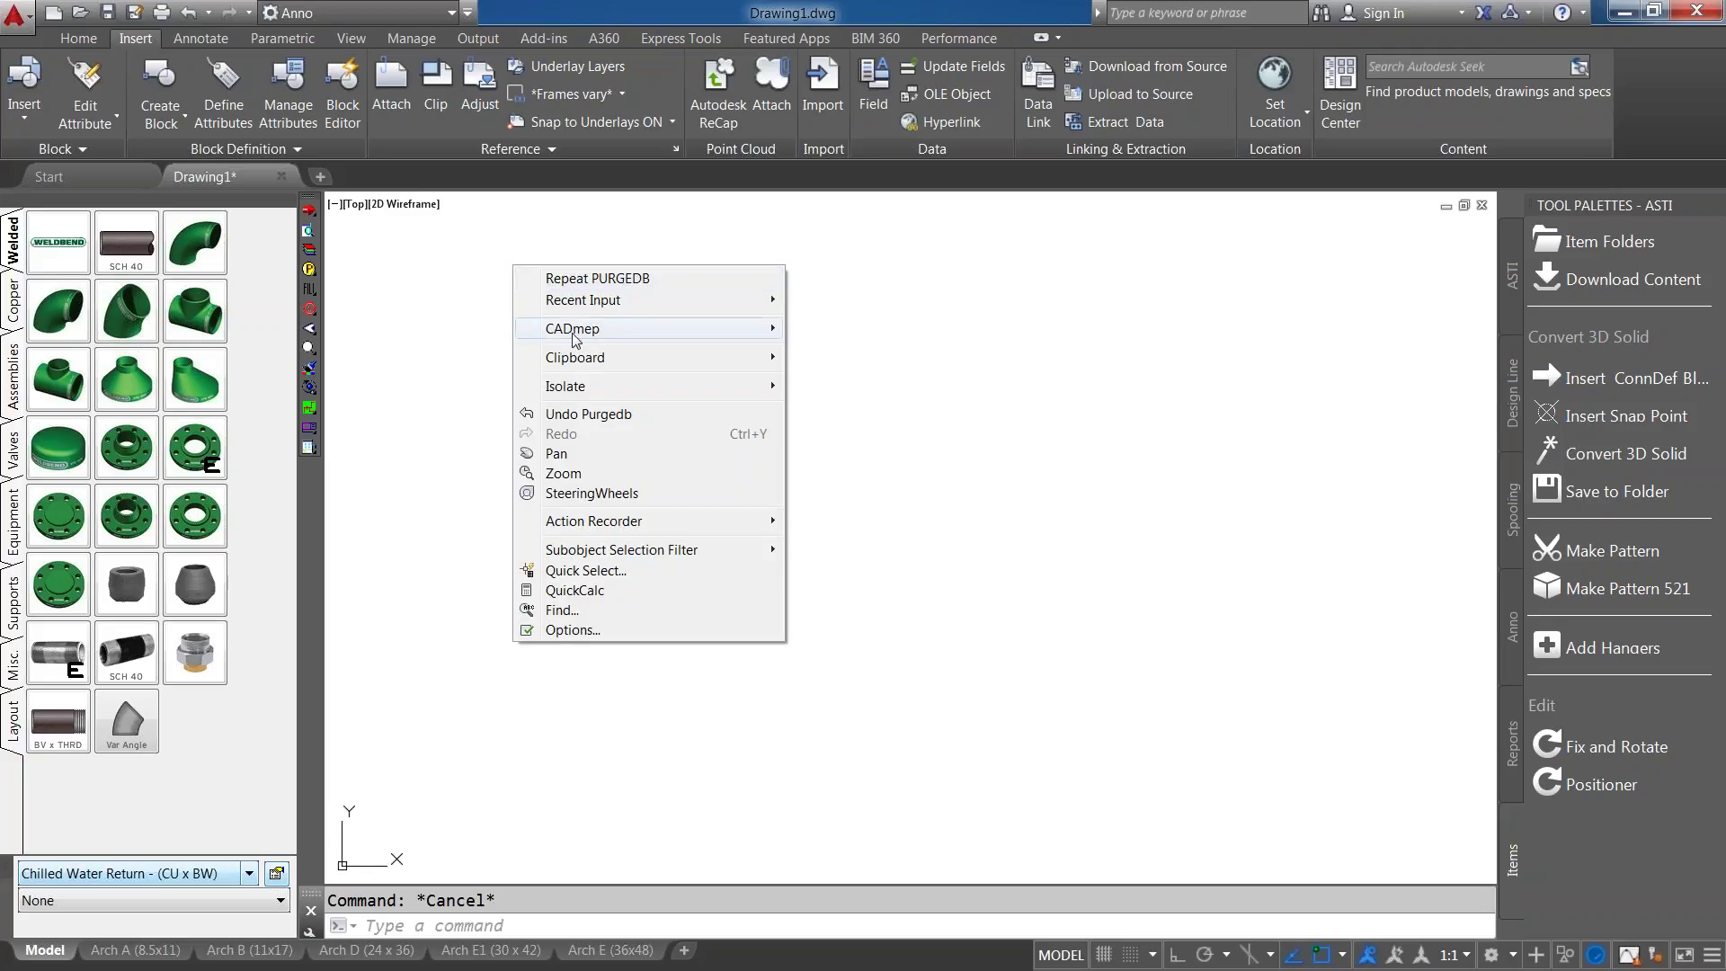
{"action": "mouse_move", "coordinate": [575, 332]}
{"action": "mouse_move", "coordinate": [880, 833]}
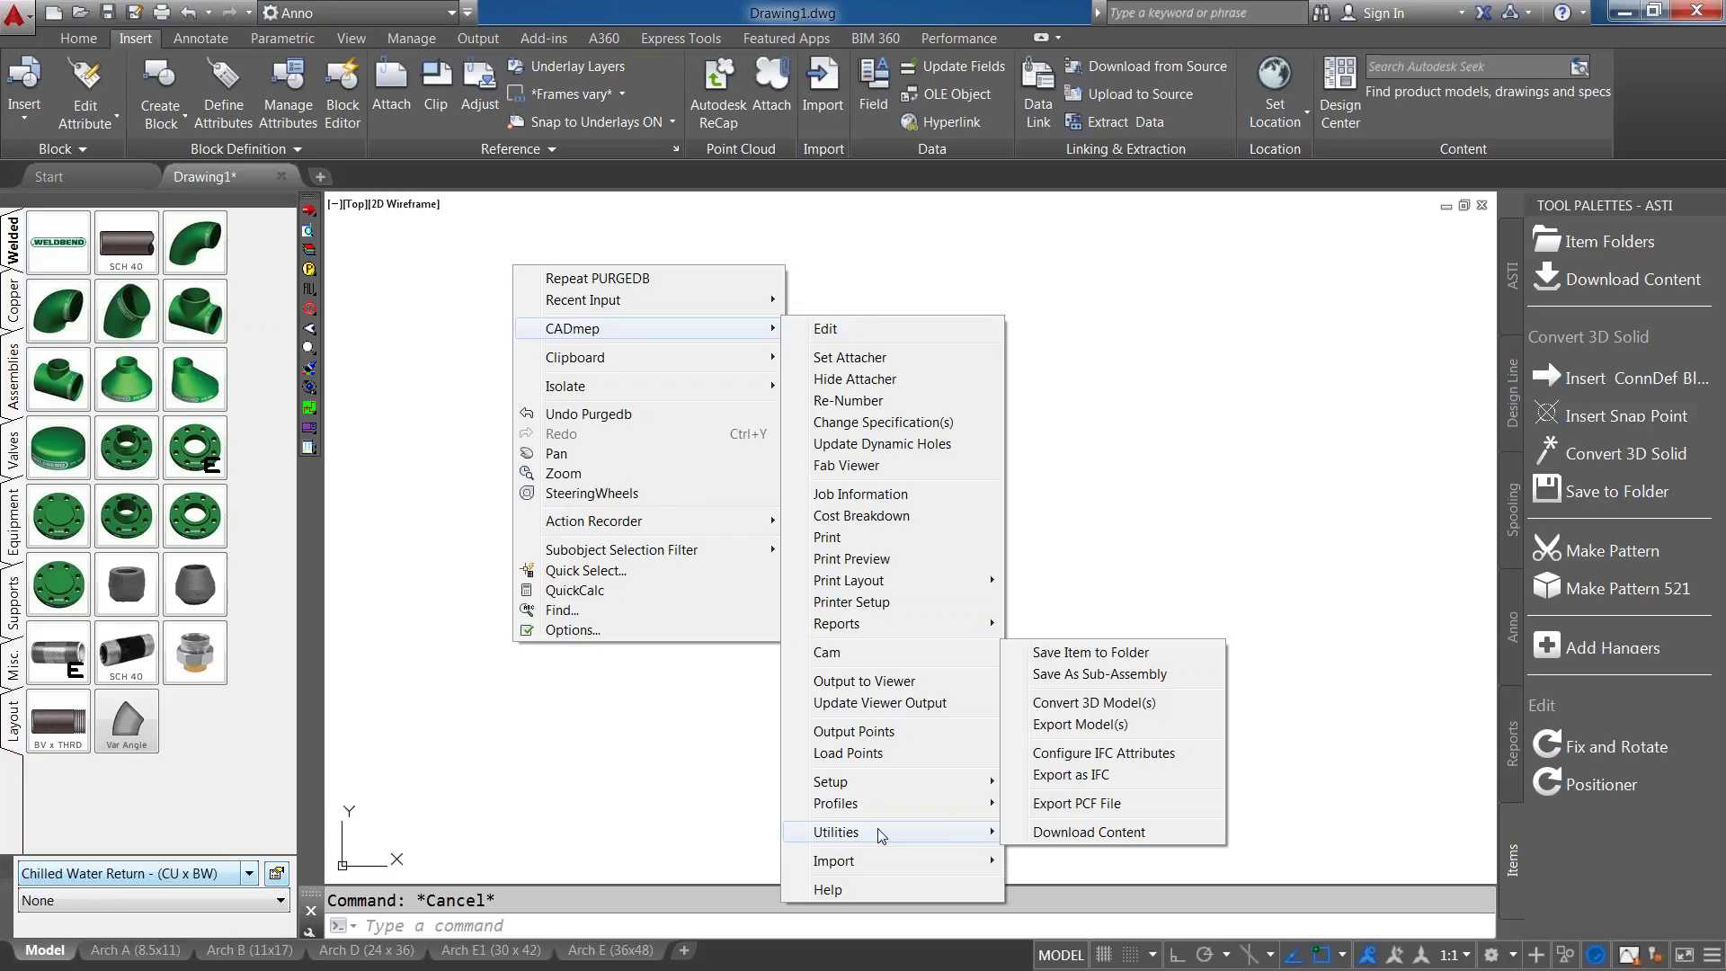
{"action": "mouse_move", "coordinate": [879, 775]}
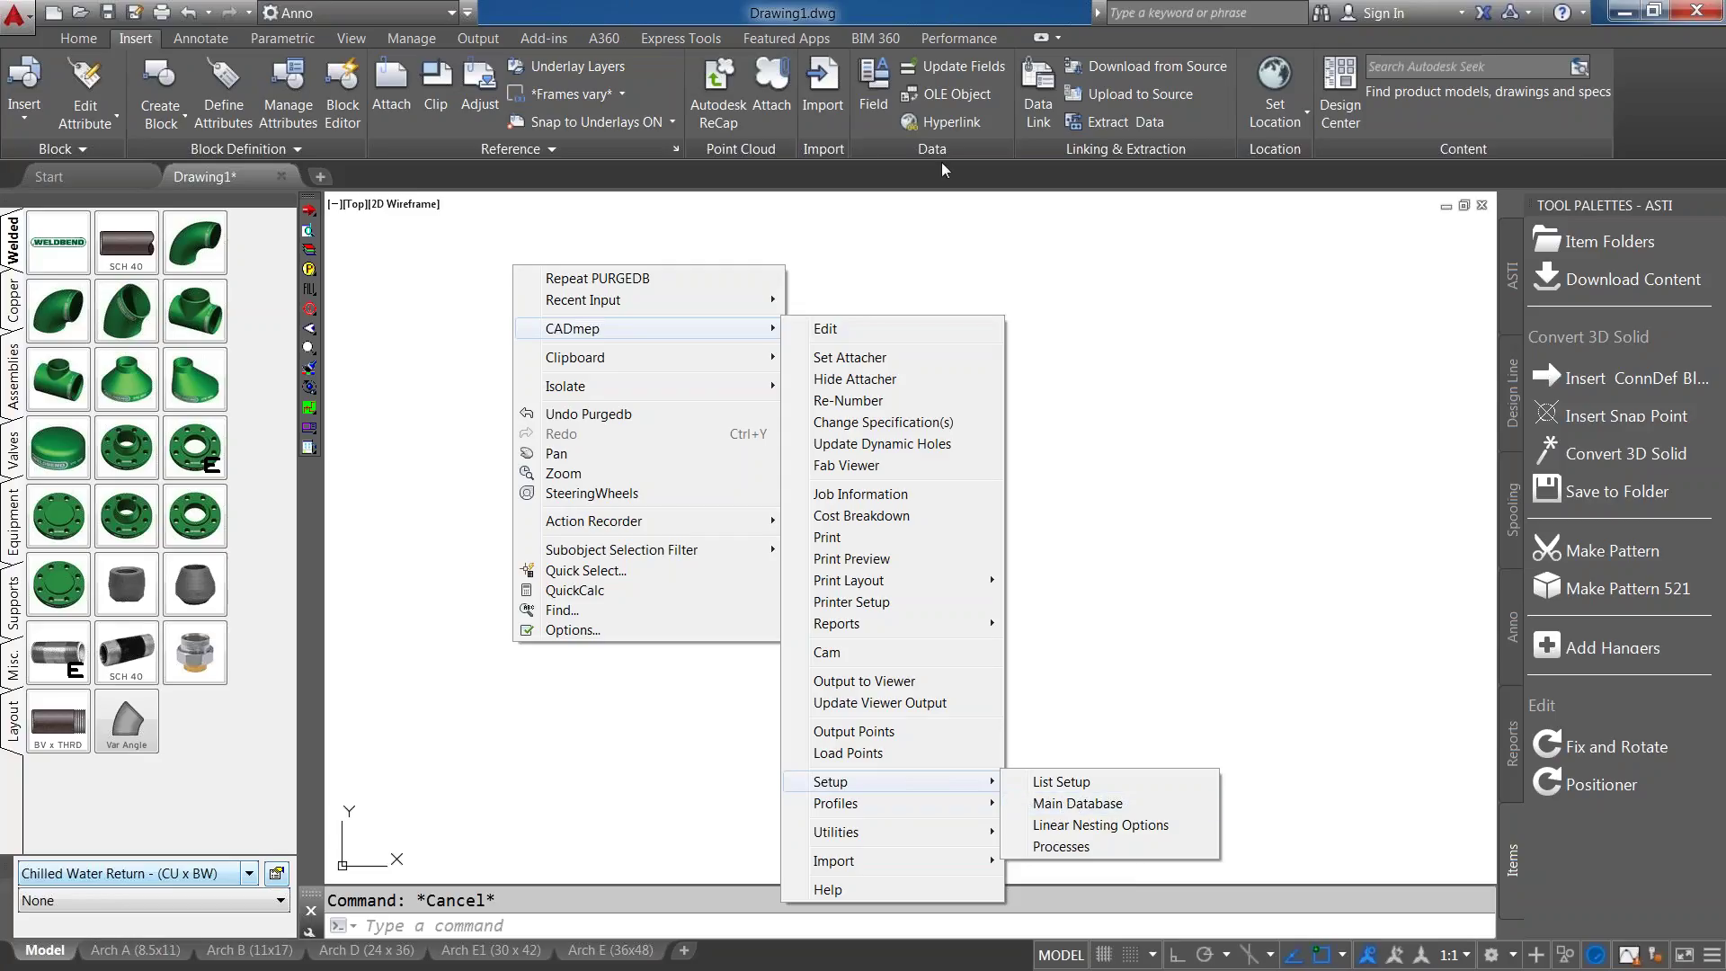
{"action": "left_click", "coordinate": [870, 236]}
Open the CADmep database export and view the Romulus levels among the exportable sections.
{"action": "right_click", "coordinate": [661, 269], "text": "shift"}
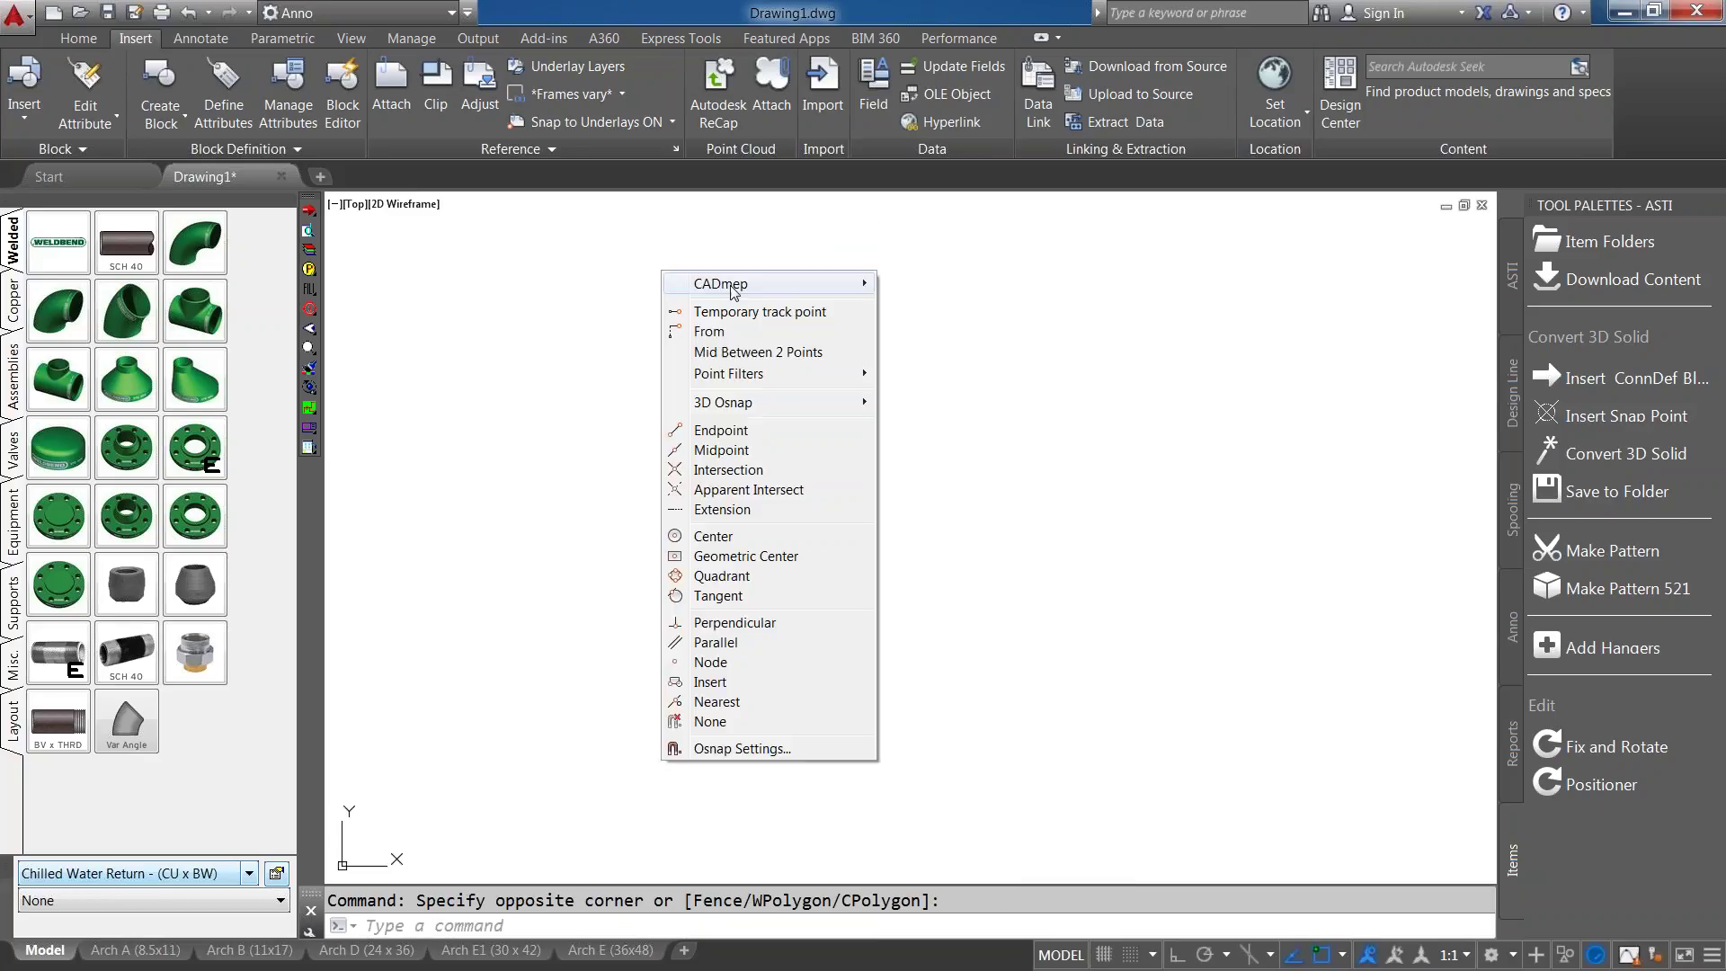
{"action": "mouse_move", "coordinate": [733, 286]}
{"action": "mouse_move", "coordinate": [1028, 912]}
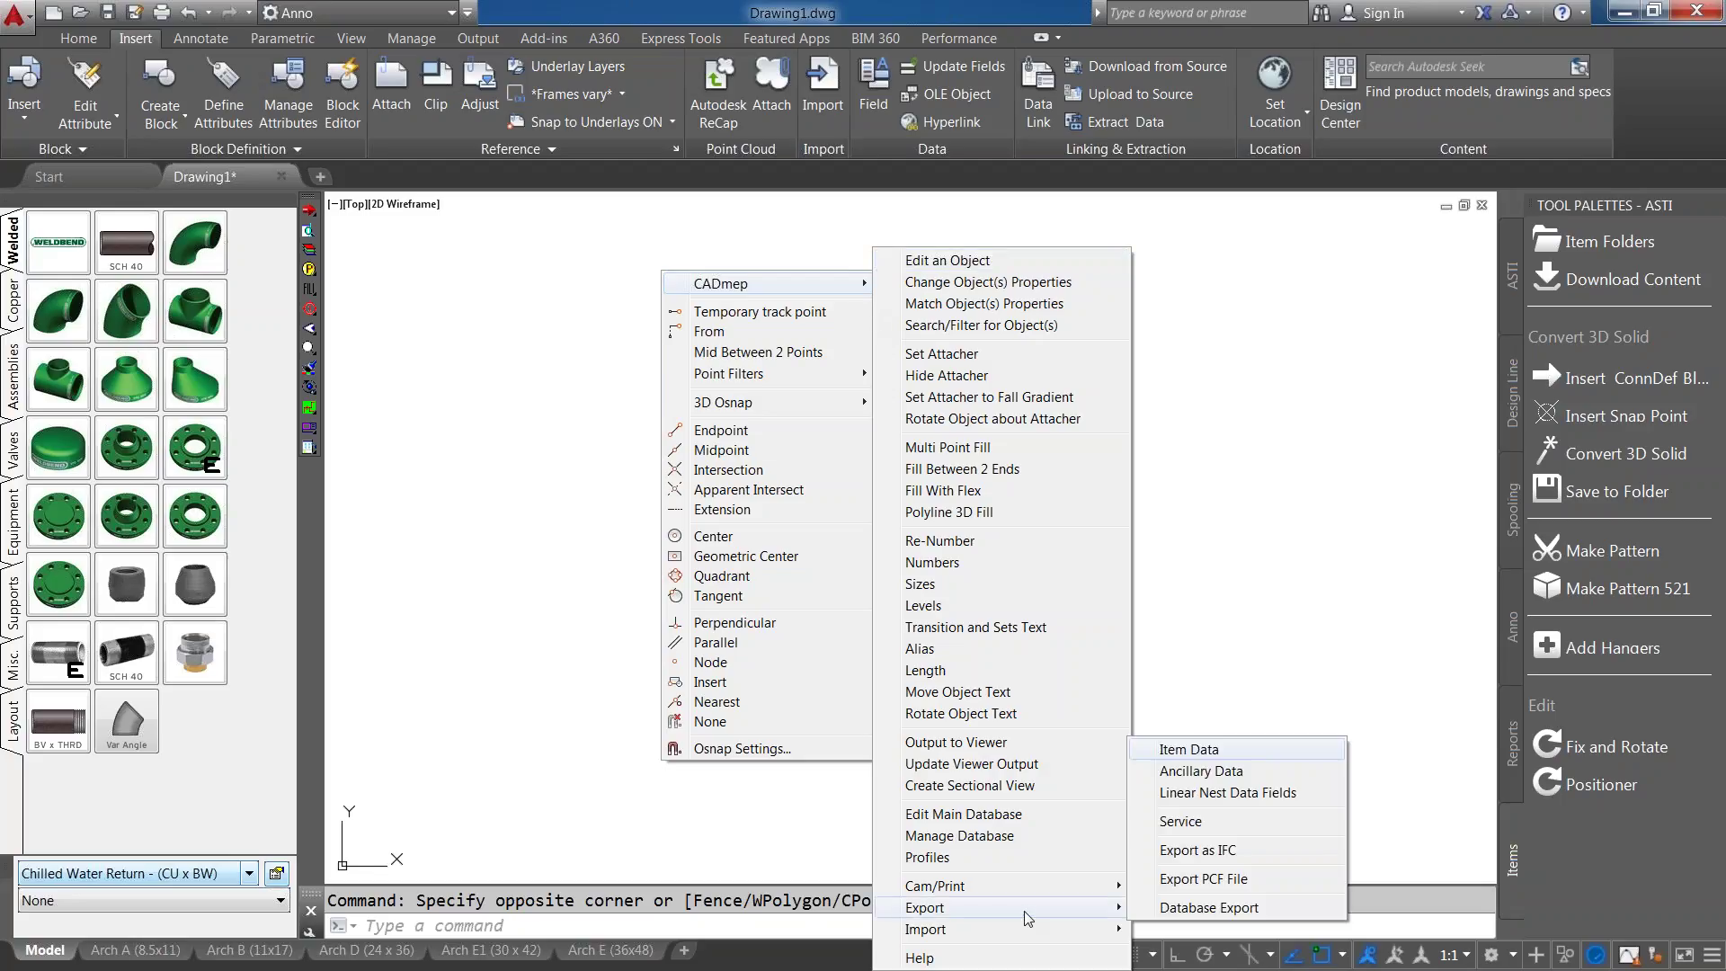
{"action": "left_click", "coordinate": [1208, 908]}
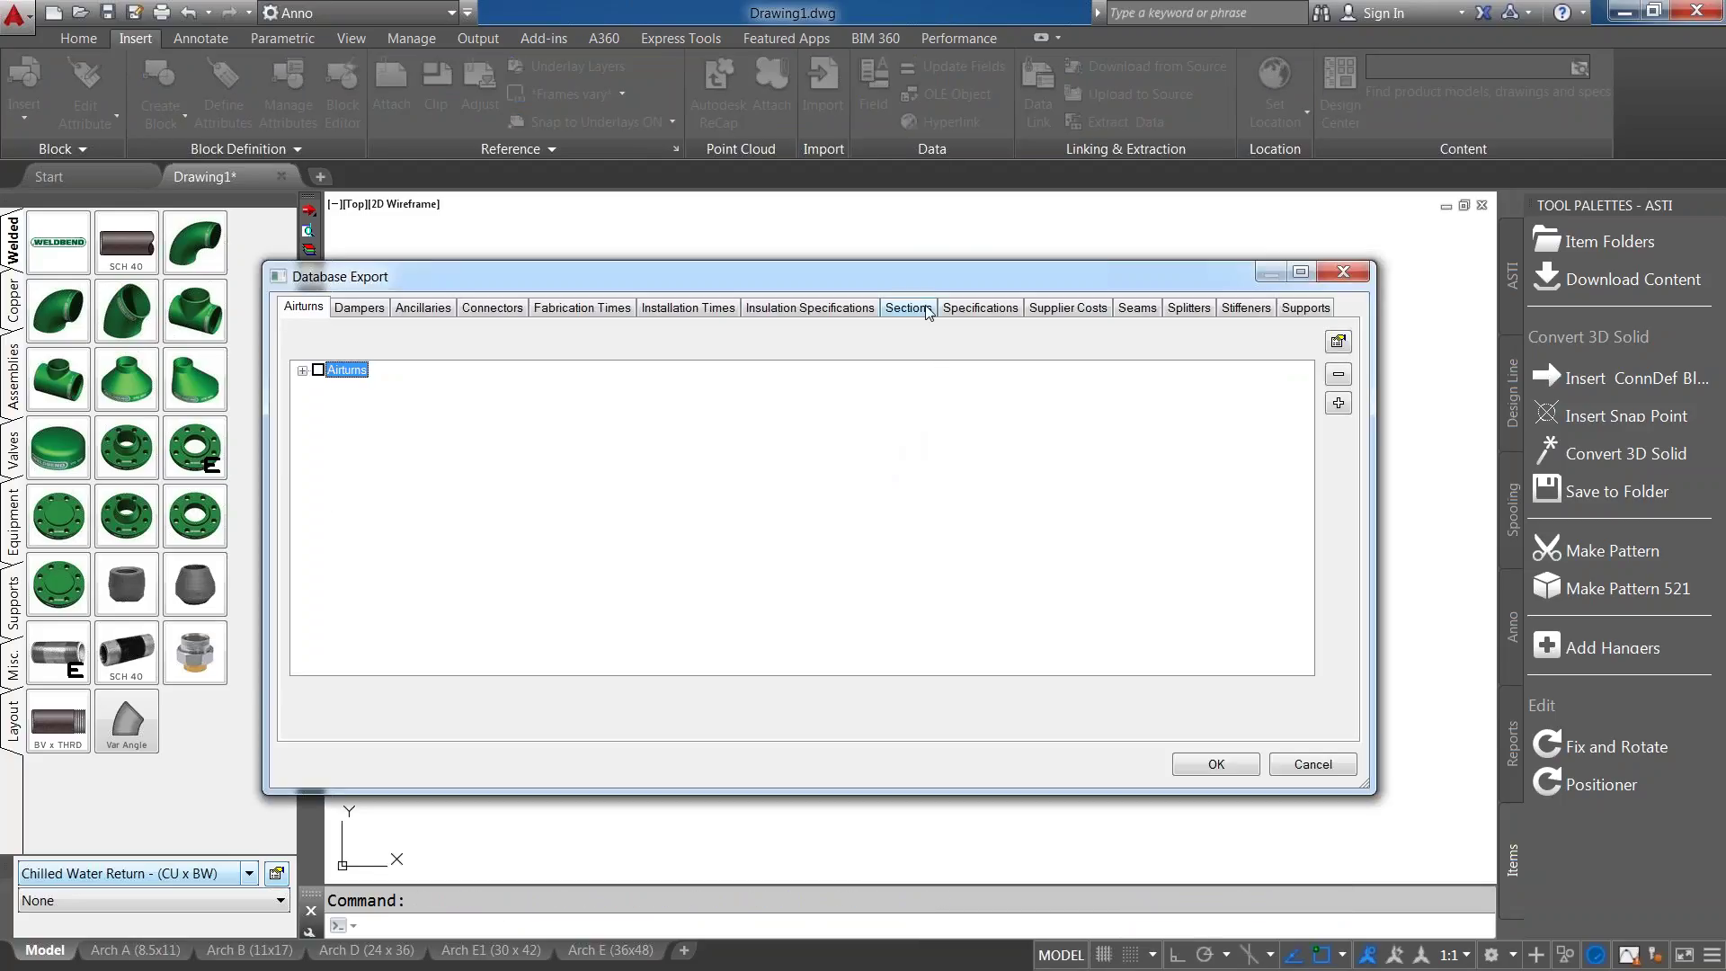
{"action": "left_click", "coordinate": [927, 307]}
{"action": "left_click", "coordinate": [303, 371]}
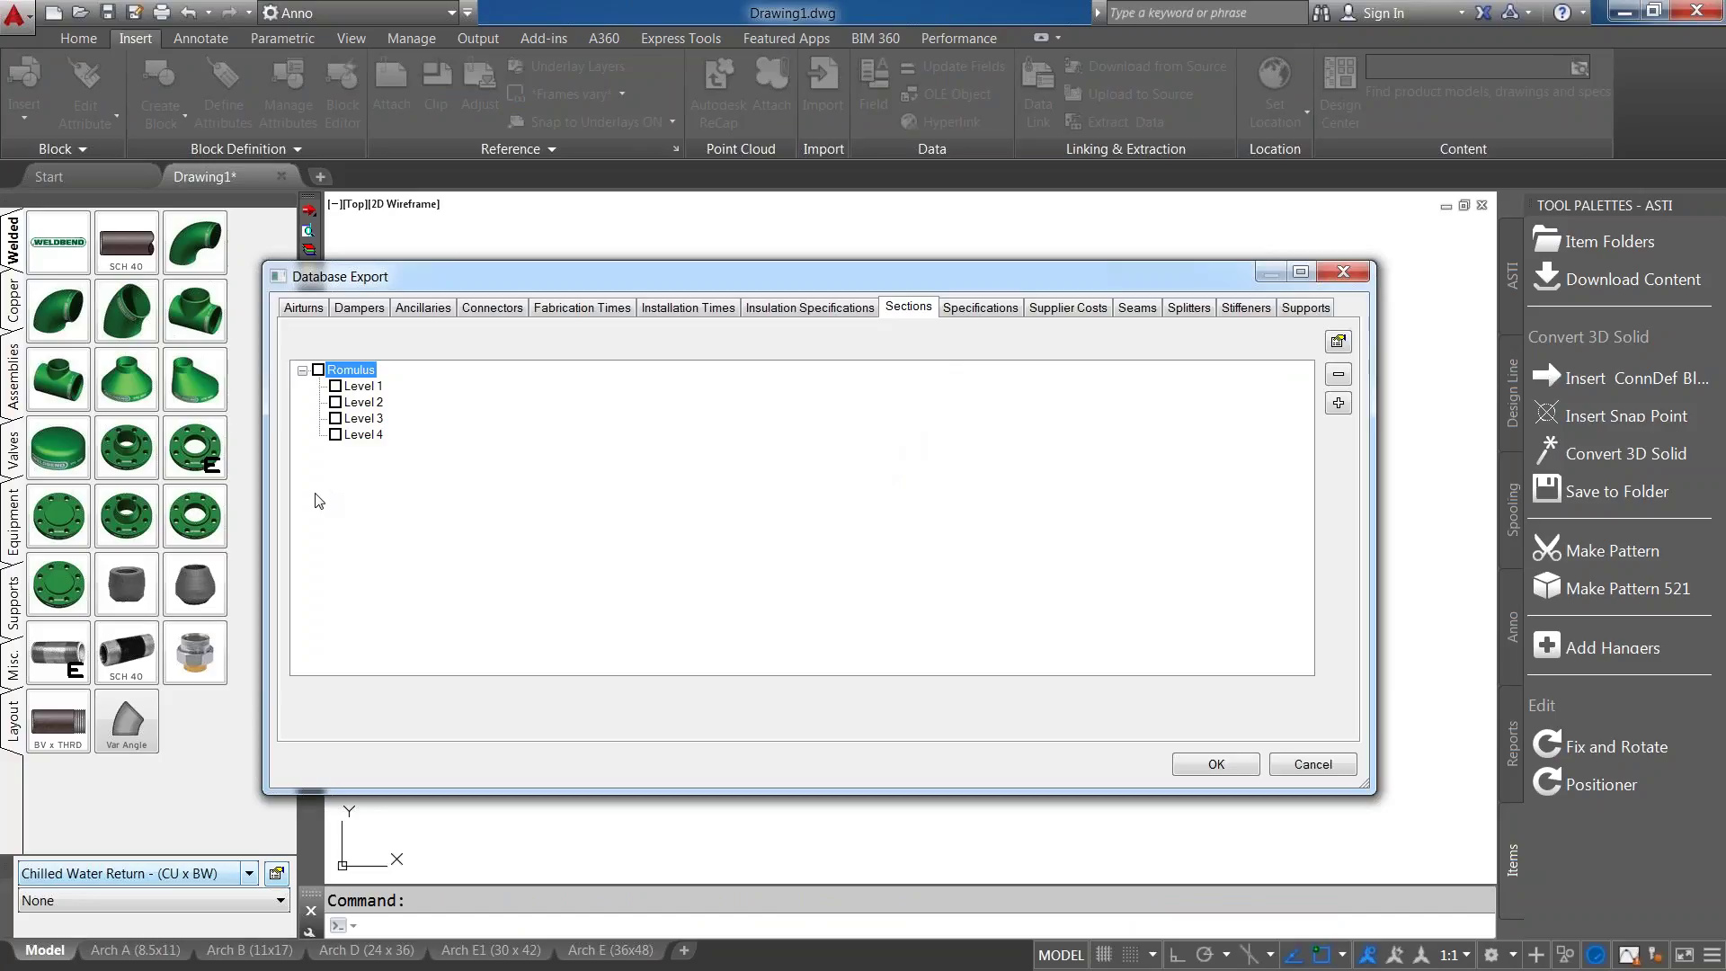
Mark the Corners ancillaries for export, check the available export file formats and leave without saving a file.
{"action": "left_click", "coordinate": [422, 308]}
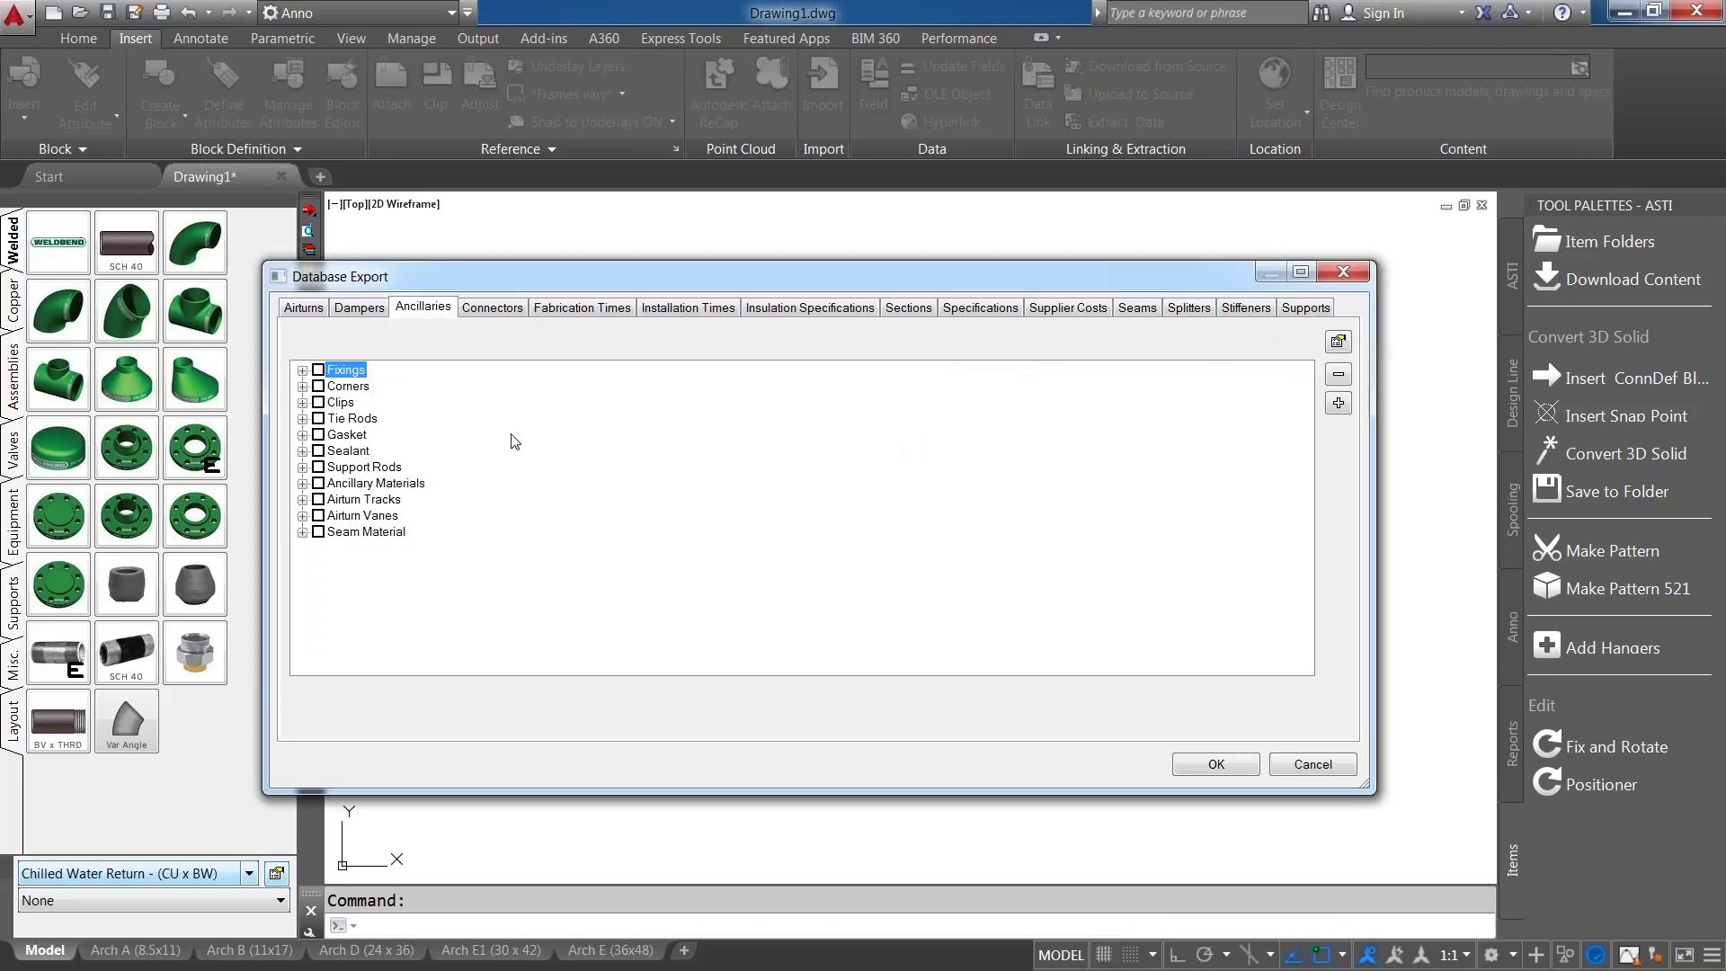
{"action": "left_click", "coordinate": [319, 387]}
{"action": "left_click", "coordinate": [1213, 765]}
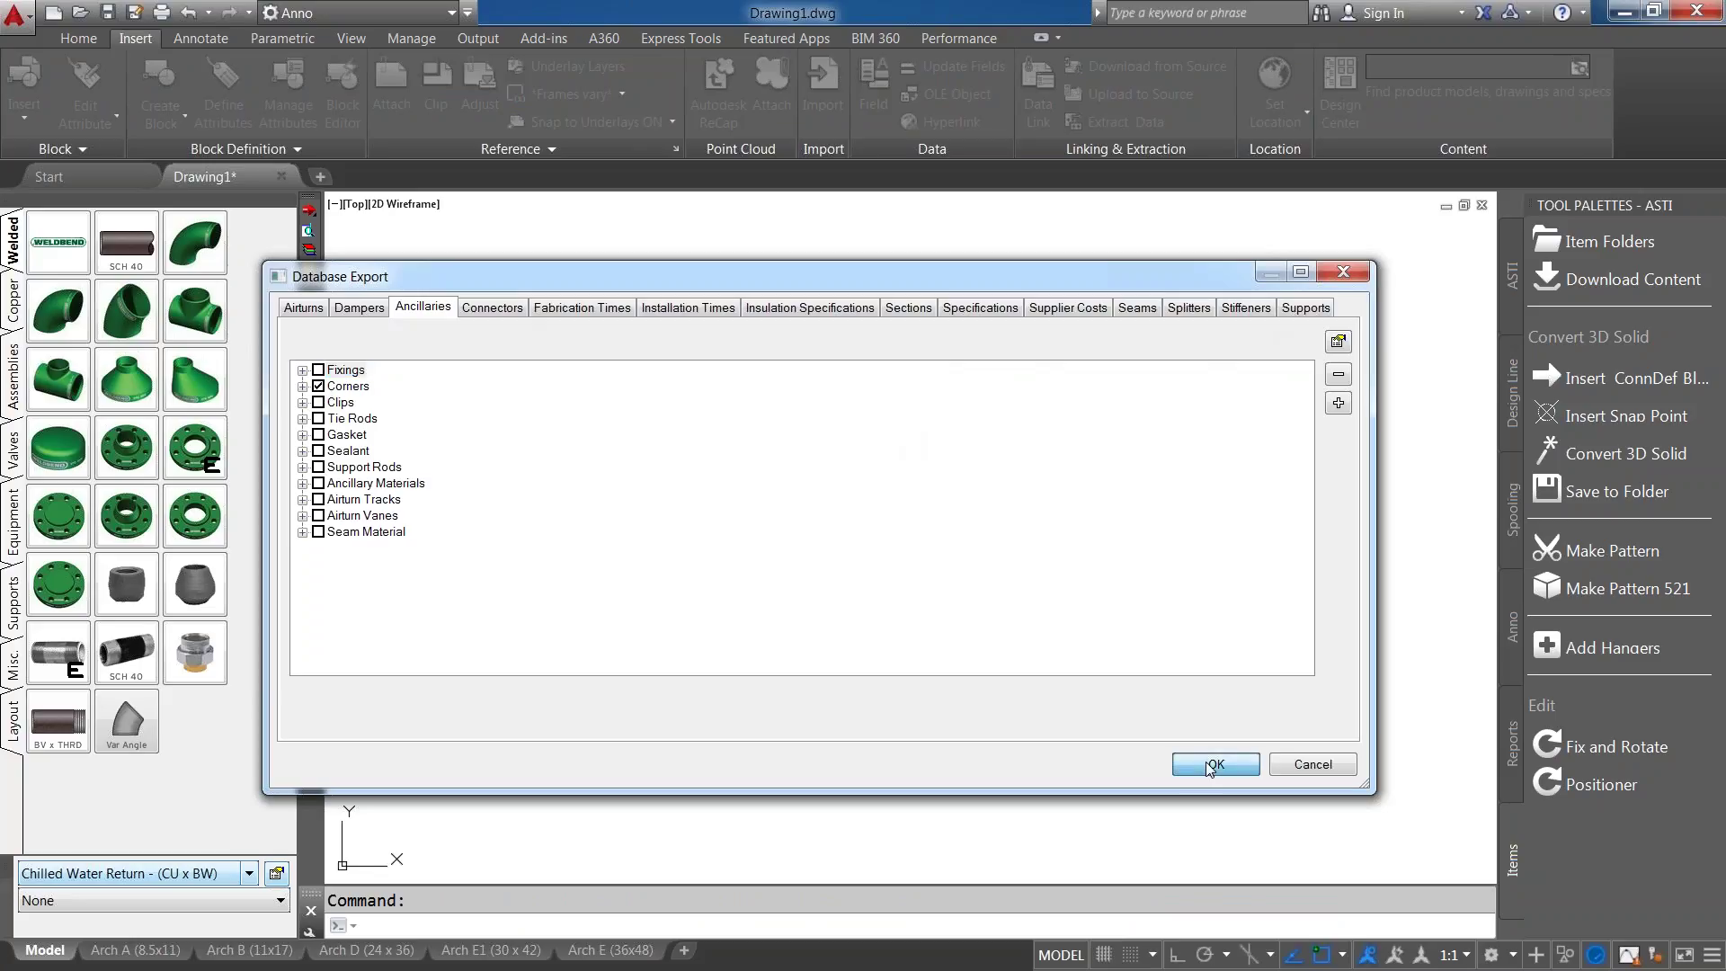
{"action": "left_click", "coordinate": [1142, 675]}
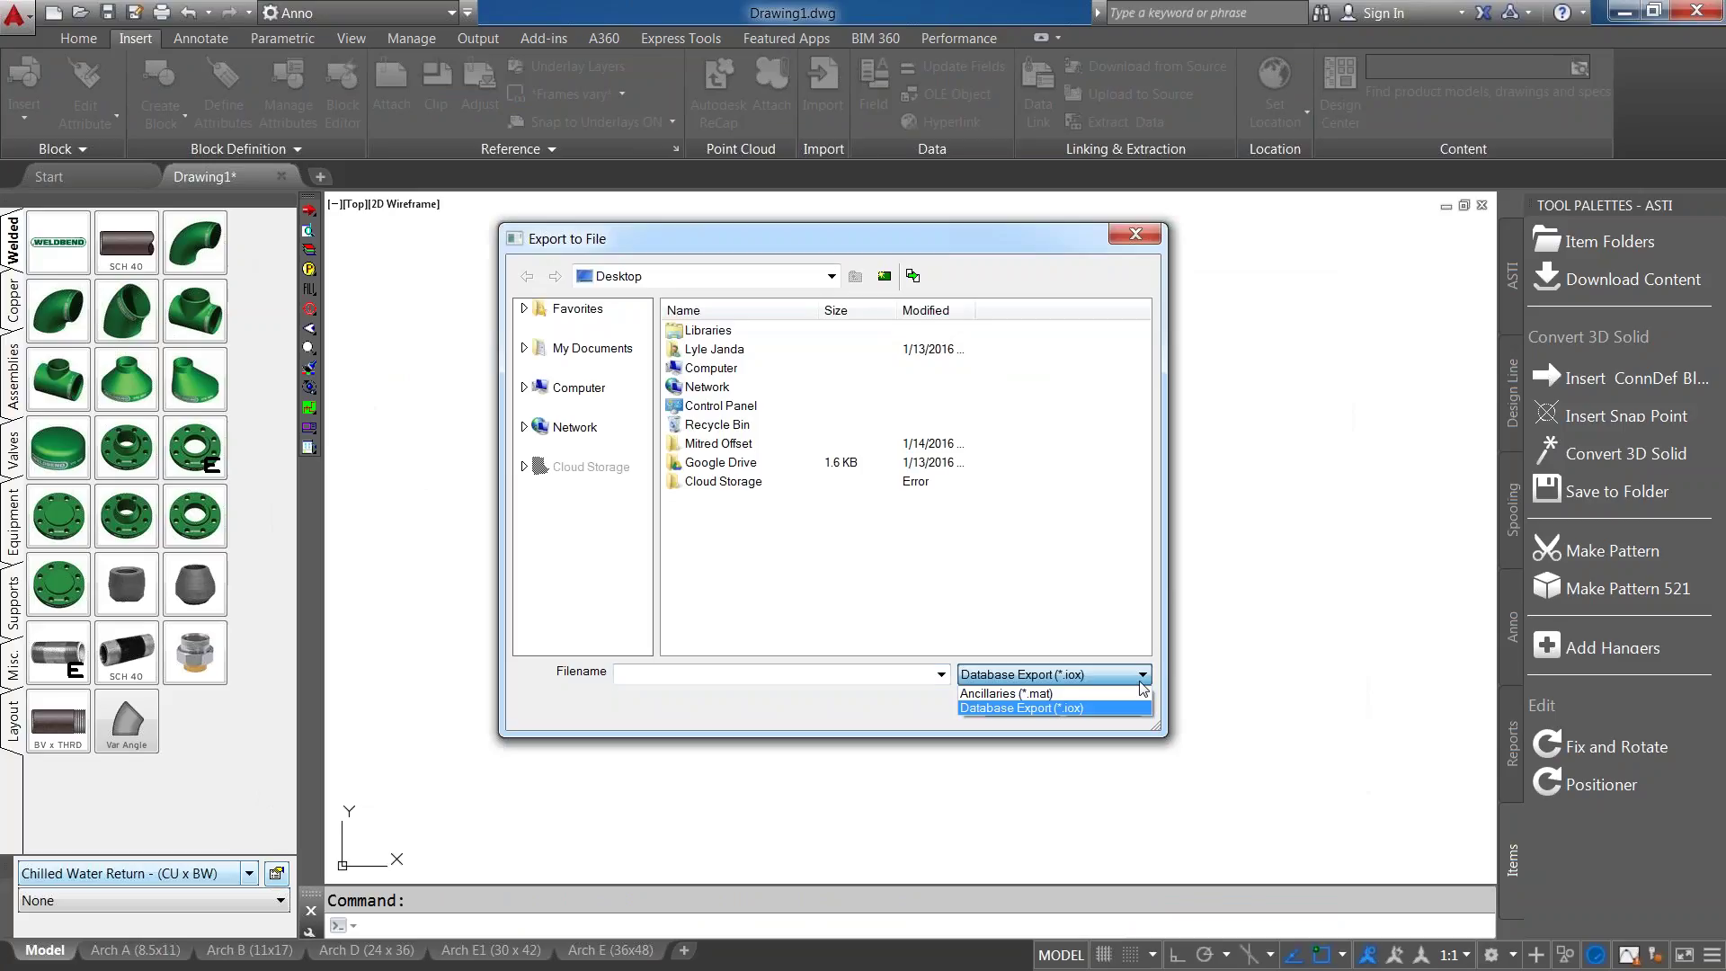
{"action": "left_click", "coordinate": [1140, 682]}
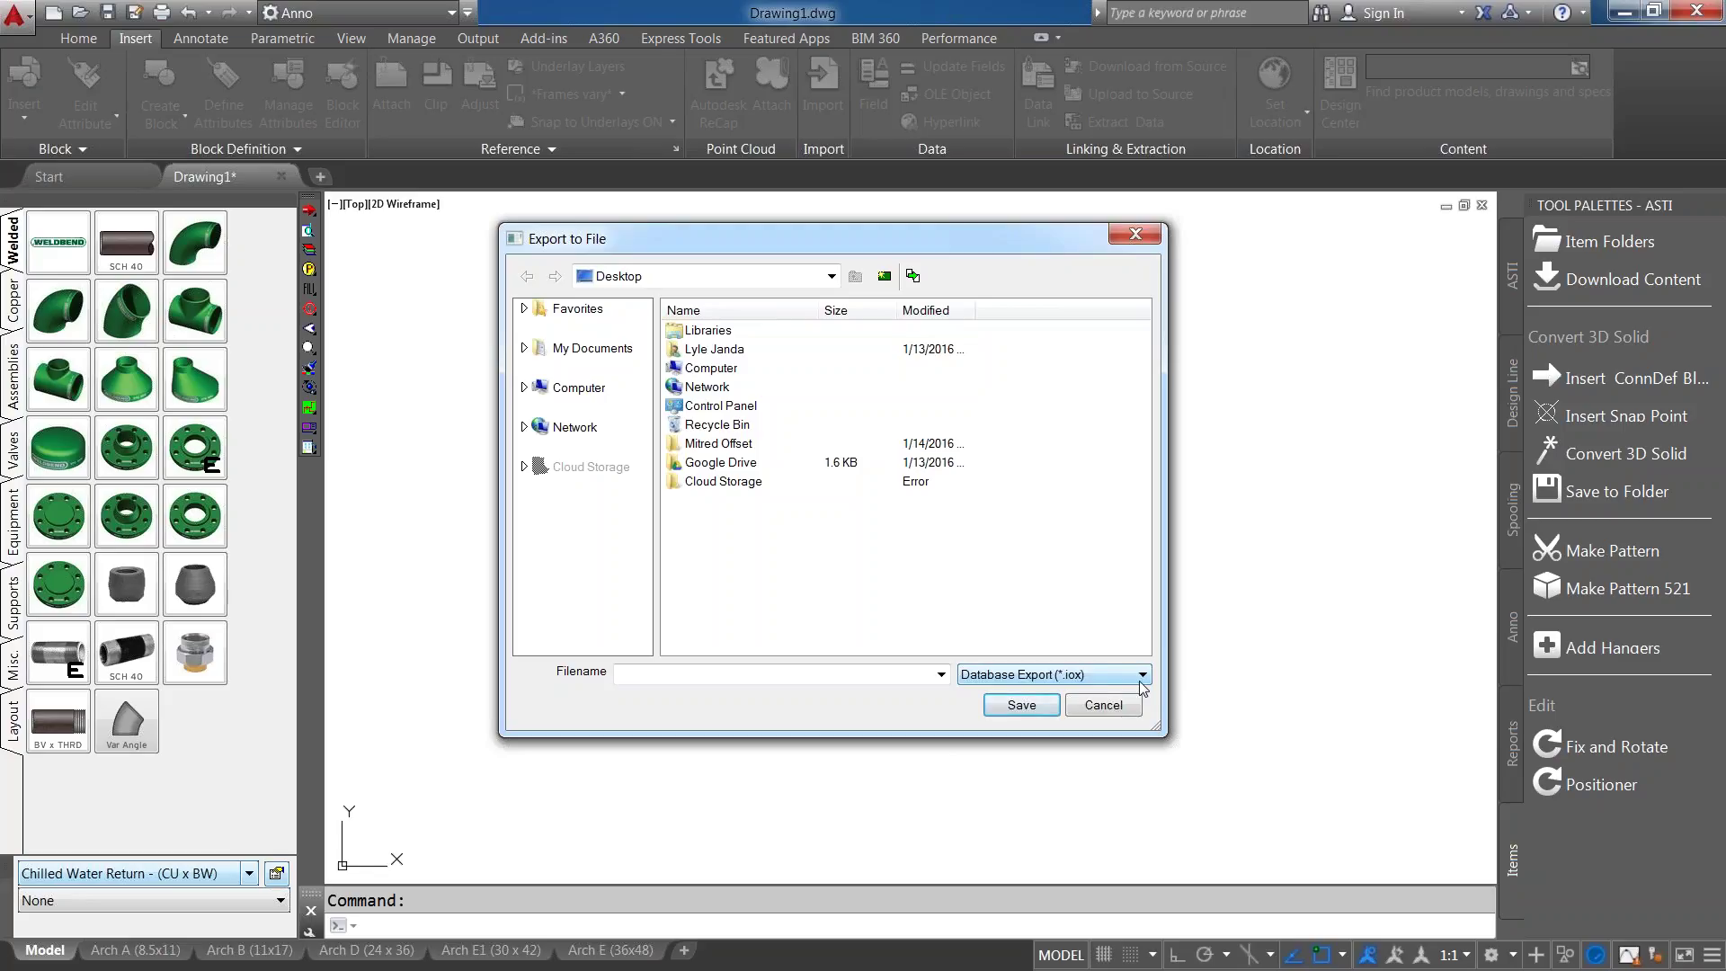
{"action": "left_click", "coordinate": [1105, 705]}
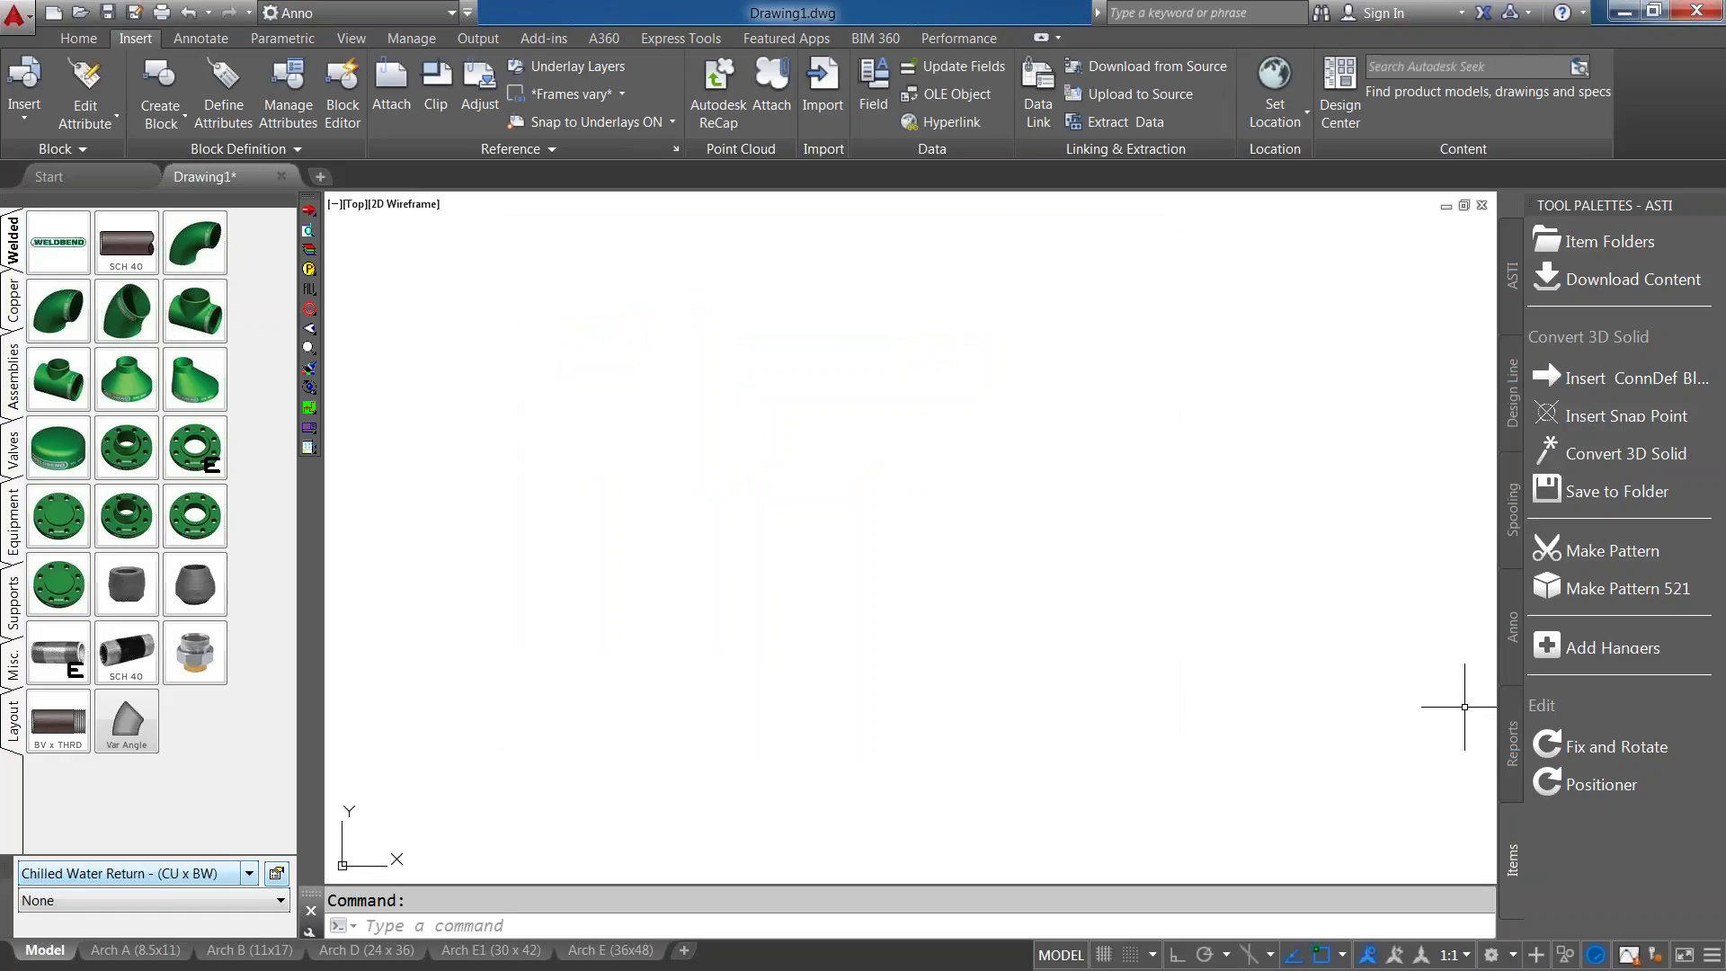
Check the installed AutoCAD product version and service pack in the About information.
{"action": "left_click", "coordinate": [1616, 746]}
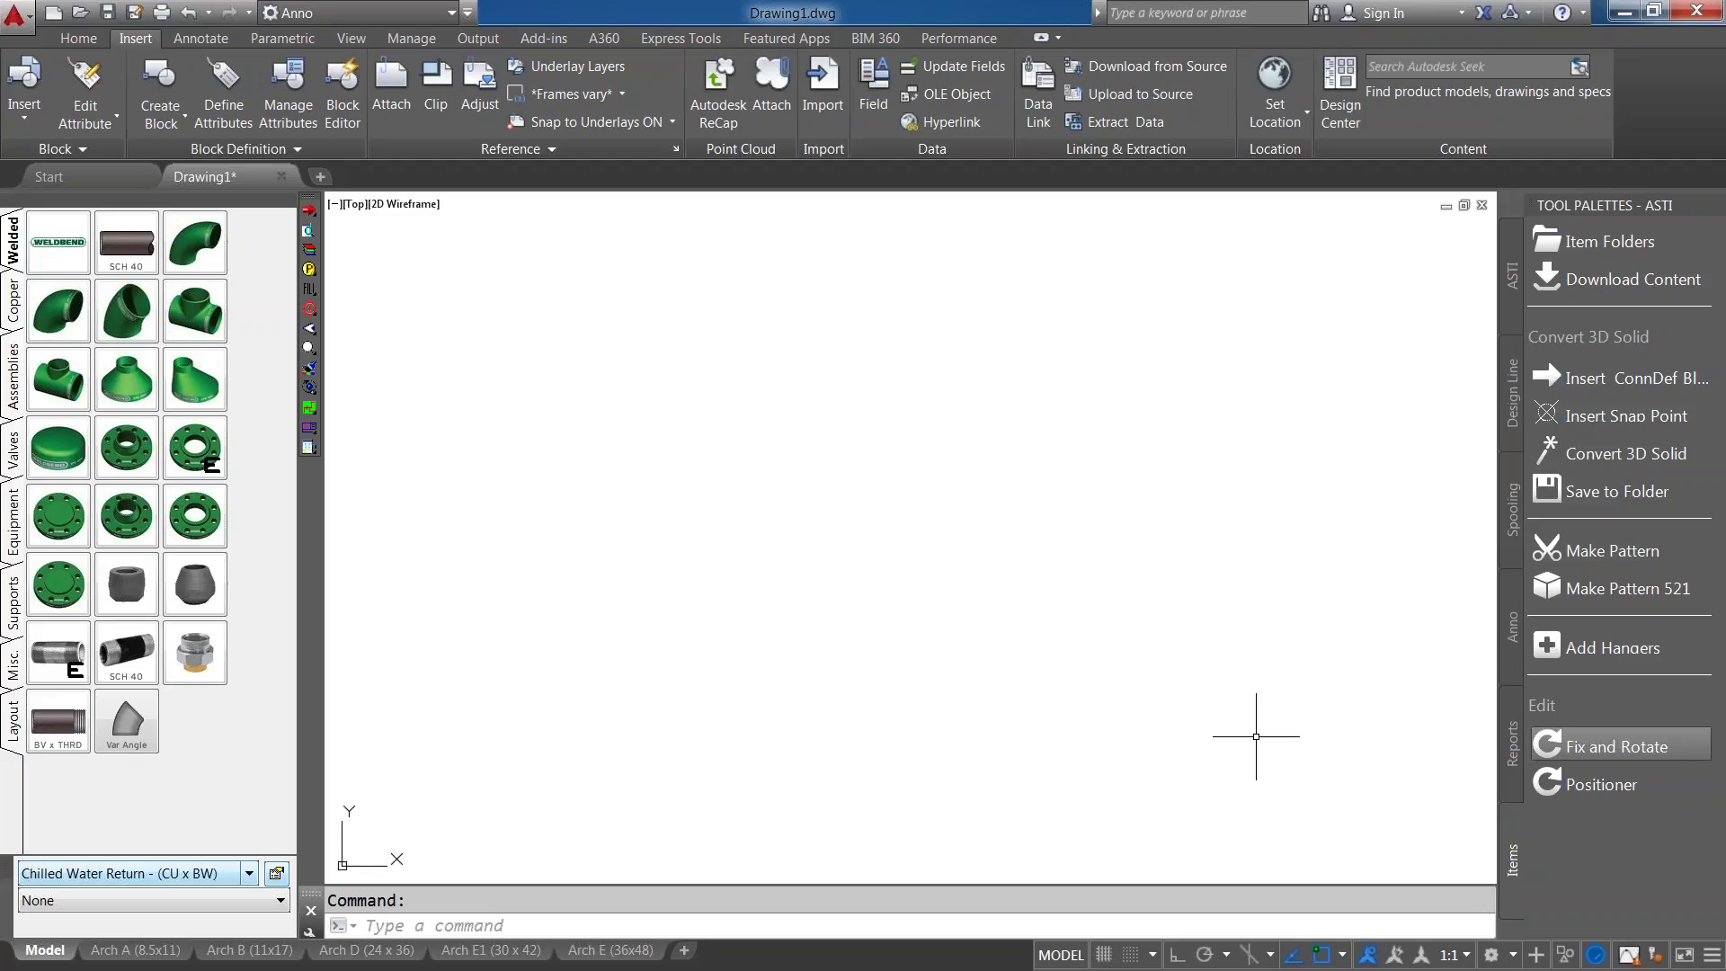
{"action": "left_click", "coordinate": [1585, 12]}
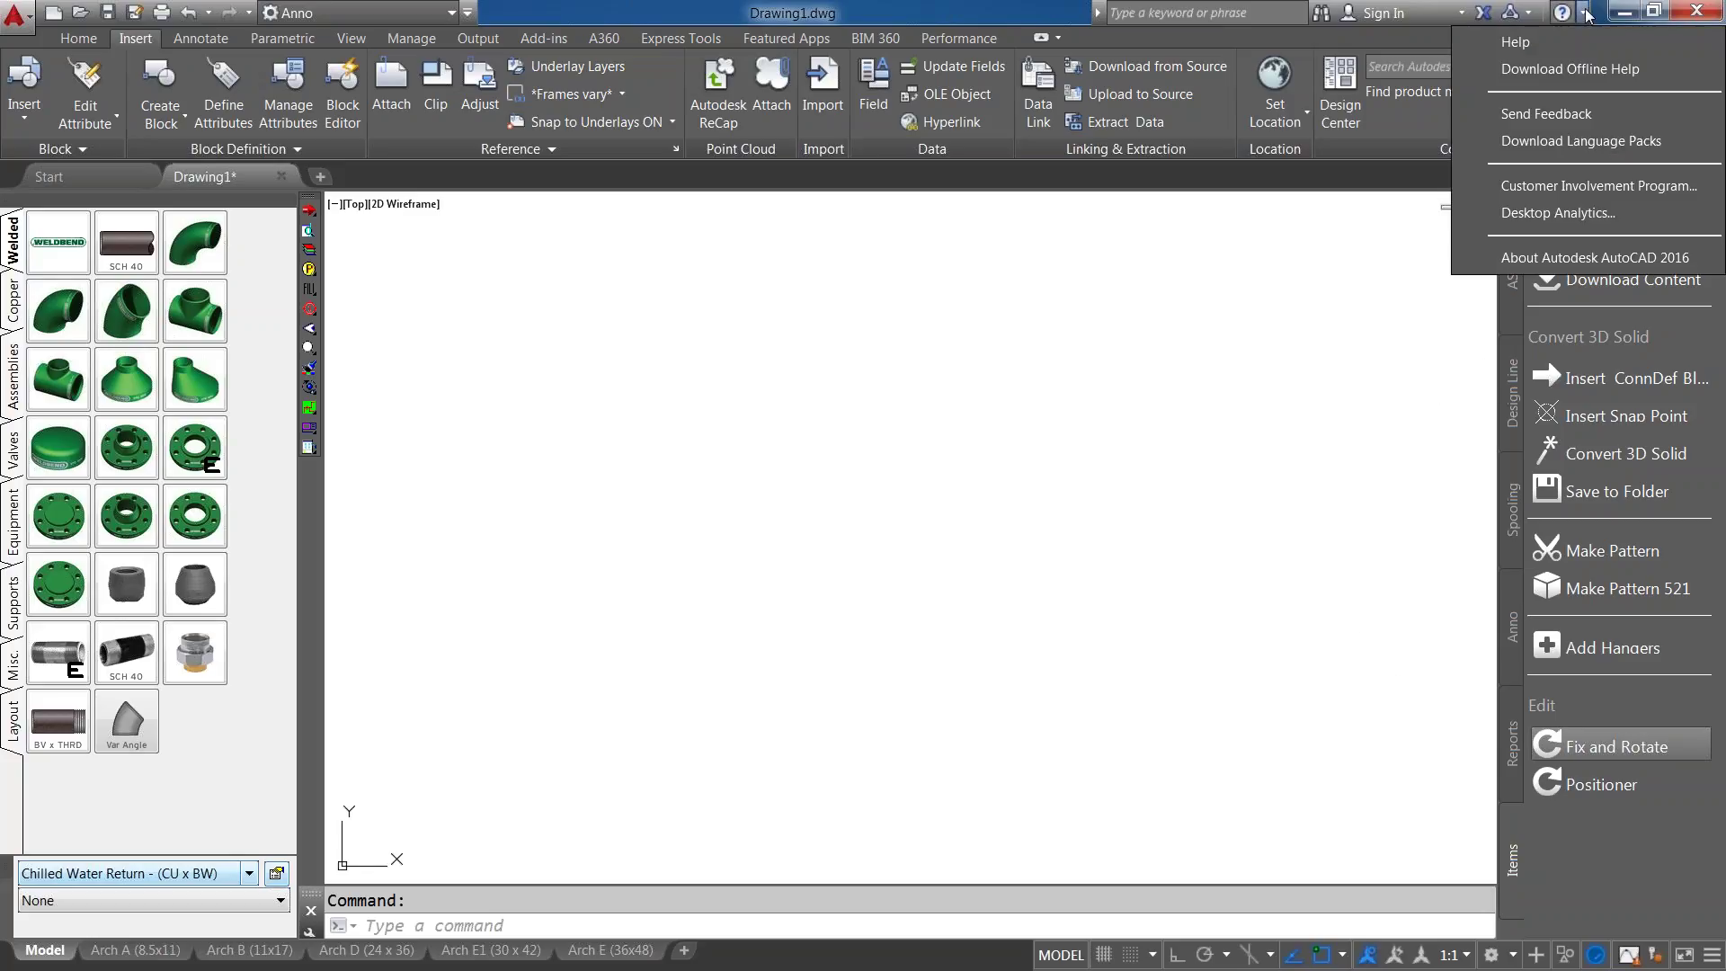
{"action": "left_click", "coordinate": [1558, 258]}
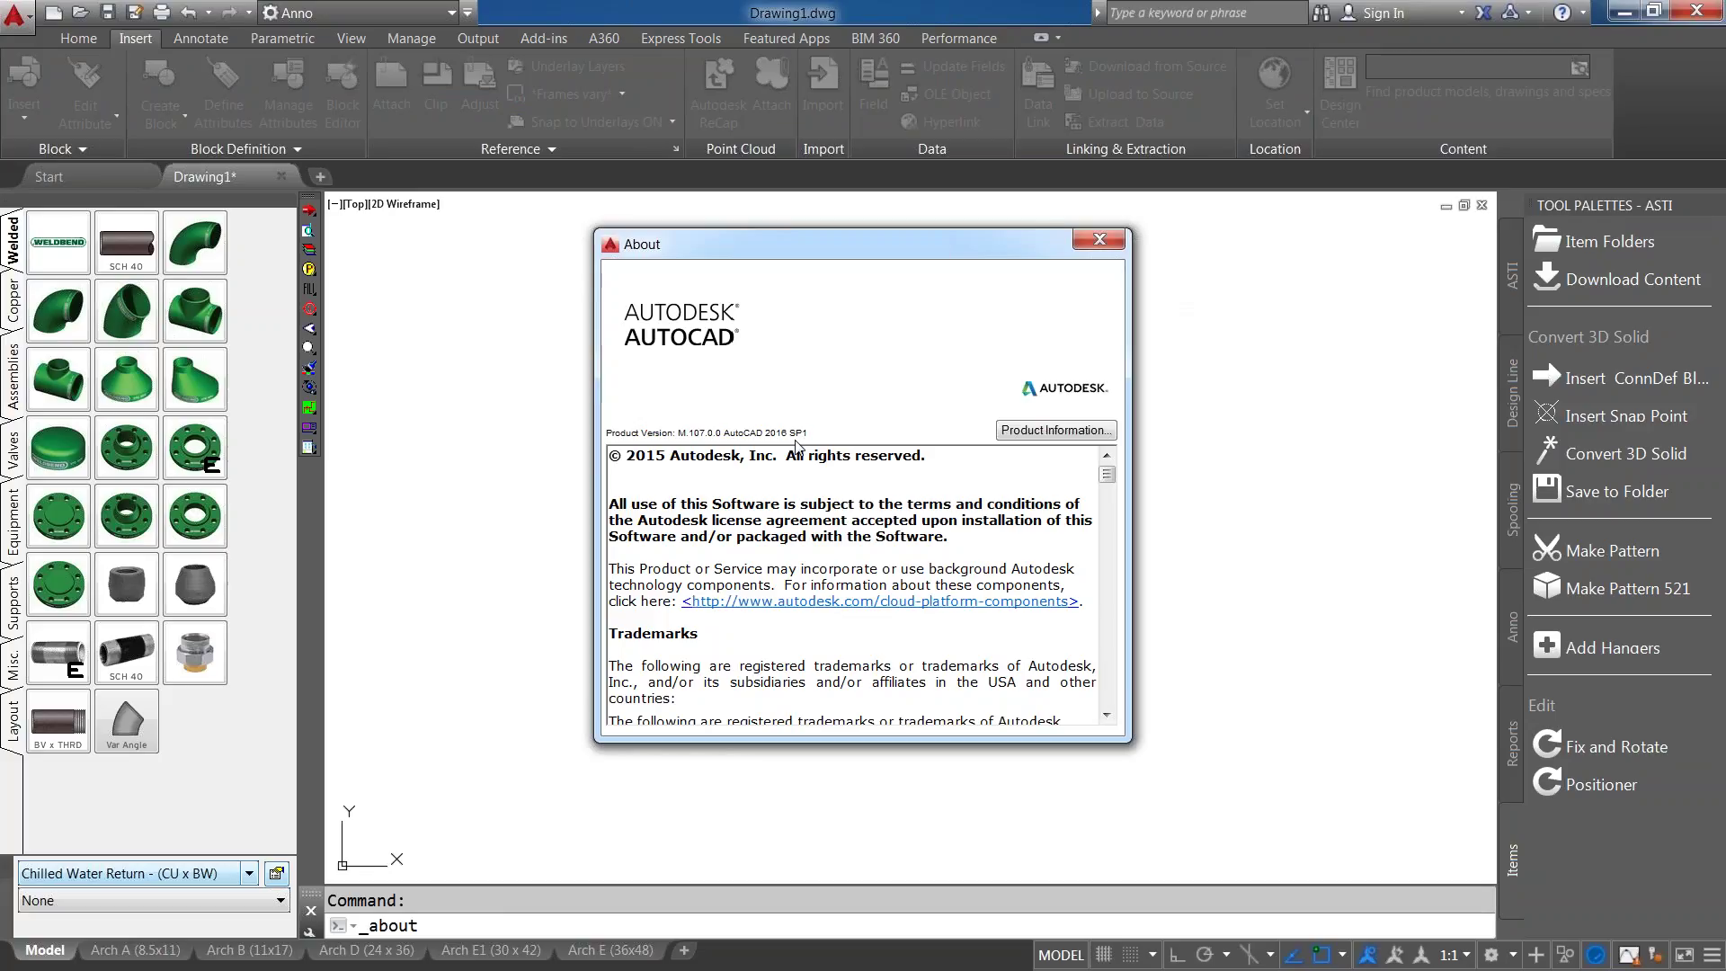
{"action": "left_click", "coordinate": [1104, 237]}
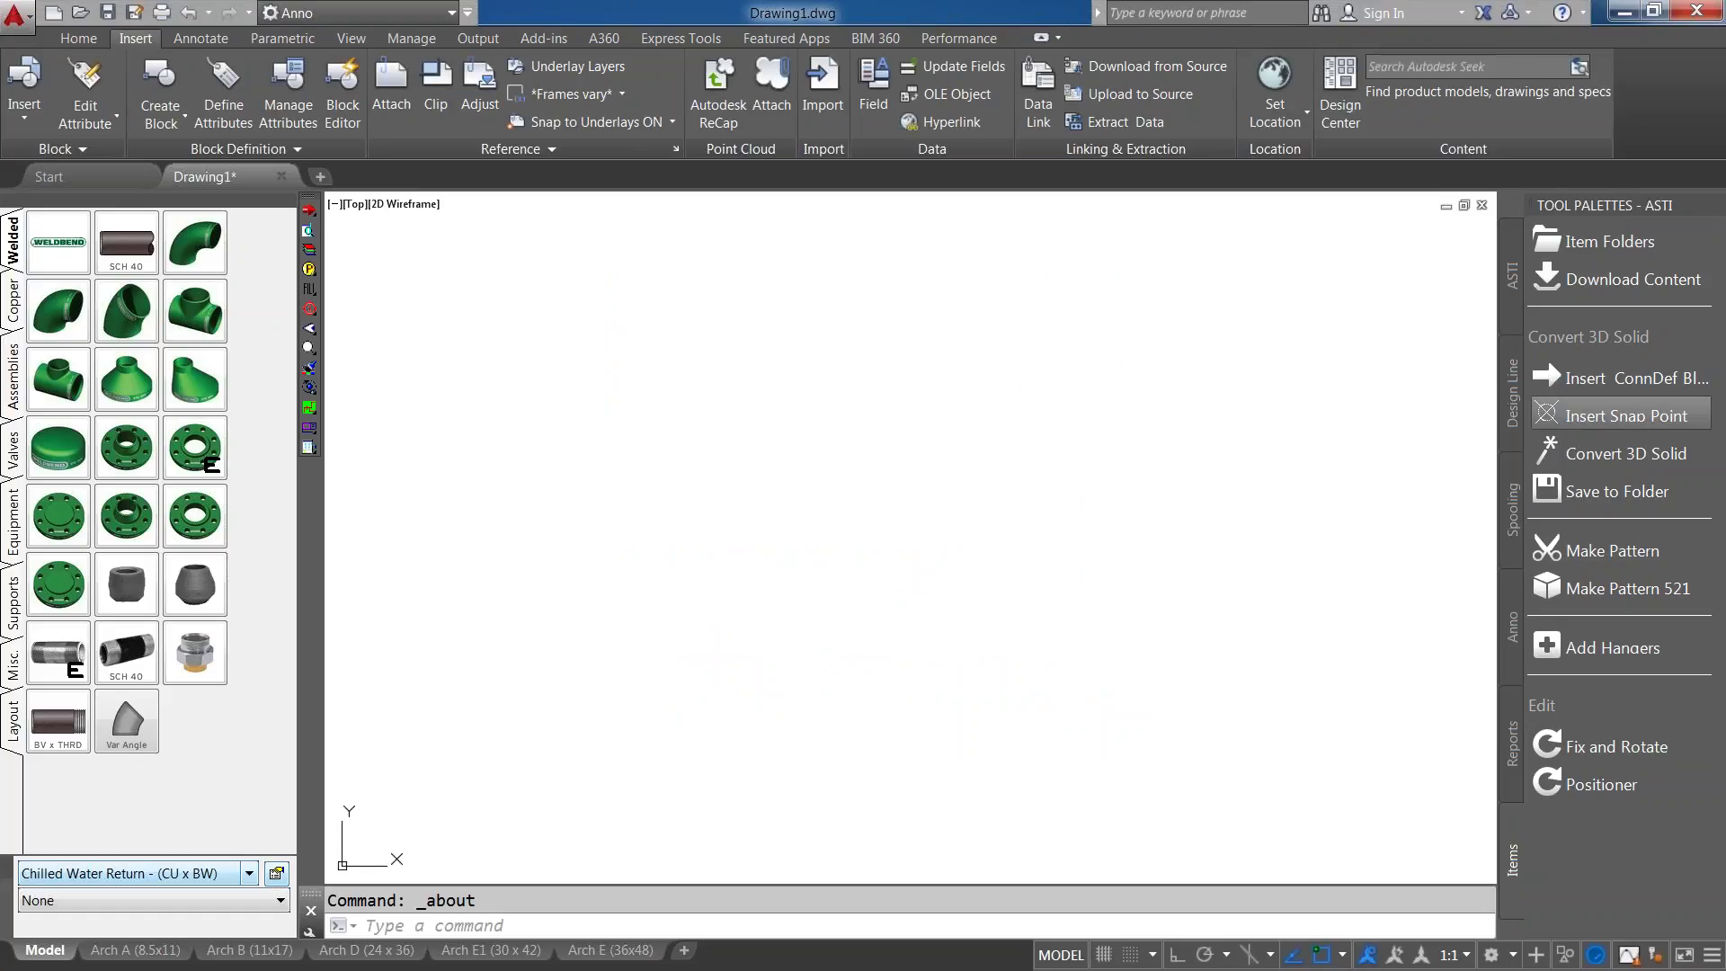
Review the released updates and their installation status in Autodesk Application Manager, including the older ones, and close it.
{"action": "mouse_move", "coordinate": [1661, 74]}
{"action": "left_mouse_down"}
{"action": "mouse_move", "coordinate": [705, 51]}
{"action": "mouse_move", "coordinate": [721, 54]}
{"action": "left_mouse_up"}
{"action": "left_click_drag", "start_coordinate": [1079, 699], "coordinate": [1275, 944]}
{"action": "scroll", "coordinate": [1264, 578], "scroll_direction": "down", "scroll_amount": 8}
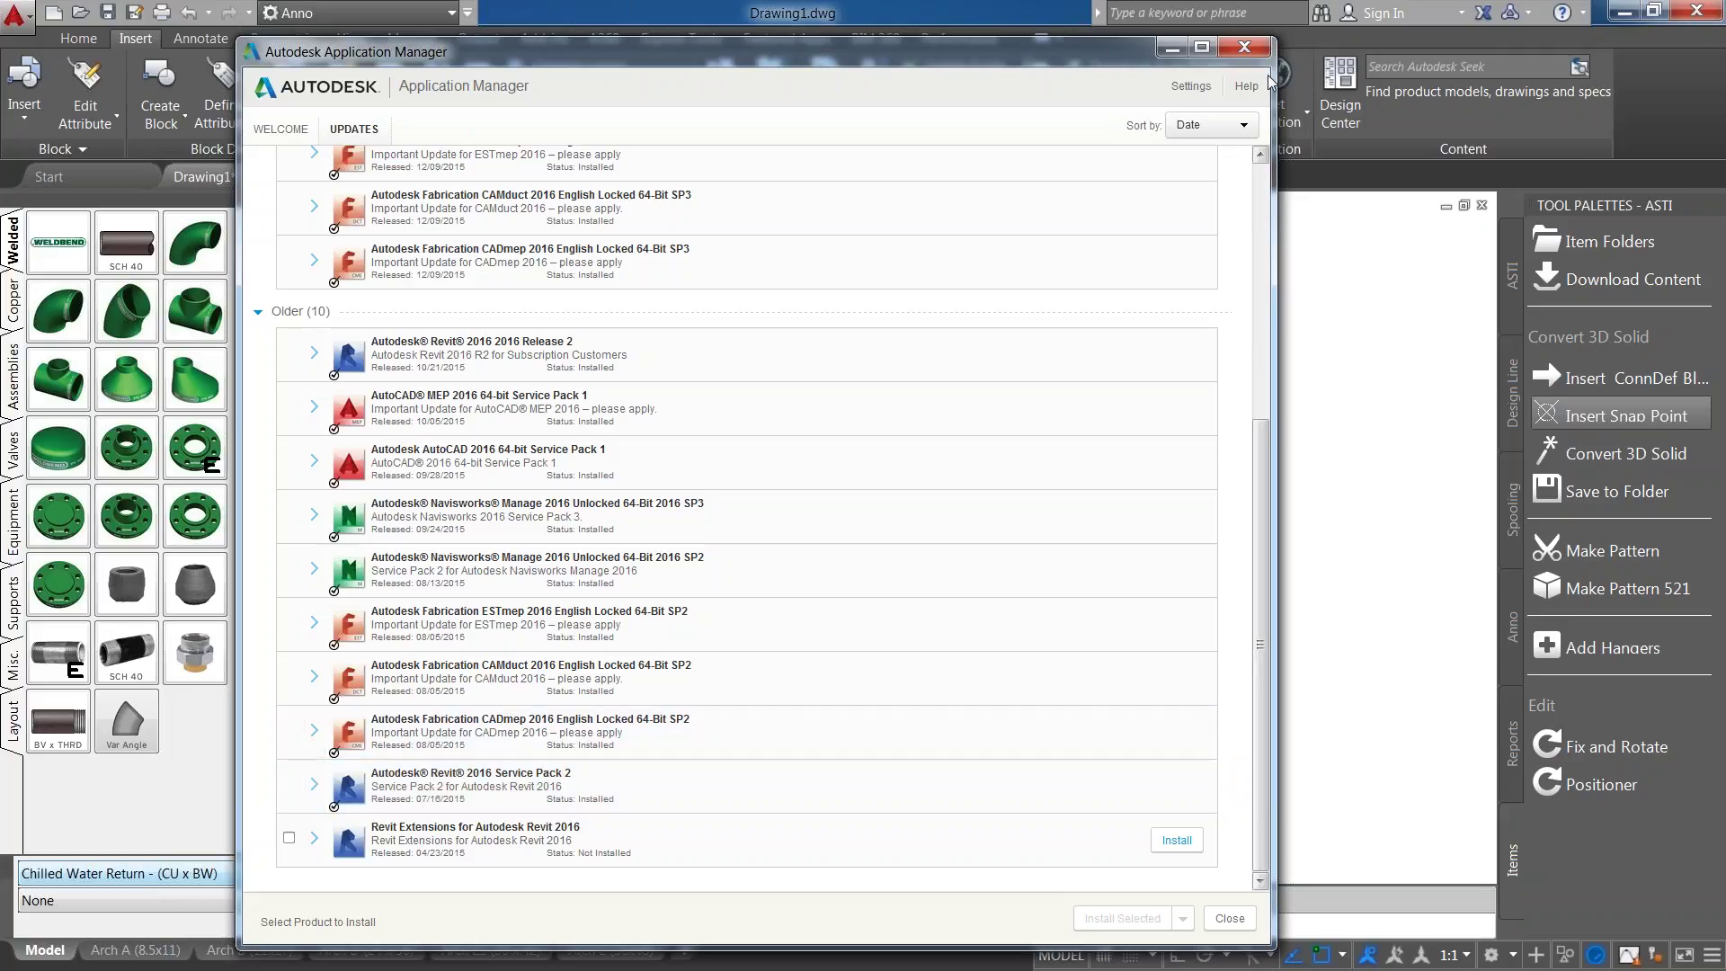
{"action": "left_click", "coordinate": [1251, 53]}
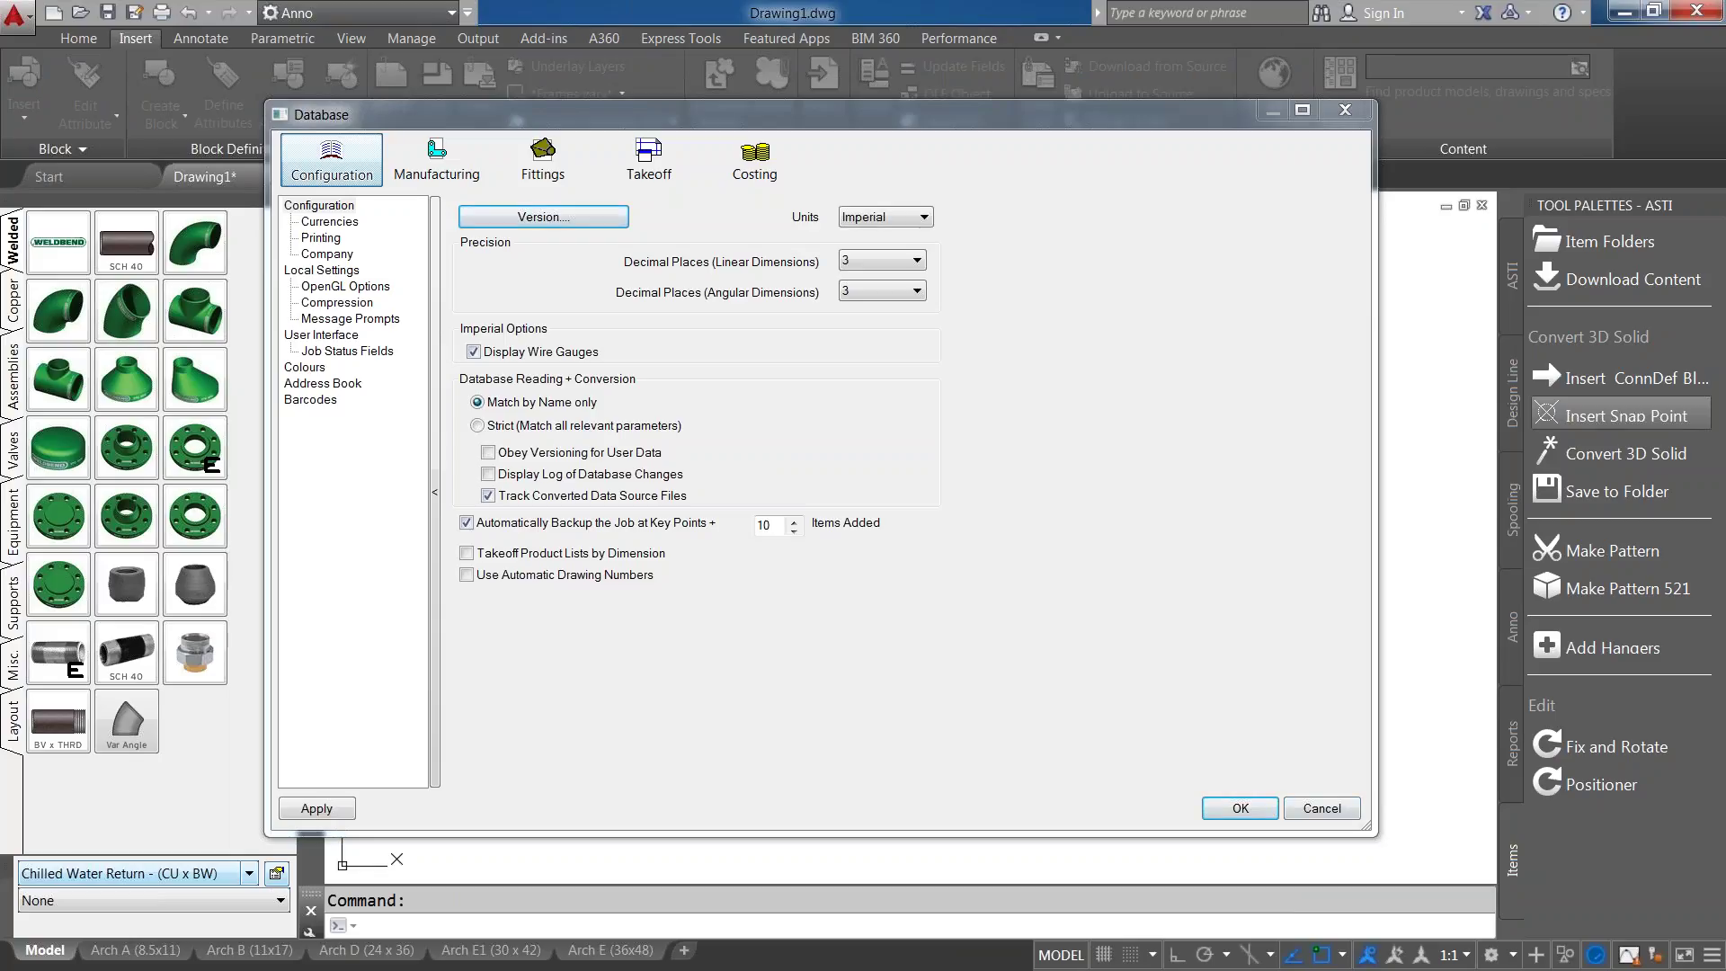
Switch to File Explorer, examine the MAP files in Working Database > DATABASE, and close both the folder and the Database setup.
{"action": "key", "text": "alt+Tab"}
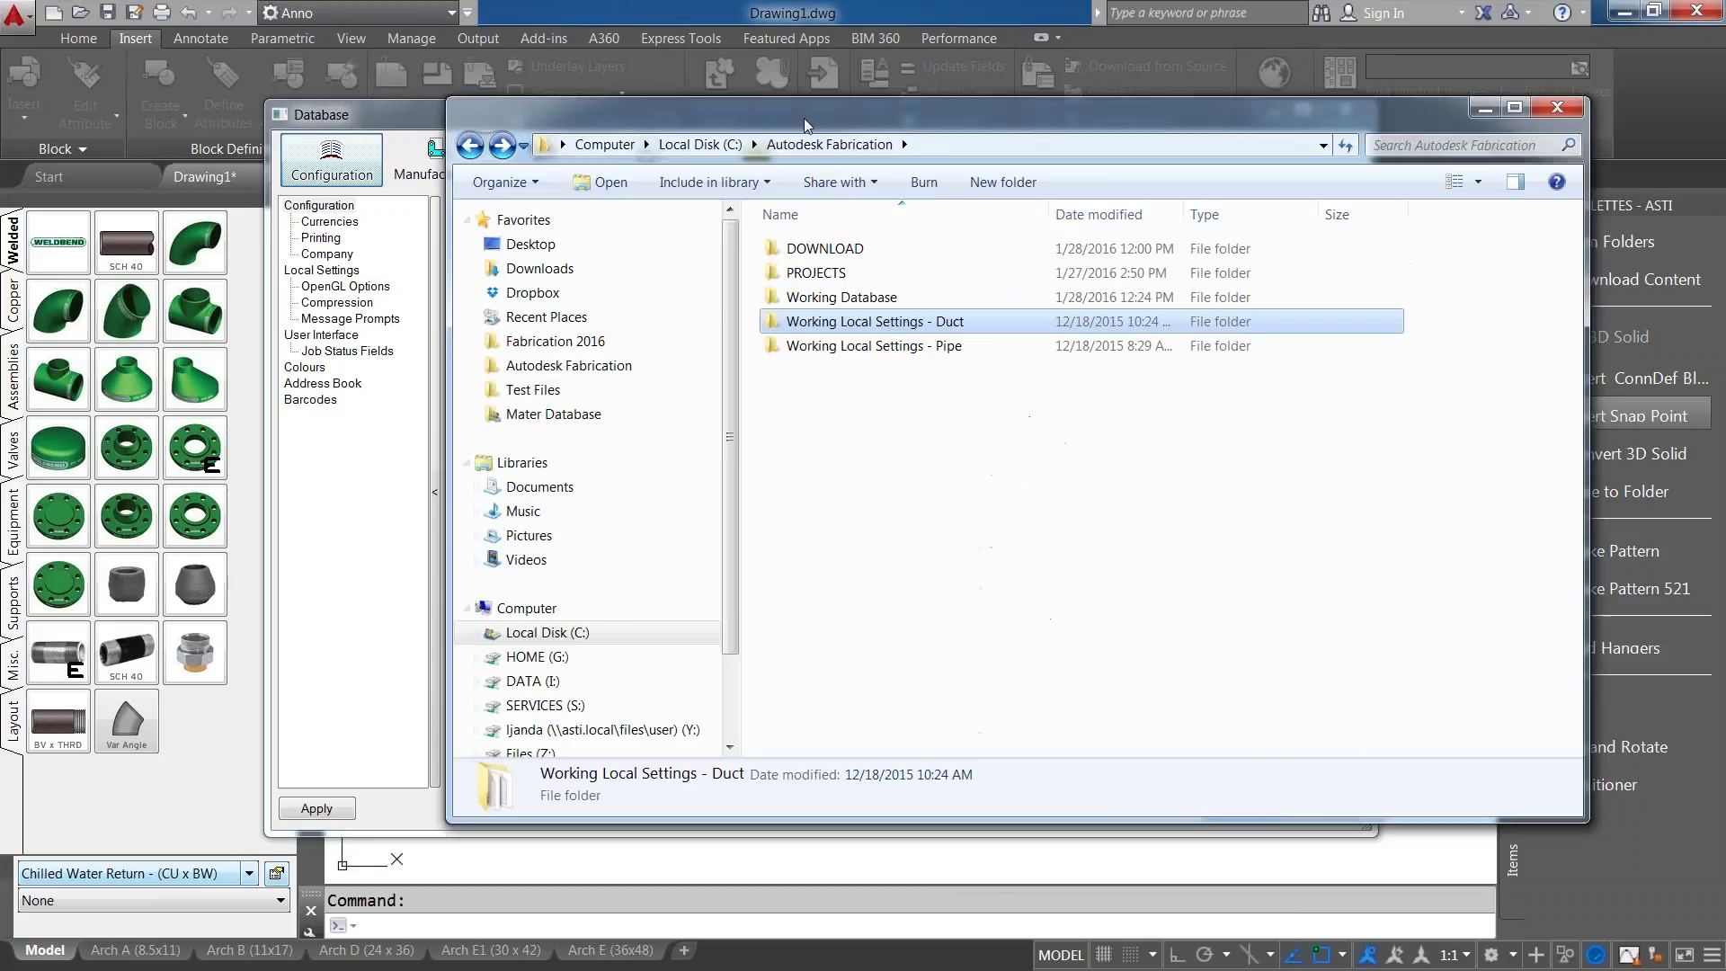
{"action": "double_click", "coordinate": [841, 297]}
{"action": "double_click", "coordinate": [840, 321]}
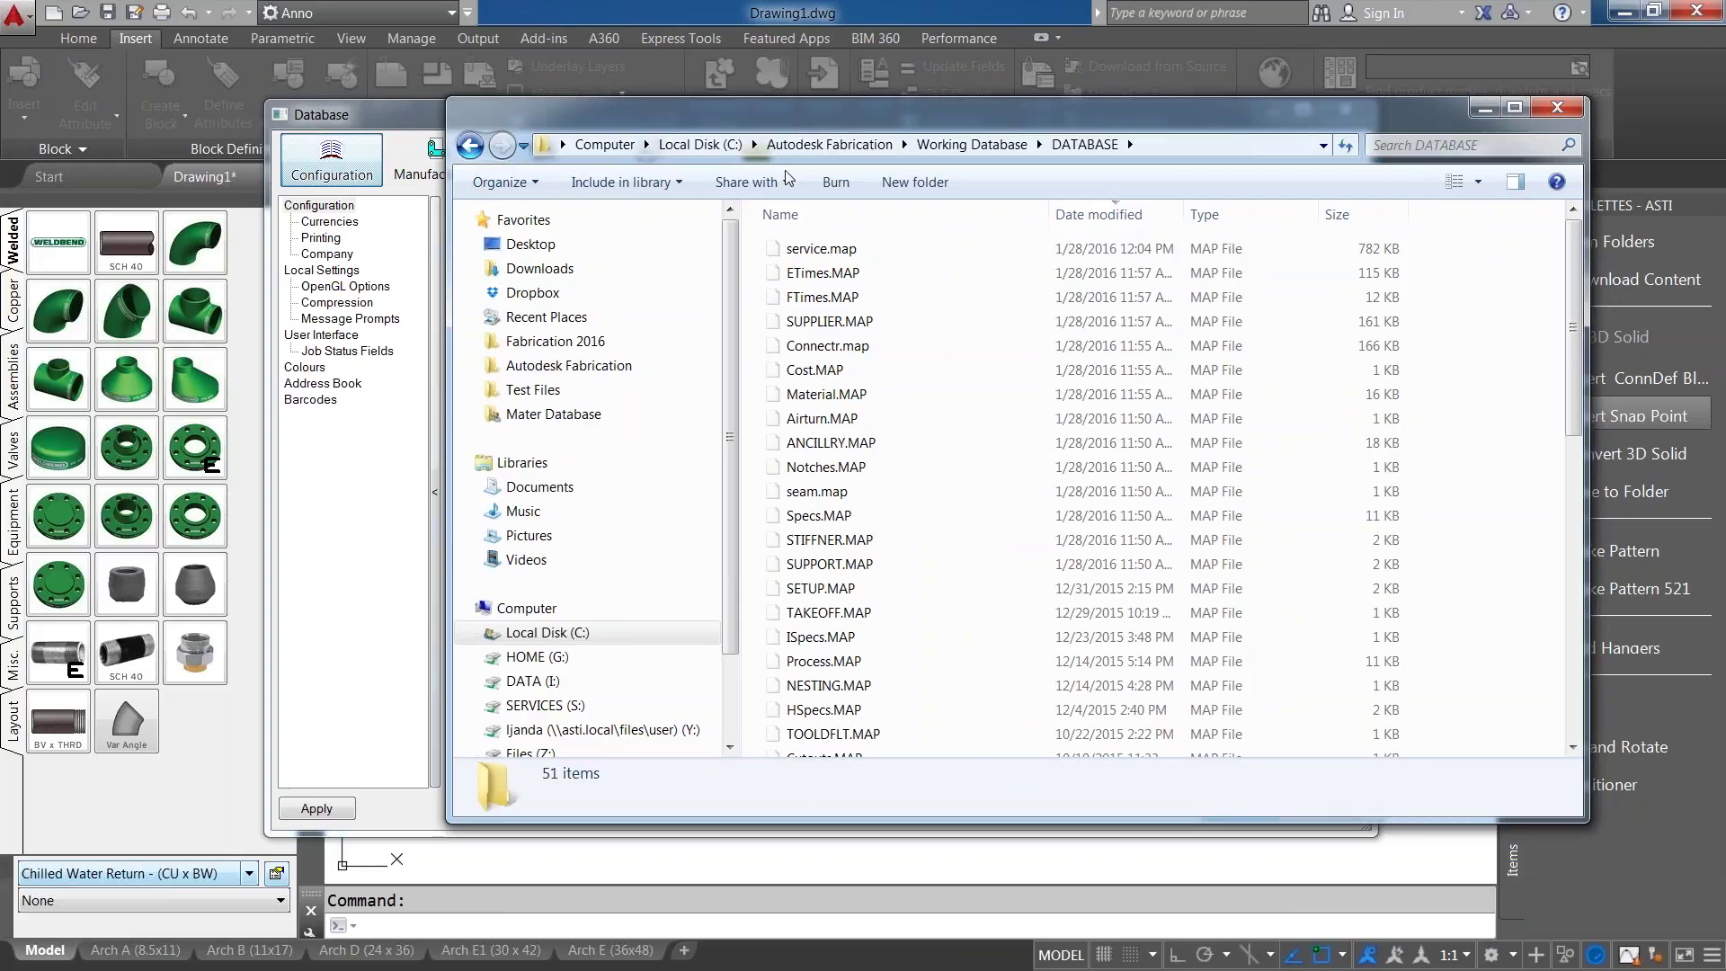
{"action": "left_click_drag", "start_coordinate": [789, 108], "coordinate": [773, 287]}
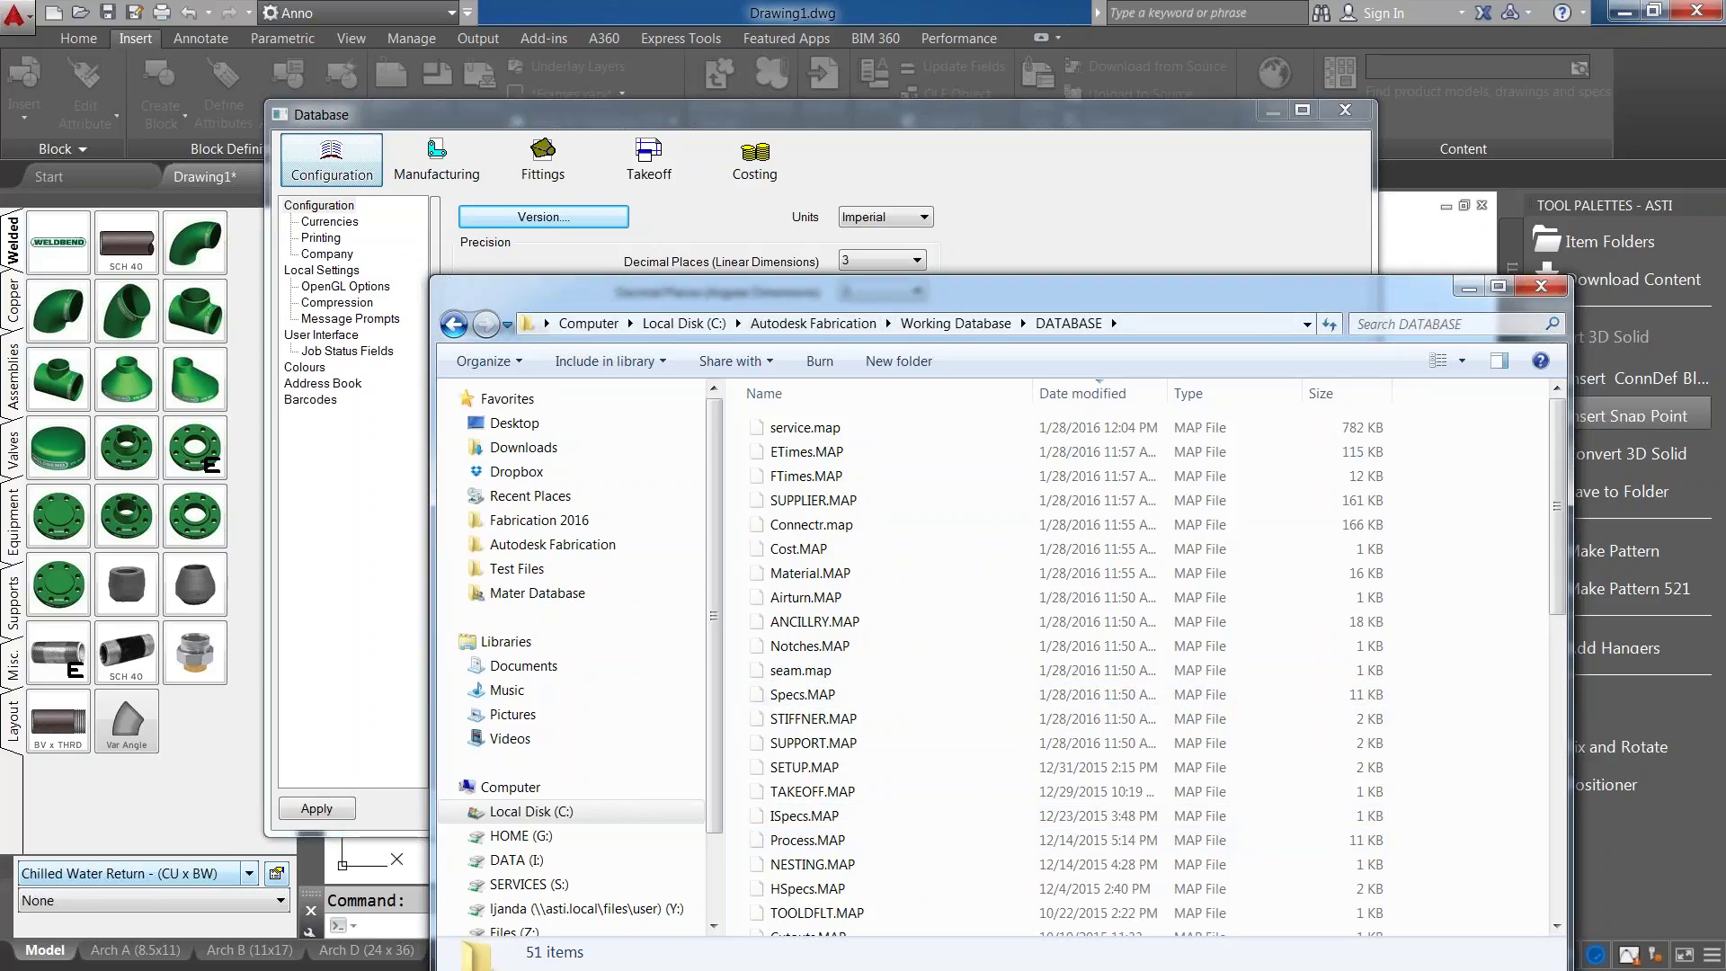
{"action": "left_click_drag", "start_coordinate": [540, 297], "coordinate": [549, 252]}
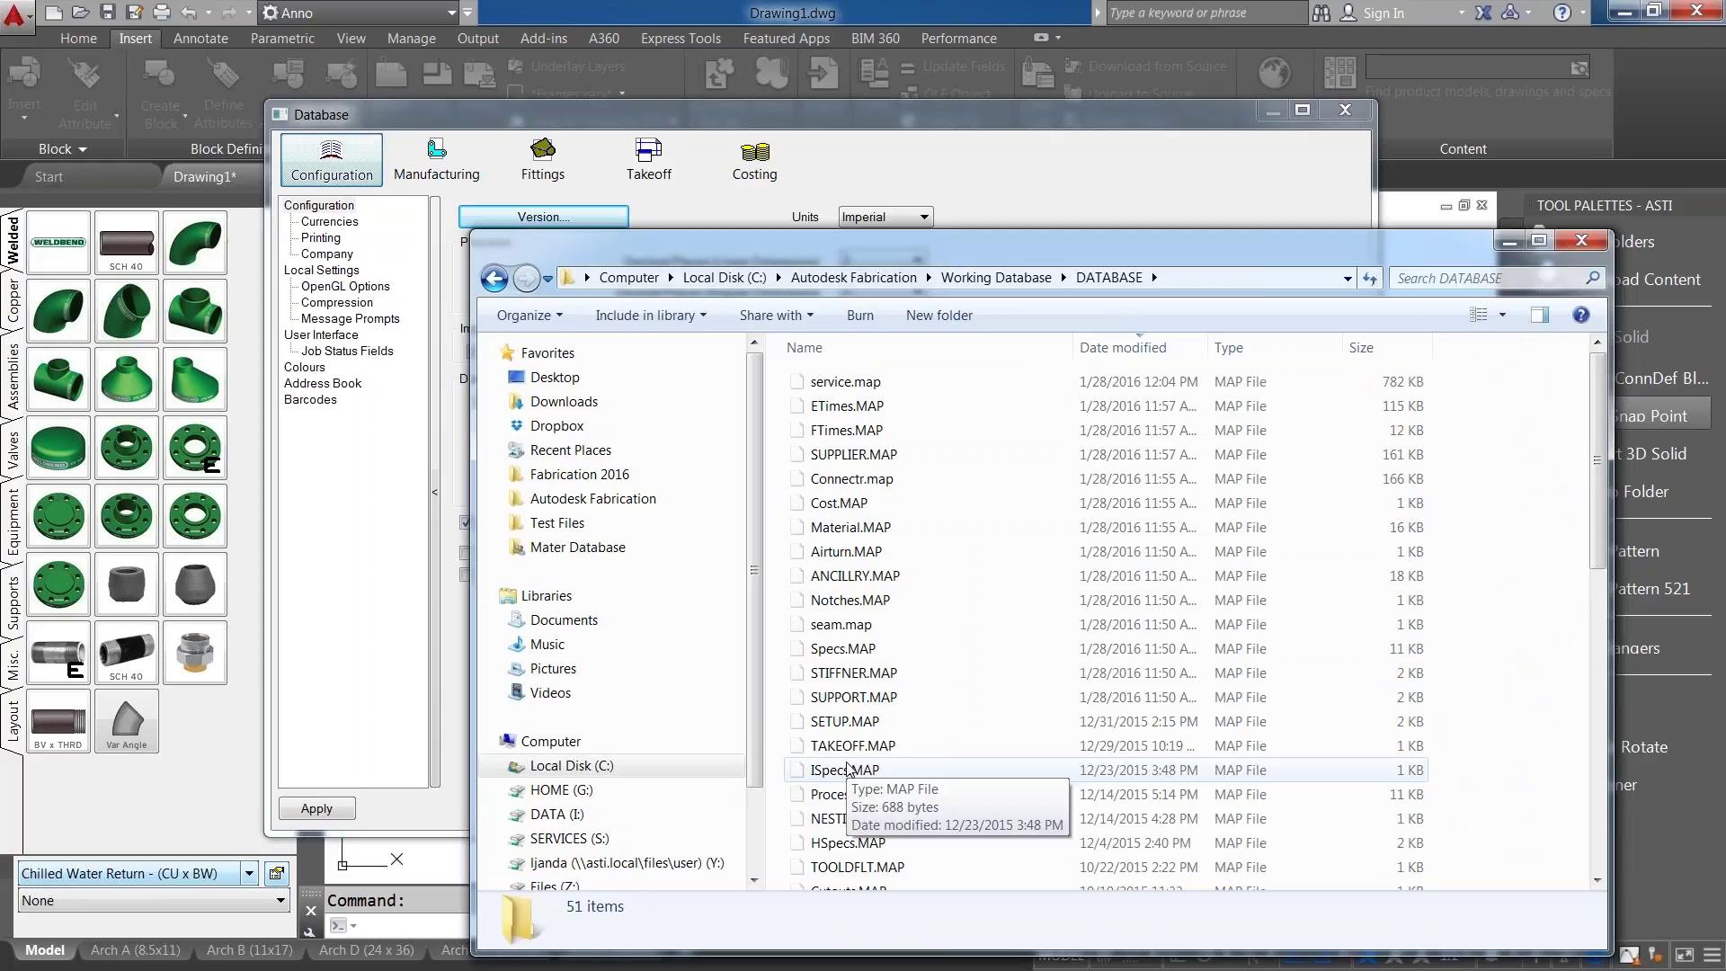
{"action": "left_click", "coordinate": [1582, 240]}
{"action": "left_click", "coordinate": [1322, 808]}
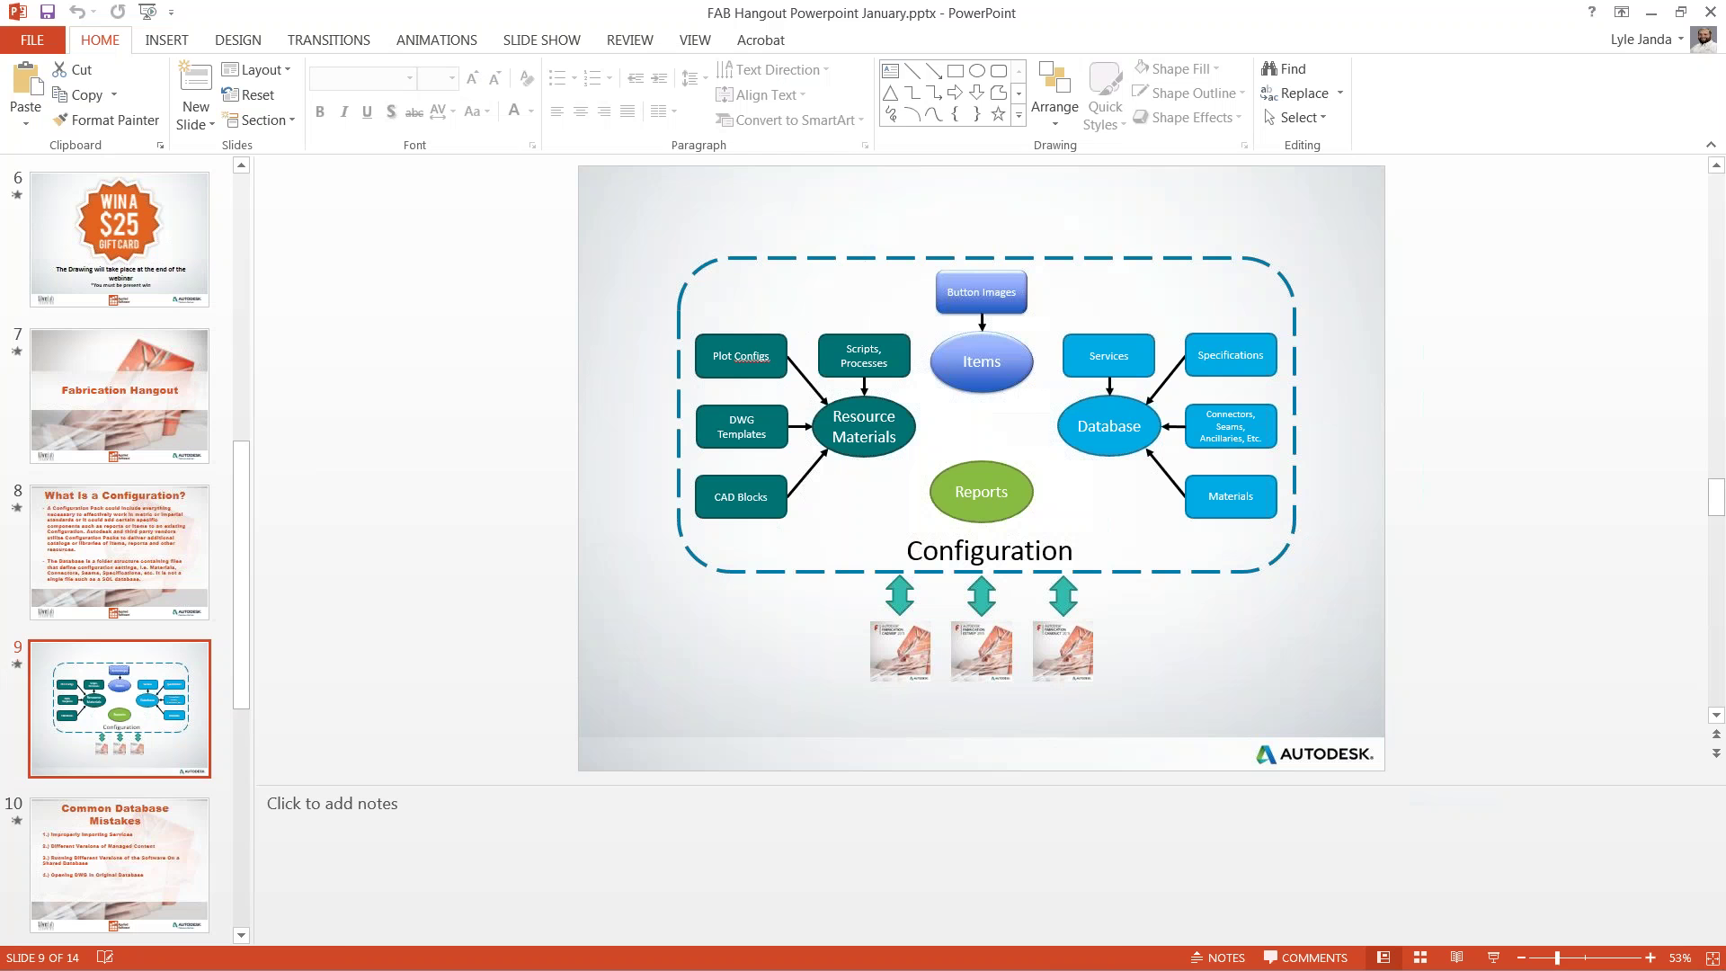
Show slide 10, Common Database Mistakes, in the PowerPoint presentation.
{"action": "left_click", "coordinate": [133, 601]}
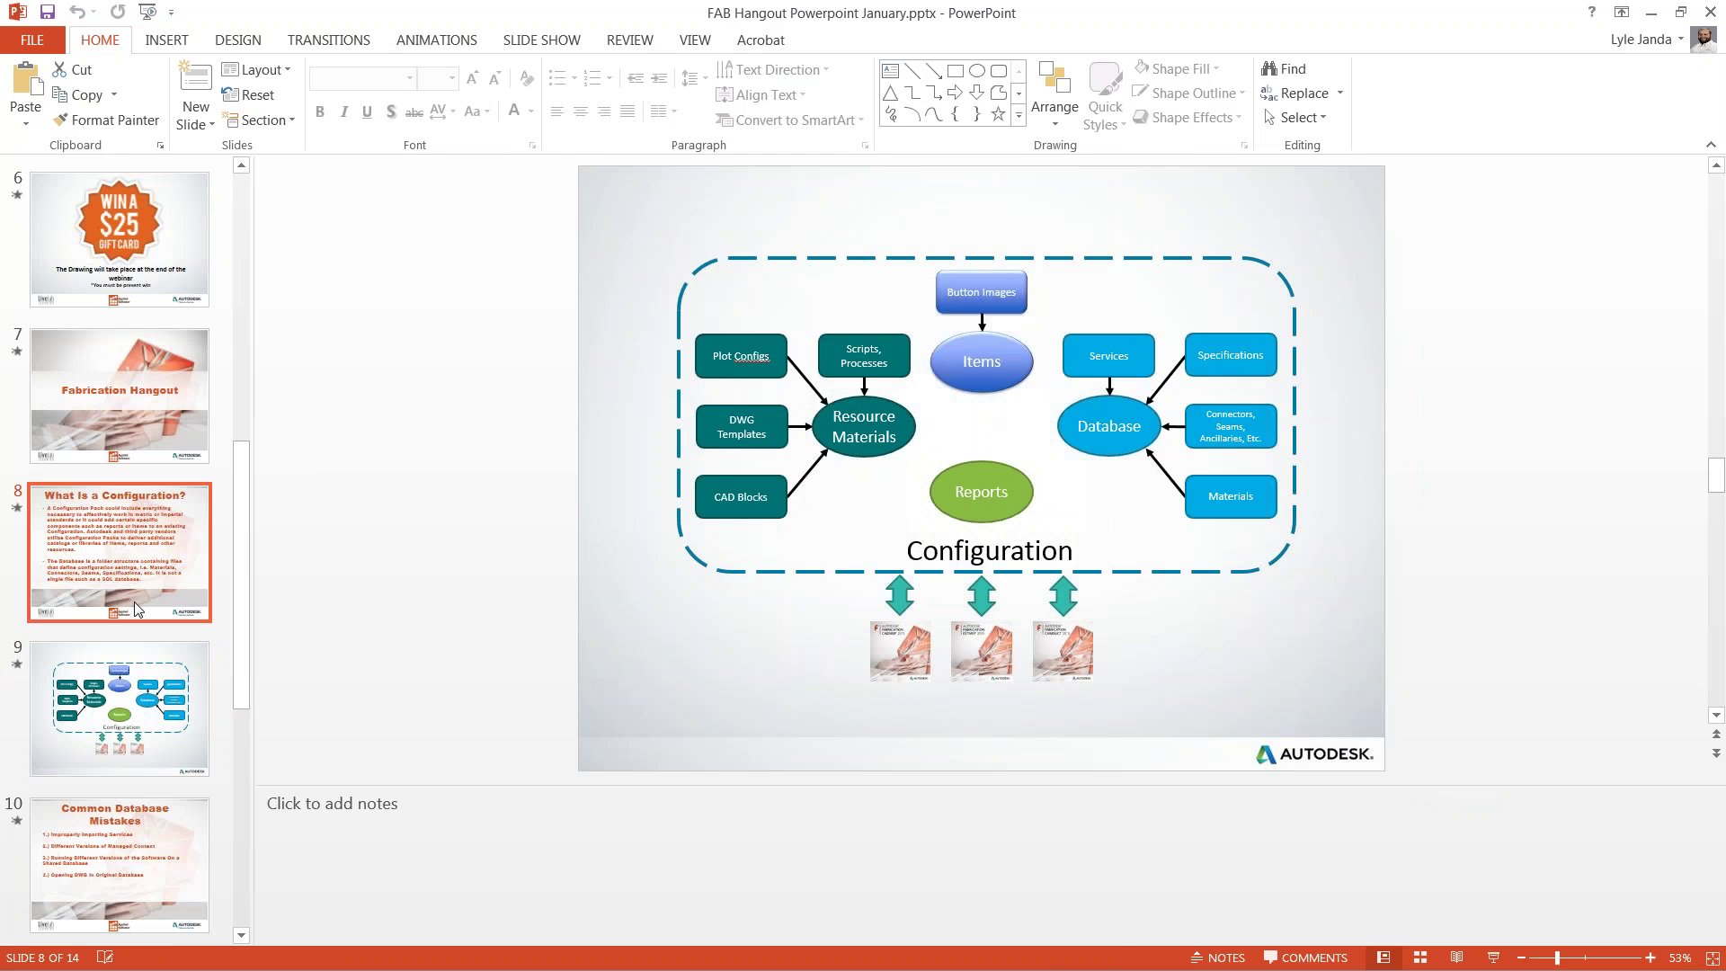
{"action": "left_click", "coordinate": [116, 814]}
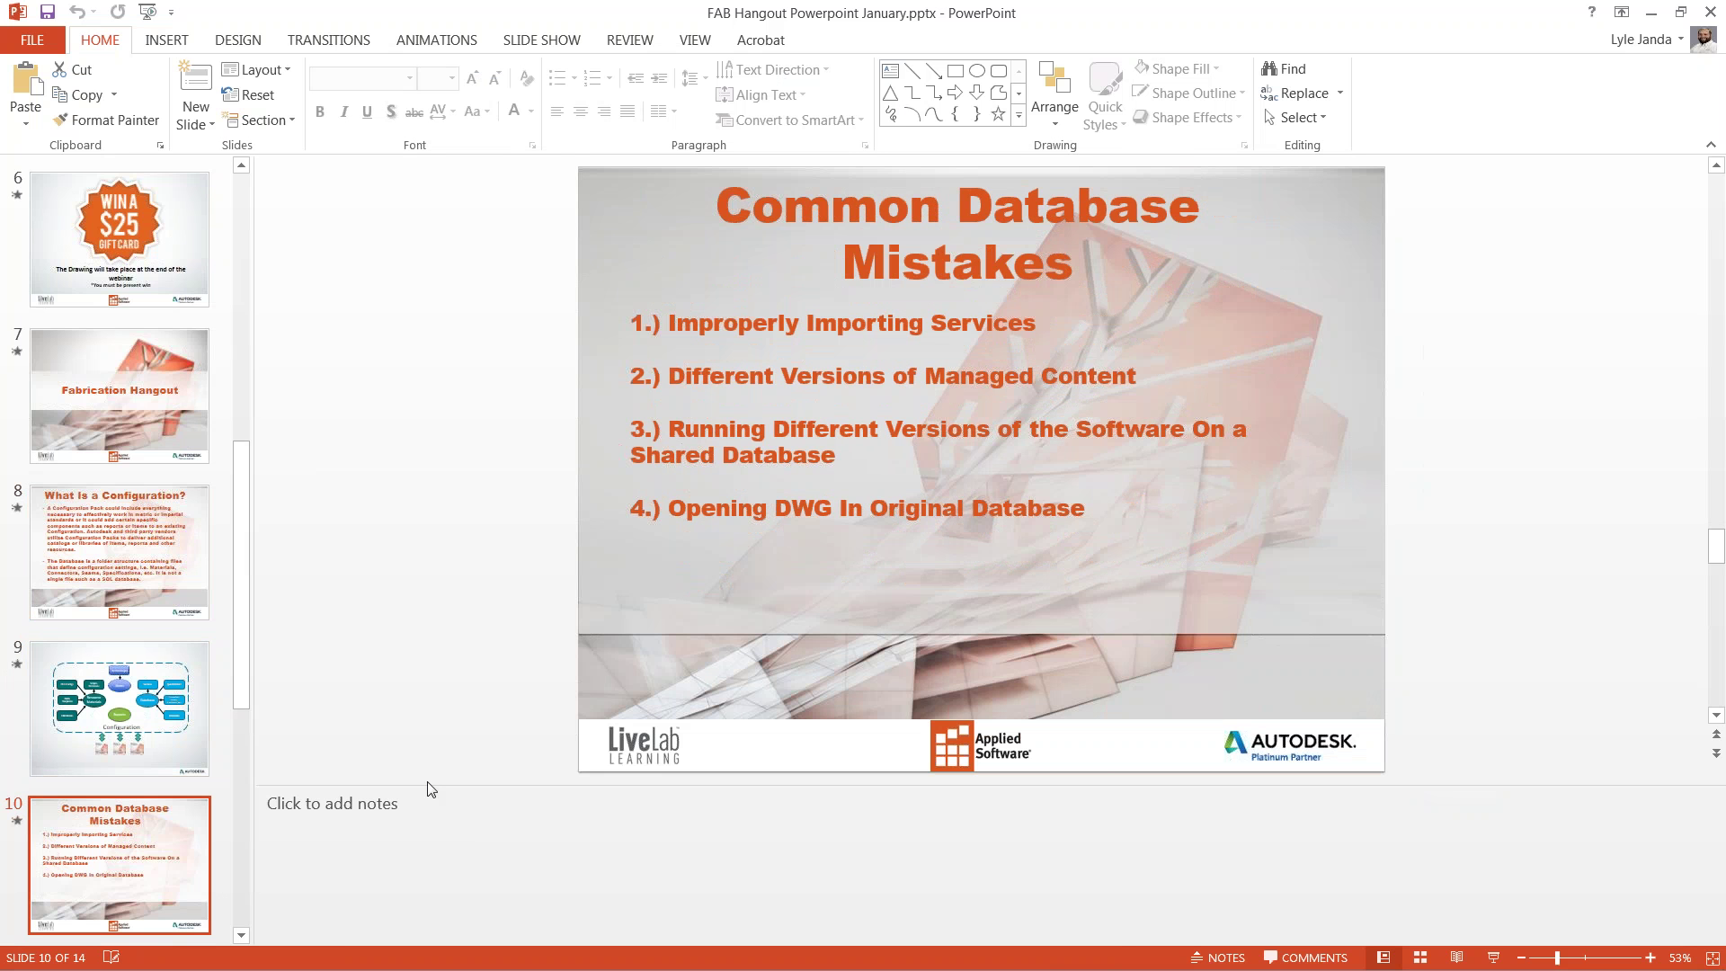